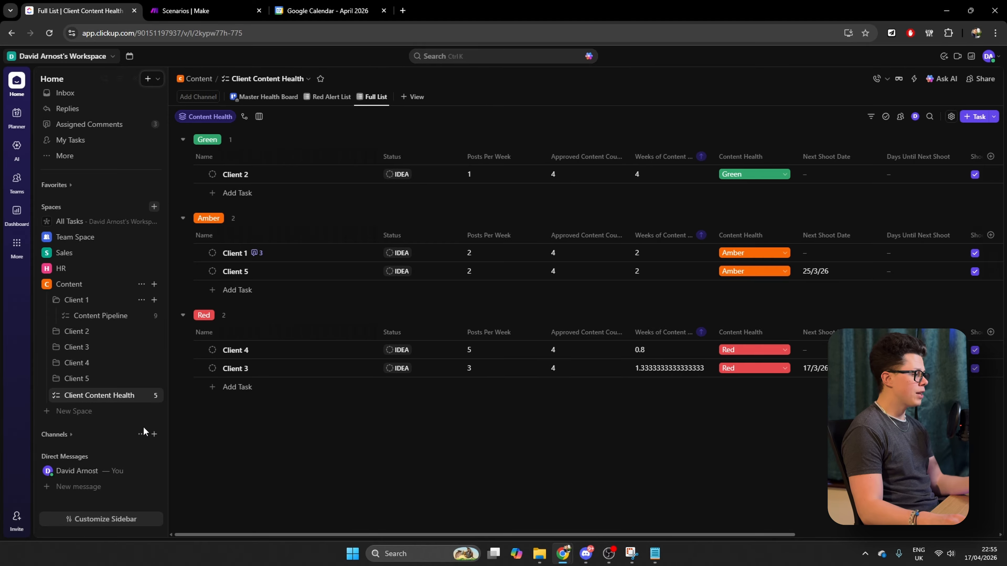
# Start a new Space named Content-Tutorial and choose the Project Management workflow for it
pyautogui.click(55, 412)
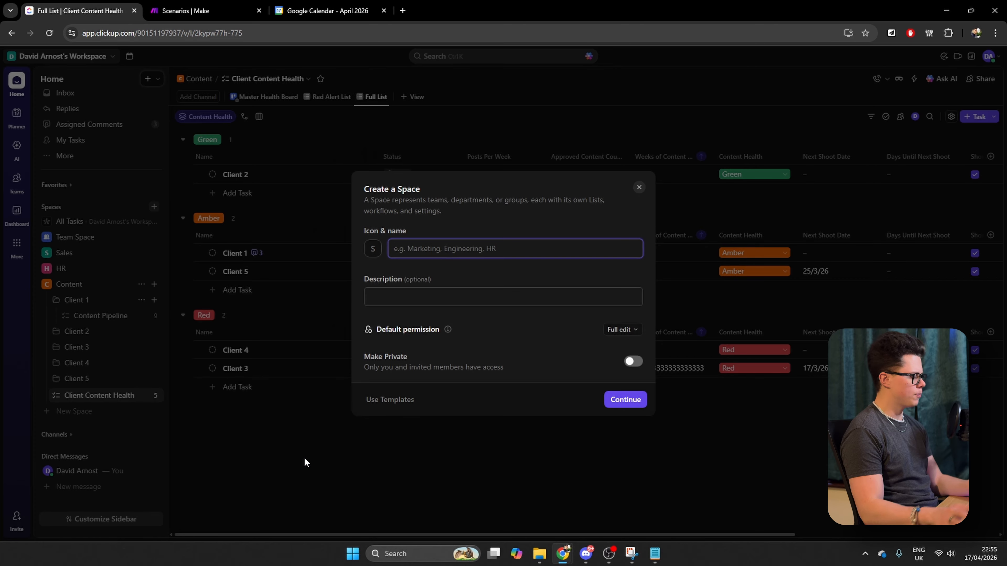
pyautogui.write('Content-T')
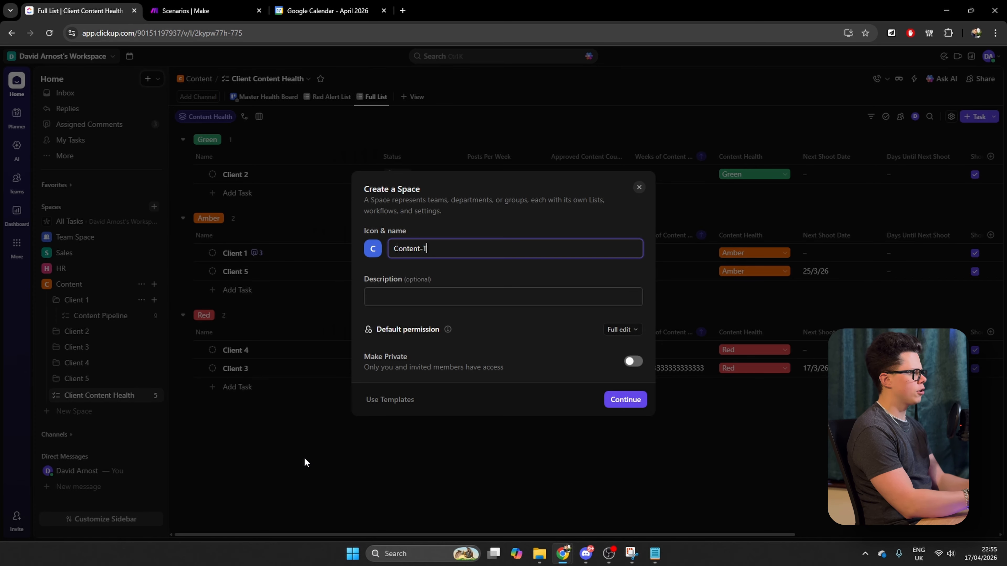
pyautogui.write('utorial')
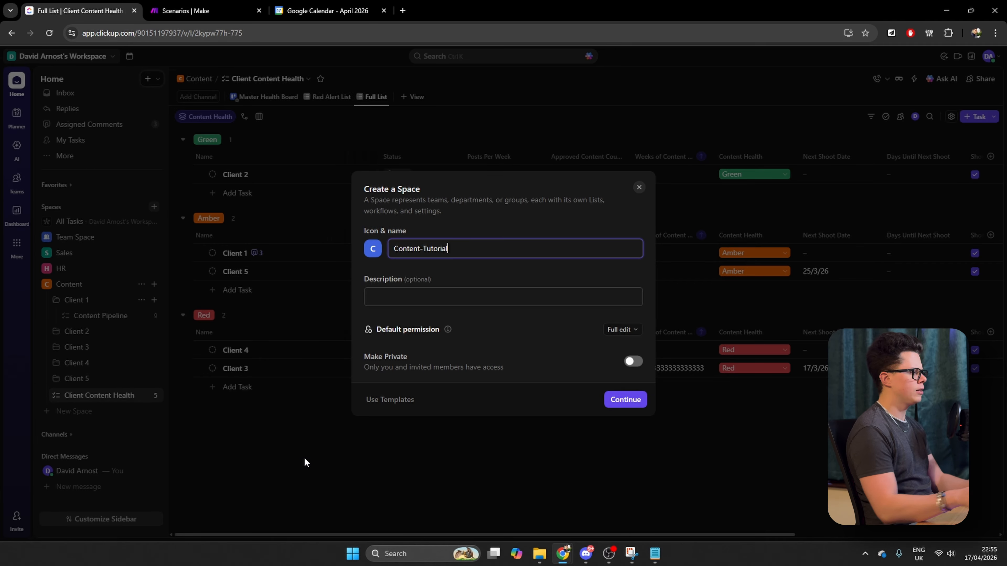
pyautogui.click(626, 400)
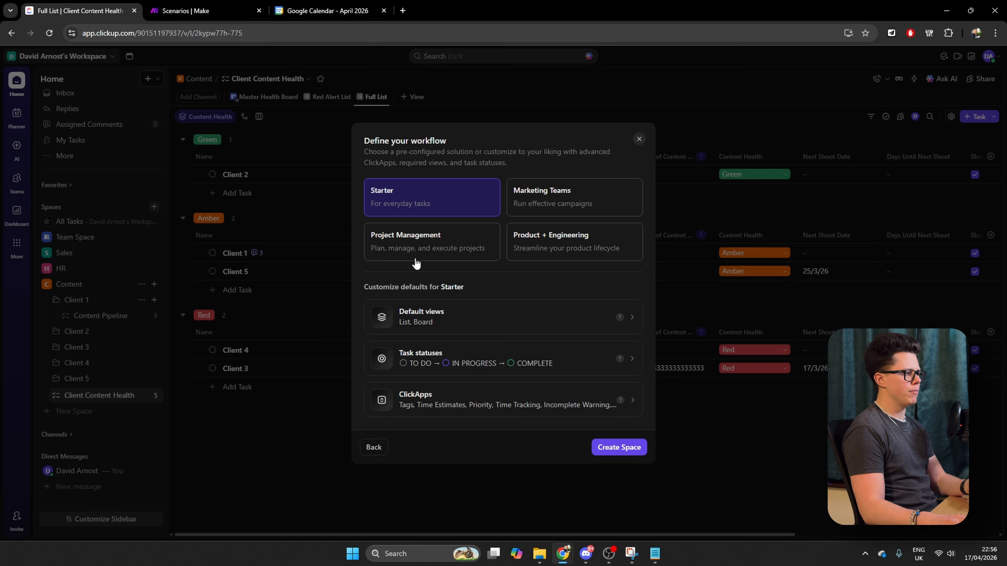
pyautogui.click(409, 259)
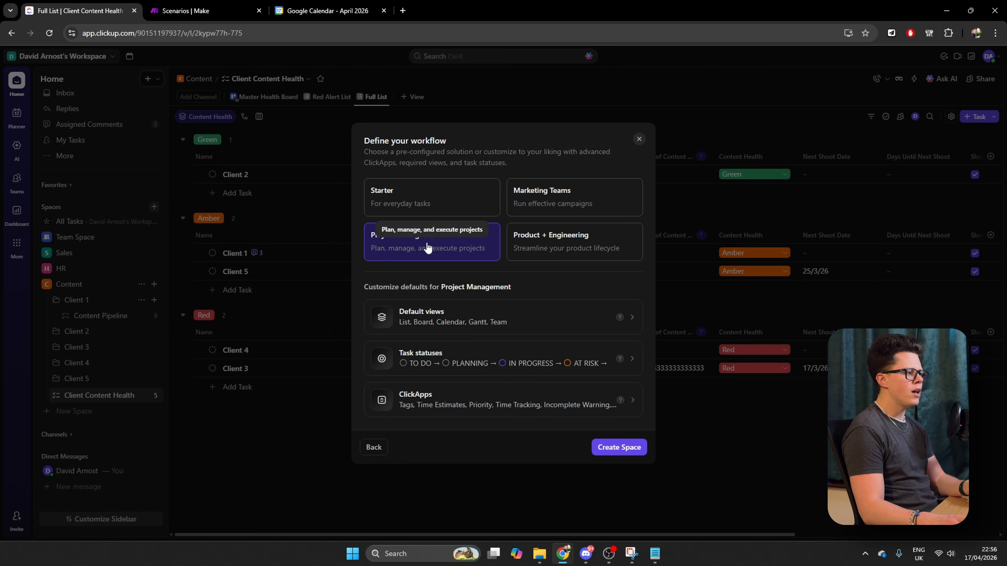
# In the new Space's task statuses, rename COMPLETE to POSTED and TO DO to IDEA
pyautogui.click(458, 356)
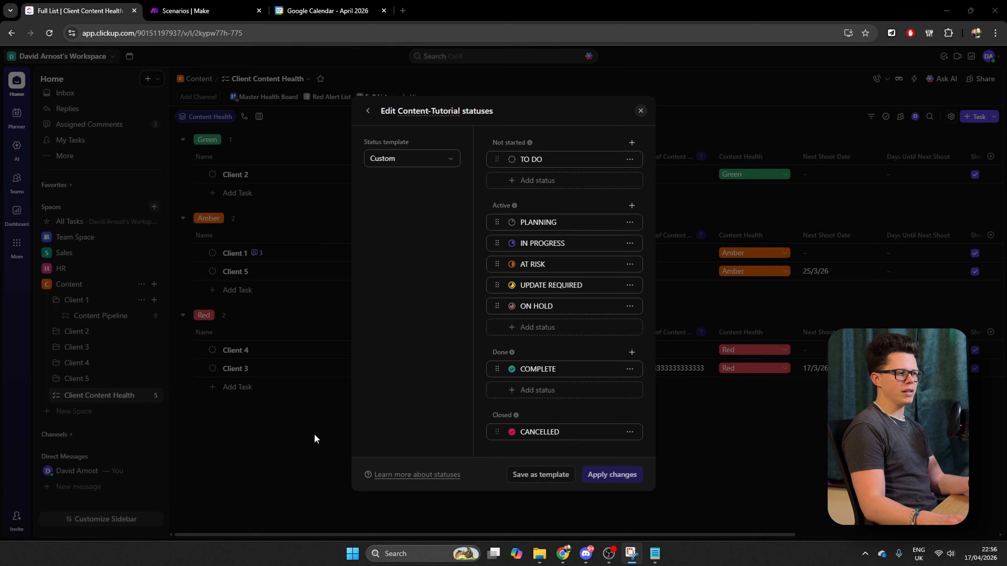
pyautogui.doubleClick(543, 373)
pyautogui.press('capslock')
pyautogui.write('POSTED')
pyautogui.tripleClick(537, 158)
pyautogui.write('IDEA')
# Rename the first four active statuses IN PRODUCTION, READY FOR REVIEW, APPROVED and PRESCHEDULED, and delete ON HOLD
pyautogui.doubleClick(545, 225)
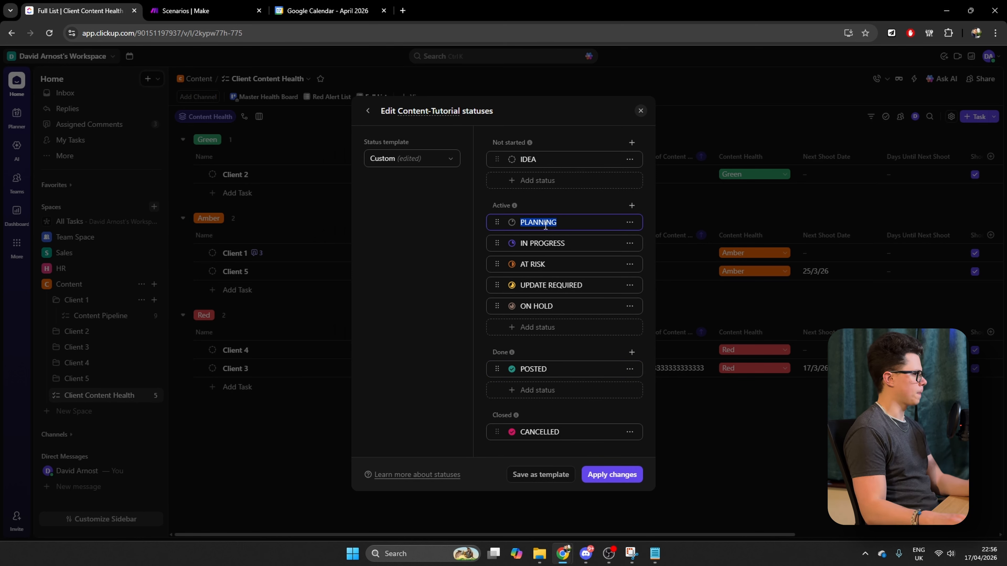
pyautogui.write('IN PRODUCTION')
pyautogui.tripleClick(549, 244)
pyautogui.write('READY FOR REVIEW')
pyautogui.tripleClick(565, 265)
pyautogui.write('APPROVE')
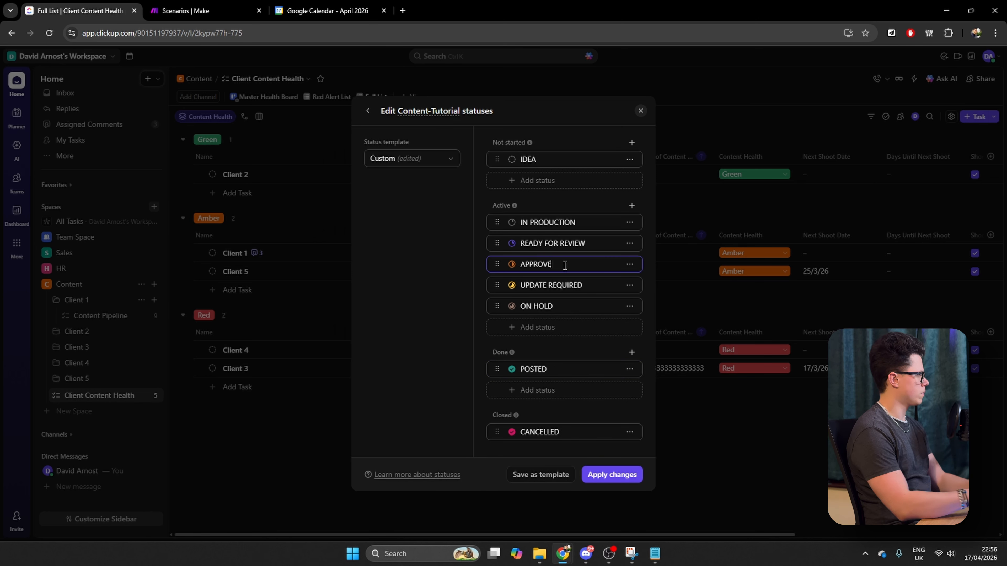
pyautogui.write('D')
pyautogui.tripleClick(564, 285)
pyautogui.write('PRESCHEDULED')
pyautogui.click(630, 306)
pyautogui.click(582, 368)
# Color IN PRODUCTION yellow, READY FOR REVIEW orange, APPROVED light blue and PRESCHEDULED purple, then apply the statuses and create the Space
pyautogui.click(512, 232)
pyautogui.click(583, 200)
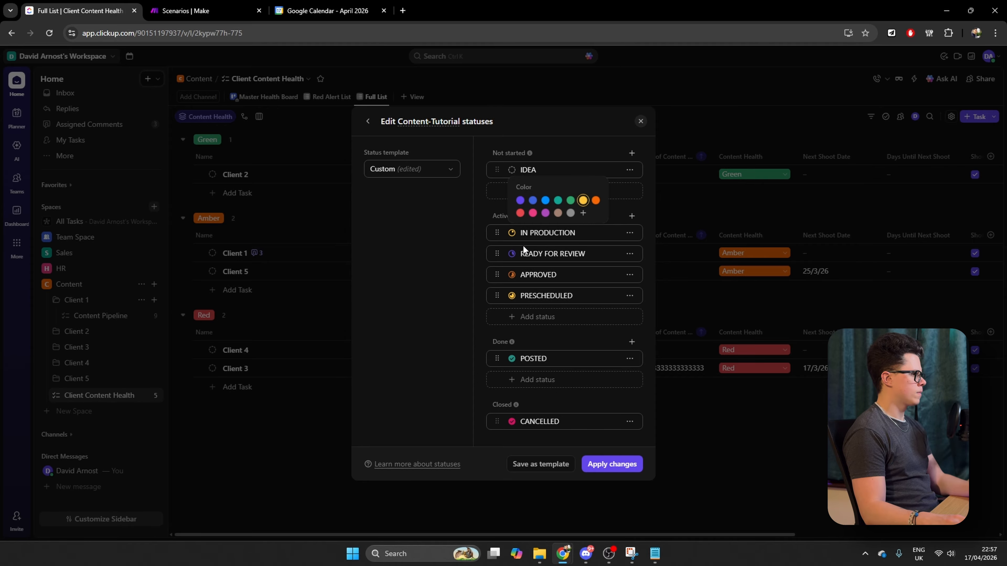
pyautogui.click(512, 254)
pyautogui.click(596, 222)
pyautogui.click(512, 274)
pyautogui.click(545, 242)
pyautogui.click(511, 295)
pyautogui.click(545, 276)
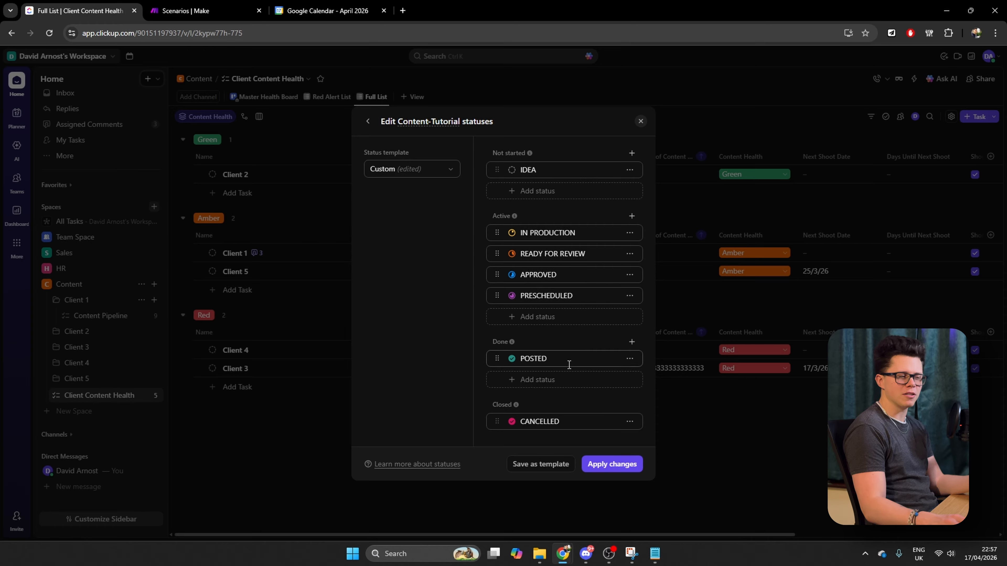
pyautogui.click(613, 466)
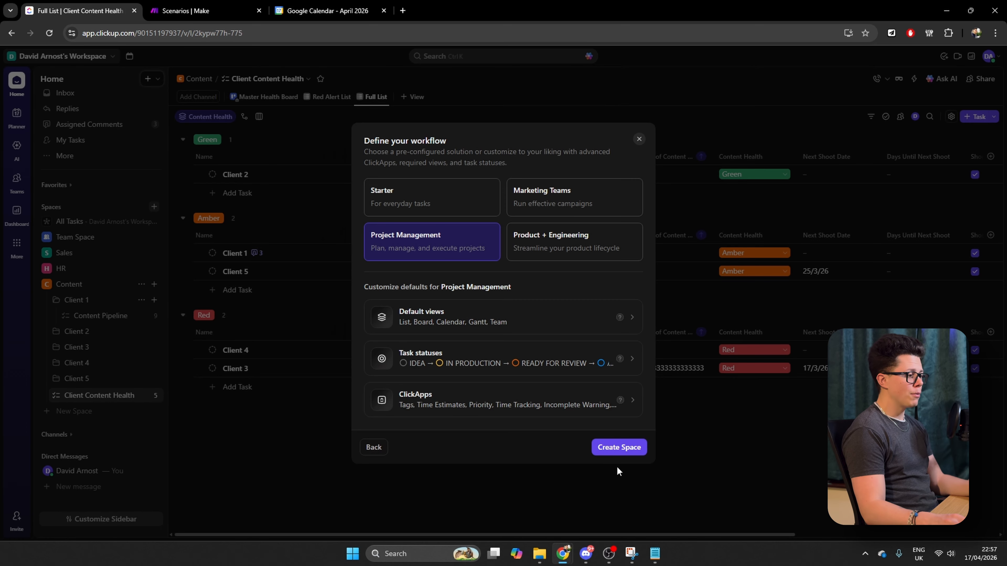
pyautogui.click(623, 452)
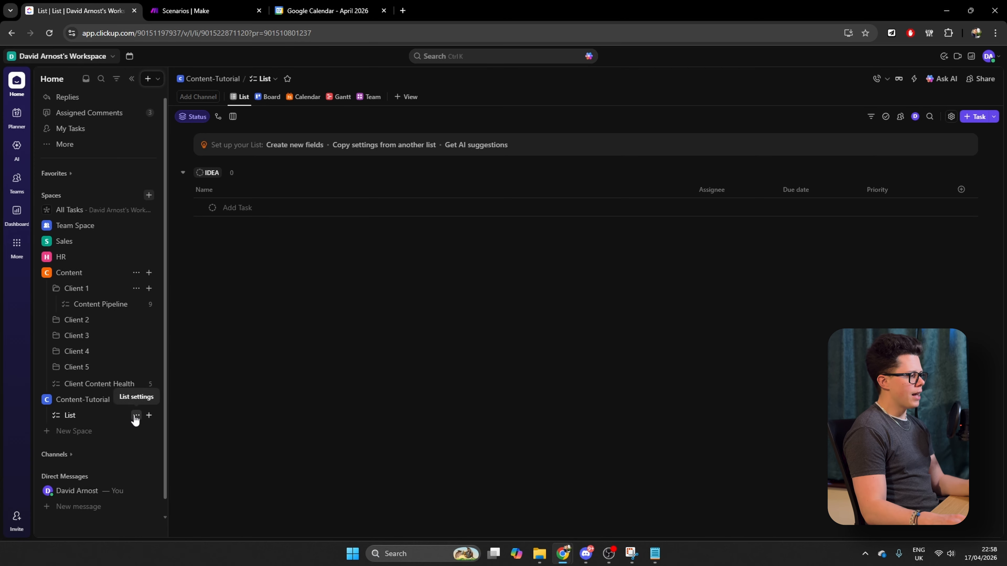
# Rename the default list in the Content-Tutorial space to Client Content Health Master
pyautogui.click(135, 414)
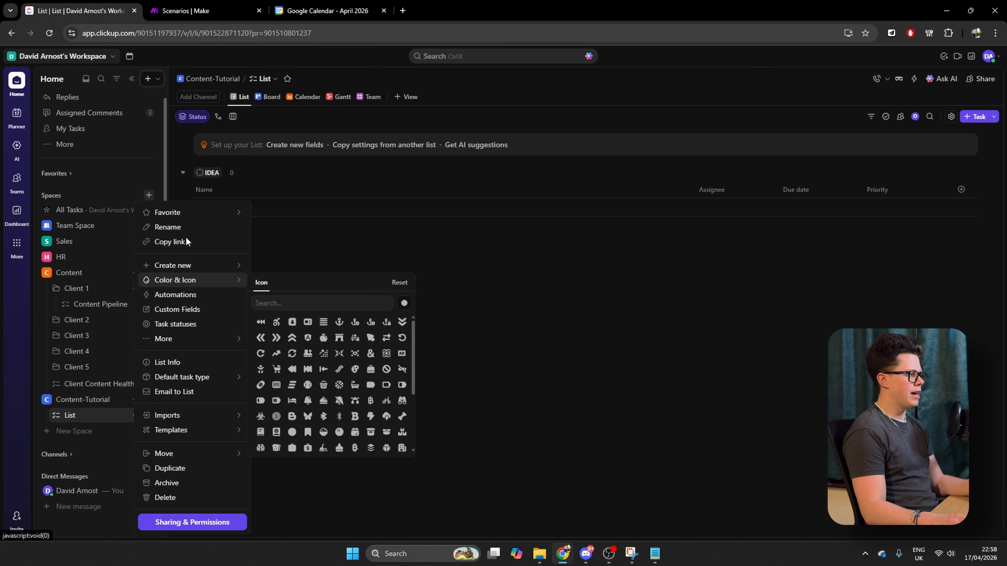
pyautogui.click(174, 227)
pyautogui.hotkey('ctrl', 'a')
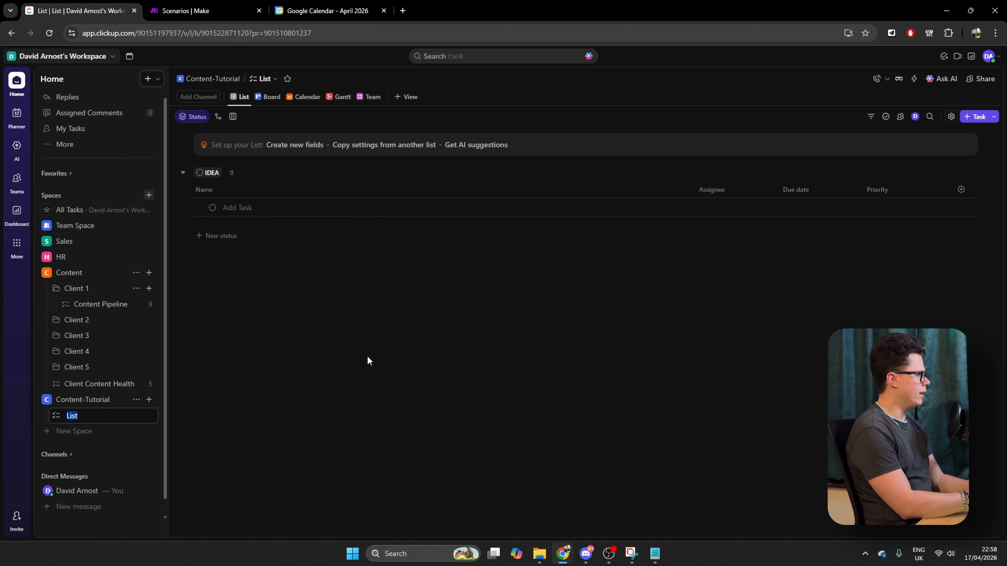
pyautogui.write('client Content Health Master')
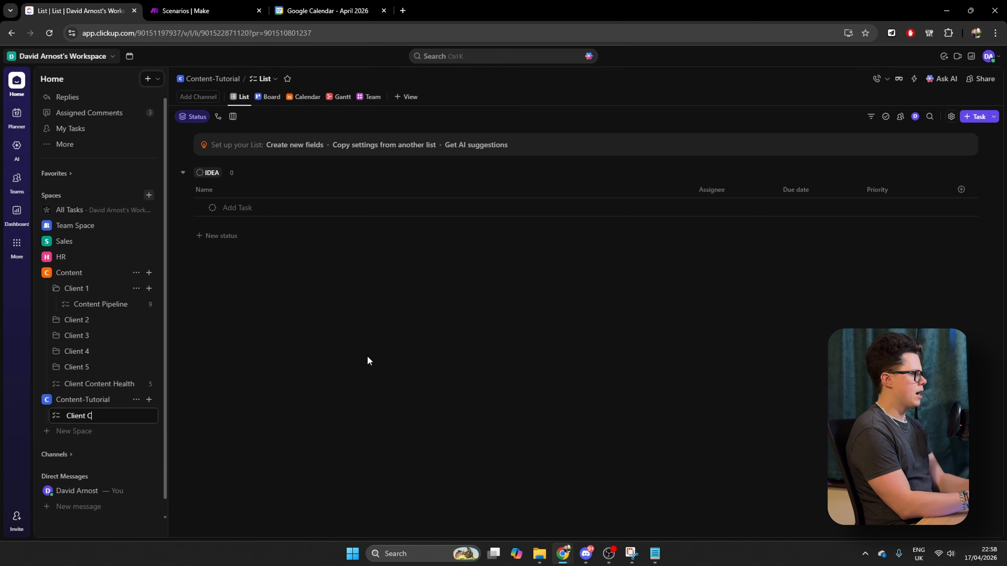
pyautogui.press('Return')
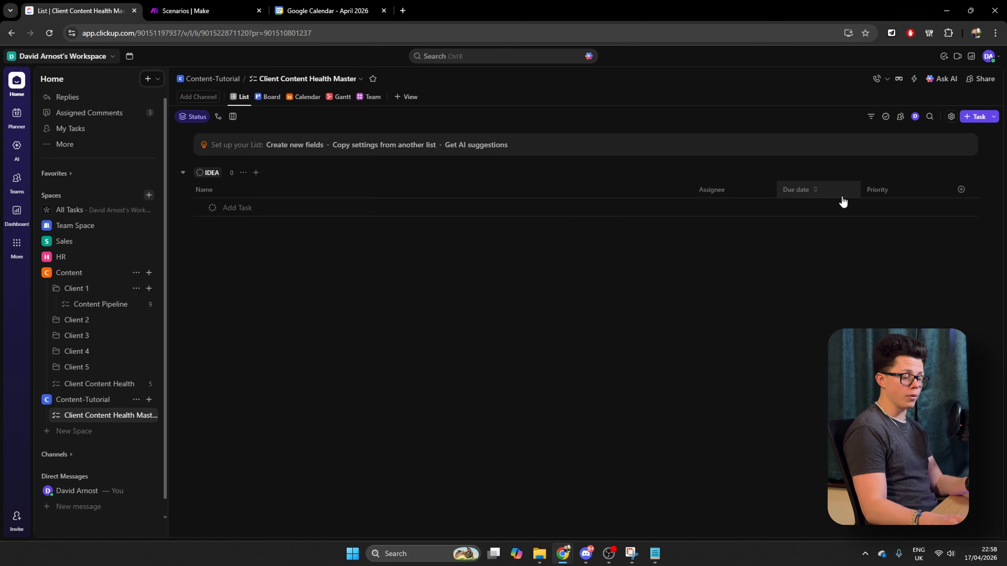
# Narrow the list's Name column and hide the Assignee, Due date and Priority columns
pyautogui.moveTo(692, 188); pyautogui.dragTo(368, 189)
pyautogui.click(407, 191)
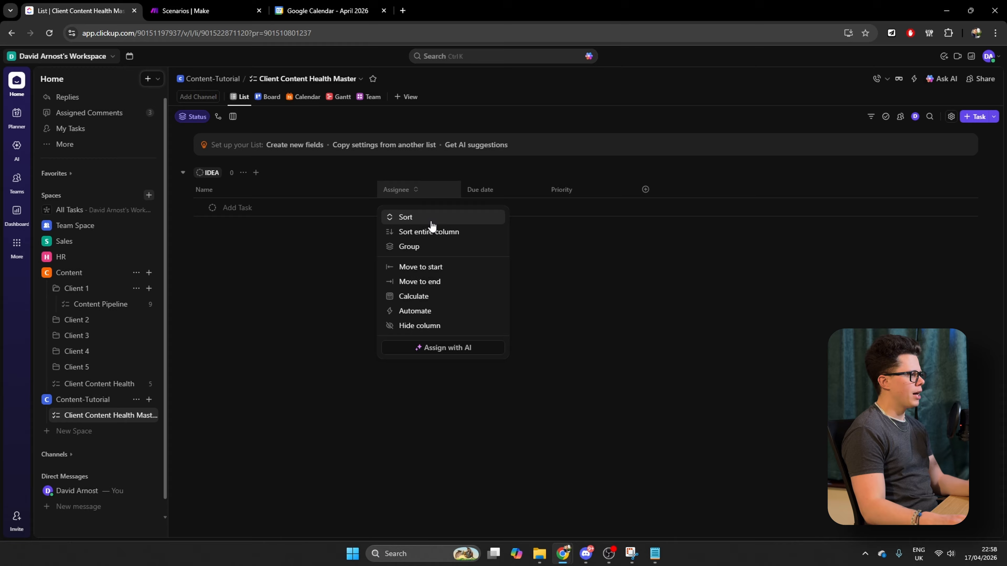
pyautogui.click(438, 327)
pyautogui.click(427, 191)
pyautogui.click(440, 328)
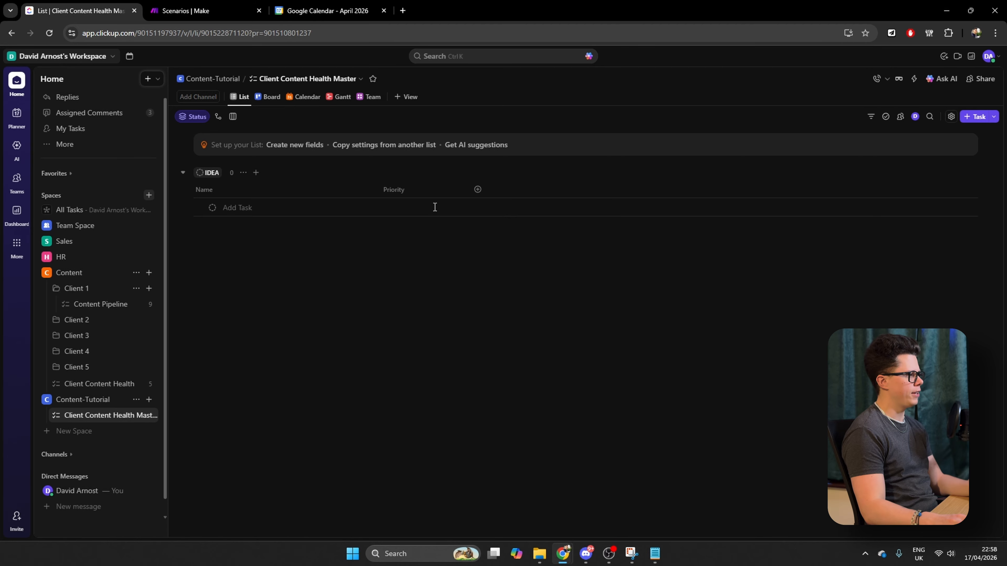
pyautogui.click(415, 191)
pyautogui.click(454, 329)
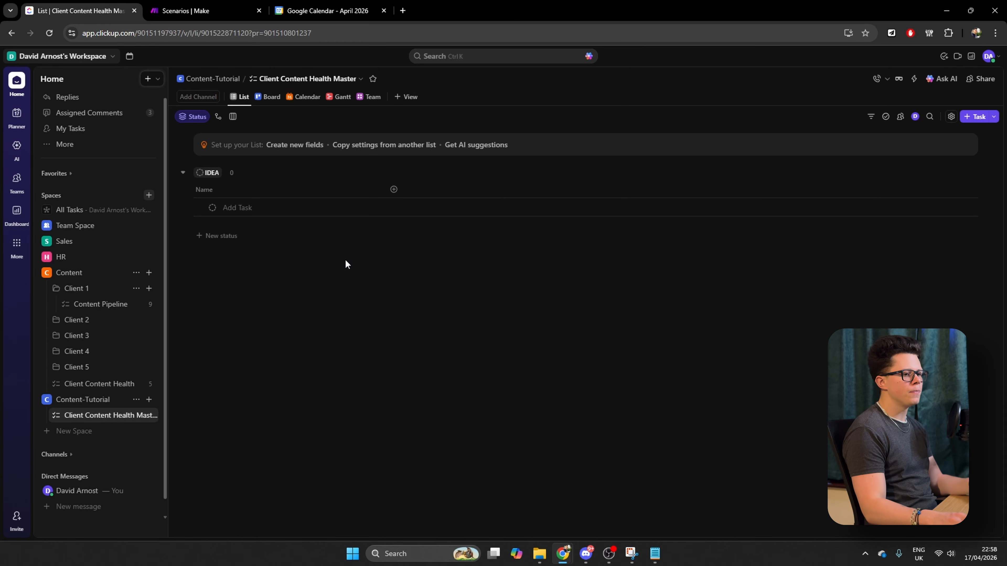
# Add a People custom field named Acc Manager, creating it as a duplicate rather than reusing the existing field
pyautogui.click(394, 157)
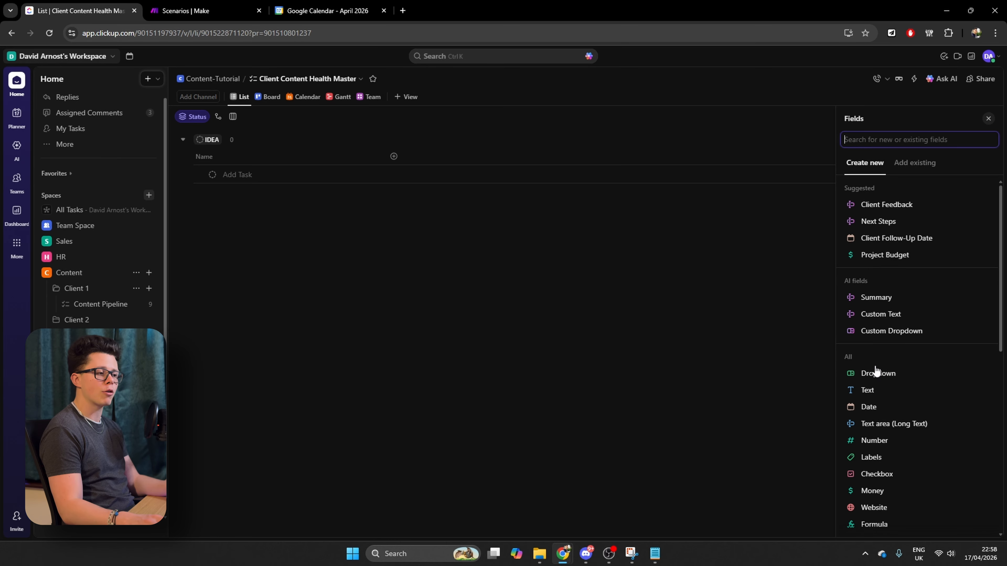
pyautogui.scroll(-2, 865, 456)
pyautogui.scroll(-5, 912, 321)
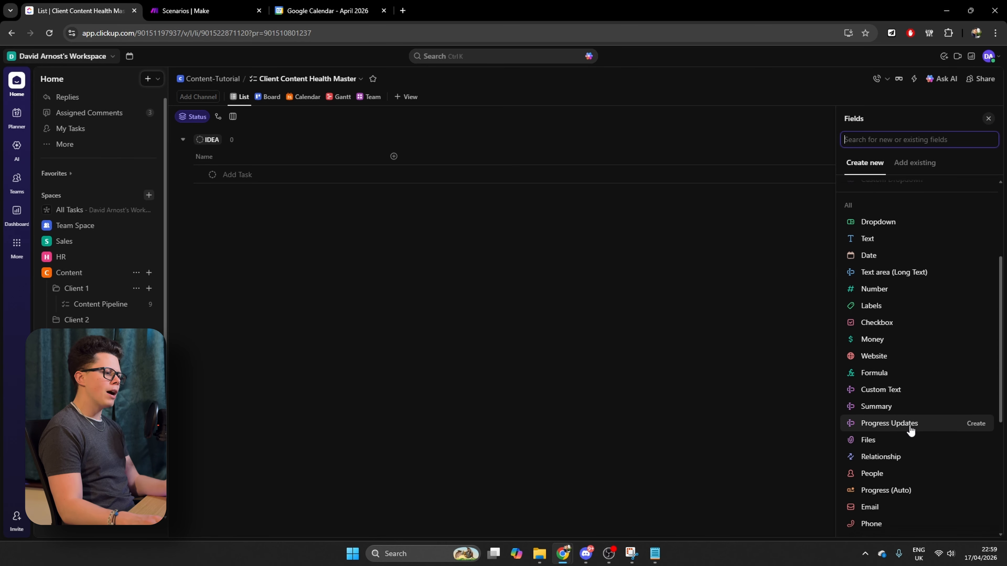
pyautogui.click(874, 363)
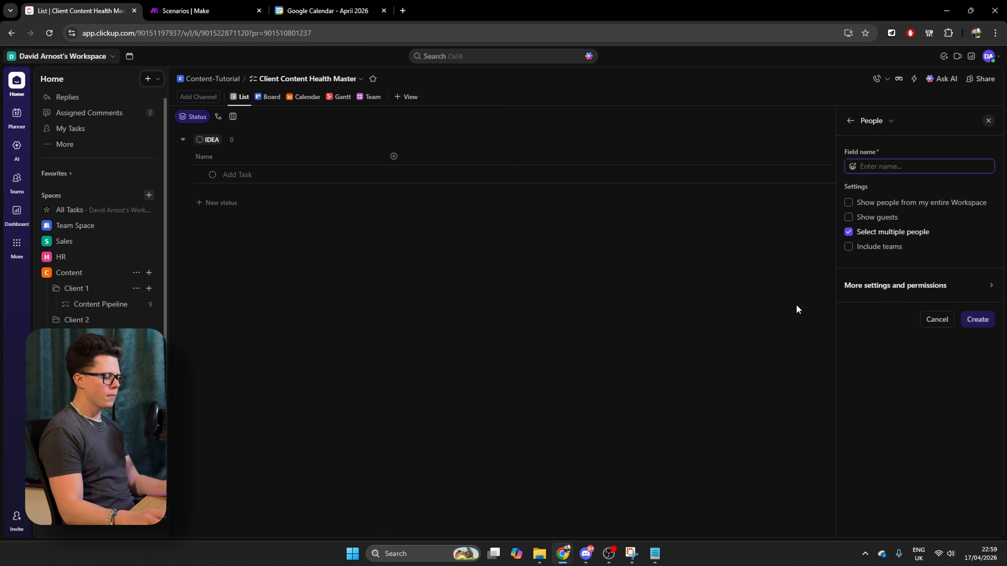
pyautogui.write('Acc Maang')
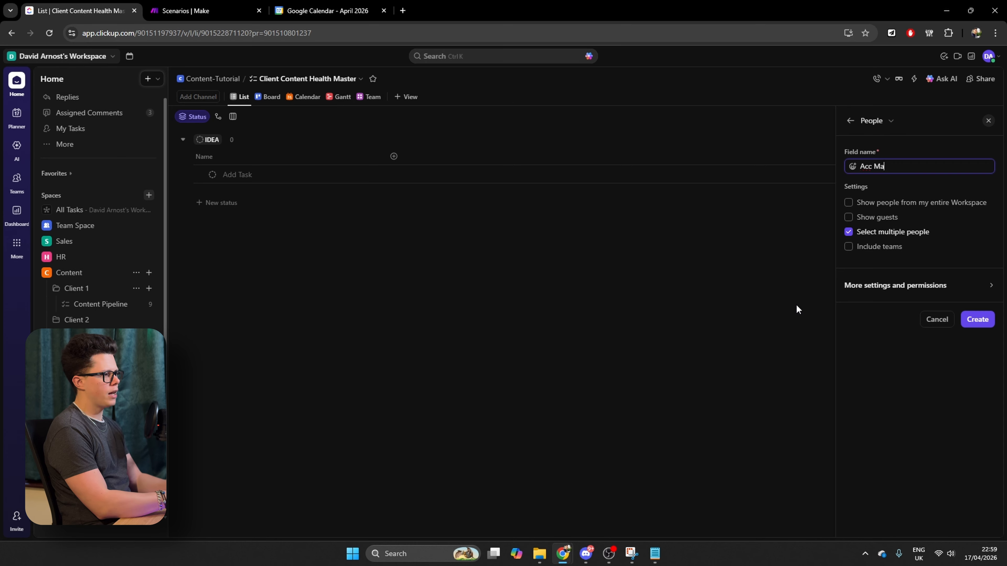
pyautogui.press('BackSpace')
pyautogui.press('BackSpace')
pyautogui.press('BackSpace')
pyautogui.write('nager')
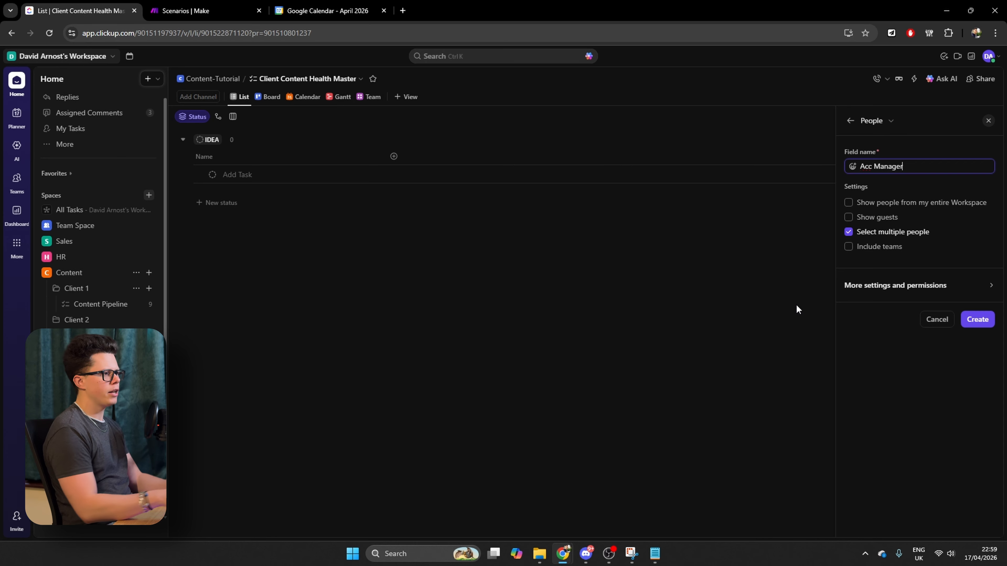
pyautogui.click(977, 320)
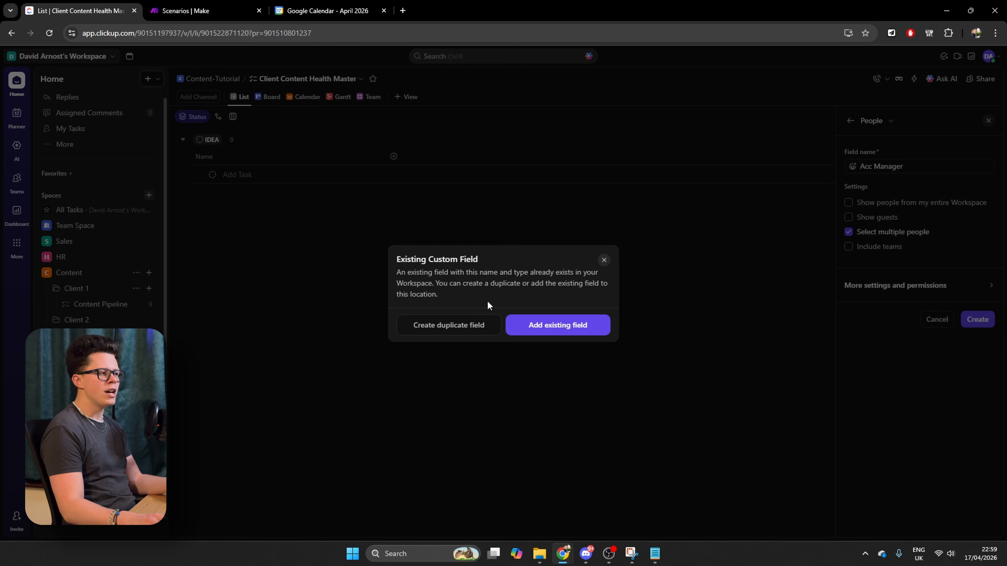
pyautogui.click(467, 329)
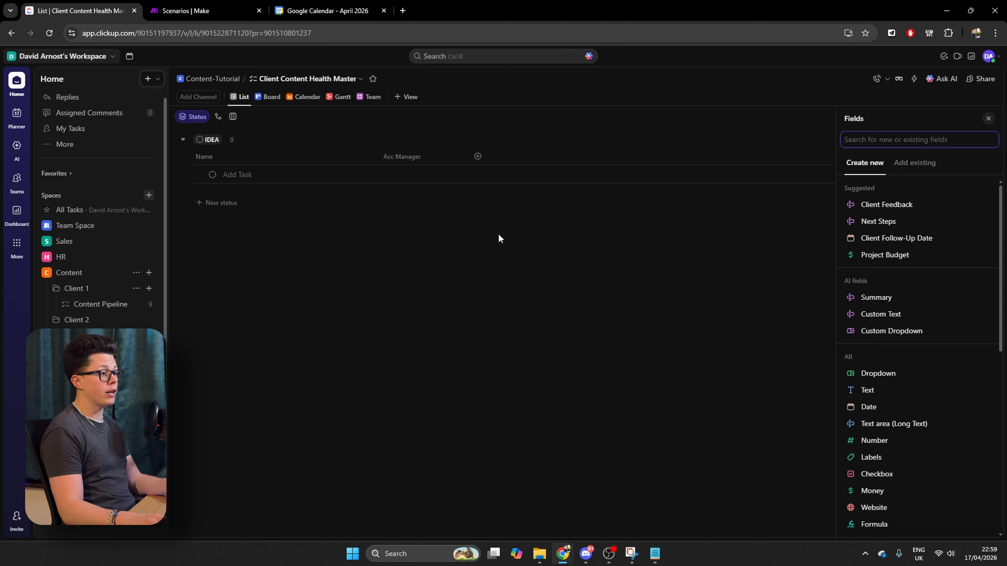
# Add a Number custom field named Posts per week to the list
pyautogui.click(905, 440)
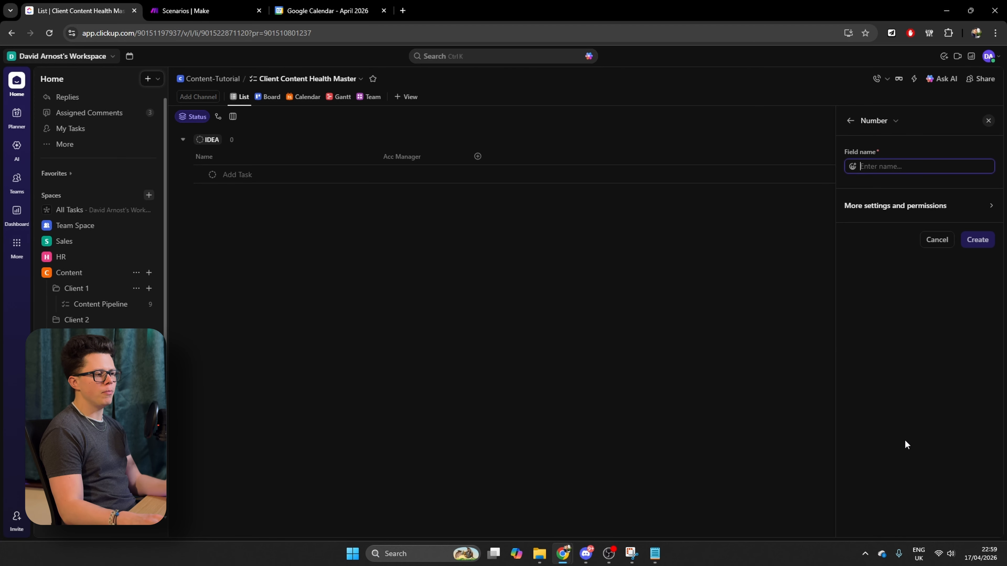
pyautogui.write('Posts per week')
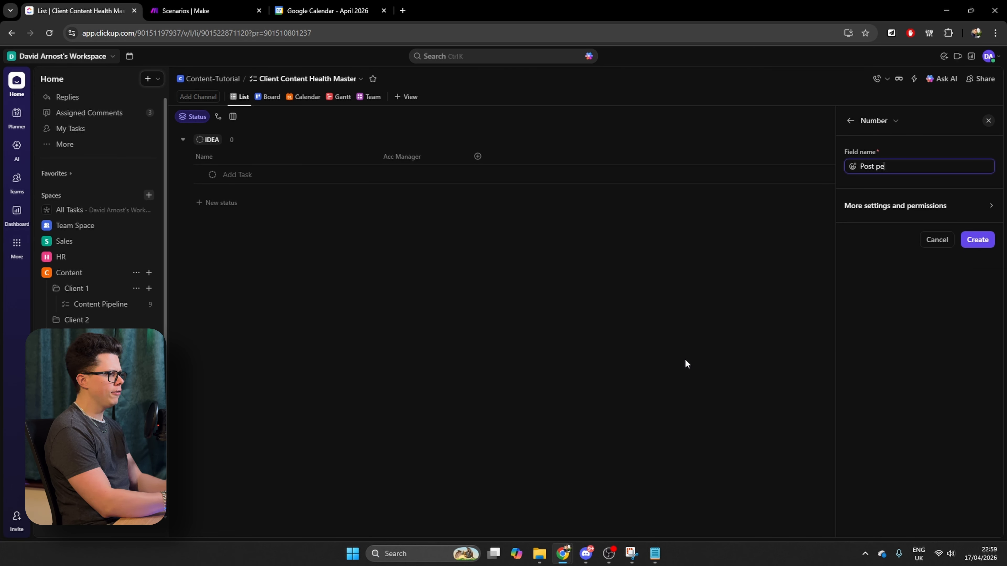
pyautogui.click(977, 240)
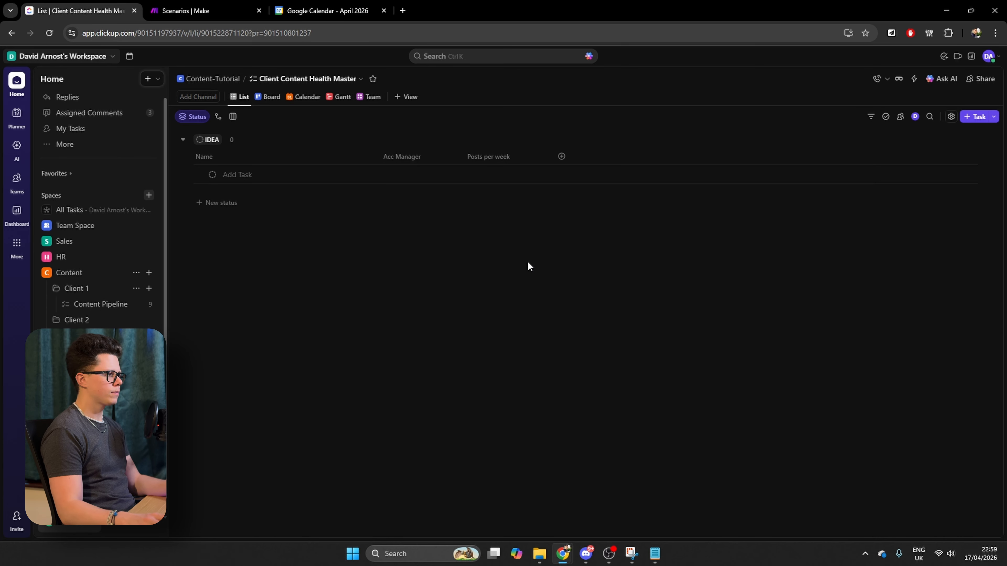
# Add a Number custom field named Approved Content Count, creating it as a duplicate field
pyautogui.click(899, 441)
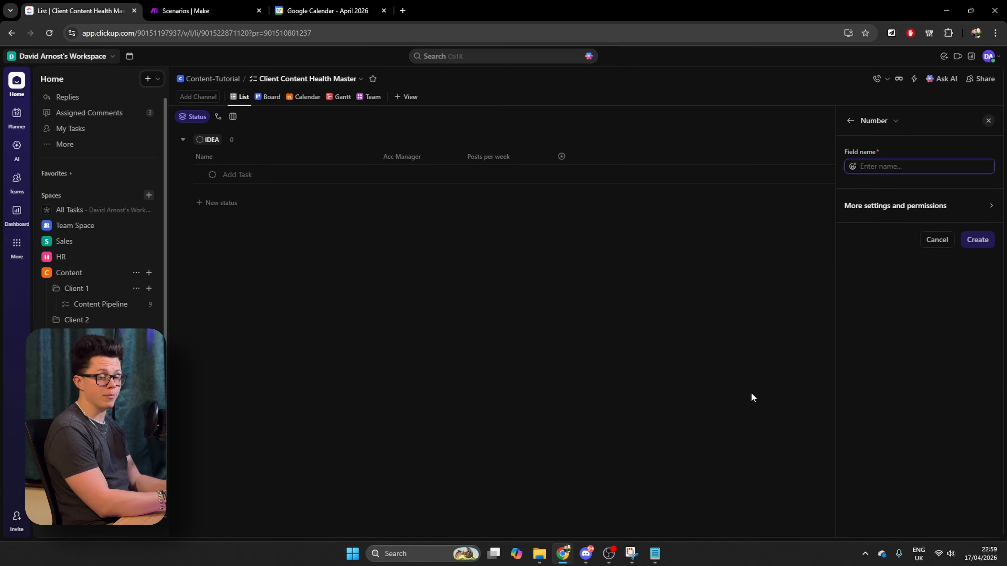
pyautogui.write('Approved Content Count')
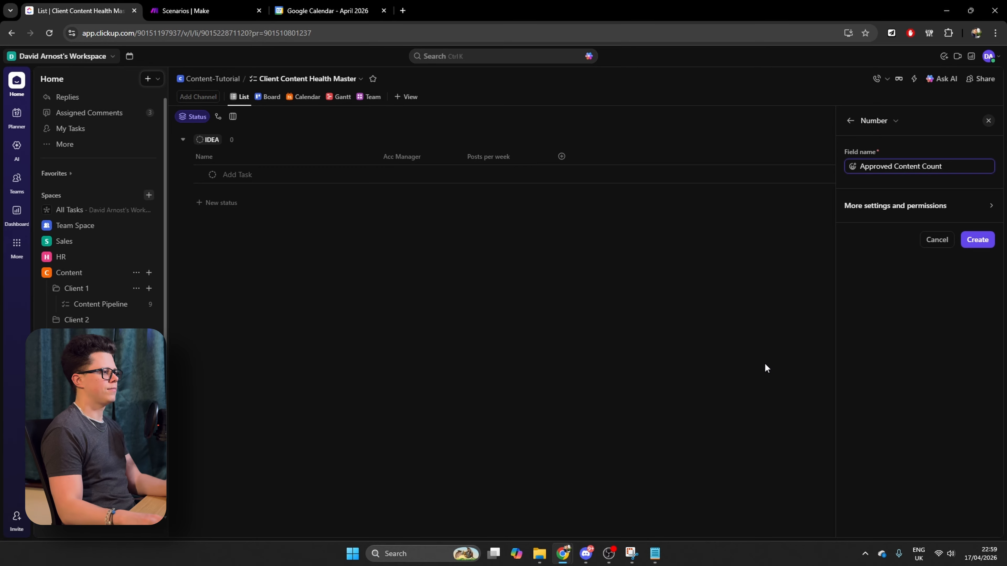
pyautogui.press('Return')
pyautogui.click(440, 327)
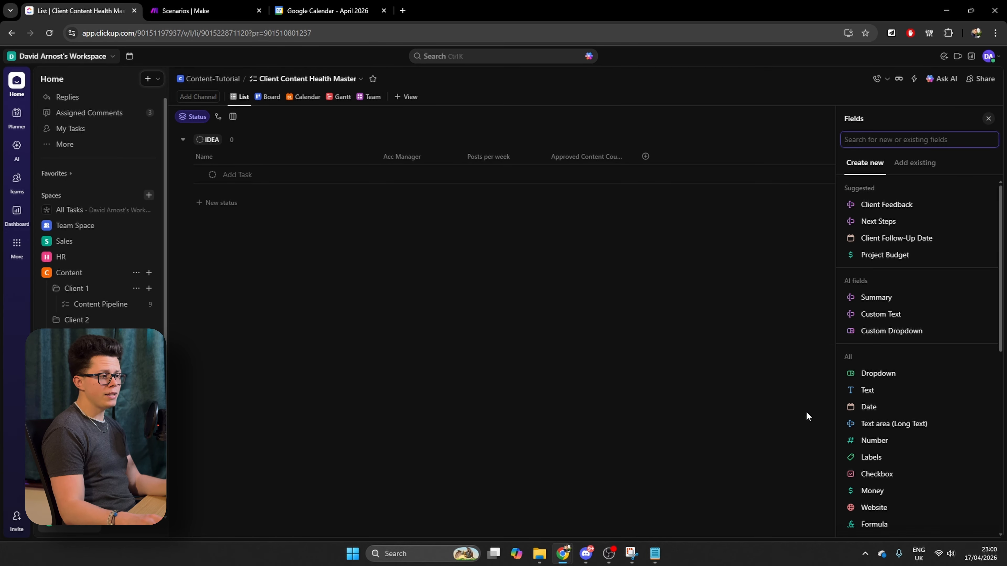
# Add a Number custom field named Weeks of Content Left to the list
pyautogui.click(882, 442)
pyautogui.write('Weeks of Content Left')
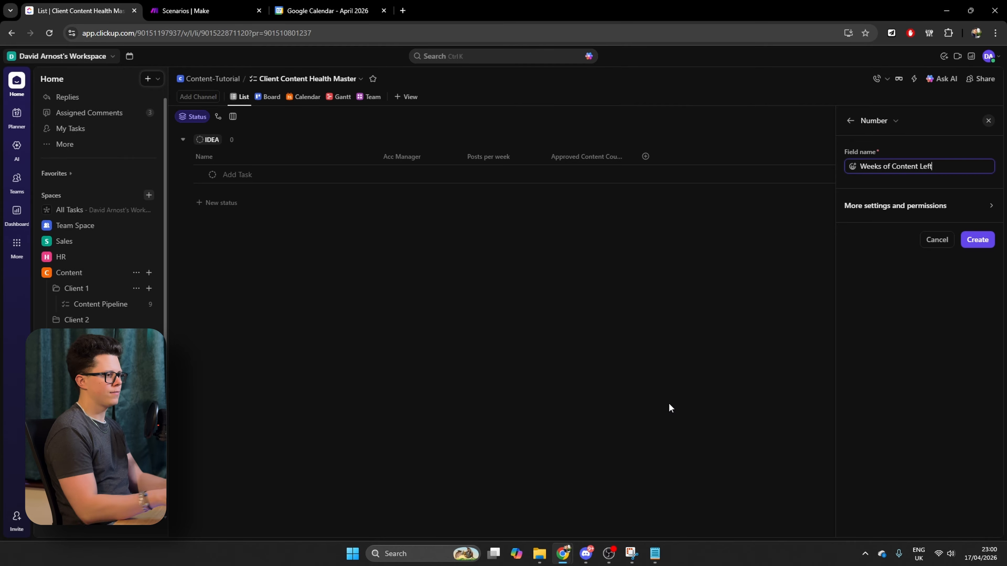
pyautogui.press('Return')
pyautogui.press('Return')
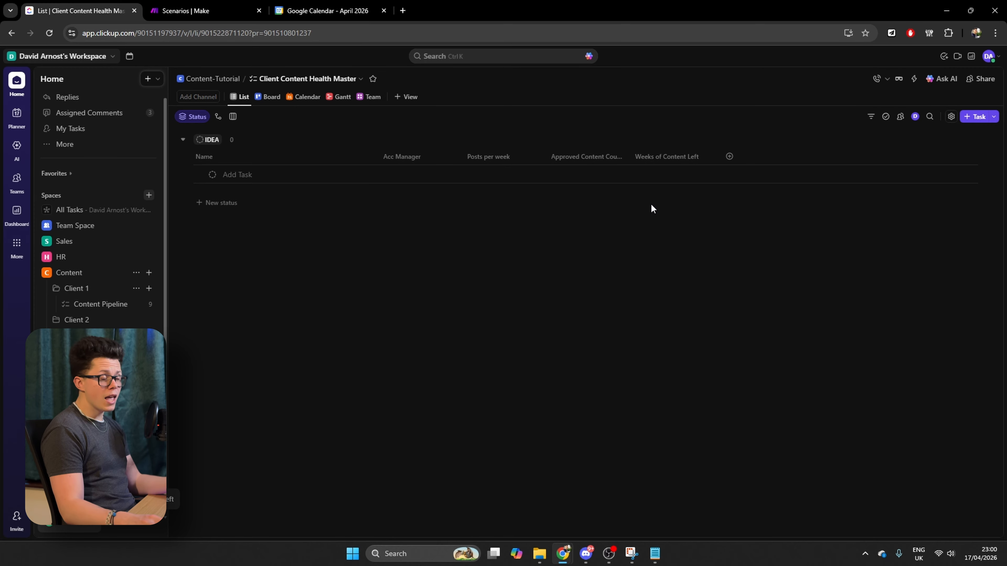
# Set up a new Dropdown custom field named Content Health with the options Red, Amber and Green
pyautogui.click(722, 163)
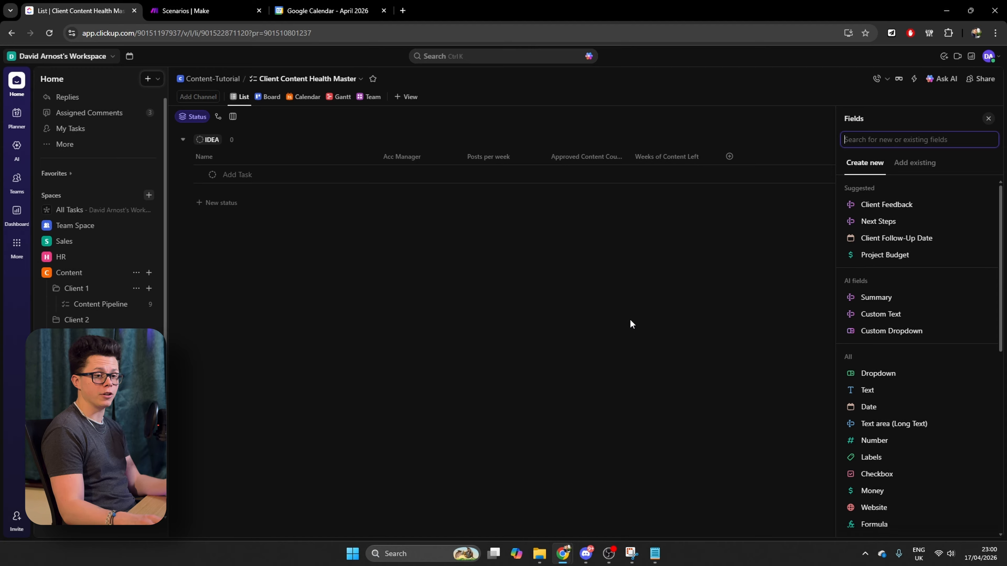
pyautogui.click(889, 375)
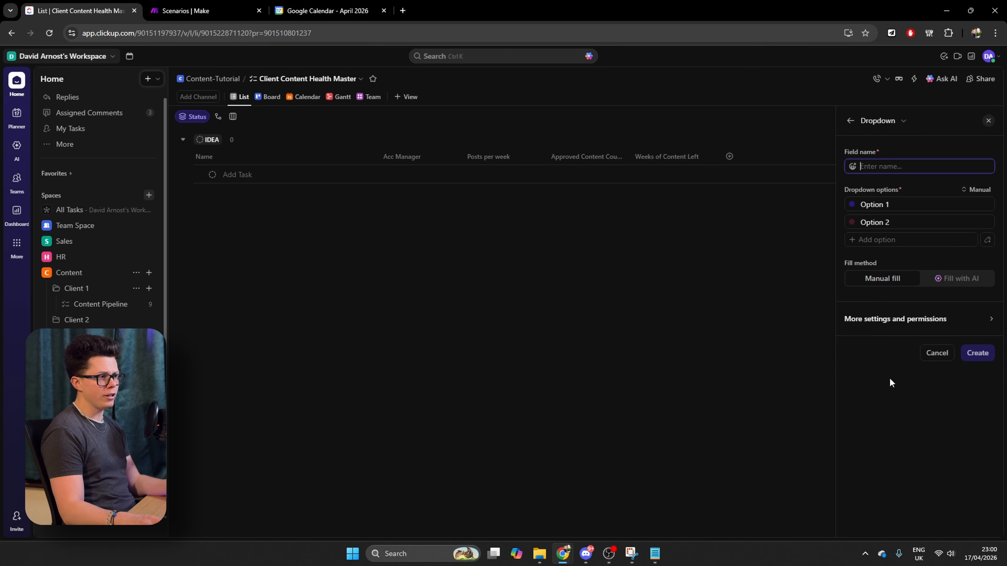
pyautogui.write('Conte')
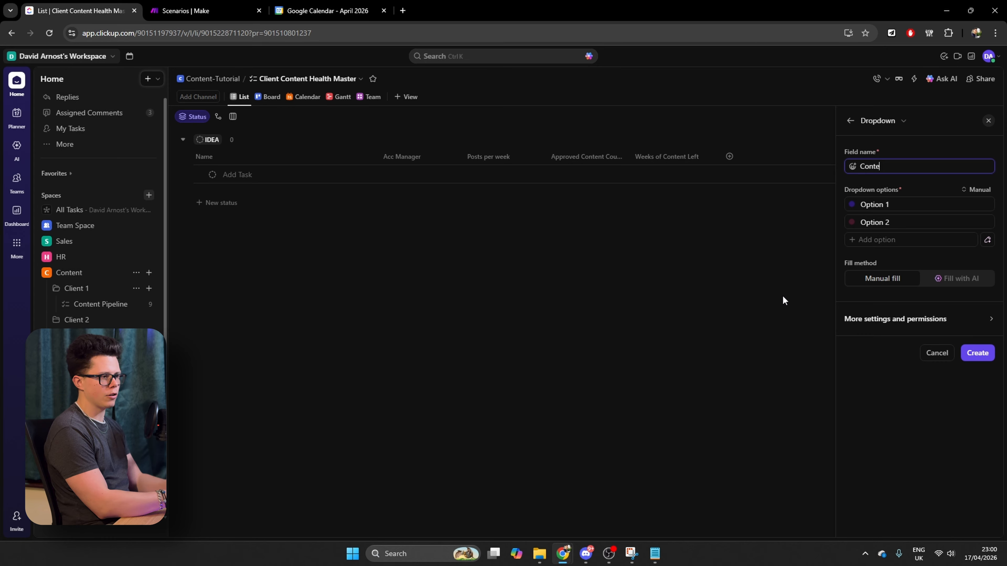
pyautogui.write('nt Health')
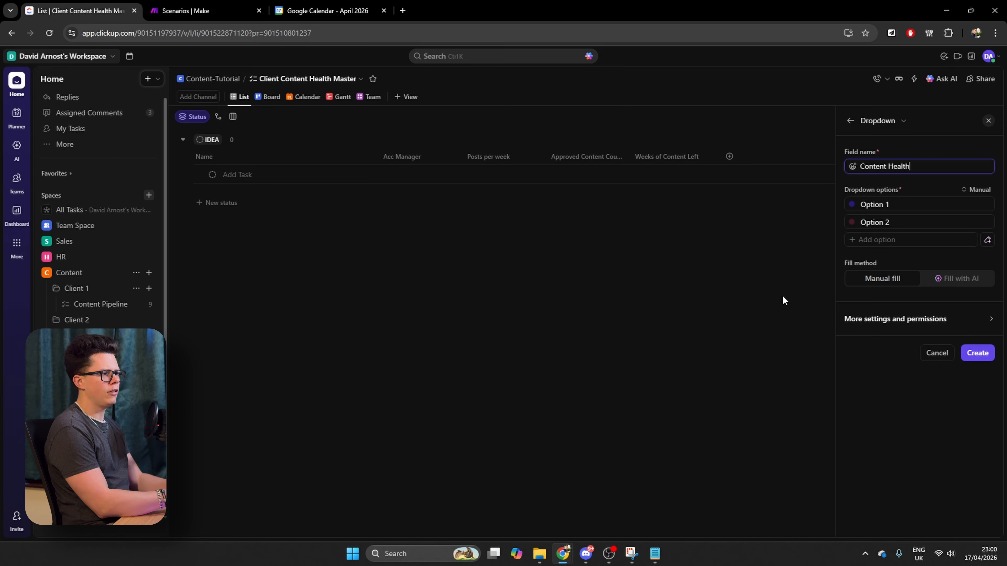
pyautogui.click(904, 203)
pyautogui.write('Re')
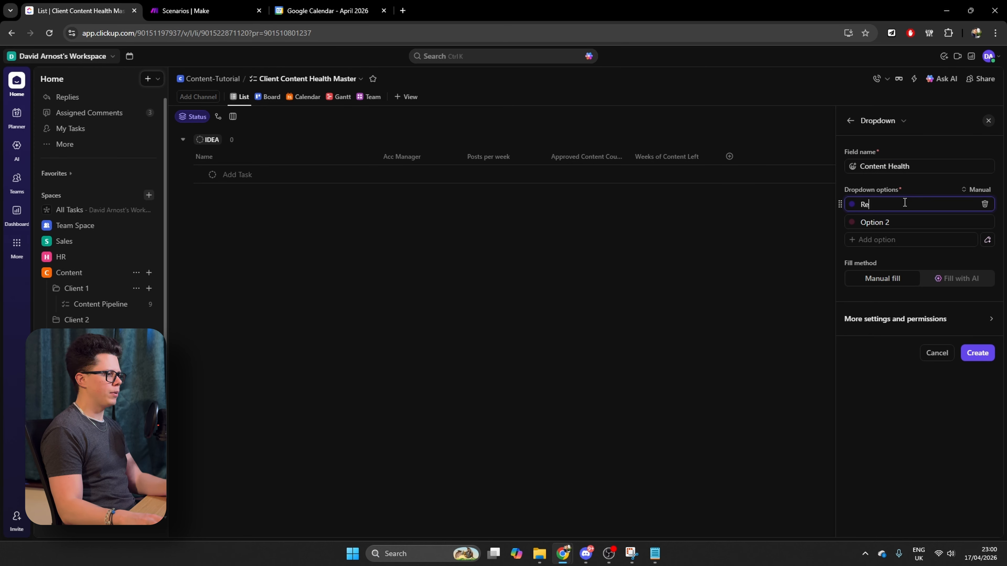
pyautogui.write('d')
pyautogui.click(912, 223)
pyautogui.write('Amber')
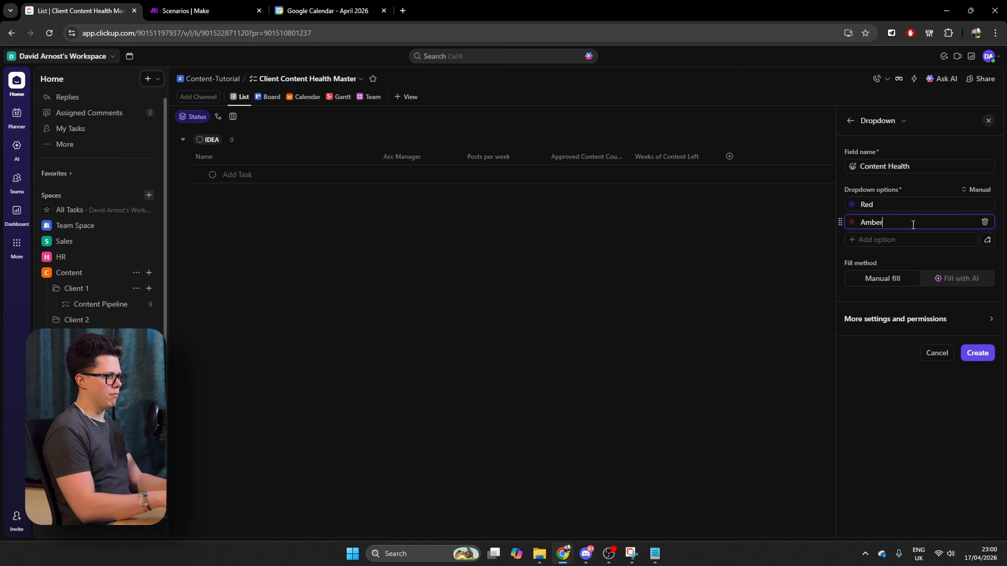
pyautogui.click(908, 235)
pyautogui.write('Gree')
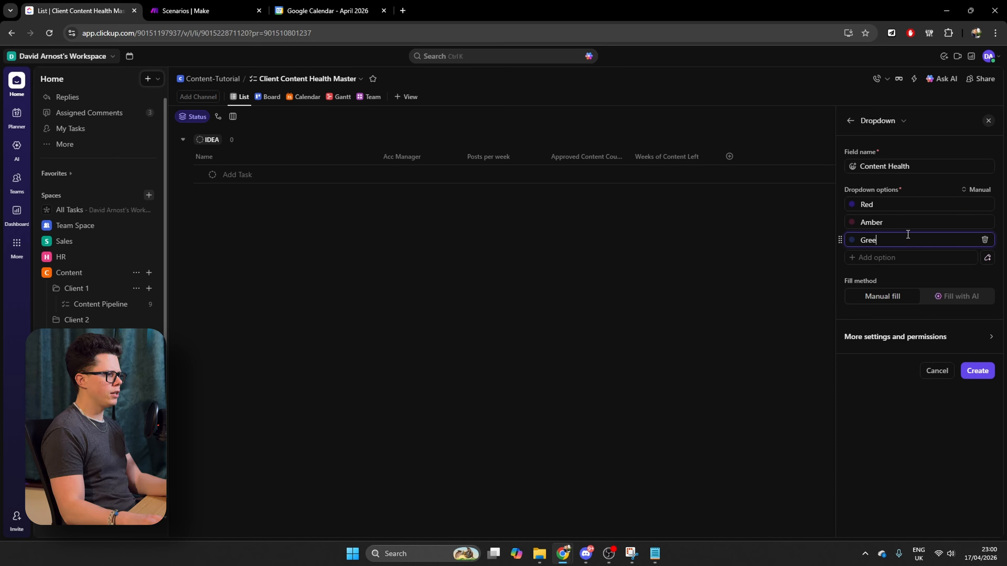
pyautogui.write('n')
# Colour the Red option dark red, Amber orange and Green green, and create Content Health as a duplicate field
pyautogui.click(852, 204)
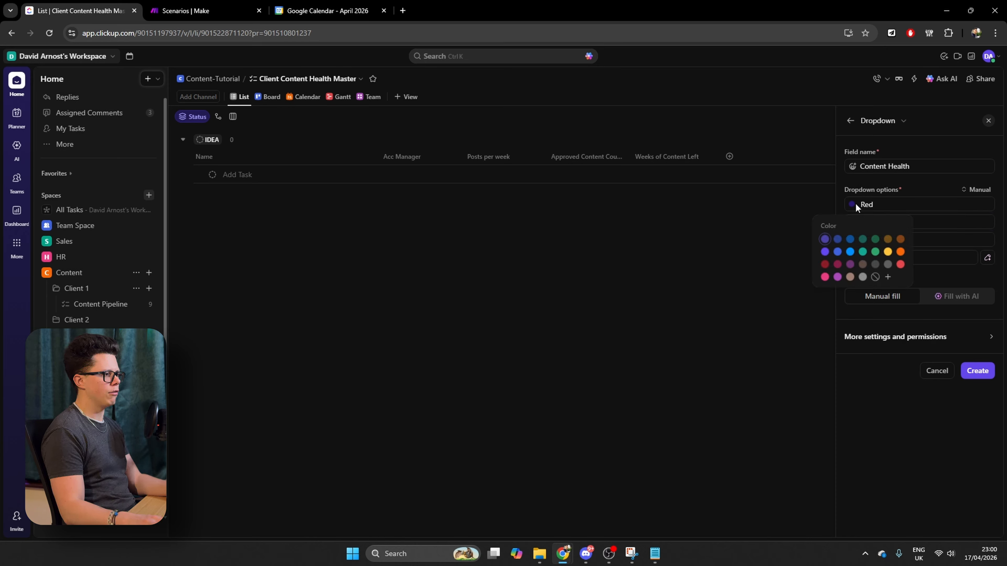
pyautogui.click(838, 265)
pyautogui.click(852, 222)
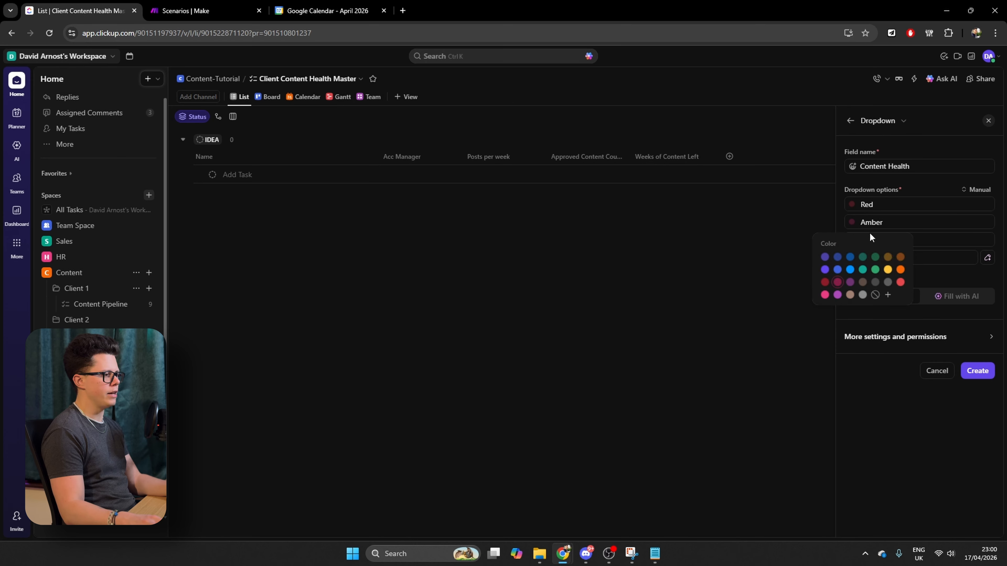
pyautogui.click(900, 270)
pyautogui.click(852, 240)
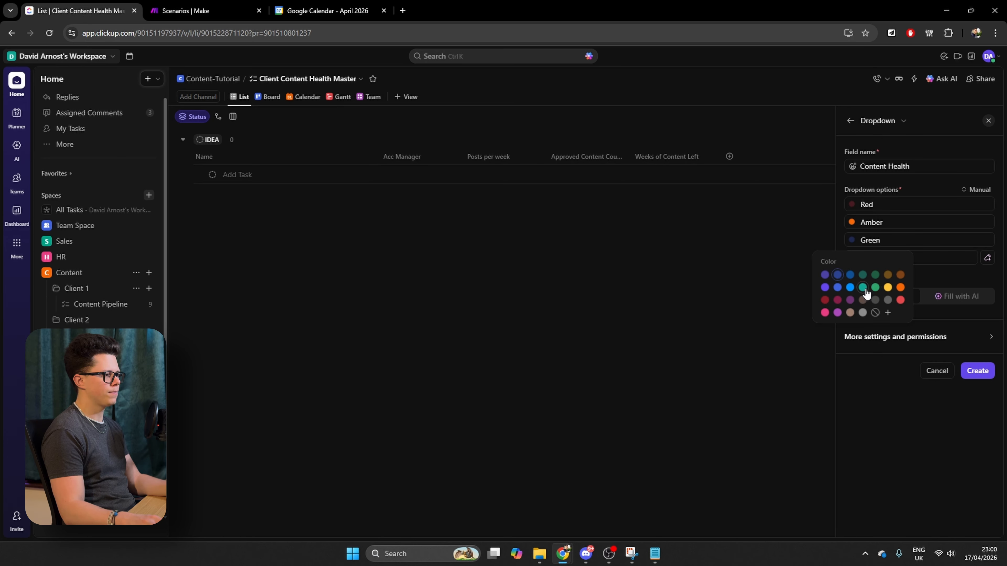
pyautogui.click(863, 288)
pyautogui.click(977, 370)
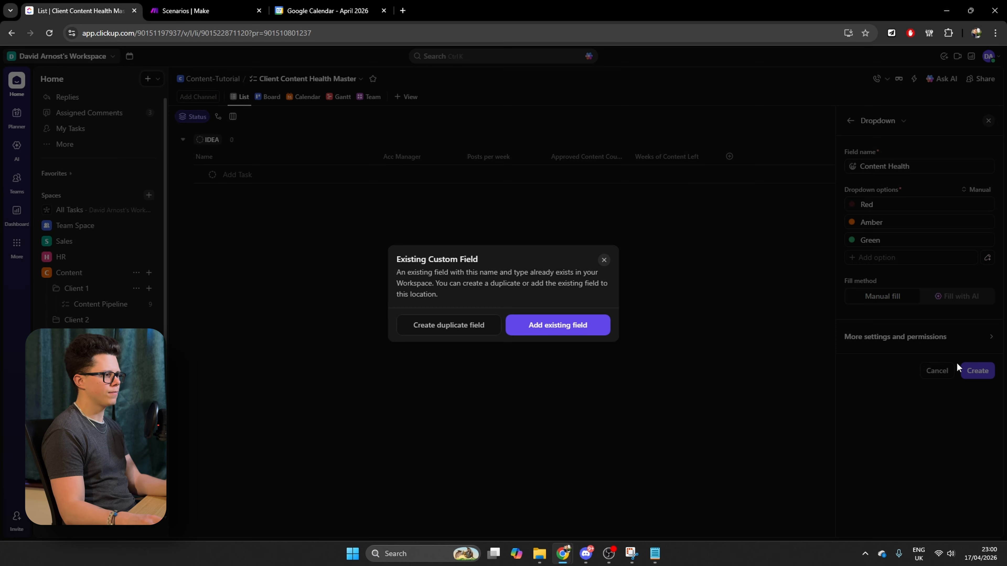
pyautogui.click(460, 337)
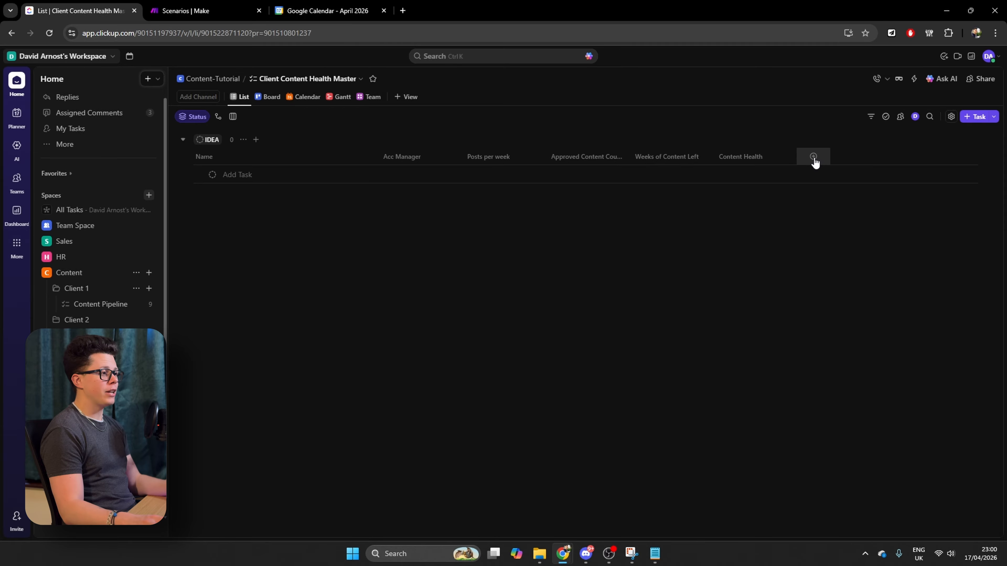
# Add a Date custom field named Next Shoot Date, creating it as a duplicate field
pyautogui.click(813, 158)
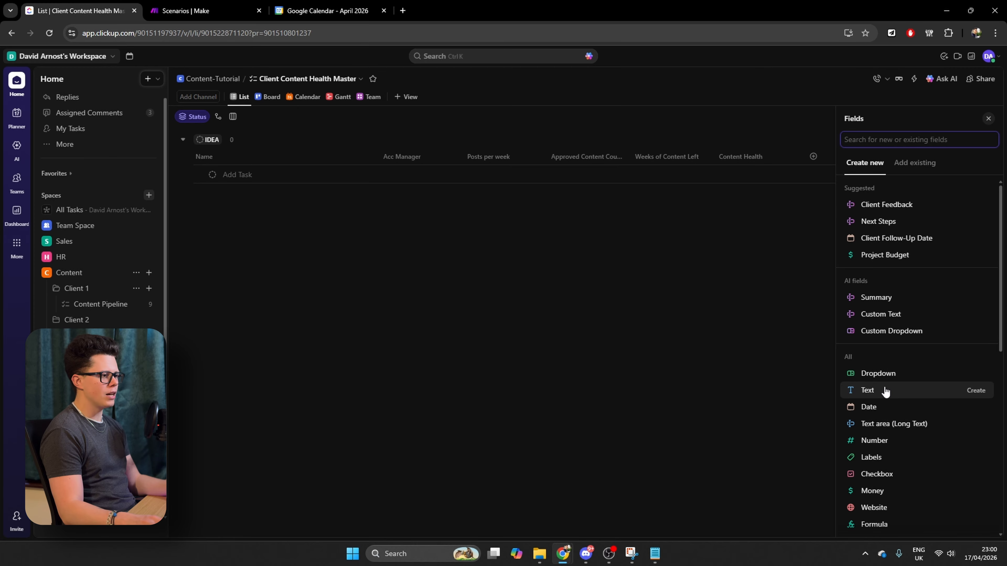
pyautogui.click(872, 407)
pyautogui.write('Next Shoot Date')
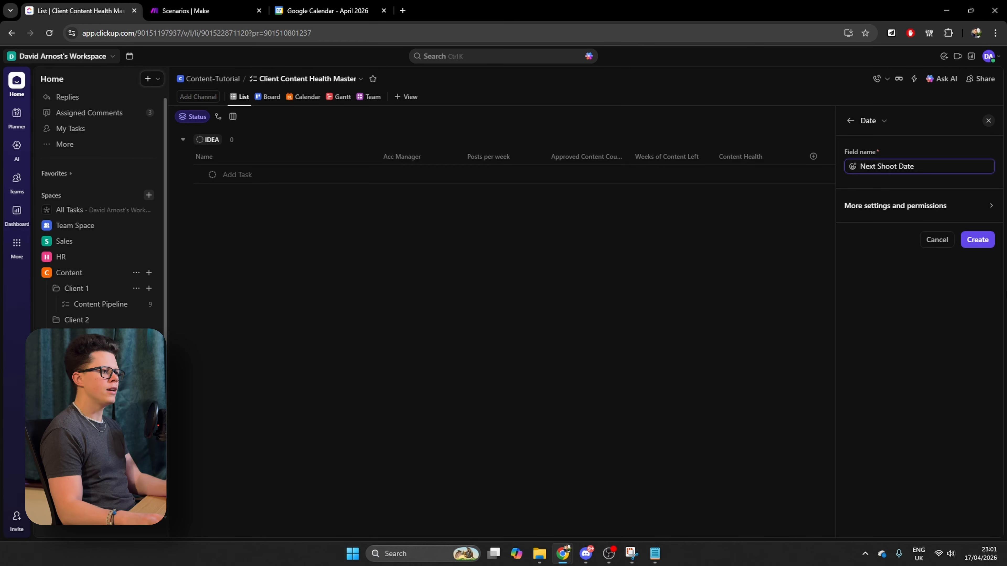
pyautogui.click(977, 239)
pyautogui.click(475, 331)
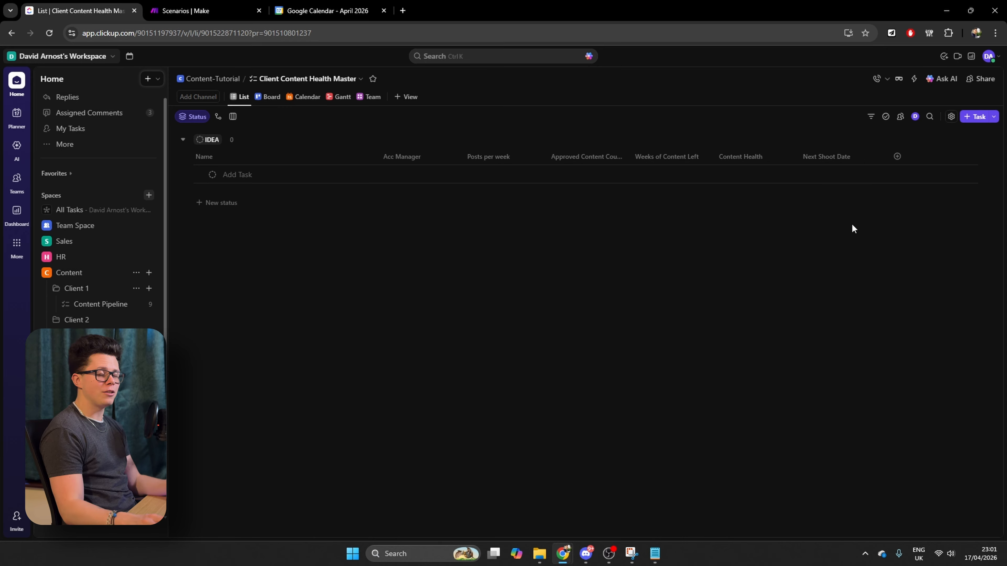
# Add a Checkbox custom field named Shoot Booked?, creating it as a duplicate field
pyautogui.click(905, 159)
pyautogui.click(906, 477)
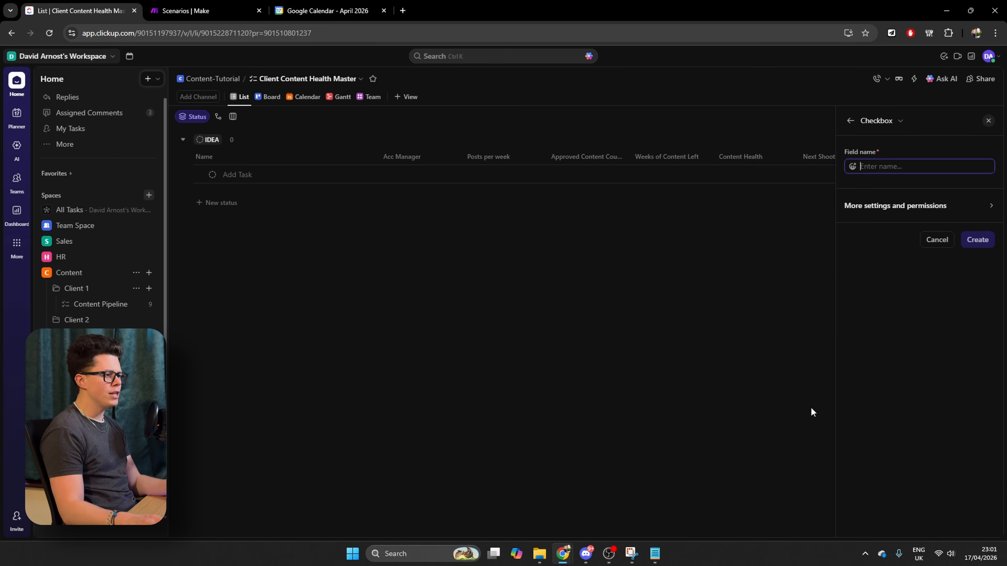
pyautogui.write('Shoot Booke')
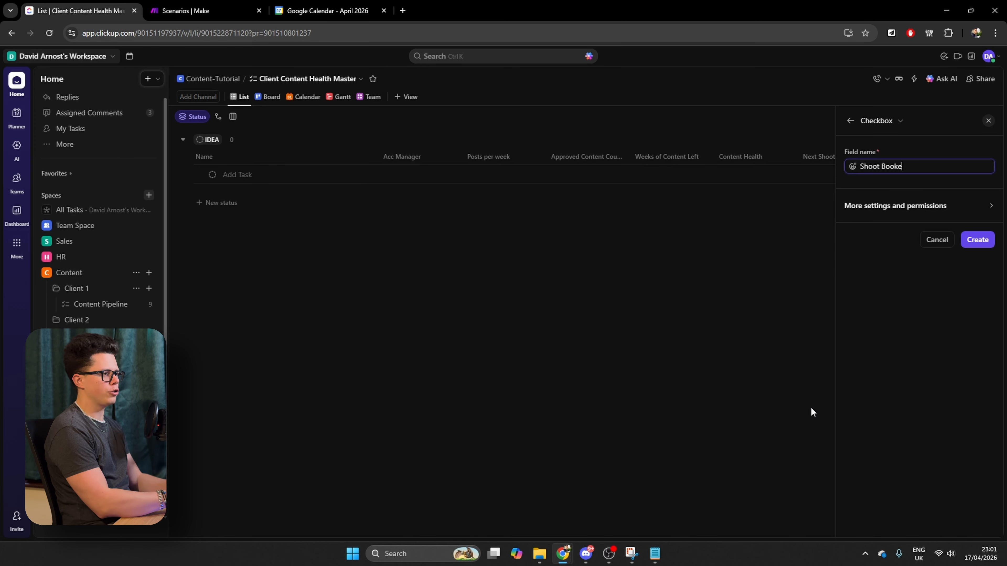
pyautogui.click(977, 239)
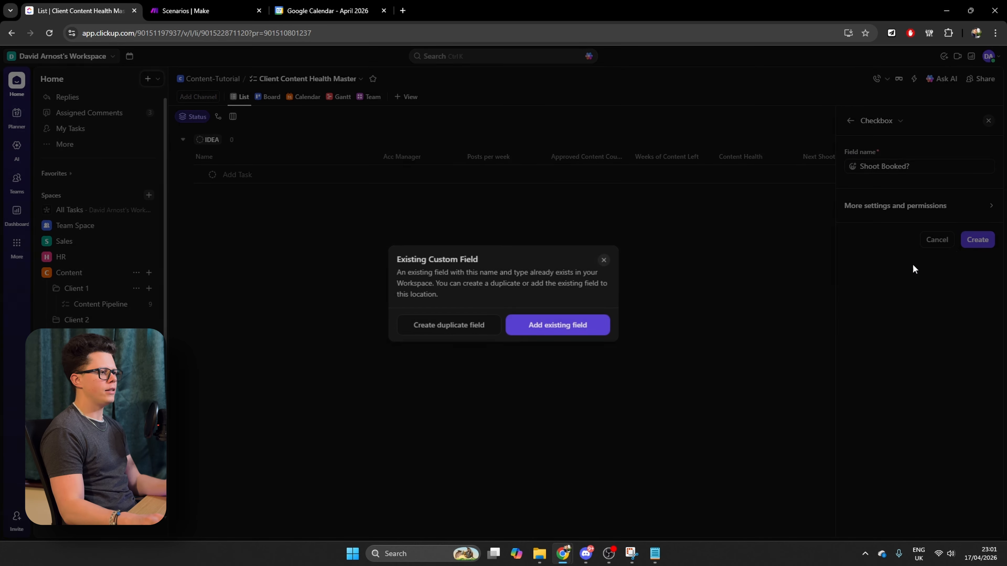
pyautogui.click(450, 328)
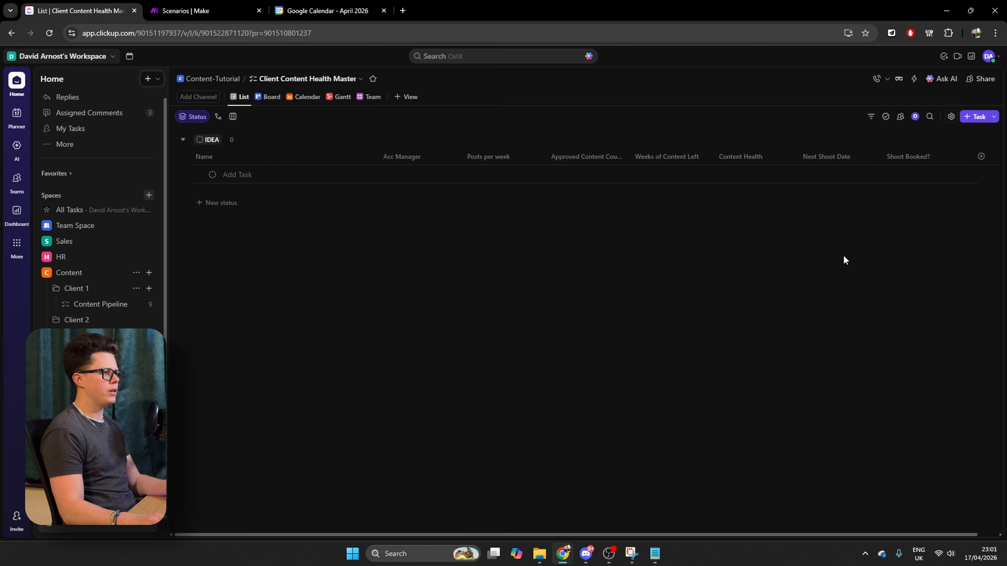
# Add a Checkbox custom field named Alert Sent? to the list
pyautogui.click(981, 157)
pyautogui.click(905, 480)
pyautogui.write('Alert Sen')
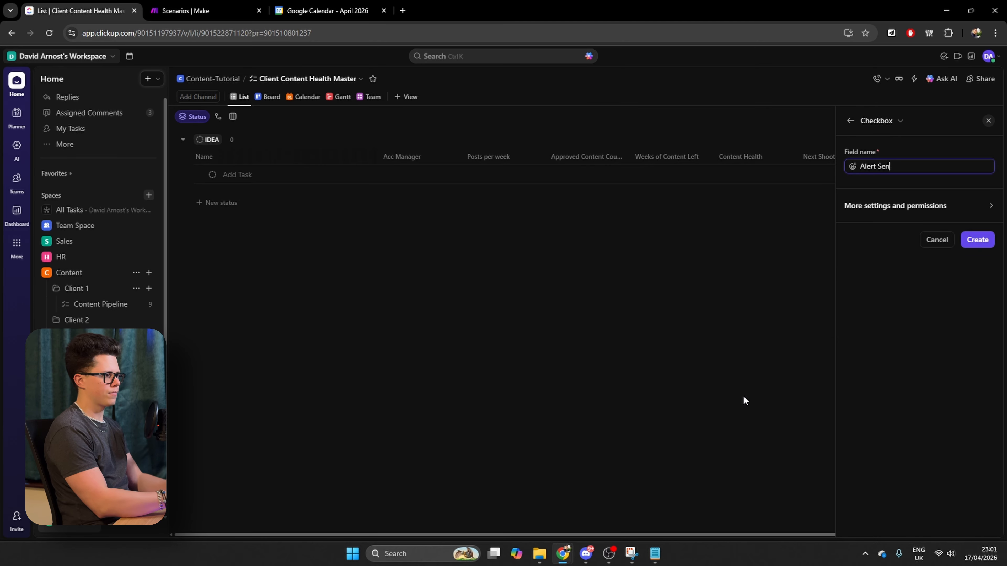
pyautogui.write('t?')
pyautogui.press('Return')
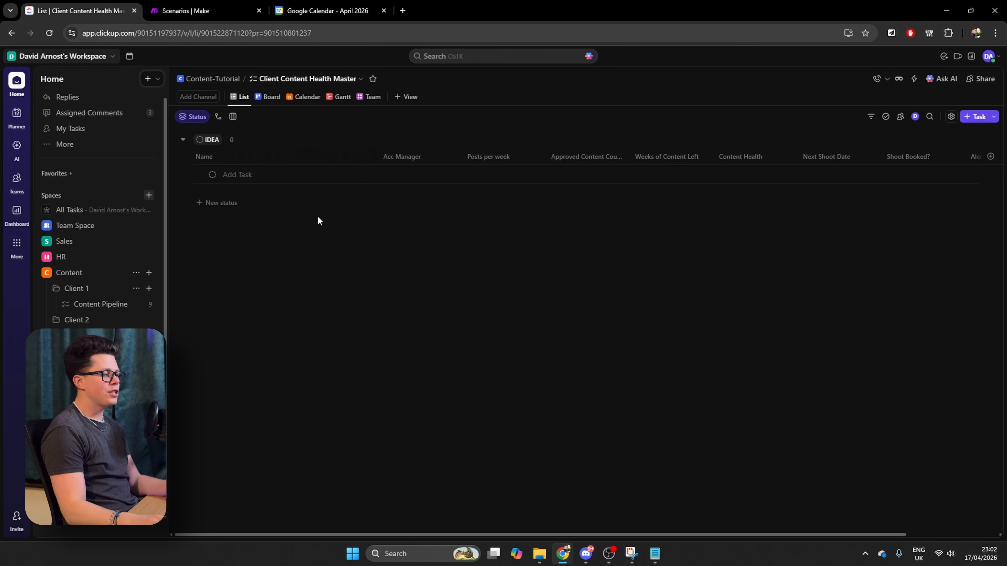
# Add five client tasks to the list: Apple, Razor, Disney, Peloton and Nike
pyautogui.click(236, 182)
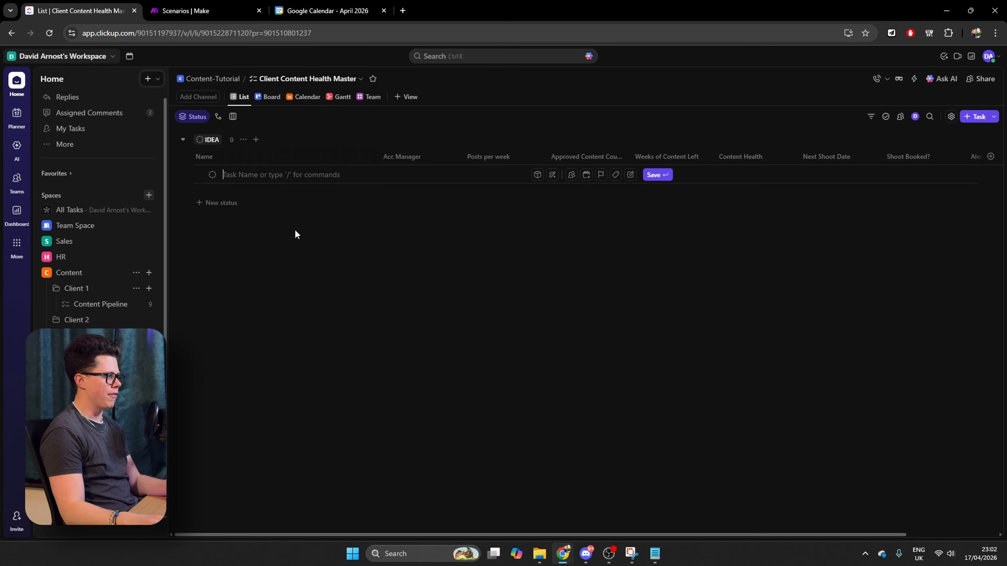
pyautogui.write('Apple')
pyautogui.press('Return')
pyautogui.write('Razor')
pyautogui.press('Return')
pyautogui.write('Disney')
pyautogui.press('Return')
pyautogui.write('Peloton')
pyautogui.press('Return')
pyautogui.write('Nike')
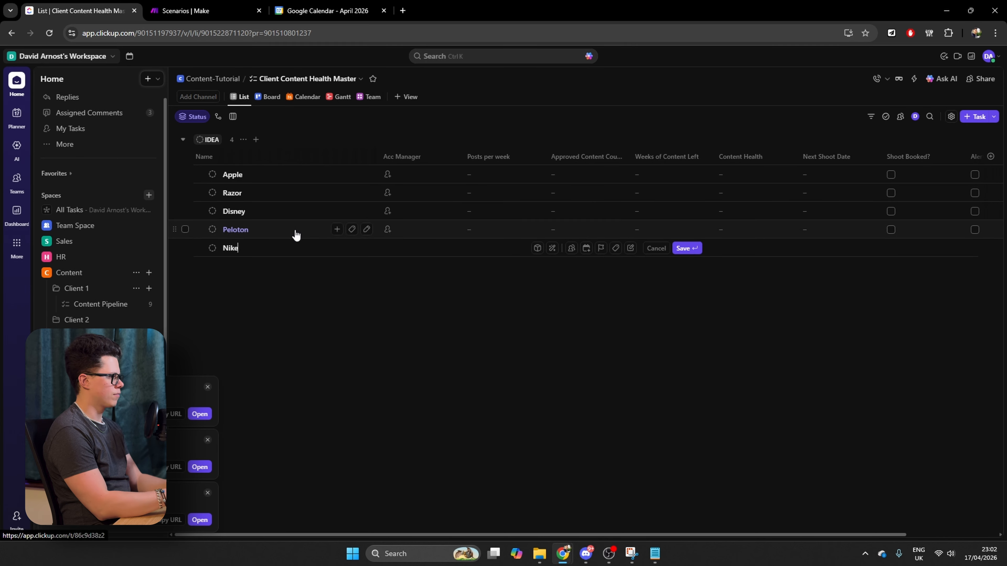
pyautogui.press('Return')
pyautogui.click(329, 395)
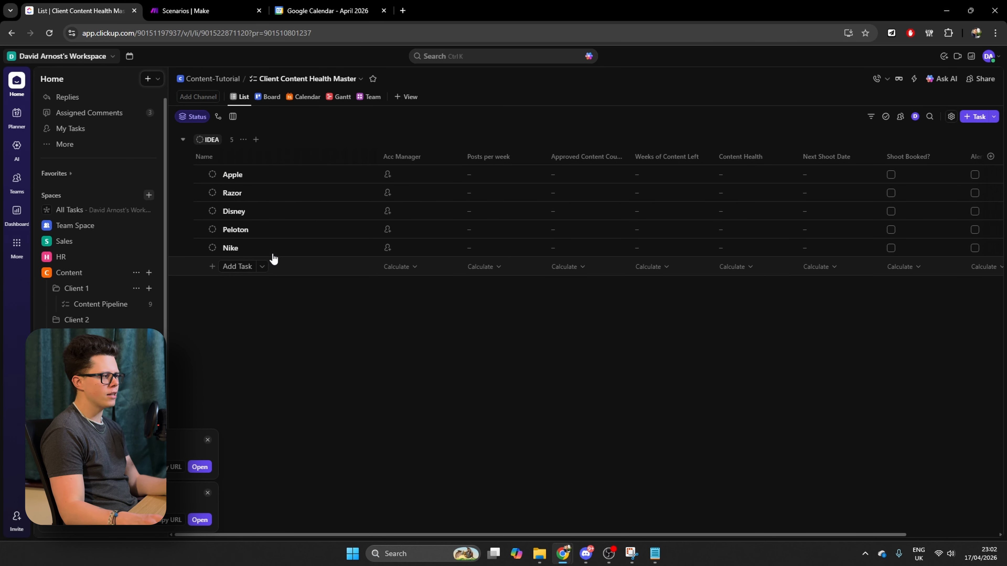
# Group the list by Content Health instead of by status
pyautogui.click(197, 117)
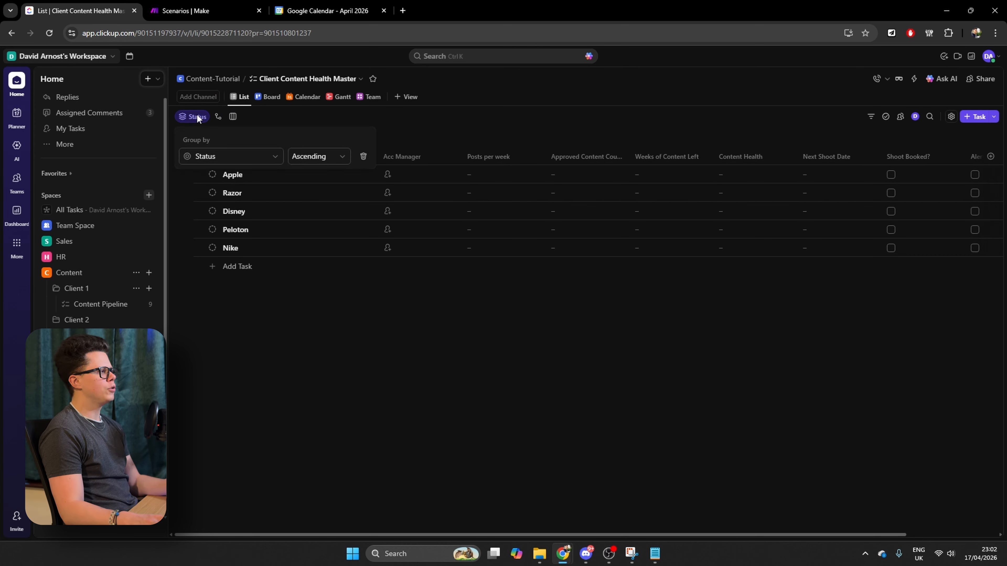
pyautogui.click(217, 157)
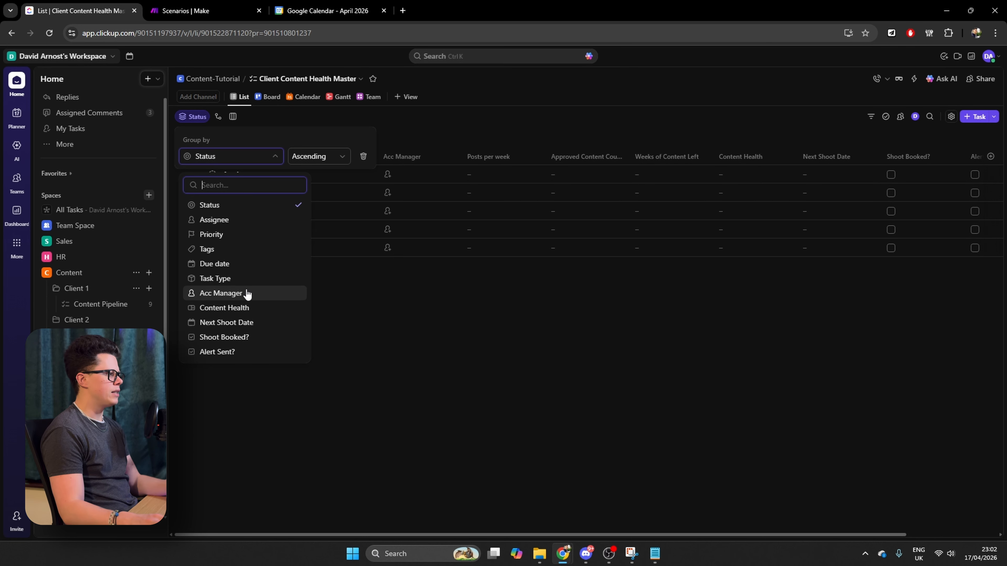
pyautogui.click(224, 308)
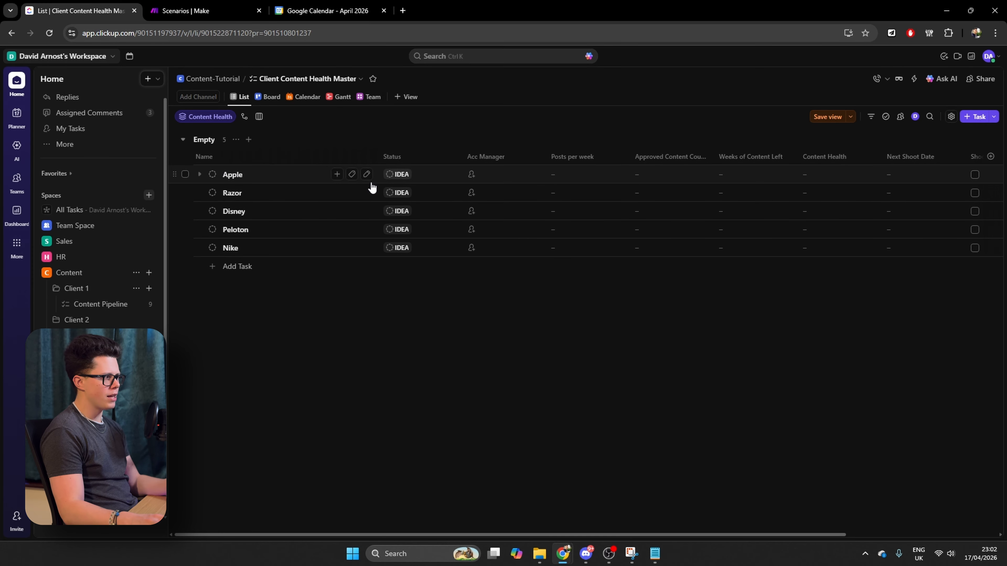
# Hide the Status column and move the Content Health column directly after Acc Manager
pyautogui.click(428, 155)
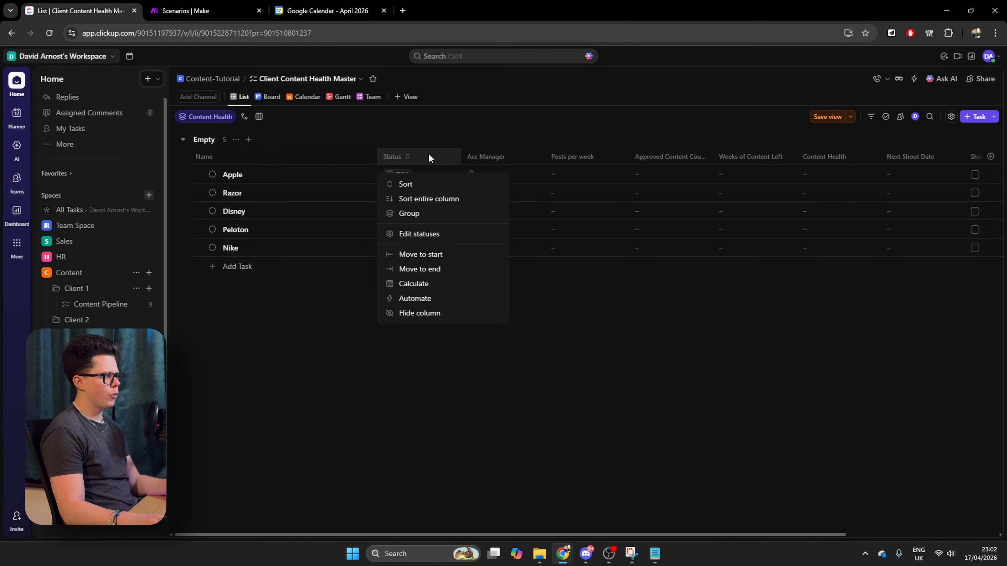
pyautogui.click(420, 312)
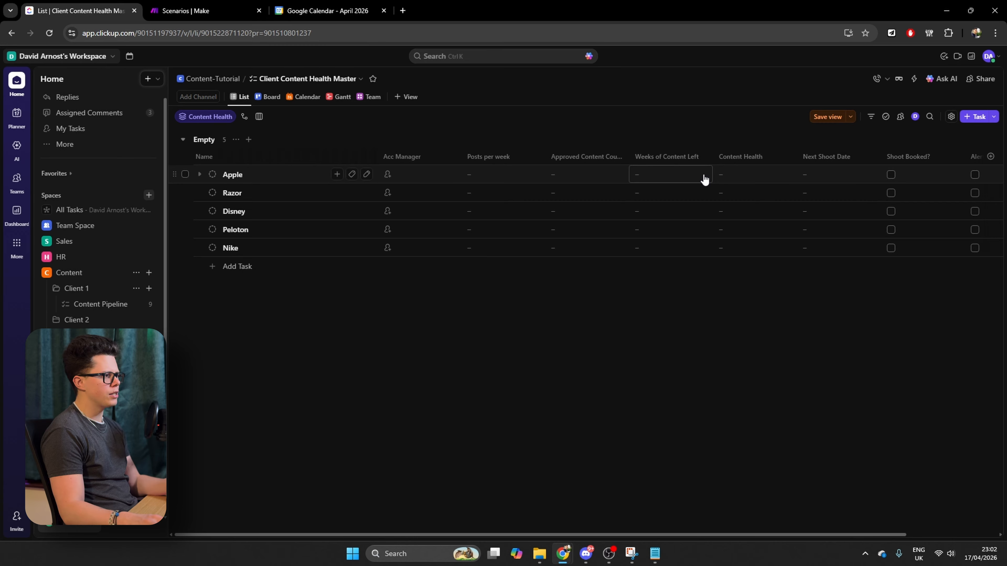
pyautogui.moveTo(745, 159); pyautogui.dragTo(487, 163)
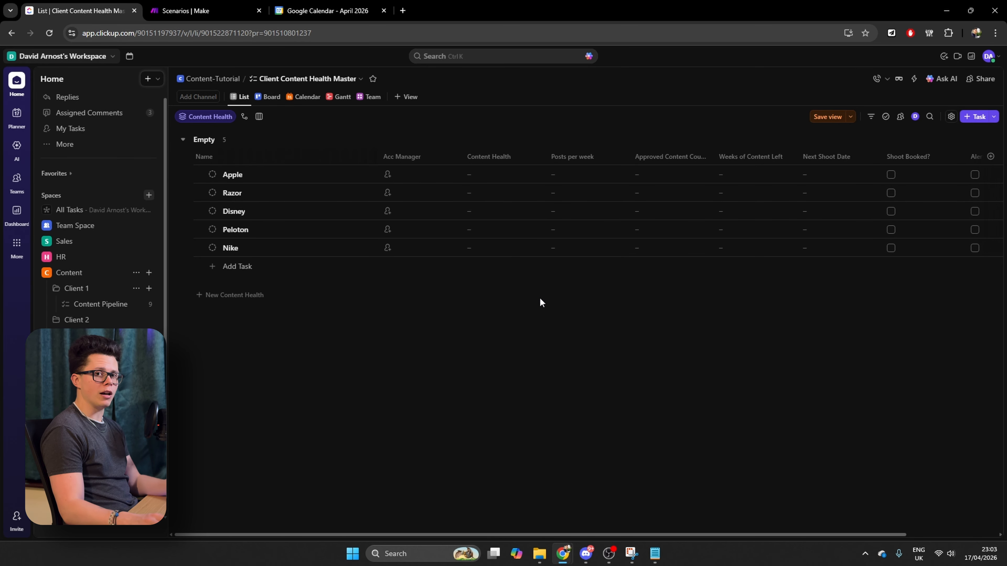
# Set Posts per week to 4 for Apple, 3 for Razor, 5 for Disney, 2 for Peloton and 1 for Nike
pyautogui.click(584, 172)
pyautogui.write('4')
pyautogui.click(600, 192)
pyautogui.write('3')
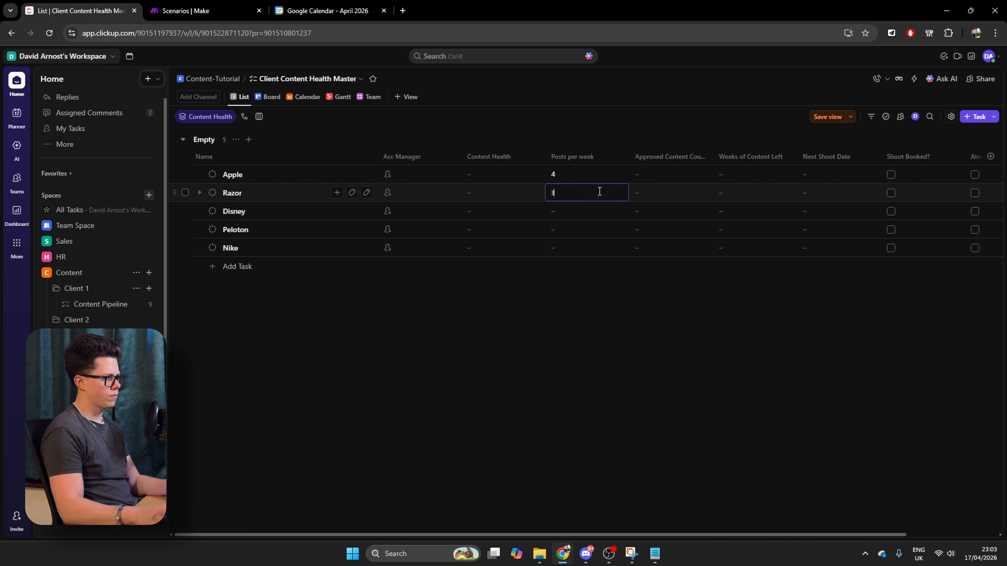
pyautogui.click(579, 210)
pyautogui.write('5')
pyautogui.click(556, 226)
pyautogui.write('4')
pyautogui.click(556, 247)
pyautogui.write('1')
# Set Content Health to Red for Apple, Amber for Razor and Disney, and Green for Peloton and Nike
pyautogui.click(488, 175)
pyautogui.click(497, 234)
pyautogui.click(503, 253)
pyautogui.click(502, 326)
pyautogui.click(509, 331)
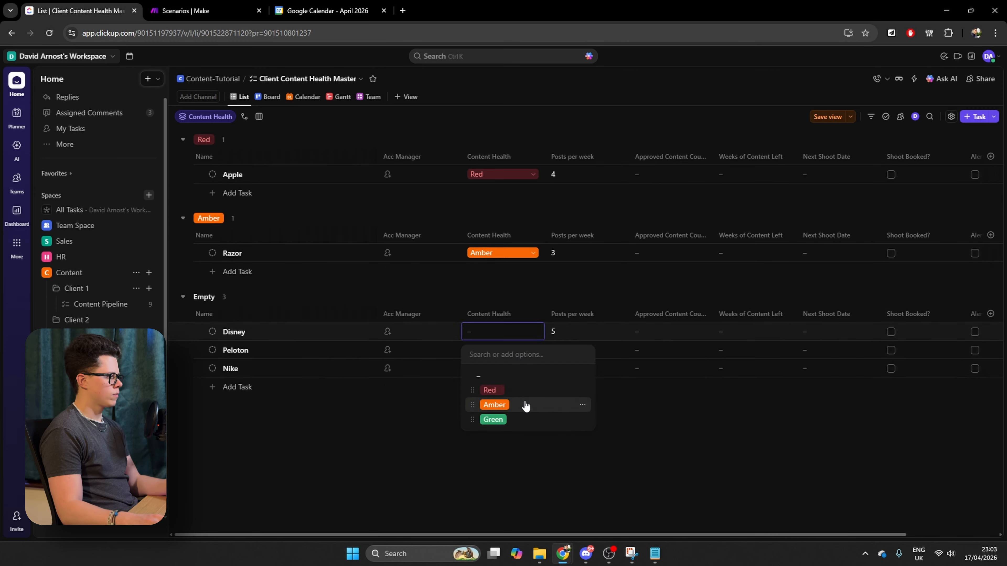
pyautogui.click(524, 405)
pyautogui.click(494, 516)
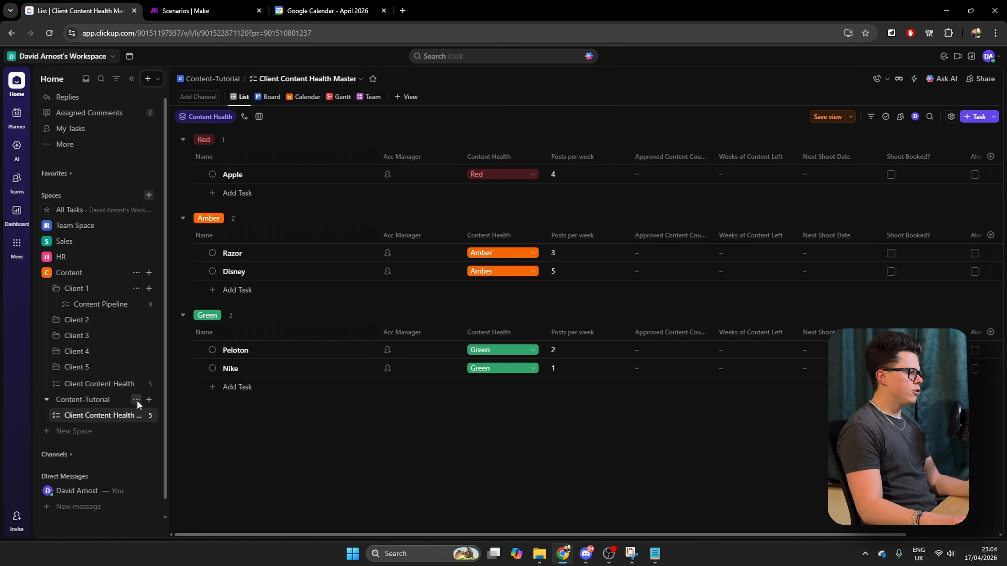
# Create a folder named Apple in the Content-Tutorial space
pyautogui.click(135, 400)
pyautogui.moveTo(212, 274)
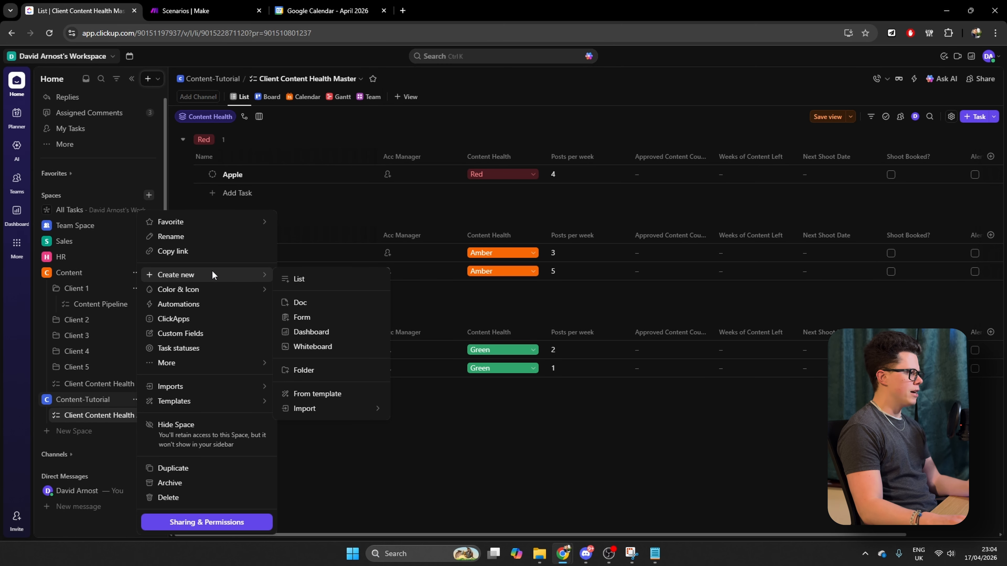
pyautogui.click(314, 370)
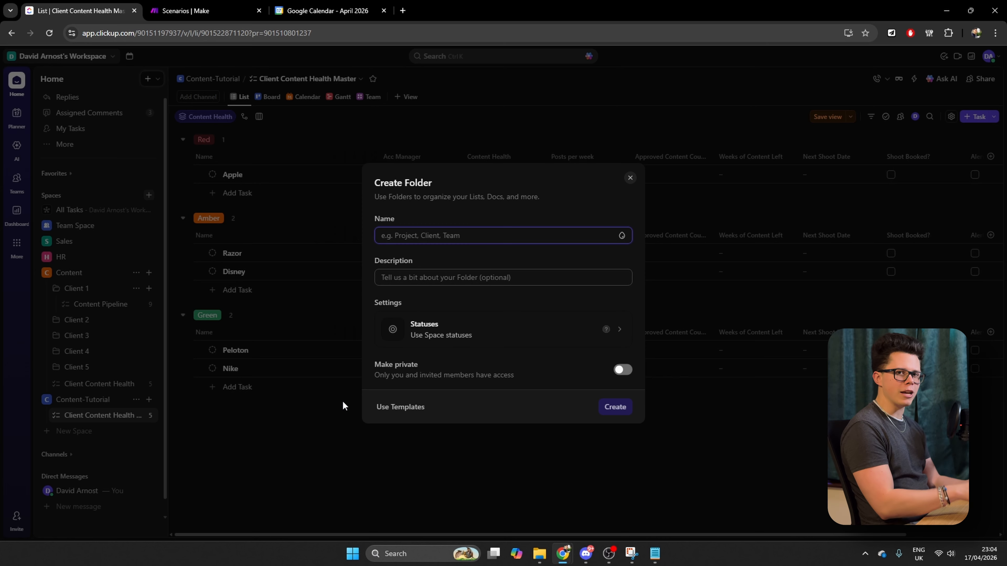
pyautogui.write('Apple')
pyautogui.click(613, 406)
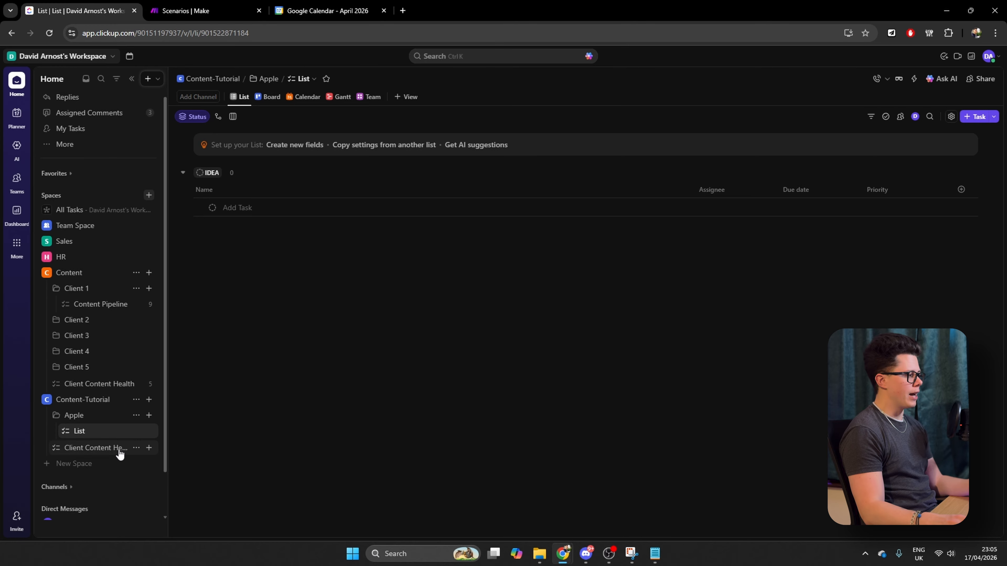
# Rename the default list in the Apple folder to Content Pipeline
pyautogui.rightClick(117, 429)
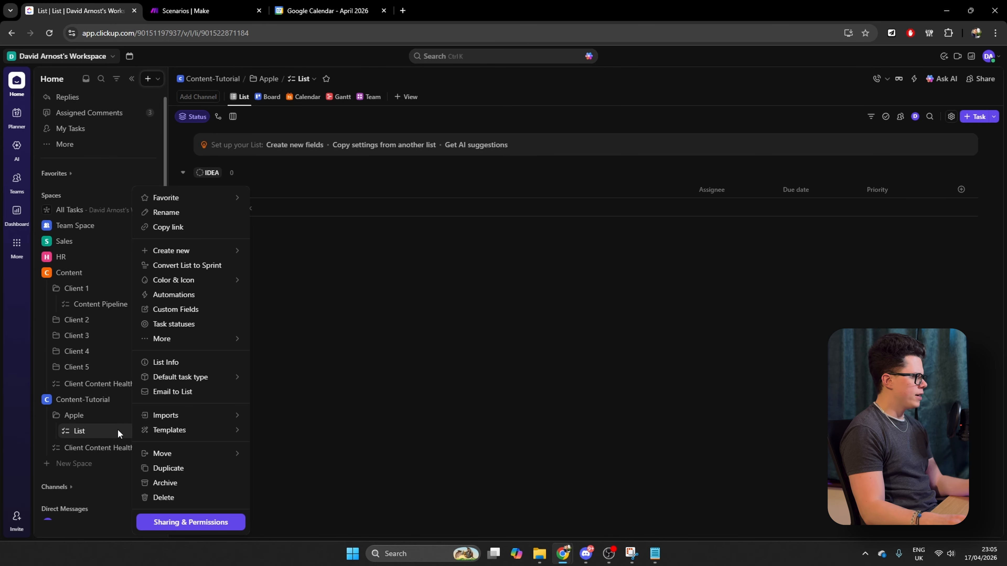
pyautogui.click(181, 215)
pyautogui.write('COnten')
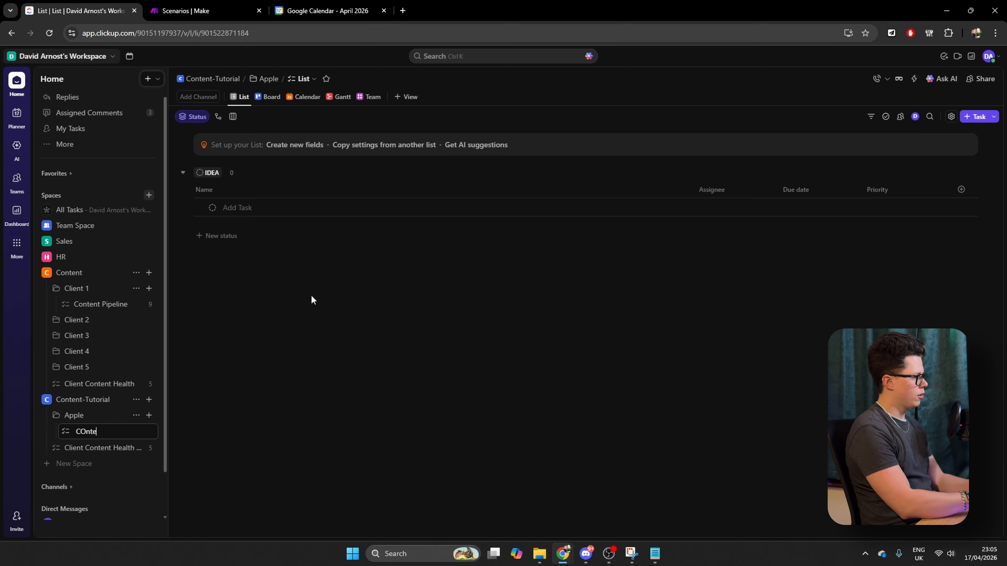
pyautogui.press('BackSpace')
pyautogui.press('BackSpace')
pyautogui.press('BackSpace')
pyautogui.press('BackSpace')
pyautogui.press('BackSpace')
pyautogui.write('ontent Pipeline')
pyautogui.press('Return')
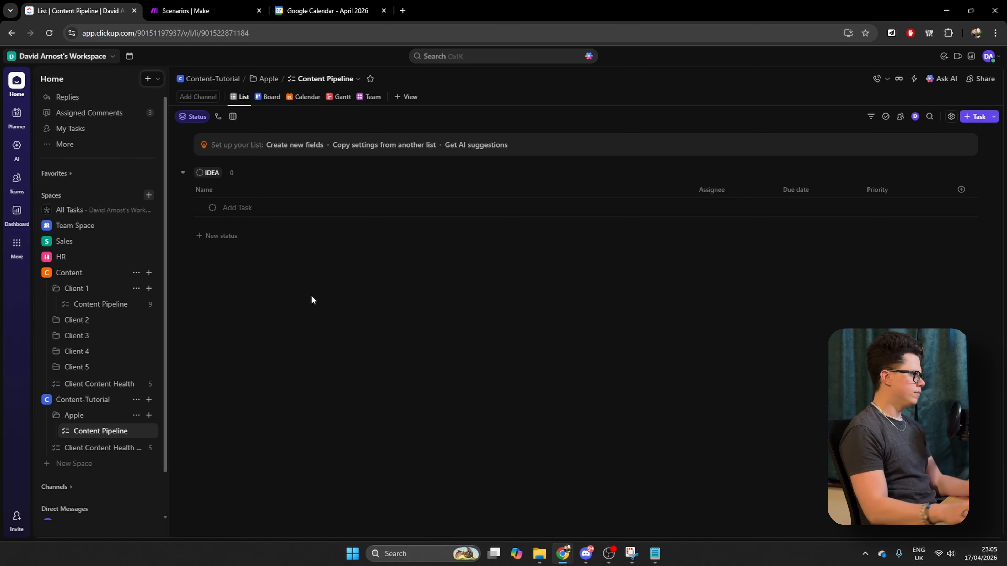
# Hide the Assignee and Priority columns in the Content Pipeline list and narrow the Name column
pyautogui.click(709, 191)
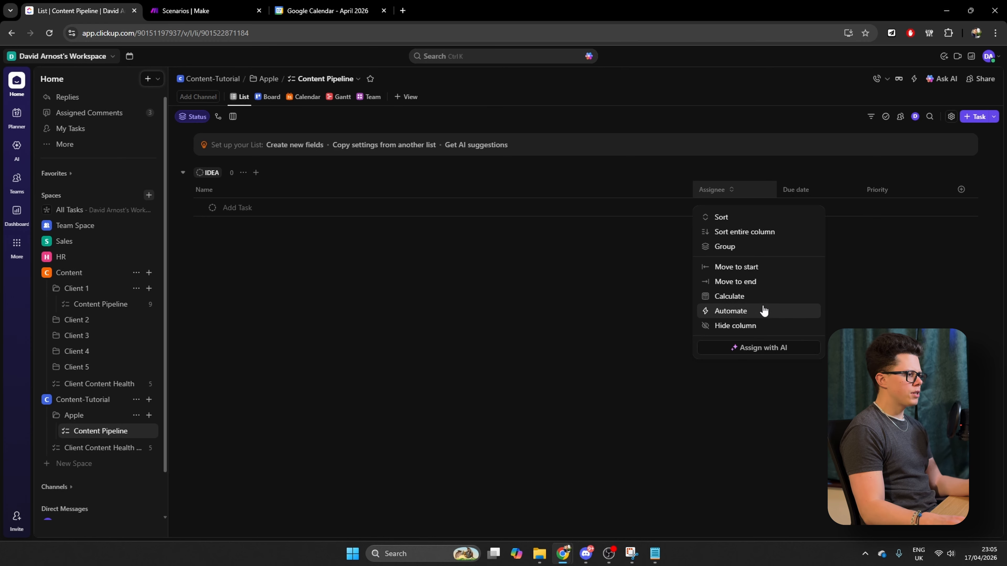
pyautogui.click(753, 327)
pyautogui.click(871, 189)
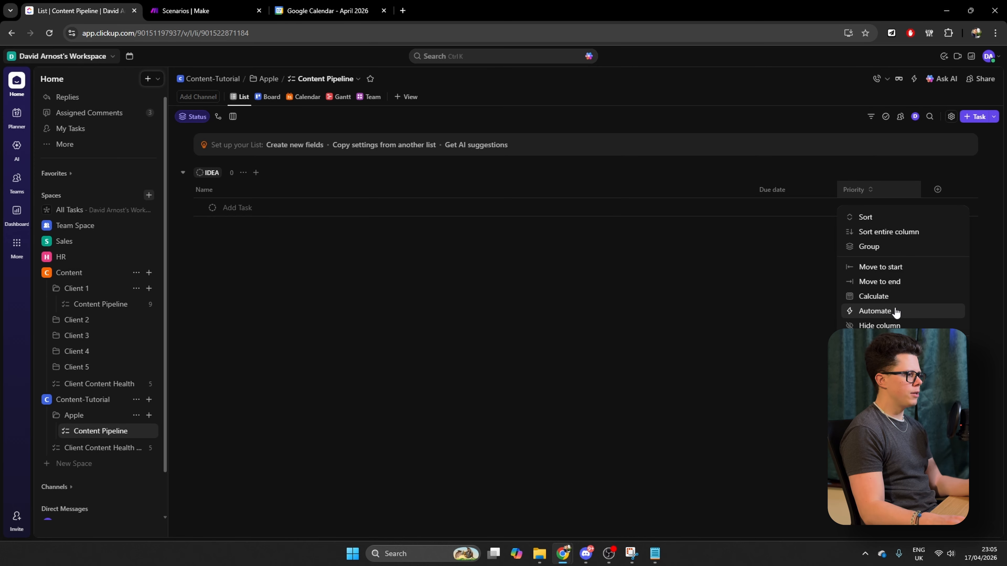
pyautogui.click(882, 323)
pyautogui.moveTo(773, 192); pyautogui.dragTo(420, 198)
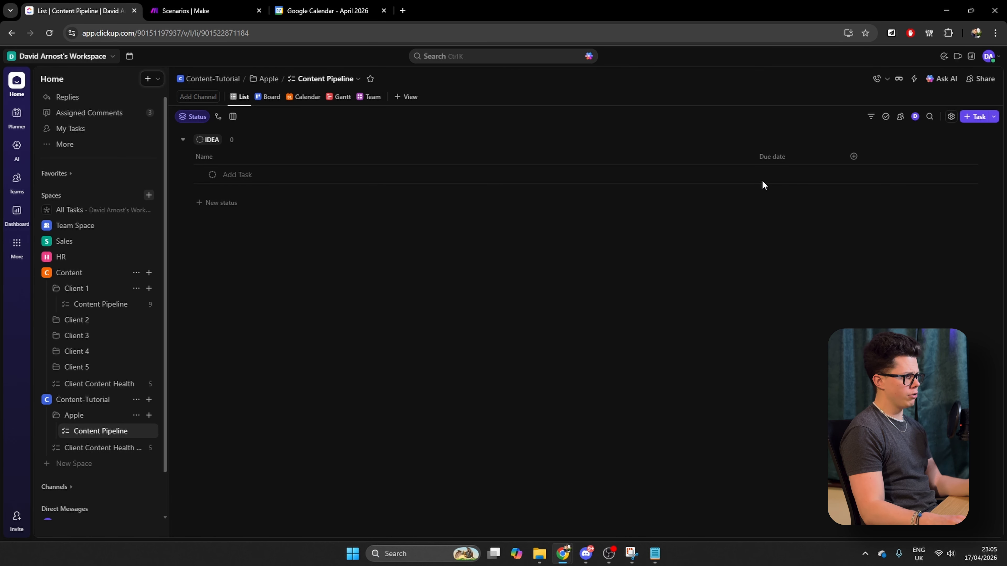
pyautogui.moveTo(753, 159); pyautogui.dragTo(412, 159)
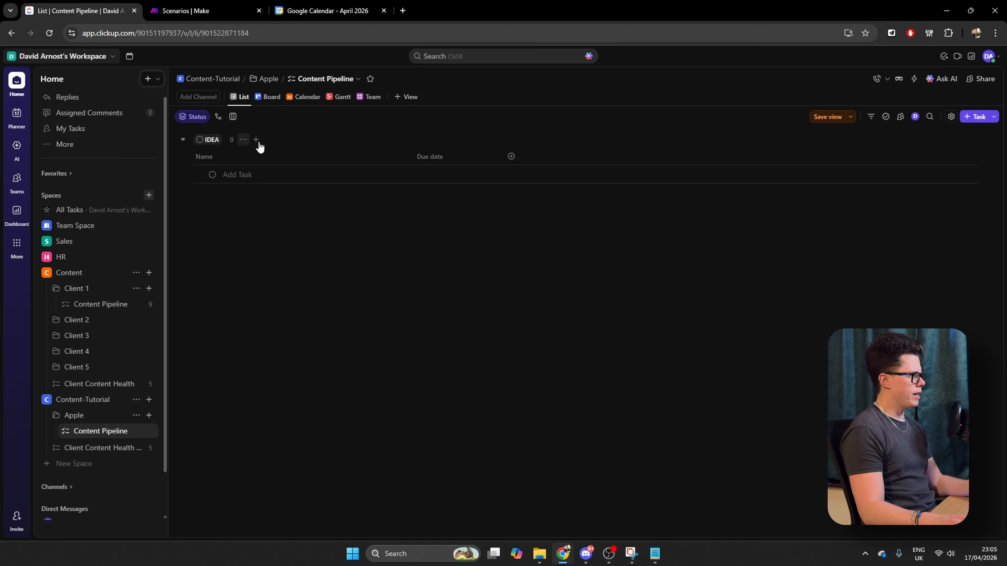
# Show the existing Status field as a column and place it before Due date
pyautogui.click(511, 156)
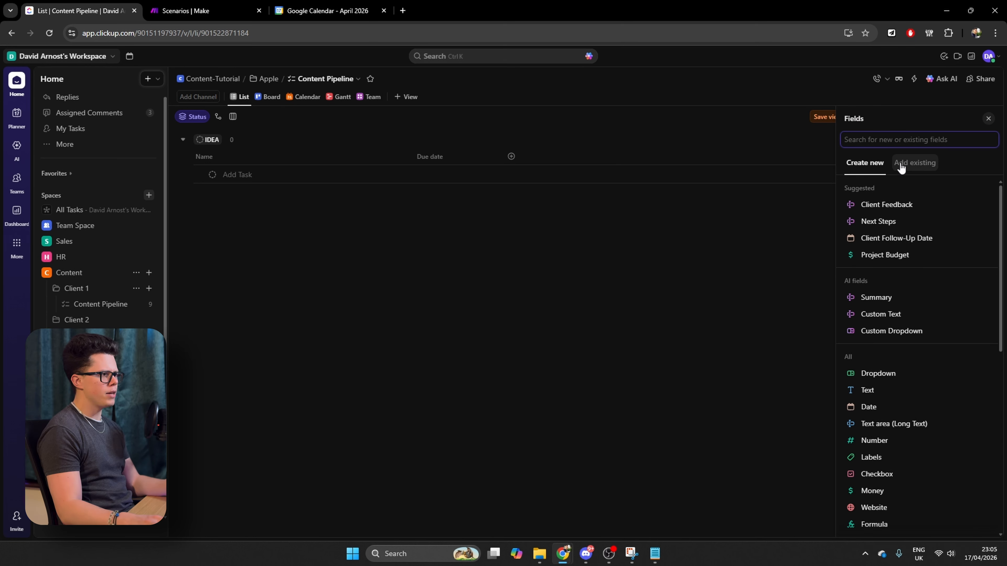
pyautogui.click(918, 168)
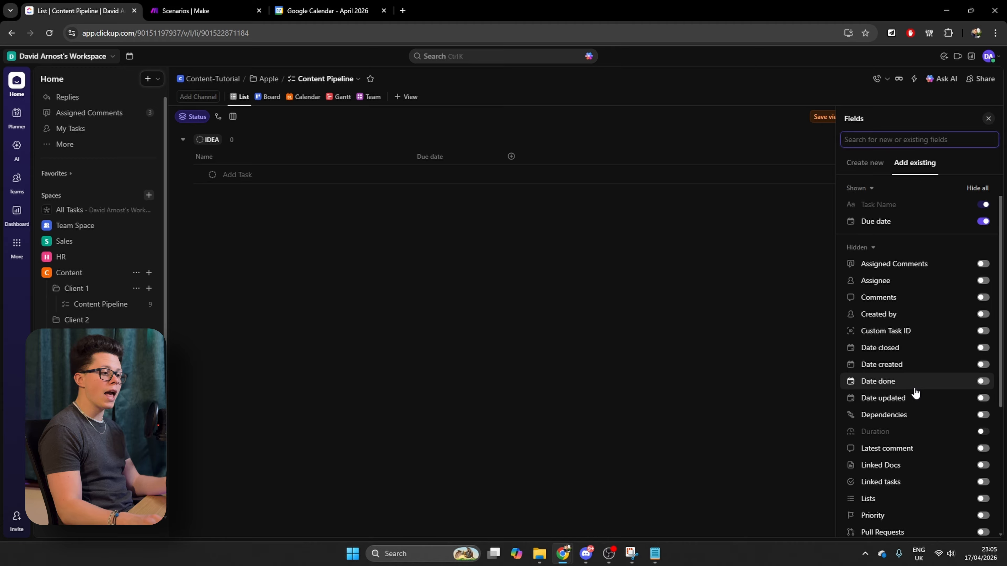
pyautogui.scroll(-4, 915, 393)
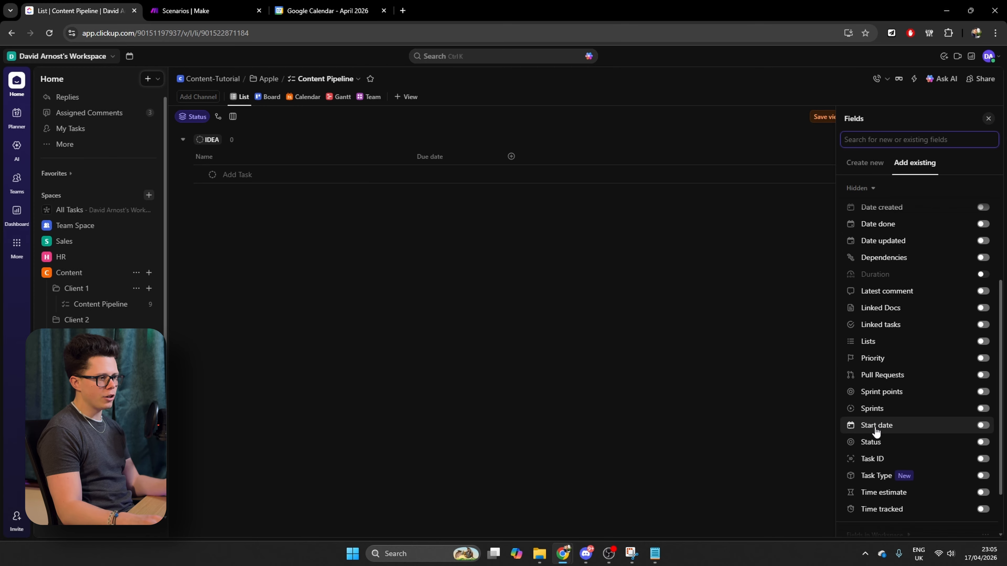
pyautogui.click(982, 442)
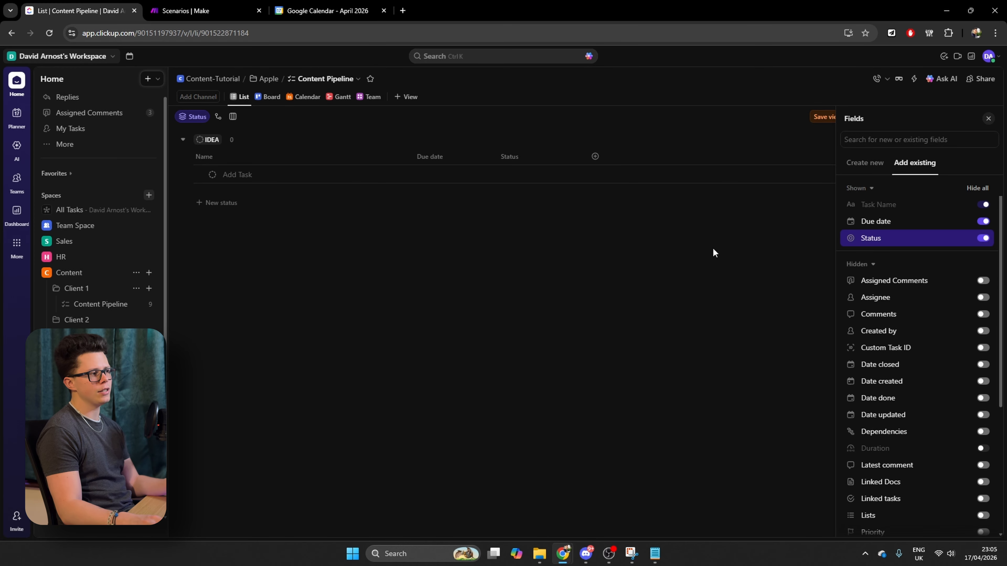
pyautogui.click(519, 211)
pyautogui.moveTo(388, 159); pyautogui.dragTo(384, 160)
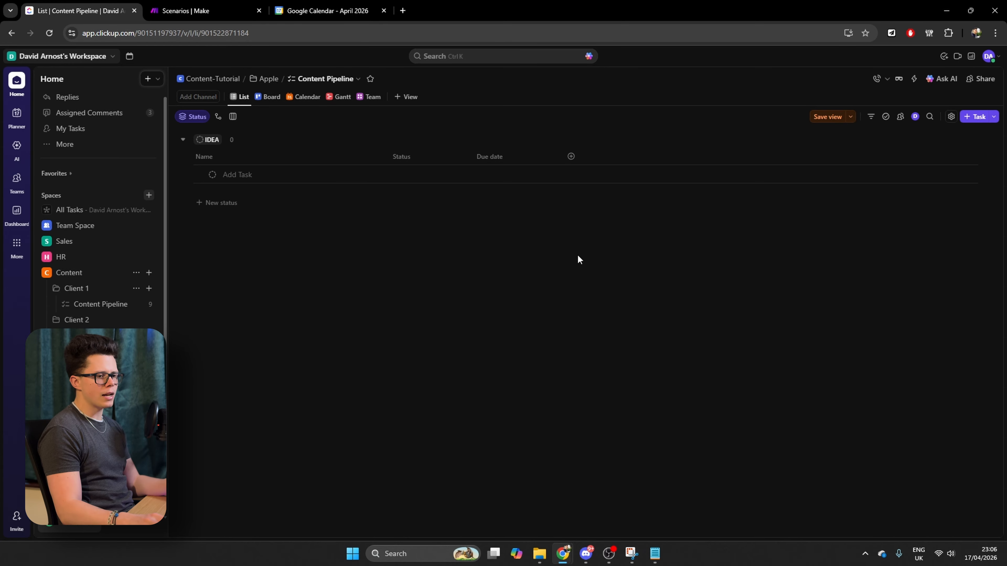
# Set up a new dropdown field named Content Type with the options Reel, Carousel, Story and Longform Video
pyautogui.click(571, 157)
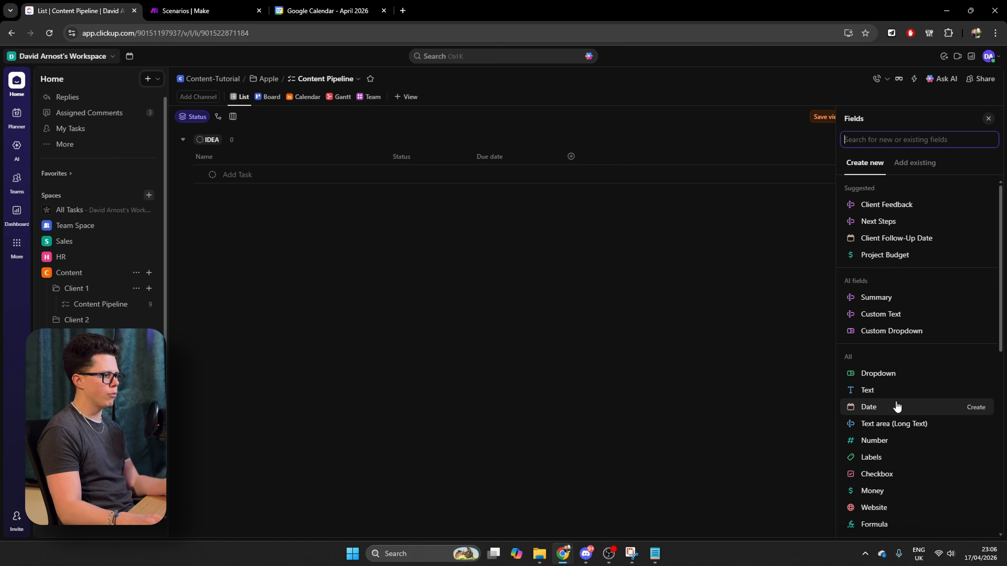
pyautogui.click(892, 365)
pyautogui.write('Content Type')
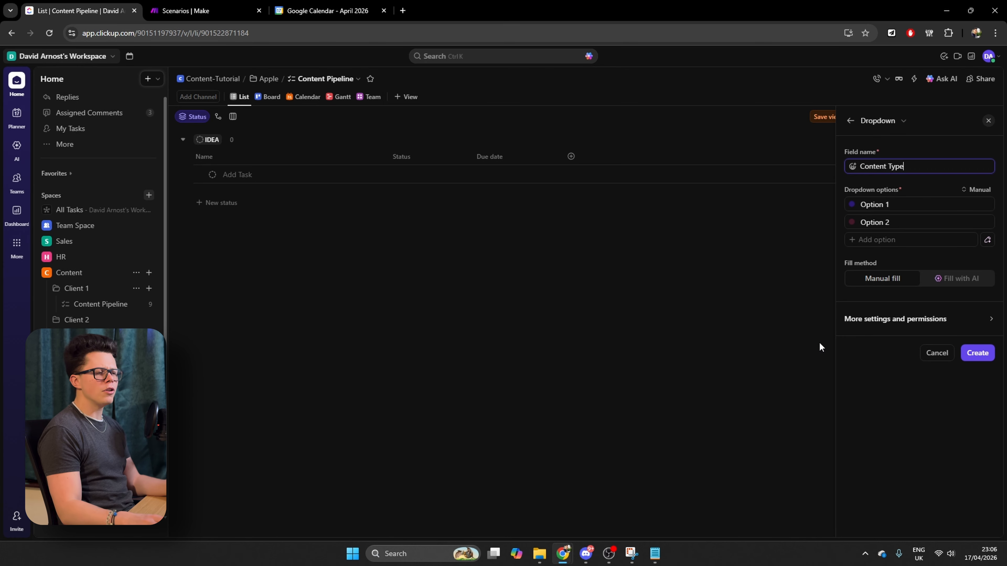
pyautogui.click(913, 204)
pyautogui.write('Reel')
pyautogui.click(894, 222)
pyautogui.write('Carousel')
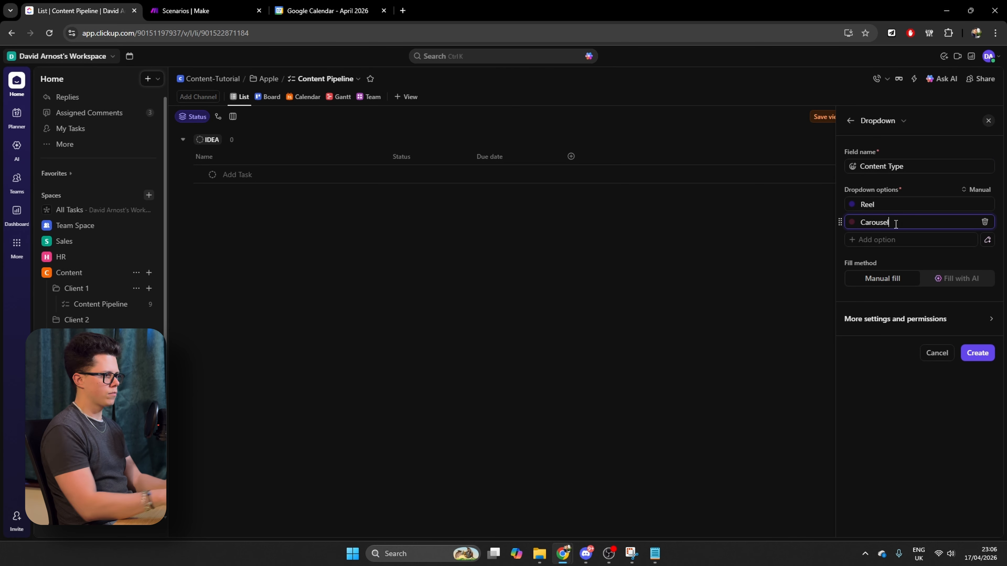
pyautogui.click(889, 240)
pyautogui.write('Story')
pyautogui.click(889, 258)
pyautogui.write('Longform Video')
# Color the Reel option pink, Carousel orange and Story green, and create the Content Type field
pyautogui.click(851, 204)
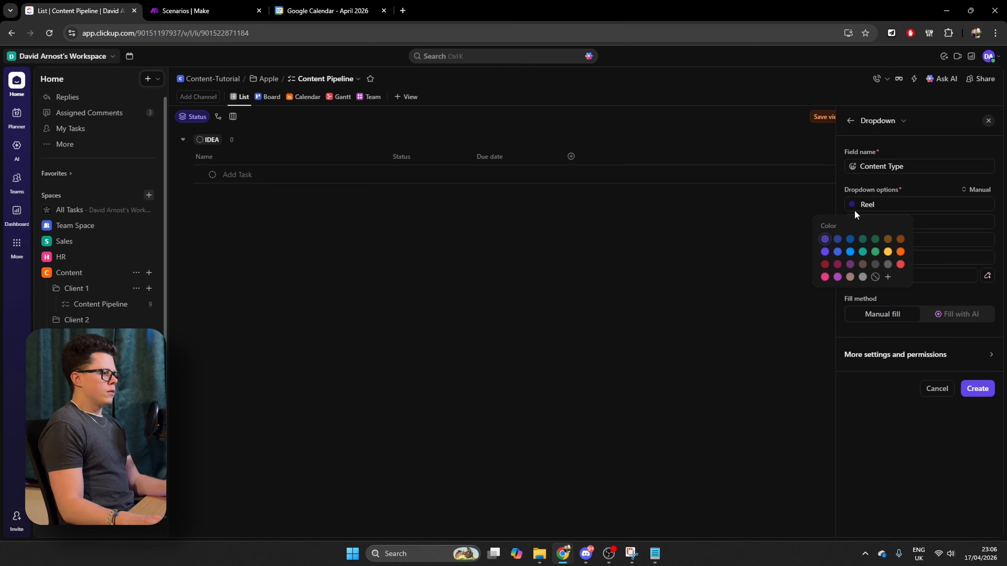
pyautogui.click(826, 277)
pyautogui.click(852, 222)
pyautogui.click(901, 270)
pyautogui.click(851, 240)
pyautogui.click(875, 287)
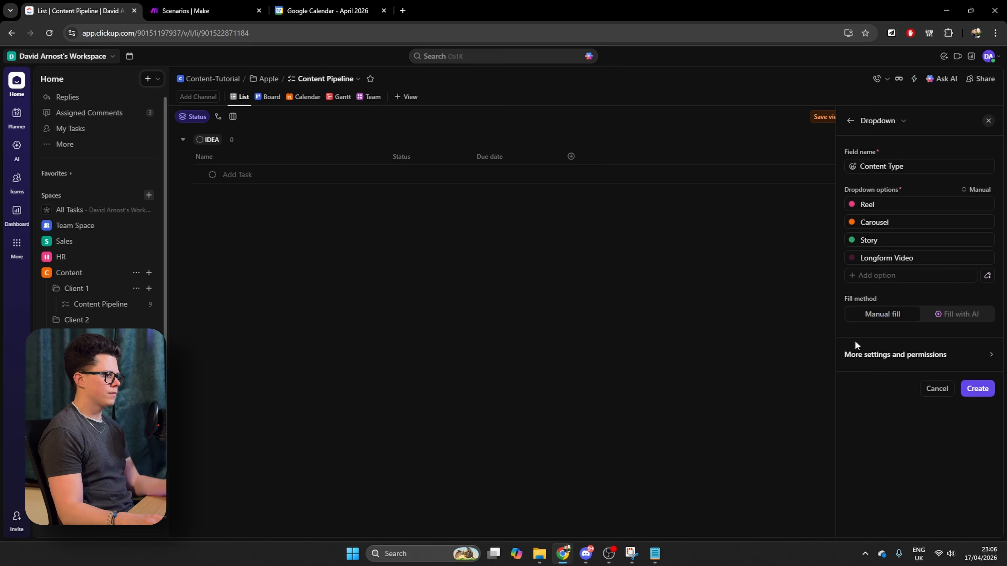
pyautogui.click(978, 388)
# Set up a new dropdown field named Platform with the options Instagram, TikTok and YouTube
pyautogui.click(655, 156)
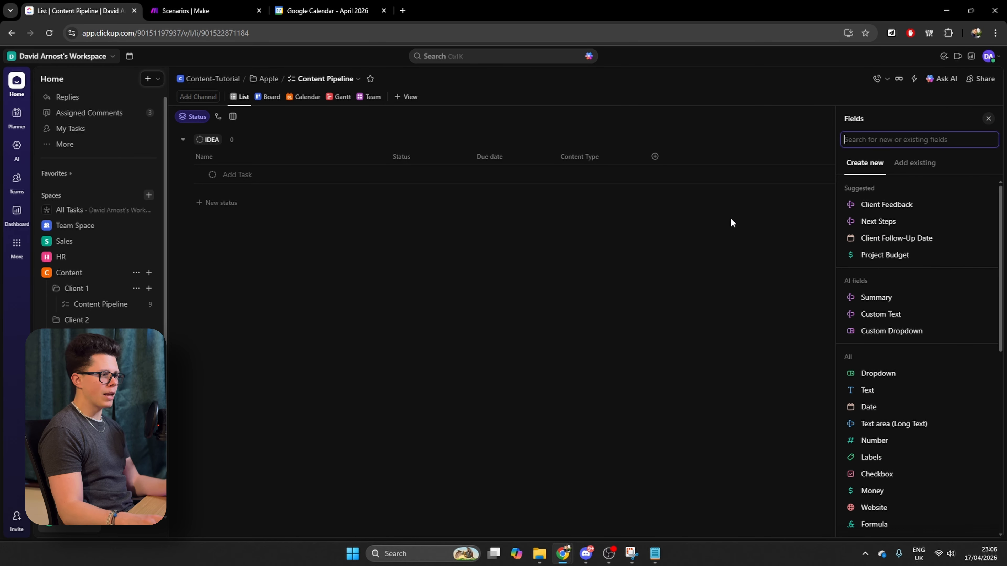
pyautogui.click(855, 373)
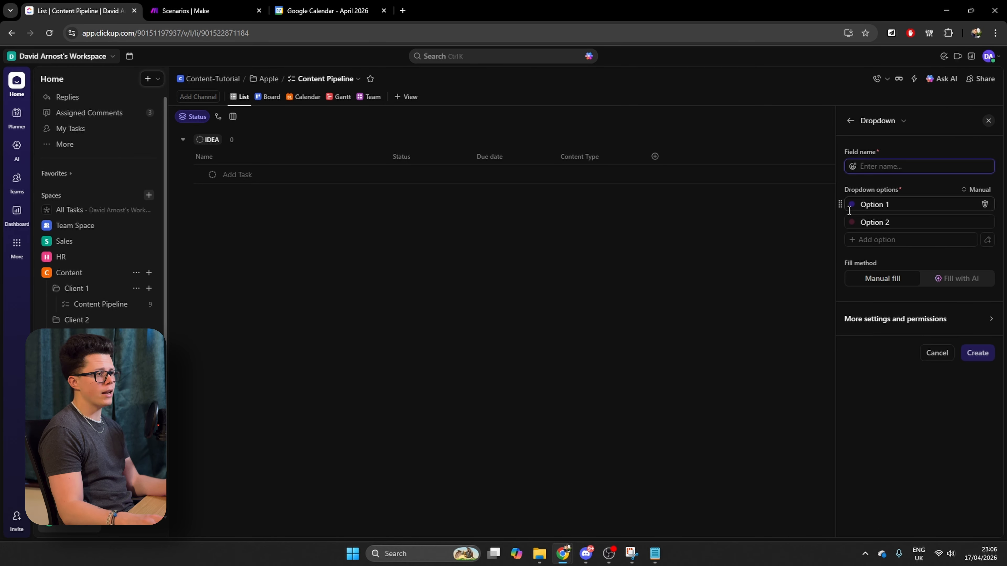
pyautogui.write('Platform')
pyautogui.press('Tab')
pyautogui.write('Instagram')
pyautogui.press('Tab')
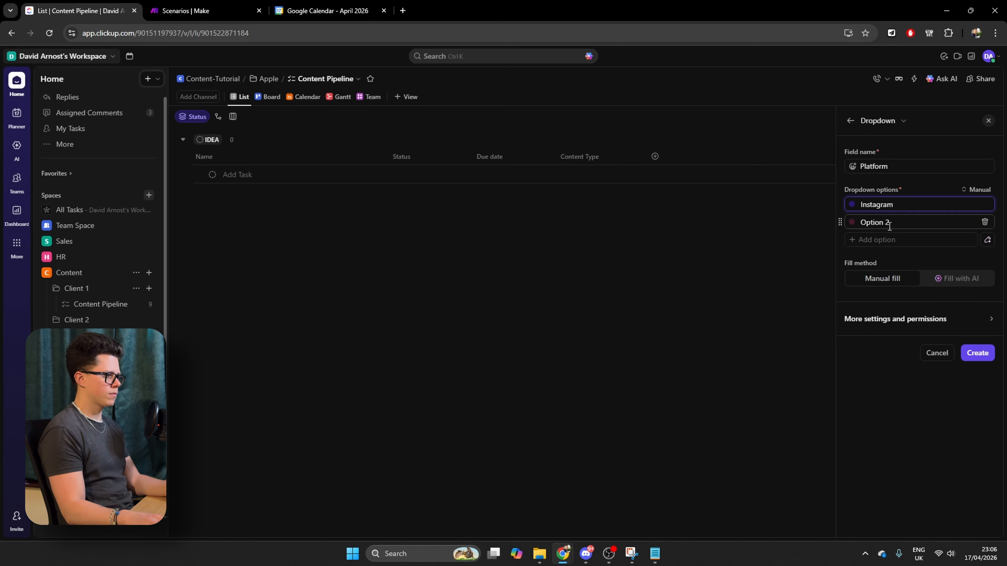
pyautogui.write('TikTok')
pyautogui.click(891, 238)
pyautogui.write('YouTube')
# Color the Instagram option pink, TikTok dark grey and YouTube dark red, and create the Platform field
pyautogui.click(851, 204)
pyautogui.click(825, 277)
pyautogui.click(851, 222)
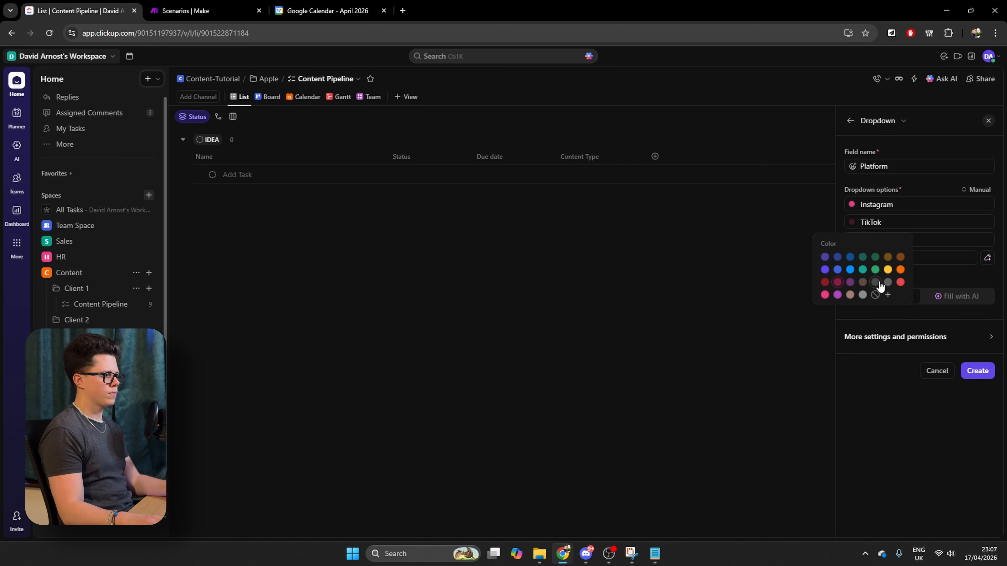
pyautogui.click(875, 282)
pyautogui.click(851, 240)
pyautogui.click(825, 301)
pyautogui.click(978, 371)
# Create a date field named Shoot Date in the Content Pipeline list
pyautogui.click(739, 156)
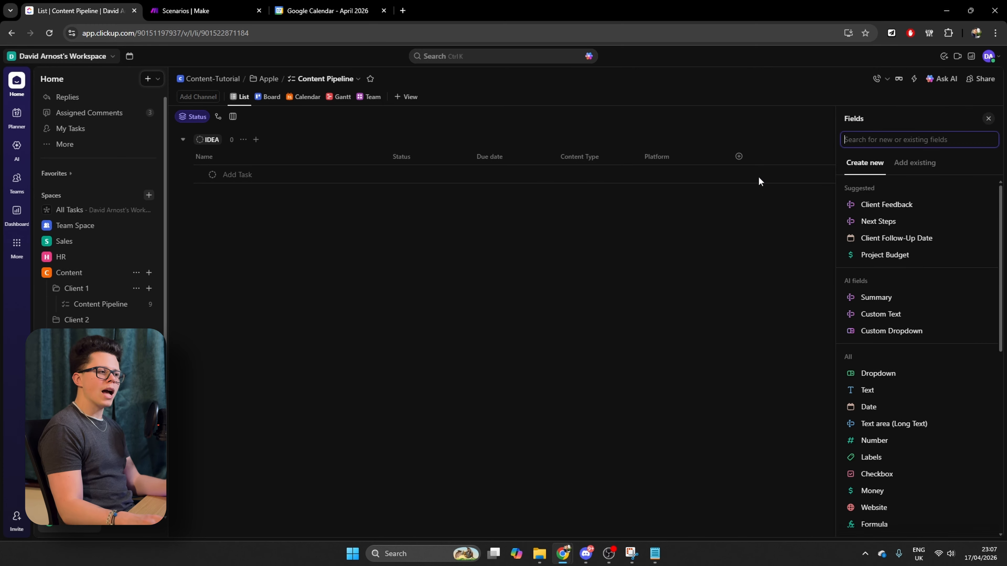
pyautogui.click(878, 409)
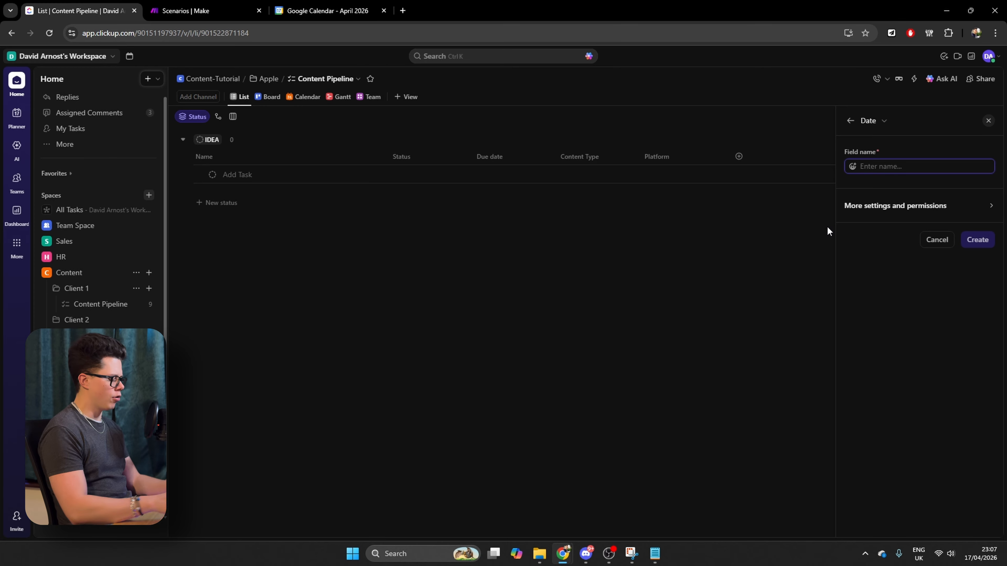
pyautogui.write('Shoot Date')
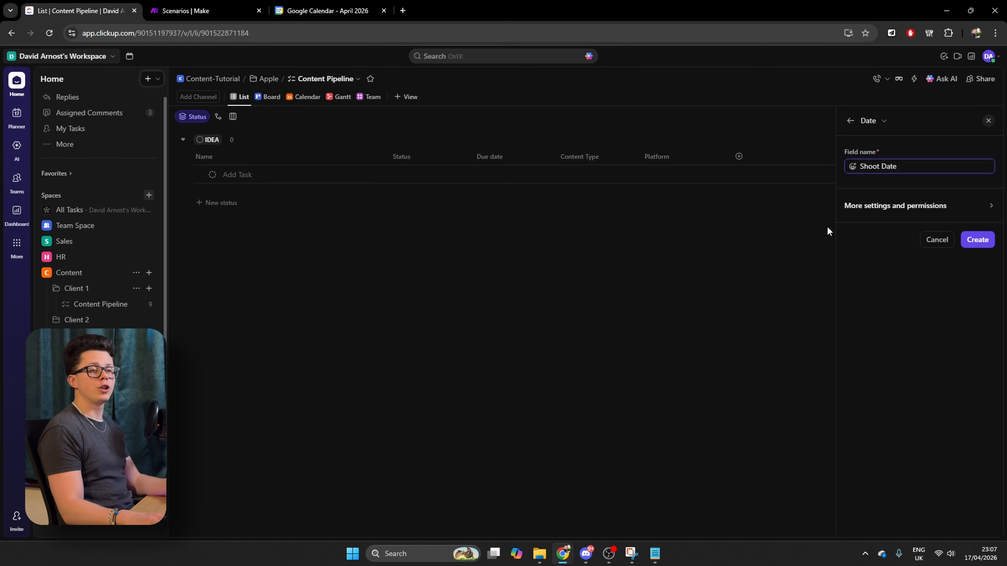
pyautogui.click(973, 244)
pyautogui.click(448, 326)
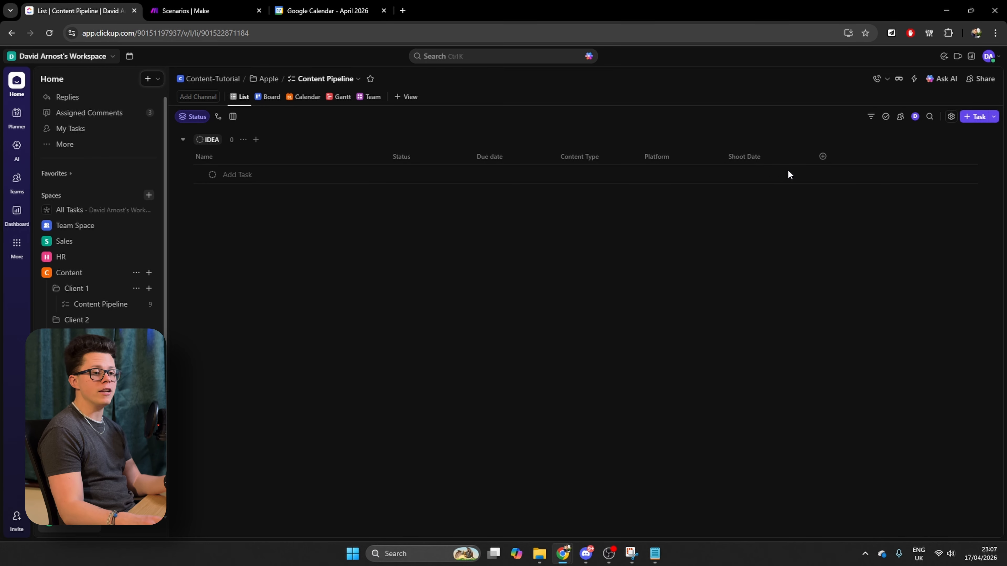
# Add a People field named Approved By to the list, reusing the workspace's existing field
pyautogui.click(823, 157)
pyautogui.scroll(-6, 872, 445)
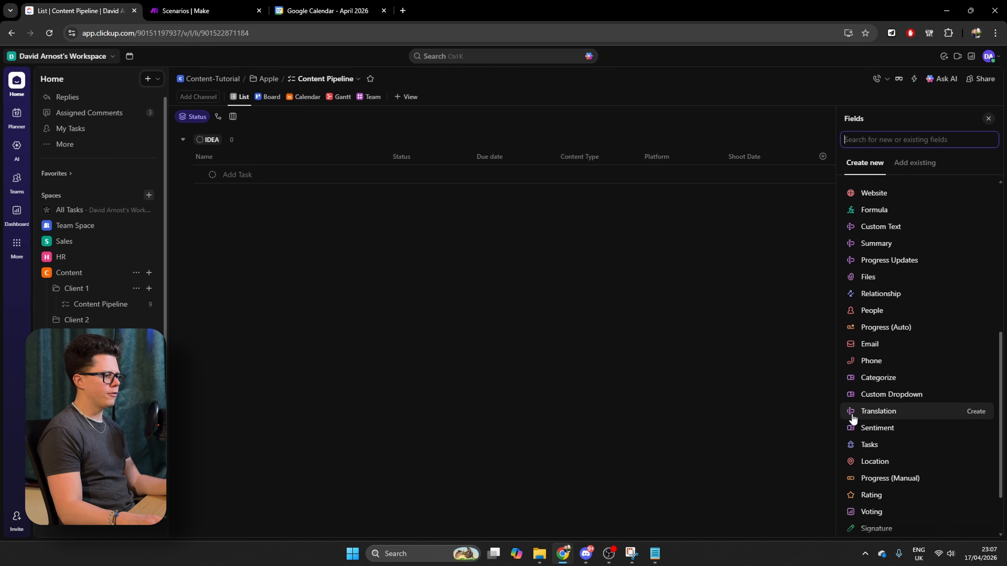
pyautogui.click(868, 310)
pyautogui.write('Approved By')
pyautogui.click(972, 320)
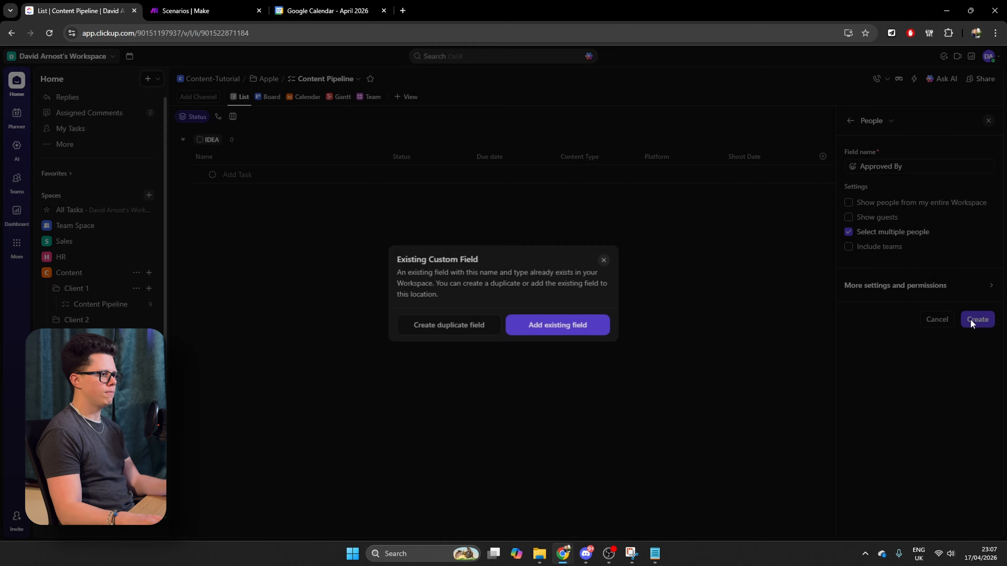
pyautogui.click(558, 325)
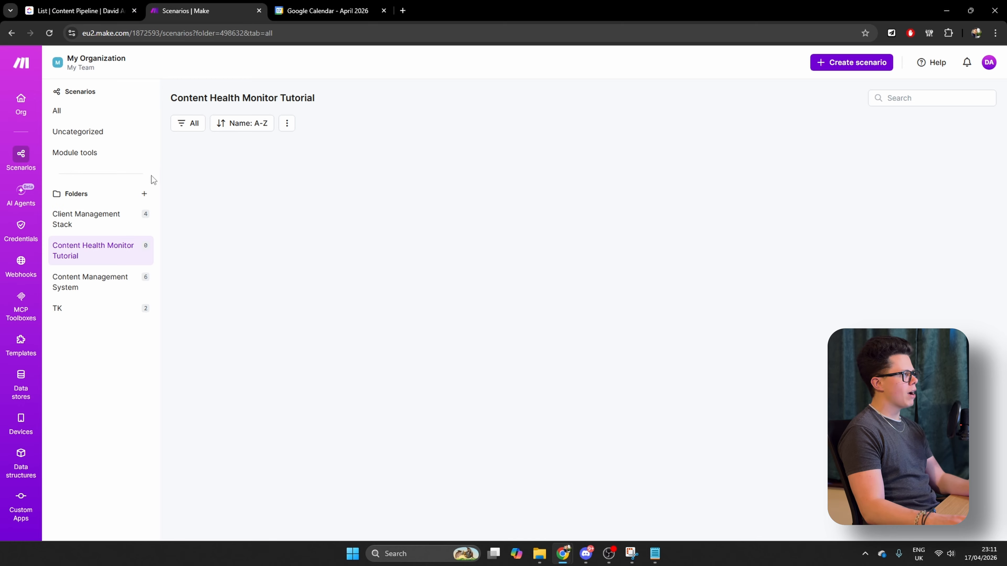
# Create a new scenario in the Content Health Monitor Tutorial folder with ClickUp's List All Folders as its first module
pyautogui.click(860, 63)
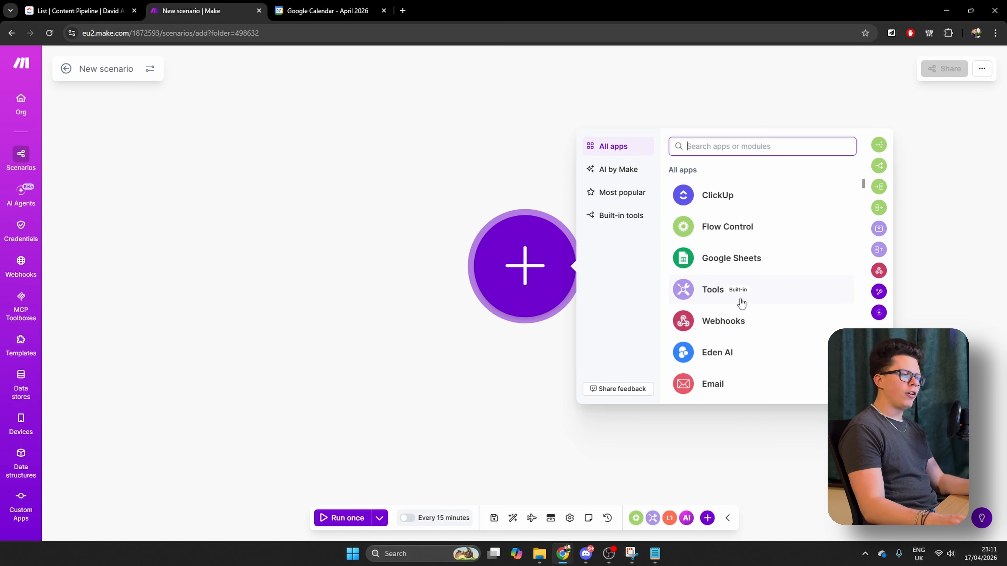
pyautogui.scroll(-5, 742, 303)
pyautogui.scroll(-15, 740, 300)
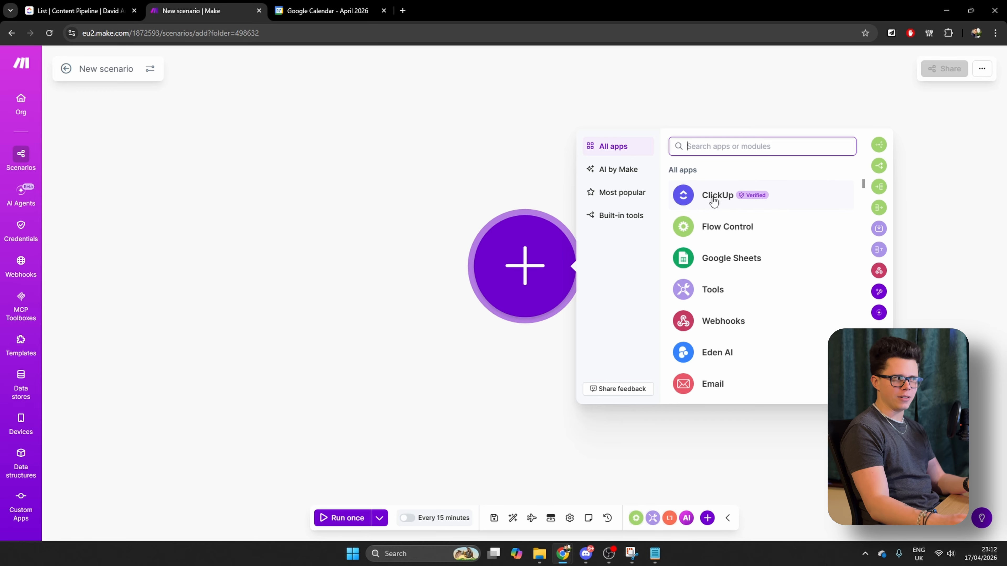
pyautogui.click(713, 201)
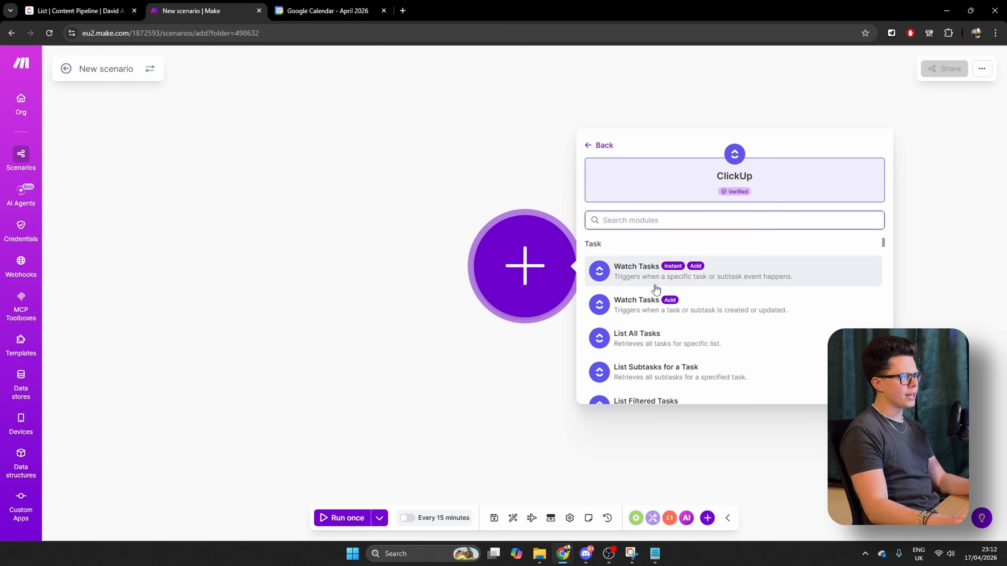
pyautogui.scroll(-10, 654, 292)
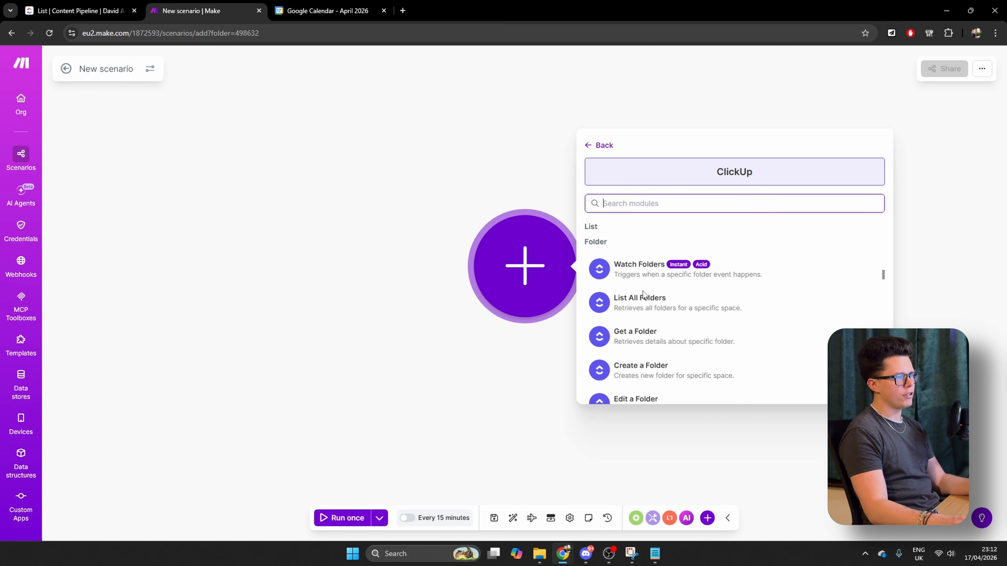
pyautogui.scroll(-3, 643, 296)
pyautogui.scroll(5, 630, 295)
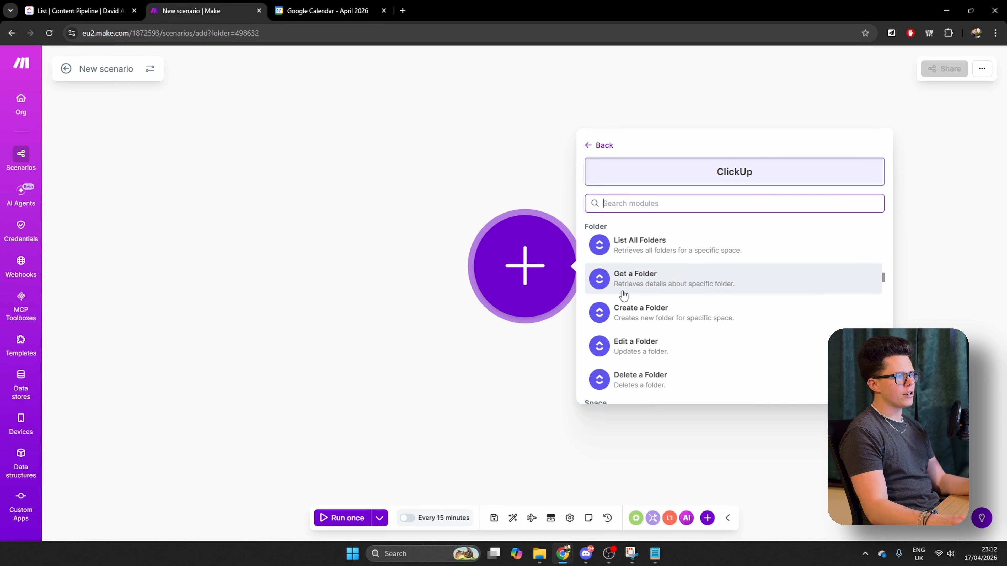
pyautogui.scroll(2, 626, 302)
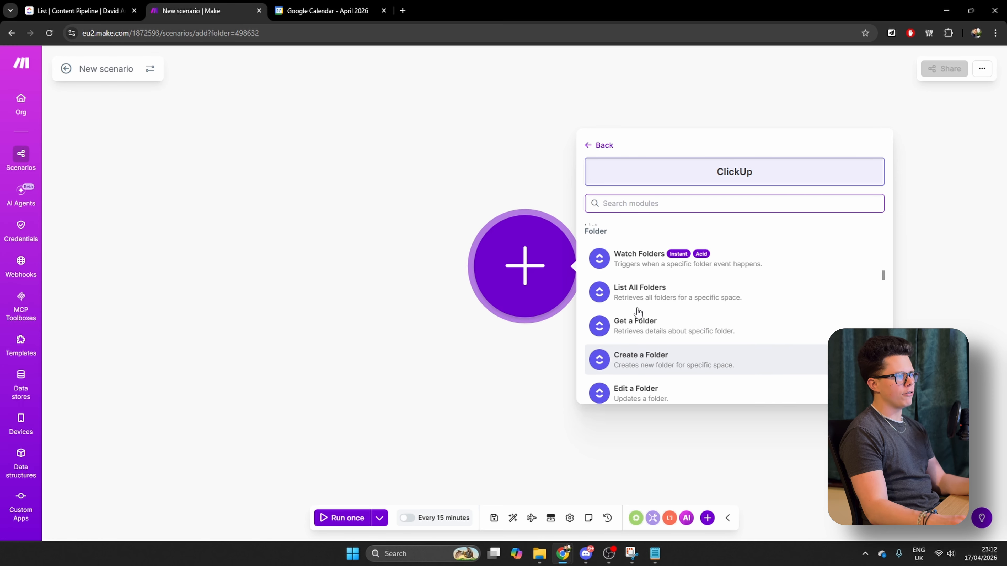
pyautogui.click(687, 305)
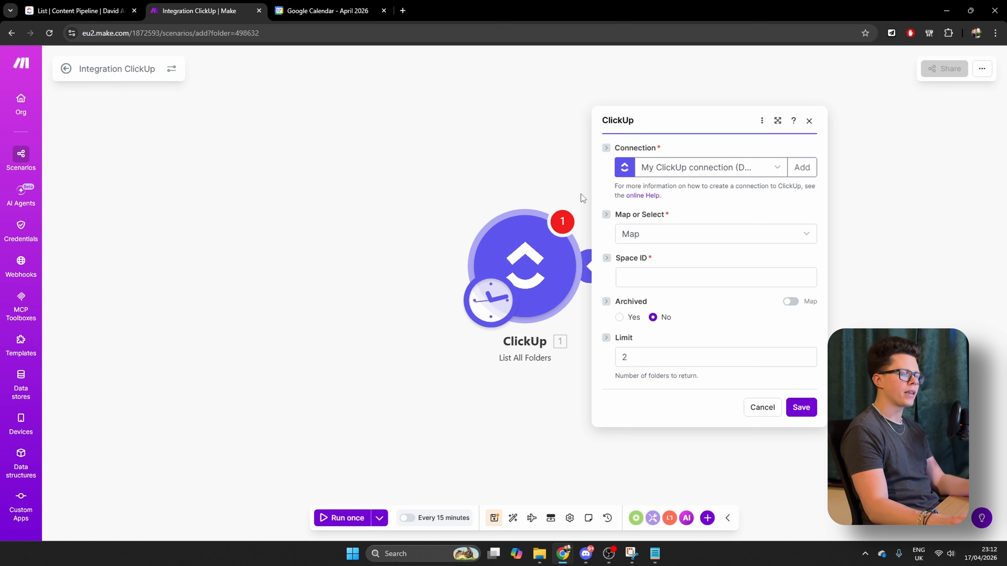
# Configure the List All Folders module to use Select mode with the personal ClickUp workspace and the Content-Tutorial space
pyautogui.click(661, 238)
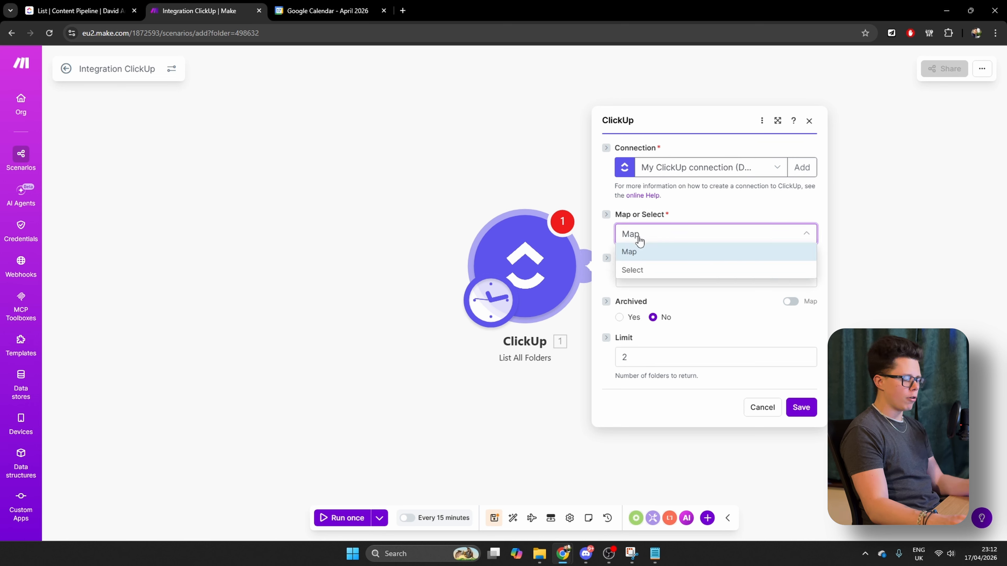
pyautogui.click(650, 275)
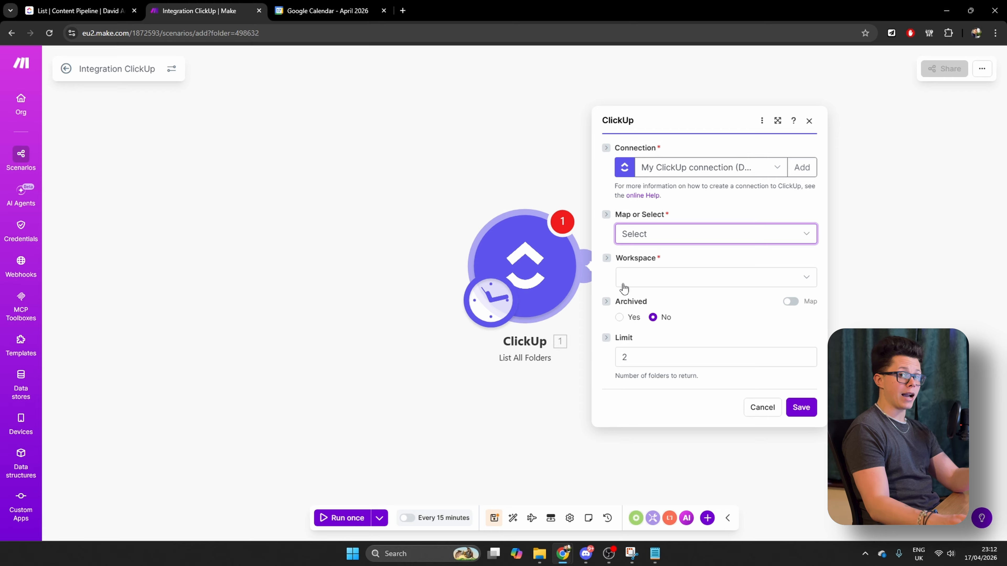
pyautogui.click(681, 279)
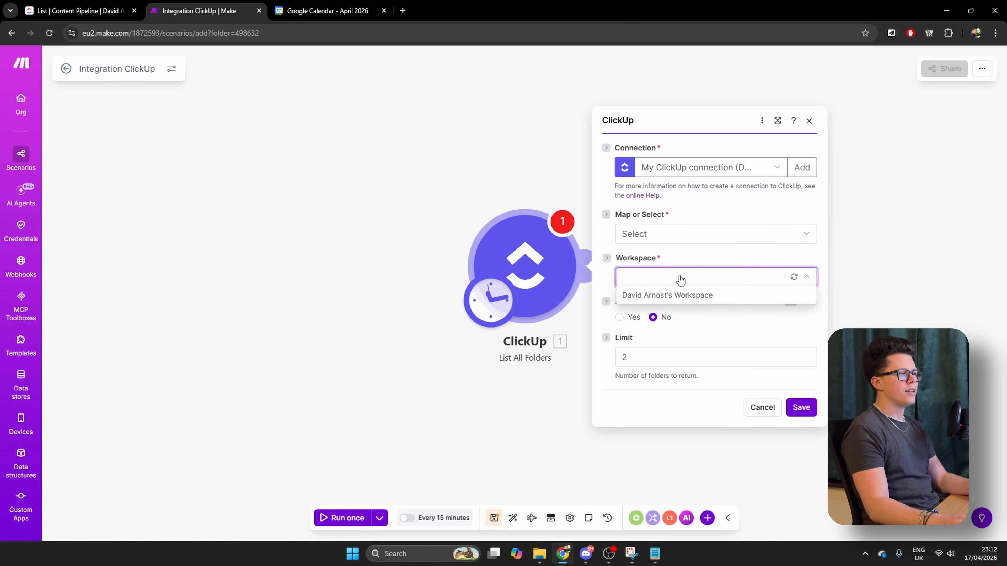
pyautogui.click(675, 301)
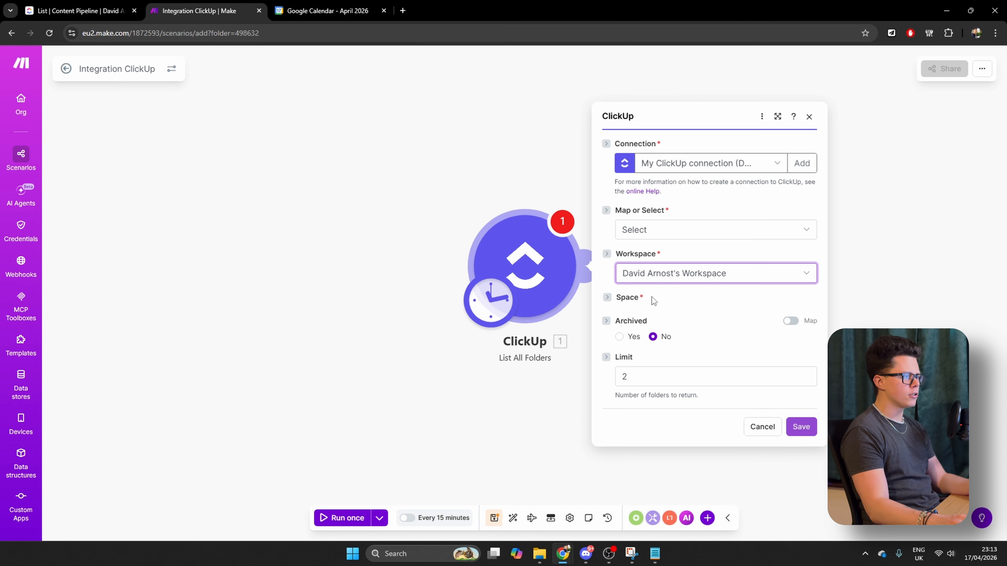
pyautogui.click(685, 301)
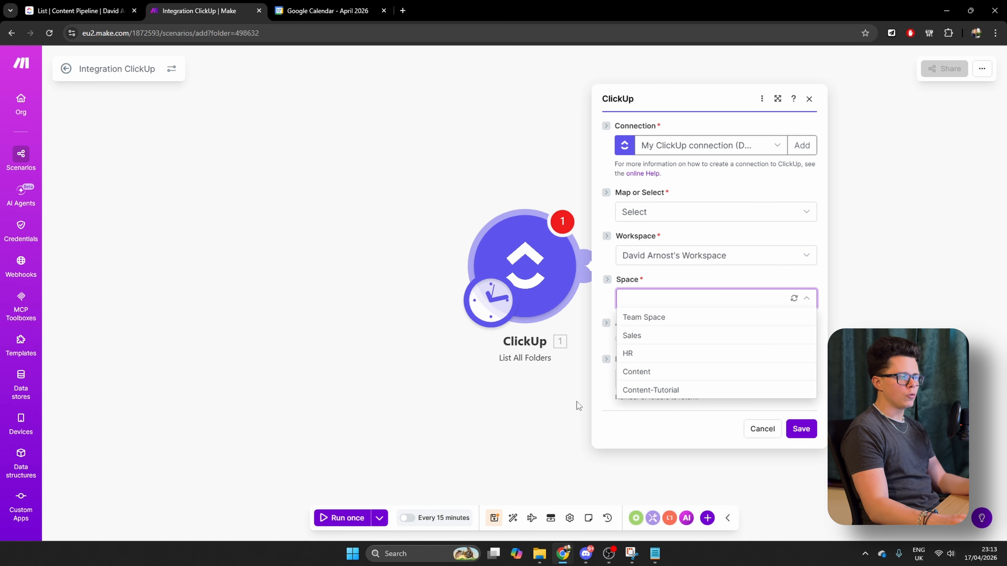
pyautogui.click(675, 391)
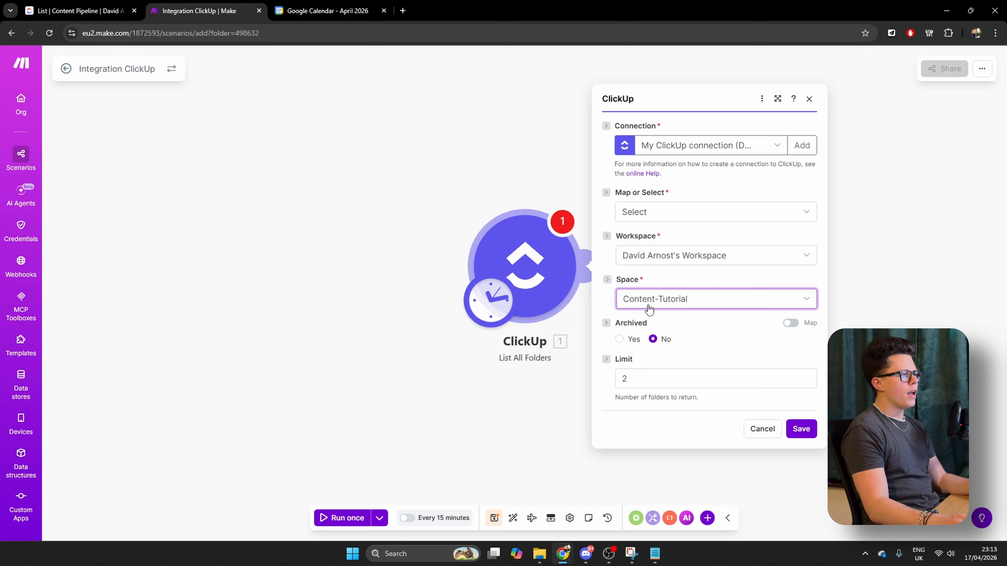
# Clear the folder limit in the List All Folders module and save its settings
pyautogui.moveTo(635, 383); pyautogui.dragTo(612, 381)
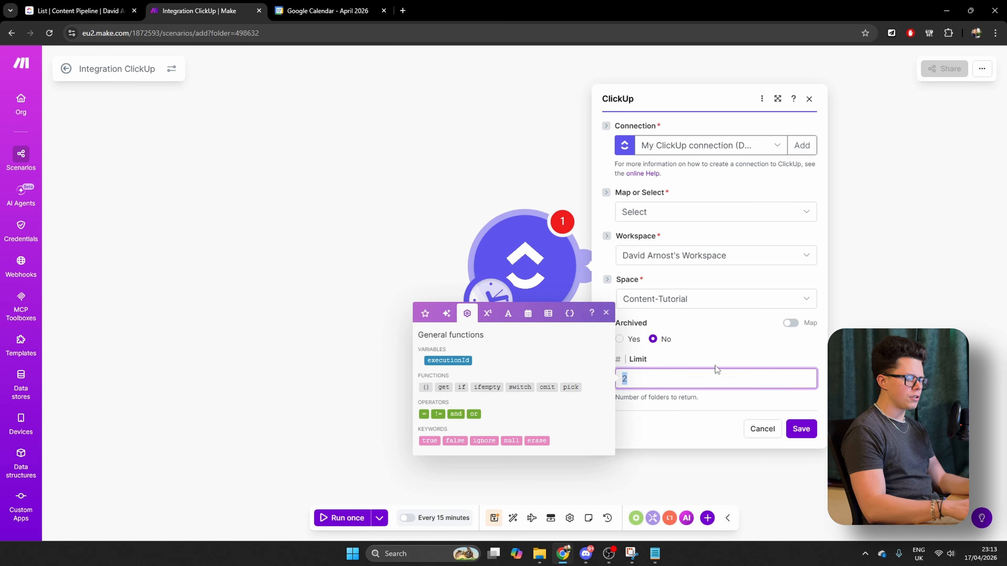
pyautogui.press('BackSpace')
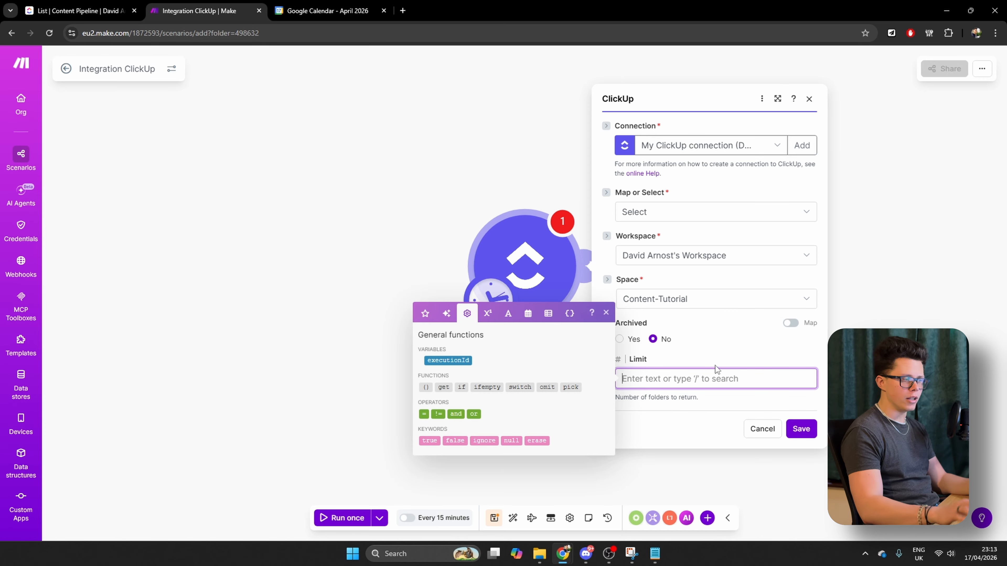
pyautogui.click(707, 438)
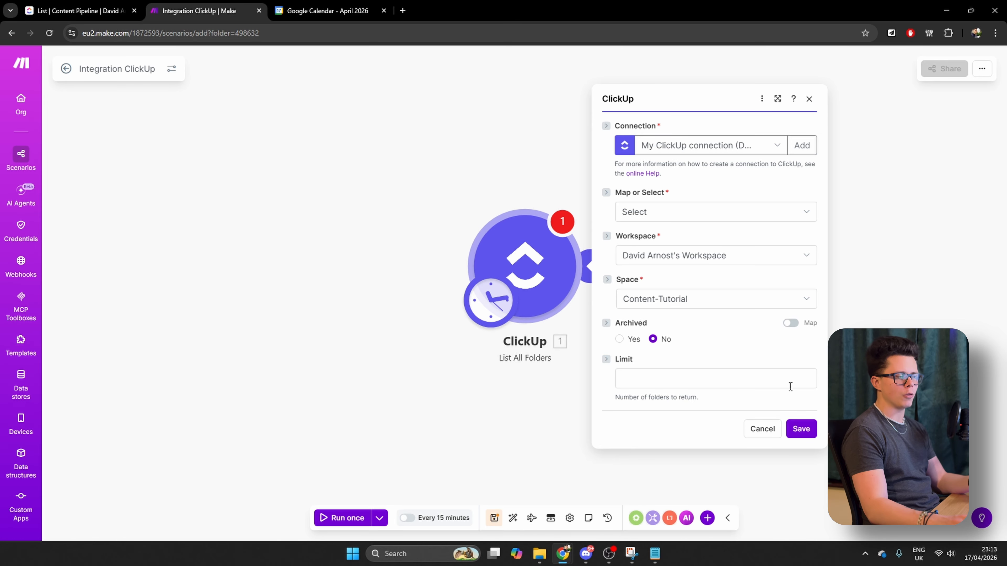
pyautogui.click(798, 427)
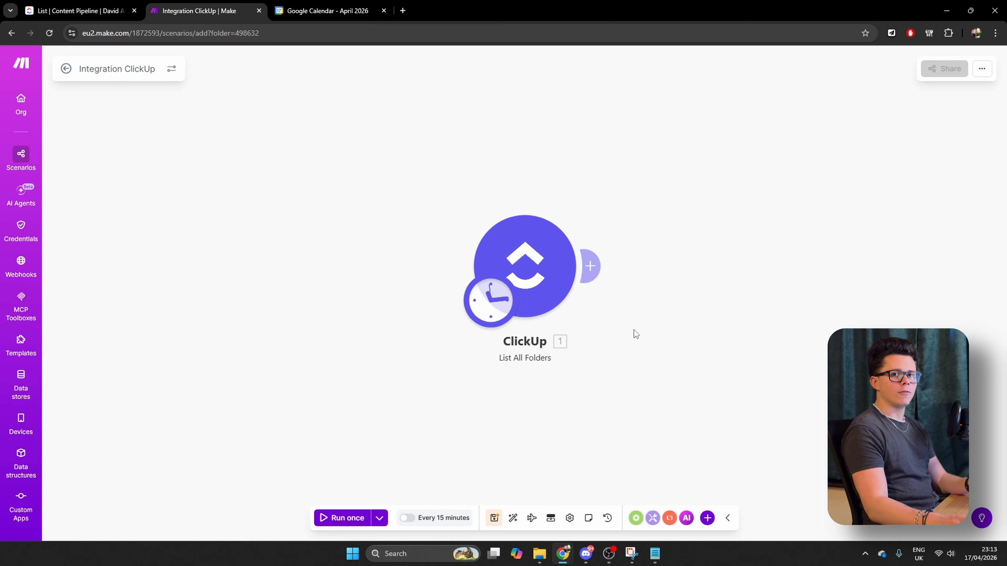
# Check the Content Pipeline list in ClickUp, then return to Make and add a ClickUp List All Tasks module after List All Folders
pyautogui.click(78, 11)
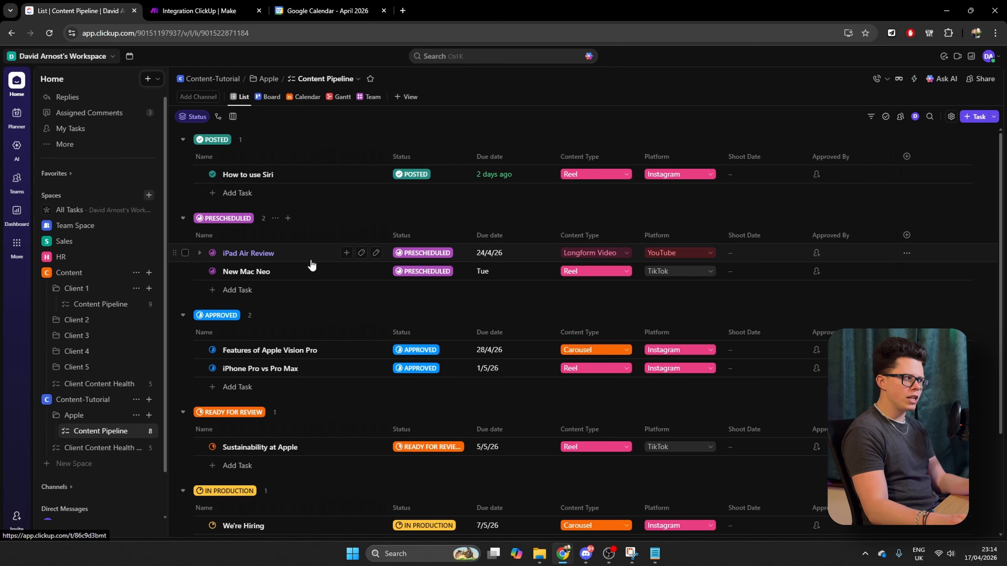
pyautogui.click(246, 11)
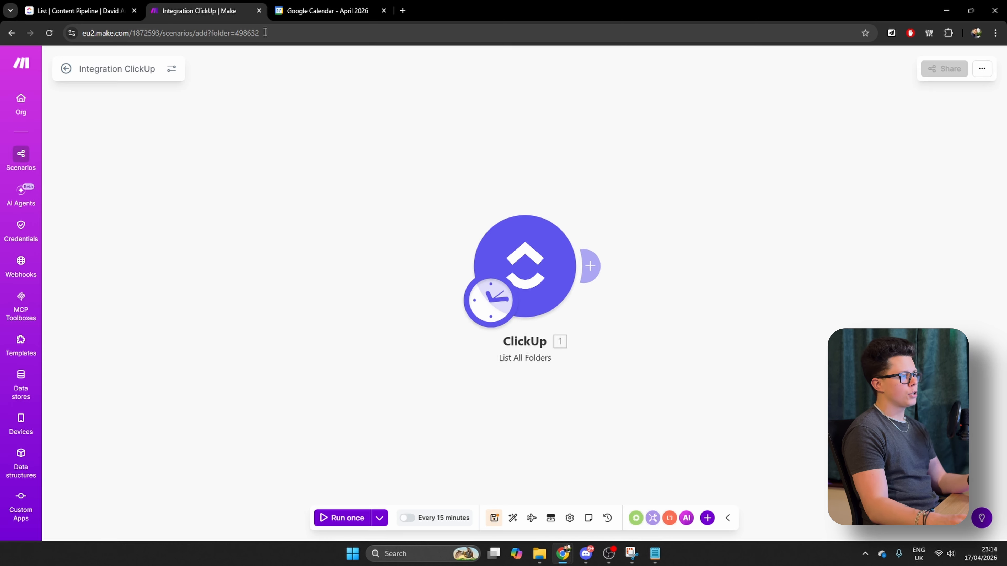
pyautogui.click(590, 274)
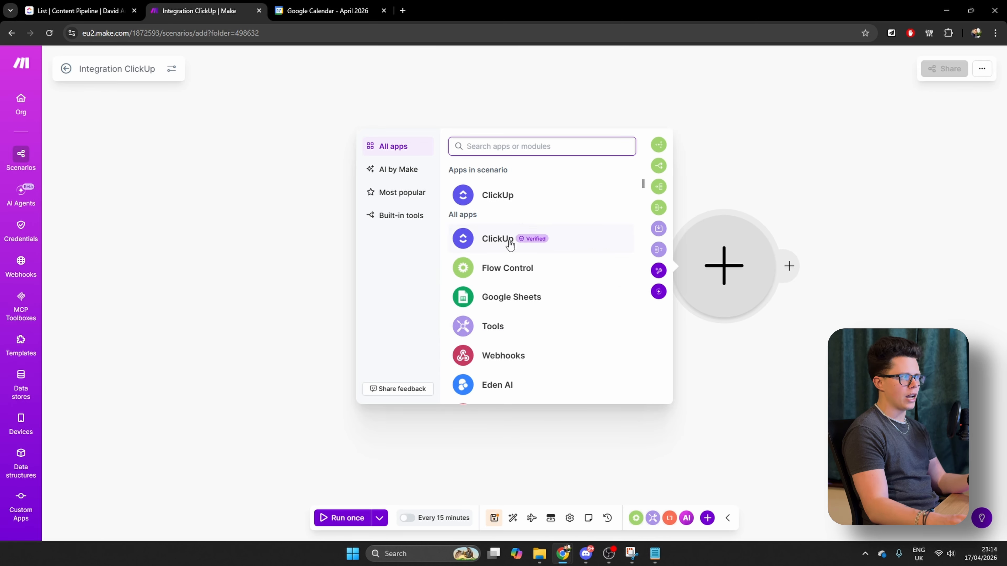
pyautogui.click(490, 240)
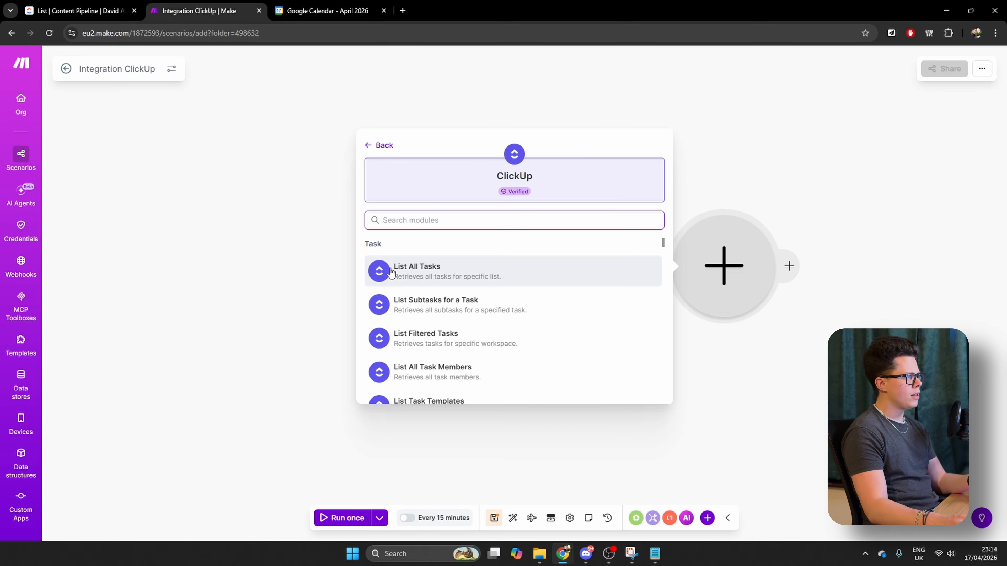
pyautogui.click(492, 274)
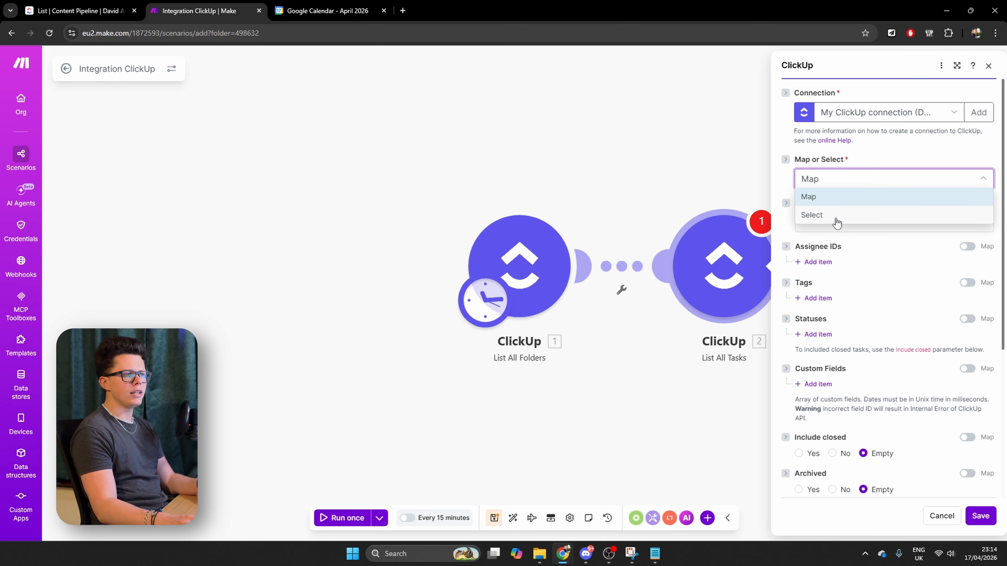
pyautogui.click(836, 222)
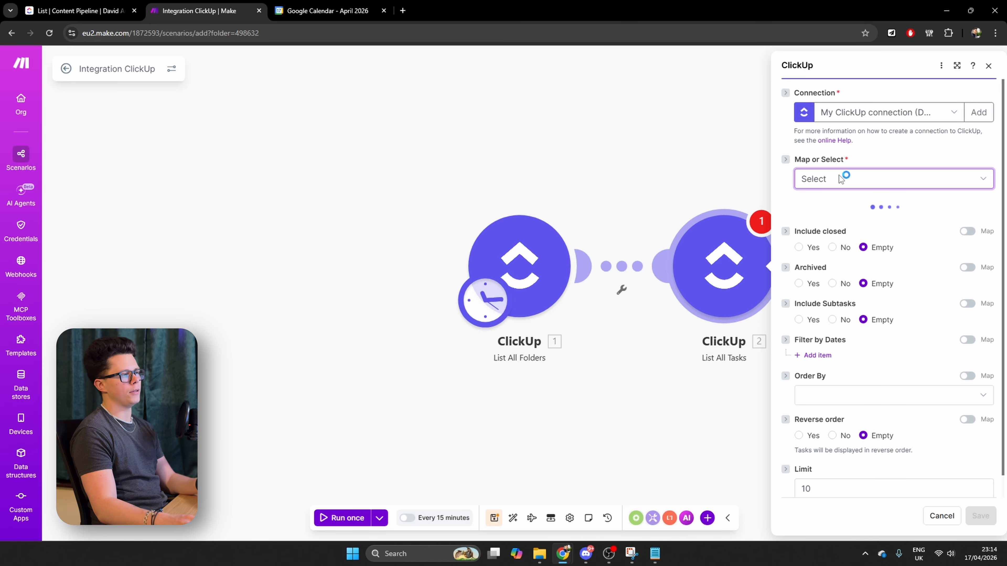
pyautogui.click(833, 184)
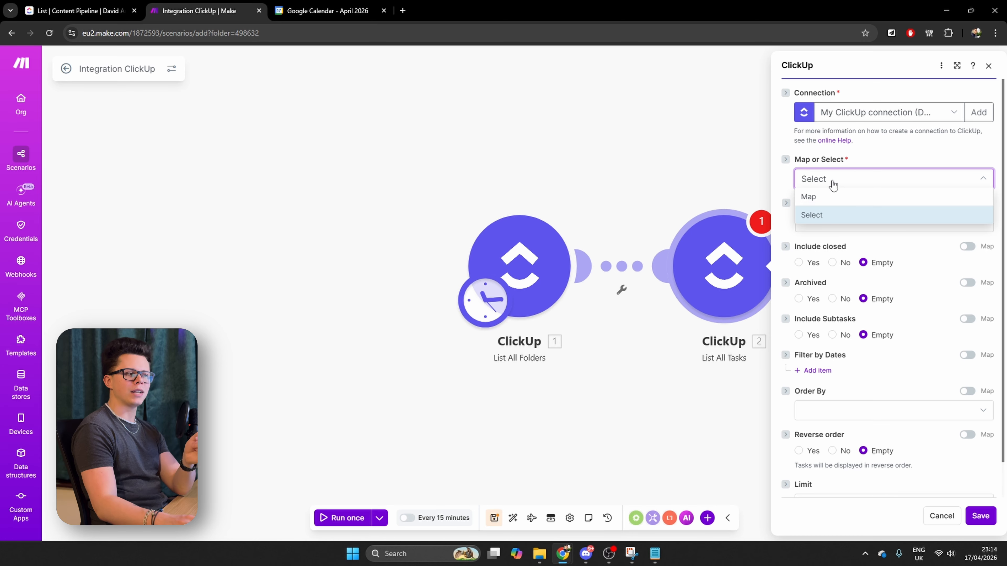
pyautogui.click(833, 196)
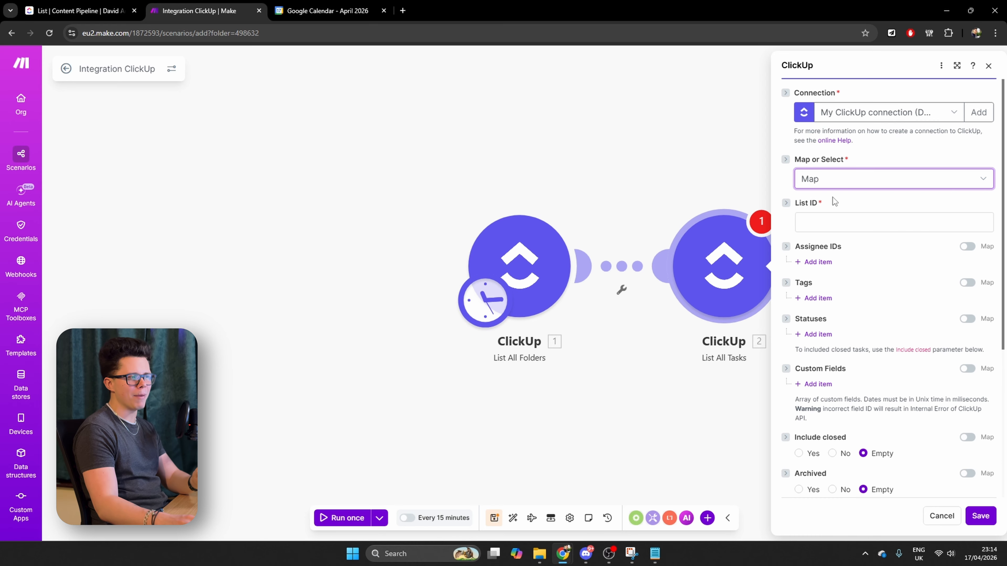
# Map the List All Tasks module's List ID to the List ID in the Lists array from List All Folders
pyautogui.click(827, 224)
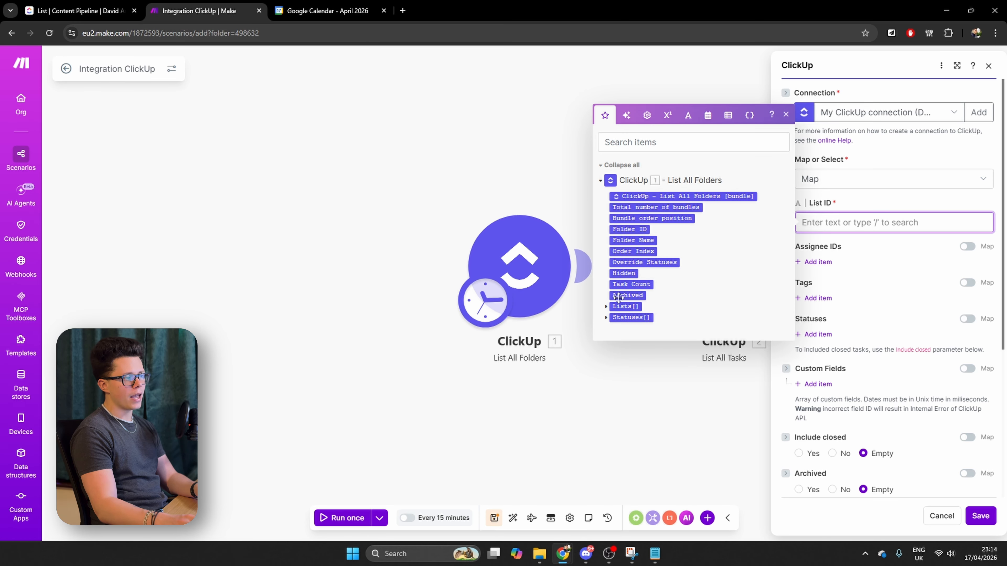
pyautogui.click(606, 306)
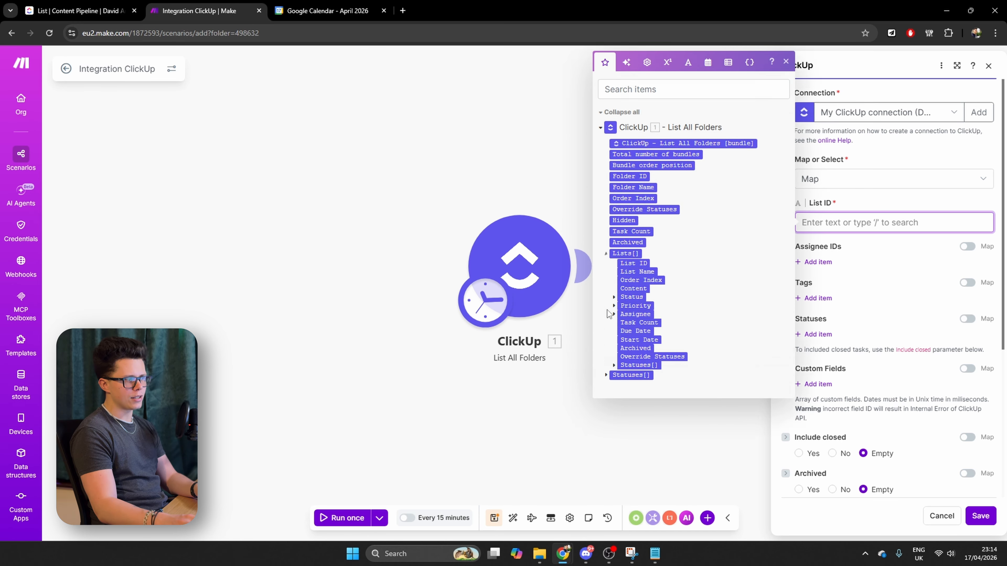
pyautogui.click(634, 265)
pyautogui.click(883, 298)
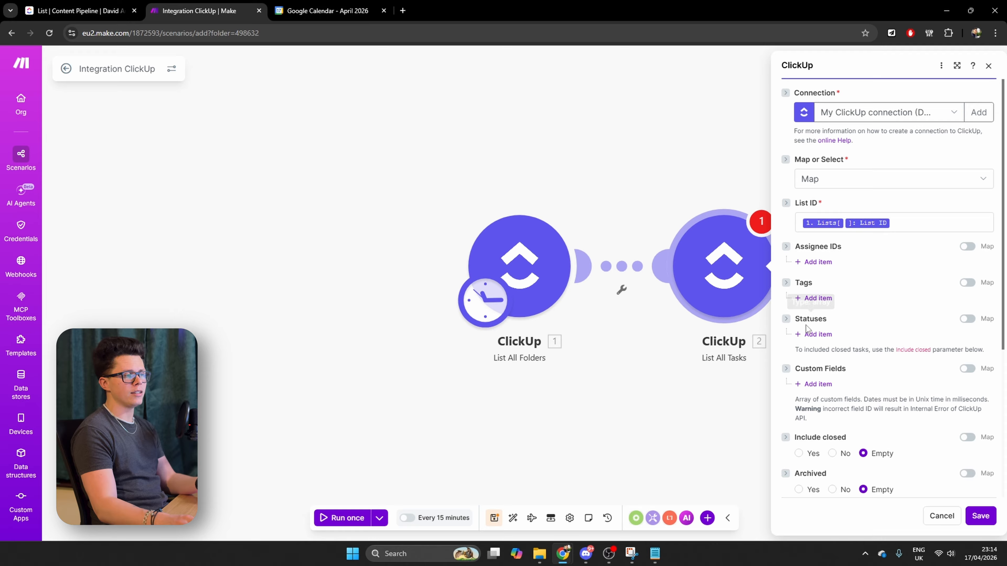
# Filter List All Tasks by the statuses approved and prescheduled, and save the module
pyautogui.click(820, 336)
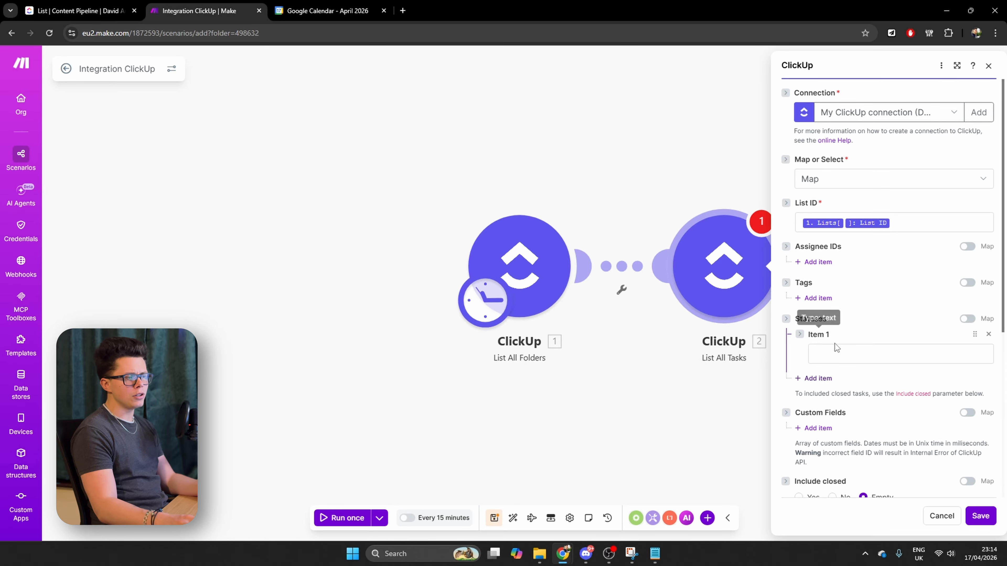
pyautogui.click(841, 352)
pyautogui.write('ap')
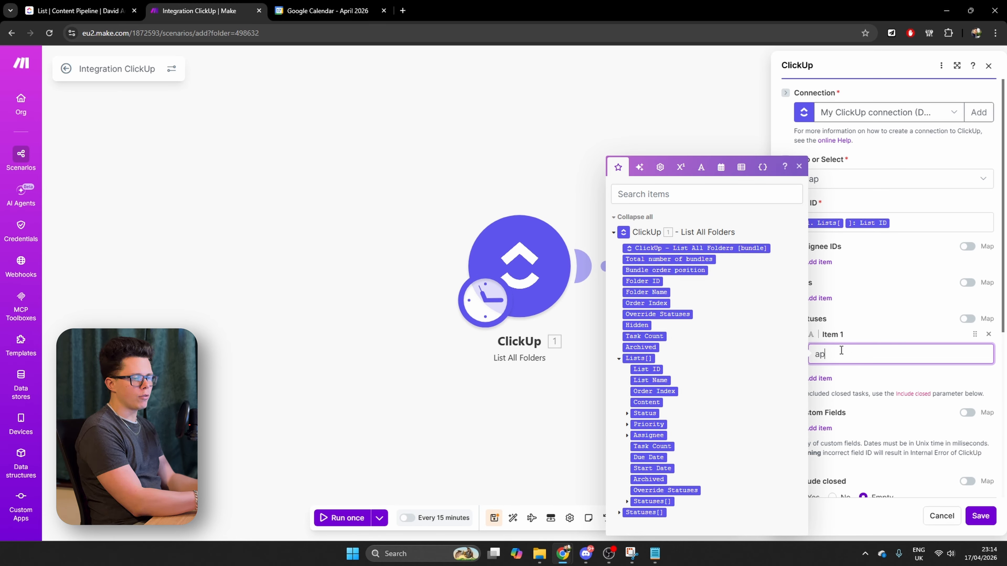
pyautogui.write('proved')
pyautogui.click(829, 379)
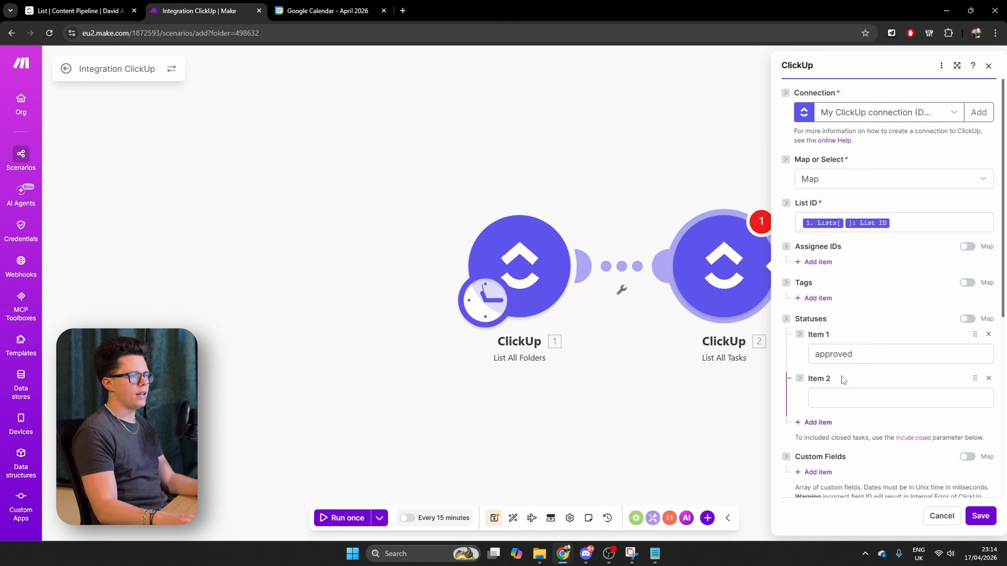
pyautogui.click(850, 394)
pyautogui.write('preschedu')
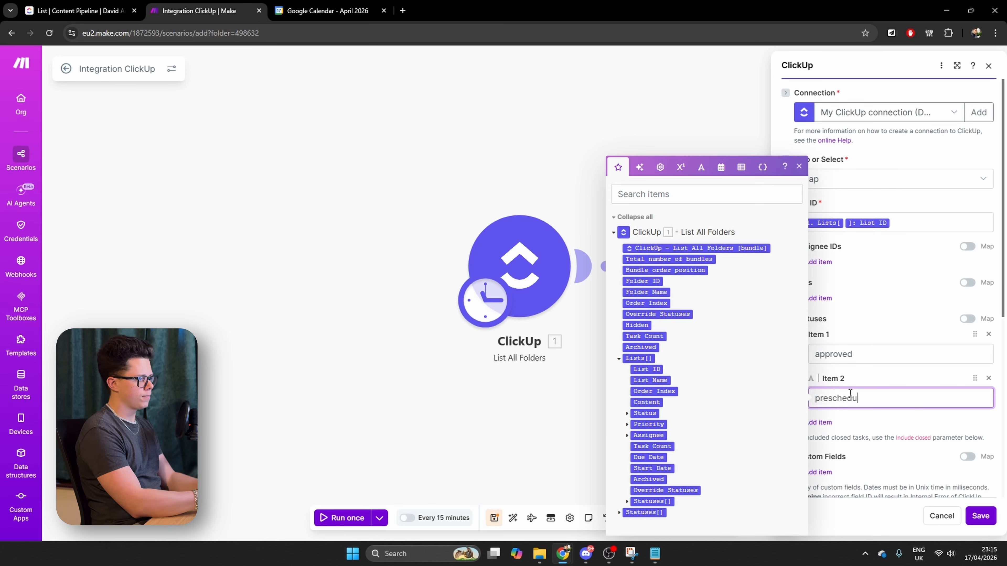
pyautogui.write('led')
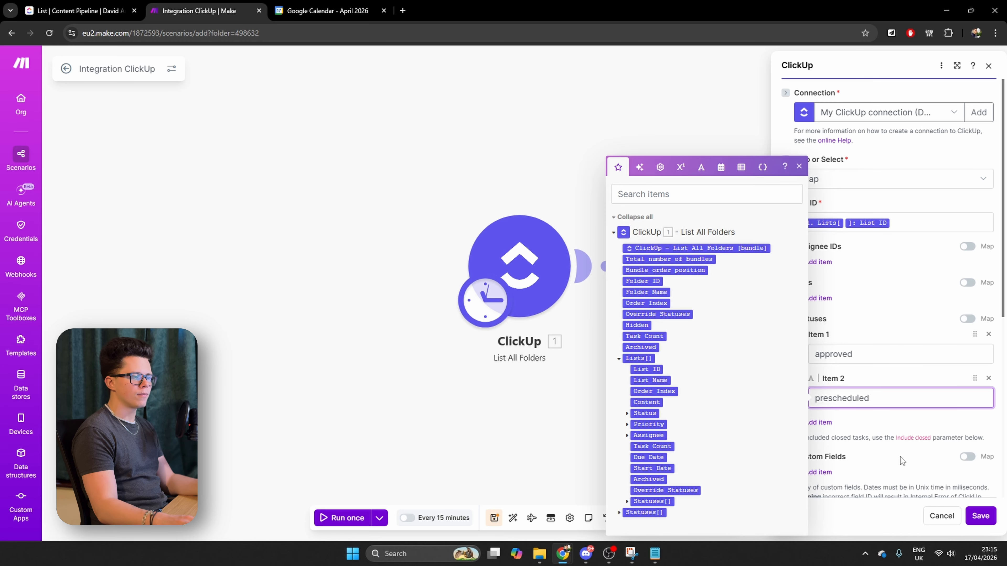
pyautogui.click(976, 514)
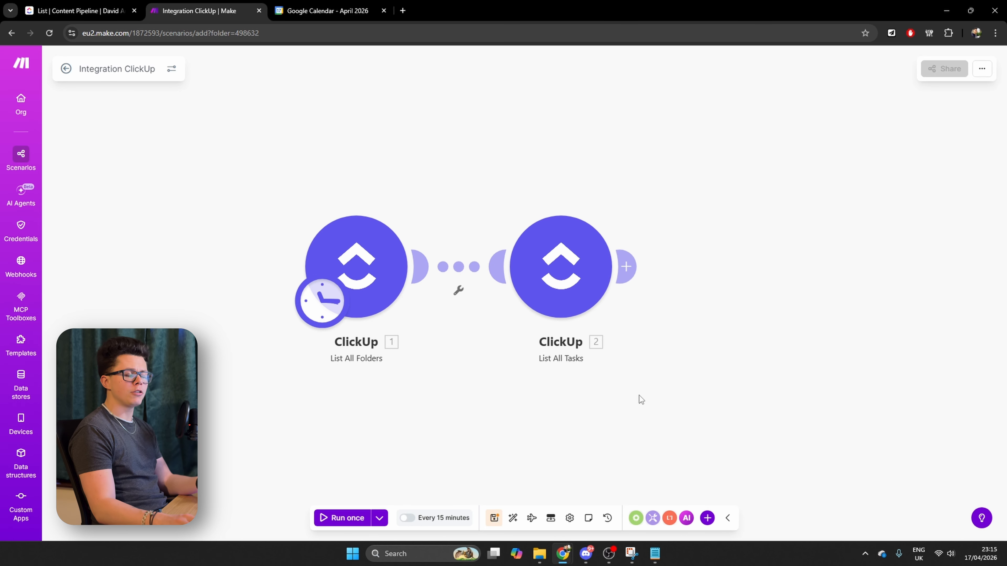
# Add a Tools Numeric aggregator module after the List All Tasks module
pyautogui.click(626, 267)
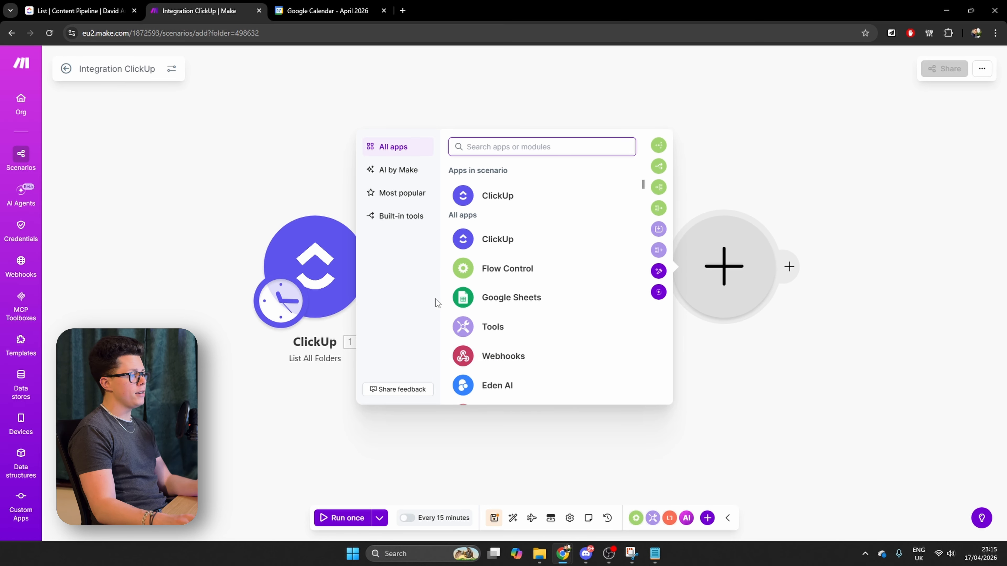
pyautogui.click(482, 330)
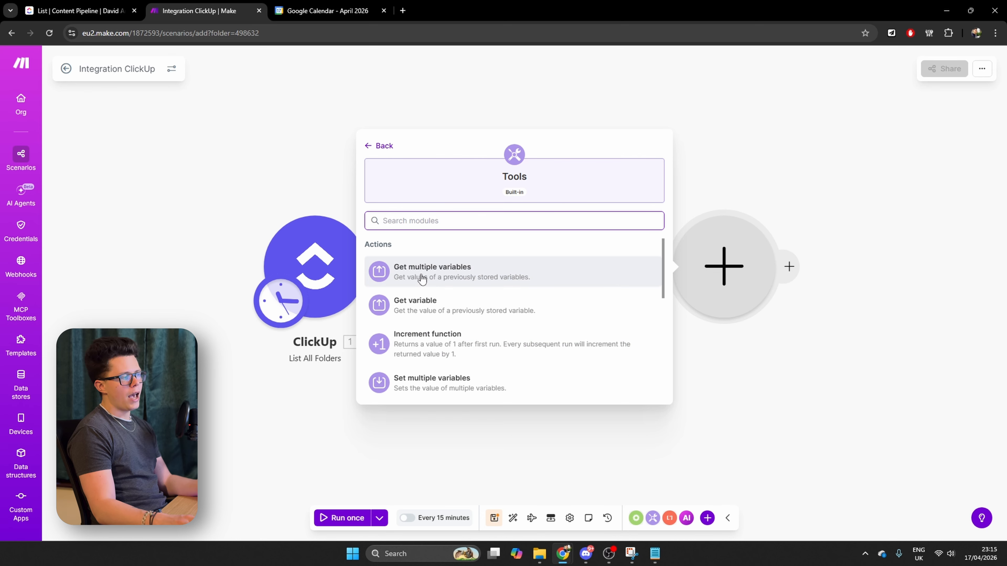
pyautogui.scroll(-6, 436, 282)
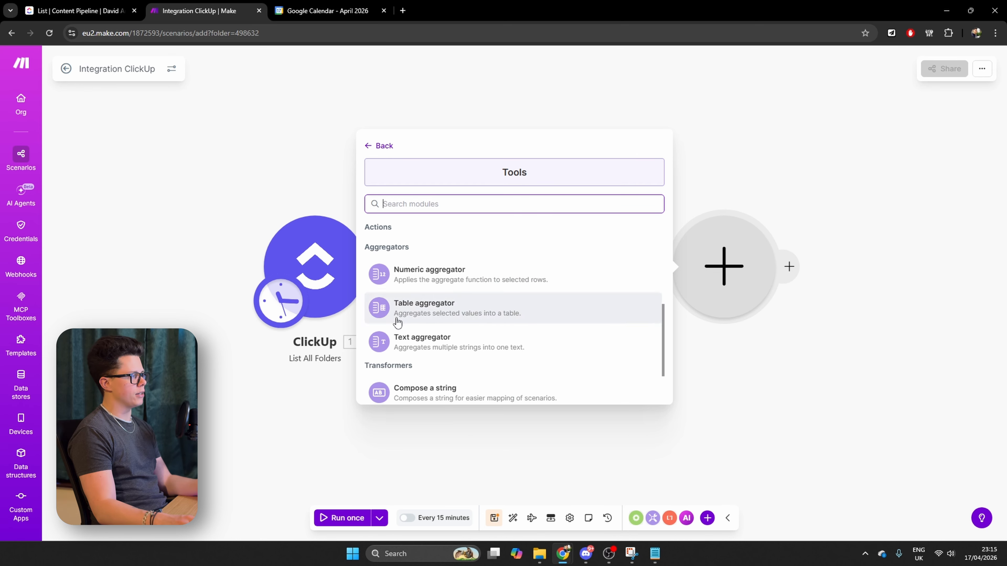
pyautogui.click(439, 277)
# Configure the Numeric aggregator with ClickUp List All Tasks as source module, COUNT as aggregate function and 1 as value, and close its settings
pyautogui.click(856, 226)
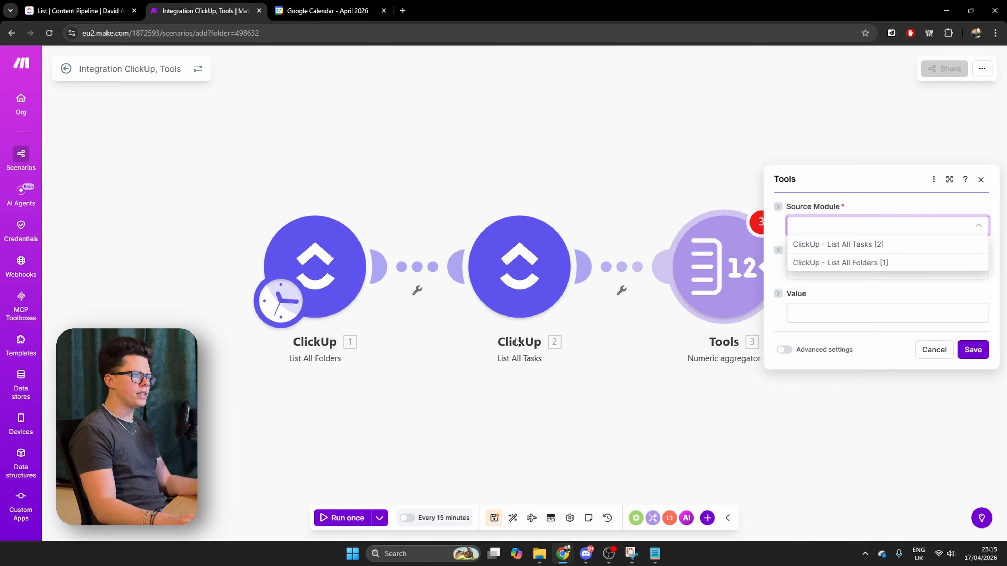
pyautogui.click(872, 244)
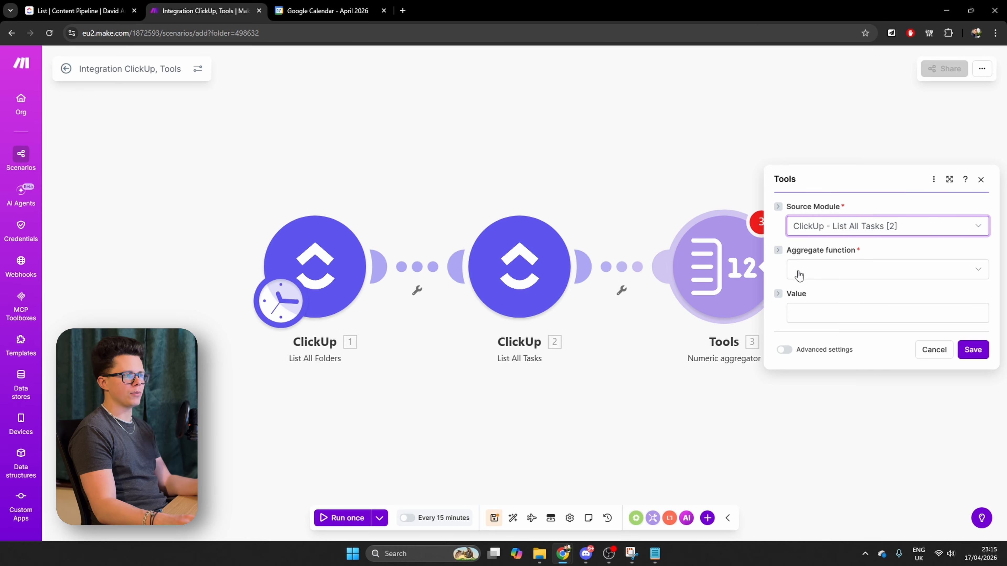
pyautogui.click(847, 273)
pyautogui.click(824, 326)
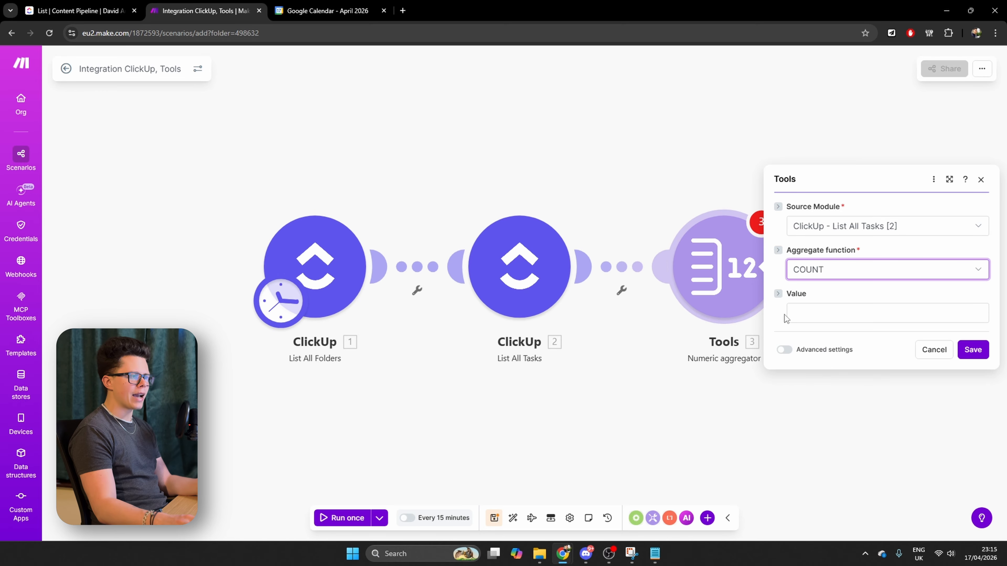
pyautogui.click(839, 311)
pyautogui.write('1')
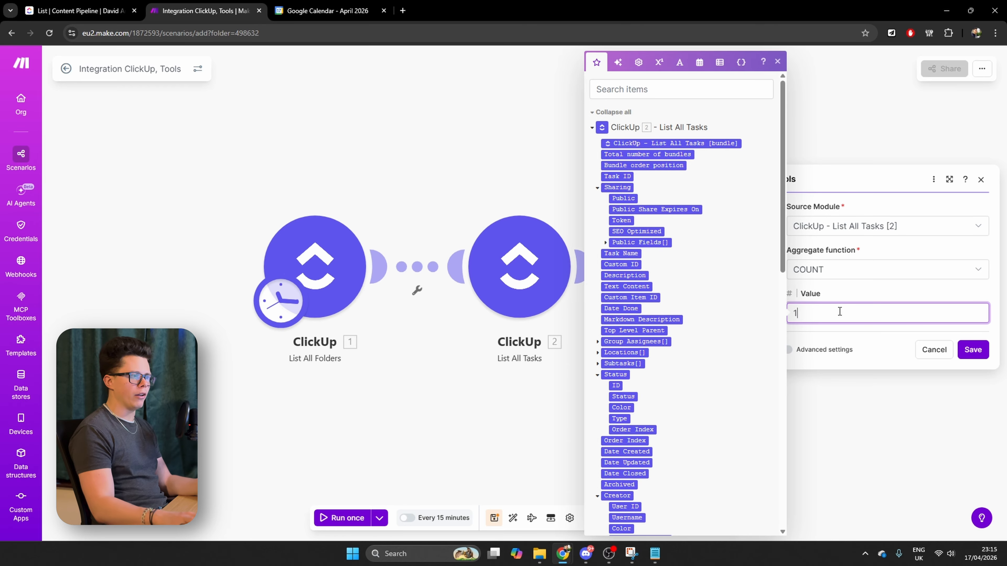
pyautogui.click(835, 290)
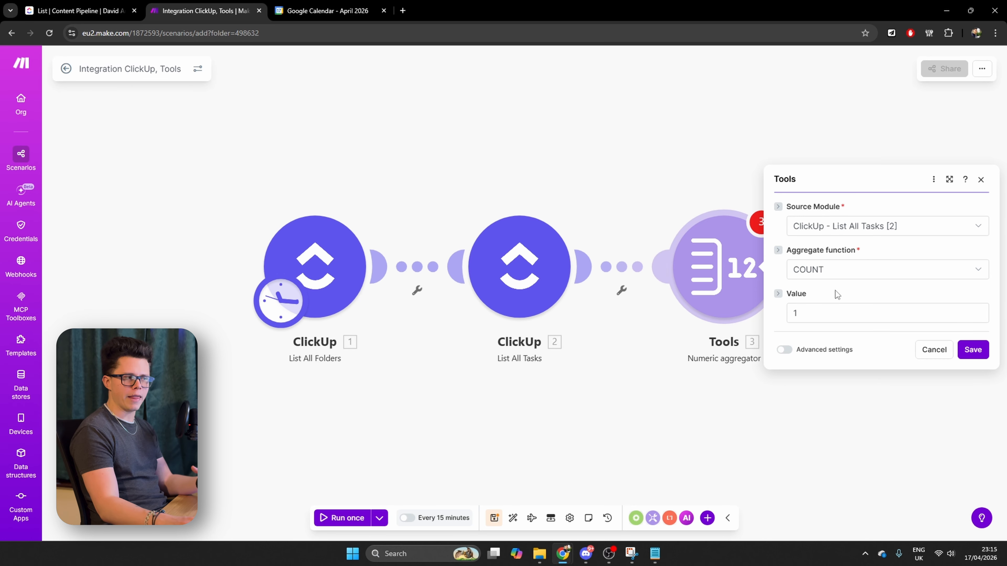
pyautogui.click(840, 376)
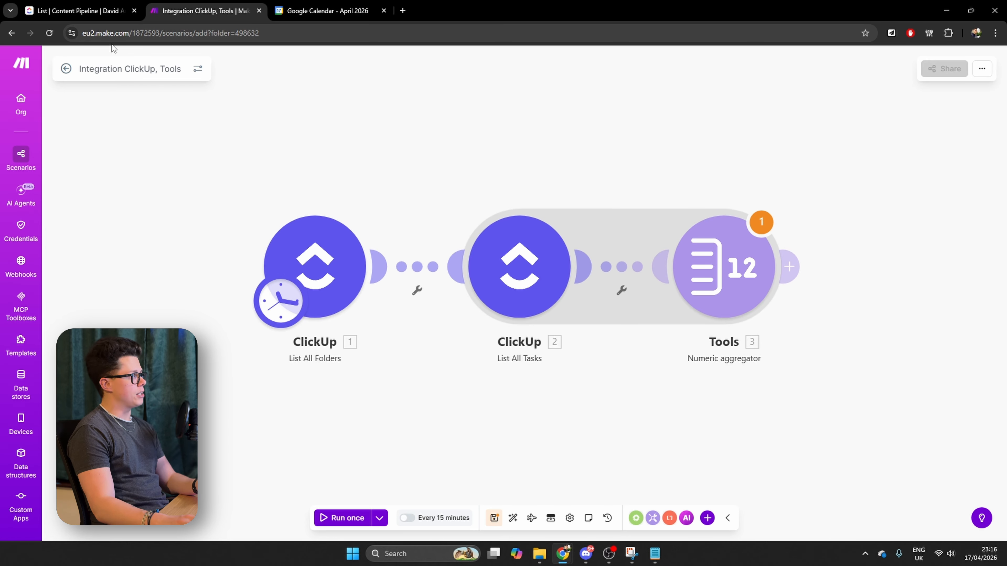
# Check the Client Content Health Master list in ClickUp, then return to Make and add a ClickUp List All Tasks module after the Numeric aggregator
pyautogui.click(79, 10)
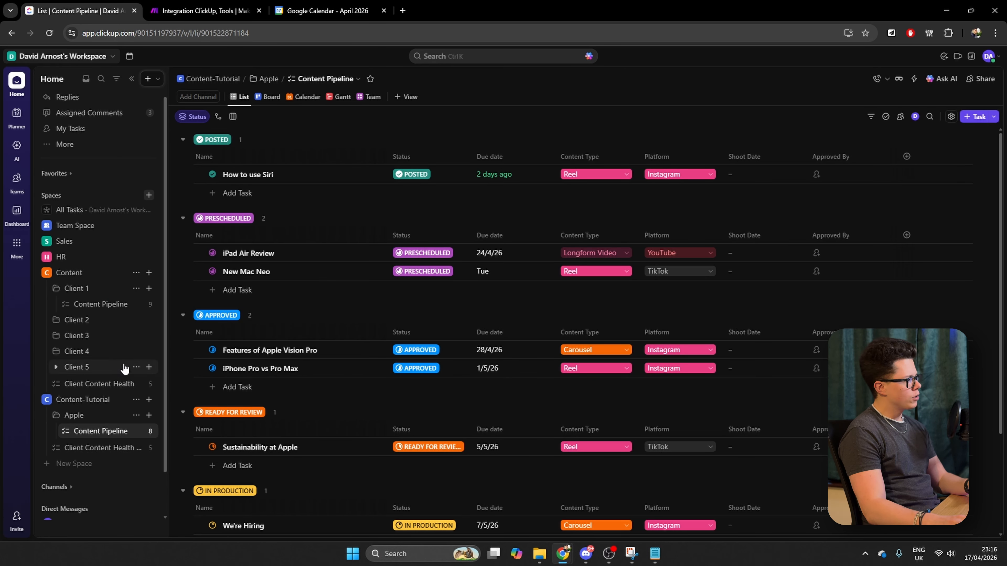
pyautogui.click(92, 450)
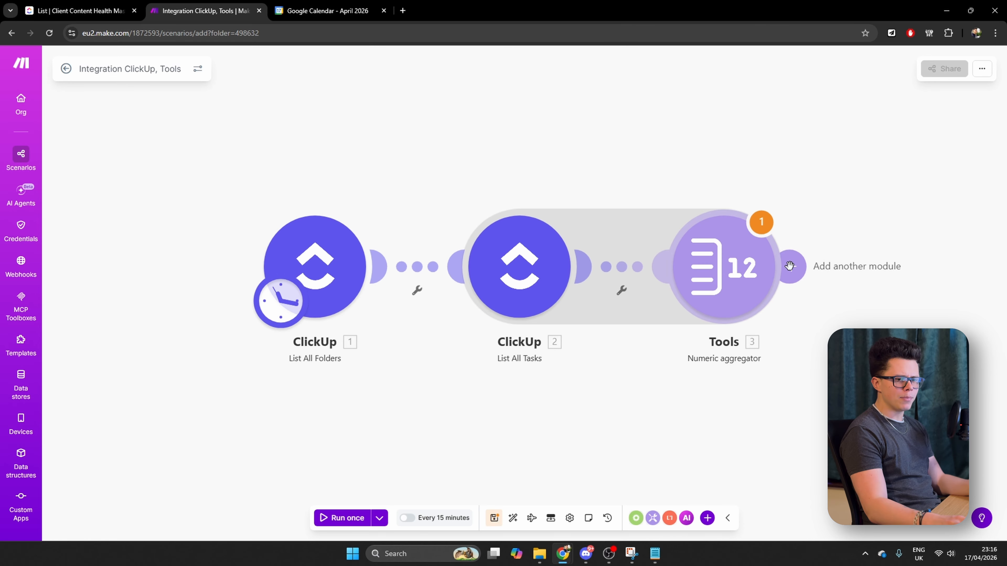
pyautogui.click(790, 266)
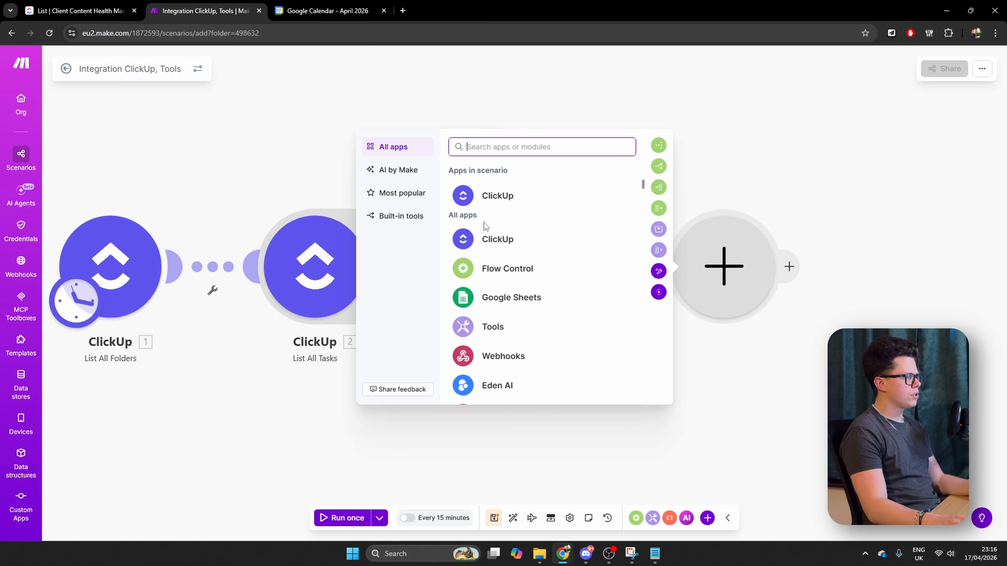
pyautogui.click(484, 197)
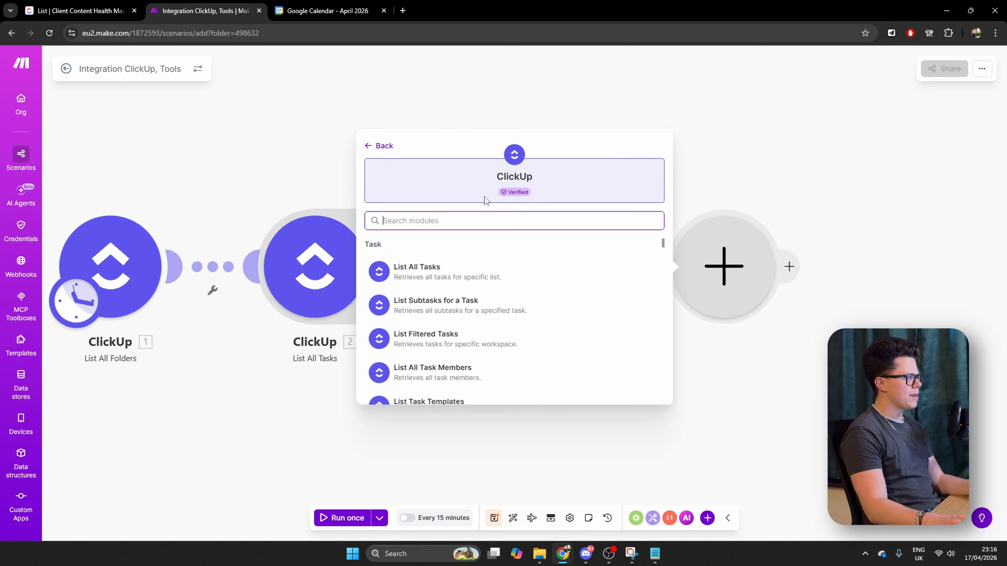
pyautogui.click(449, 273)
# Switch the new List All Tasks module to Select mode and choose the account's workspace and the Content-Tutorial space
pyautogui.click(874, 180)
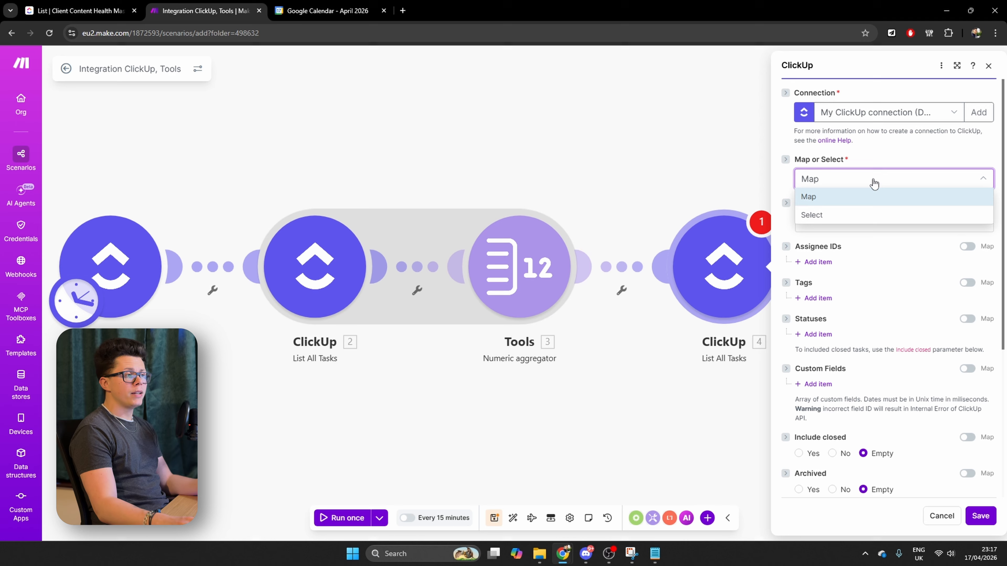
pyautogui.click(823, 215)
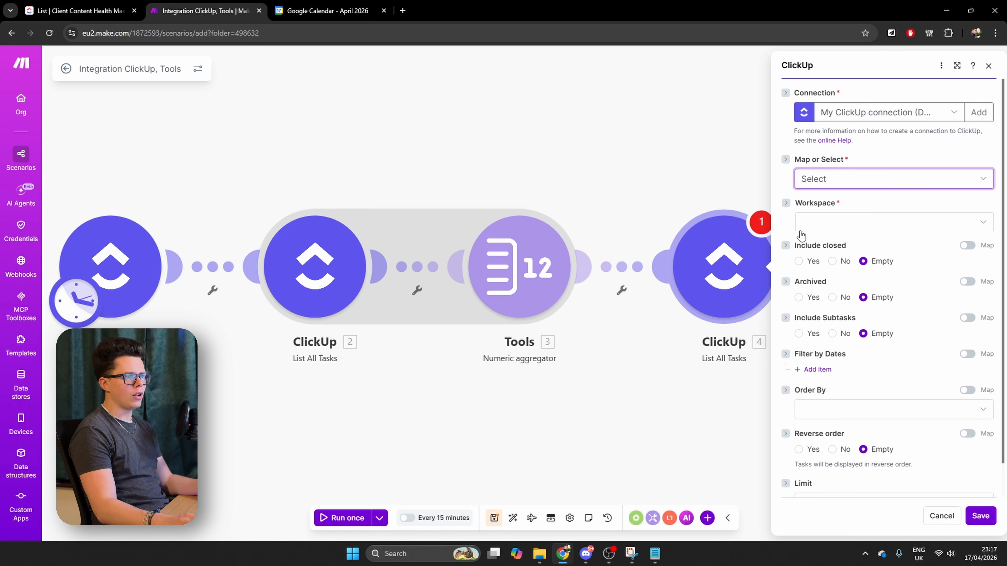
pyautogui.click(838, 225)
pyautogui.click(831, 239)
pyautogui.click(850, 223)
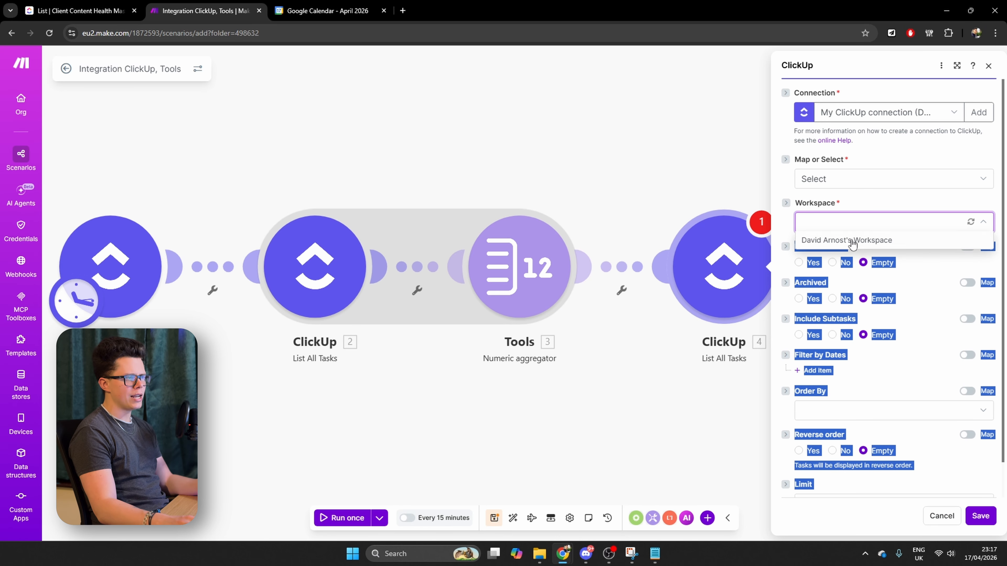
pyautogui.click(851, 242)
pyautogui.click(832, 266)
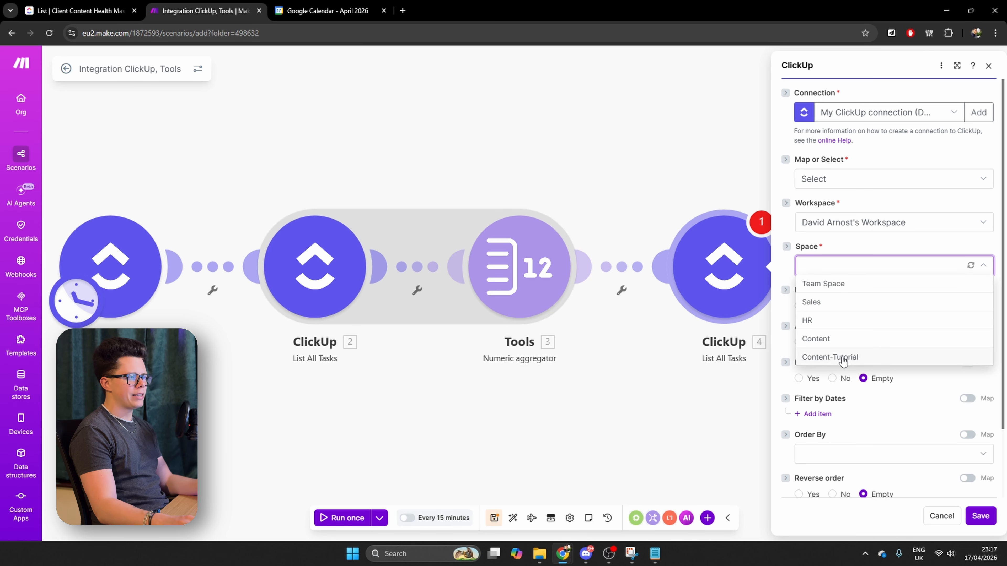
pyautogui.click(843, 359)
# Set the module's folder to Folderless Lists and its list to Client Content Health Master, and save it
pyautogui.click(840, 309)
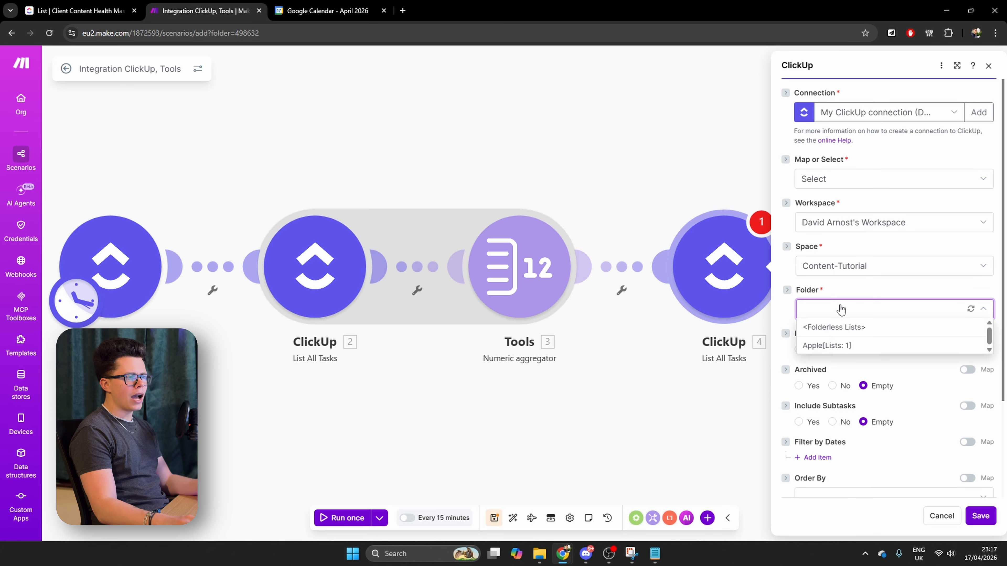
pyautogui.click(866, 328)
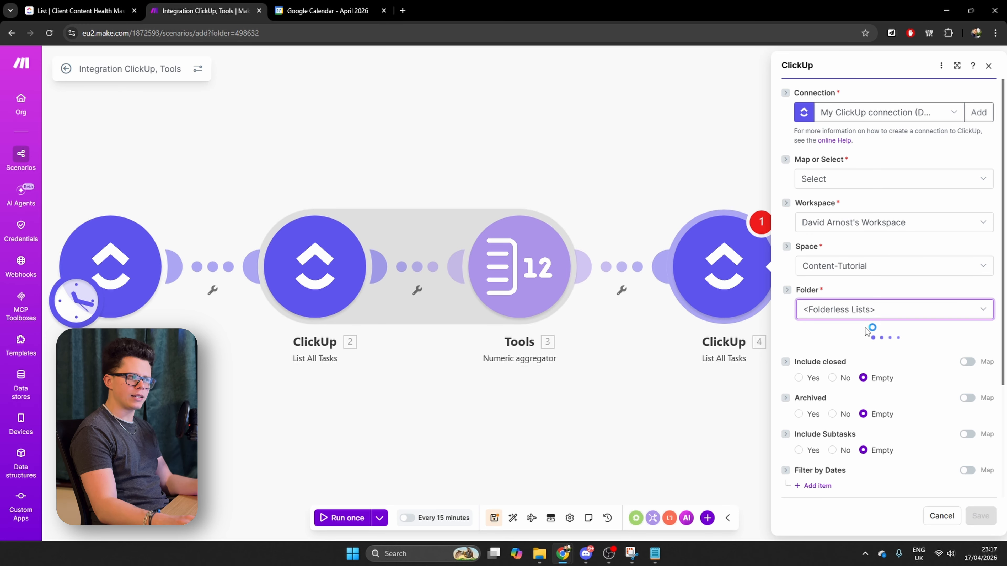
pyautogui.click(815, 353)
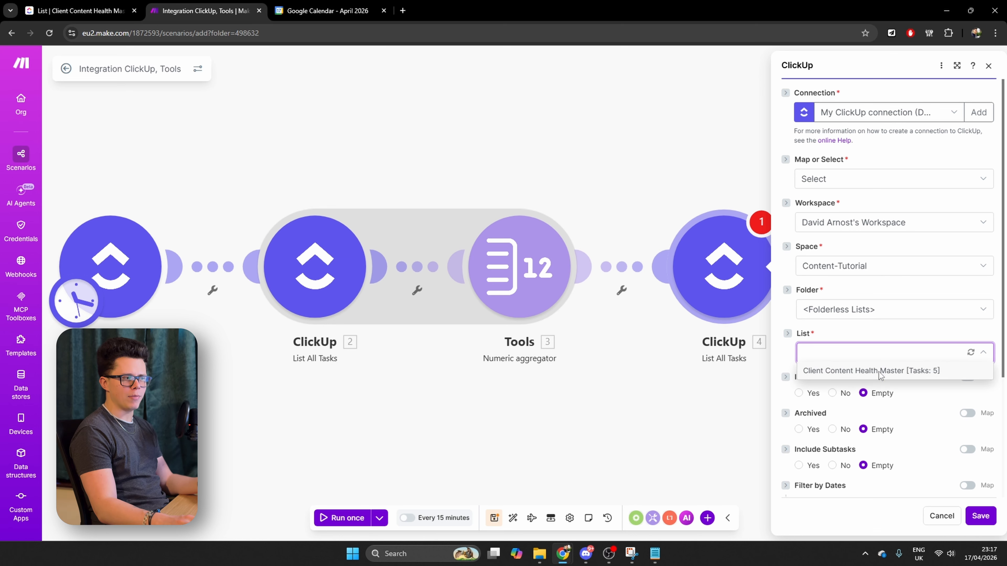
pyautogui.click(880, 371)
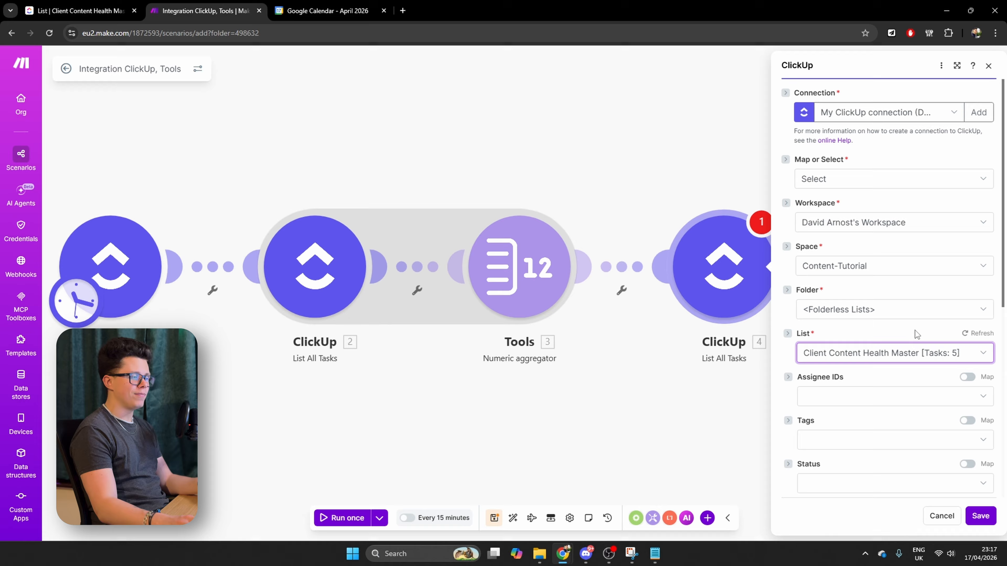
pyautogui.click(981, 516)
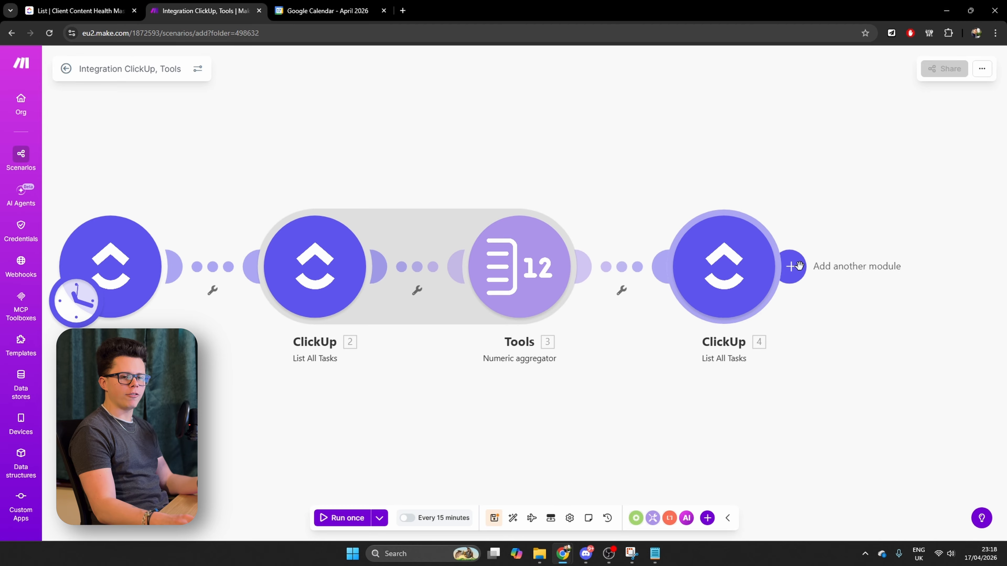
# Add a Tools Set variable module after the second List All Tasks module and name its variable WeeksOfContentLeft
pyautogui.click(793, 266)
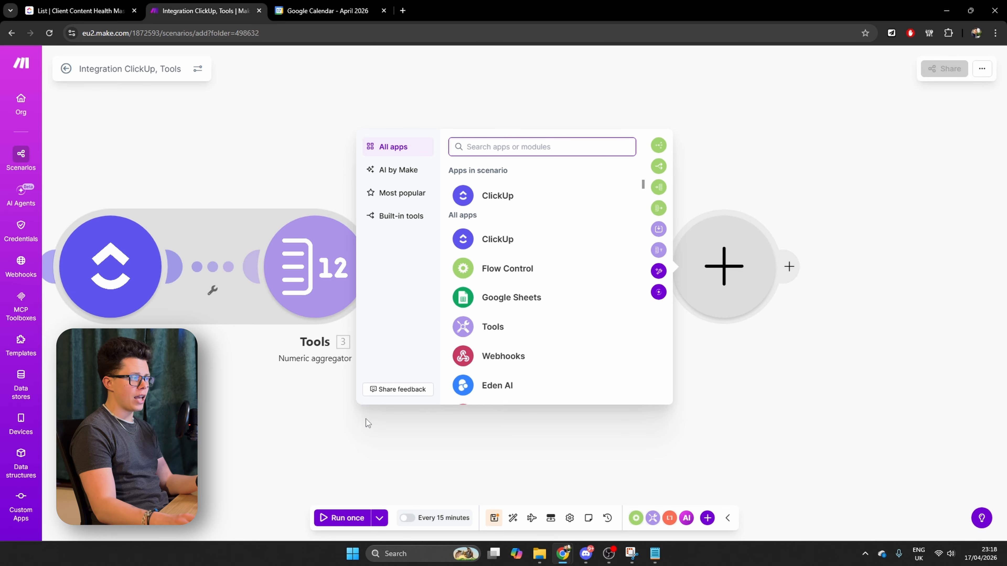
pyautogui.click(348, 428)
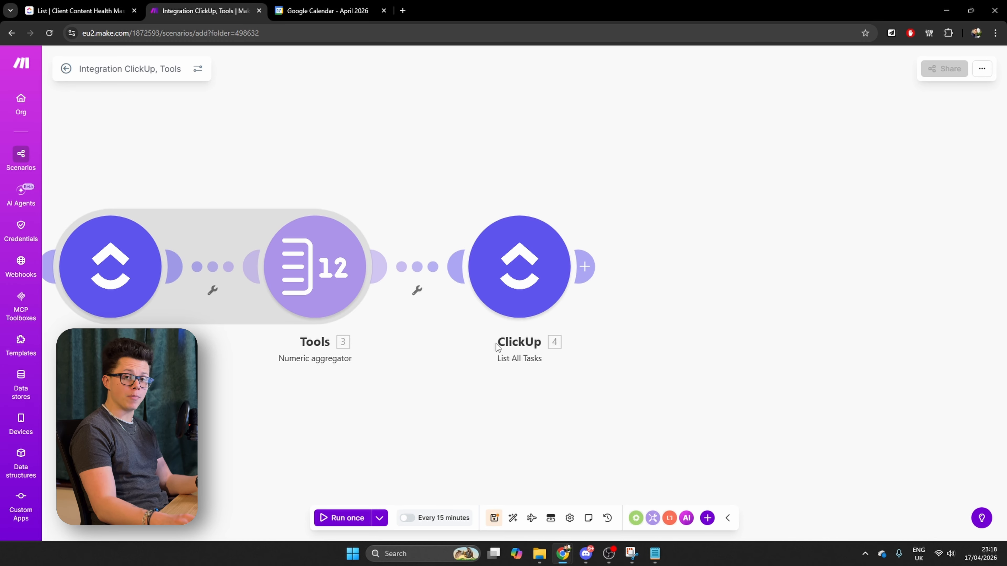
pyautogui.click(585, 266)
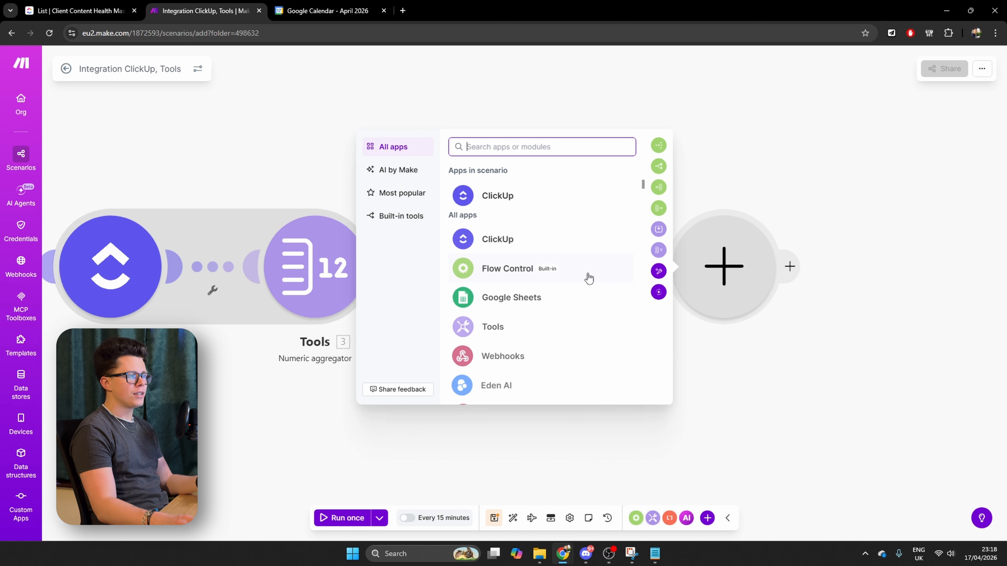
pyautogui.click(505, 331)
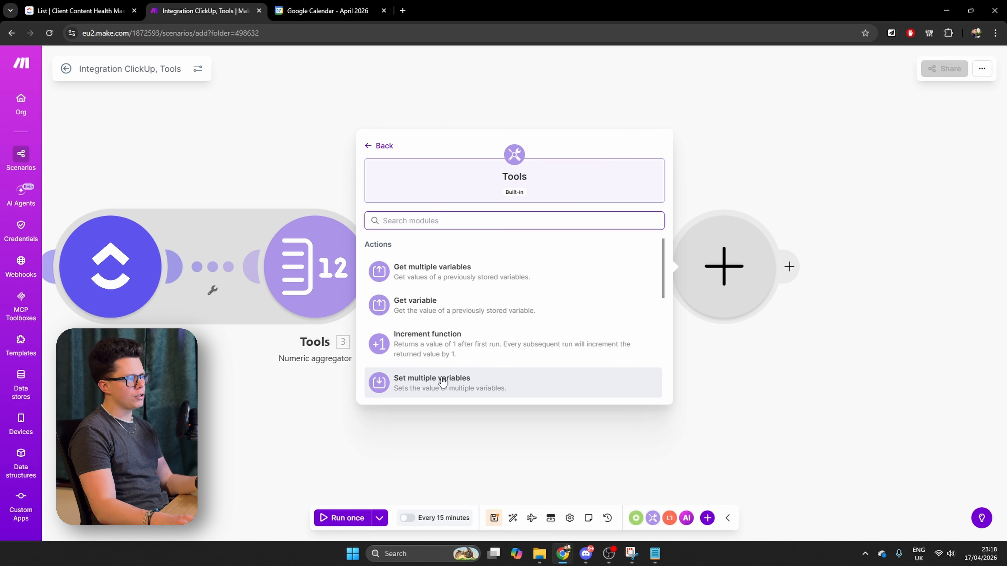
pyautogui.scroll(-2, 444, 353)
pyautogui.click(475, 345)
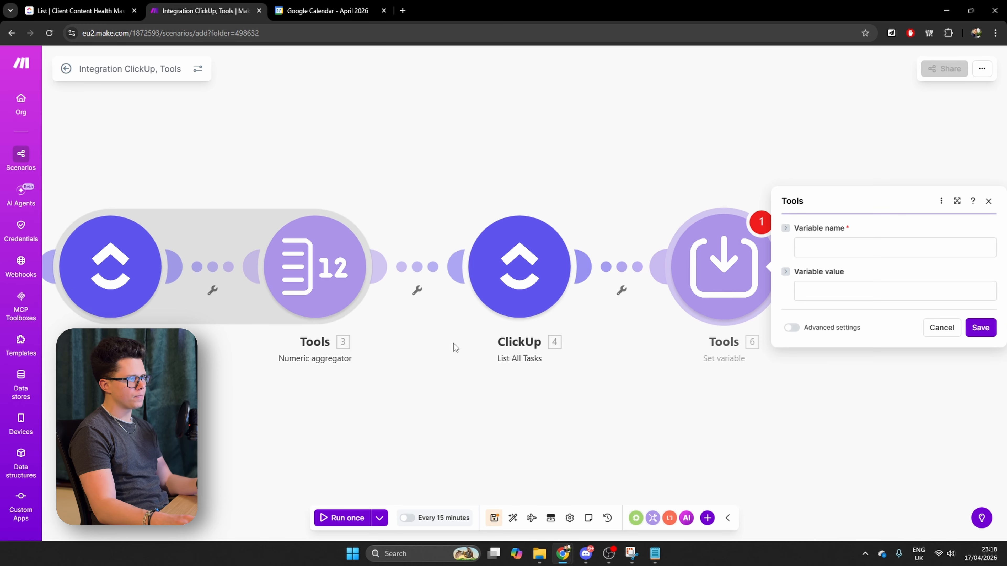
pyautogui.click(884, 243)
pyautogui.write('Weeks')
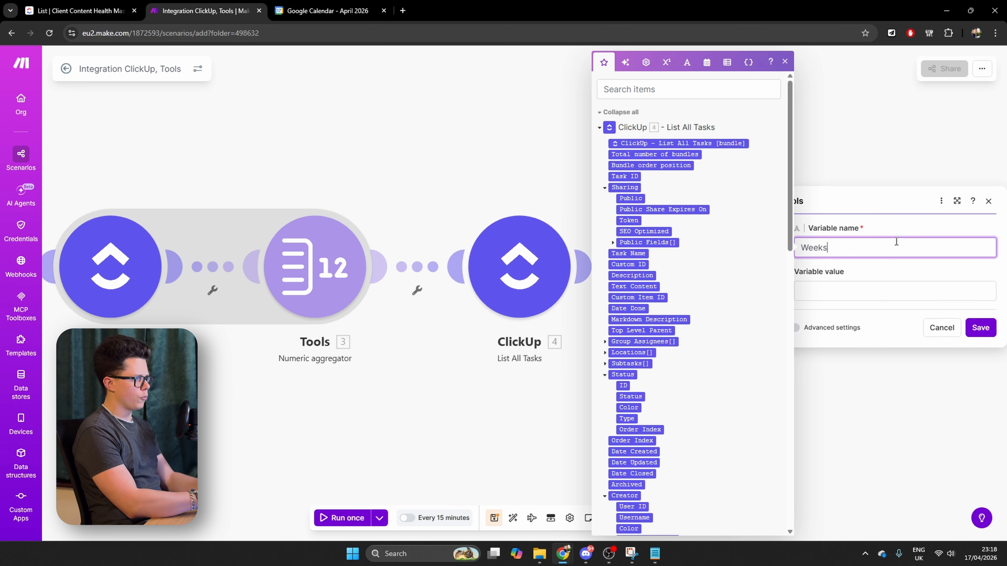
pyautogui.write('OfContentLeft')
# Set the WeeksOfContentLeft value to the Numeric aggregator's result divided by the Posts per week custom field, and save the module
pyautogui.click(874, 292)
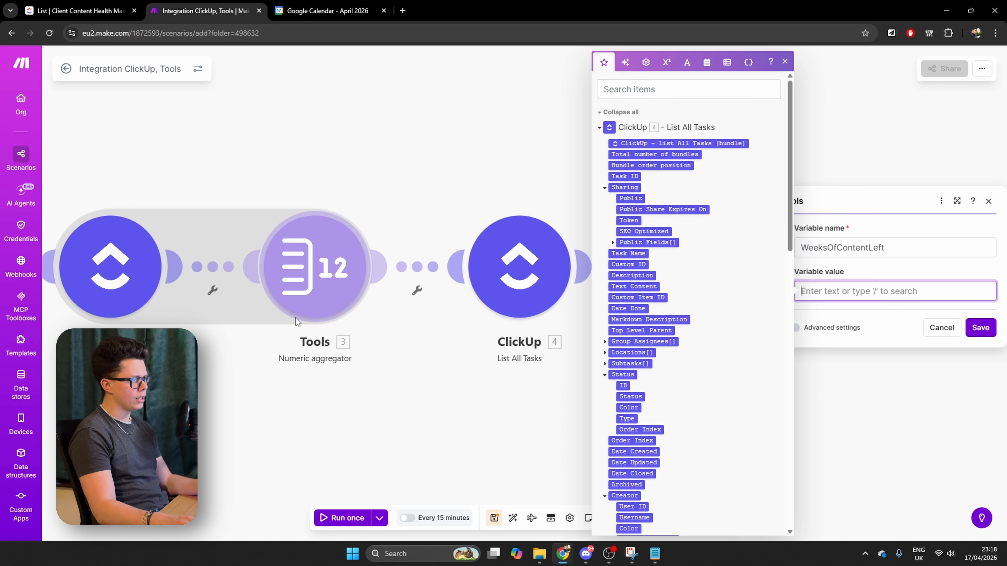
pyautogui.scroll(-20, 713, 348)
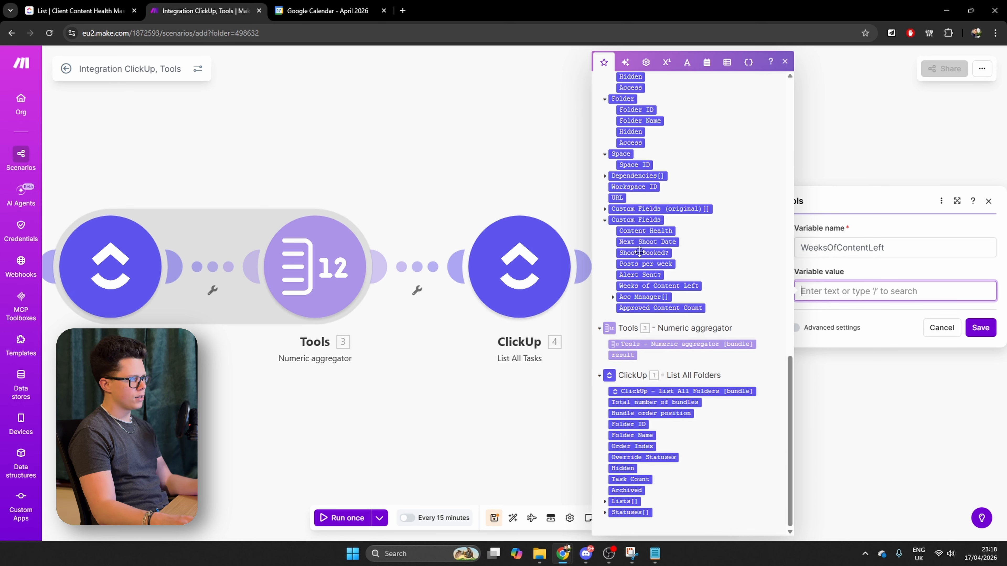
pyautogui.click(626, 355)
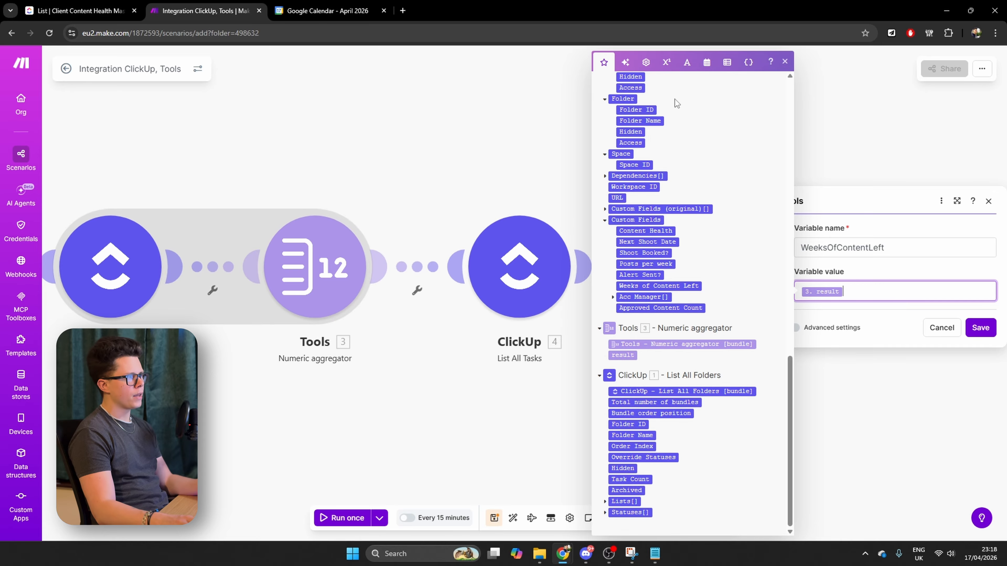
pyautogui.click(672, 68)
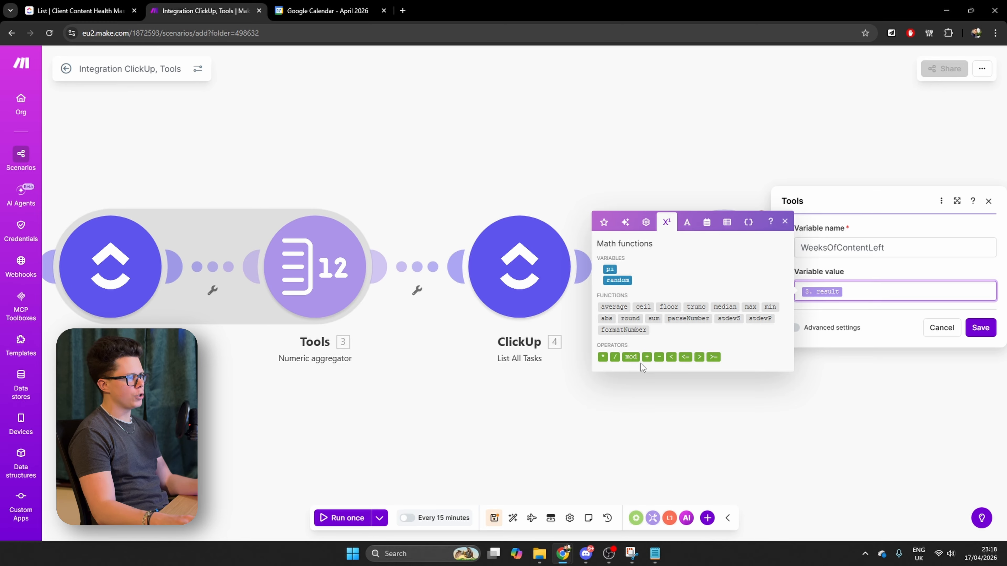
pyautogui.click(604, 222)
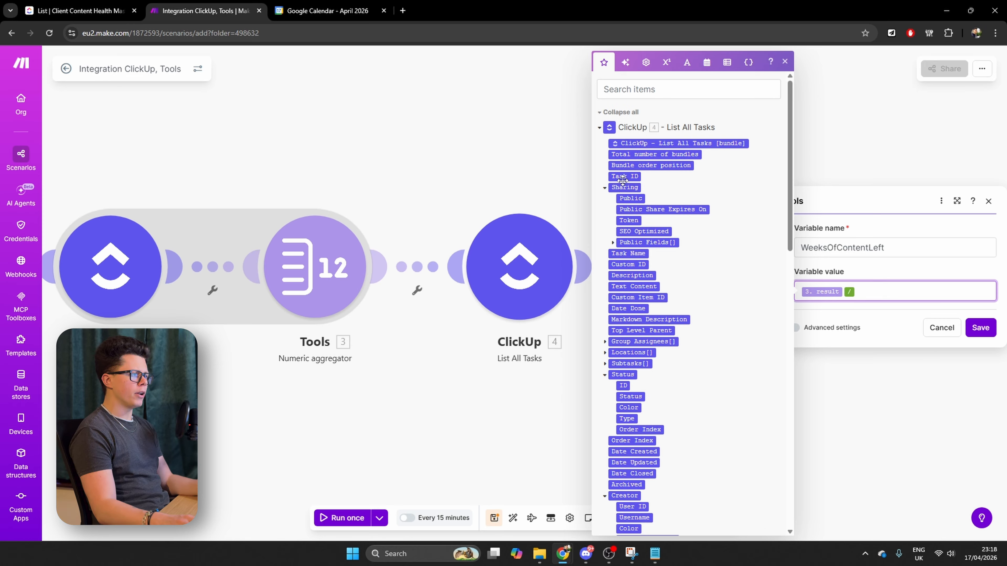
pyautogui.scroll(-3, 632, 273)
pyautogui.scroll(-10, 637, 283)
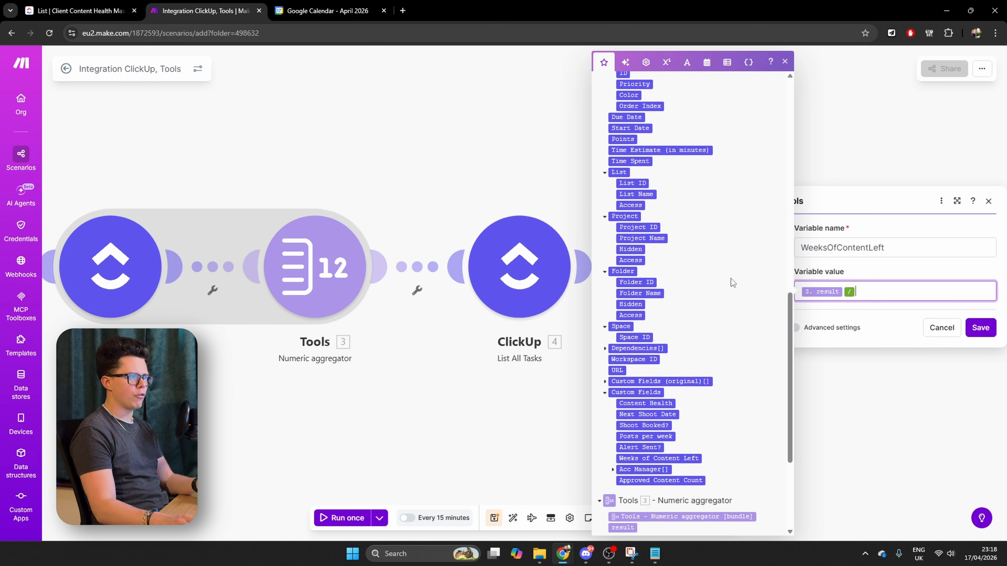
pyautogui.scroll(-3, 696, 288)
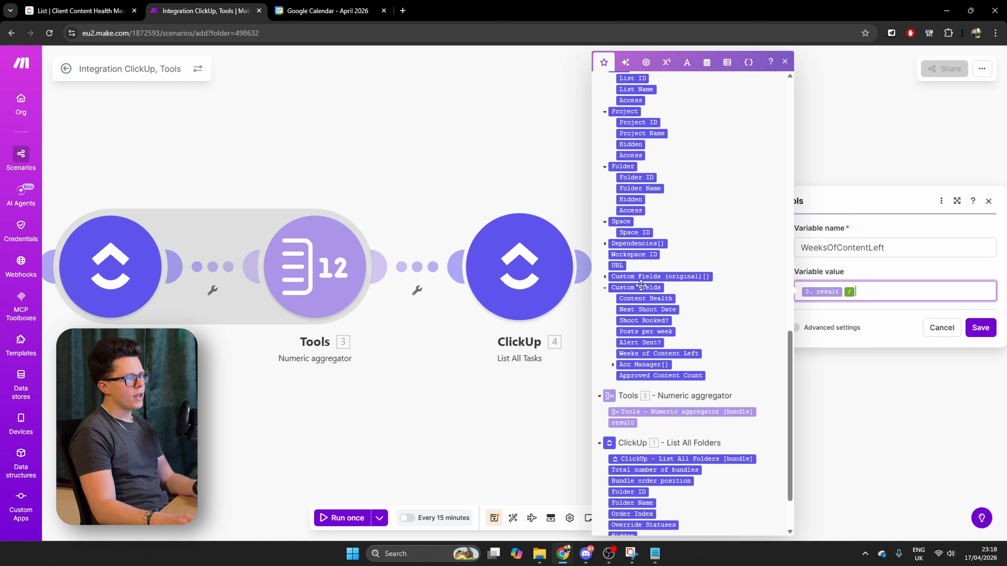
pyautogui.click(666, 332)
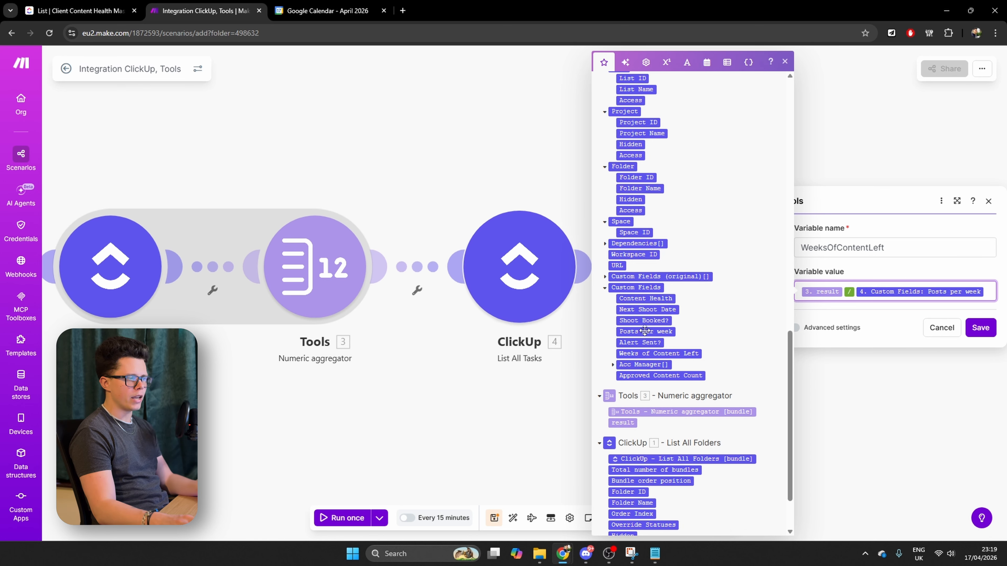
pyautogui.click(990, 330)
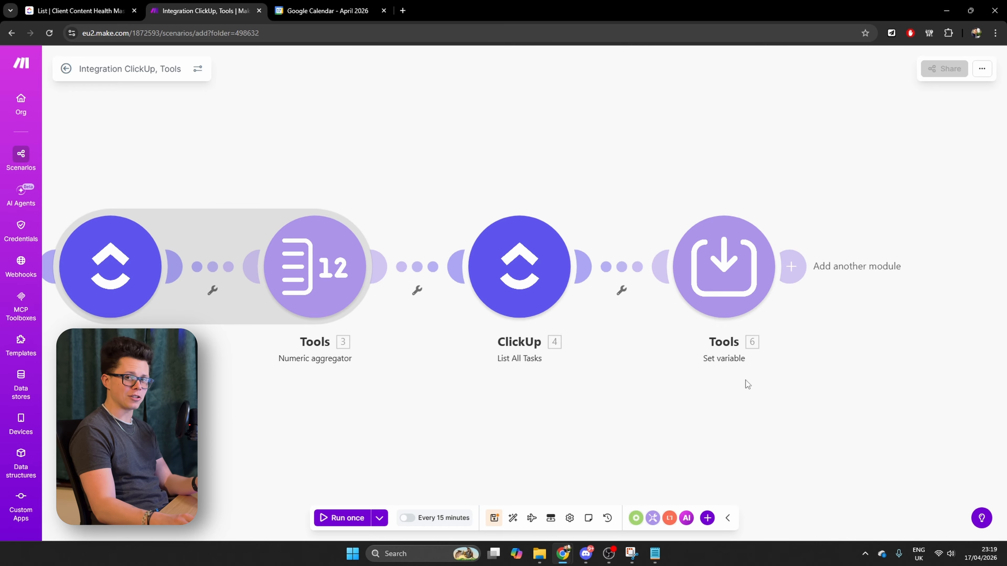
# Rename the Set variable module as Set WeeksOfContentLeft
pyautogui.rightClick(715, 281)
pyautogui.click(750, 344)
pyautogui.write('Set Weeks')
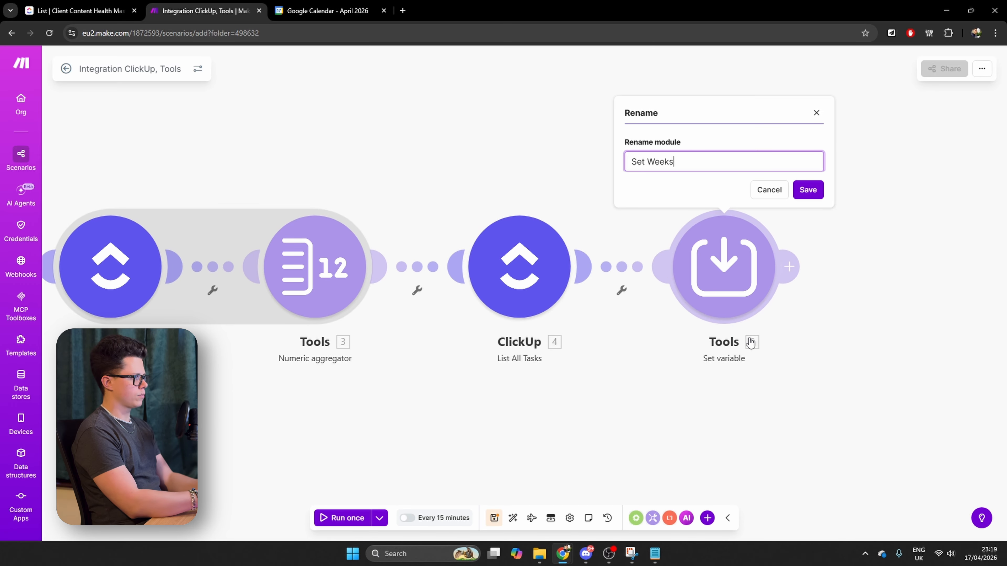
pyautogui.write('OfContentLeft')
pyautogui.press('Return')
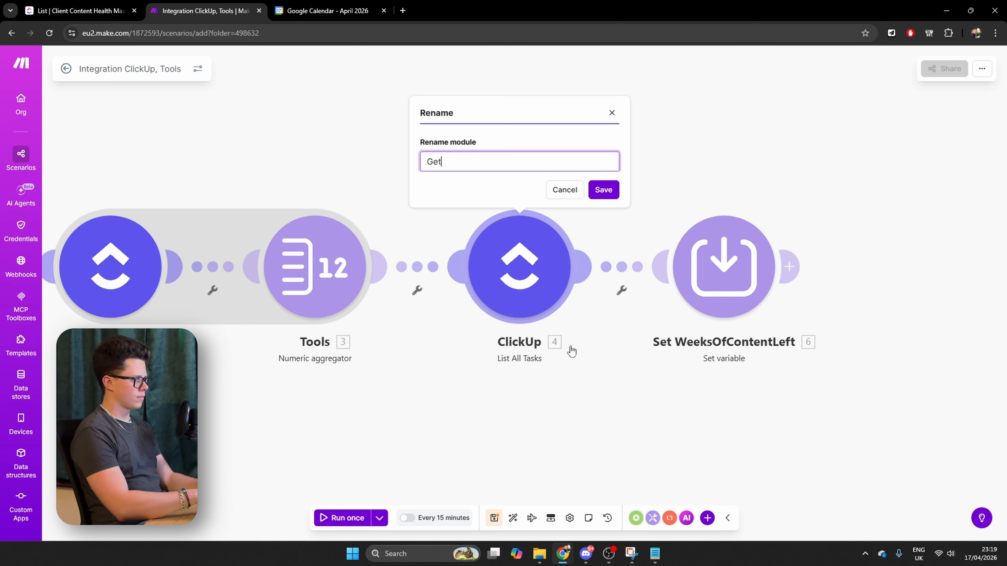
# Rename the second List All Tasks module as Get All Client Content Health Lines
pyautogui.write('All Client COntent Health Lines')
pyautogui.press('Return')
# Rename the Numeric aggregator module as Count Approved & Prescheduled Content
pyautogui.click(366, 342)
pyautogui.write('C')
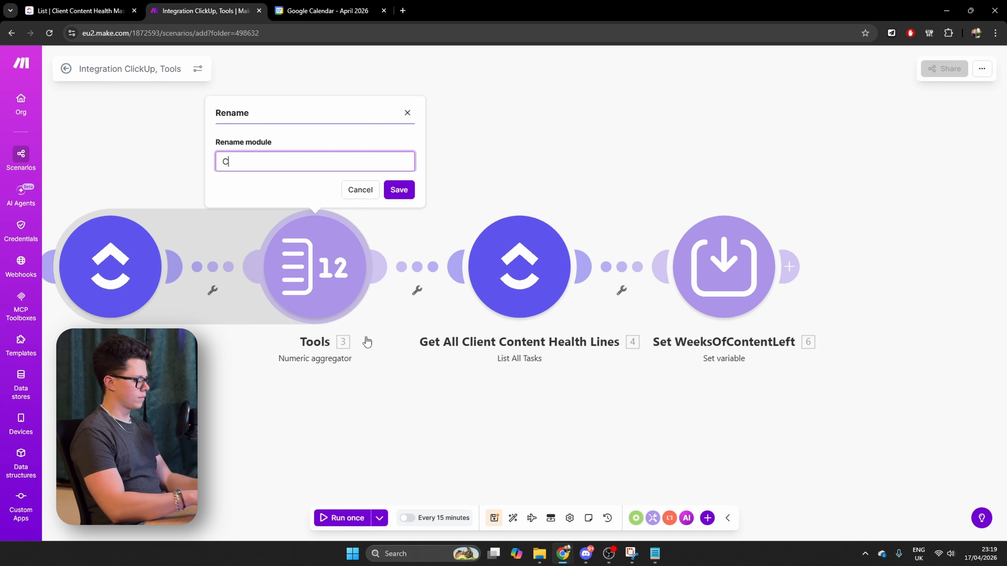
pyautogui.write('ount Pieces of Approved & Prescheduled COntent')
pyautogui.press('BackSpace')
pyautogui.press('BackSpace')
pyautogui.press('BackSpace')
pyautogui.press('BackSpace')
pyautogui.press('BackSpace')
pyautogui.press('BackSpace')
pyautogui.write('ontent')
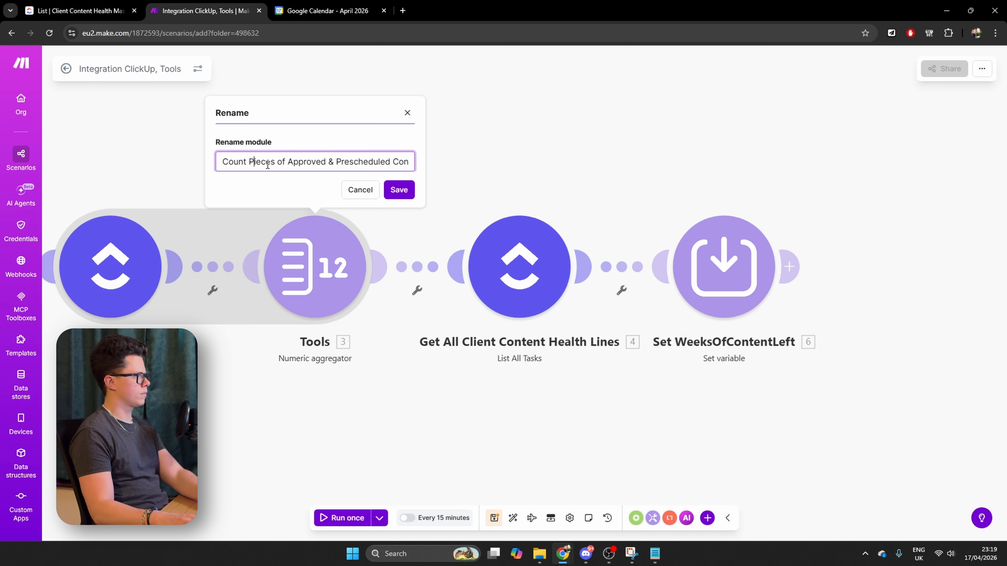
pyautogui.moveTo(249, 162); pyautogui.dragTo(287, 162)
pyautogui.press('BackSpace')
pyautogui.press('Return')
# Rename the first List All Tasks module as List Approved & prescheduled content
pyautogui.moveTo(130, 377); pyautogui.dragTo(361, 376)
pyautogui.rightClick(344, 275)
pyautogui.click(400, 337)
pyautogui.write('List Approved & prescheduled co')
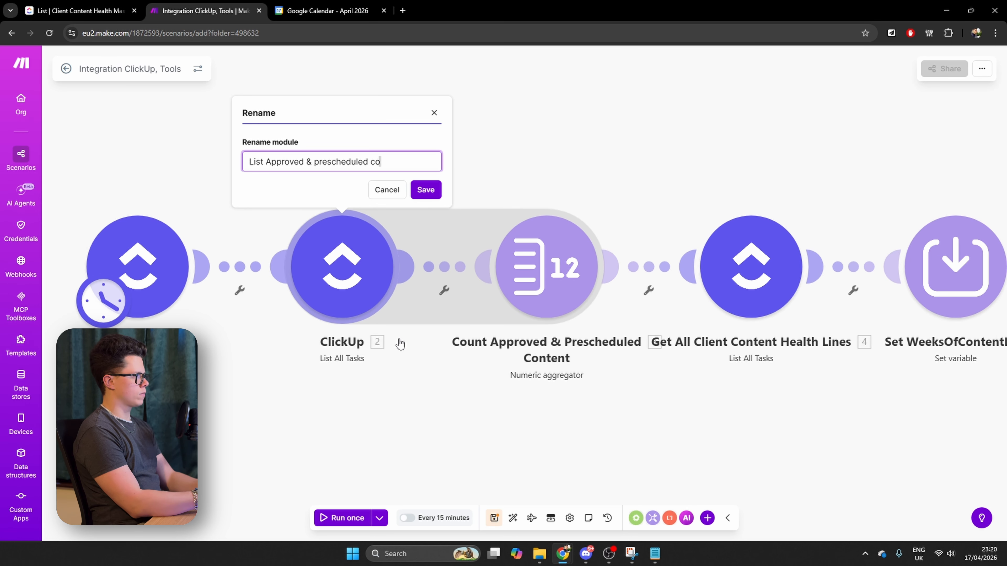
pyautogui.write('ntent')
pyautogui.press('Return')
# Rename the List All Folders module as Get All Clients
pyautogui.rightClick(171, 273)
pyautogui.click(222, 348)
pyautogui.write('Get All Clients')
pyautogui.press('Return')
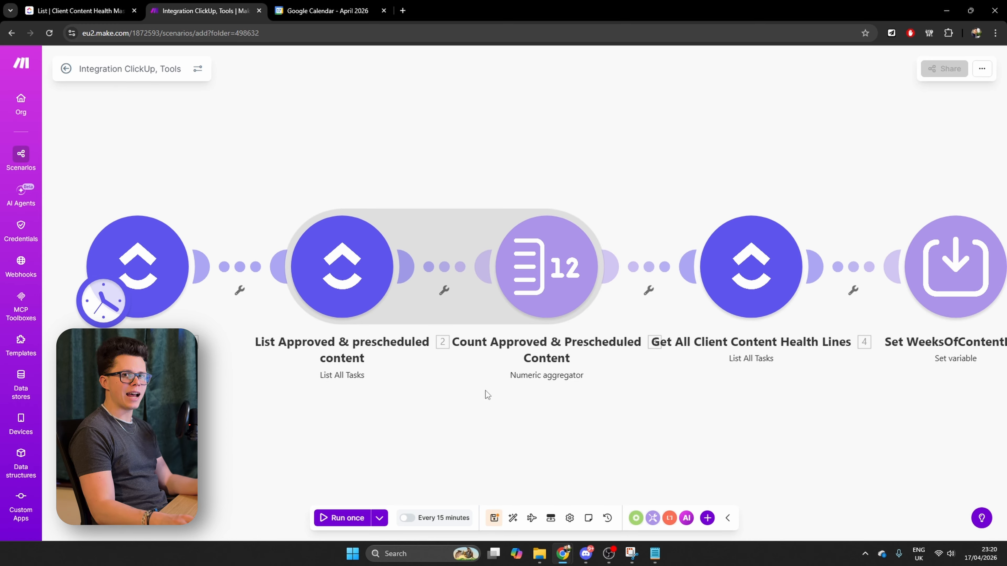
# Rename the scenario as Content Count Refresh
pyautogui.click(93, 70)
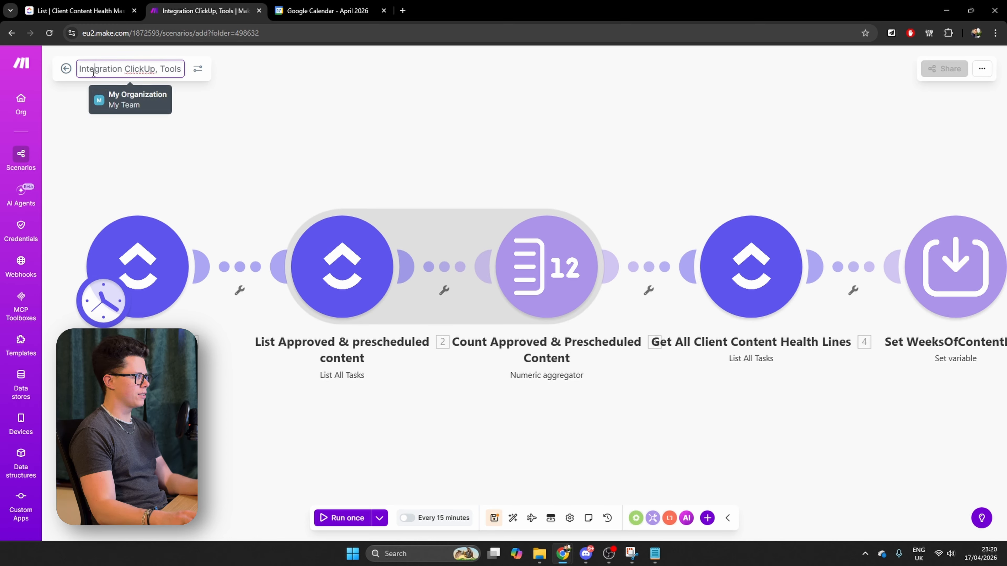
pyautogui.write('Contetn')
pyautogui.press('BackSpace')
pyautogui.press('BackSpace')
pyautogui.write('nt Count Refresh')
pyautogui.press('Return')
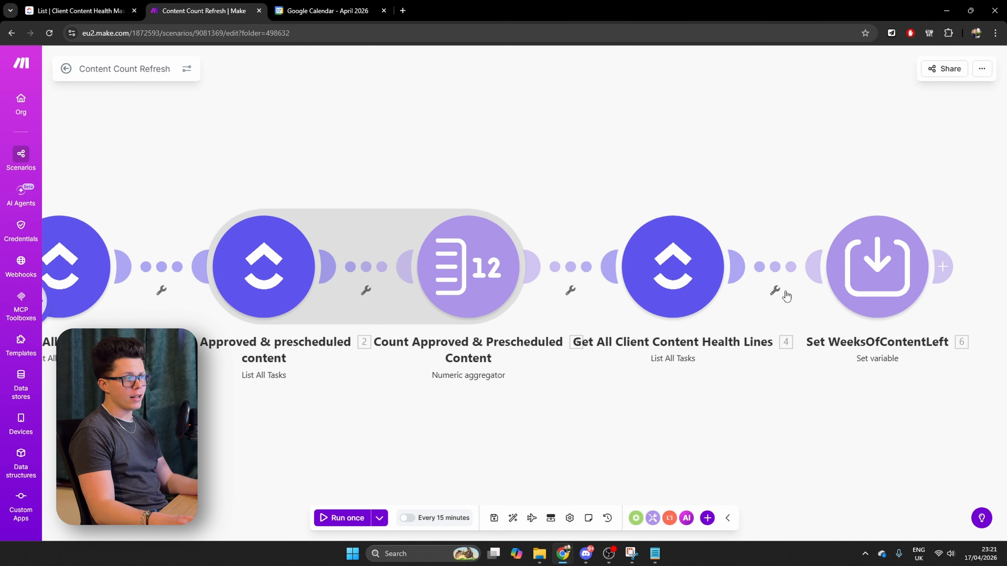
# Add a filter before Set WeeksOfContentLeft requiring the health line's Task Name to equal the Folder Name from Get All Clients, and save it
pyautogui.click(775, 292)
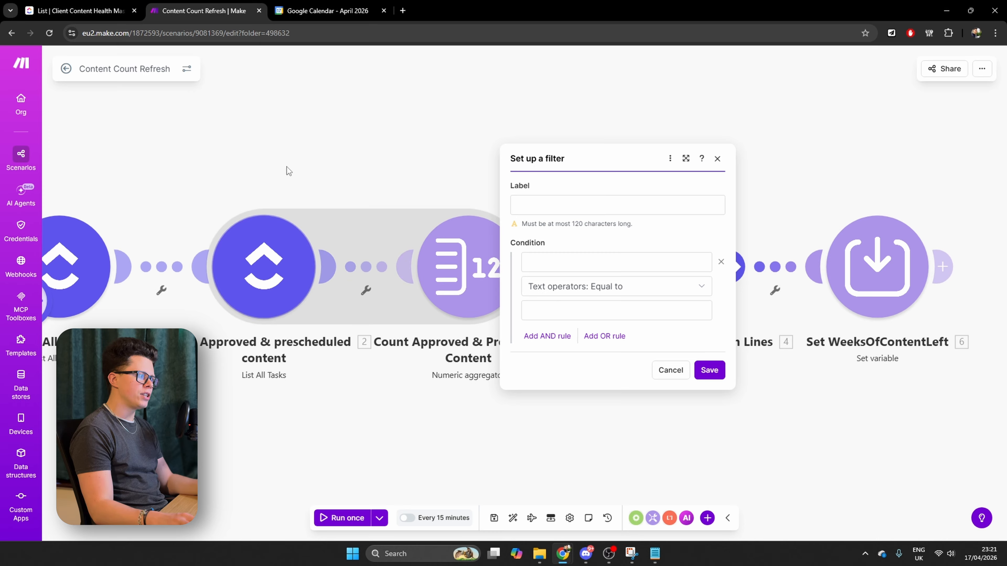
pyautogui.click(614, 257)
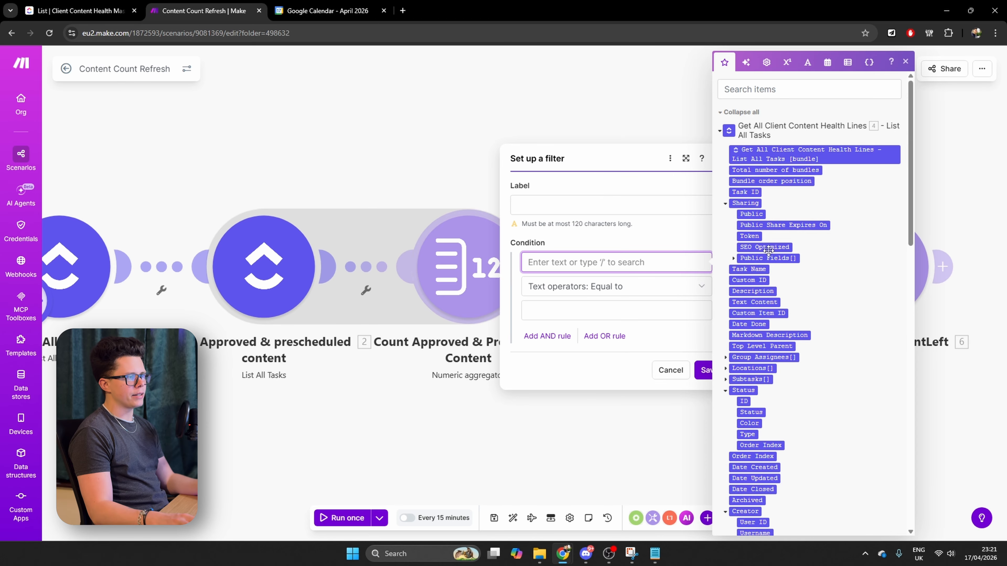
pyautogui.click(752, 270)
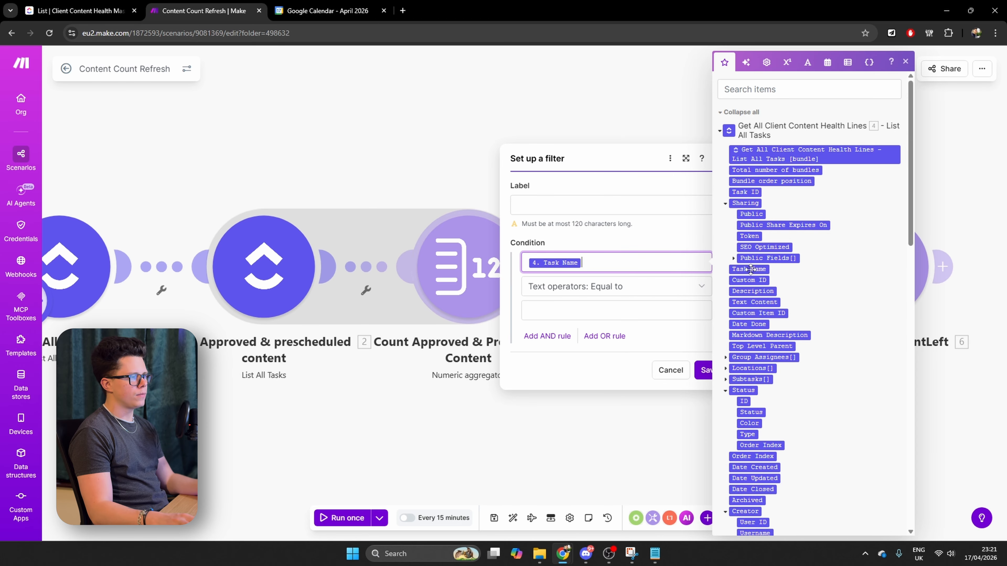
pyautogui.click(574, 306)
pyautogui.scroll(-15, 788, 284)
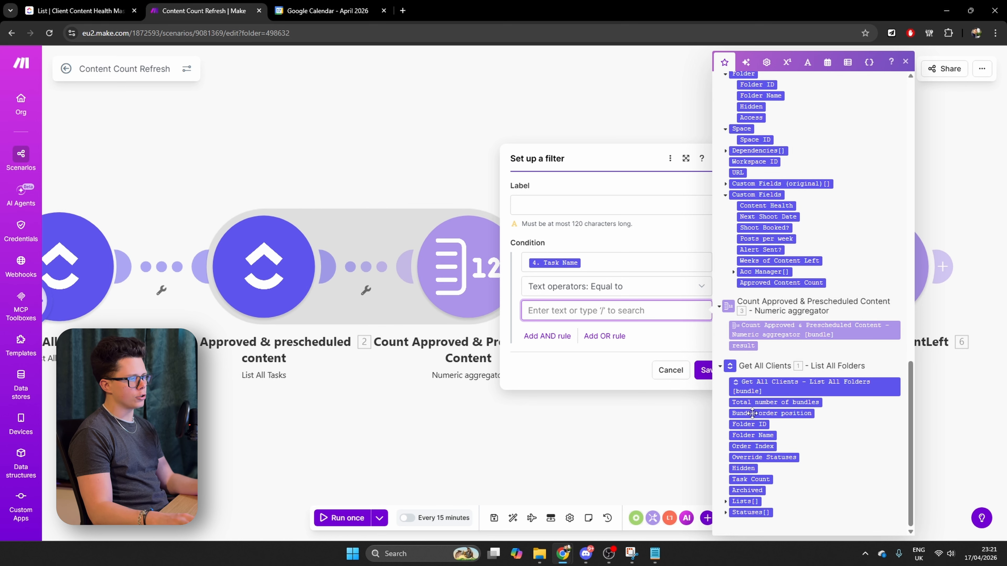
pyautogui.click(759, 436)
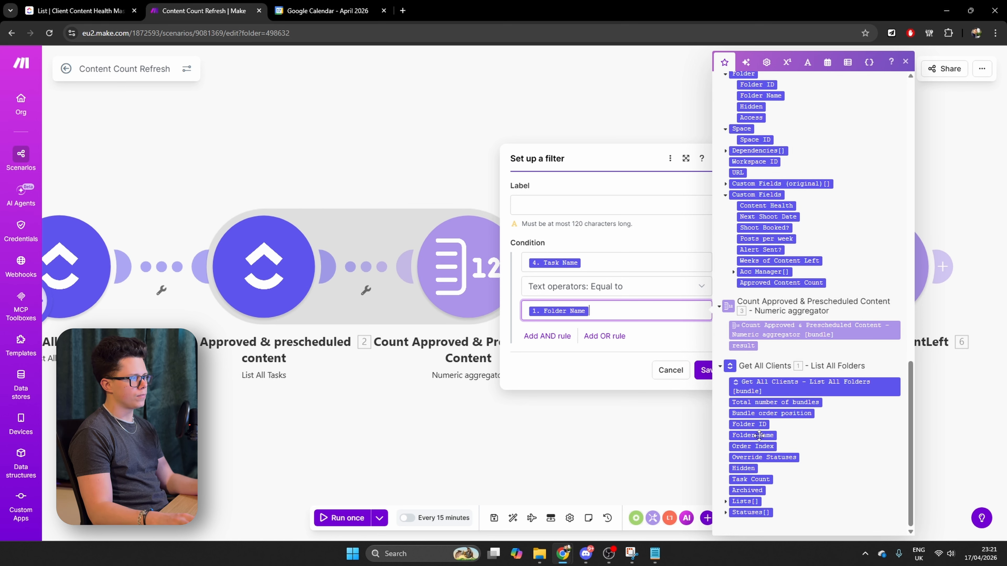
pyautogui.click(727, 373)
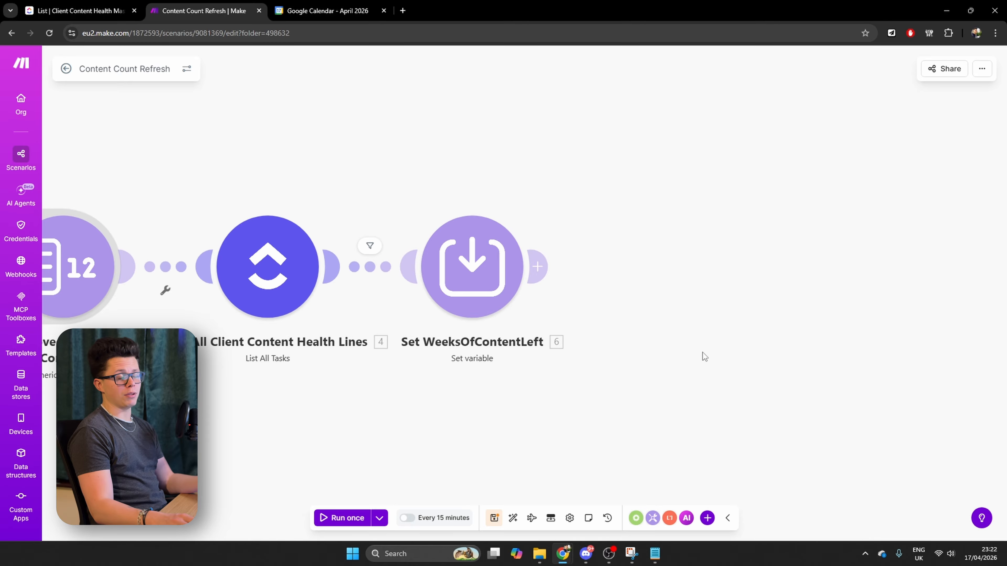
# Add a ClickUp Edit a Task with Custom Fields module at the end, targeting Content-Tutorial, Folderless Lists and the Client Content Health Master list
pyautogui.click(537, 267)
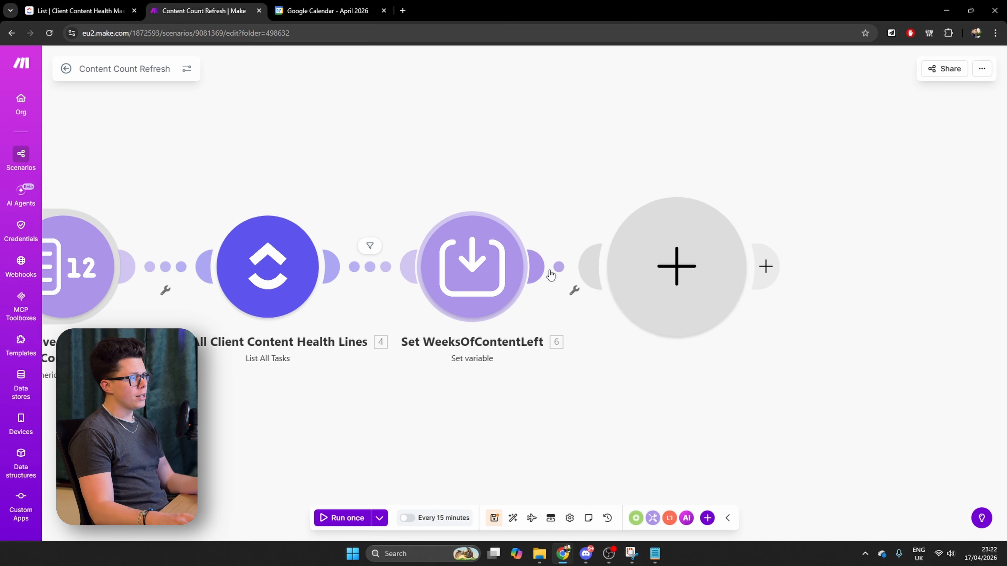
pyautogui.click(452, 240)
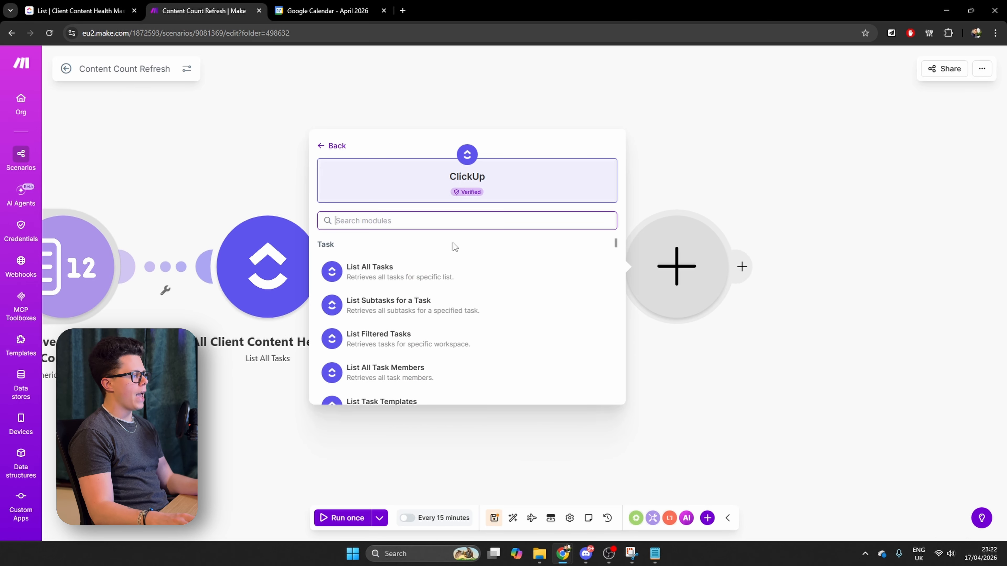
pyautogui.write('edit')
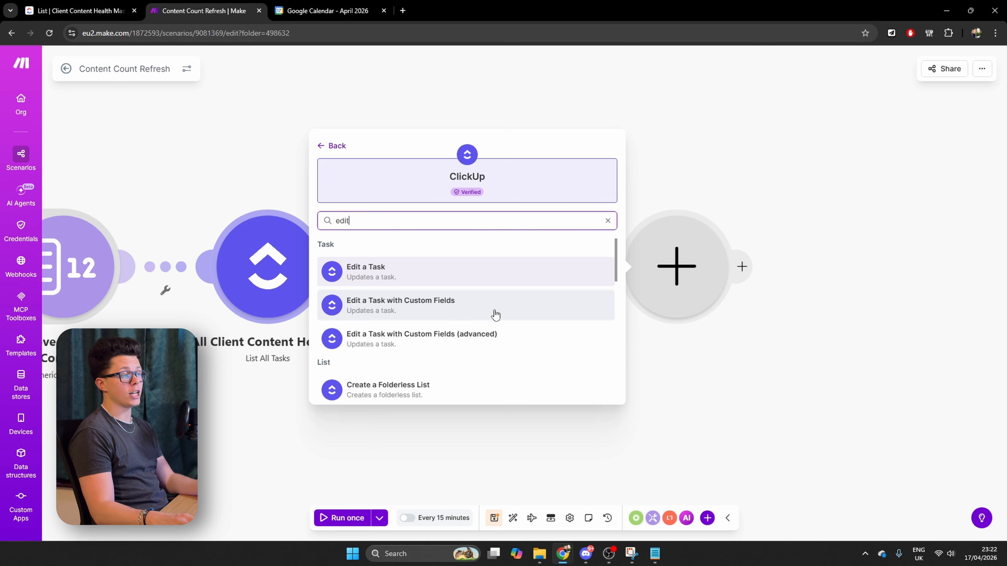
pyautogui.click(488, 315)
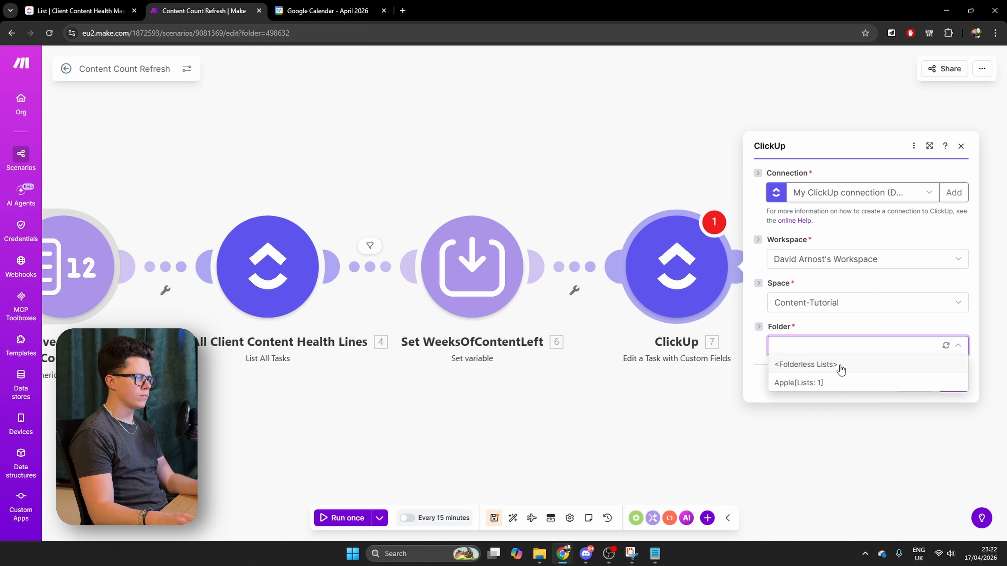
pyautogui.click(838, 365)
pyautogui.click(830, 385)
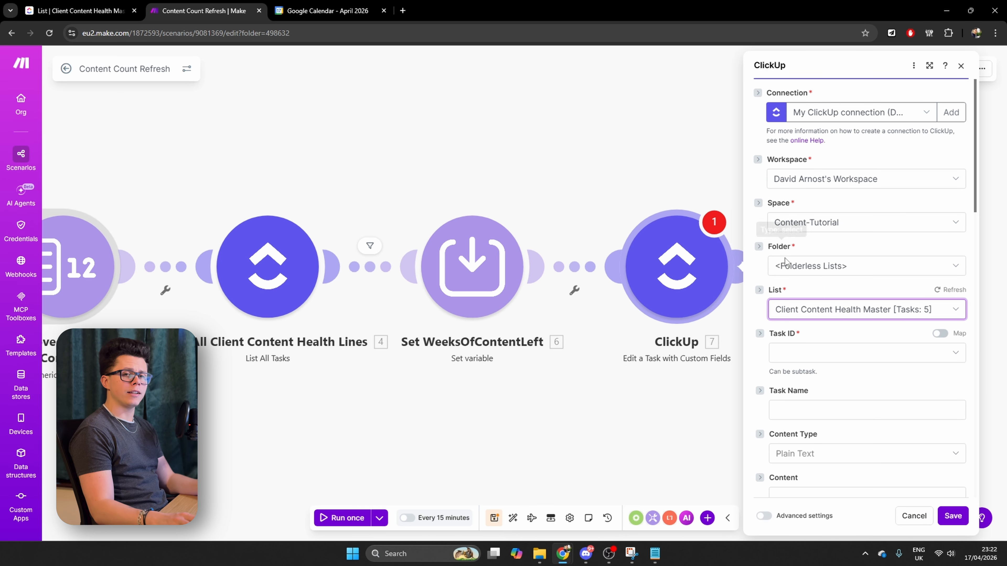
# Map the edit module's Task ID to the Task ID from Get All Client Content Health Lines
pyautogui.click(940, 334)
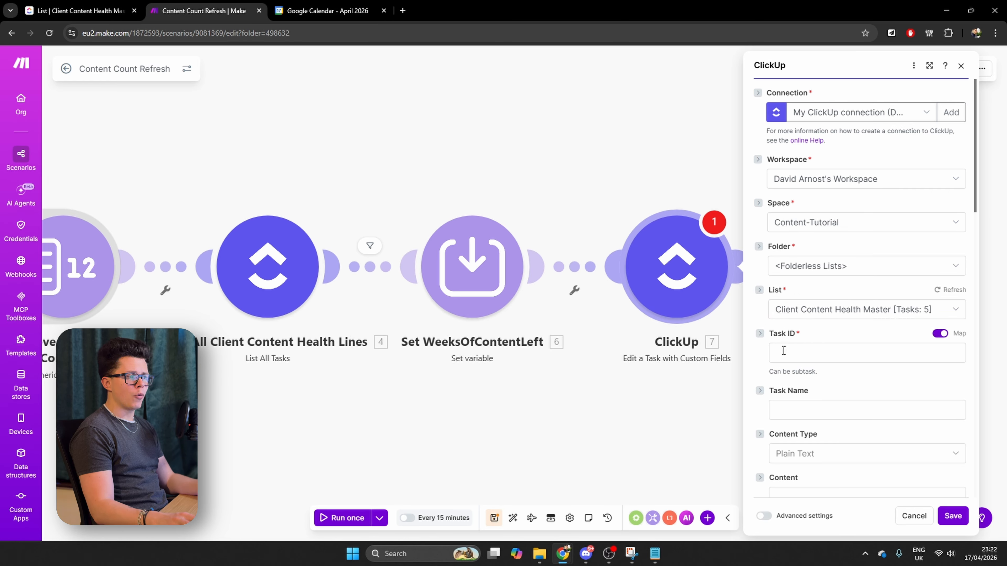
pyautogui.click(806, 350)
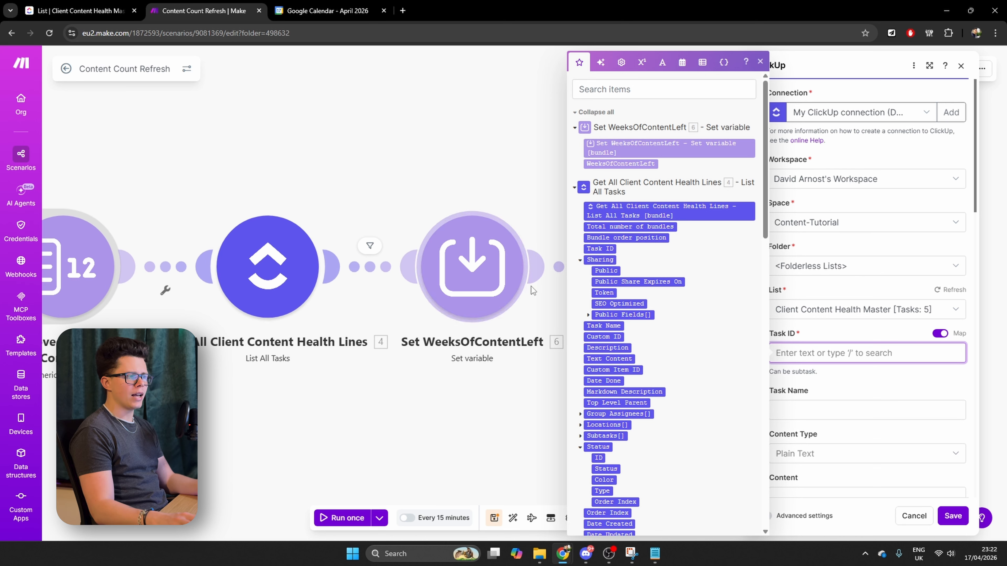
pyautogui.moveTo(601, 250); pyautogui.dragTo(833, 353)
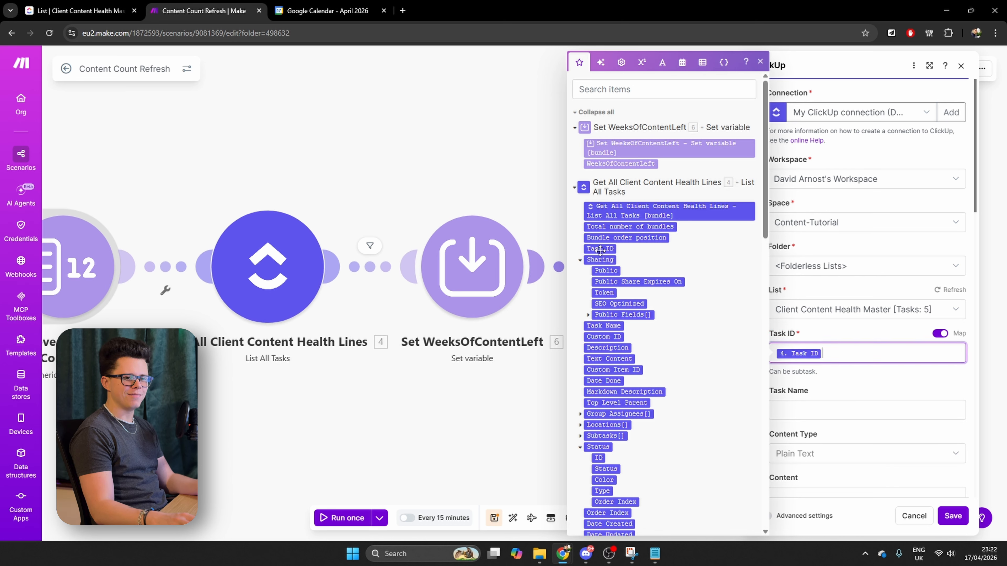
pyautogui.click(843, 373)
# Map the edit module's Weeks of Content Left custom field to the WeeksOfContentLeft variable
pyautogui.scroll(-15, 844, 374)
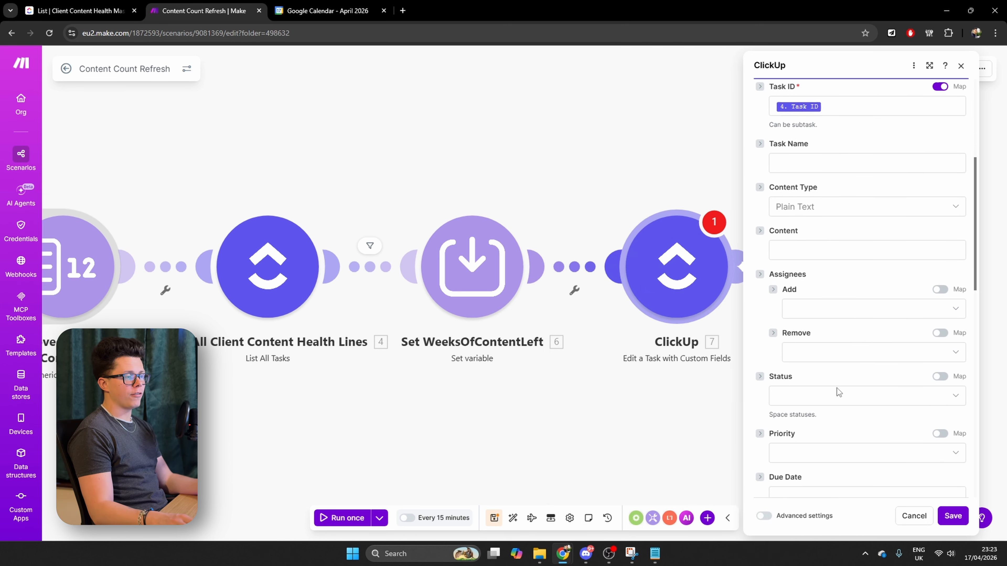
pyautogui.scroll(-4, 837, 391)
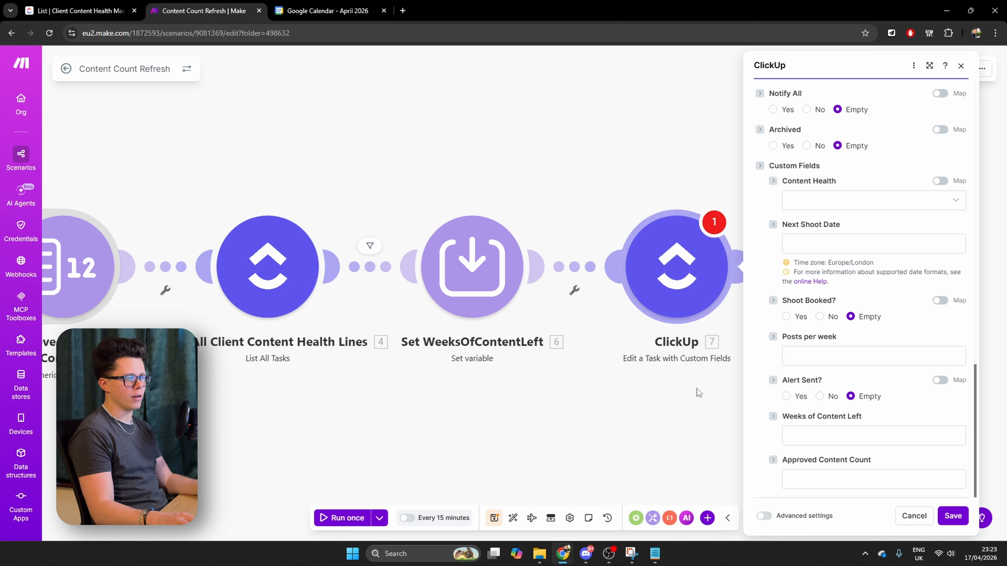
pyautogui.click(872, 435)
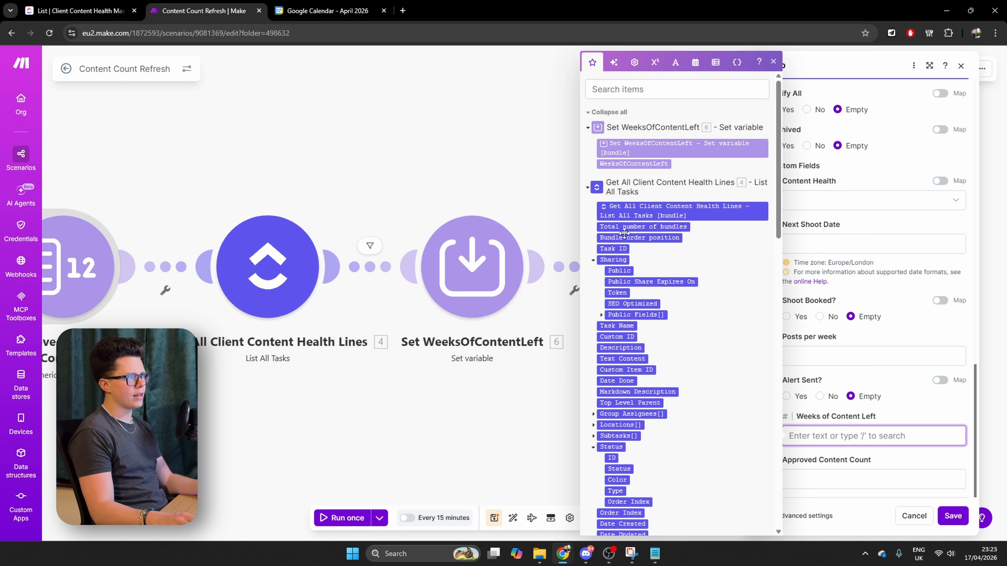
pyautogui.click(634, 164)
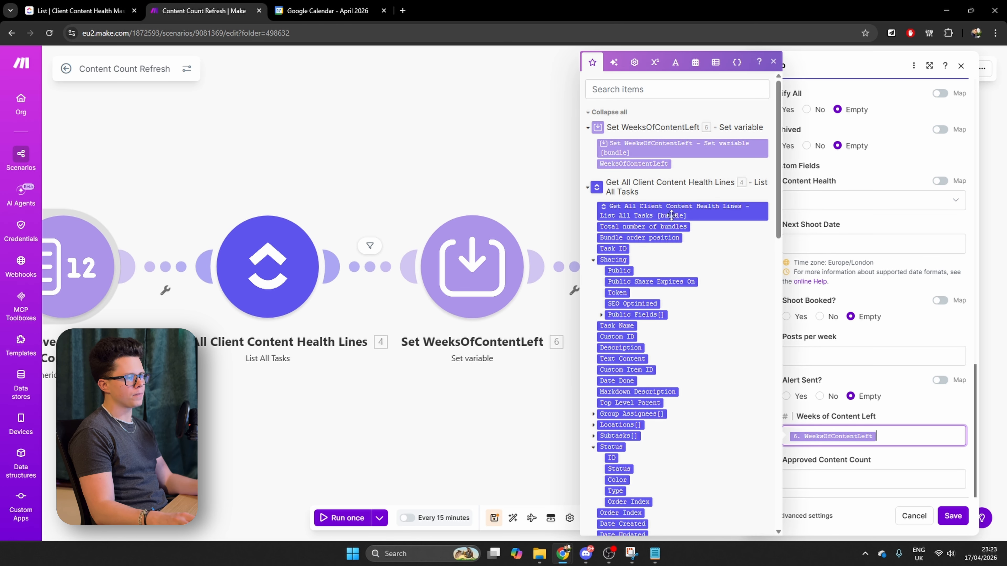
# Map the edit module's Approved Content Count field to the result of Count Approved & Prescheduled Content
pyautogui.click(852, 484)
pyautogui.scroll(-15, 691, 398)
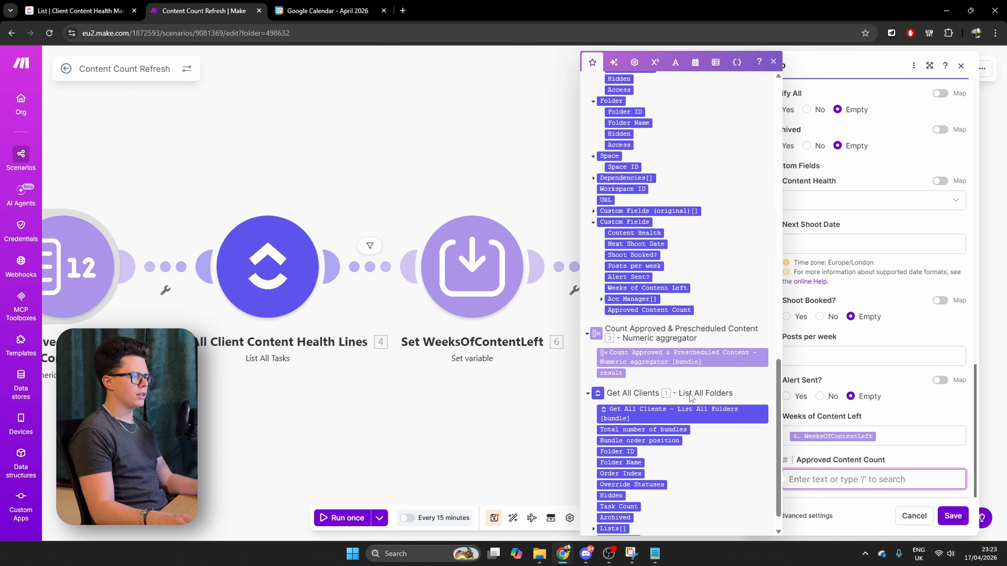
pyautogui.click(614, 345)
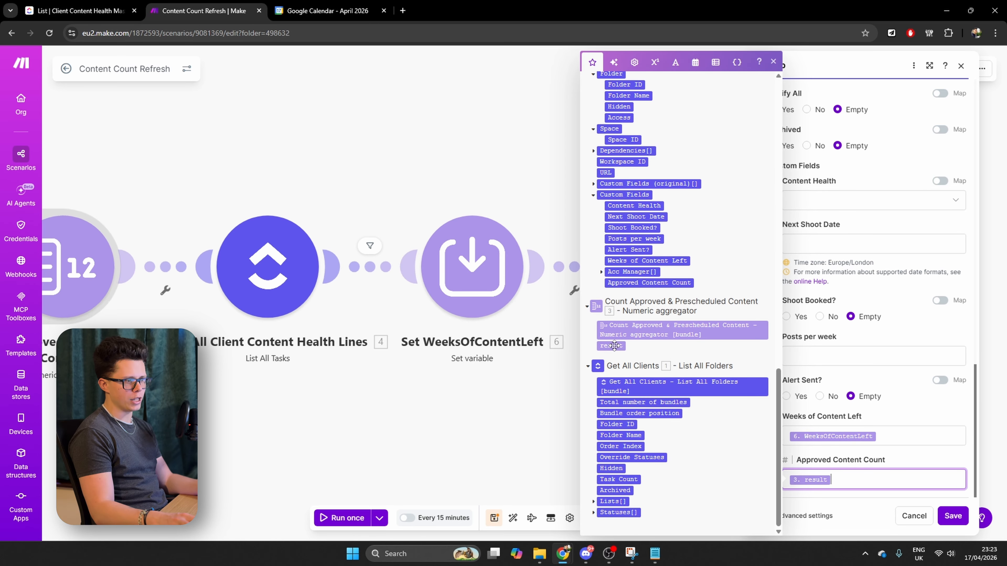
# Make Content Health a mapped field and begin its formula with an if returning "green" when WeeksOfContentLeft >=4
pyautogui.click(848, 226)
pyautogui.click(846, 206)
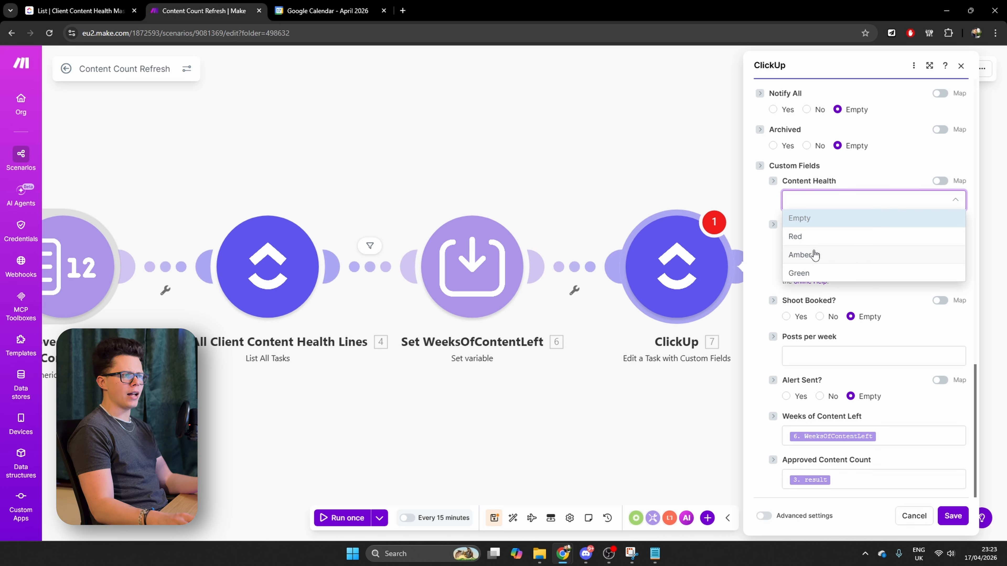
pyautogui.click(765, 207)
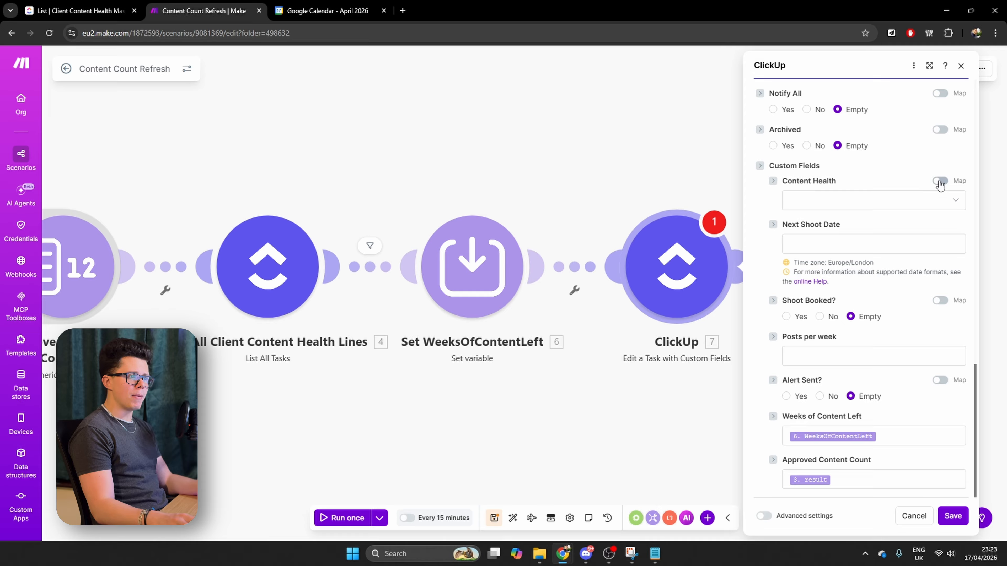
pyautogui.click(818, 199)
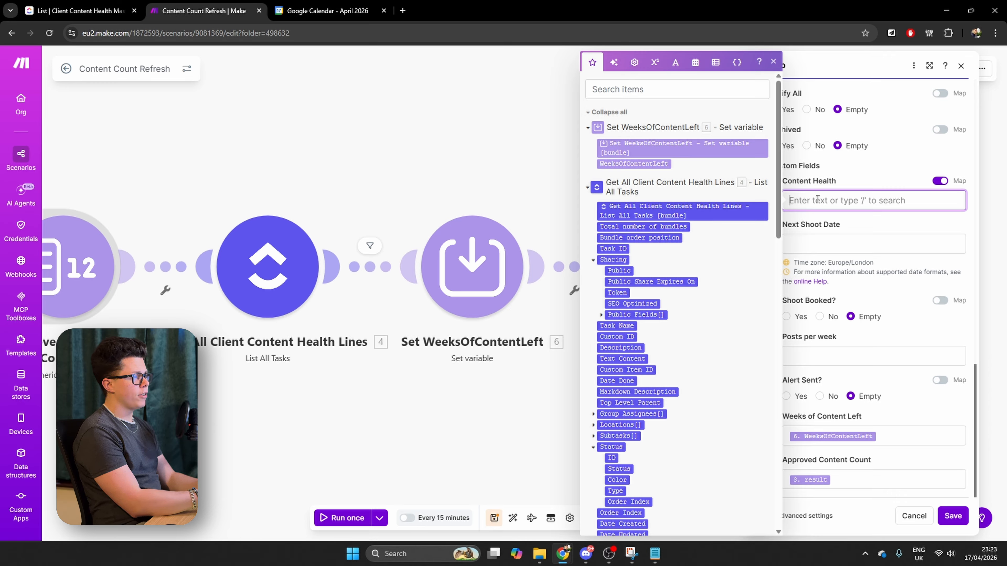
pyautogui.write('if(')
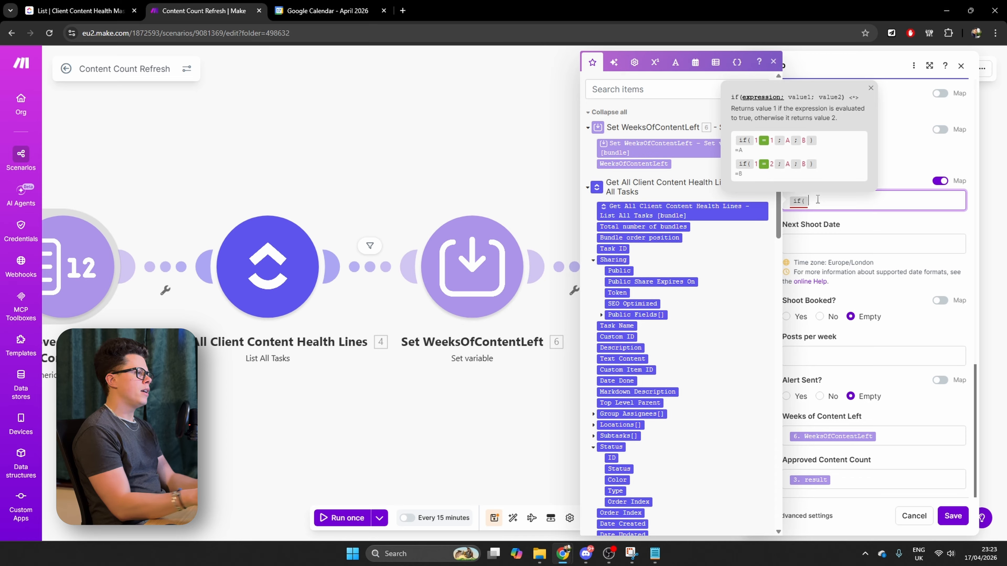
pyautogui.click(633, 163)
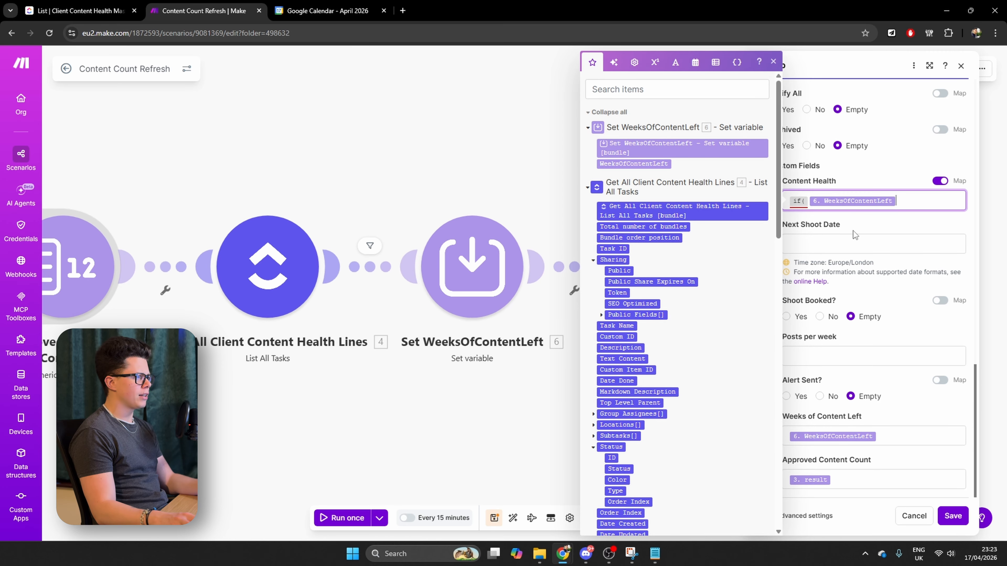
pyautogui.write('>')
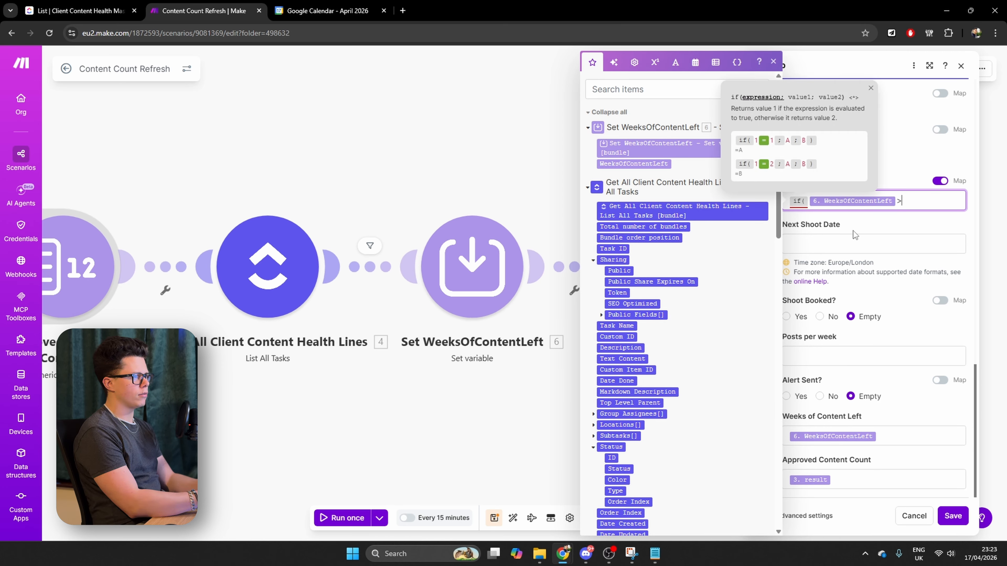
pyautogui.write('=4;"')
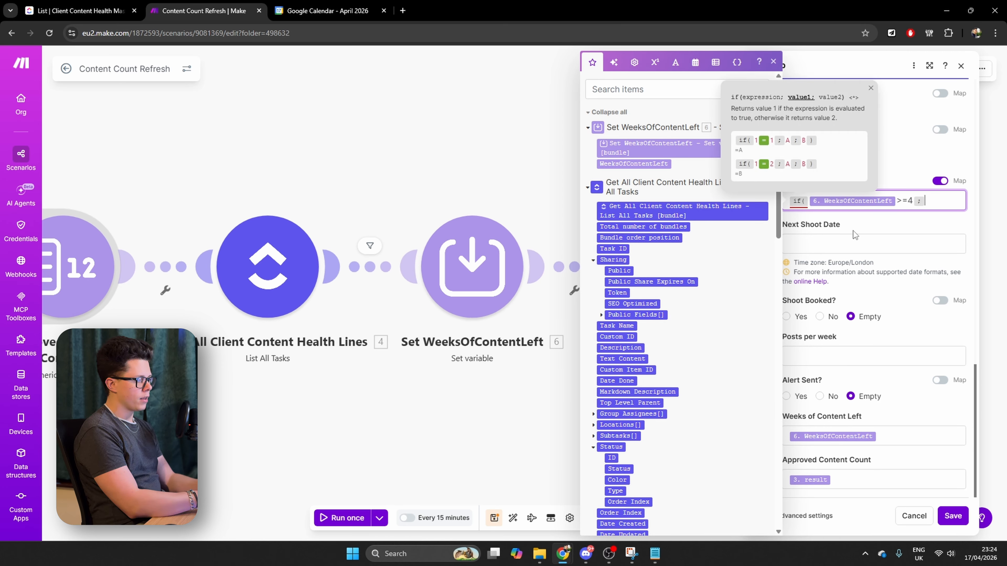
pyautogui.write('green')
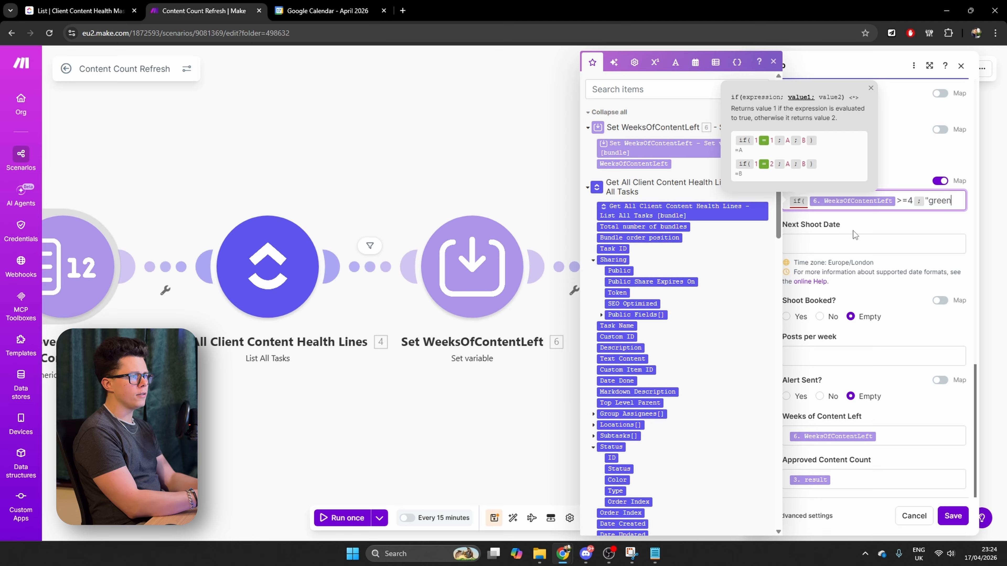
pyautogui.write('";')
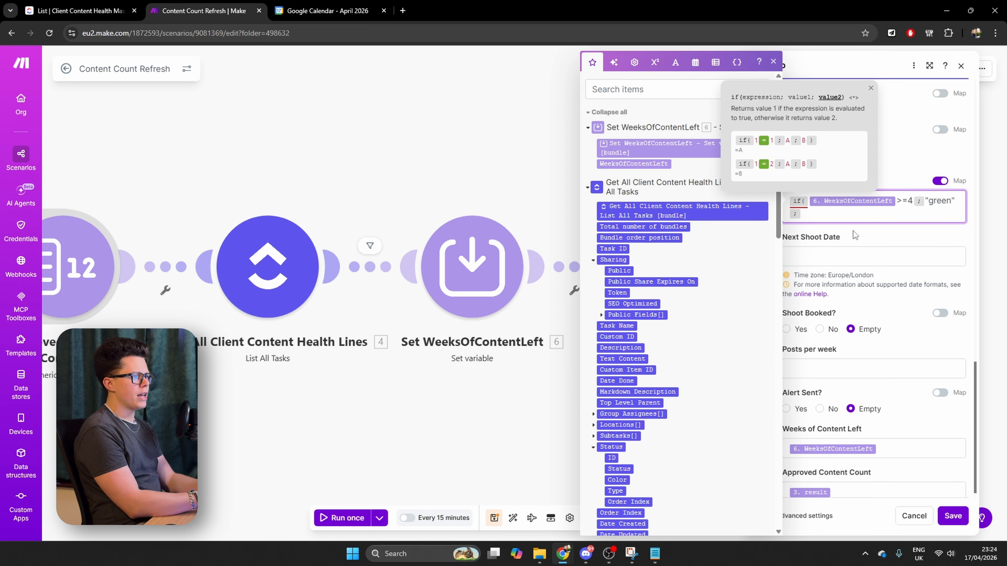
pyautogui.write('if(')
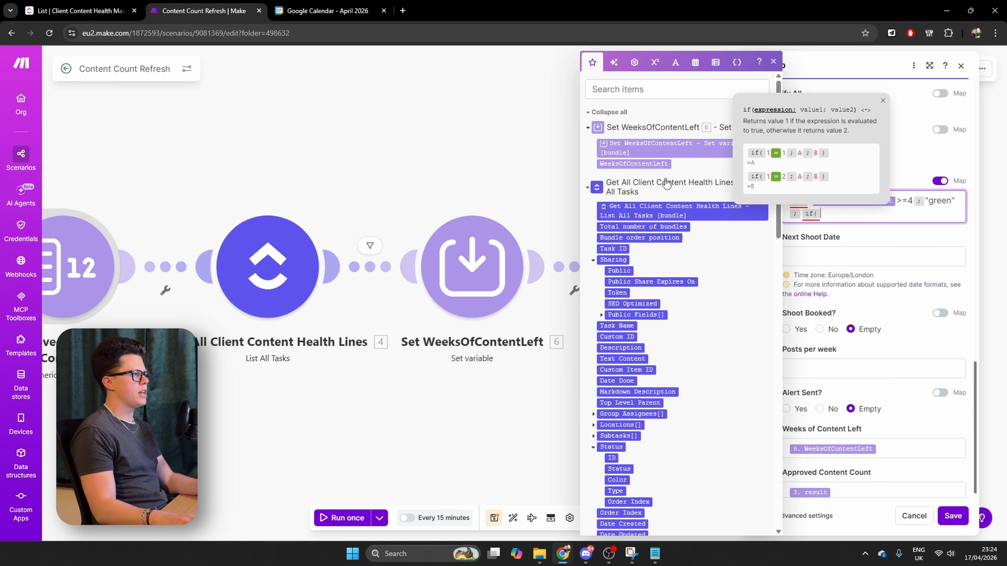
# Complete the Content Health formula with a nested if returning "amber" when WeeksOfContentLeft >=2 and "red" otherwise
pyautogui.click(651, 164)
pyautogui.write('>=')
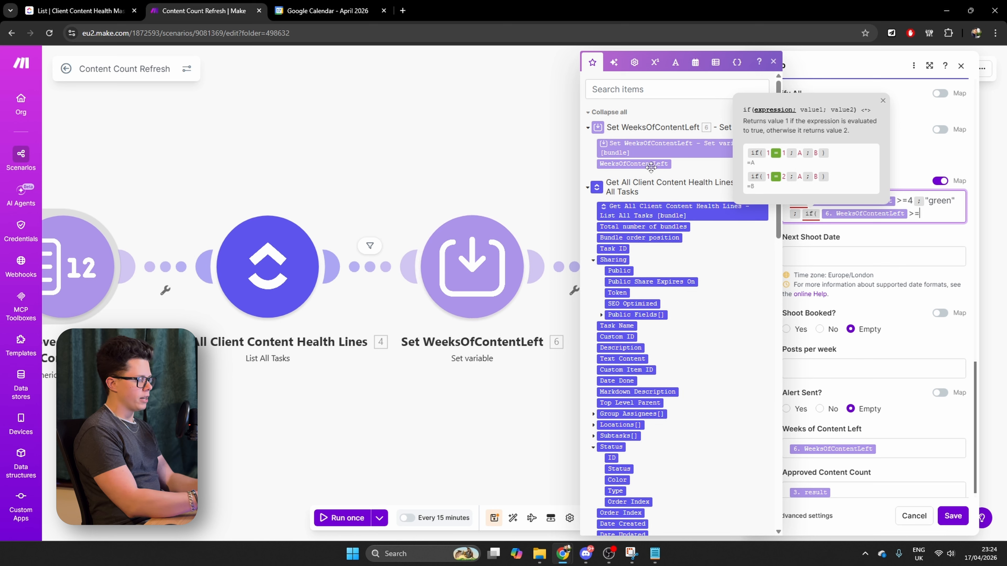
pyautogui.write('2;"')
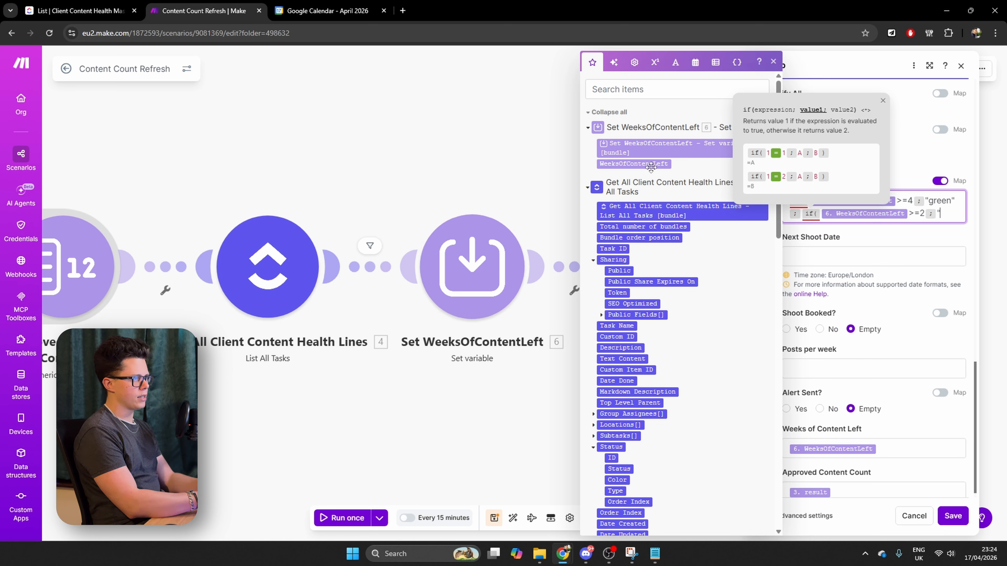
pyautogui.write('amber"')
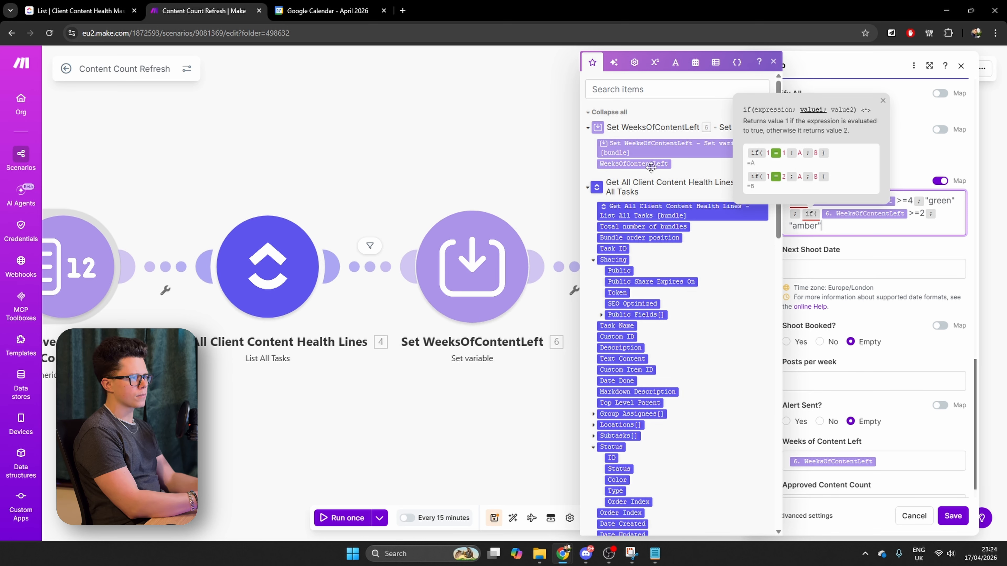
pyautogui.write(';')
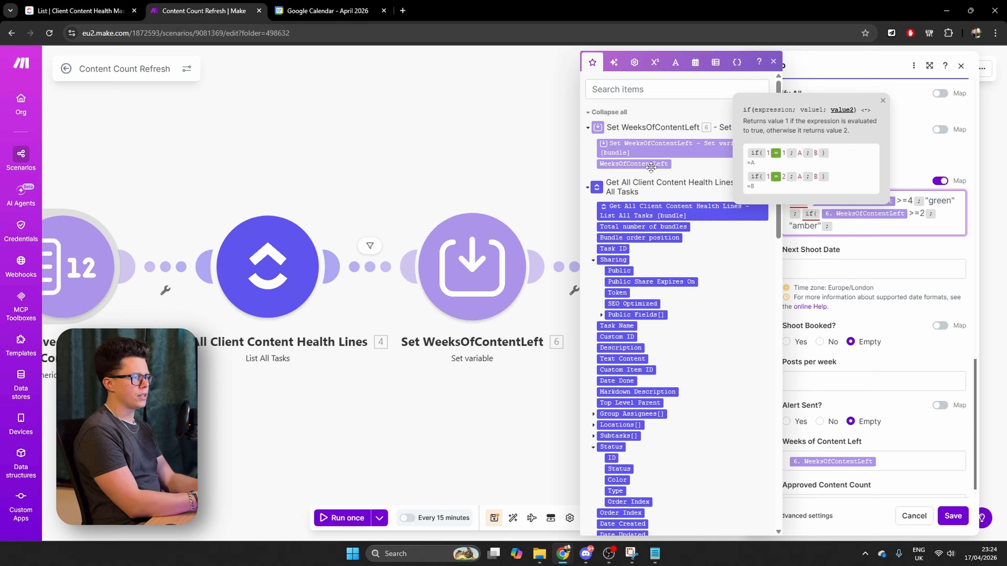
pyautogui.write('"red"))')
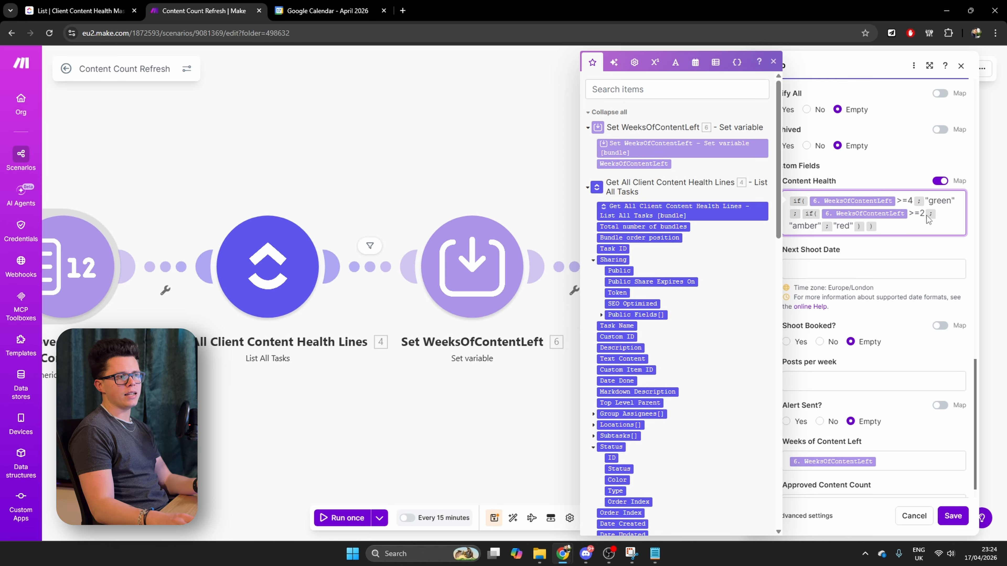
pyautogui.click(928, 201)
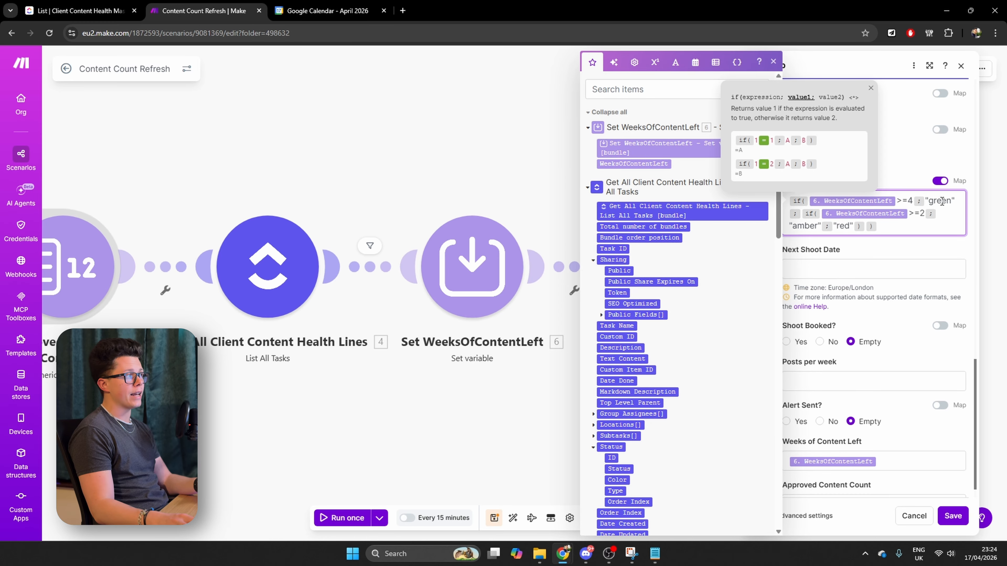
# Switch to ClickUp and examine the Content Health dropdown options and their order for the Apple task in Client Content Health Master
pyautogui.click(79, 11)
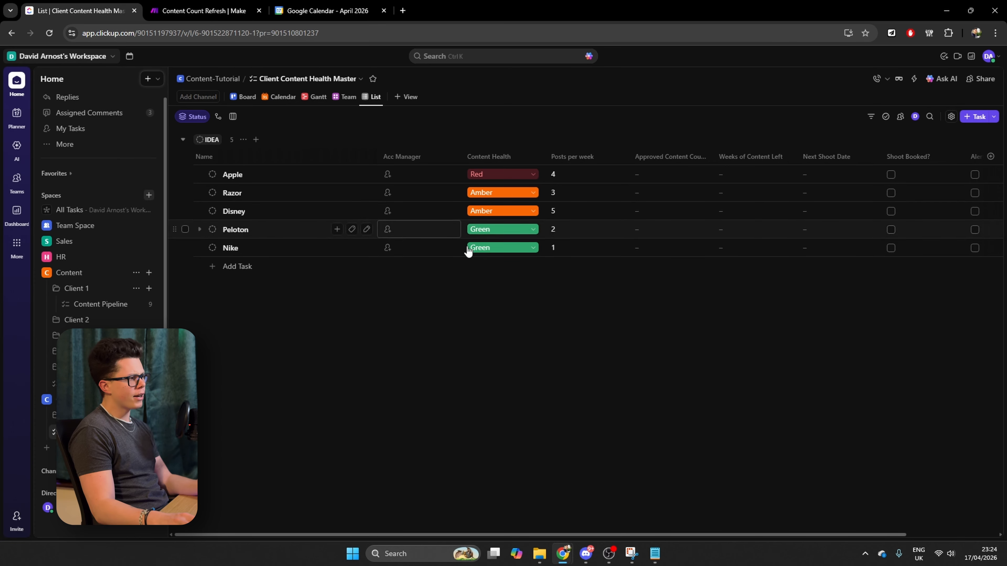
pyautogui.click(519, 175)
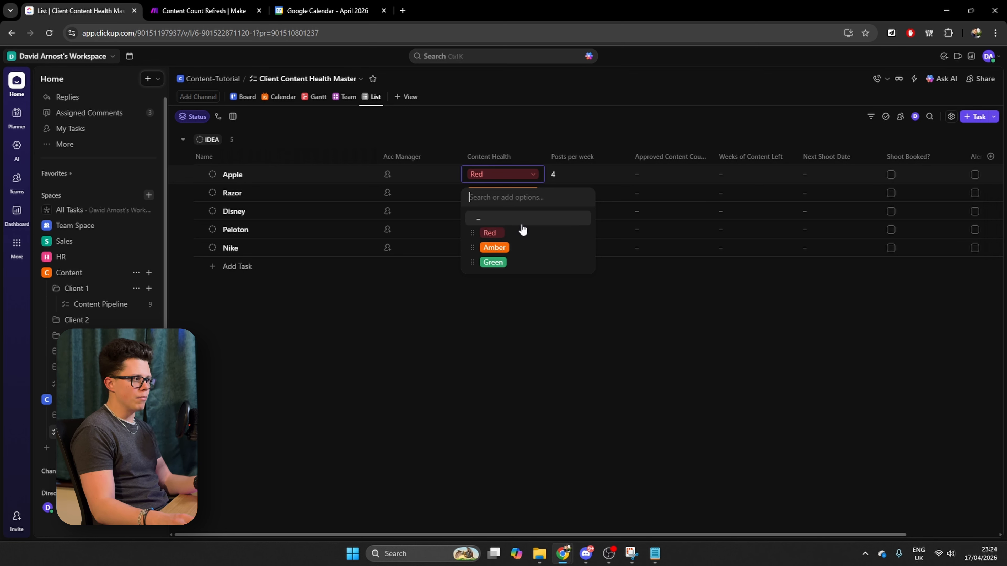
pyautogui.click(450, 343)
pyautogui.click(527, 175)
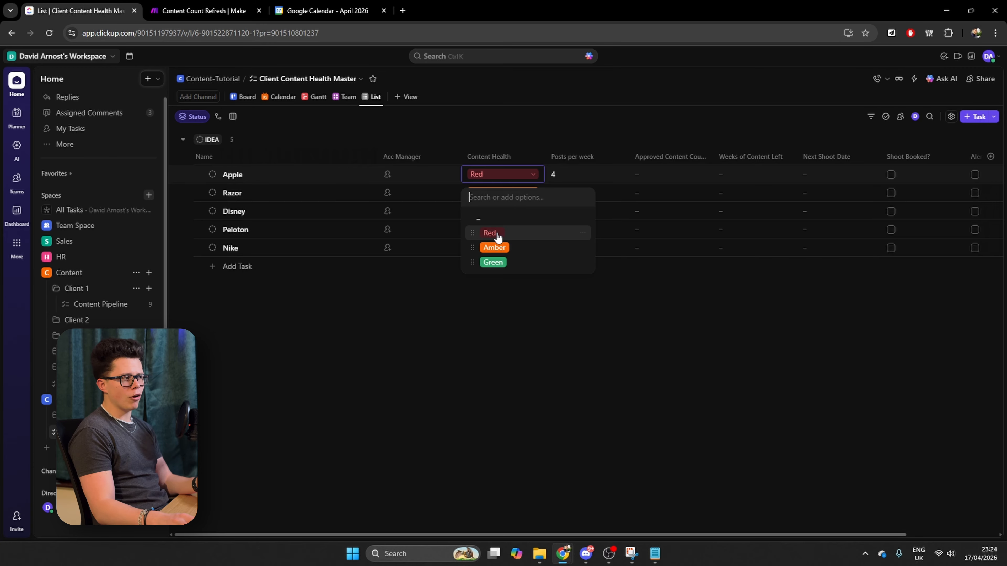
pyautogui.moveTo(472, 233)
pyautogui.mouseDown()
pyautogui.moveTo(482, 262)
pyautogui.moveTo(474, 232)
pyautogui.mouseUp()
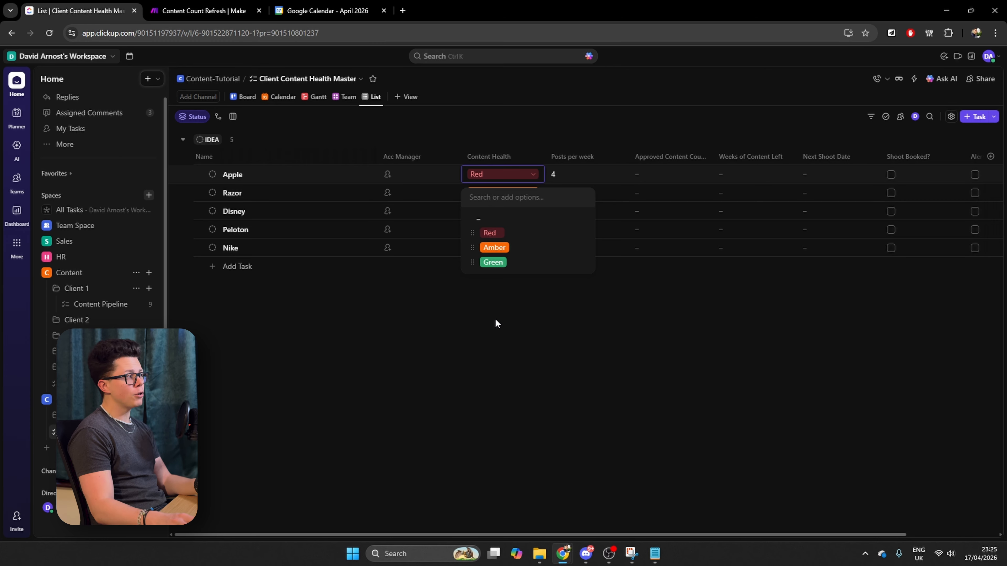
pyautogui.click(461, 319)
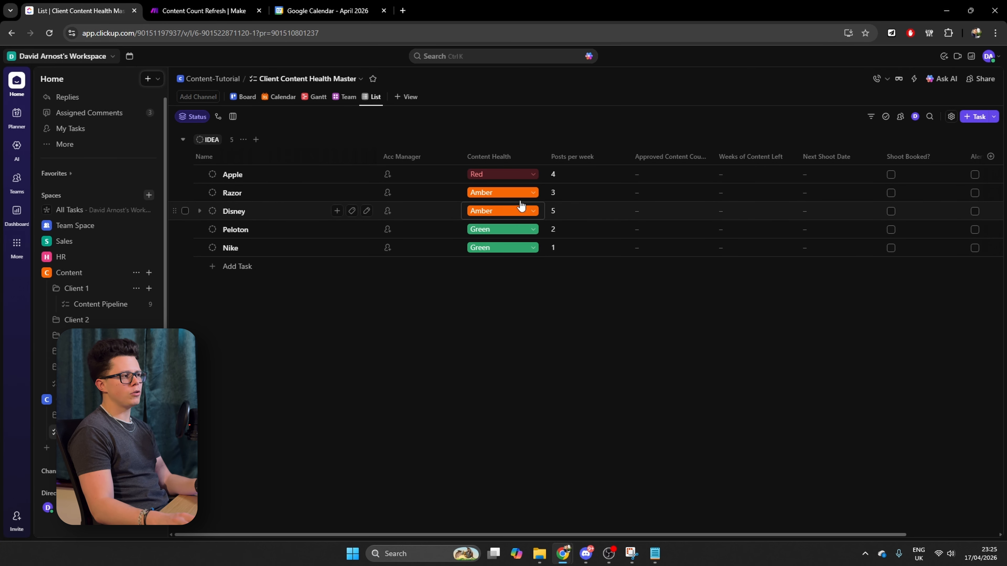
pyautogui.click(532, 179)
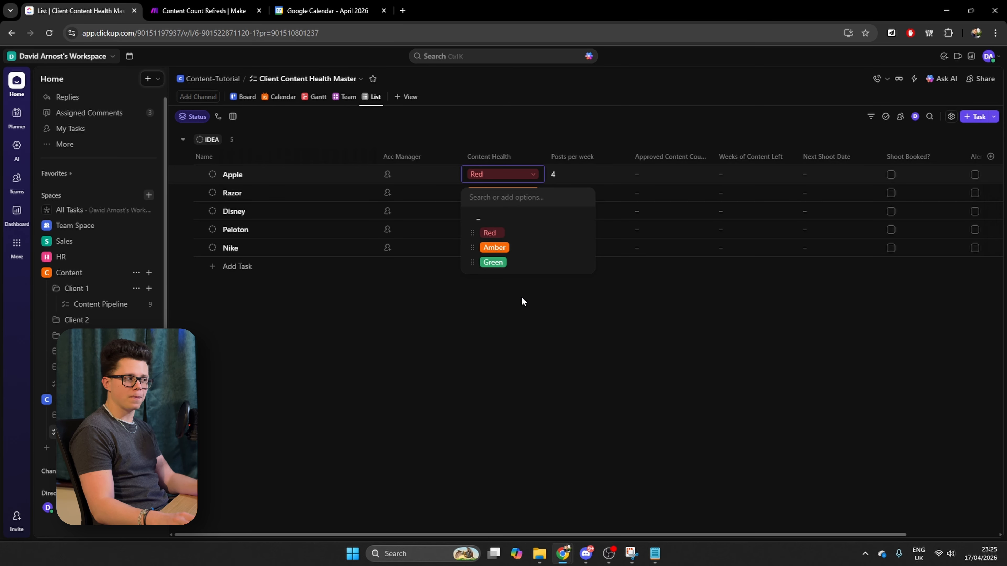
pyautogui.click(450, 328)
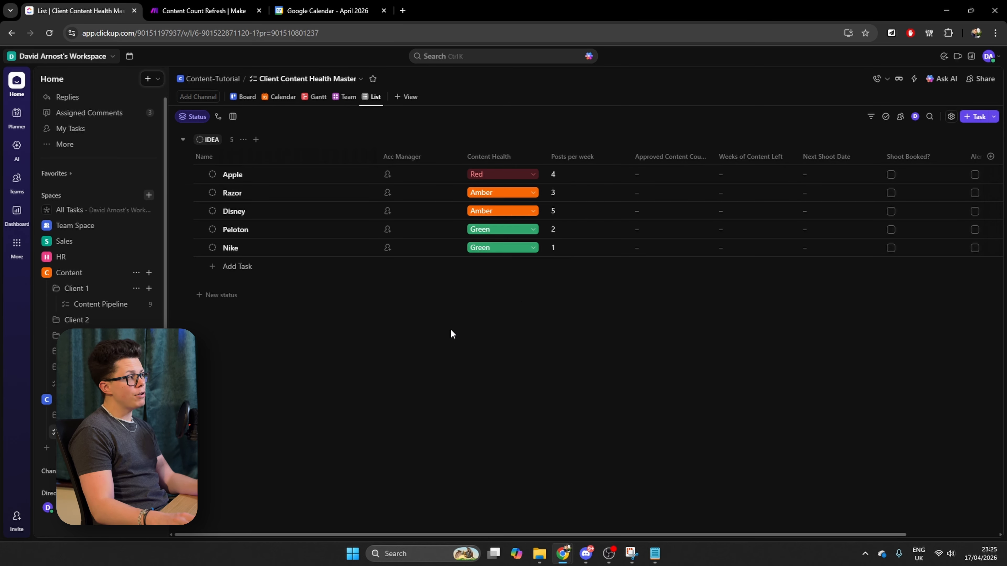
# Return to Make, save the edit module and the scenario, and run the scenario once
pyautogui.click(233, 12)
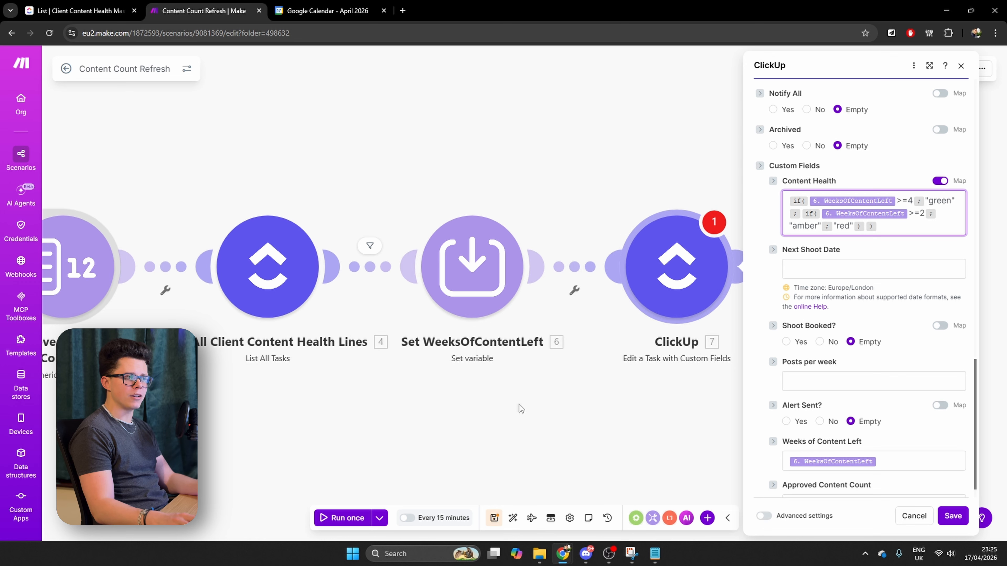
pyautogui.click(955, 520)
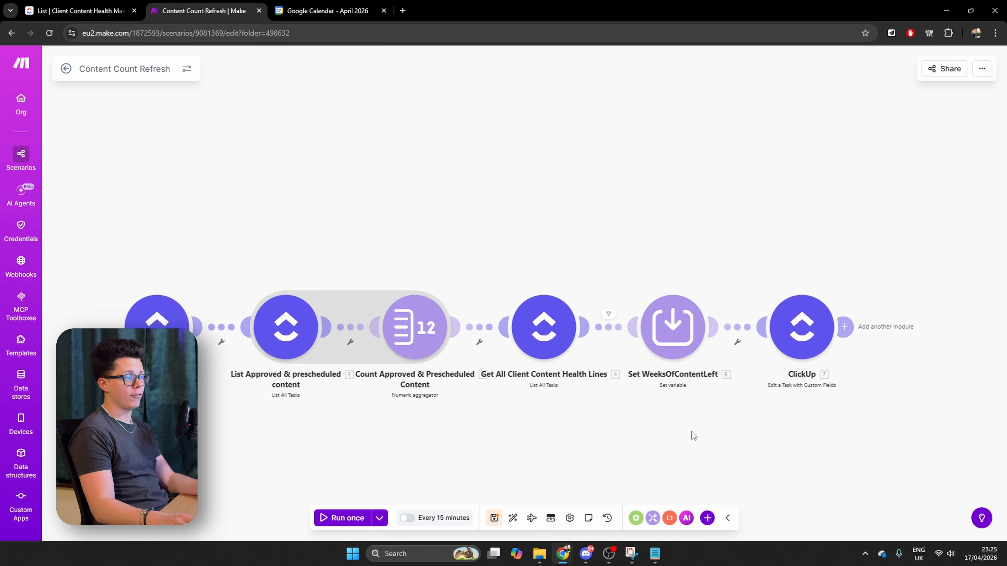
pyautogui.click(492, 518)
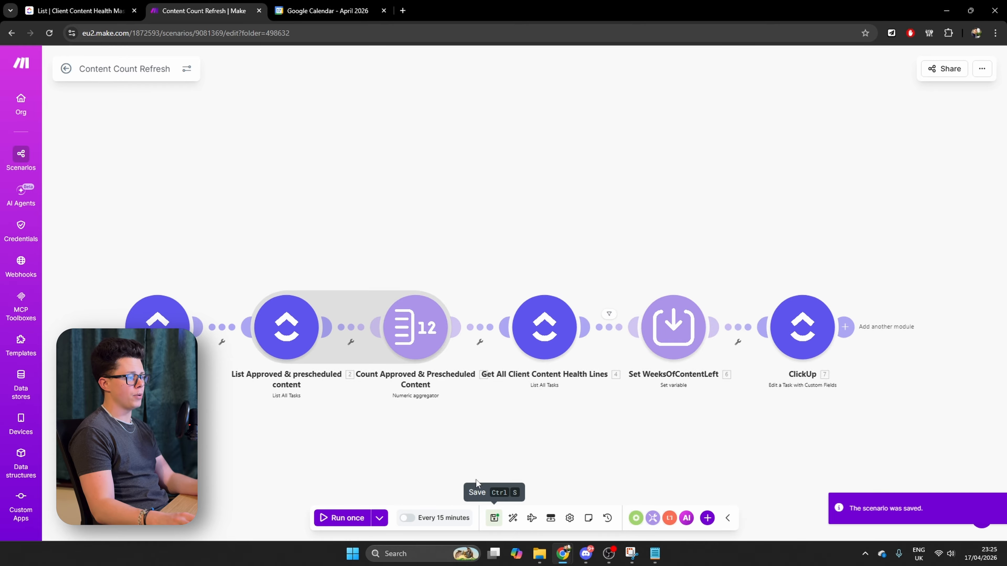
pyautogui.click(340, 518)
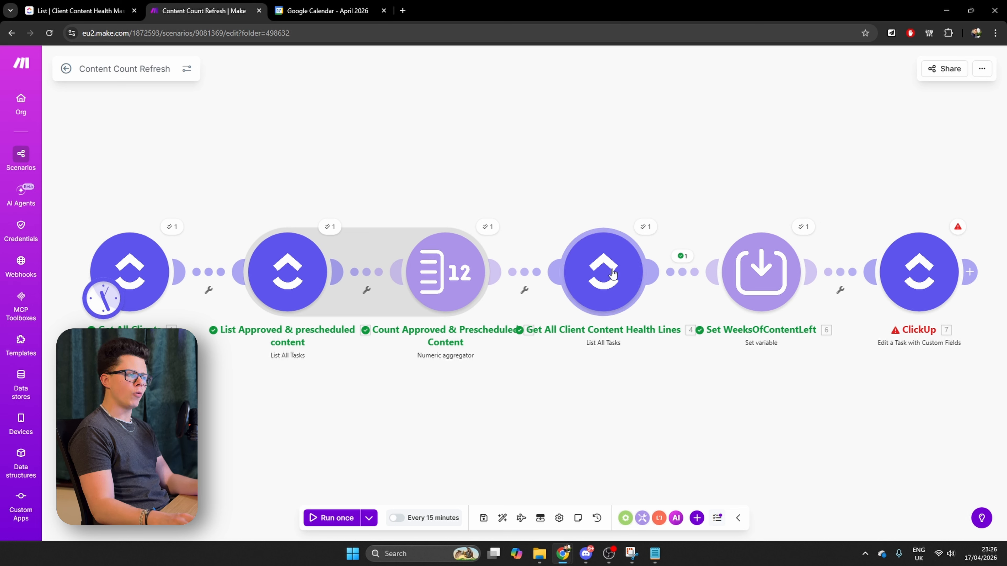
# Open the output of Get All Client Content Health Lines and expand the first bundle's original custom fields
pyautogui.click(647, 228)
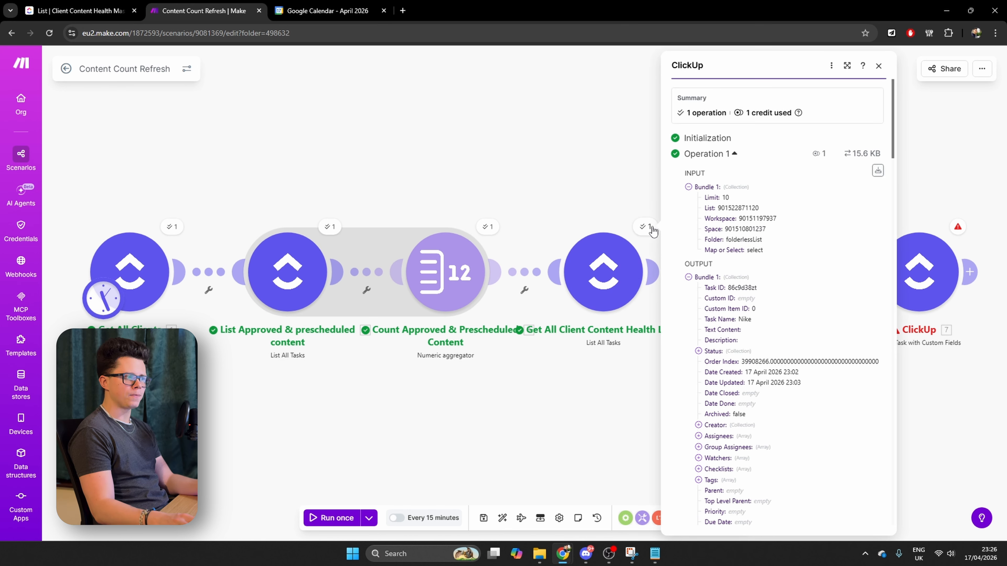
pyautogui.click(689, 276)
pyautogui.click(688, 288)
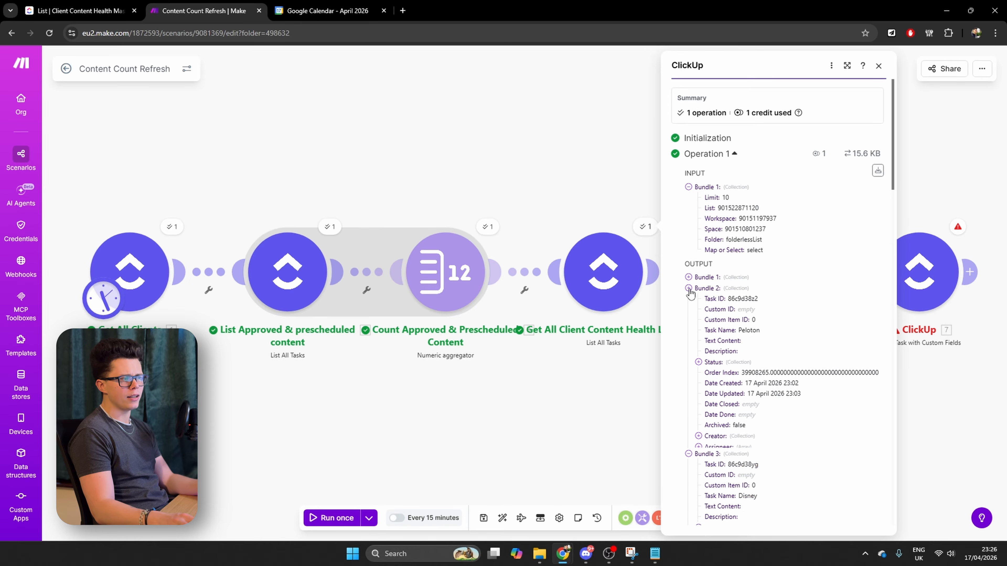
pyautogui.click(690, 300)
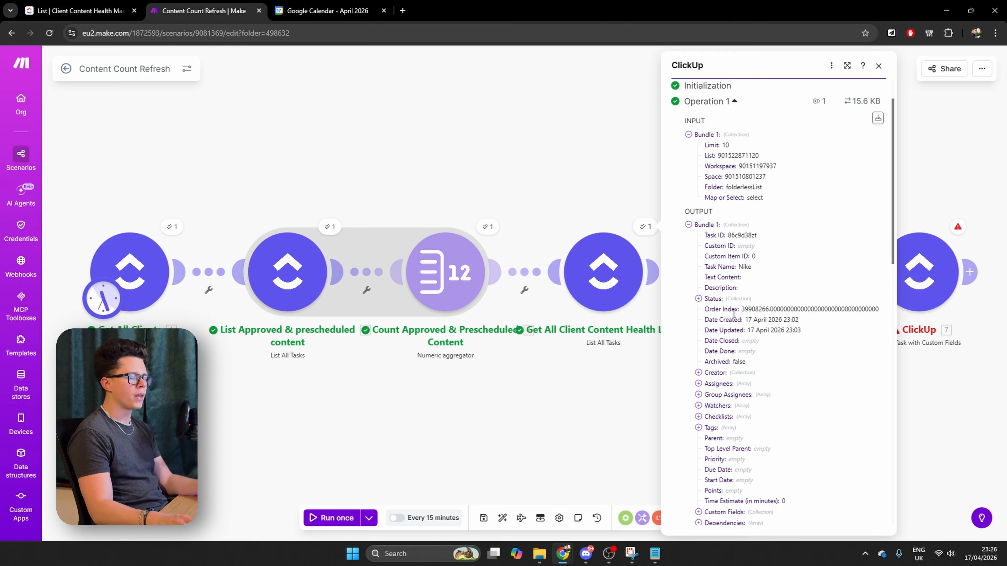
pyautogui.scroll(-7, 732, 297)
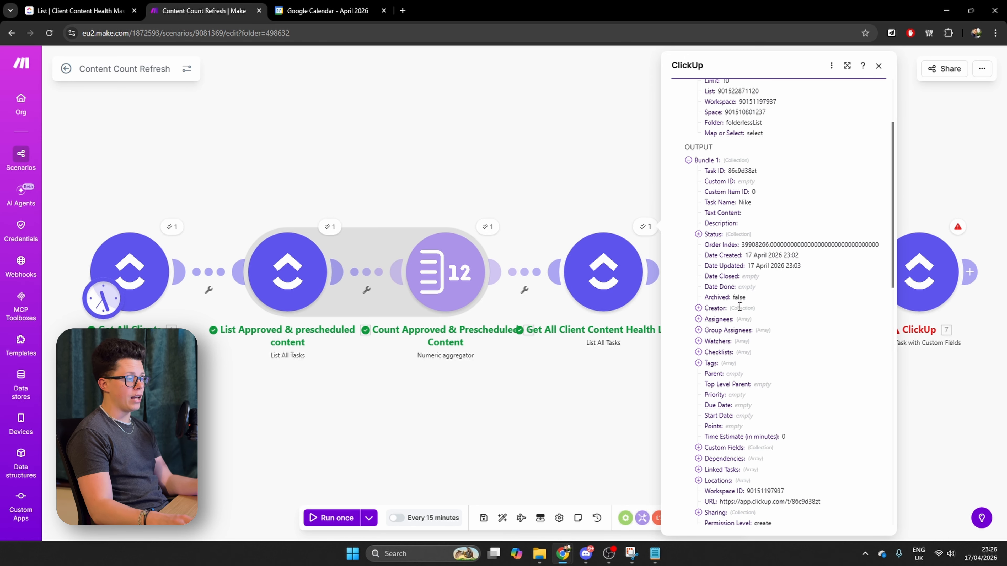
pyautogui.scroll(-1, 742, 317)
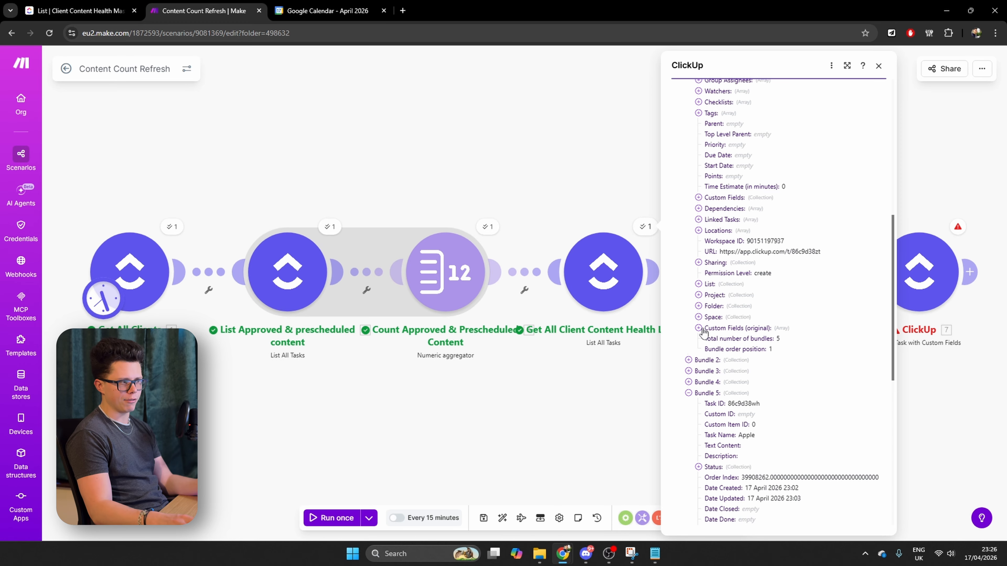
pyautogui.click(699, 329)
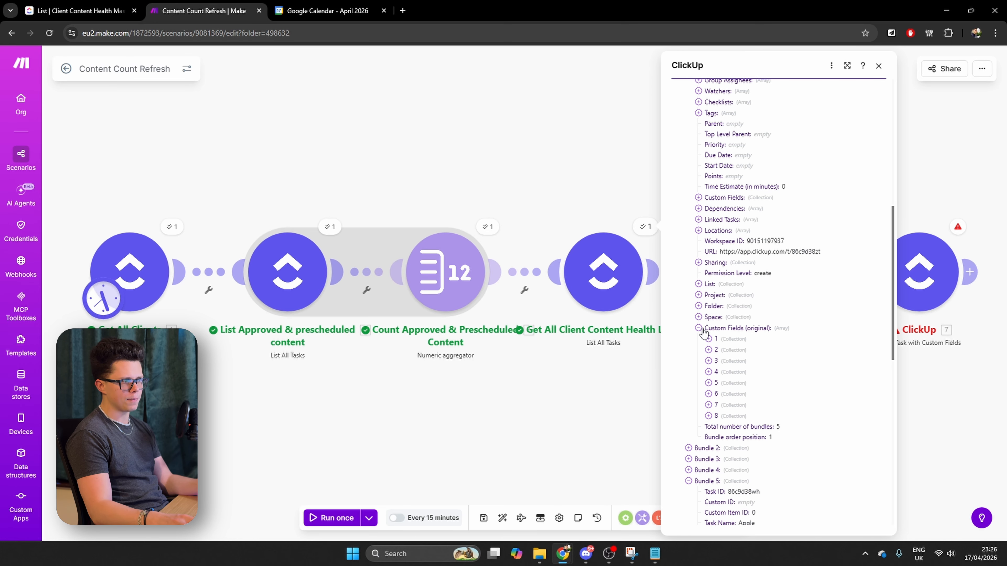
# Look through the original custom field collections to find the Content Health entry
pyautogui.click(709, 350)
pyautogui.click(708, 350)
pyautogui.click(709, 372)
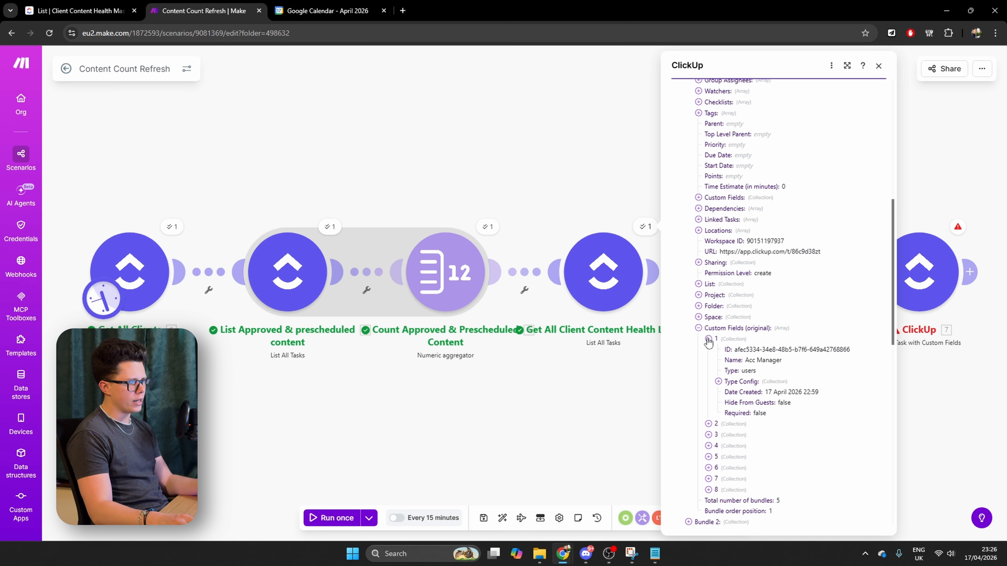
pyautogui.click(710, 372)
pyautogui.click(708, 361)
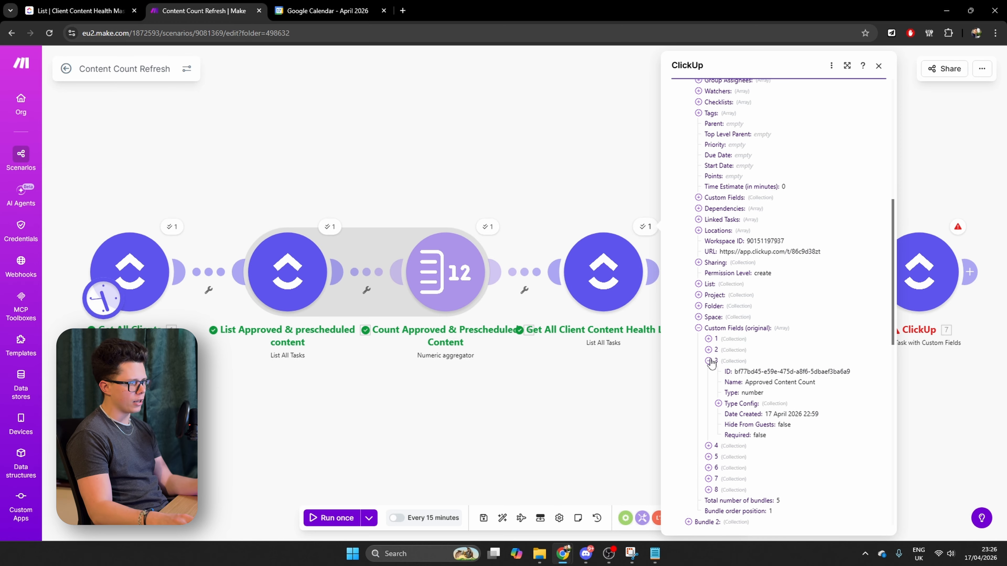
pyautogui.click(709, 361)
pyautogui.click(709, 372)
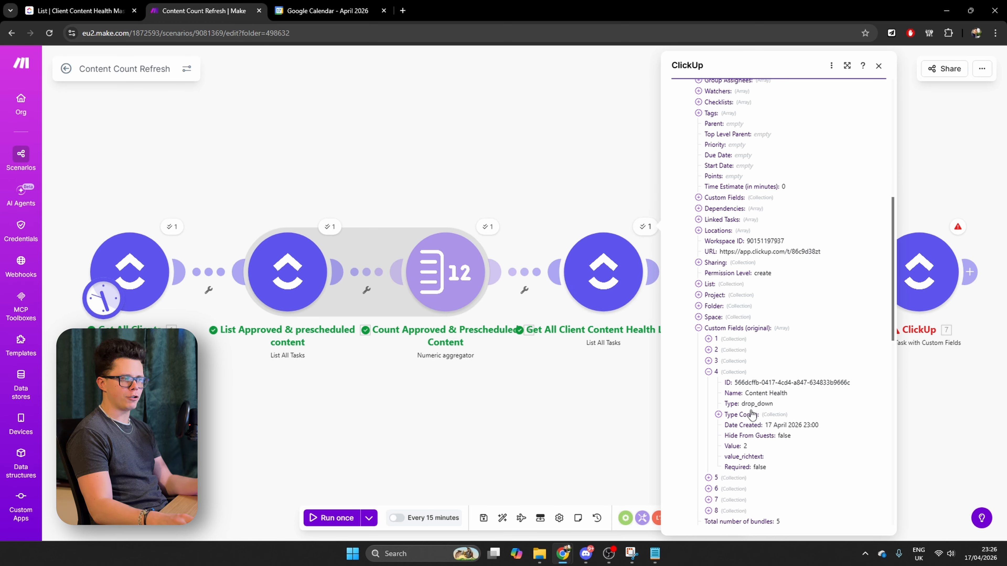
# Expand Content Health's type config options and examine the IDs of Red, Amber and Green
pyautogui.click(718, 416)
pyautogui.click(728, 437)
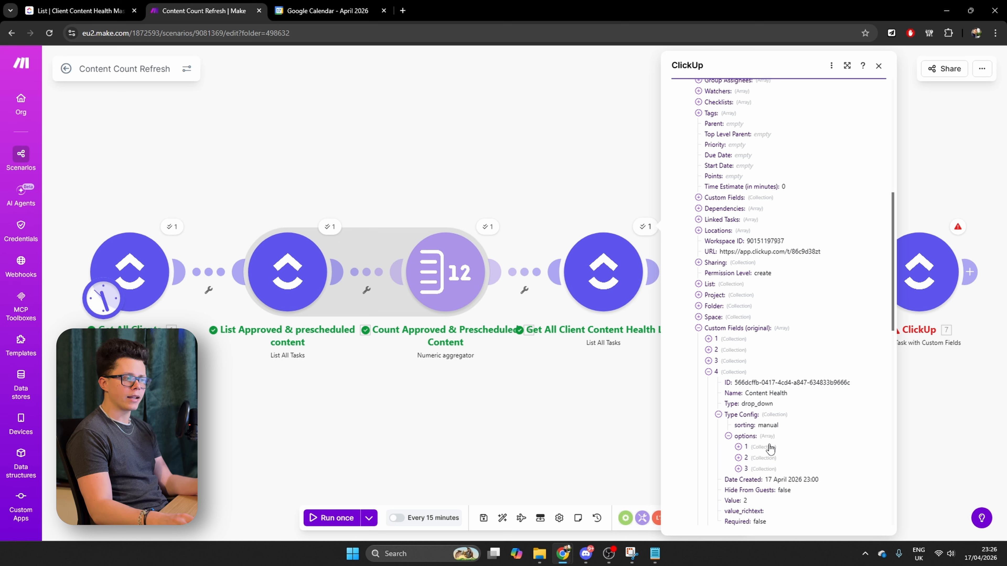
pyautogui.click(738, 447)
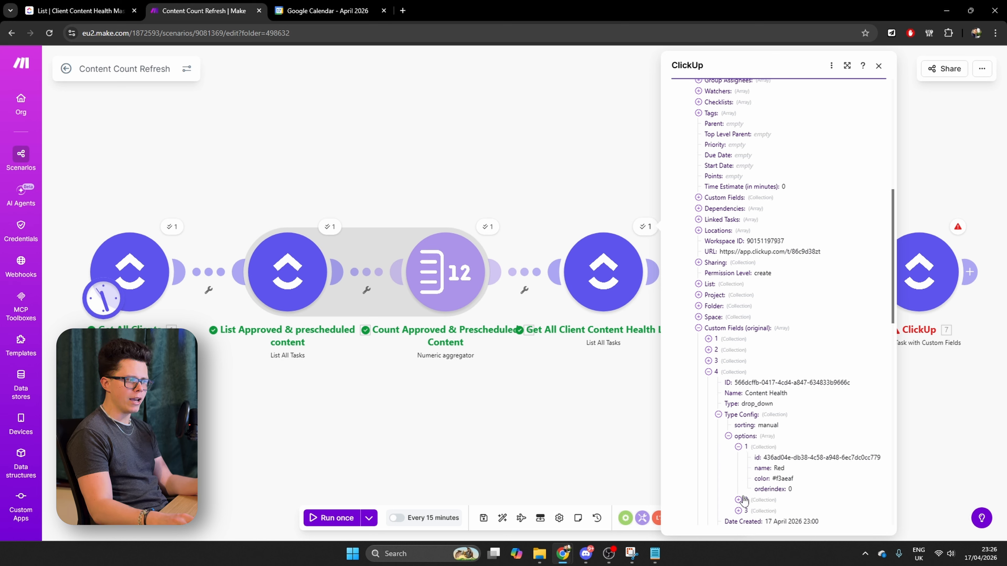
pyautogui.click(741, 500)
pyautogui.scroll(-1, 744, 500)
pyautogui.click(739, 501)
pyautogui.scroll(-1, 739, 502)
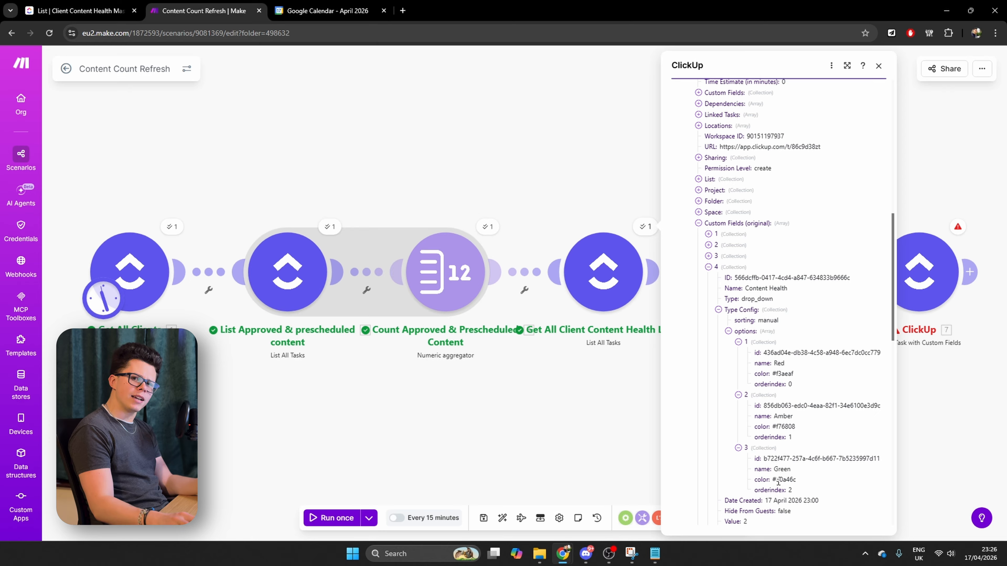
pyautogui.moveTo(765, 460); pyautogui.dragTo(808, 461)
pyautogui.click(857, 462)
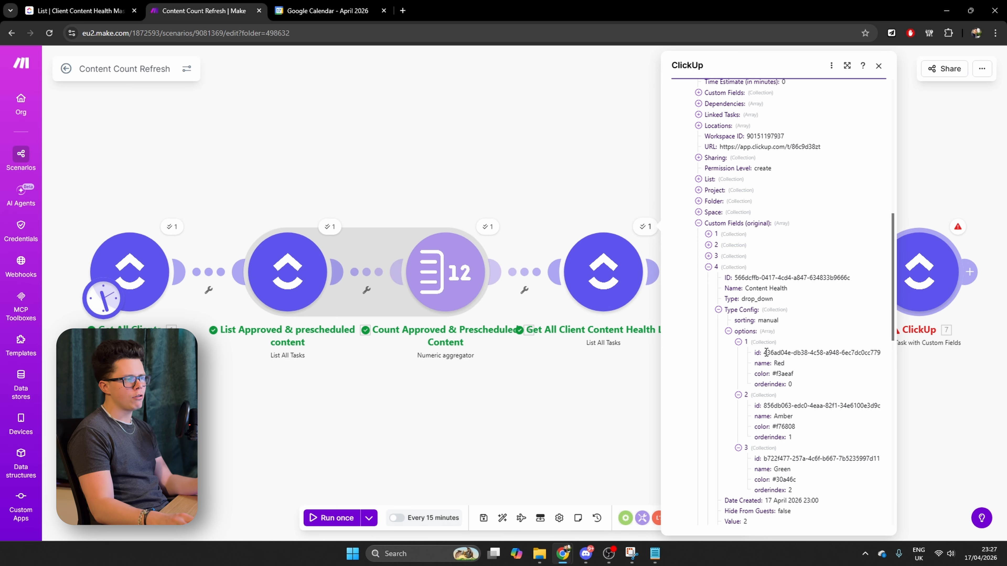
# Replace "red" in the Content Health formula with the Red option's ID, 436ad04e-db38-4c58-a948-6ec7dc0cc779, and save the edit module
pyautogui.moveTo(772, 353); pyautogui.dragTo(883, 357)
pyautogui.hotkey('ctrl', 'c')
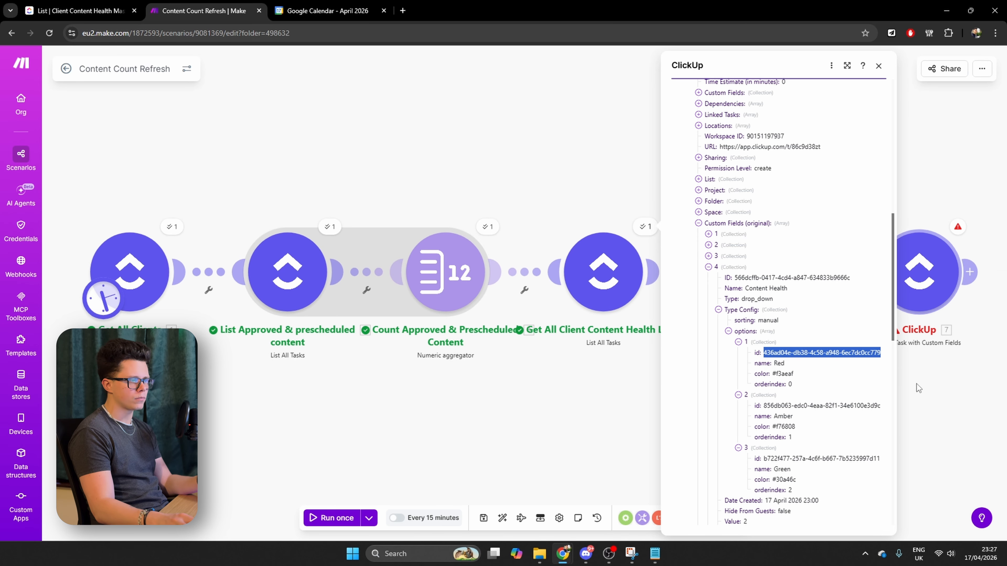
pyautogui.click(918, 291)
pyautogui.scroll(-10, 774, 368)
pyautogui.click(844, 201)
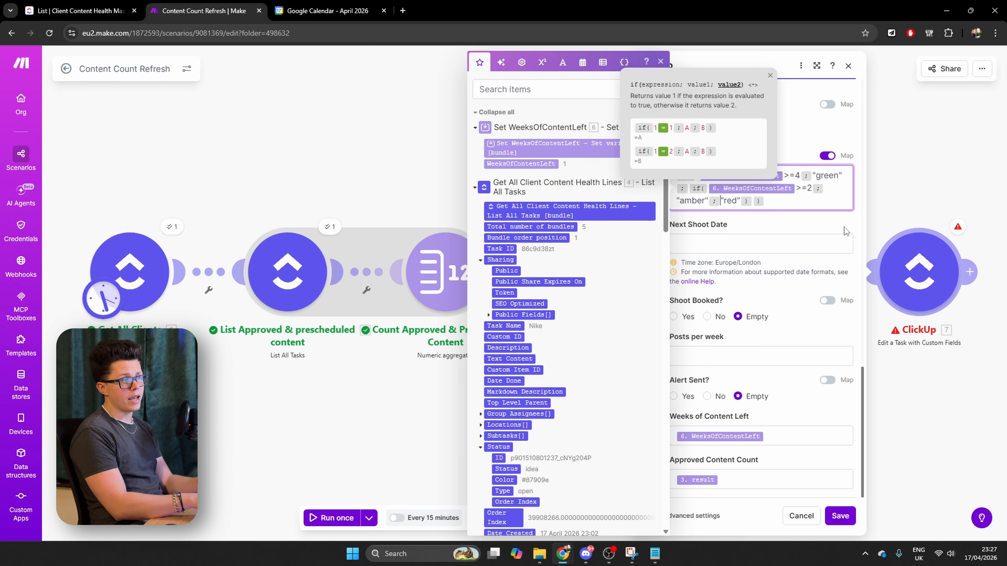
pyautogui.press('BackSpace')
pyautogui.press('BackSpace')
pyautogui.press('BackSpace')
pyautogui.press('BackSpace')
pyautogui.press('BackSpace')
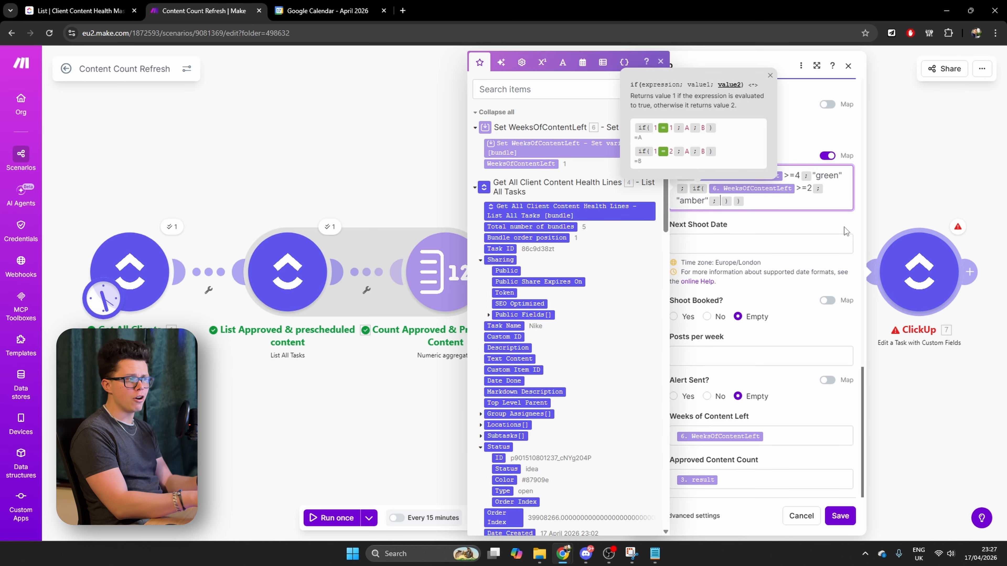
pyautogui.hotkey('ctrl', 'v')
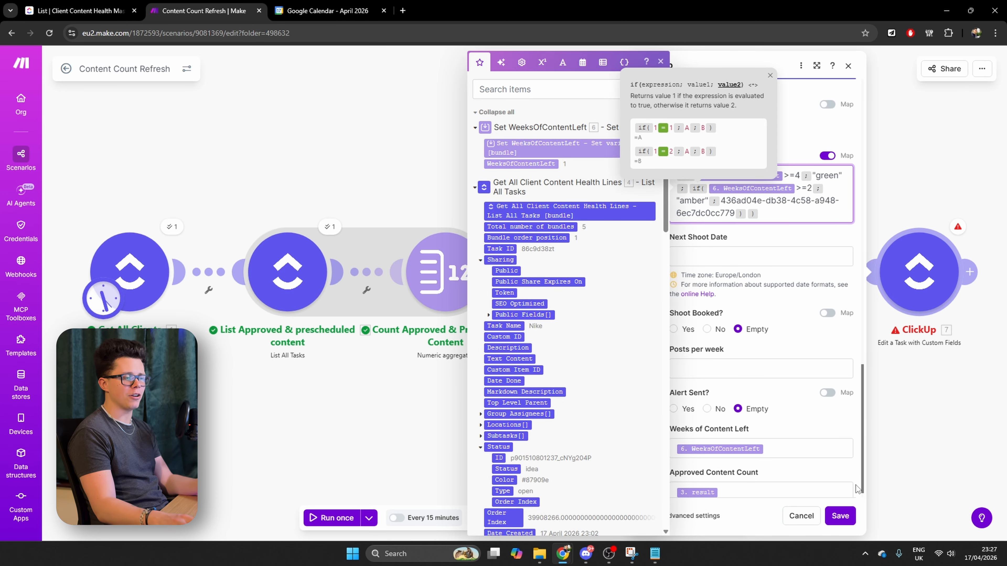
pyautogui.click(848, 517)
pyautogui.click(840, 516)
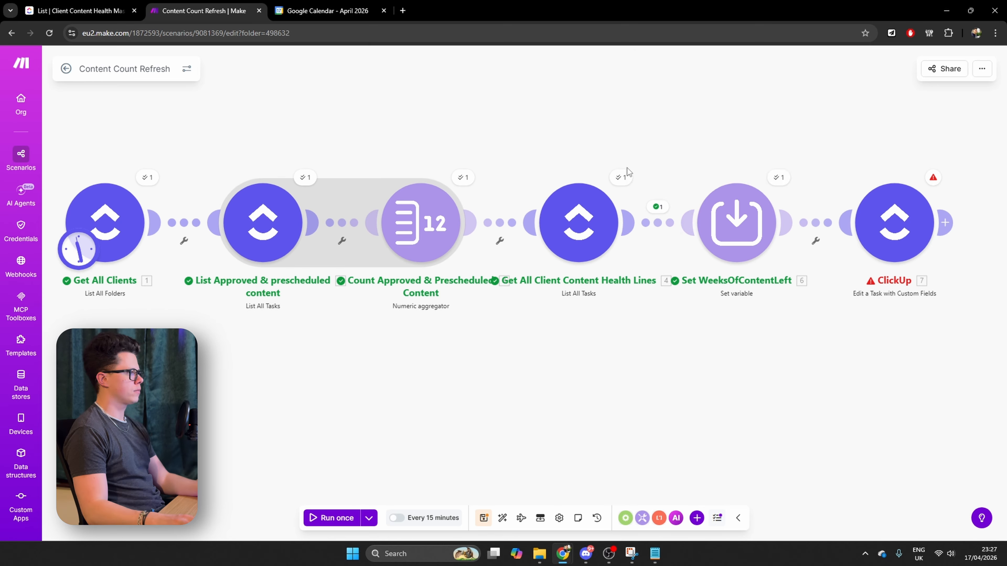
# Copy the Amber option's ID from Content Health's options in the Get All Client Content Health Lines output
pyautogui.click(620, 177)
pyautogui.scroll(-8, 701, 365)
pyautogui.click(674, 276)
pyautogui.click(684, 319)
pyautogui.click(694, 362)
pyautogui.click(704, 384)
pyautogui.click(713, 406)
pyautogui.moveTo(738, 416); pyautogui.dragTo(856, 417)
# Replace "amber" in the Content Health formula with the Amber option's ID, 856db063-edc0-4eaa-82f1-34e6100e3d9c, and save the edit module
pyautogui.click(925, 216)
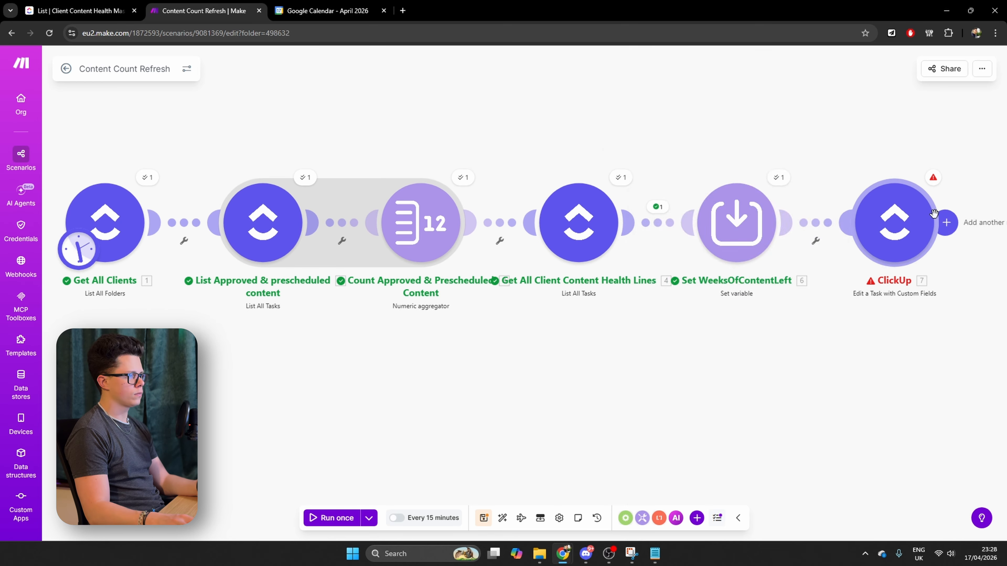
pyautogui.scroll(-15, 715, 344)
pyautogui.doubleClick(667, 233)
pyautogui.write('856db063-edc0-4eaa-82f1-34e6100e3d9c')
pyautogui.press('Delete')
pyautogui.click(656, 233)
pyautogui.press('BackSpace')
pyautogui.click(813, 523)
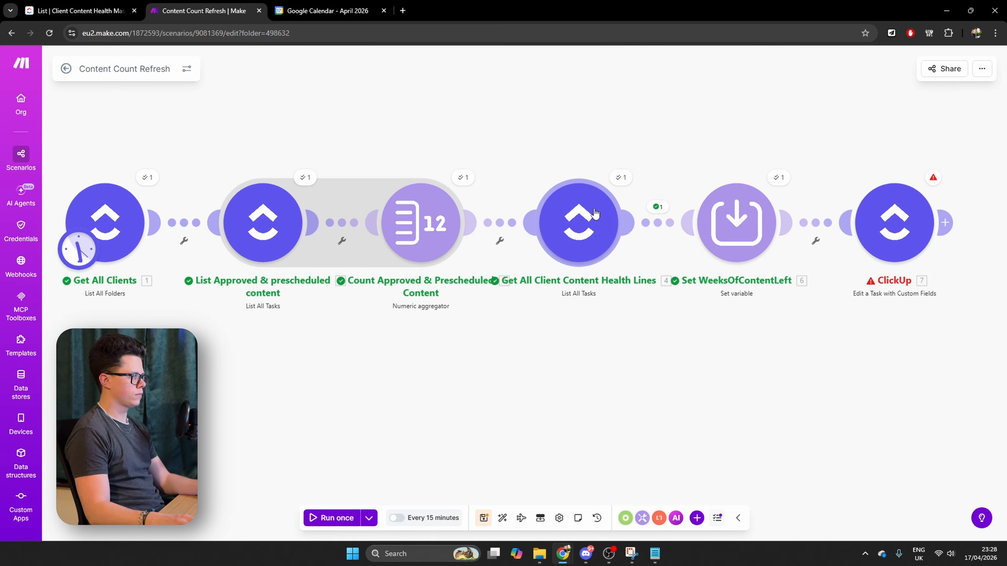
# Copy the Green option's ID from Content Health's options in the Get All Client Content Health Lines output
pyautogui.click(621, 177)
pyautogui.scroll(-10, 713, 357)
pyautogui.click(684, 392)
pyautogui.click(694, 436)
pyautogui.click(703, 457)
pyautogui.click(713, 467)
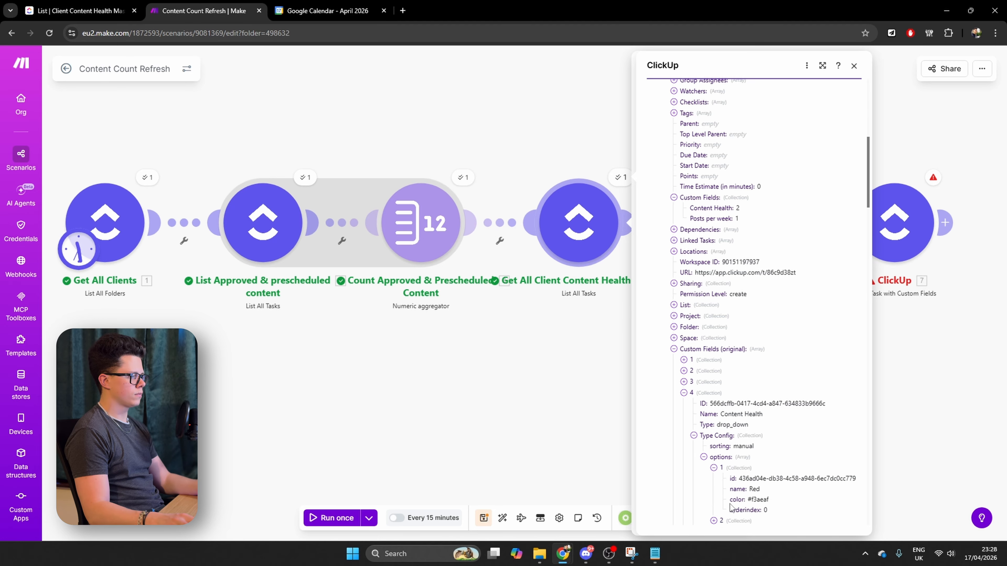
pyautogui.scroll(-2, 733, 492)
pyautogui.click(713, 427)
pyautogui.moveTo(738, 438); pyautogui.dragTo(856, 438)
# Replace "green" in the Content Health formula with the Green option's ID, b722f477-257a-4c6f-b667-7b5235997d11, and save the edit module
pyautogui.click(915, 238)
pyautogui.scroll(-15, 731, 340)
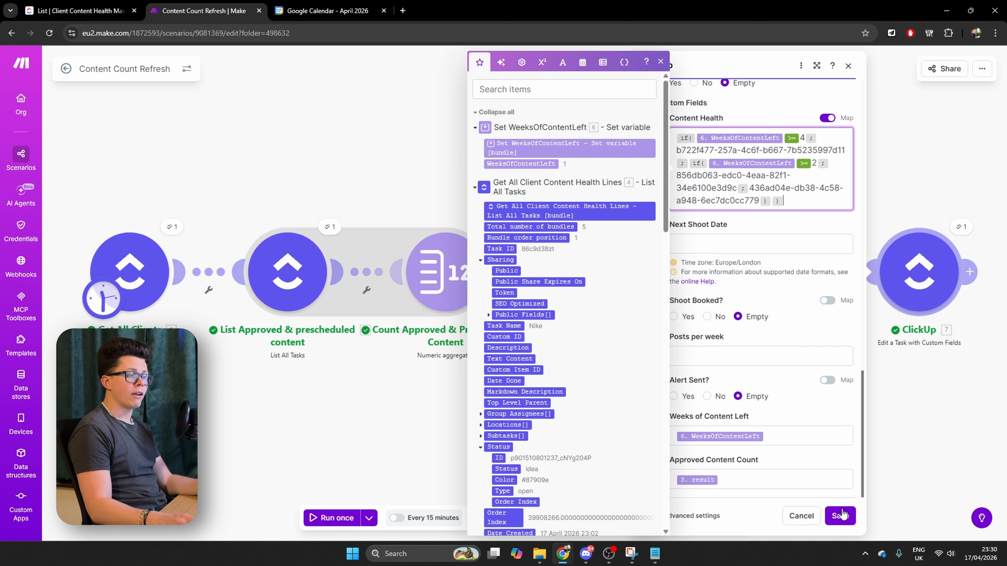
pyautogui.click(841, 515)
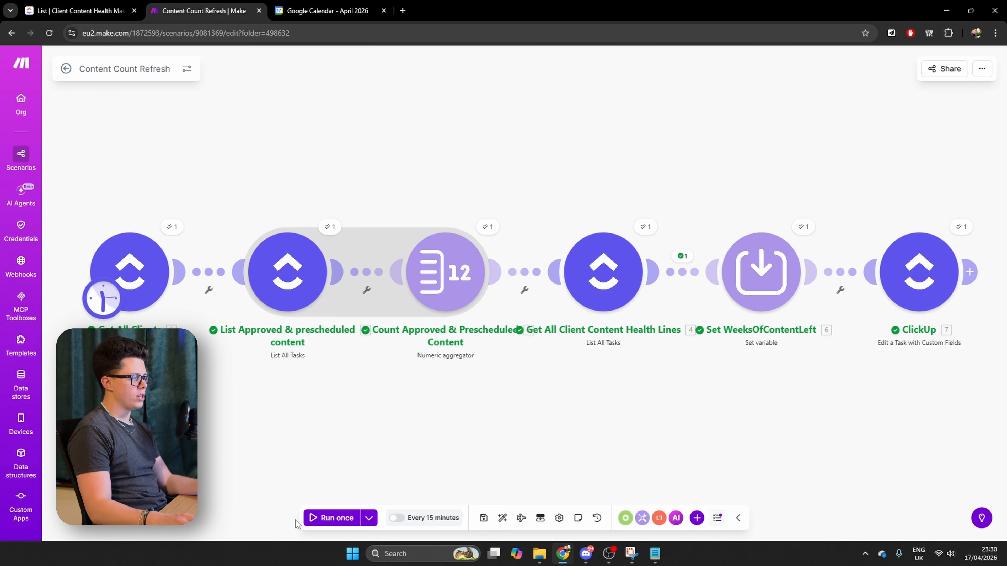
# Run the scenario once and switch to ClickUp to check the Client Content Health Master list
pyautogui.click(313, 517)
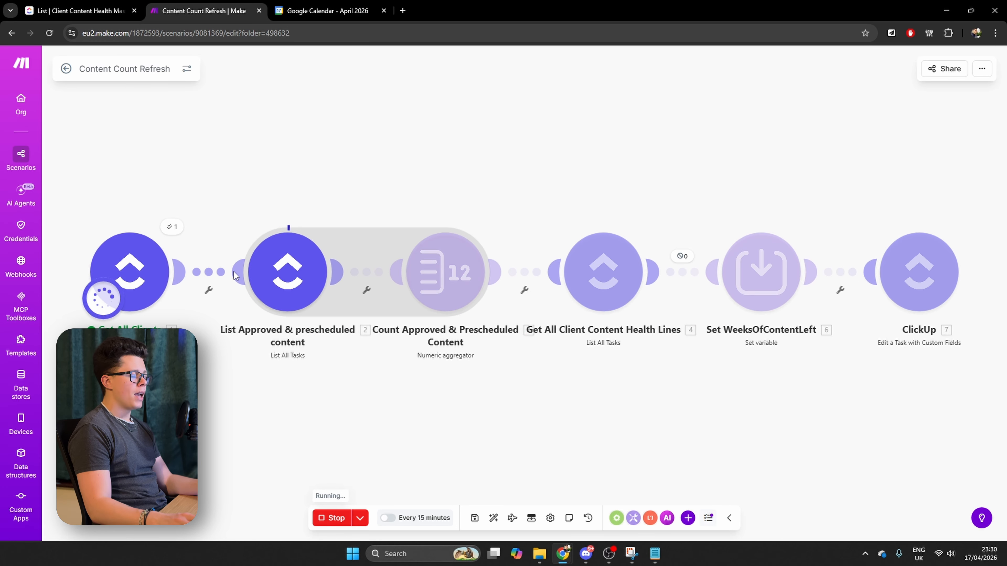
pyautogui.moveTo(760, 438); pyautogui.dragTo(669, 425)
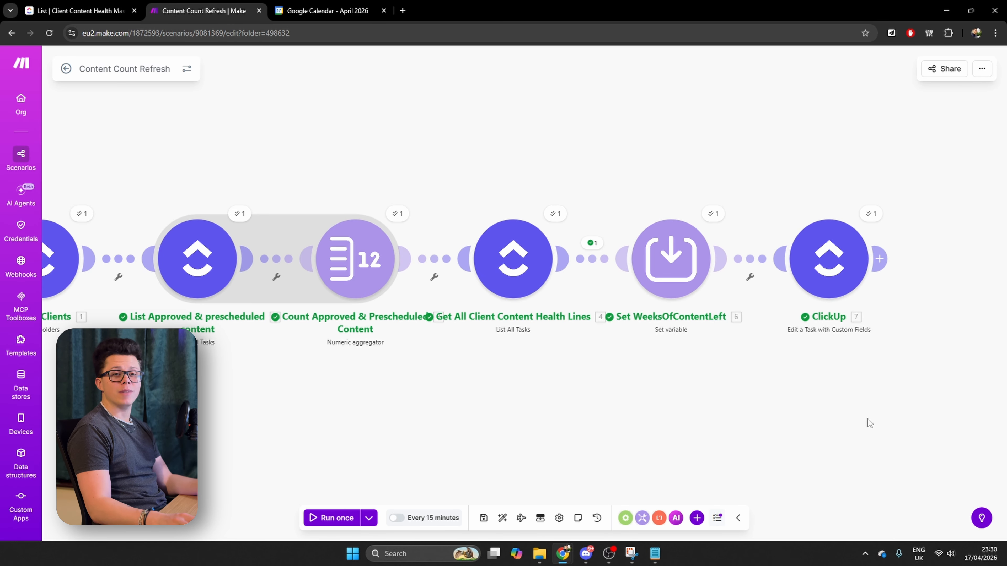
pyautogui.click(84, 7)
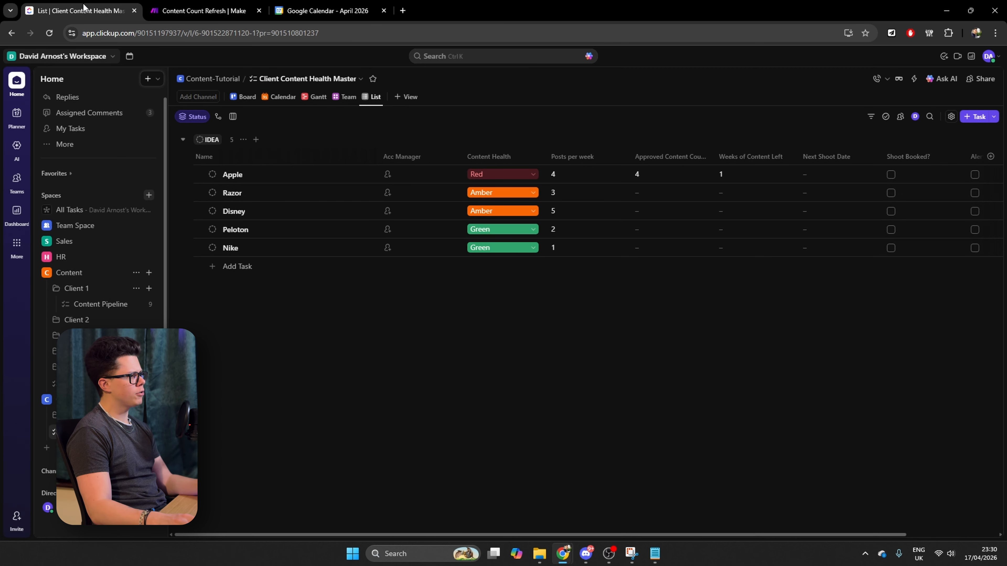
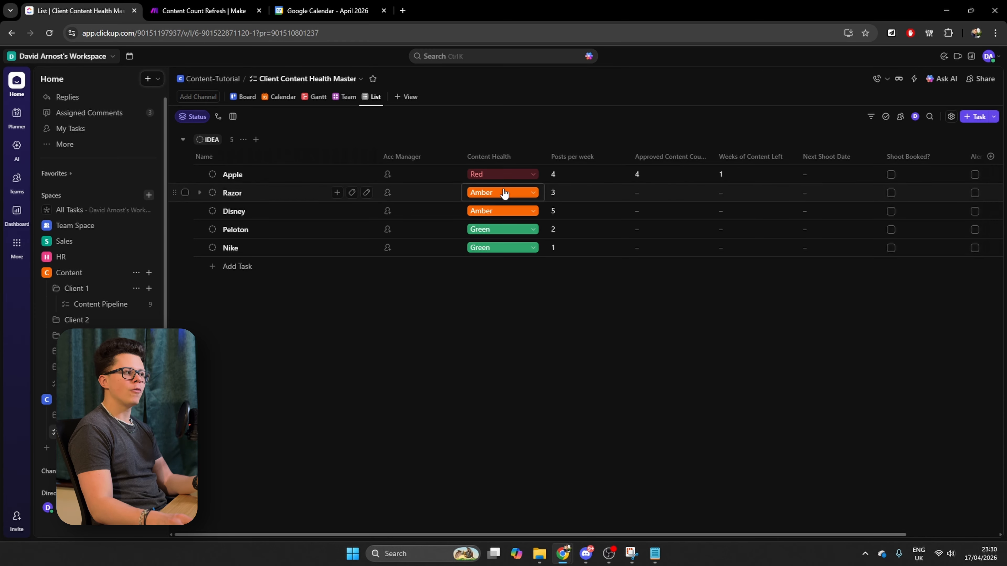
# Set Apple's Content Health to Green in the Client Content Health Master list as a test value
pyautogui.click(495, 179)
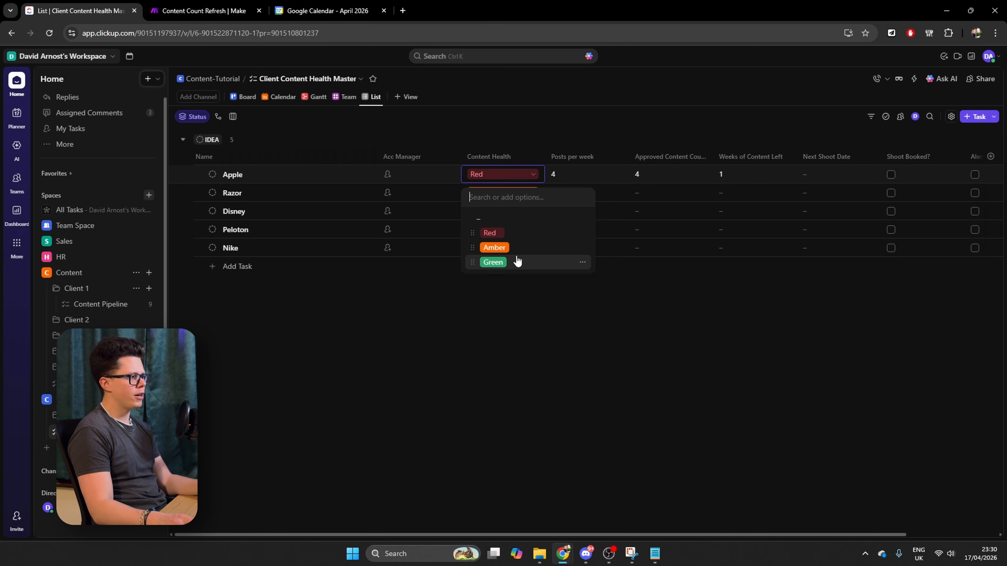
pyautogui.click(493, 262)
# Switch to Make, run the Content Count Refresh scenario once, and check Apple's Content Health in ClickUp
pyautogui.click(233, 12)
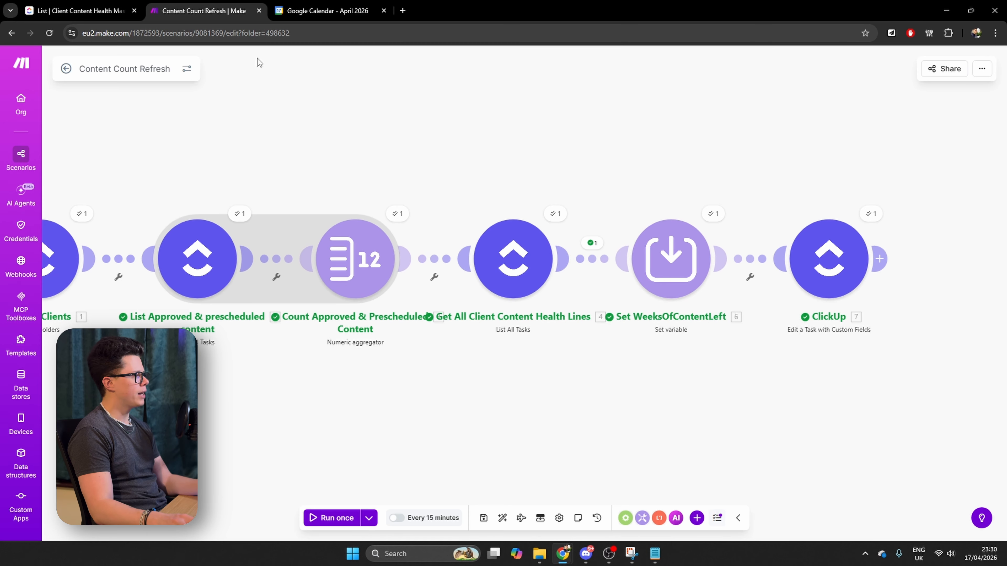
pyautogui.click(331, 518)
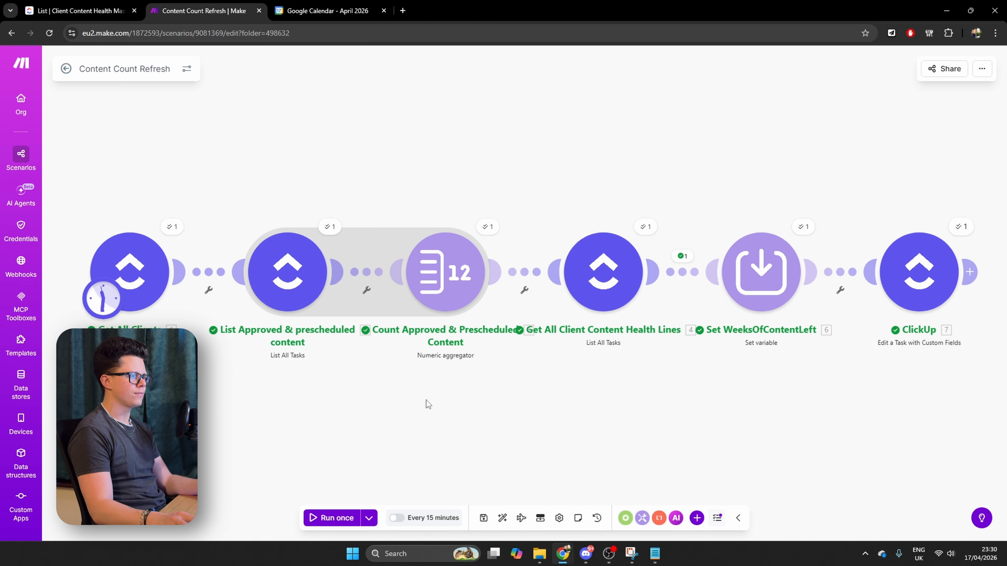
pyautogui.click(79, 11)
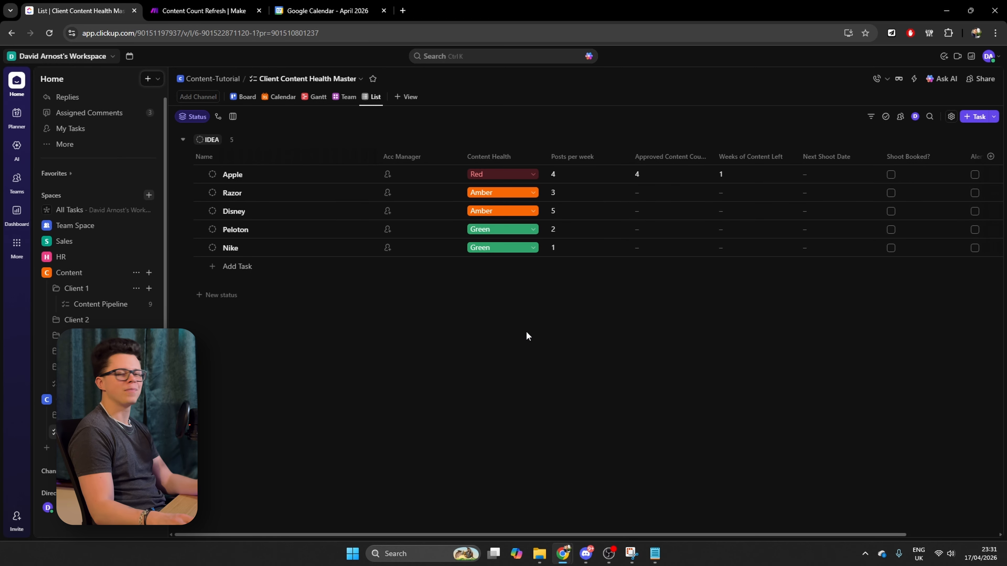
# Switch to Make and add an HTTP Make a request module after the ClickUp edit module
pyautogui.hotkey('ctrl', 'Tab')
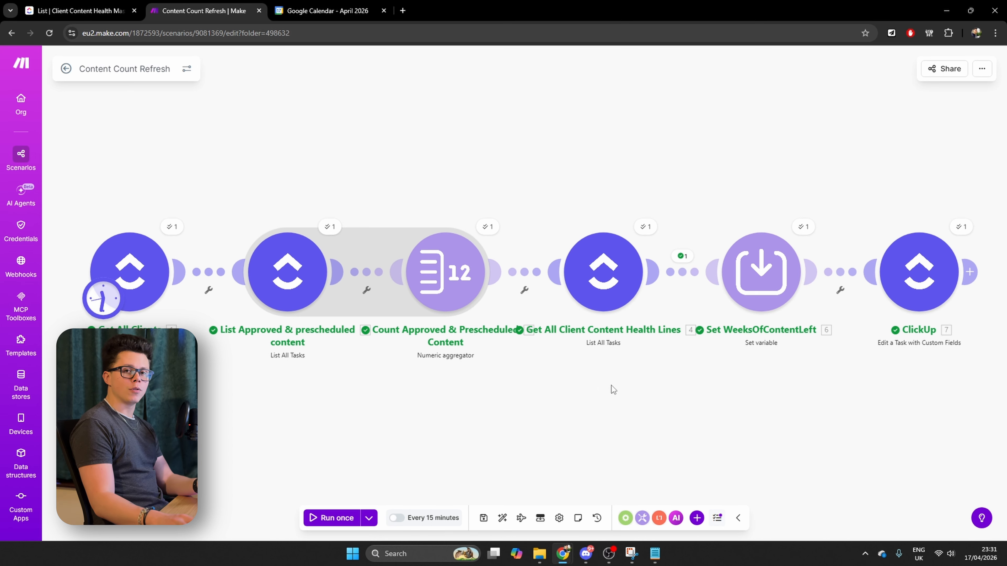
pyautogui.moveTo(707, 400); pyautogui.dragTo(461, 399)
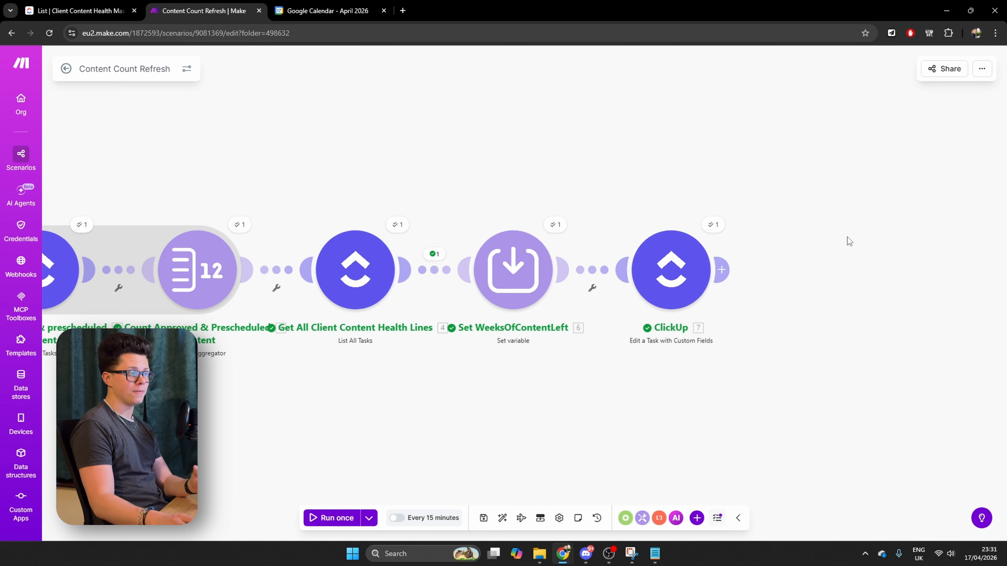
pyautogui.click(720, 269)
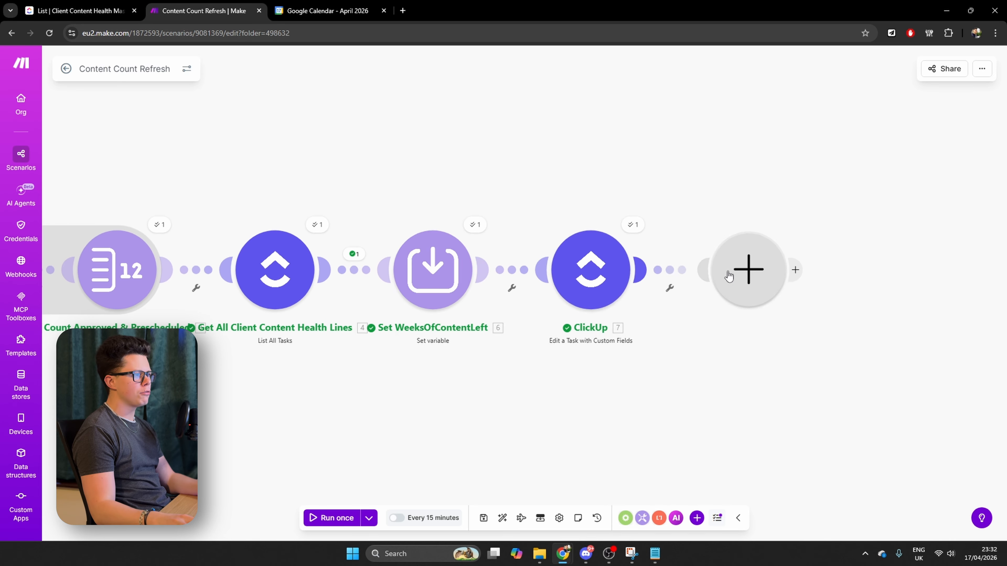
pyautogui.write('http')
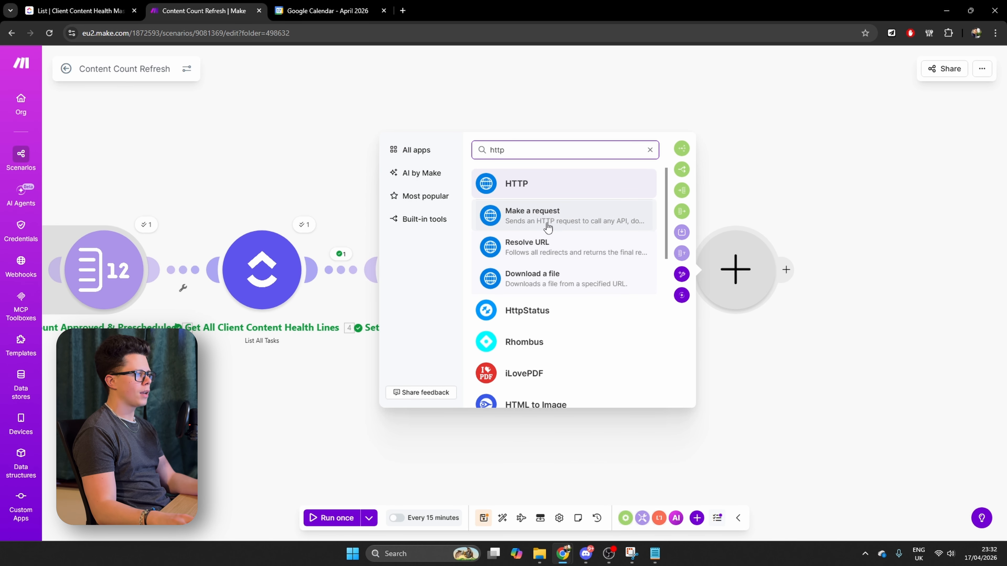
pyautogui.click(546, 223)
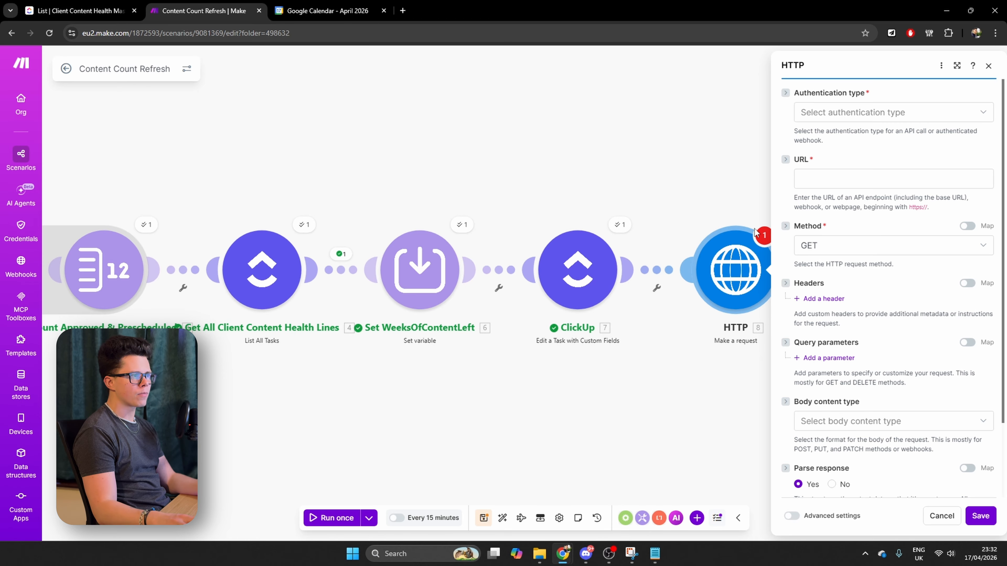
# Configure the HTTP request with No authentication and the POST method
pyautogui.click(868, 114)
pyautogui.click(833, 137)
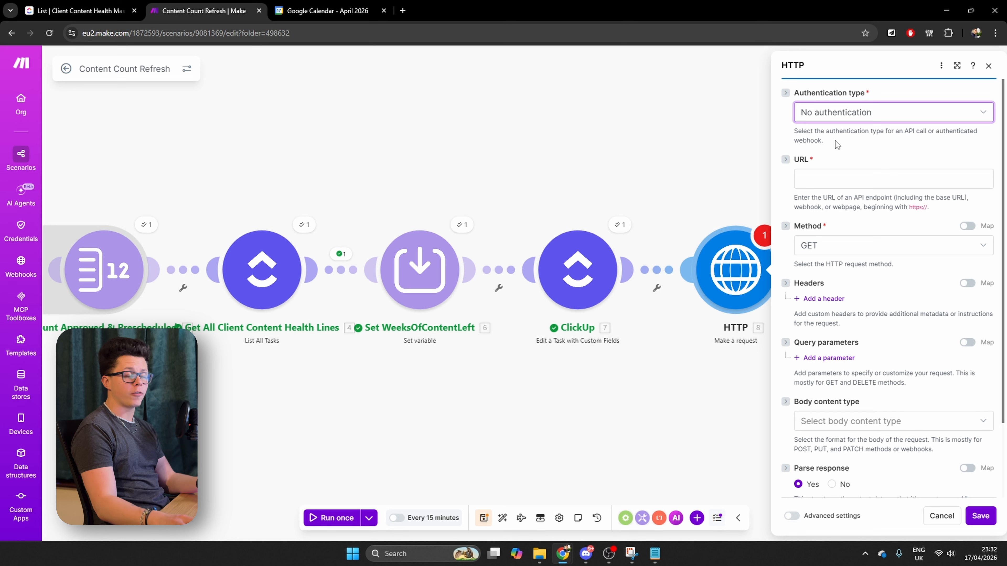
pyautogui.click(831, 245)
pyautogui.click(818, 304)
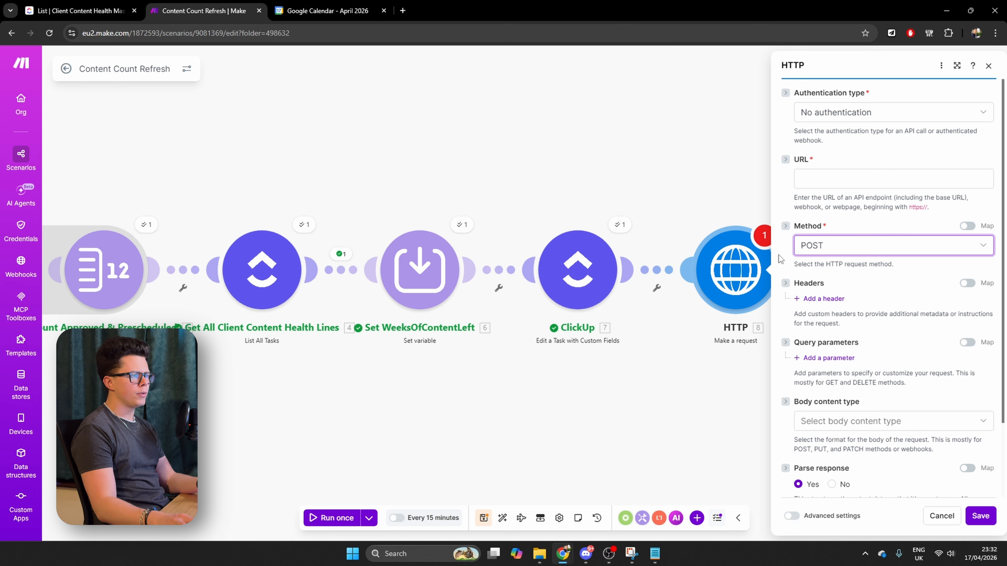
pyautogui.click(843, 177)
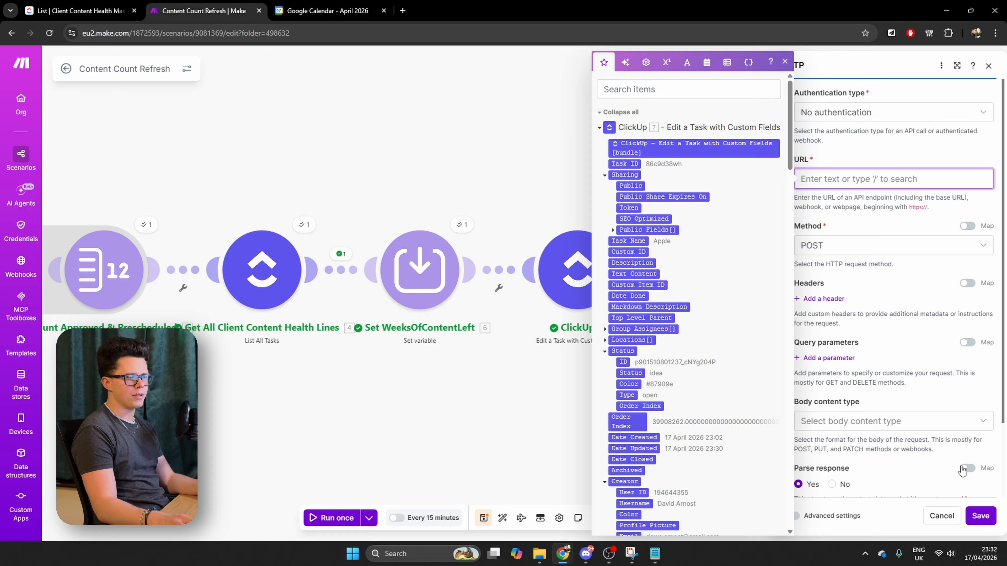
pyautogui.click(986, 516)
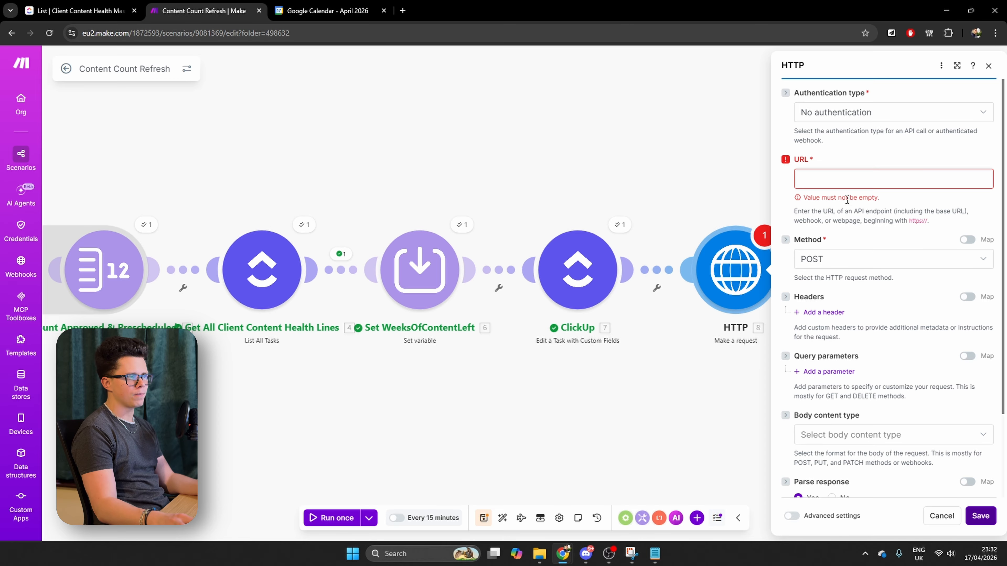
pyautogui.click(847, 179)
pyautogui.write('dd')
pyautogui.click(979, 523)
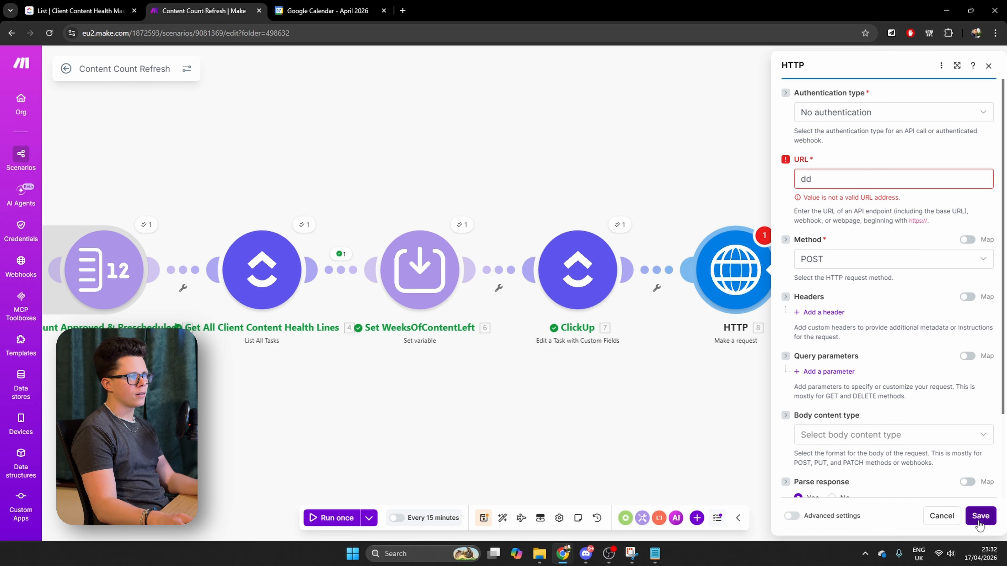
pyautogui.doubleClick(807, 179)
pyautogui.write('ggo')
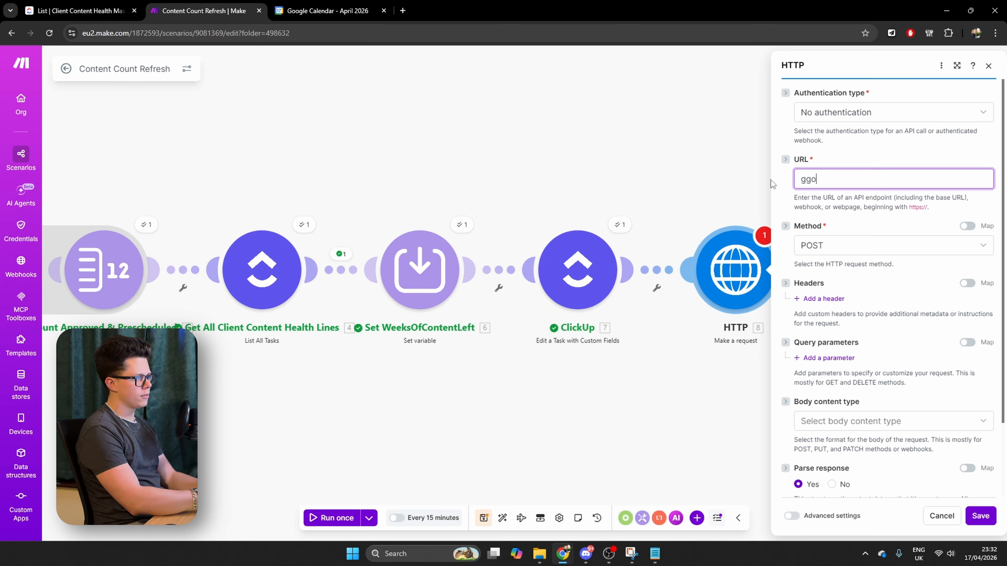
pyautogui.write('le.com')
pyautogui.hotkey('ctrl', 'a')
pyautogui.write('goo')
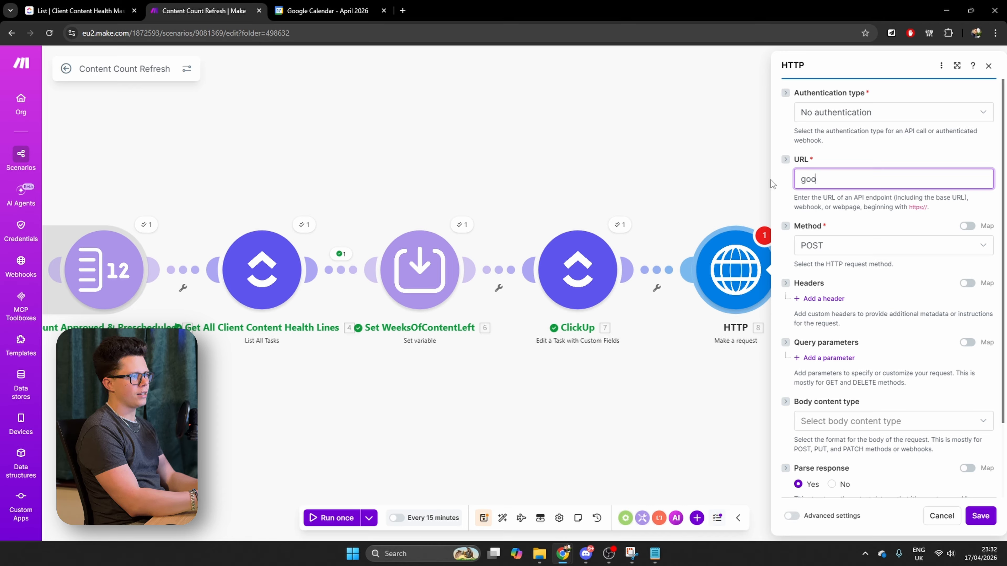
pyautogui.write('gle.com')
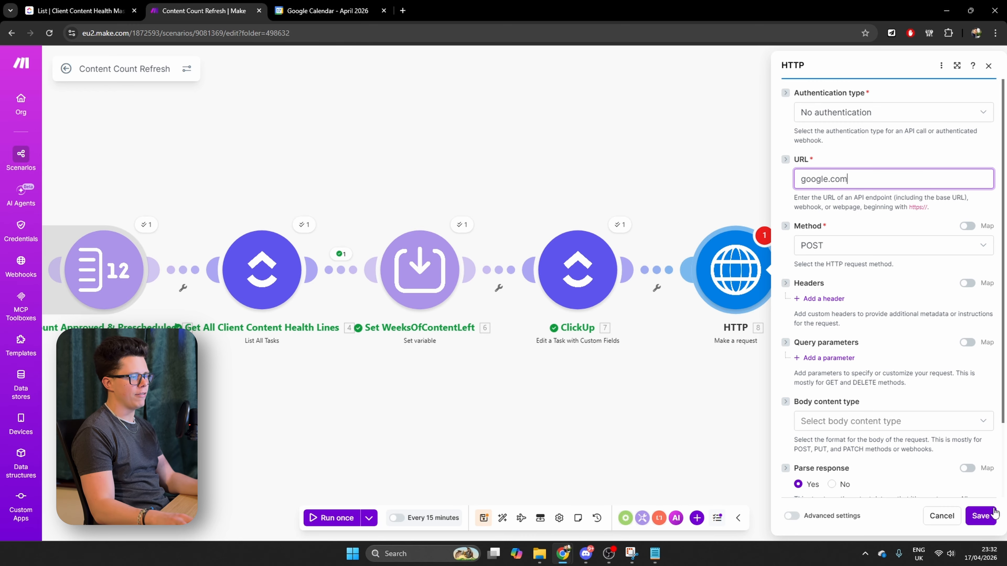
pyautogui.click(981, 517)
pyautogui.click(859, 175)
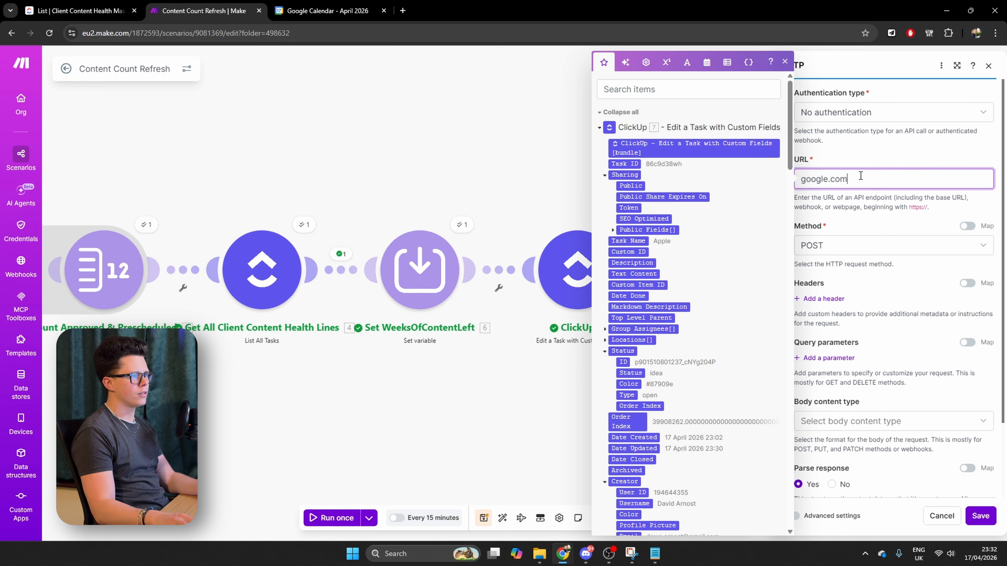
pyautogui.press('Home')
pyautogui.write('www.')
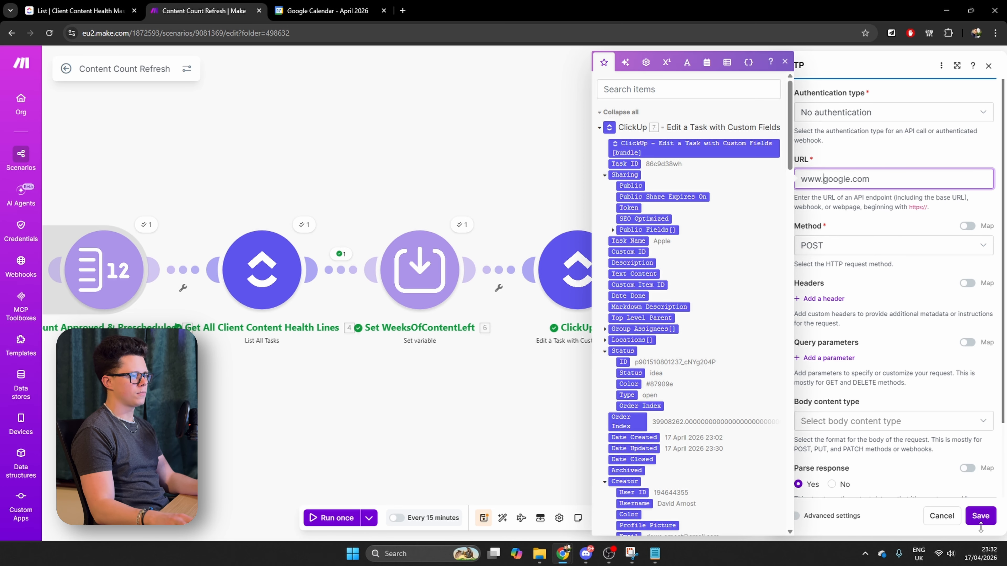
pyautogui.click(801, 179)
pyautogui.write('https://')
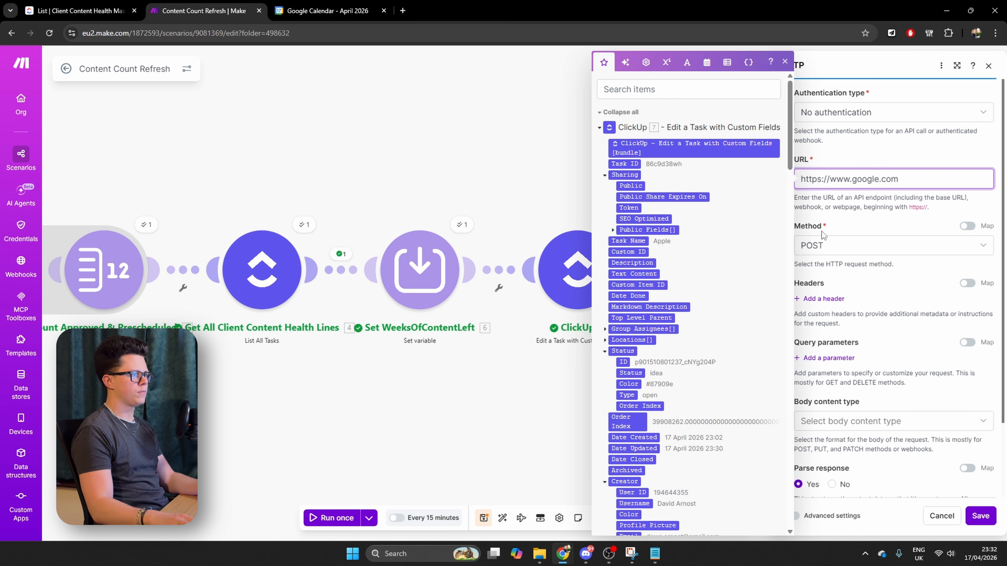
pyautogui.click(981, 515)
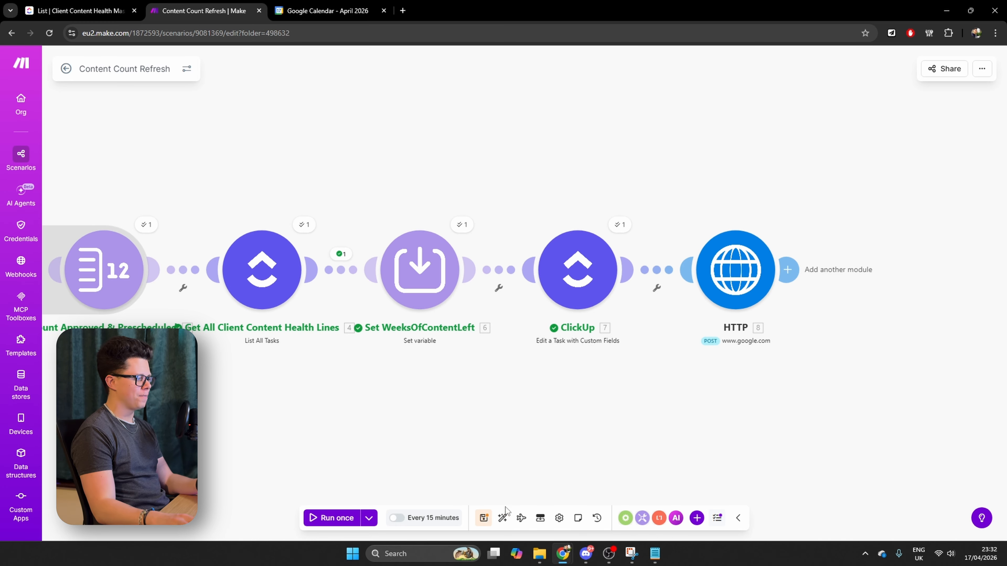
pyautogui.click(483, 517)
# Create a new scenario in the Content Health Monitor Tutorial folder with a Custom webhook trigger
pyautogui.click(65, 69)
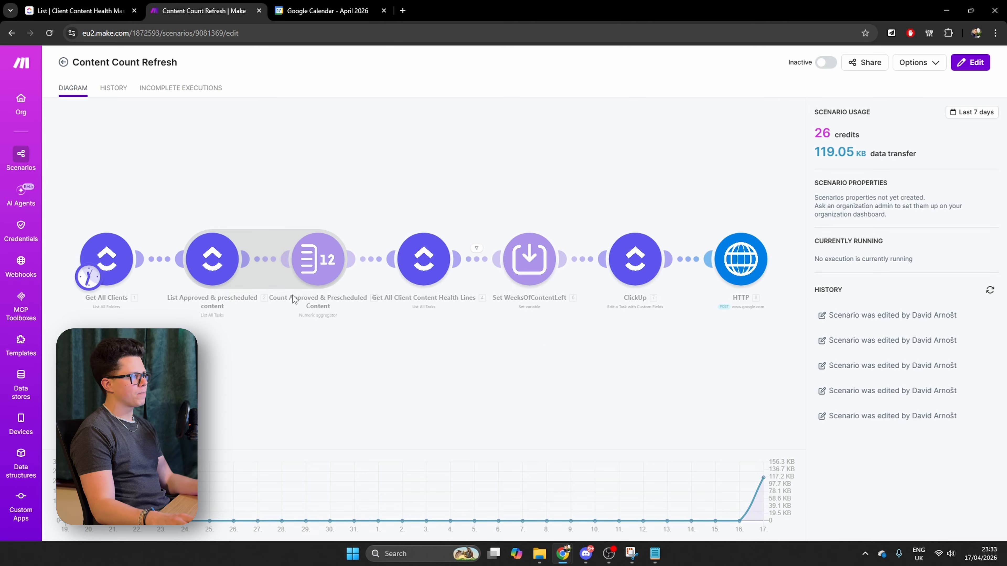
pyautogui.click(63, 63)
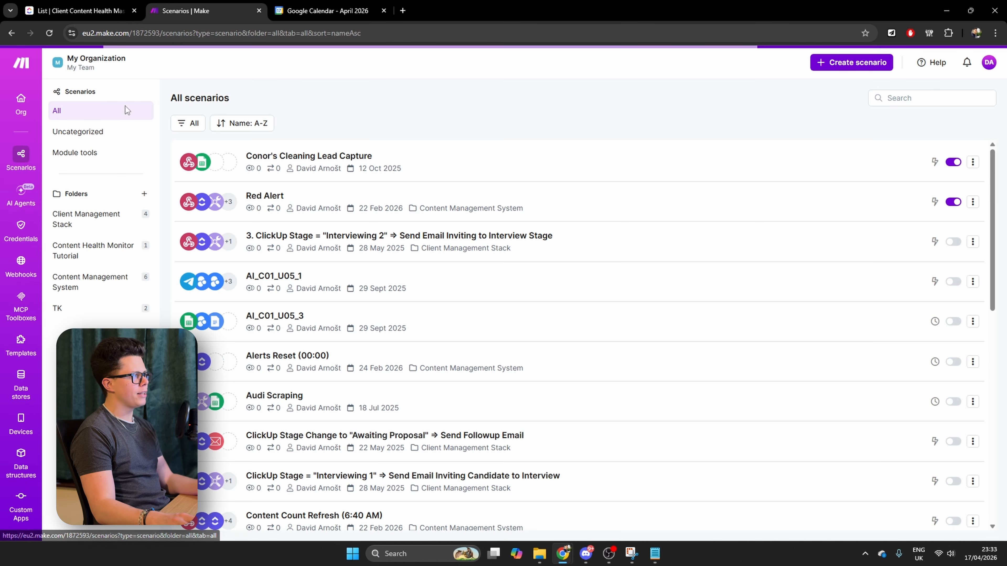
pyautogui.click(85, 251)
pyautogui.click(866, 62)
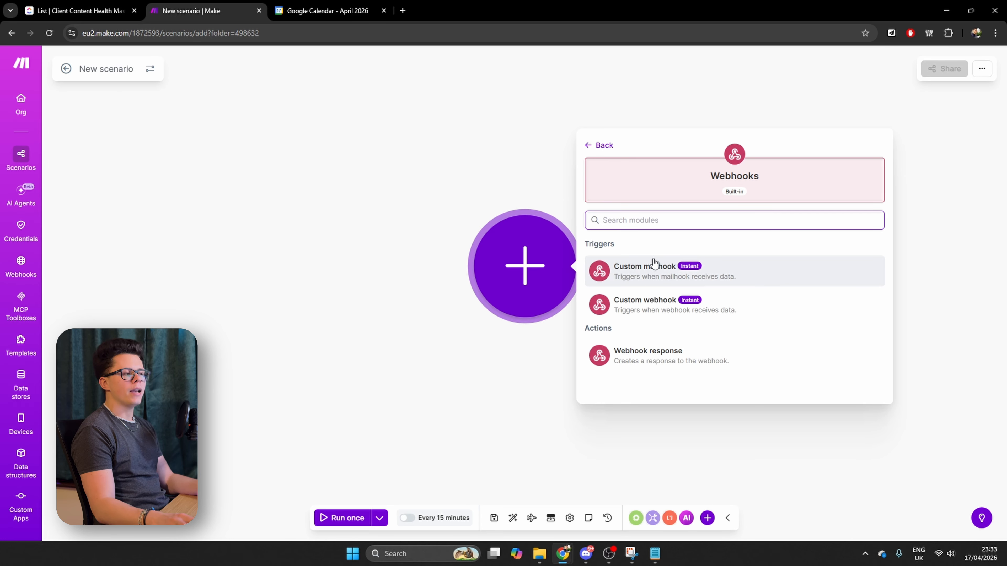
pyautogui.click(740, 309)
# Create a webhook named Red-Alert-Tutorial for the trigger, copy its address and save the module
pyautogui.click(678, 264)
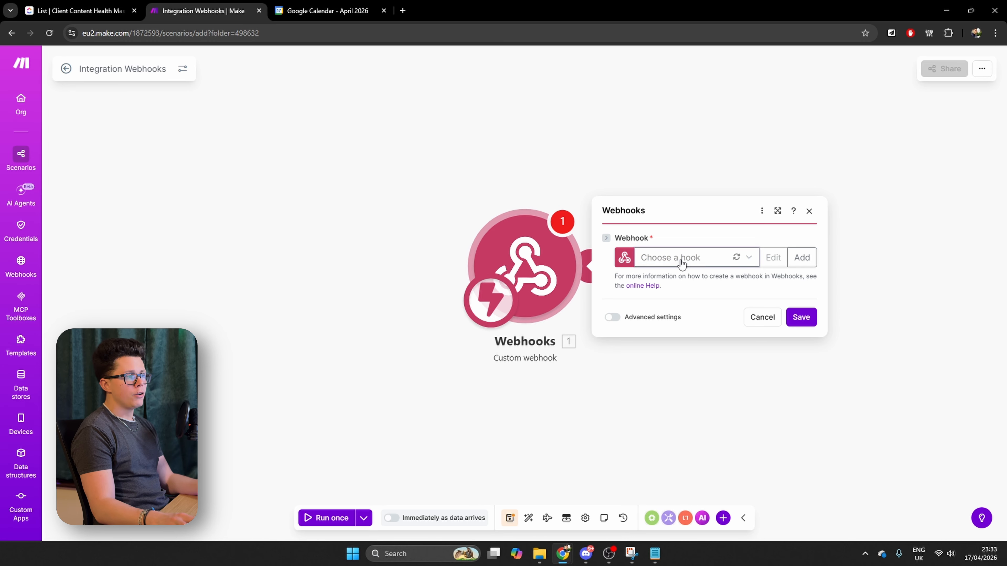
pyautogui.click(670, 246)
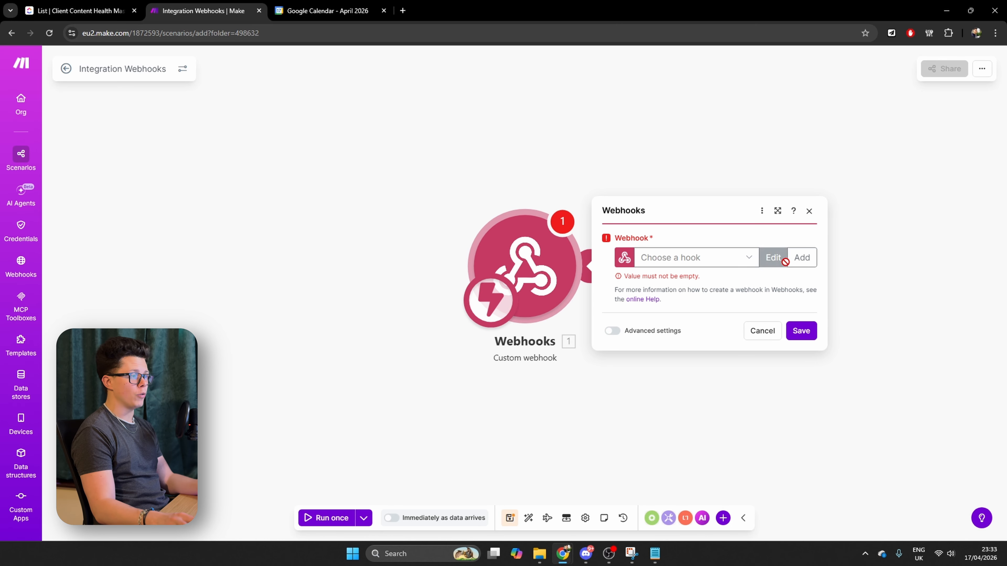
pyautogui.click(800, 258)
pyautogui.moveTo(704, 184); pyautogui.dragTo(569, 184)
pyautogui.write('Red-')
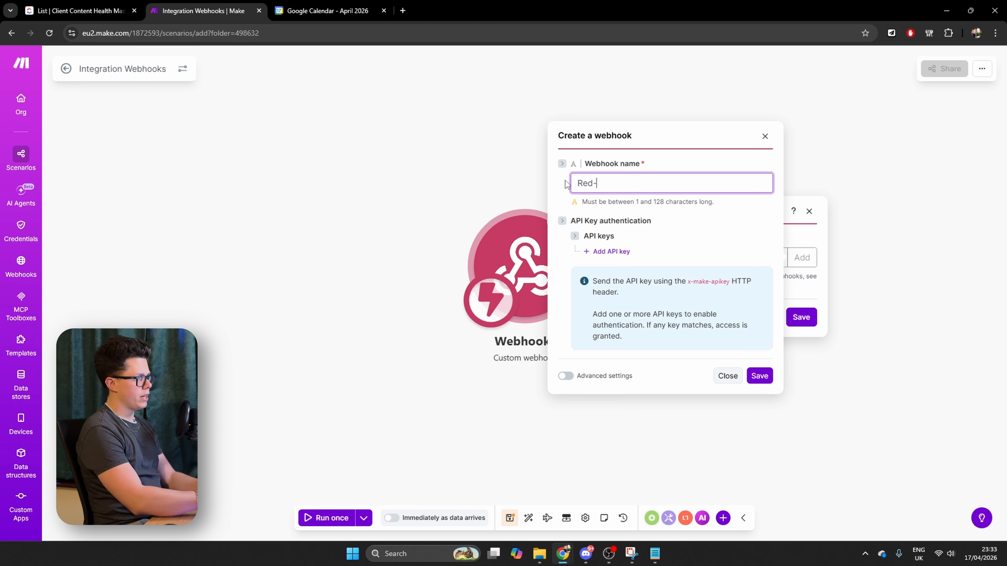
pyautogui.write('Alert-Tutorial')
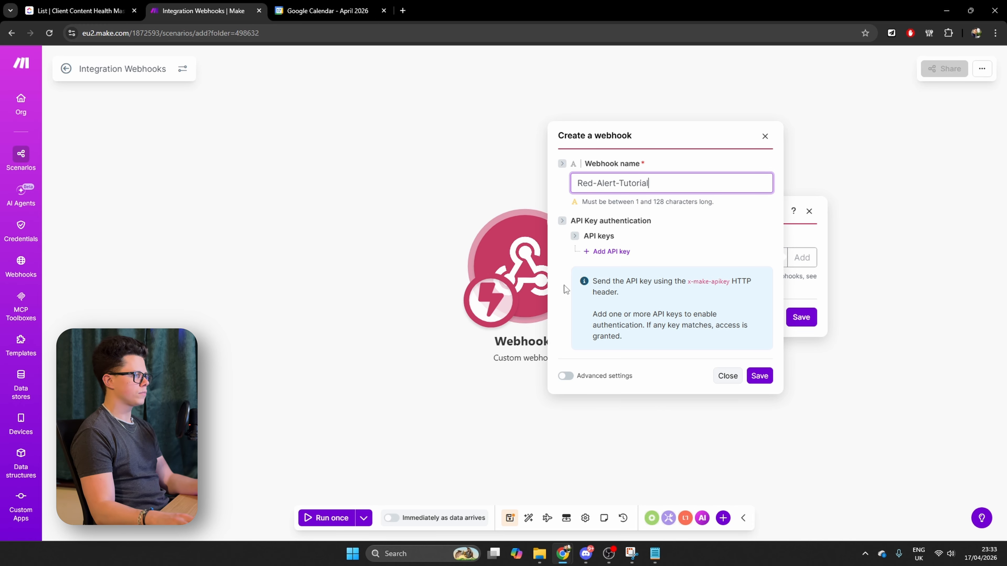
pyautogui.click(765, 377)
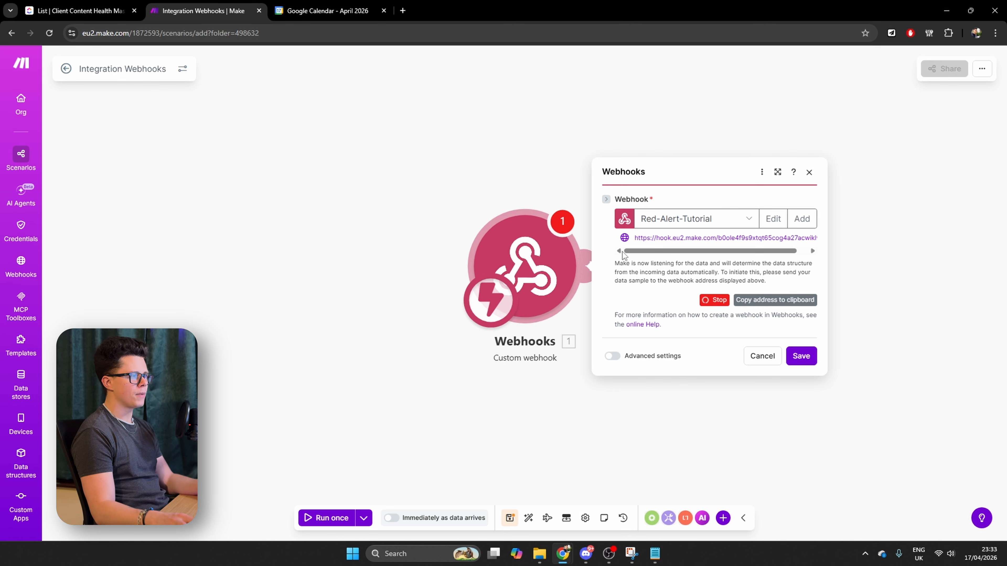
pyautogui.click(766, 305)
pyautogui.click(813, 361)
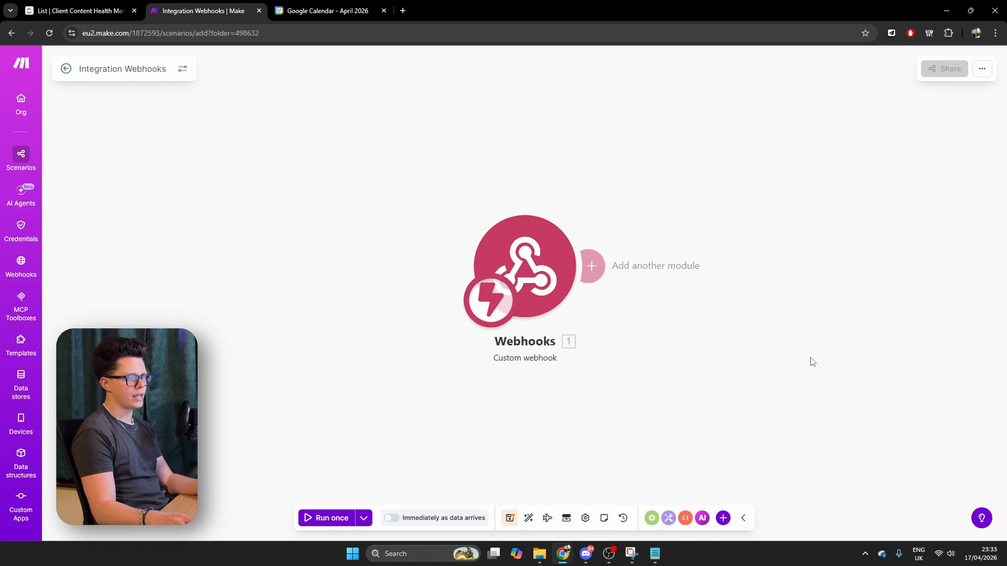
# Rename the new scenario as Red Alert and save it
pyautogui.click(115, 70)
pyautogui.write('Re')
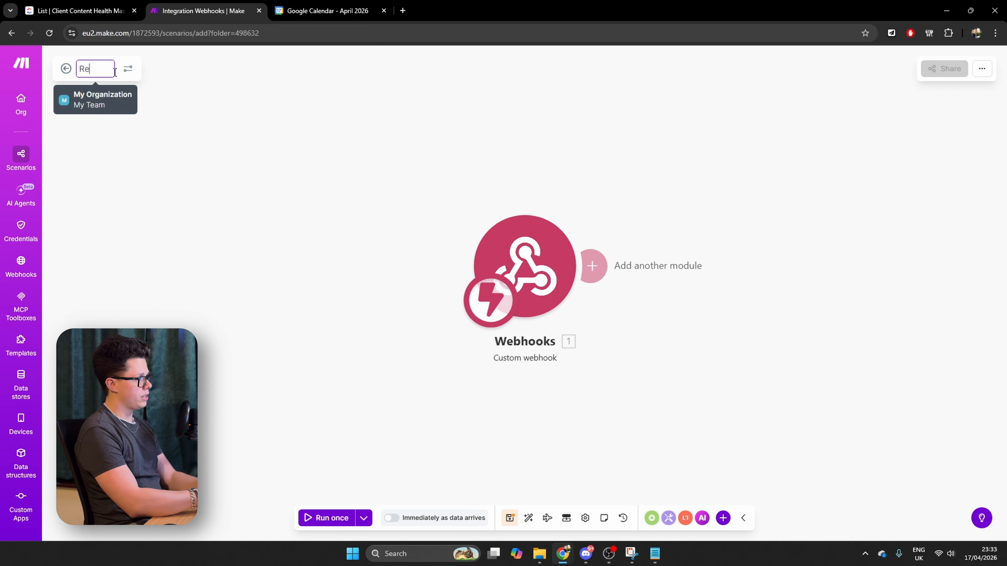
pyautogui.write('d Alert')
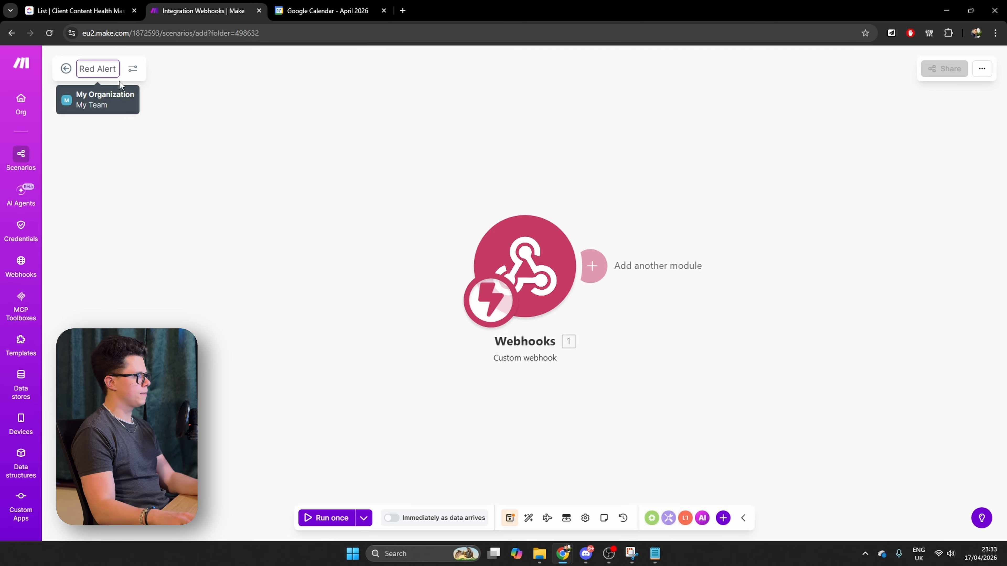
pyautogui.click(509, 517)
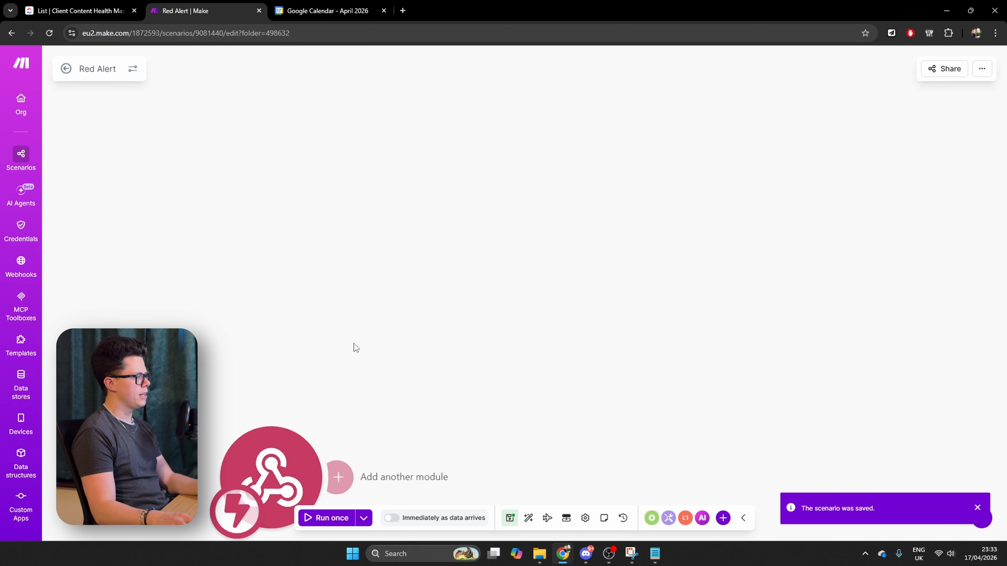
# Return to the Content Health Monitor Tutorial folder and reopen the Content Count Refresh scenario for editing
pyautogui.click(66, 69)
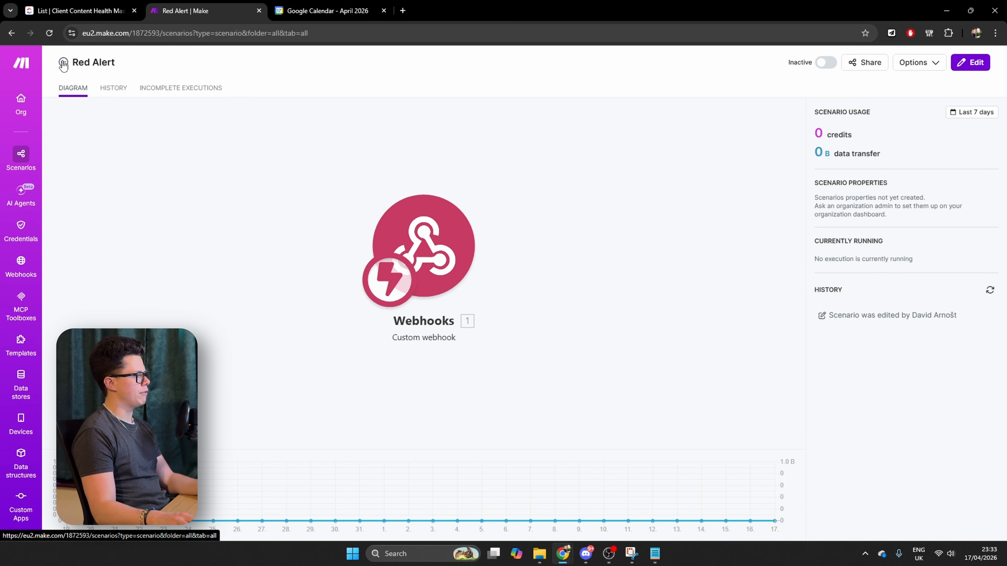
pyautogui.click(69, 65)
pyautogui.click(119, 251)
pyautogui.click(301, 155)
pyautogui.click(918, 479)
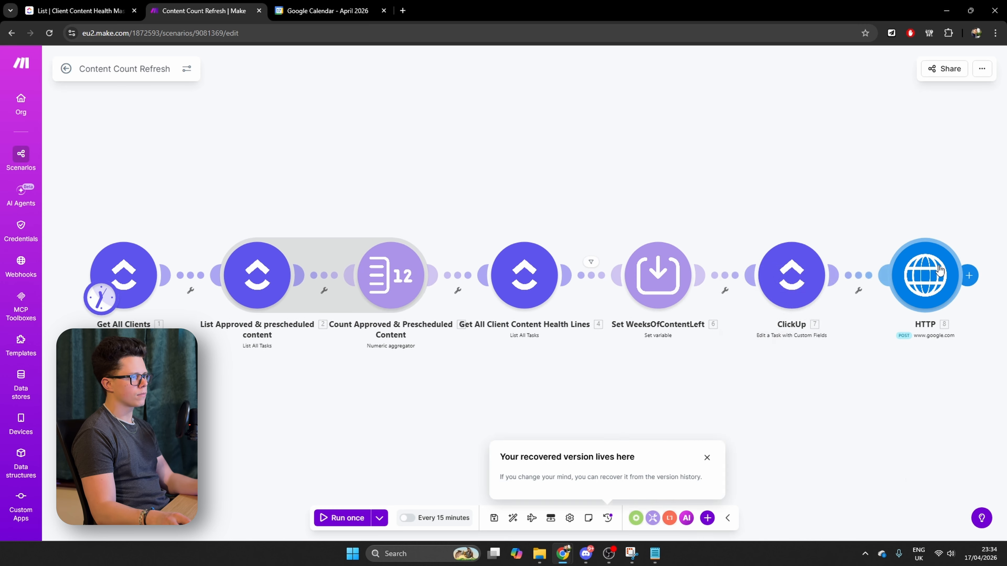
# Replace the URL in the HTTP module with the copied Red Alert webhook address
pyautogui.click(925, 275)
pyautogui.click(723, 176)
pyautogui.hotkey('ctrl', 'a')
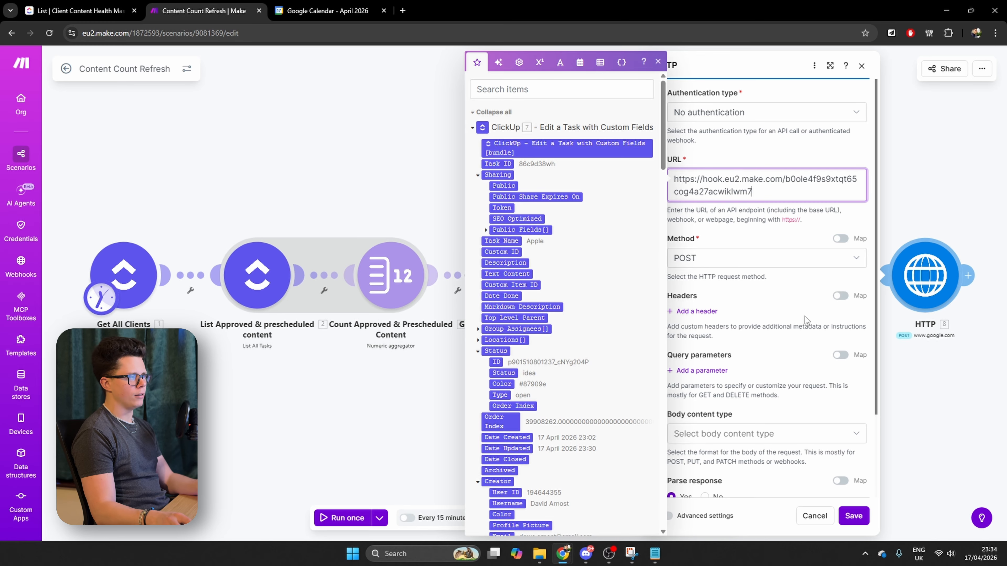
pyautogui.click(747, 325)
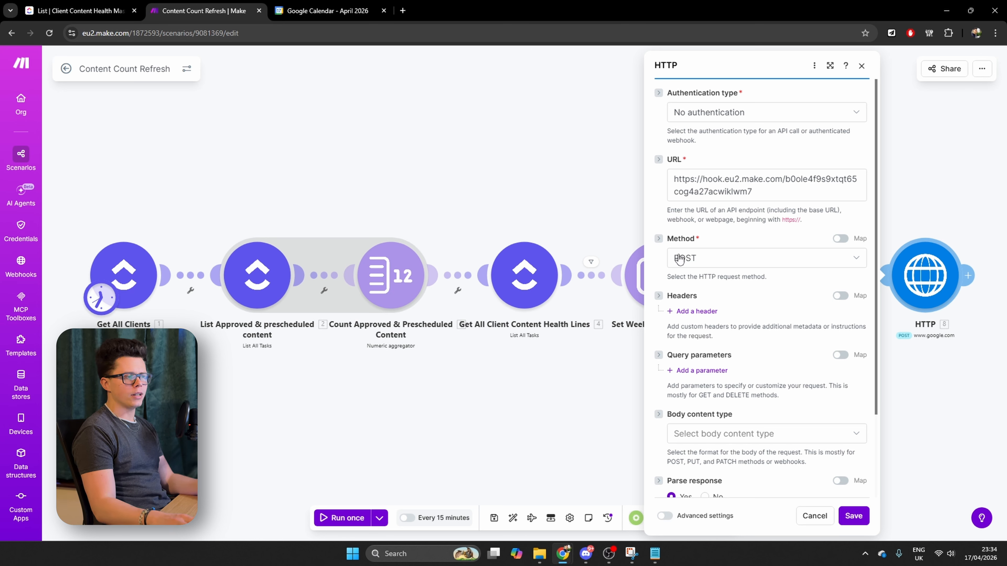
# Set the HTTP request's body content type to application/json and its body input method to JSON string
pyautogui.scroll(-3, 722, 354)
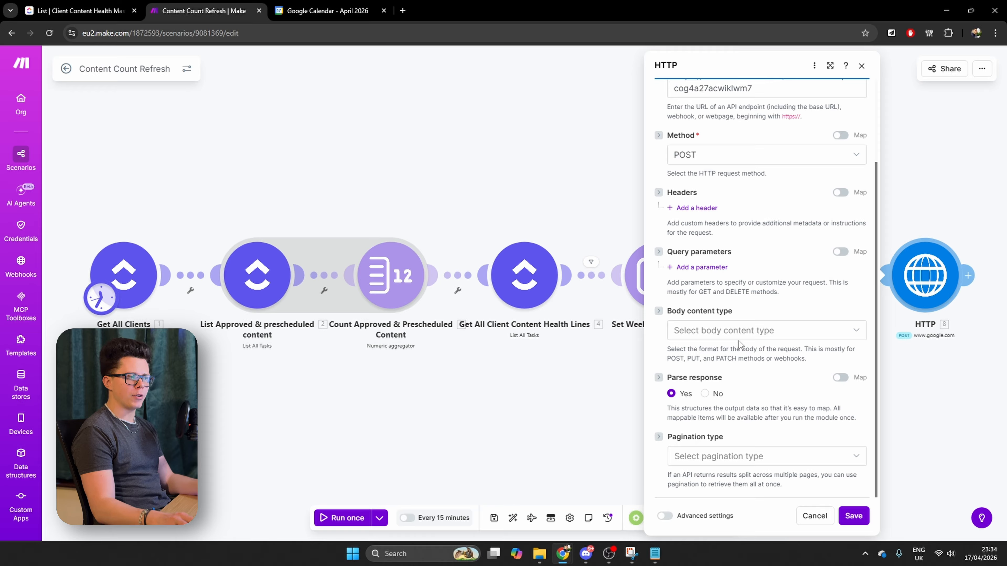
pyautogui.click(749, 331)
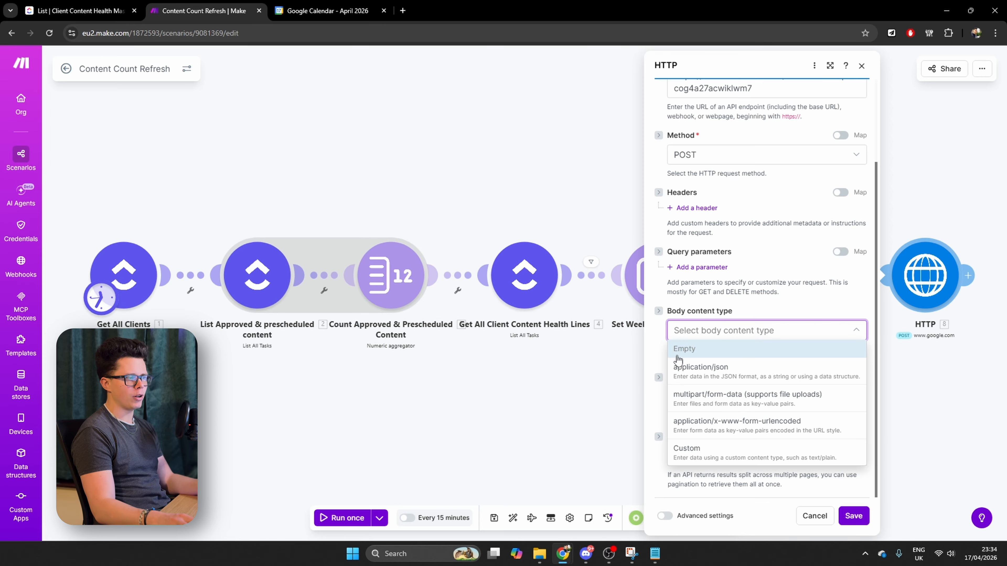
pyautogui.click(718, 374)
pyautogui.scroll(-3, 742, 390)
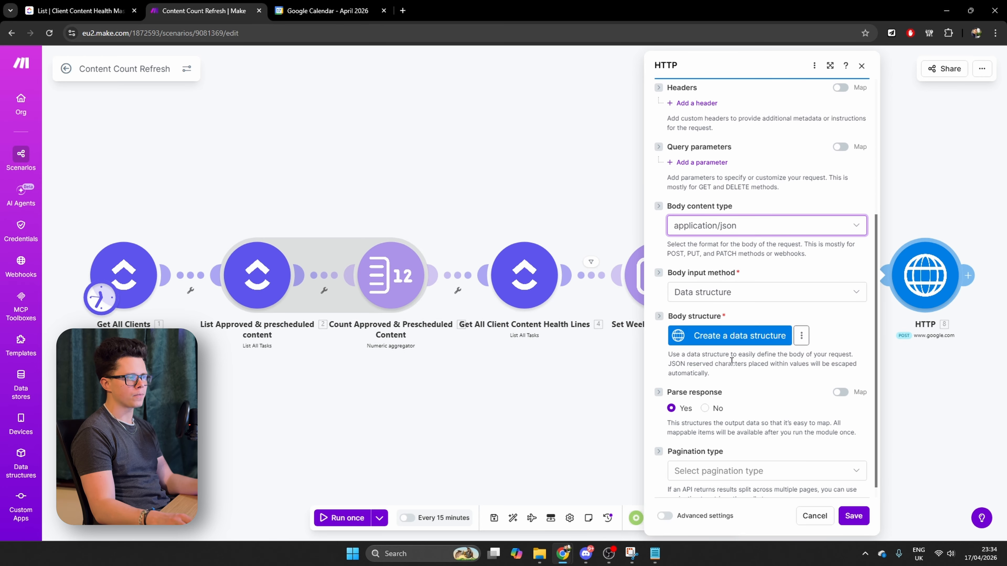
pyautogui.click(747, 293)
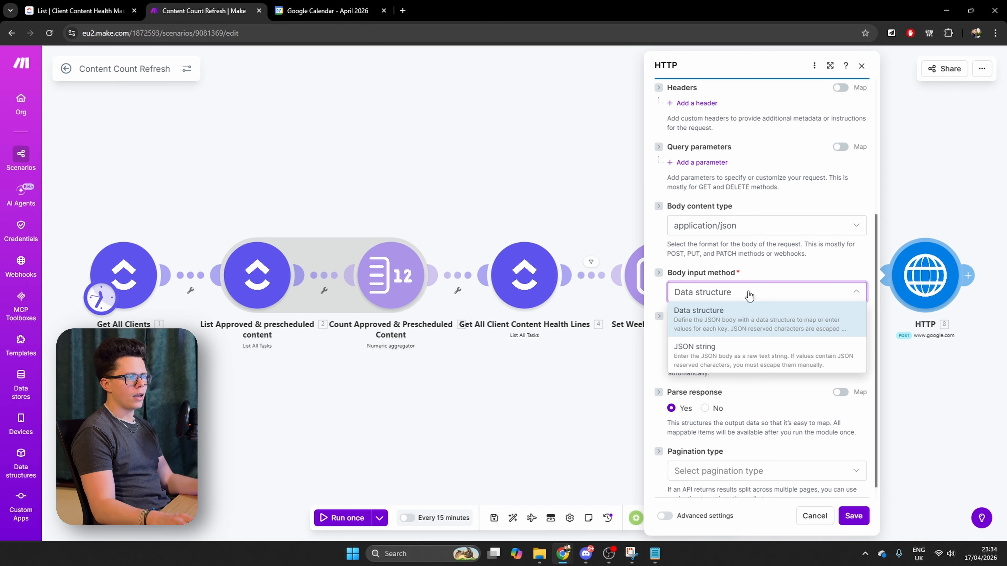
pyautogui.click(726, 361)
# Begin the JSON body content with clientName mapped to Folder Name and folderID mapped to Folder ID from Get All Clients
pyautogui.click(712, 340)
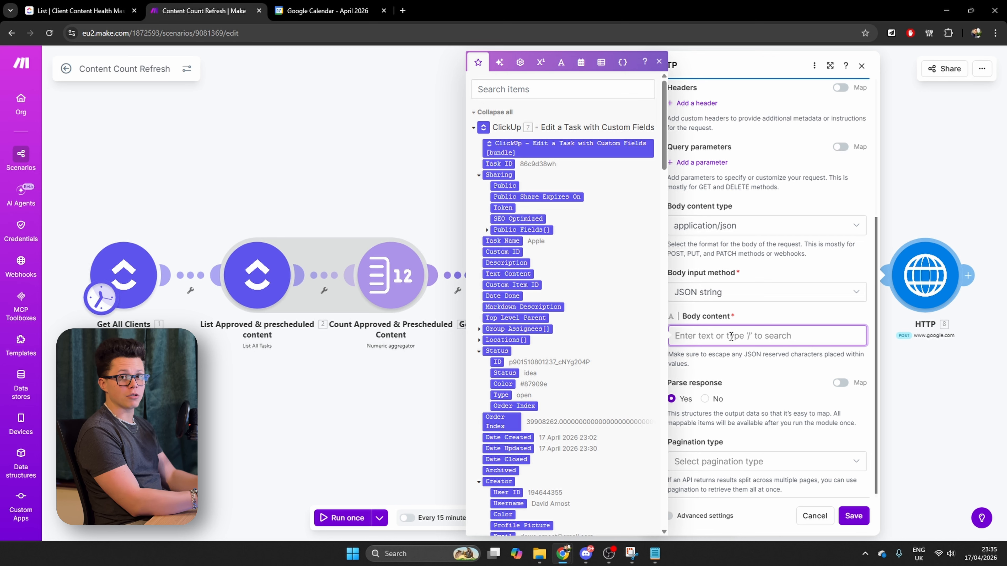
pyautogui.write('{"clie')
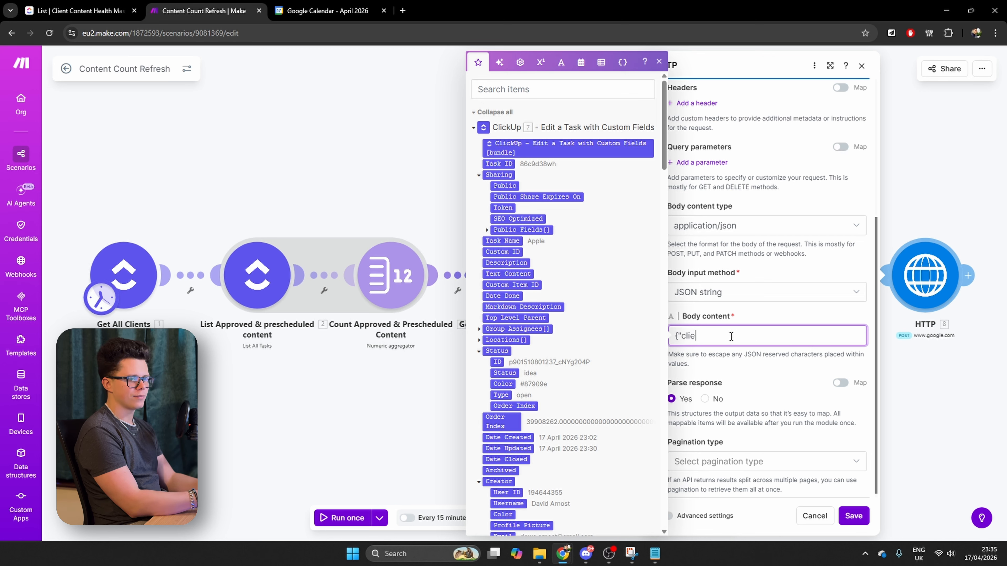
pyautogui.write('ntName":')
pyautogui.scroll(-15, 563, 357)
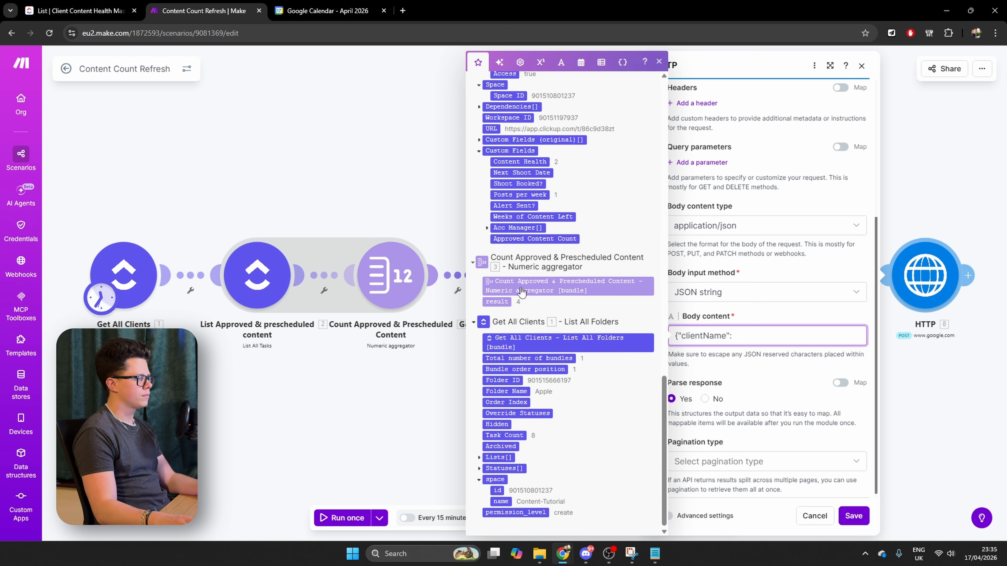
pyautogui.click(506, 392)
pyautogui.write(',')
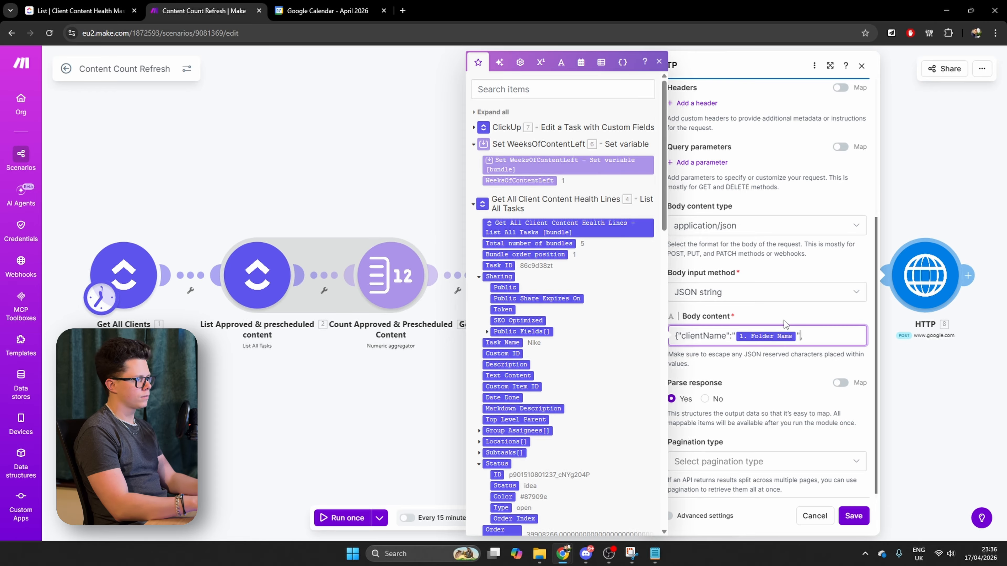
pyautogui.write('"folderID":"')
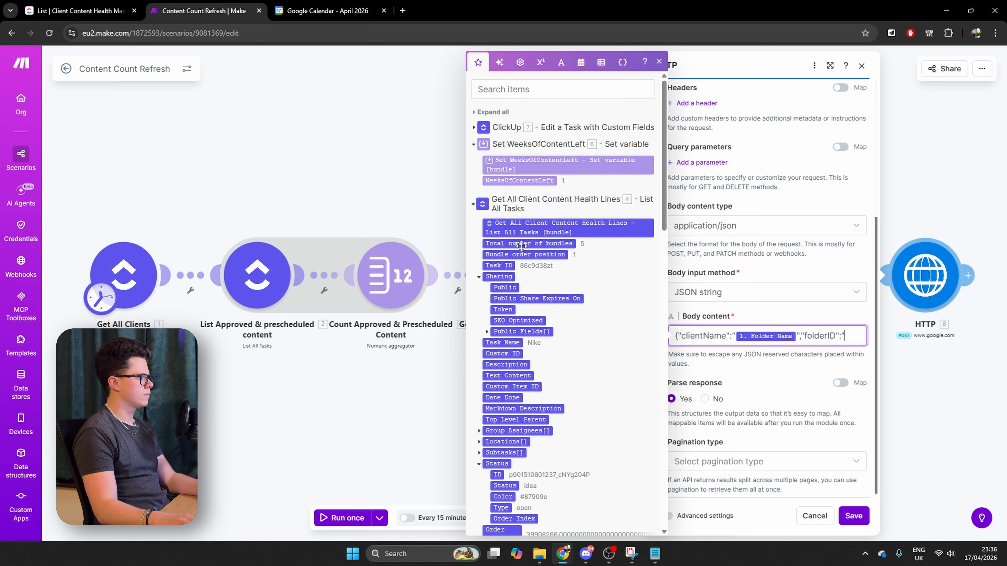
pyautogui.scroll(-15, 562, 357)
pyautogui.click(504, 380)
# Add healthTaskID mapped to the Task ID from Get All Client Content Health Lines, and weeksLeft mapped to WeeksOfContentLeft, to the JSON body
pyautogui.write('","healthTaskID":')
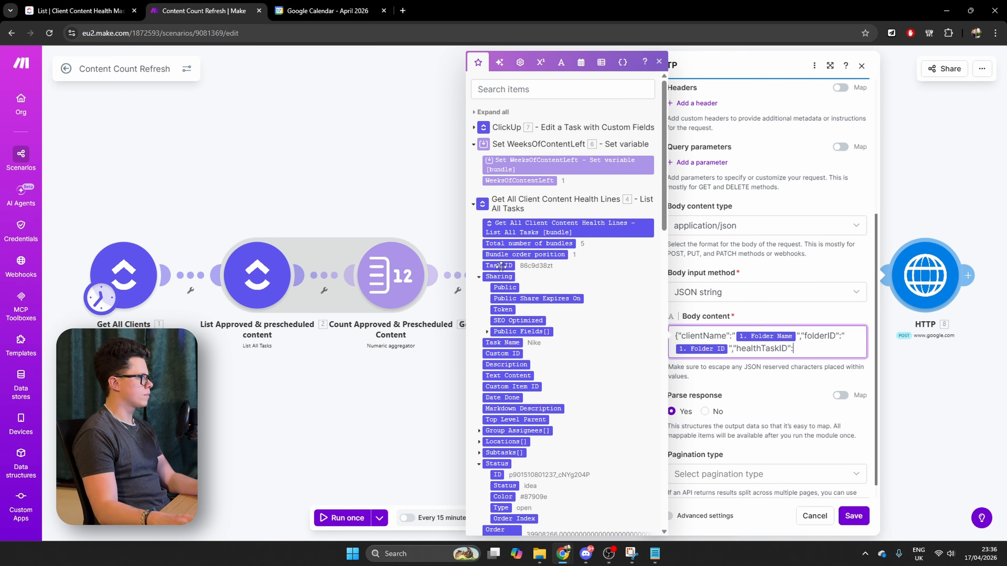
pyautogui.click(499, 266)
pyautogui.write('"4. Task ID')
pyautogui.write(',')
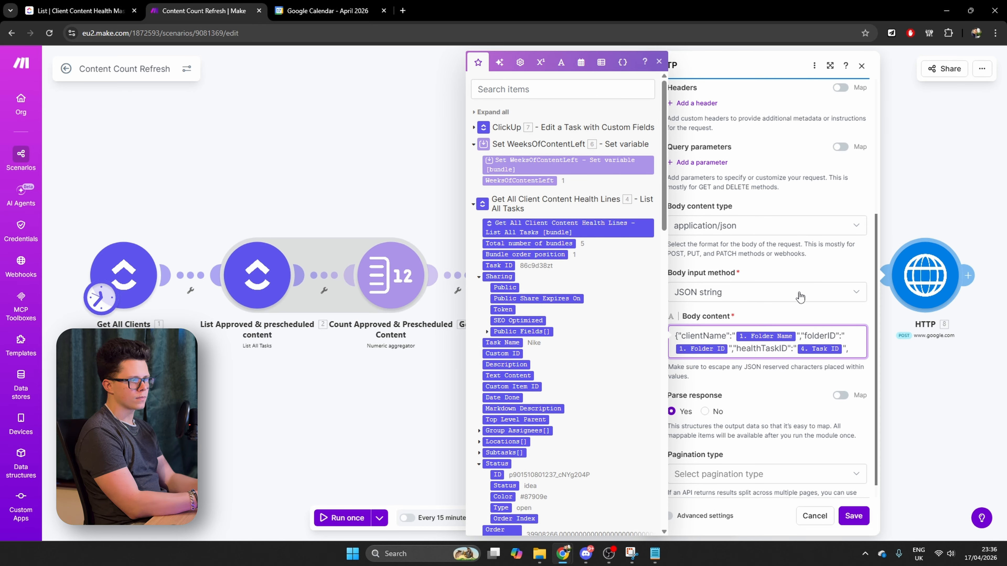
pyautogui.write('"weeksLeft":"')
pyautogui.click(539, 180)
# Add approvedContentCount to the JSON body, mapped to the result of the Count Approved & Prescheduled Content aggregator
pyautogui.write('","a')
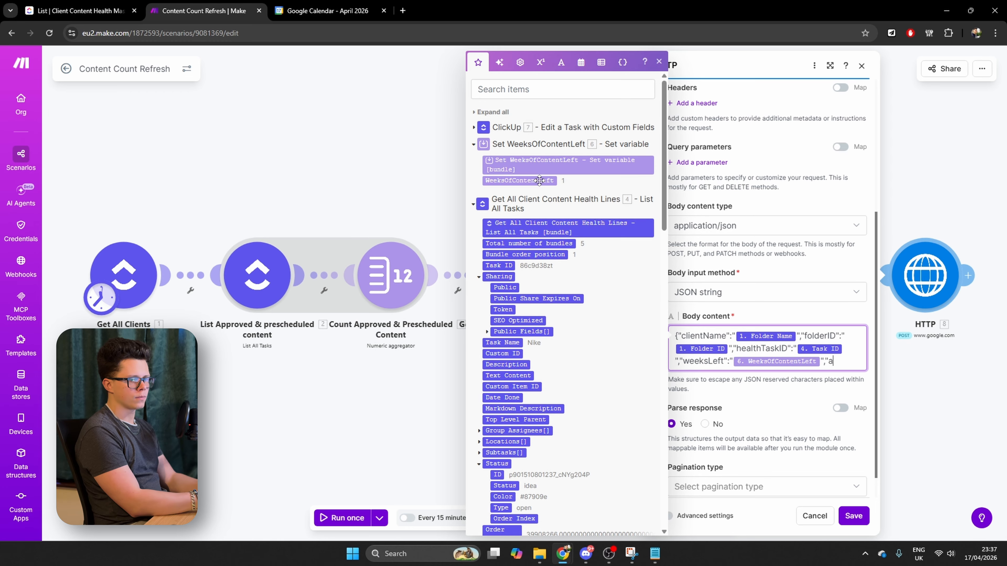
pyautogui.write('pprovedContentCount":"')
pyautogui.scroll(-10, 539, 180)
pyautogui.click(501, 379)
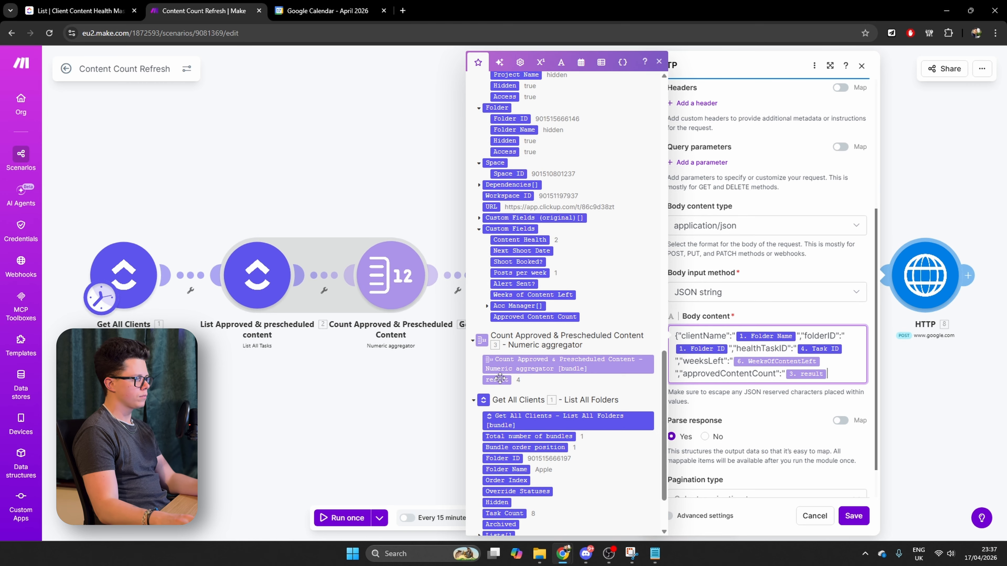
# Complete the JSON body with listID mapped to the List ID of Get All Clients' Lists, and save the HTTP module
pyautogui.write('","listID":')
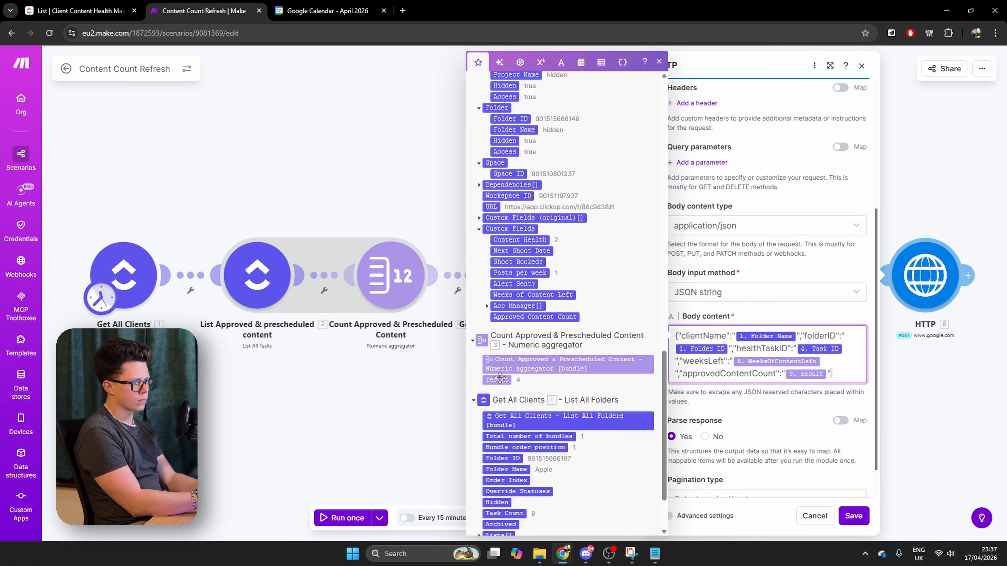
pyautogui.scroll(-2, 557, 413)
pyautogui.click(478, 457)
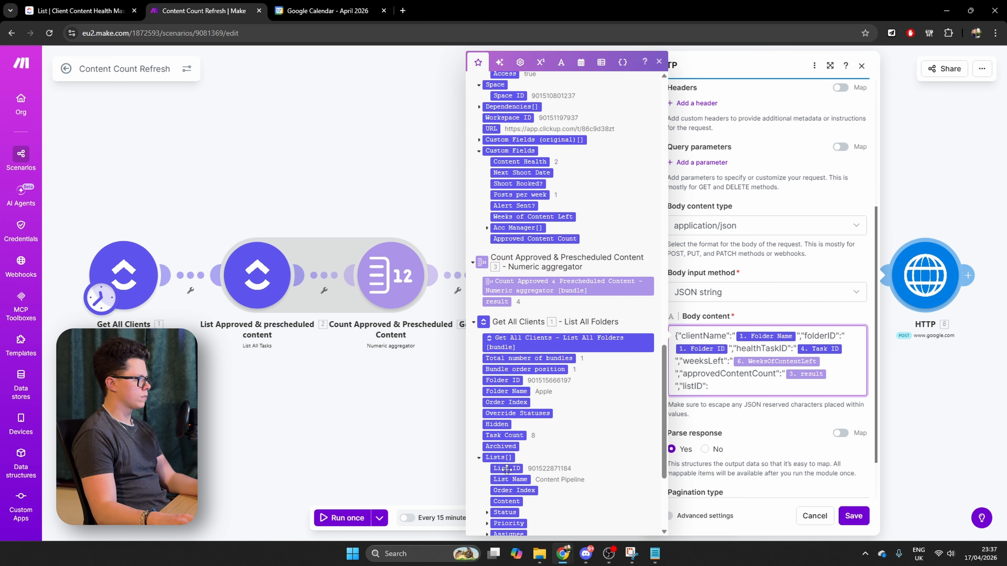
pyautogui.write('"')
pyautogui.click(506, 468)
pyautogui.write('"1. Lists[]: List ID"}')
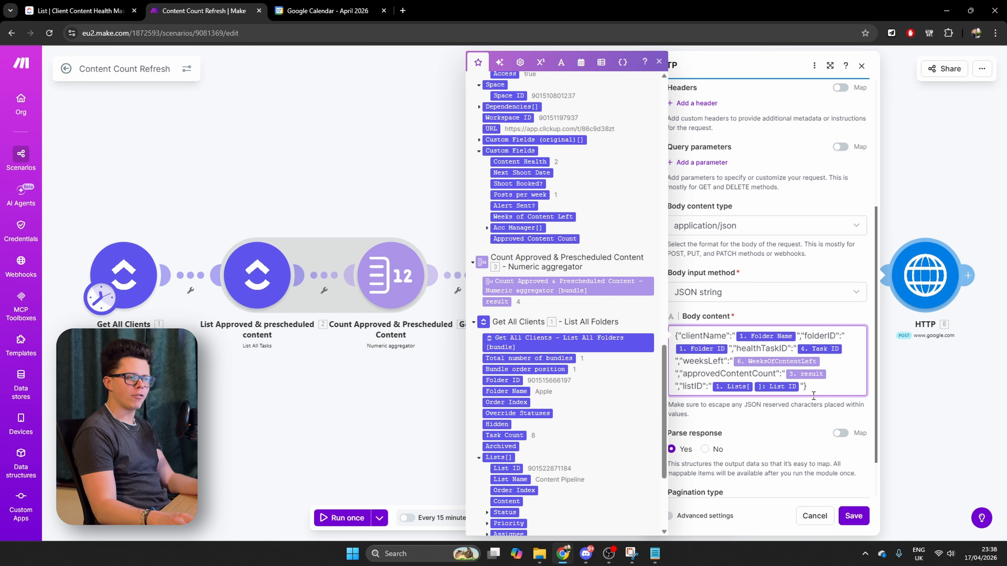
pyautogui.click(853, 517)
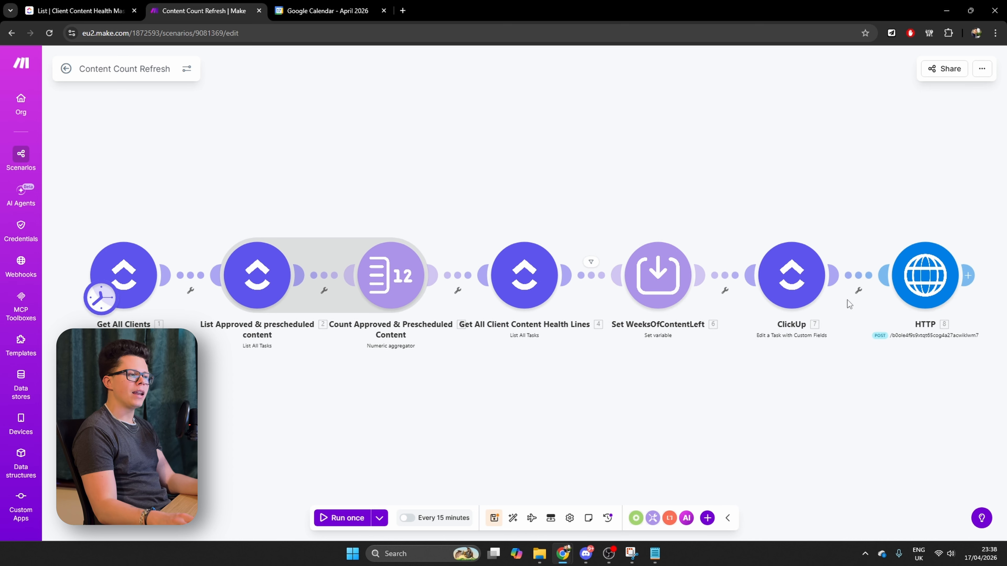
# Add a filter labelled RED Only between the ClickUp and HTTP modules, with the WeeksOfContentLeft variable as its condition value
pyautogui.click(861, 295)
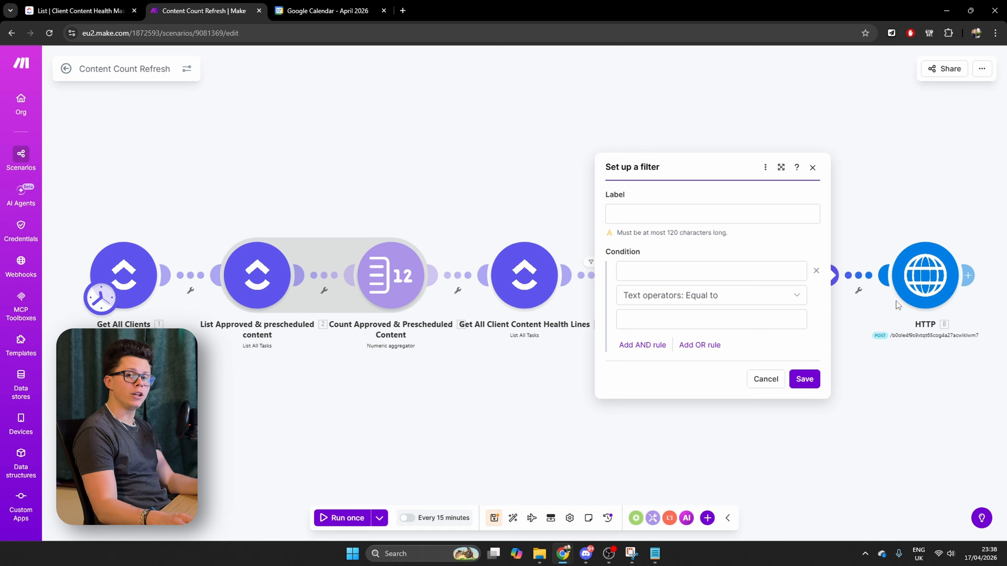
pyautogui.click(731, 213)
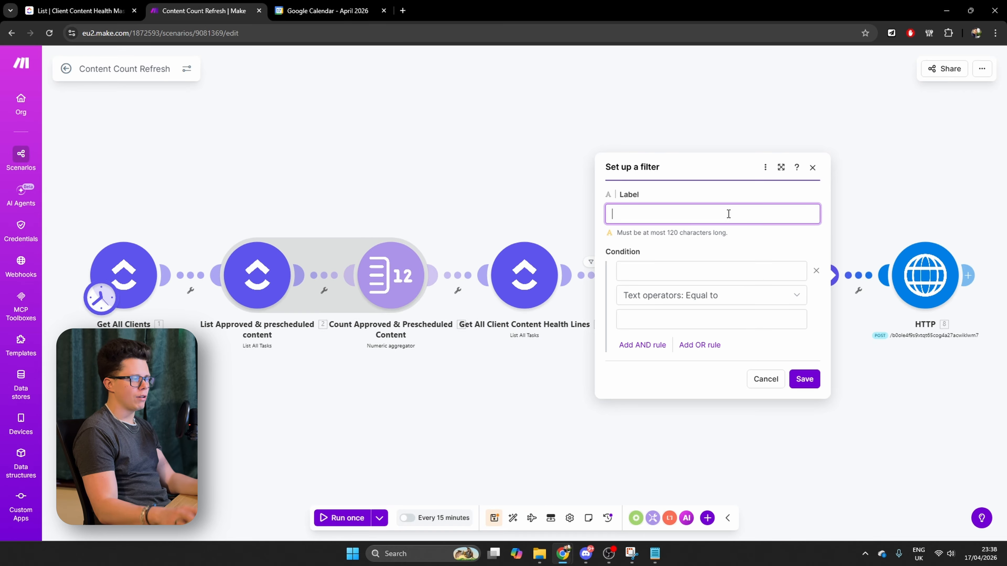
pyautogui.write('RED Only')
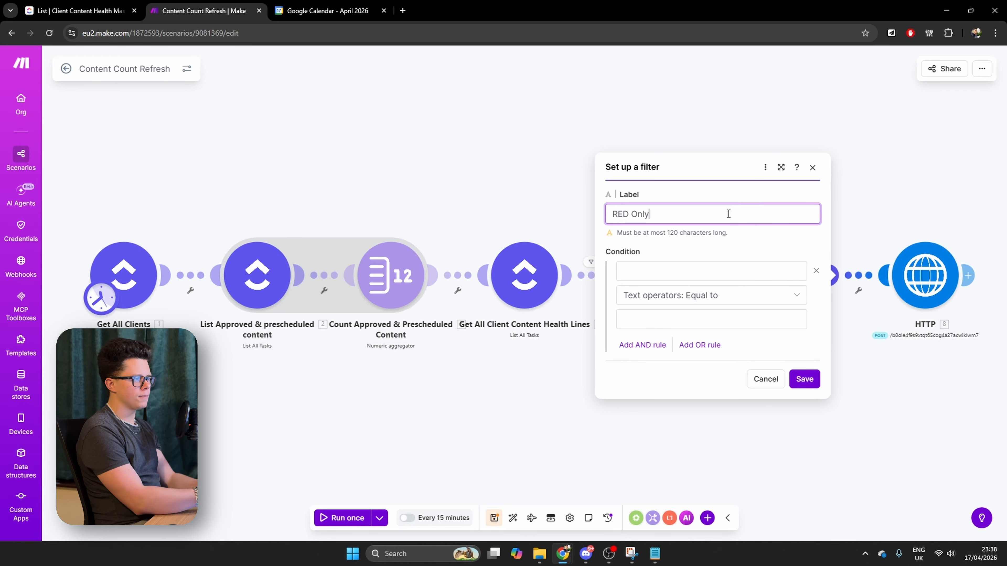
pyautogui.click(641, 270)
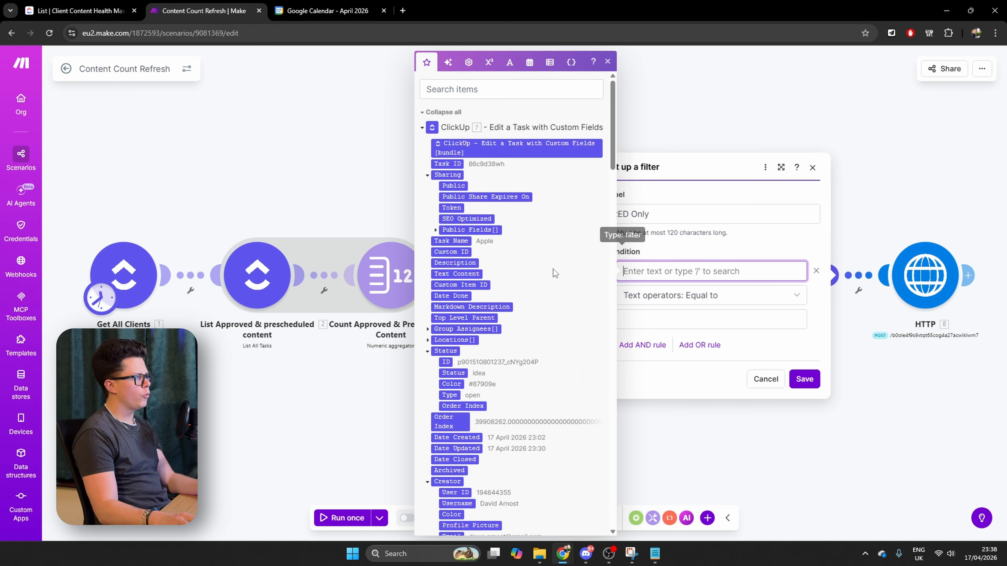
pyautogui.scroll(-15, 518, 305)
pyautogui.scroll(15, 467, 305)
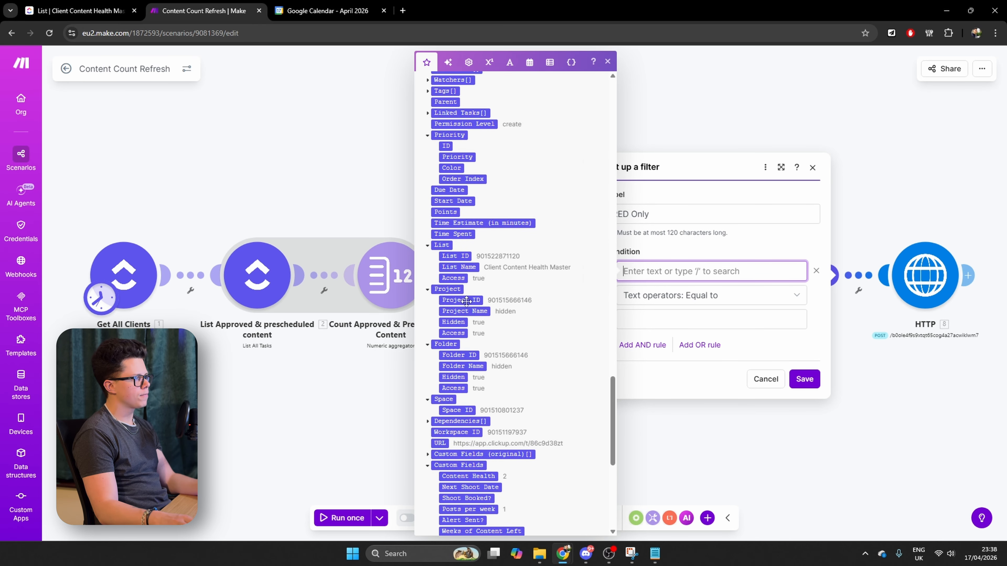
pyautogui.scroll(-10, 474, 298)
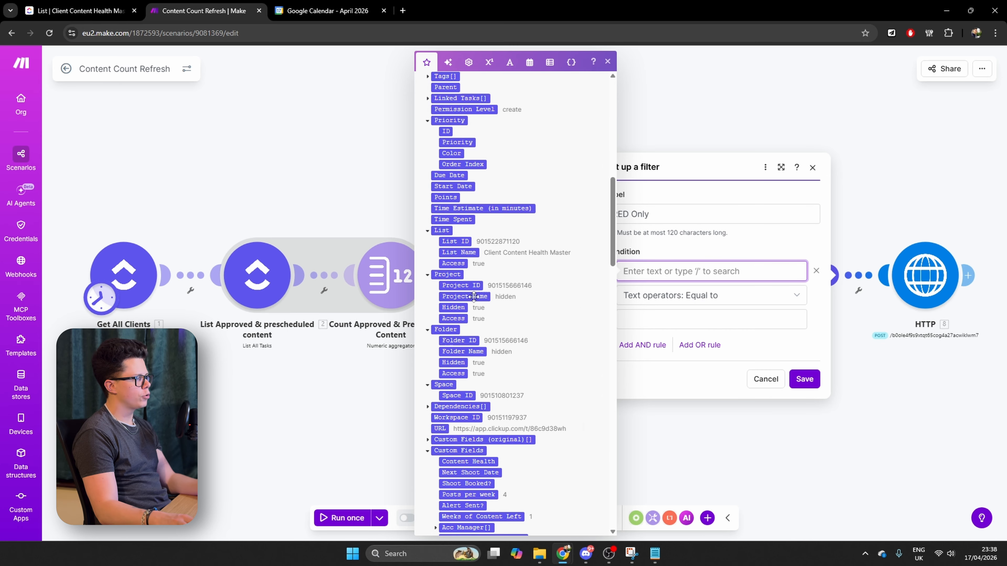
pyautogui.click(487, 231)
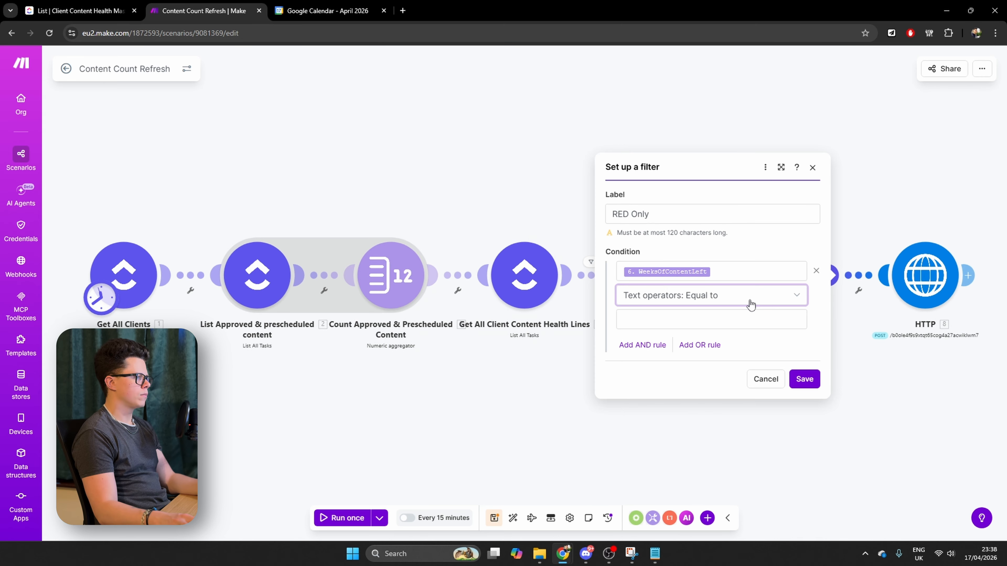
# Set the filter condition to the numeric operator Less than 2, then save the filter and the scenario
pyautogui.click(751, 304)
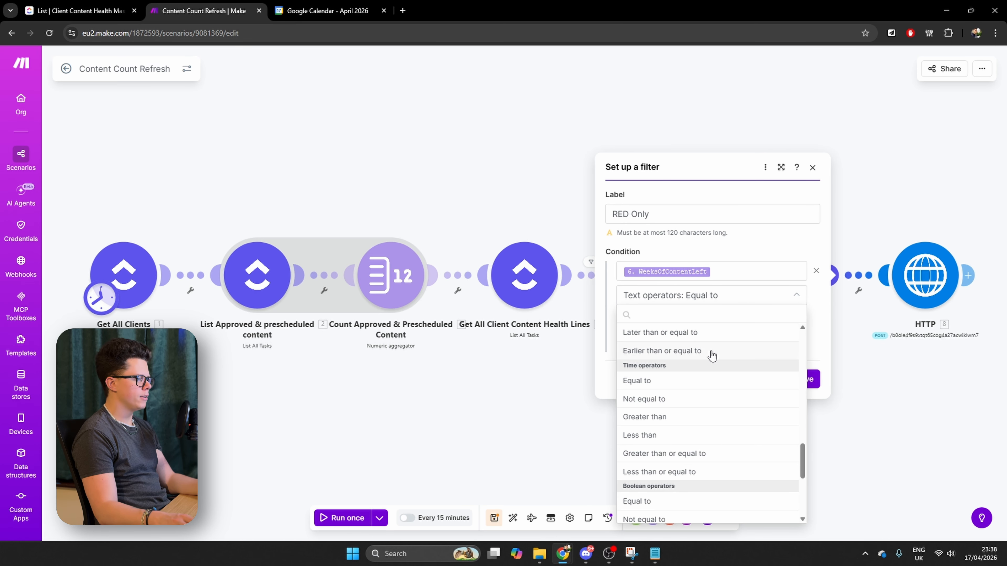
pyautogui.scroll(3, 705, 352)
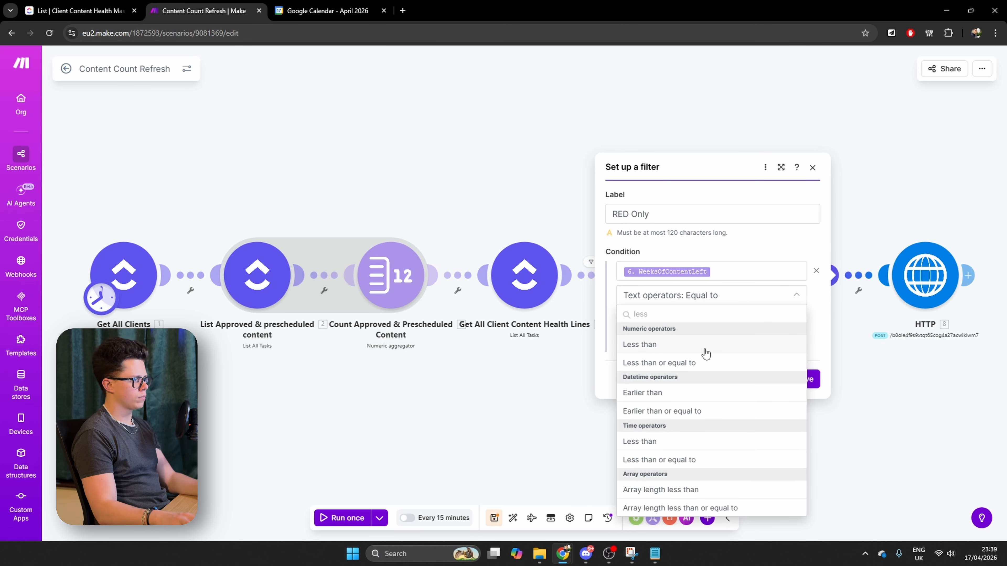
pyautogui.click(703, 344)
pyautogui.click(685, 328)
pyautogui.write('2')
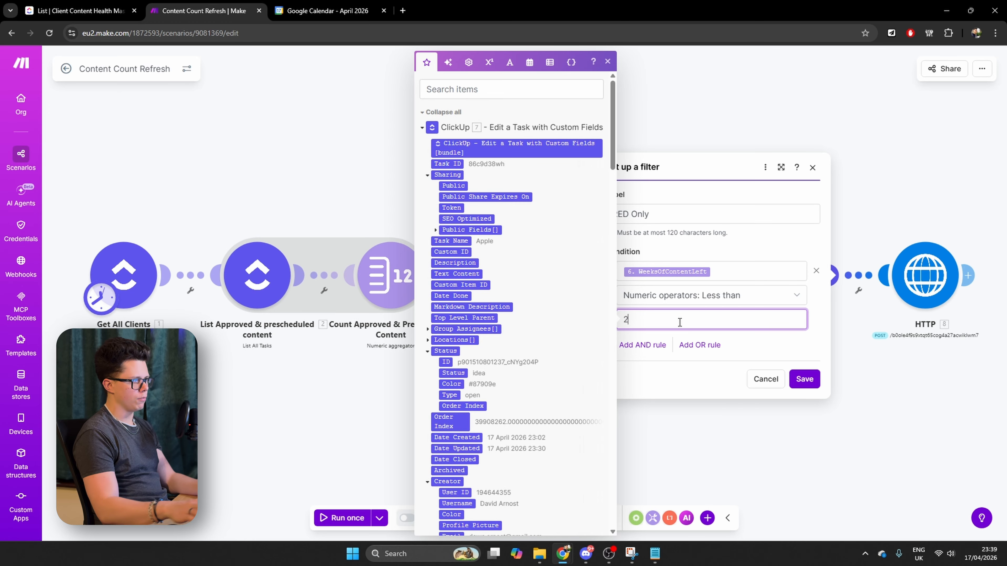
pyautogui.click(804, 379)
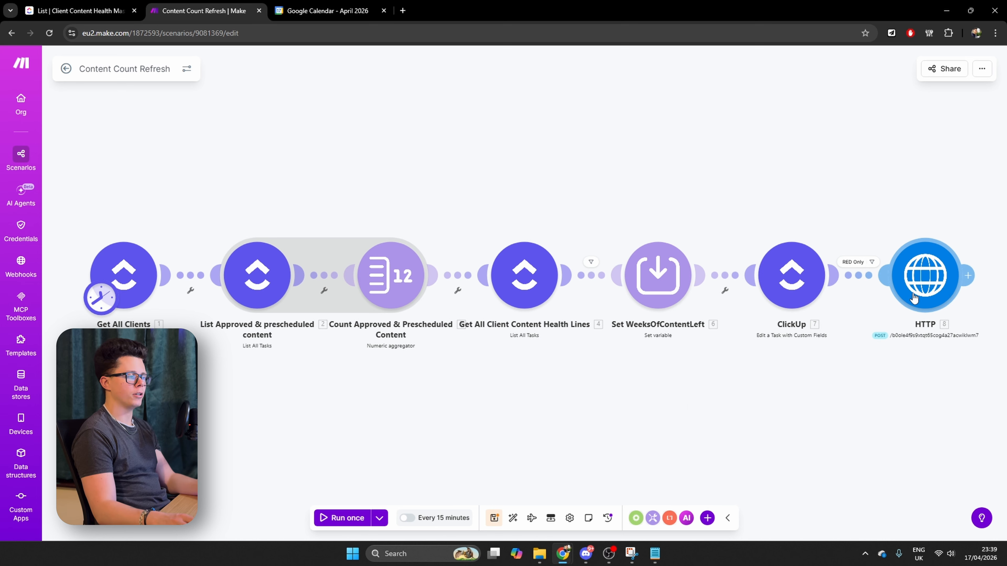
pyautogui.click(494, 518)
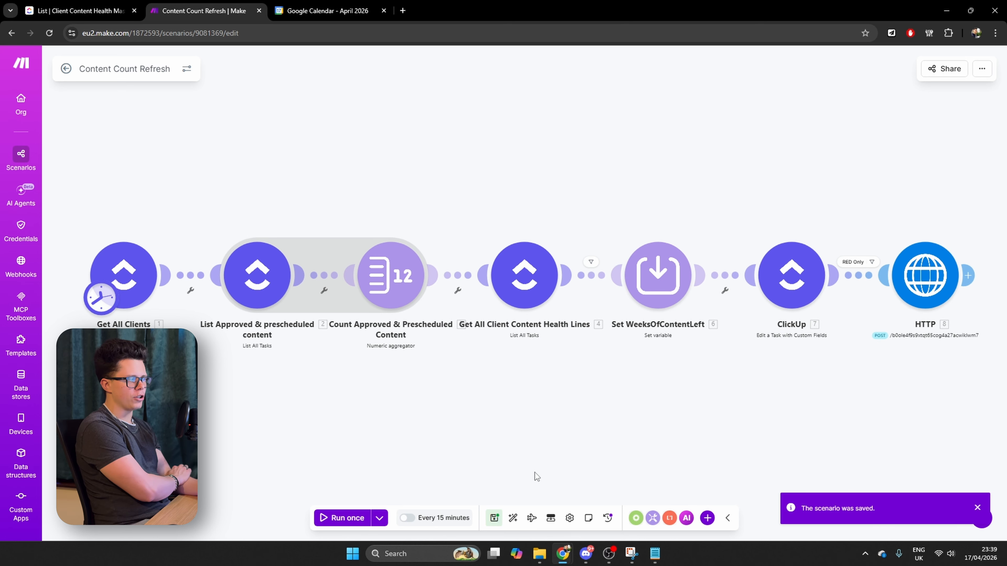
# Schedule the Content Count Refresh scenario to run daily at 06:00, without activating it yet
pyautogui.moveTo(489, 448); pyautogui.dragTo(536, 447)
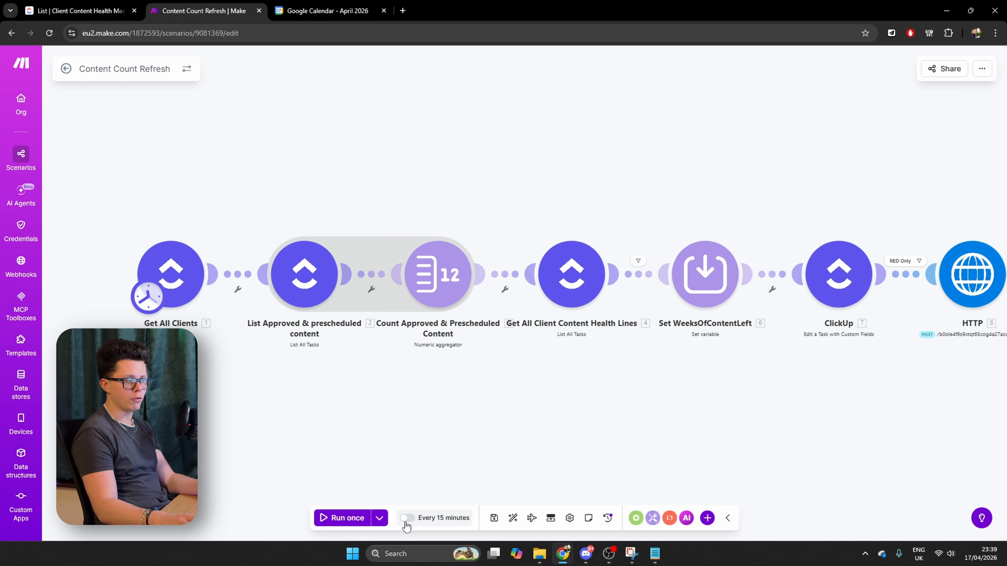
pyautogui.click(425, 520)
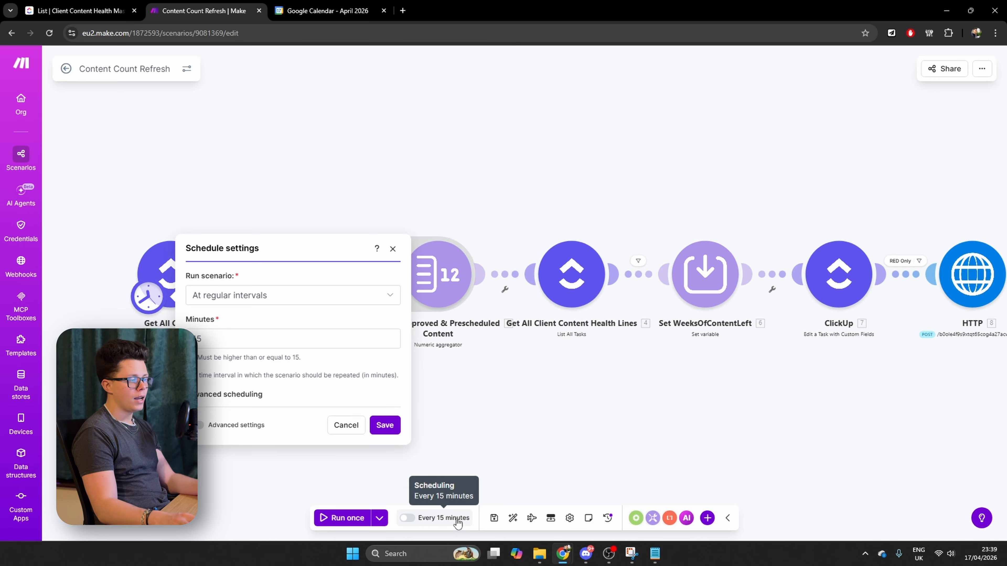
pyautogui.click(279, 238)
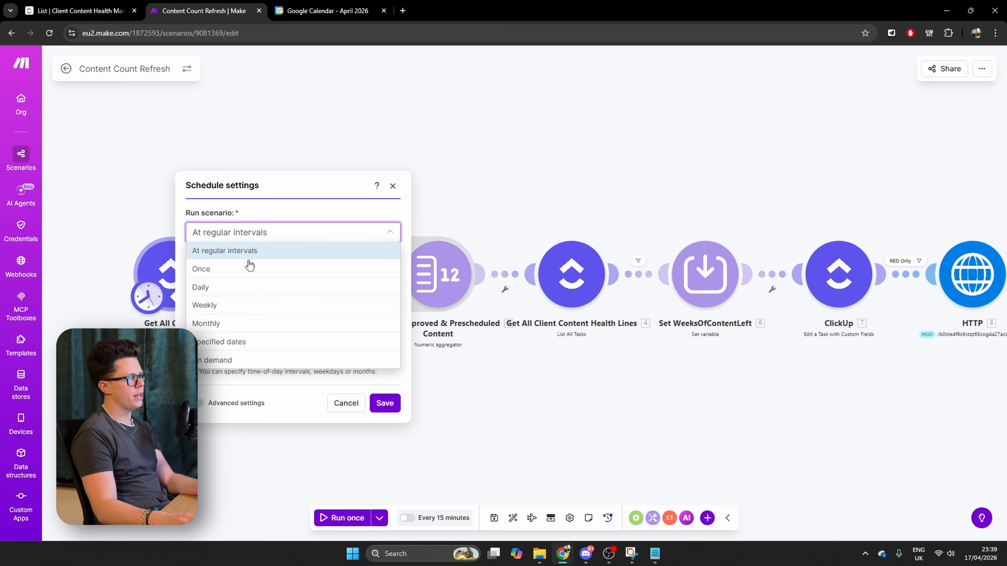
pyautogui.click(219, 294)
pyautogui.click(245, 309)
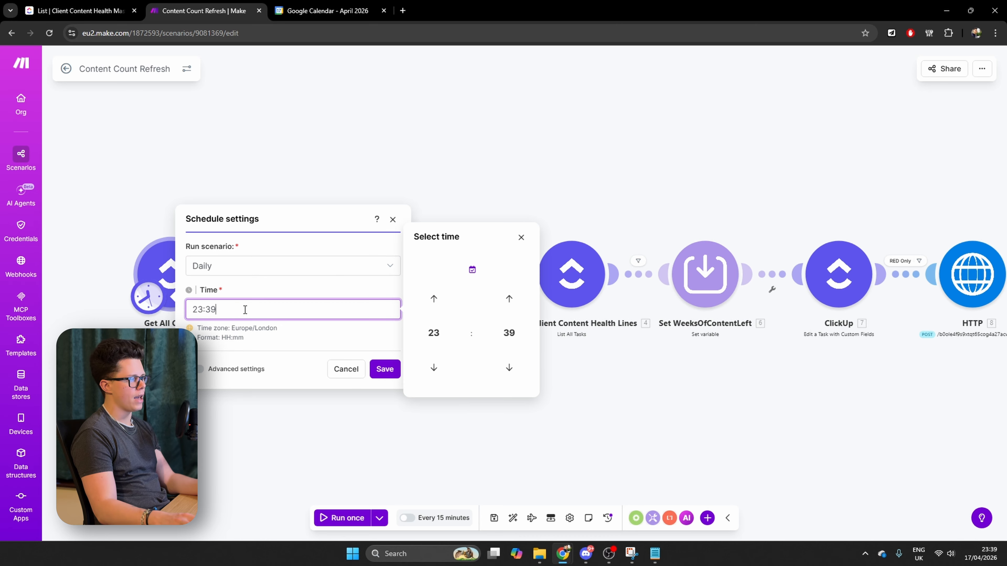
pyautogui.hotkey('ctrl', 'a')
pyautogui.write('0600')
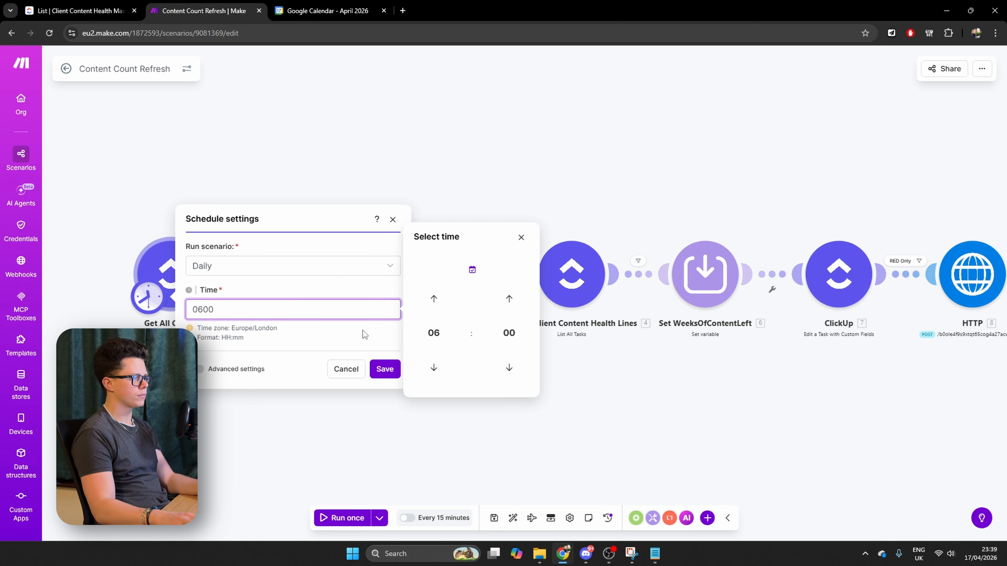
pyautogui.click(385, 369)
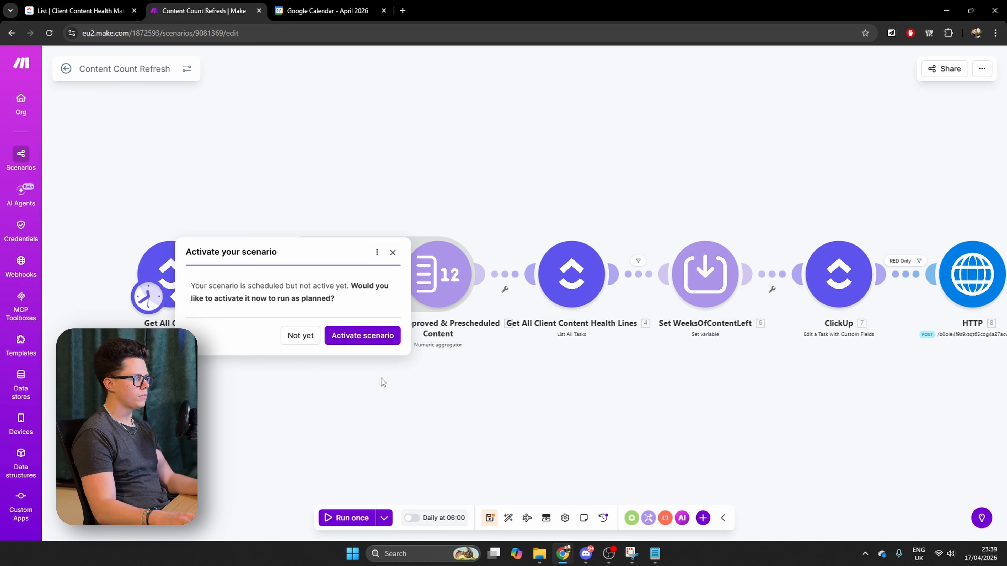
pyautogui.click(300, 336)
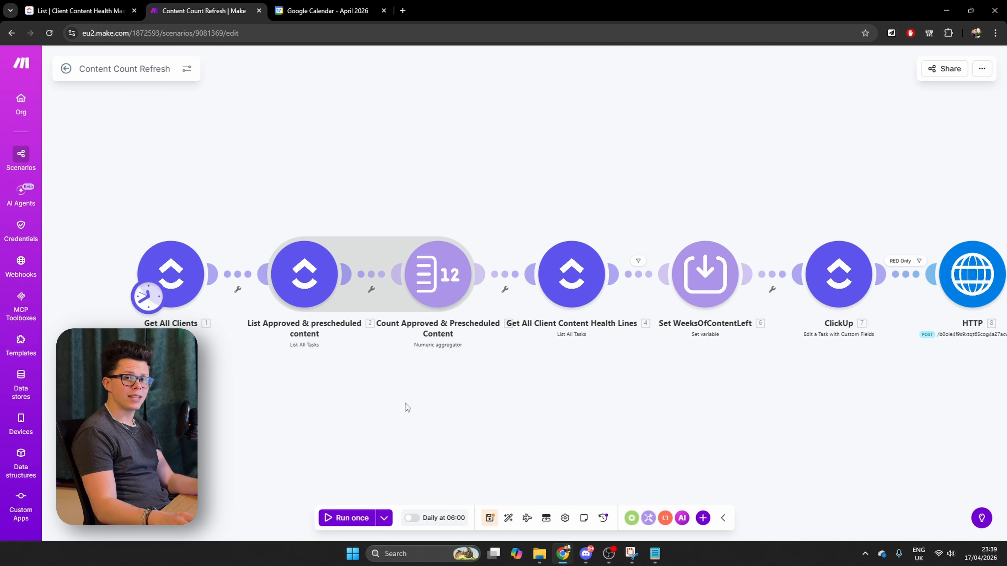
# Add a Custom webhook module from Webhooks as the trigger in front of Get All Clients
pyautogui.moveTo(361, 405); pyautogui.dragTo(529, 404)
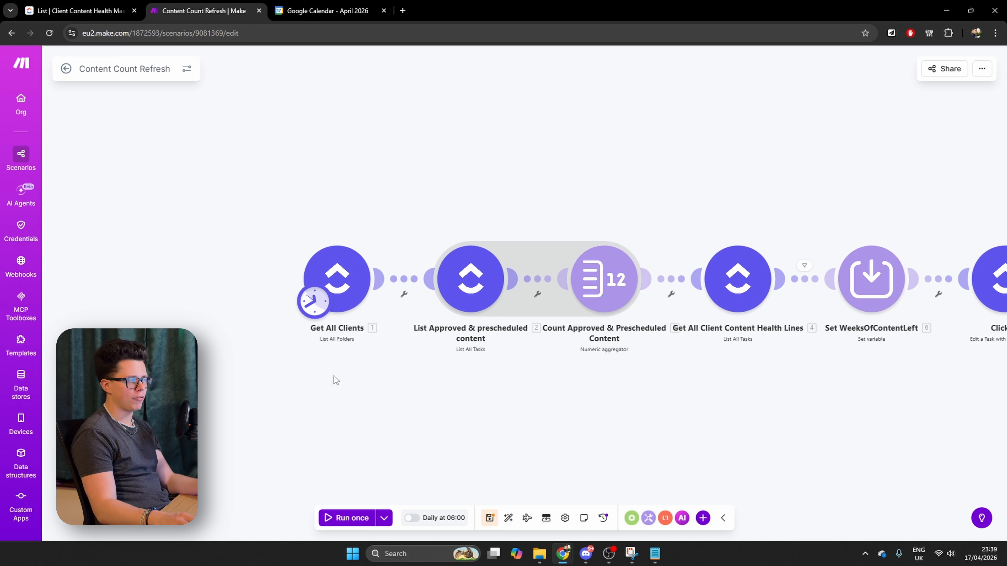
pyautogui.rightClick(215, 278)
pyautogui.click(249, 289)
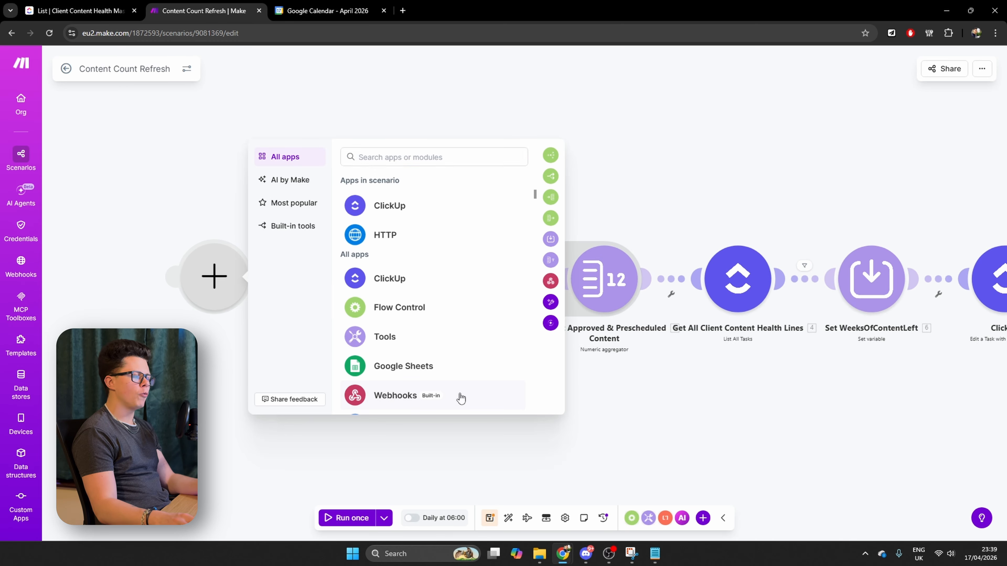
pyautogui.click(459, 394)
pyautogui.click(317, 316)
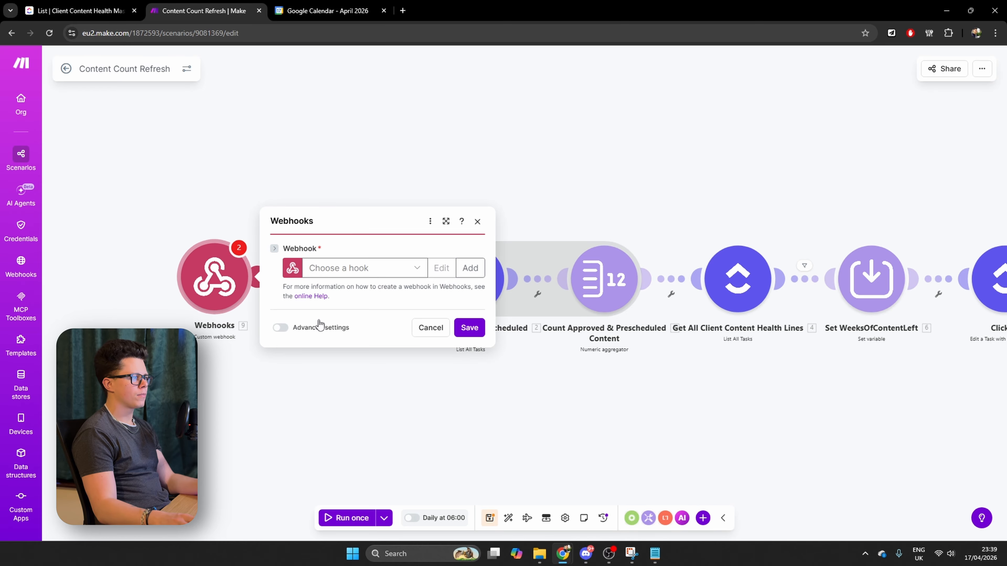
# Create a new webhook named Content-Count-Refresh-Tutorial for the trigger module
pyautogui.click(473, 269)
pyautogui.tripleClick(598, 195)
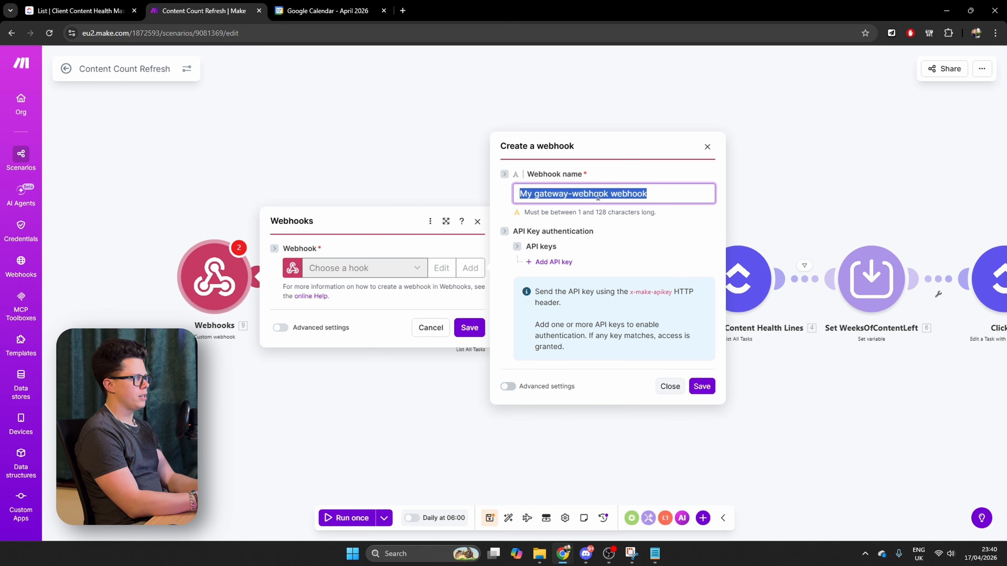
pyautogui.write('Content-Count-Refresh-')
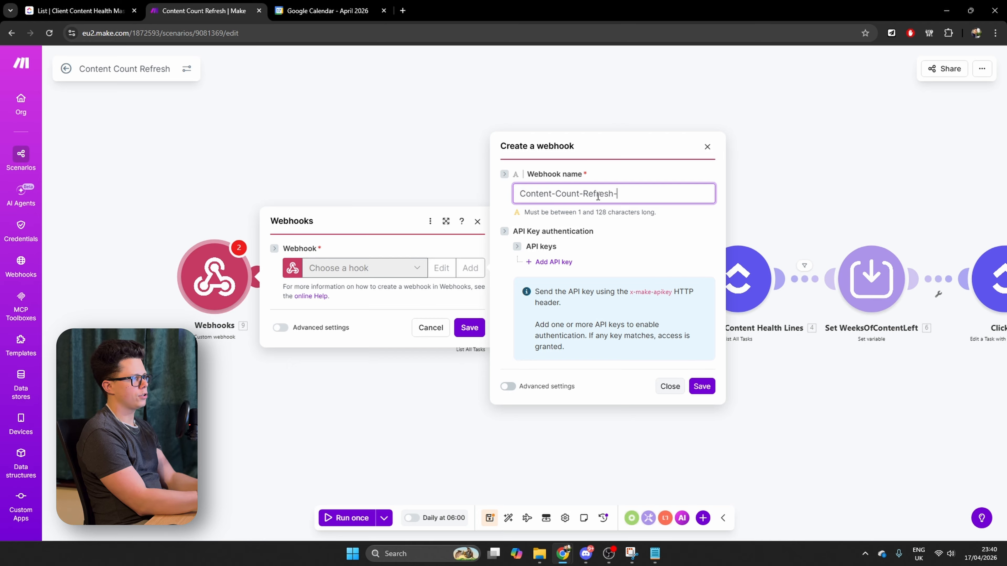
pyautogui.write('Tutorial')
pyautogui.click(705, 388)
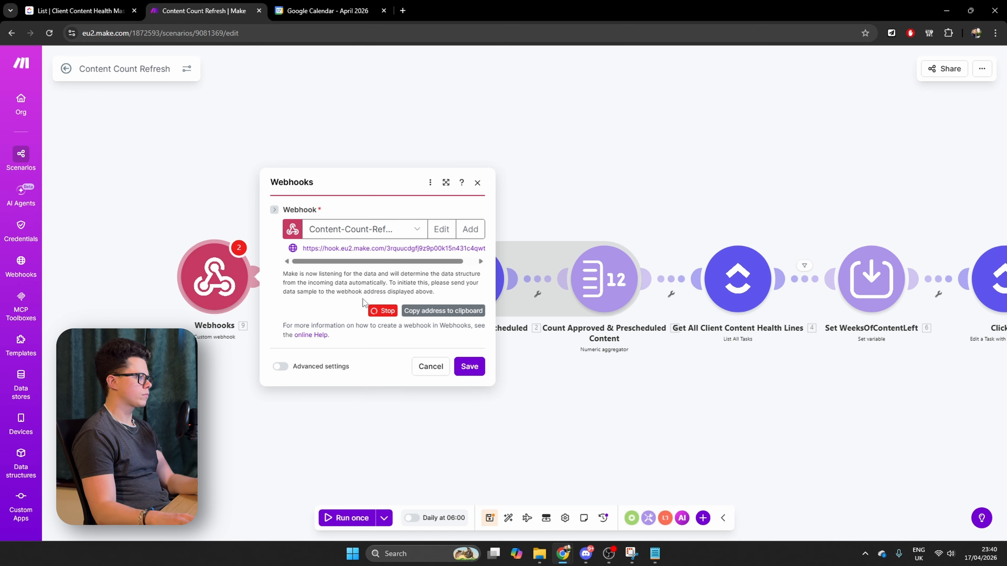
# Copy the new webhook's address, then save the Webhooks module and the Content Count Refresh scenario
pyautogui.click(433, 312)
pyautogui.click(469, 367)
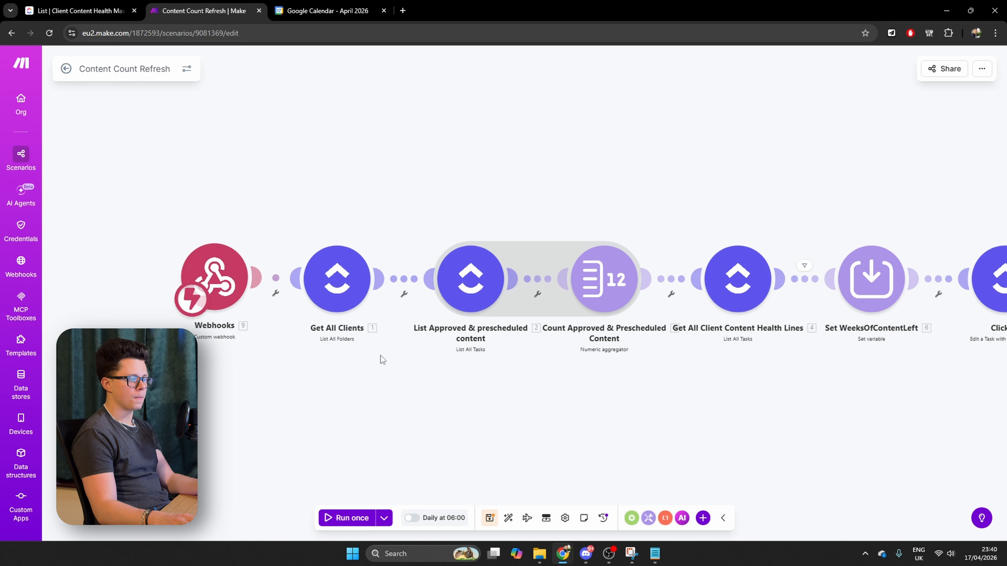
pyautogui.click(490, 518)
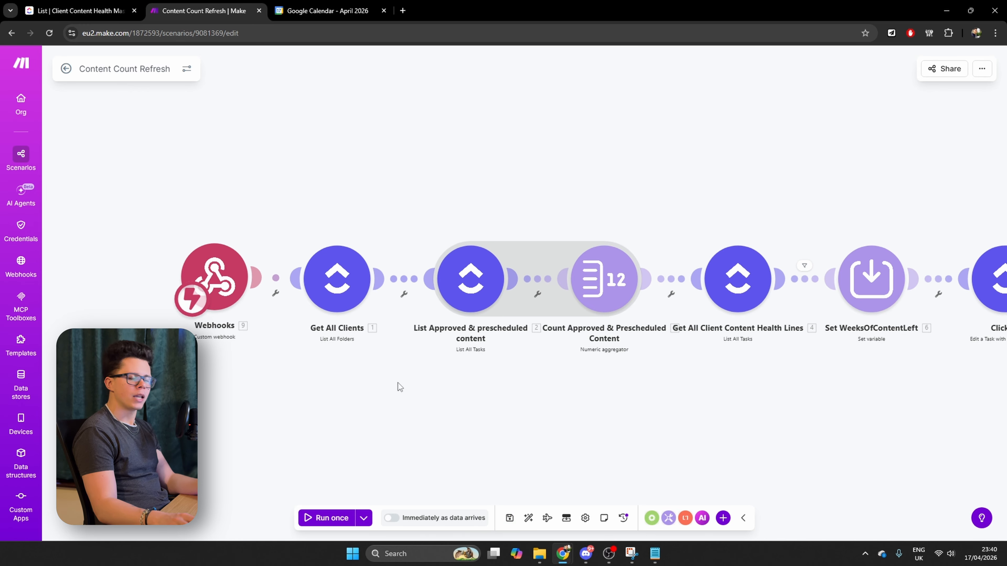
pyautogui.hscroll(-1, 398, 382)
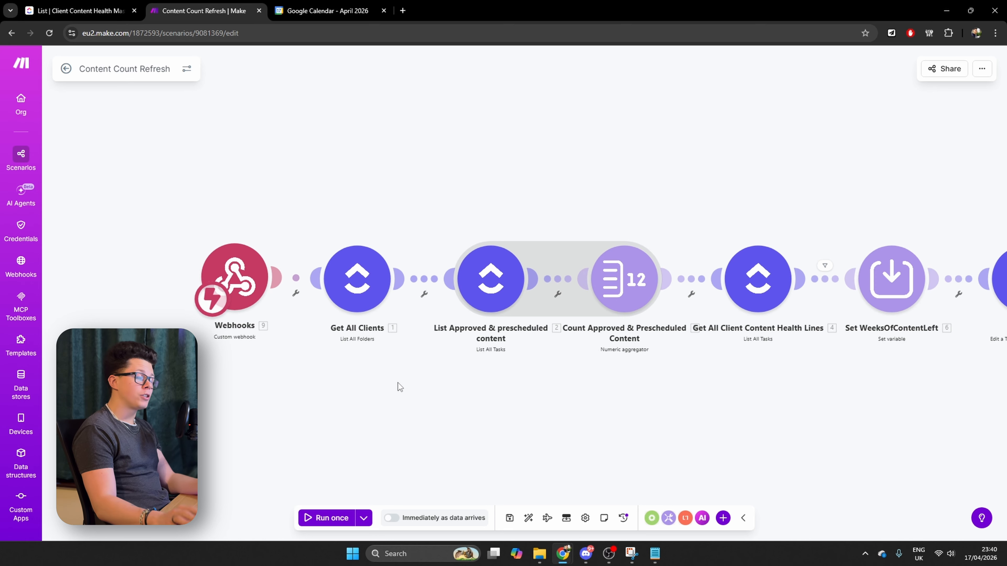
# Create a new scenario in the Content Health Monitor Tutorial folder, starting with an HTTP Make a request module
pyautogui.click(68, 70)
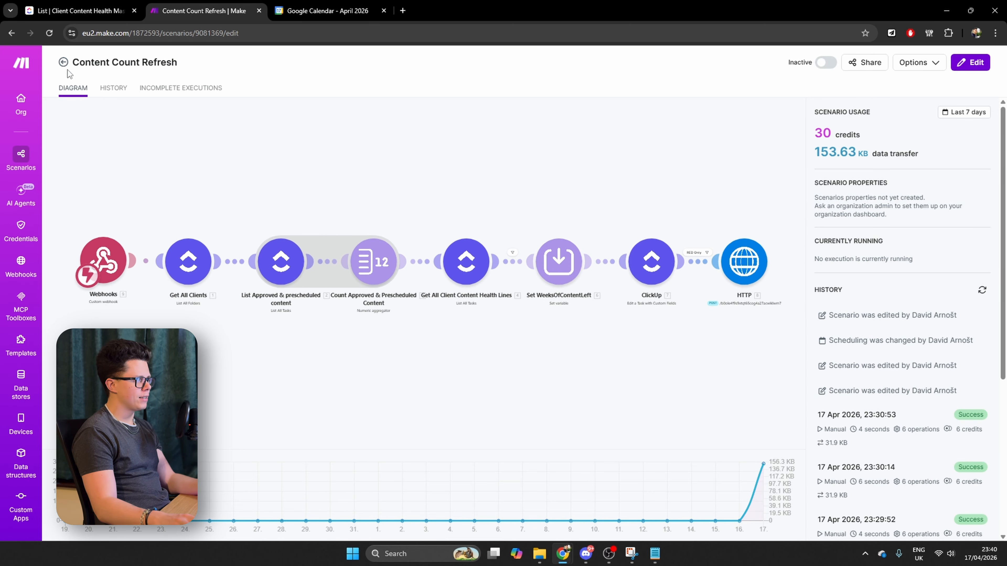
pyautogui.click(68, 70)
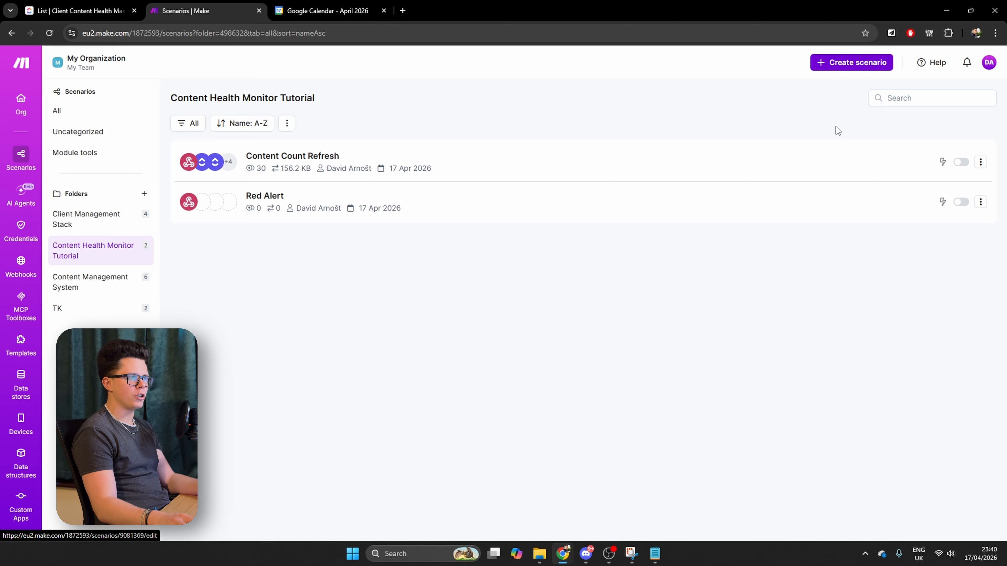
pyautogui.click(862, 62)
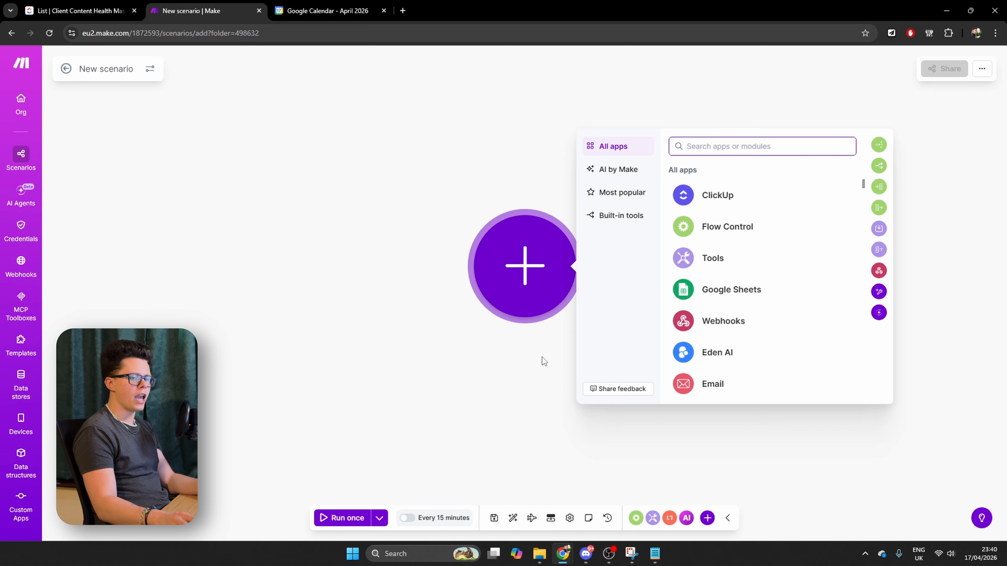
pyautogui.write('http')
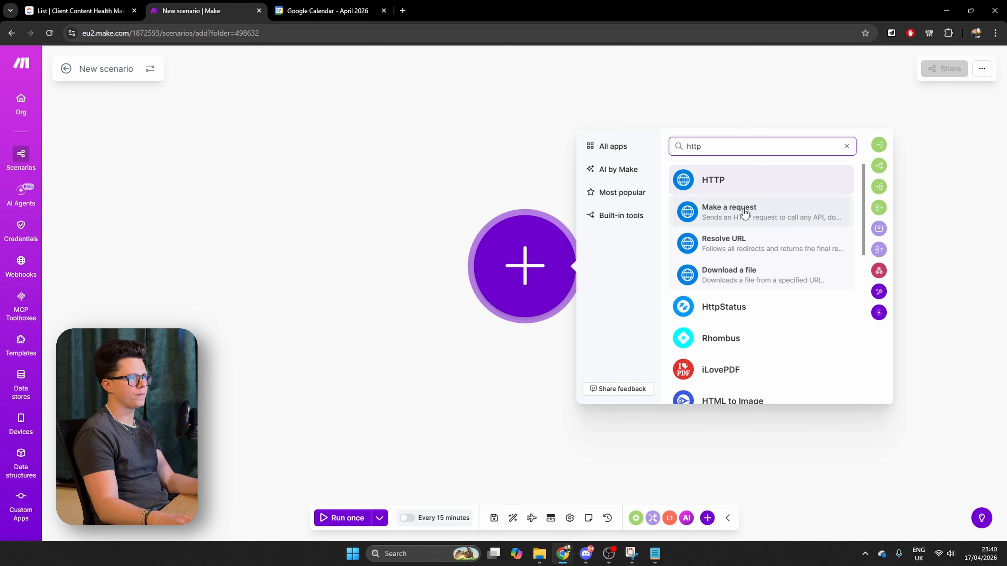
pyautogui.click(744, 213)
# Configure the HTTP module with No authentication, the copied webhook address as URL and the POST method, and save the module and scenario
pyautogui.click(674, 113)
pyautogui.click(665, 135)
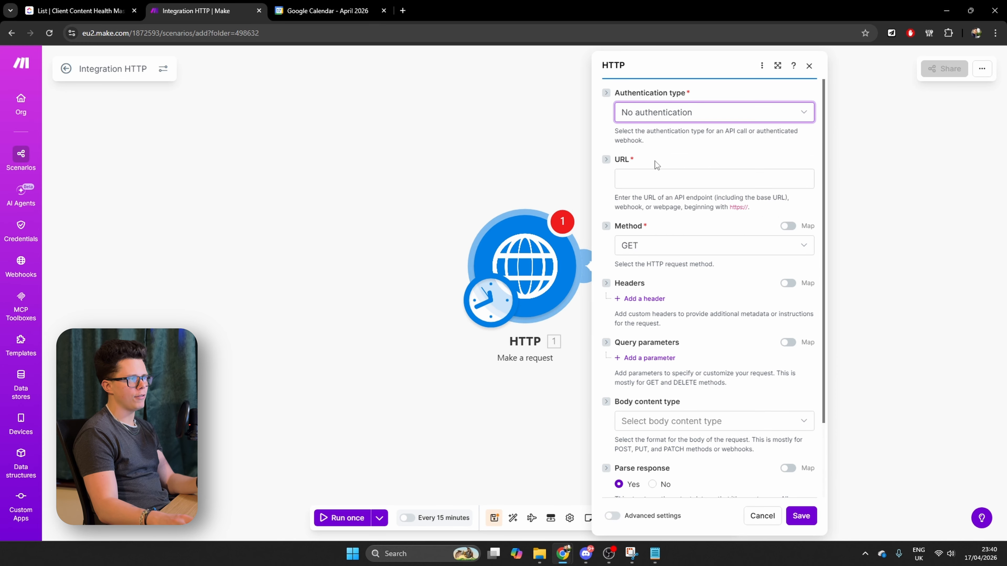
pyautogui.click(656, 179)
pyautogui.click(645, 259)
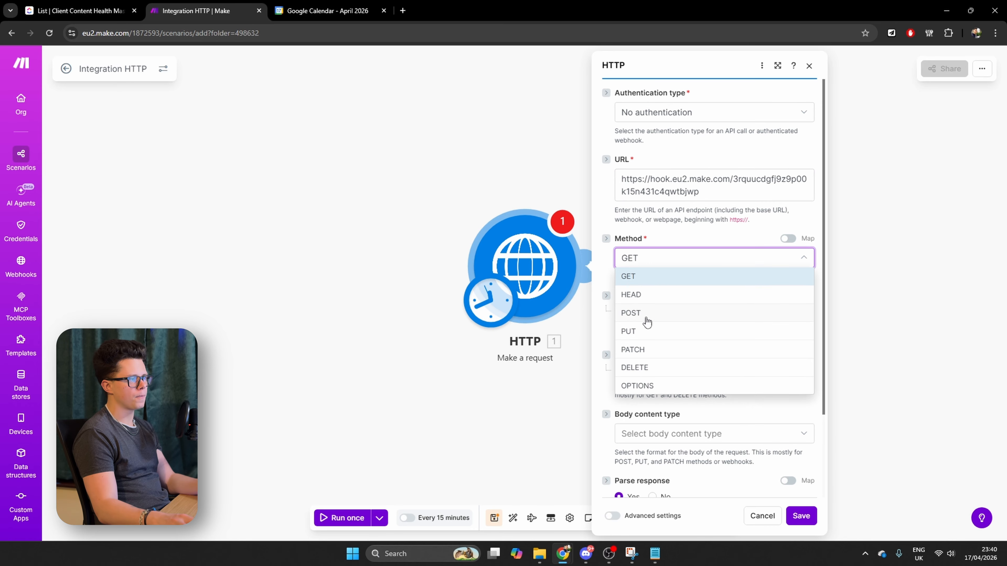
pyautogui.click(646, 314)
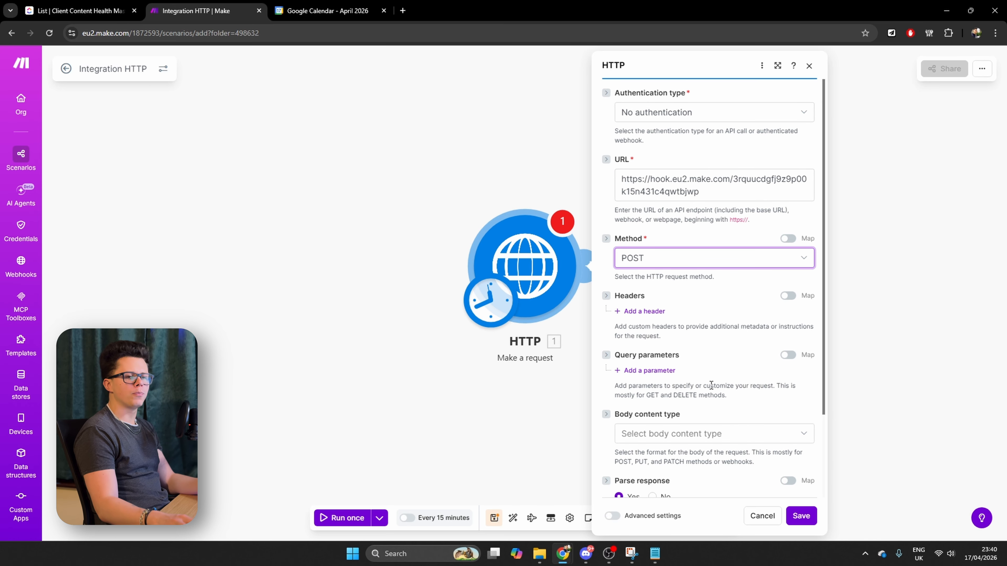
pyautogui.scroll(-3, 745, 392)
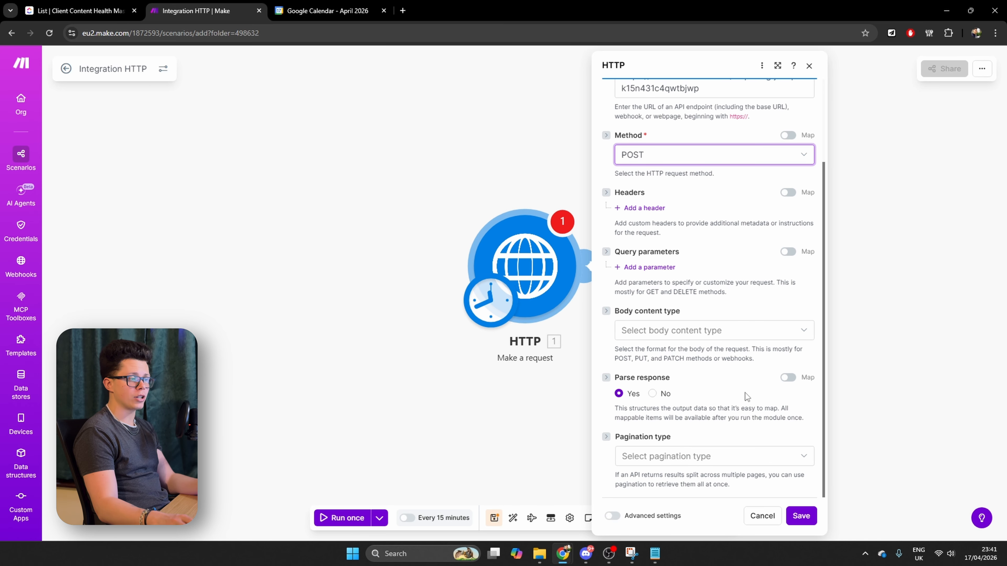
pyautogui.click(801, 516)
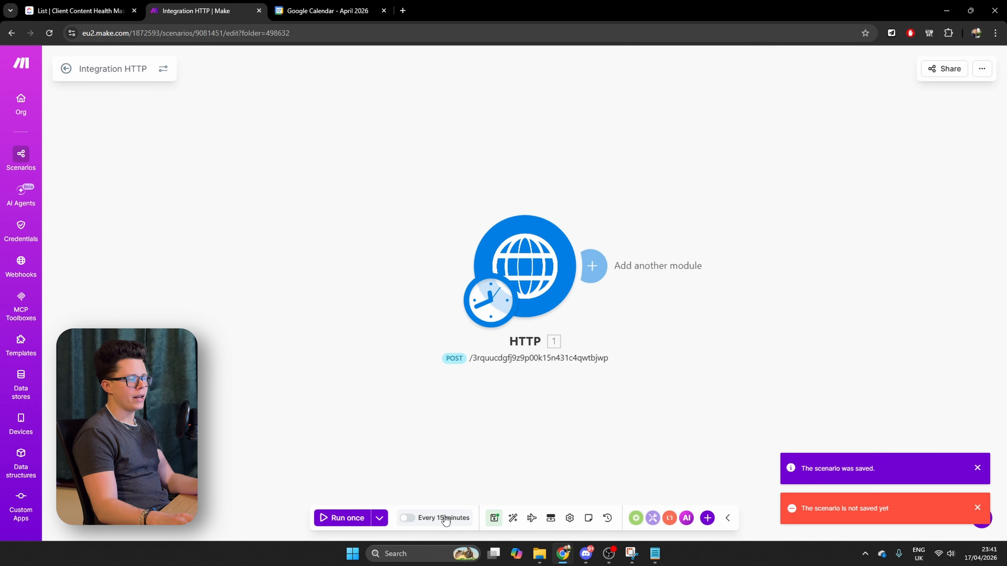
# Schedule the Integration HTTP scenario to run daily at 06:00 without activating it yet, and save the scenario
pyautogui.click(444, 517)
pyautogui.click(607, 237)
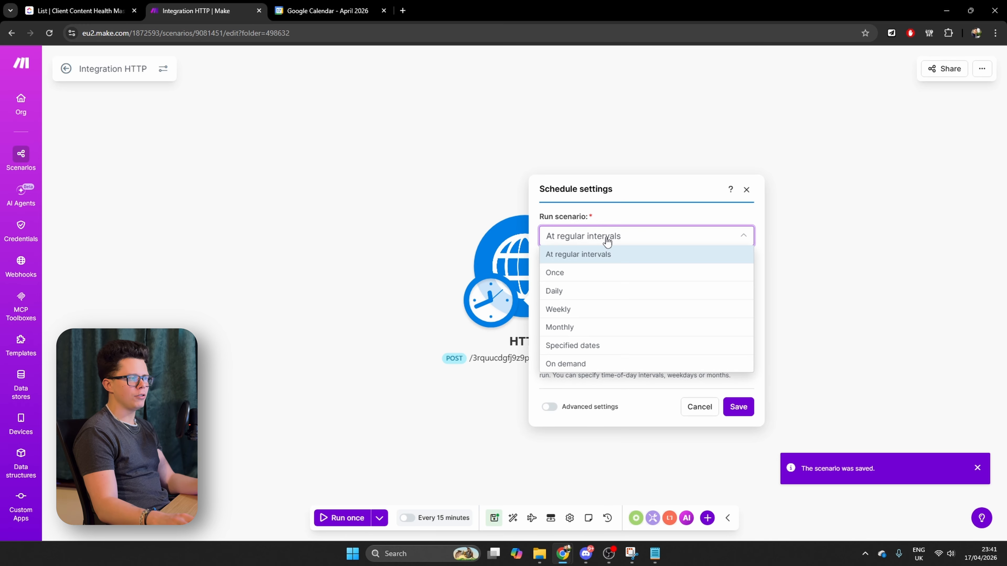
pyautogui.click(574, 290)
pyautogui.click(582, 315)
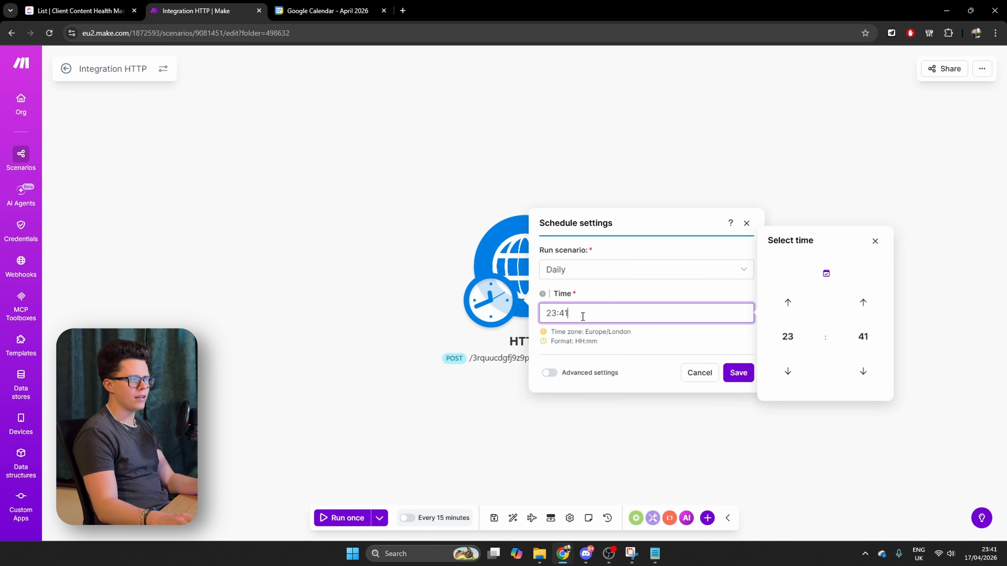
pyautogui.click(511, 310)
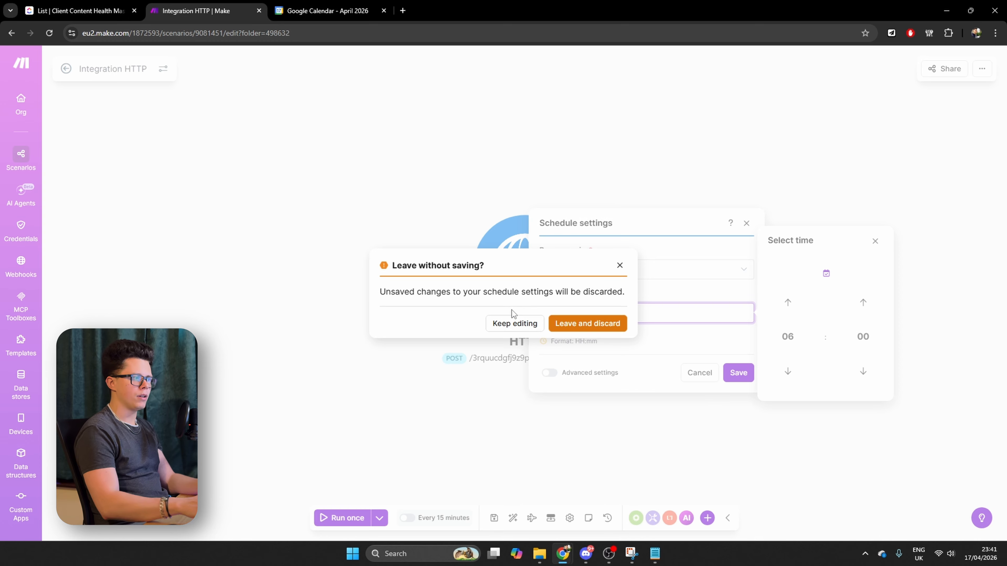
pyautogui.click(517, 330)
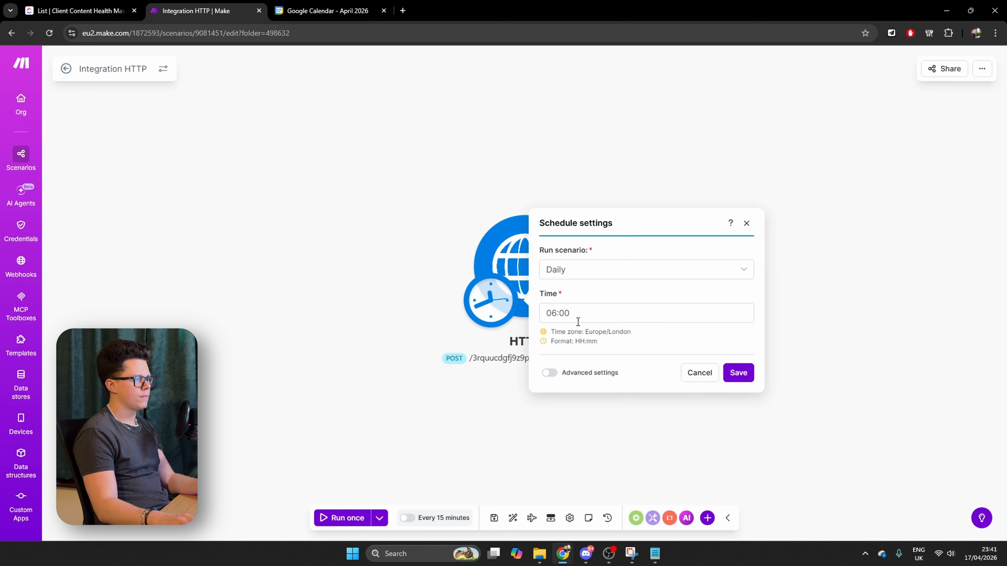
pyautogui.click(737, 372)
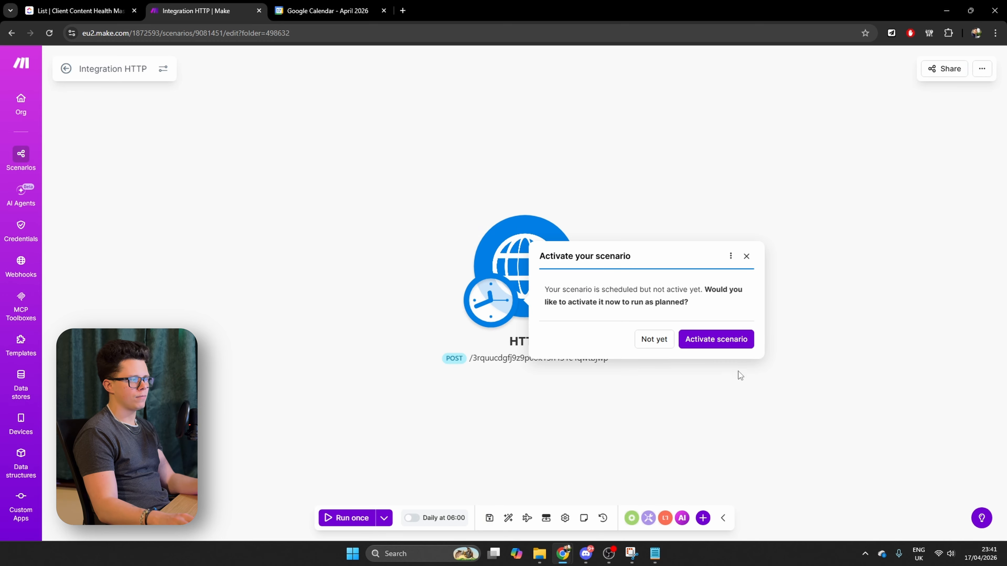
pyautogui.click(651, 342)
pyautogui.click(489, 518)
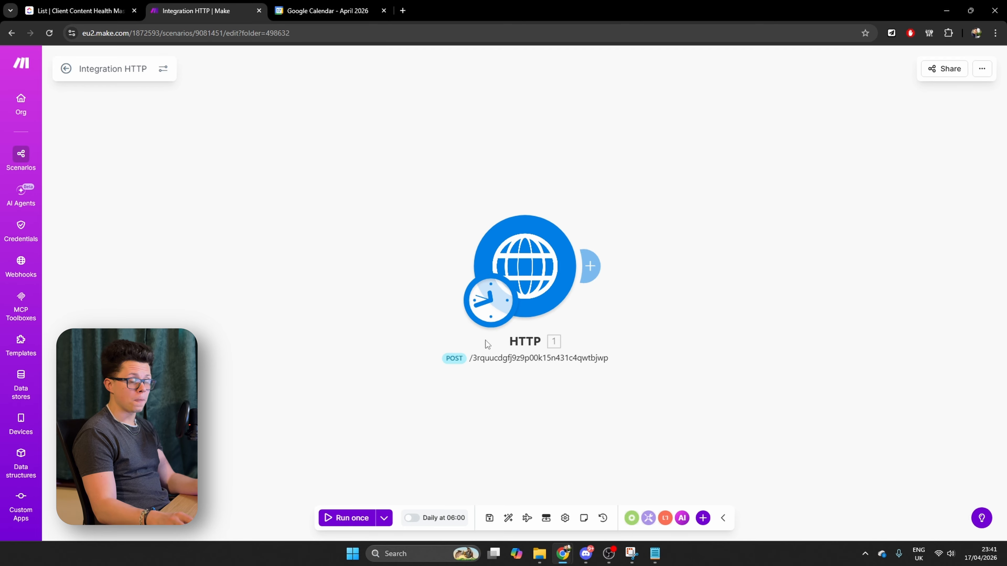
# Leave the Integration HTTP scenario, switch to ClickUp and start a new automation on the Client Content Health Master list
pyautogui.click(66, 69)
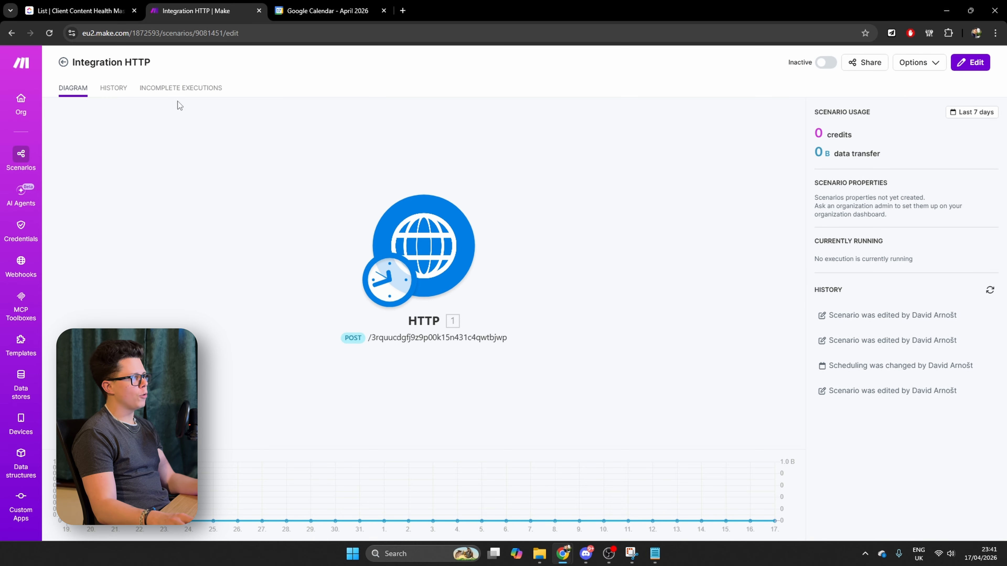
pyautogui.click(60, 63)
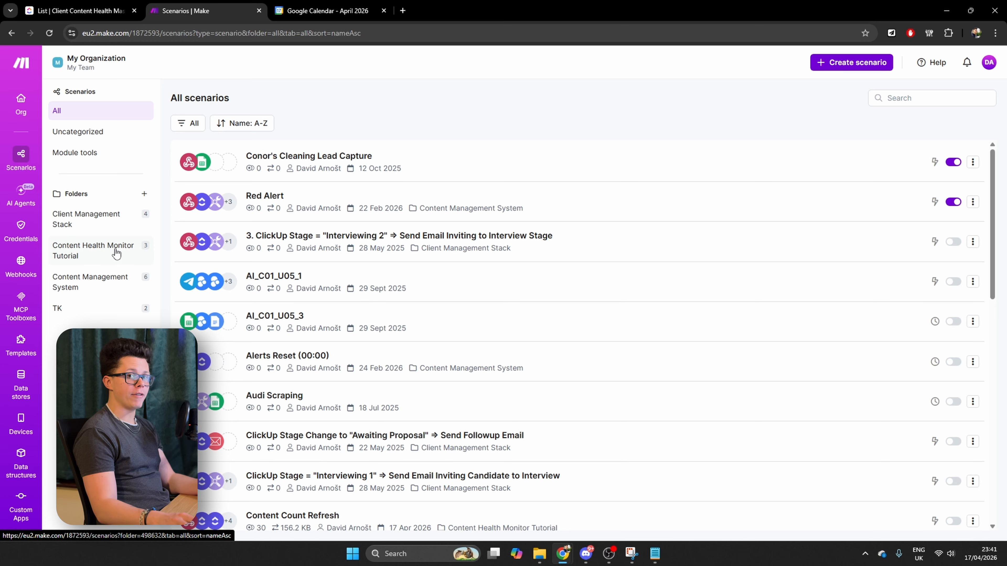
pyautogui.hotkey('ctrl', 'shift', 'Tab')
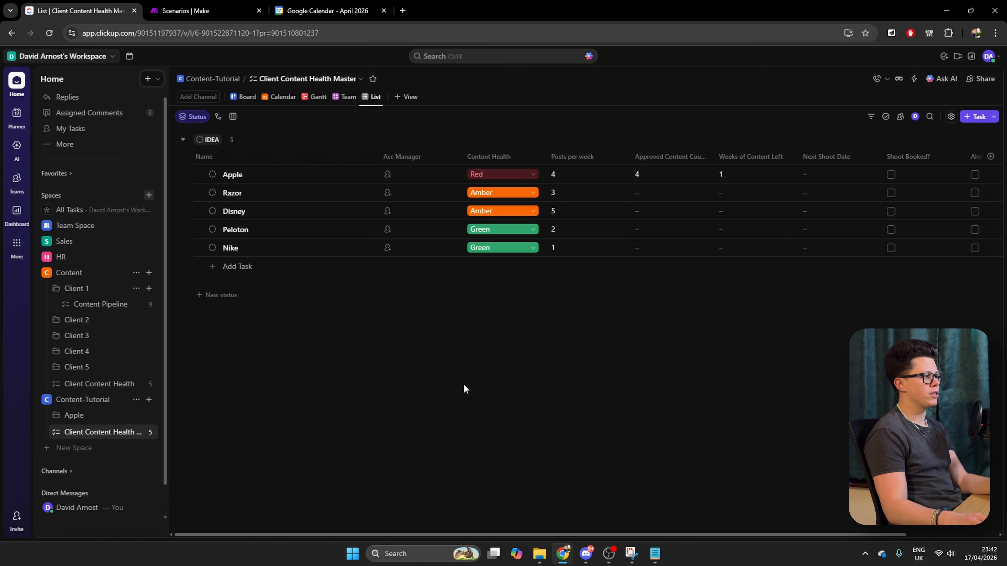
pyautogui.click(916, 84)
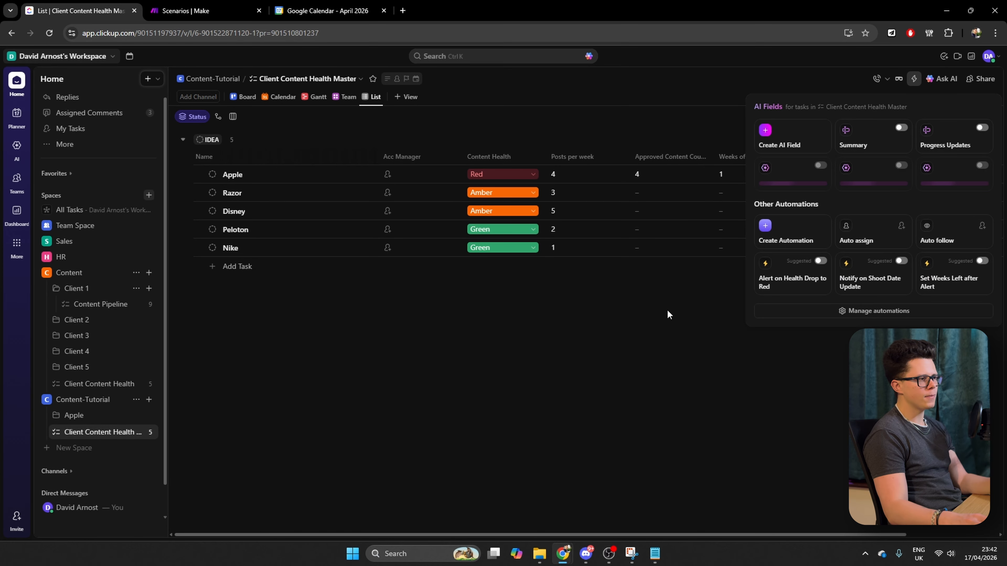
pyautogui.click(893, 313)
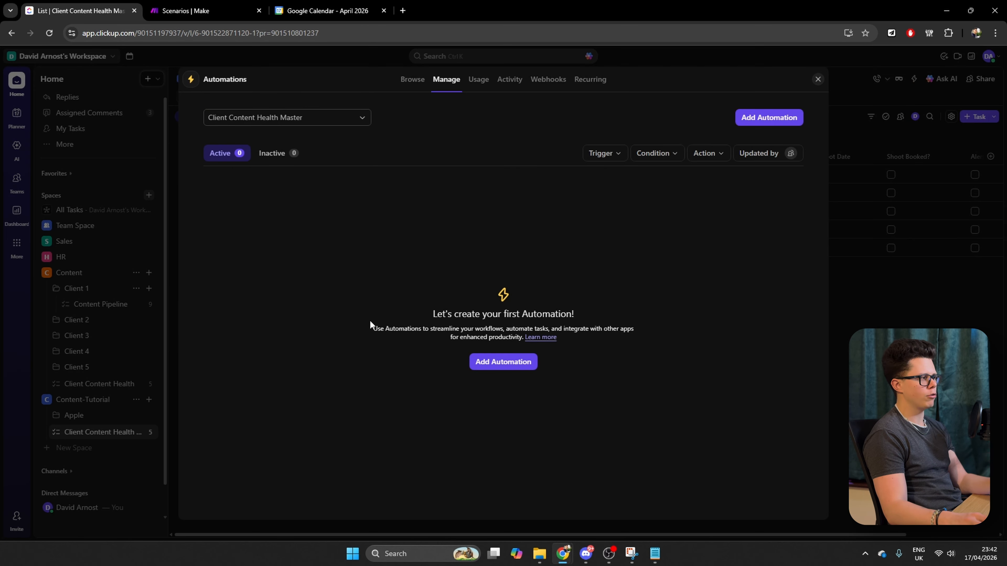
pyautogui.click(485, 362)
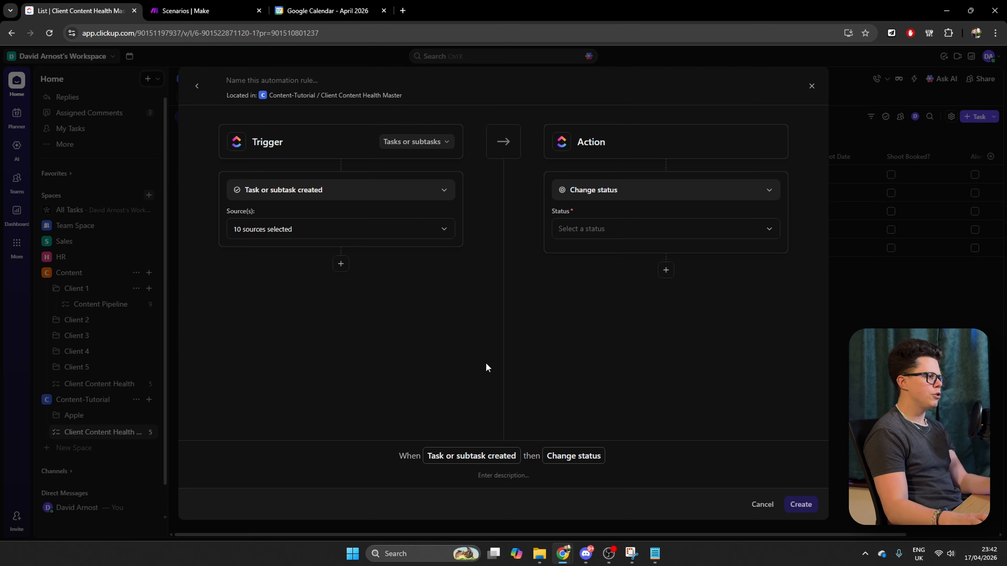
# Set the automation's trigger to Status changes, from any status to APPROVED or PRESCHEDULED
pyautogui.click(294, 191)
pyautogui.scroll(-10, 337, 332)
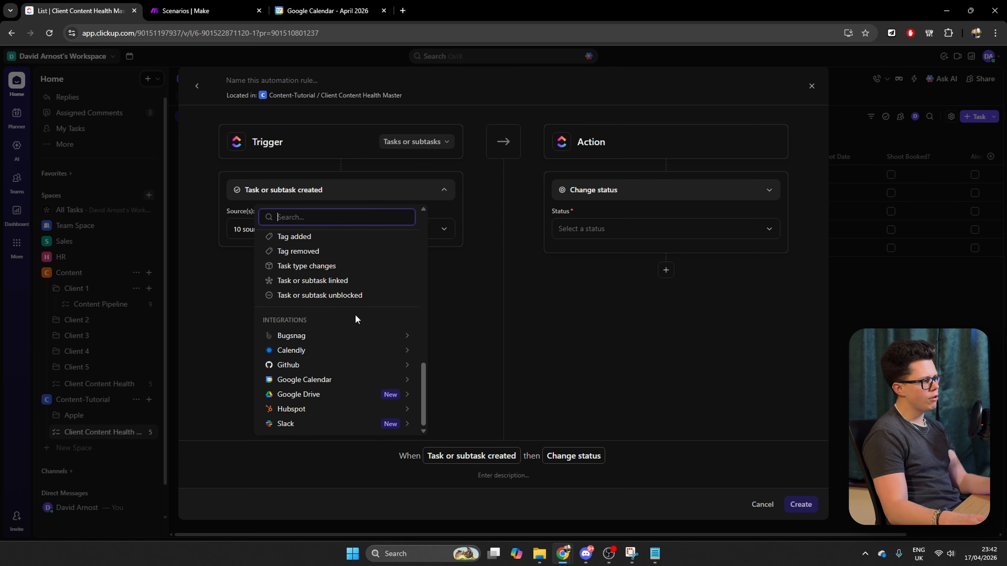
pyautogui.scroll(4, 356, 327)
pyautogui.scroll(6, 355, 327)
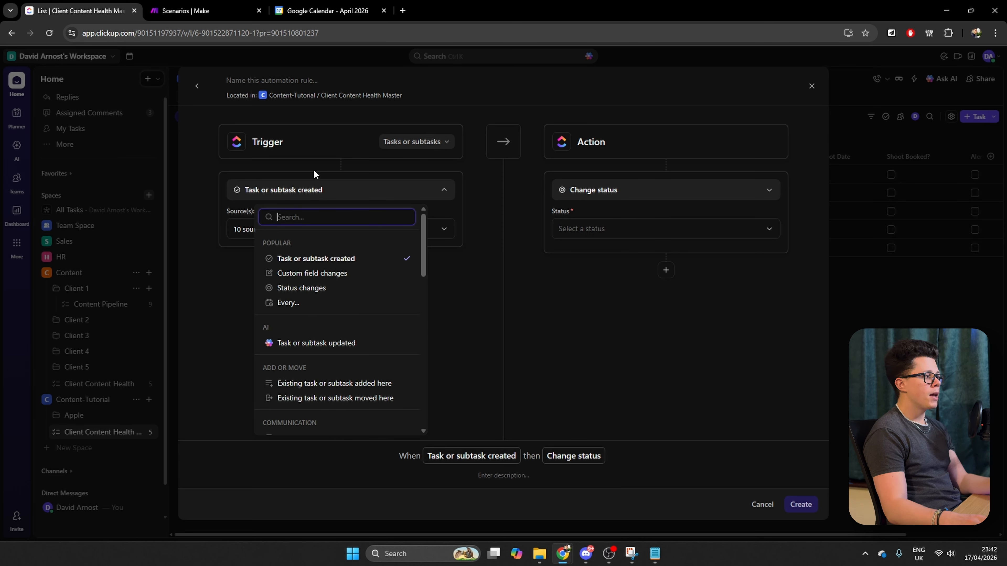
pyautogui.click(309, 287)
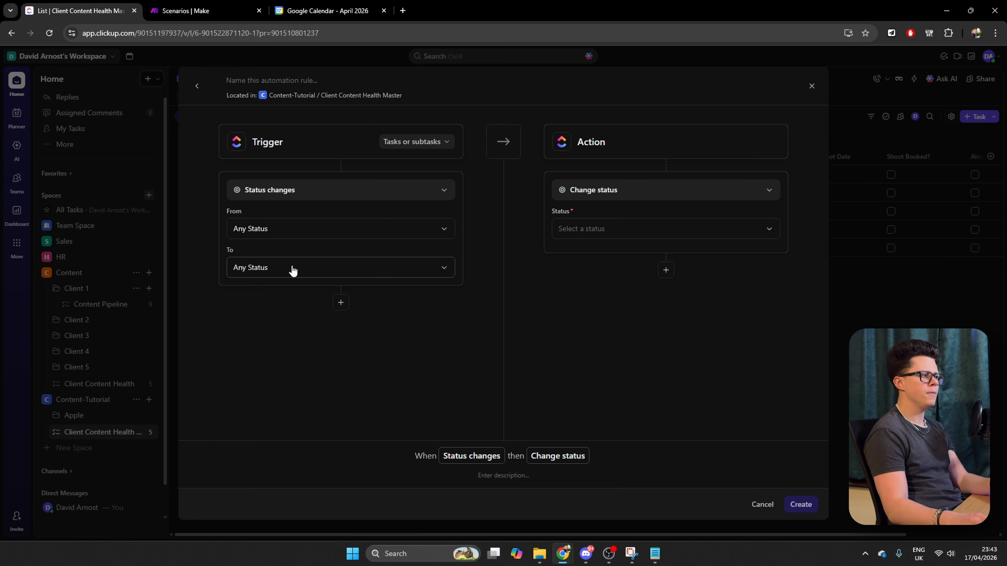
pyautogui.click(281, 268)
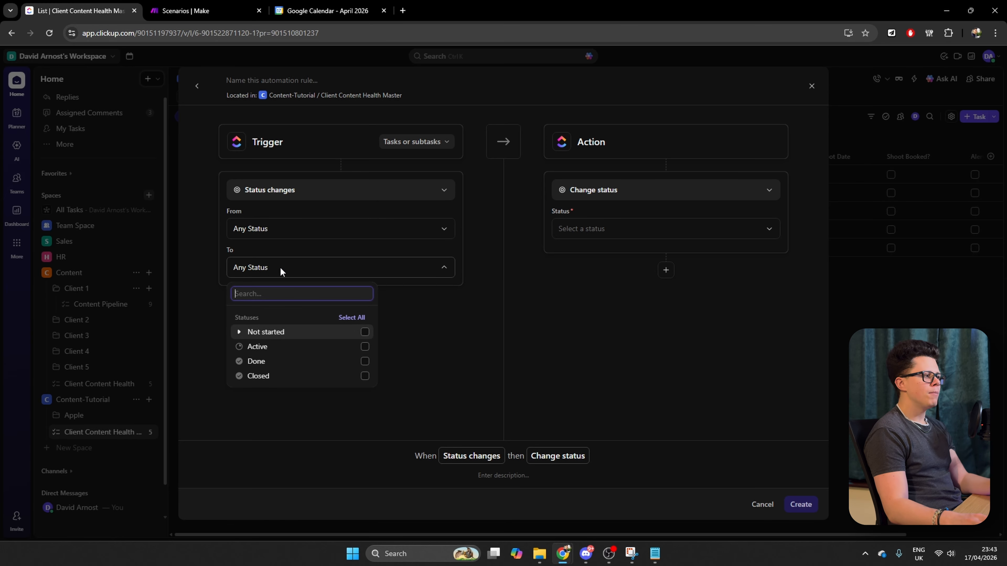
pyautogui.click(240, 347)
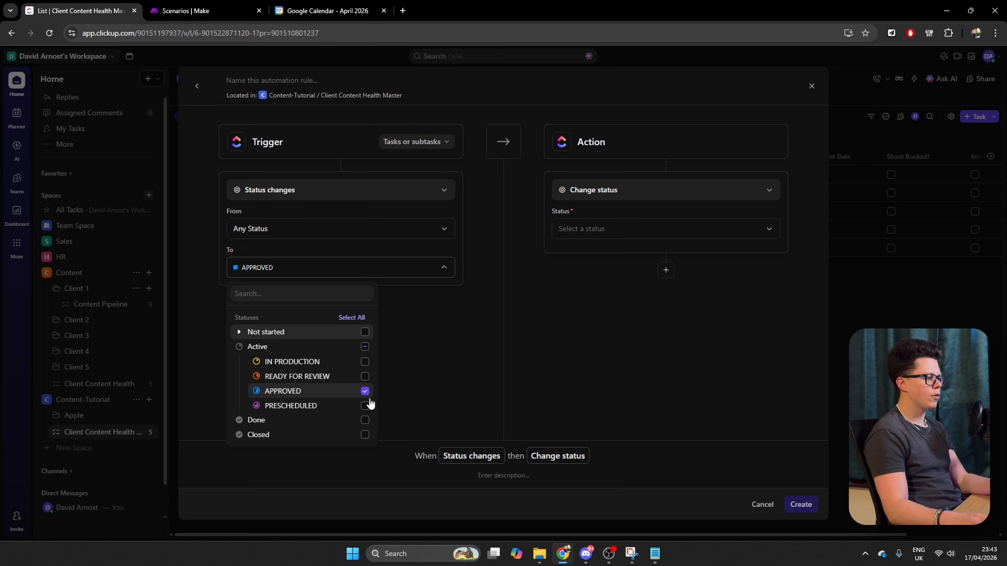
pyautogui.click(390, 315)
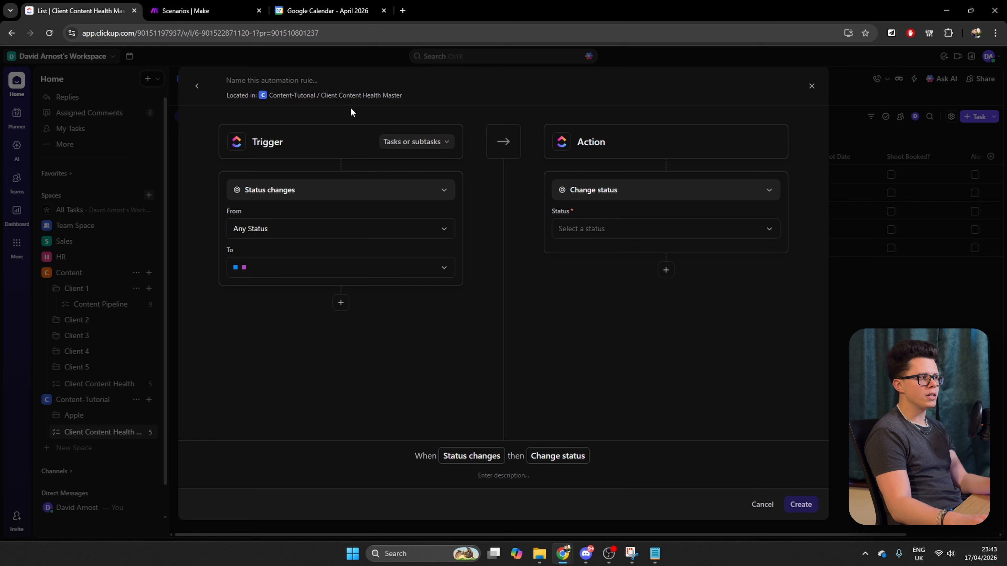
# Set the automation's action to Call webhook and start a new webhook titled Content-Health-Tutorial
pyautogui.click(582, 191)
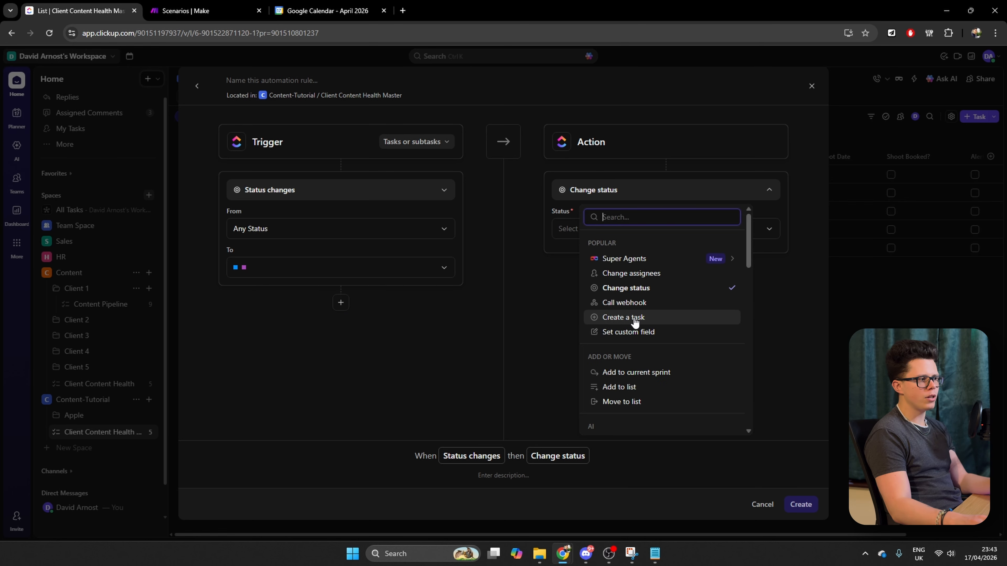
pyautogui.click(652, 306)
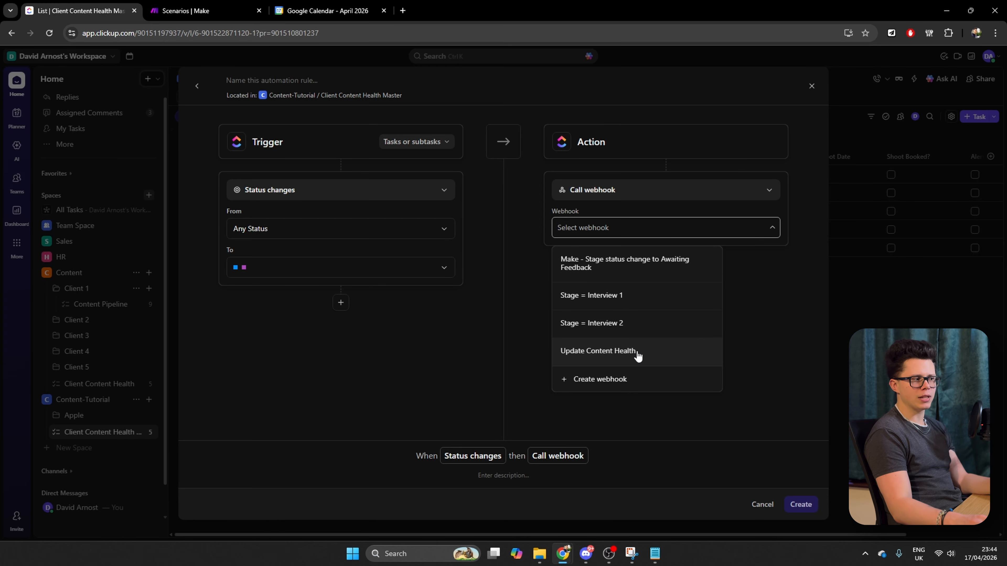
pyautogui.click(609, 390)
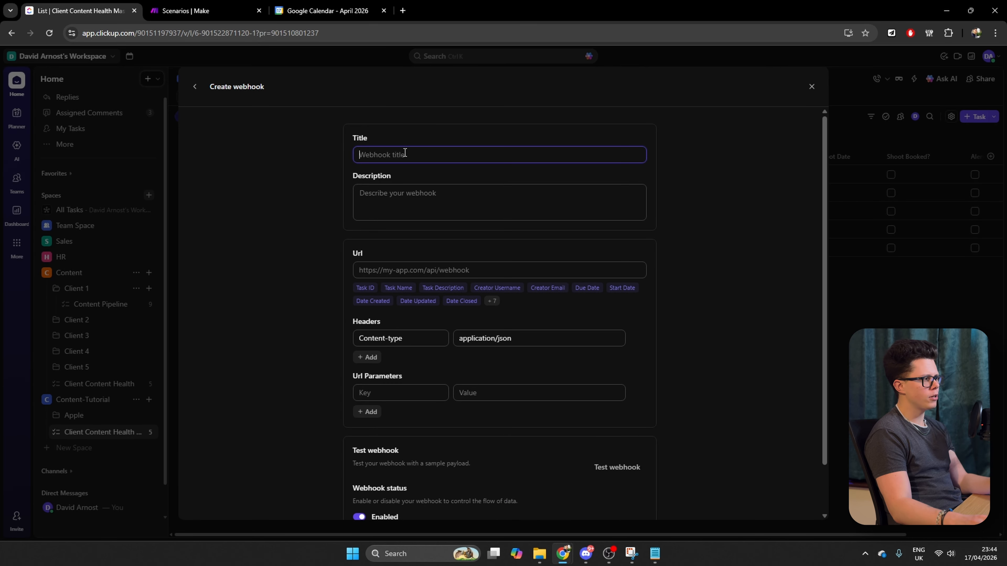
pyautogui.write('Content')
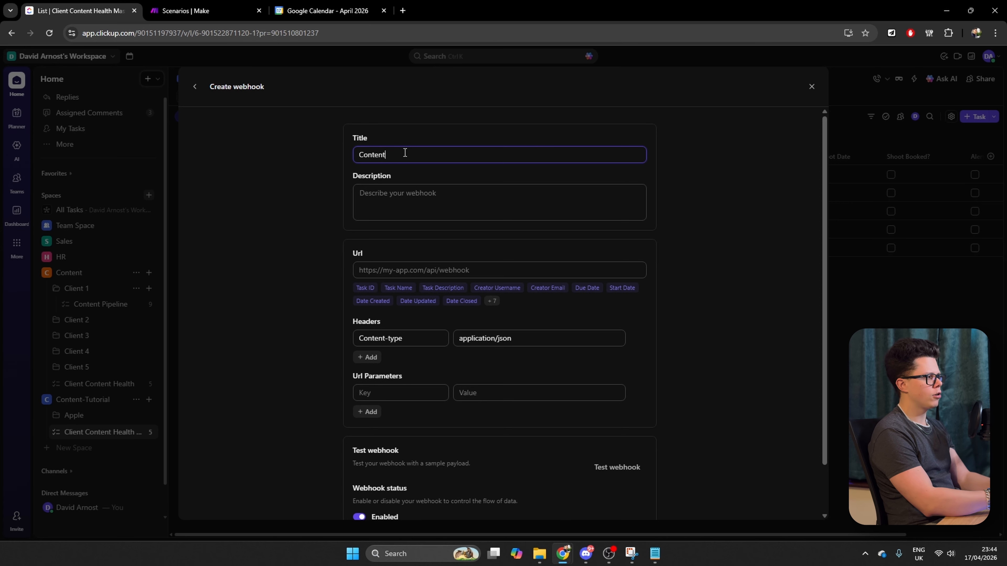
pyautogui.write('-Health-Tutoria')
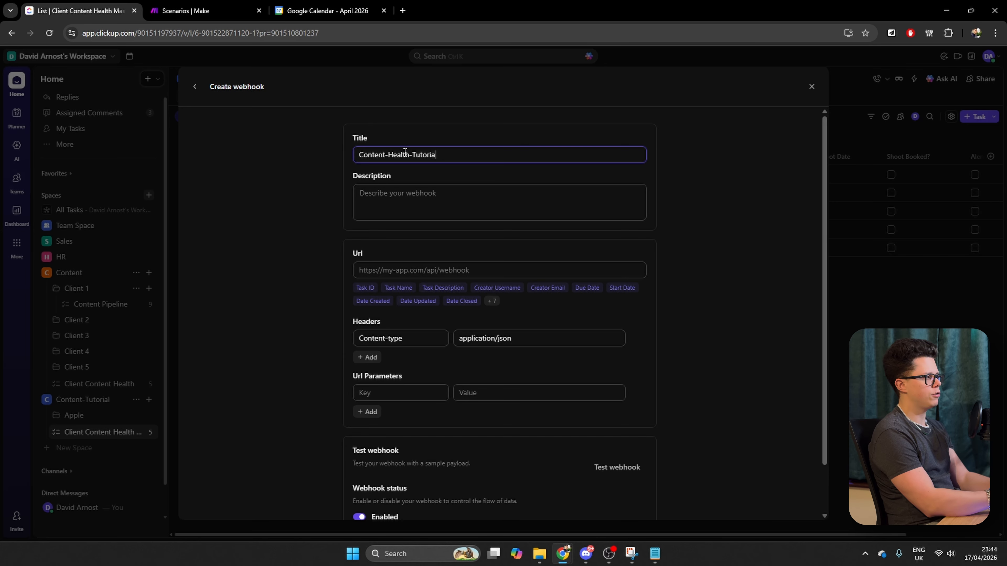
pyautogui.write('l')
pyautogui.click(427, 190)
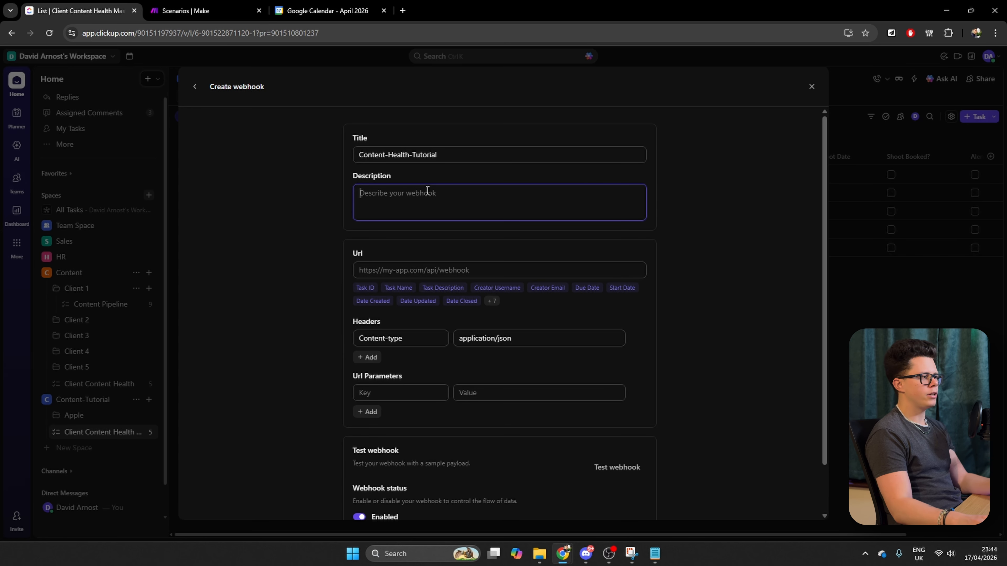
# Paste the copied Make webhook address as the webhook's URL, save the webhook and create the automation
pyautogui.click(396, 273)
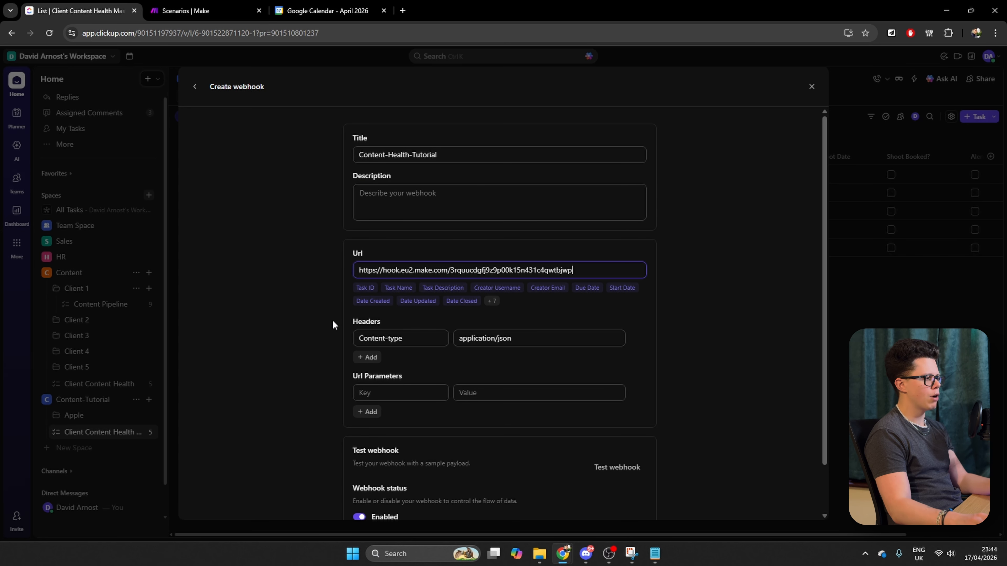
pyautogui.scroll(-2, 340, 386)
pyautogui.click(625, 496)
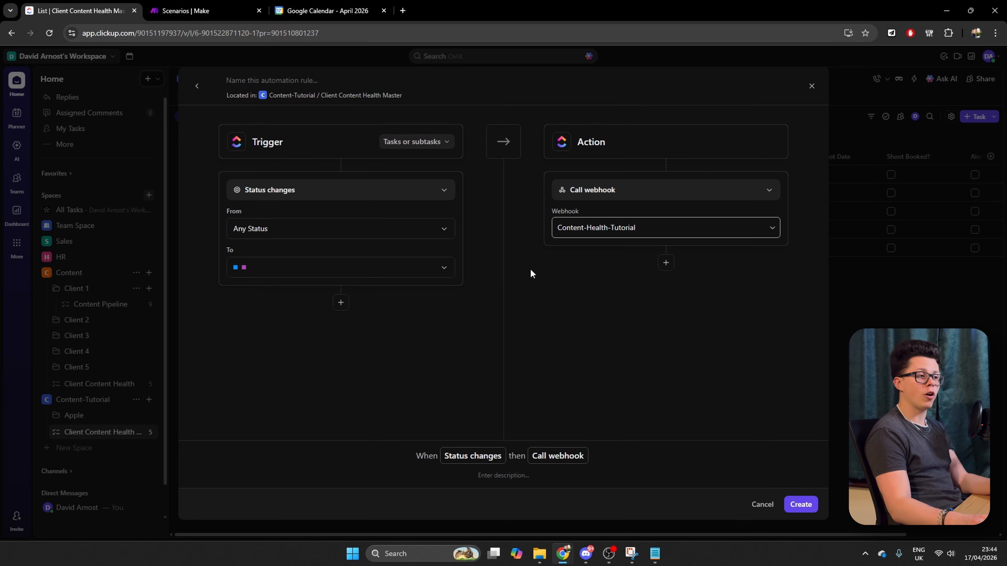
pyautogui.click(795, 505)
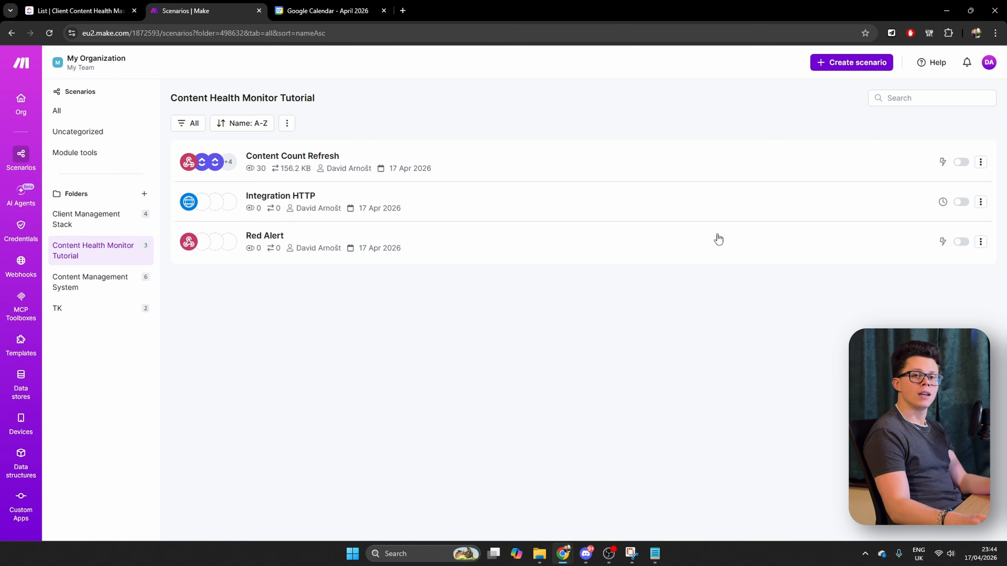
# Switch to Make, open the Content Count Refresh scenario for editing and activate it to run immediately as data arrives
pyautogui.hotkey('ctrl', 'Tab')
pyautogui.click(293, 165)
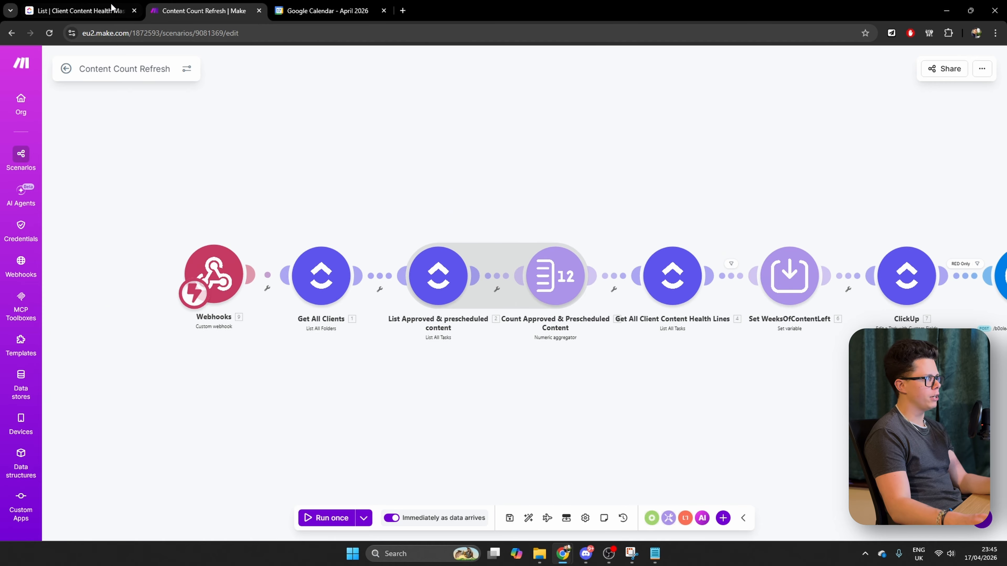
# In ClickUp, change the status of "Sustainability at Apple" in Apple's Content Pipeline to PRESCHEDULED
pyautogui.click(99, 11)
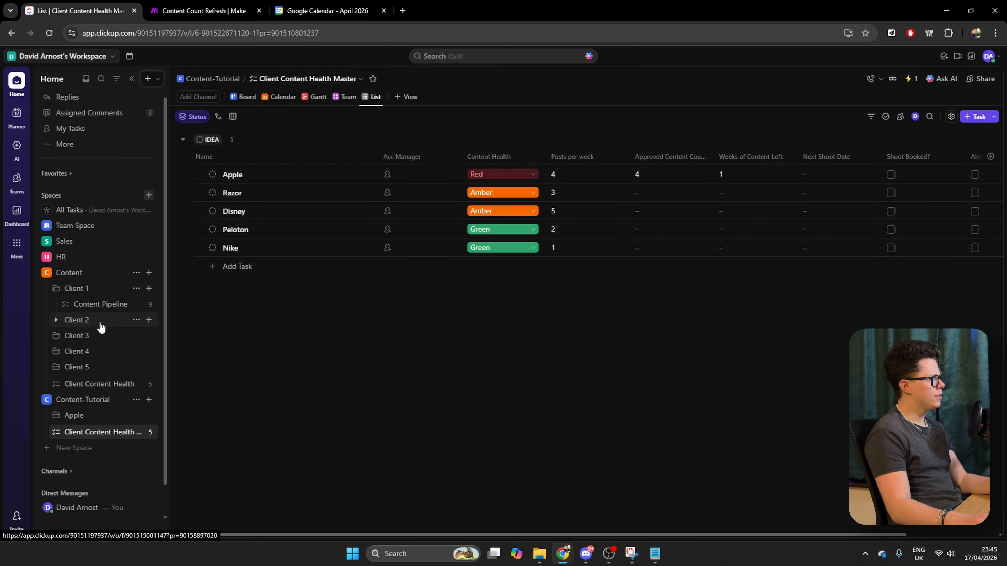
pyautogui.click(56, 415)
pyautogui.click(99, 431)
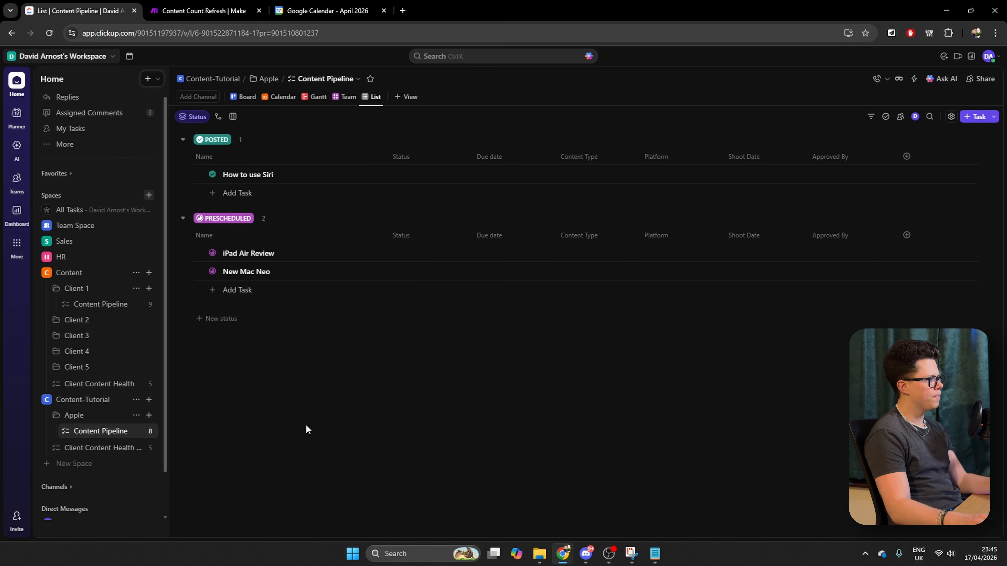
pyautogui.scroll(-3, 270, 333)
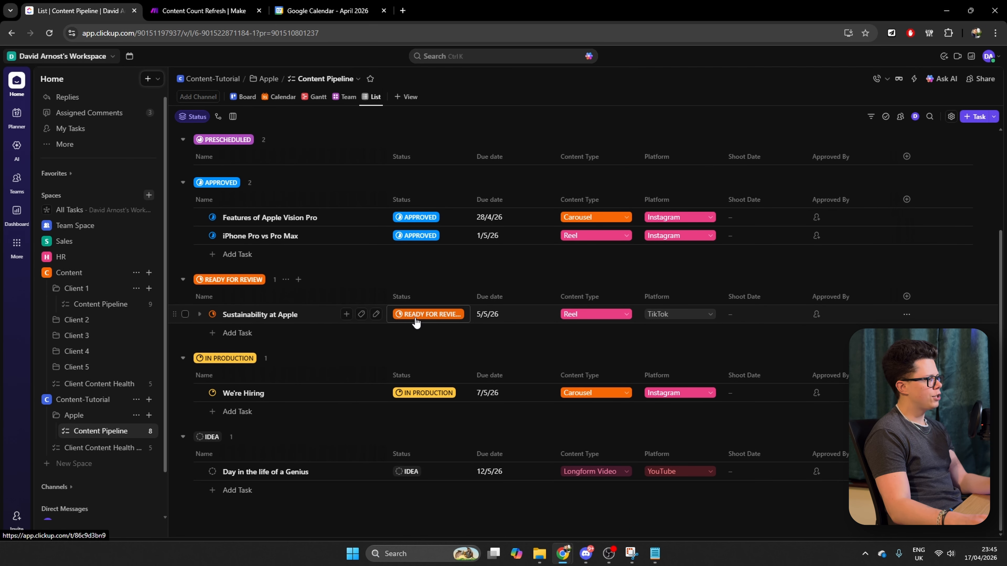
pyautogui.click(437, 314)
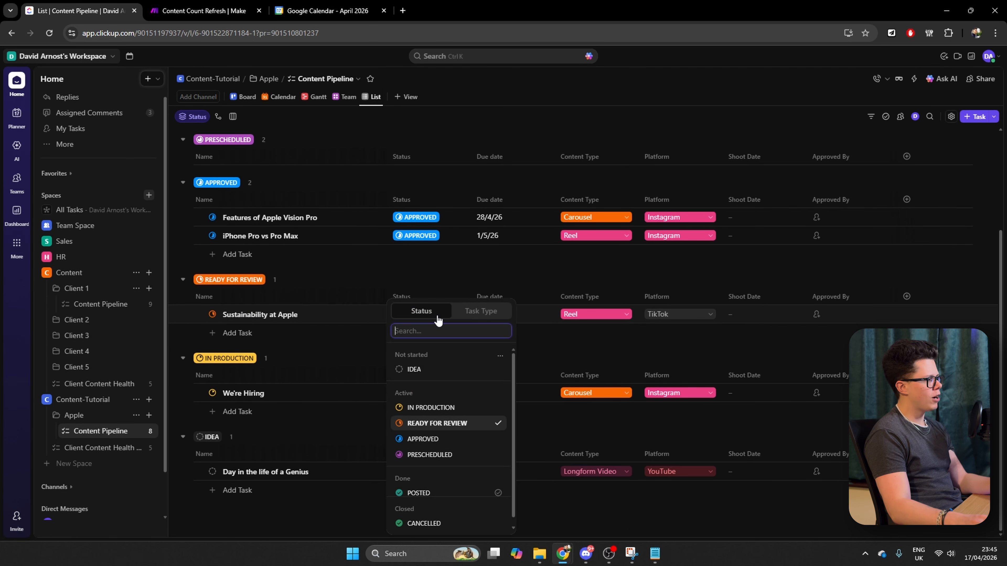
pyautogui.click(462, 455)
pyautogui.scroll(2, 367, 372)
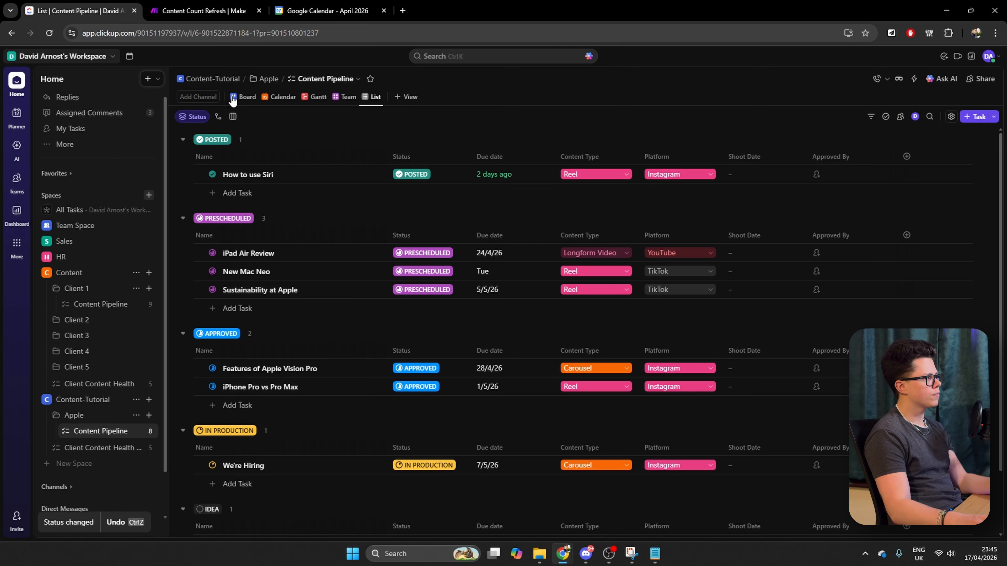
# Return to Make and run the Content Count Refresh scenario once with data from an existing run
pyautogui.click(204, 11)
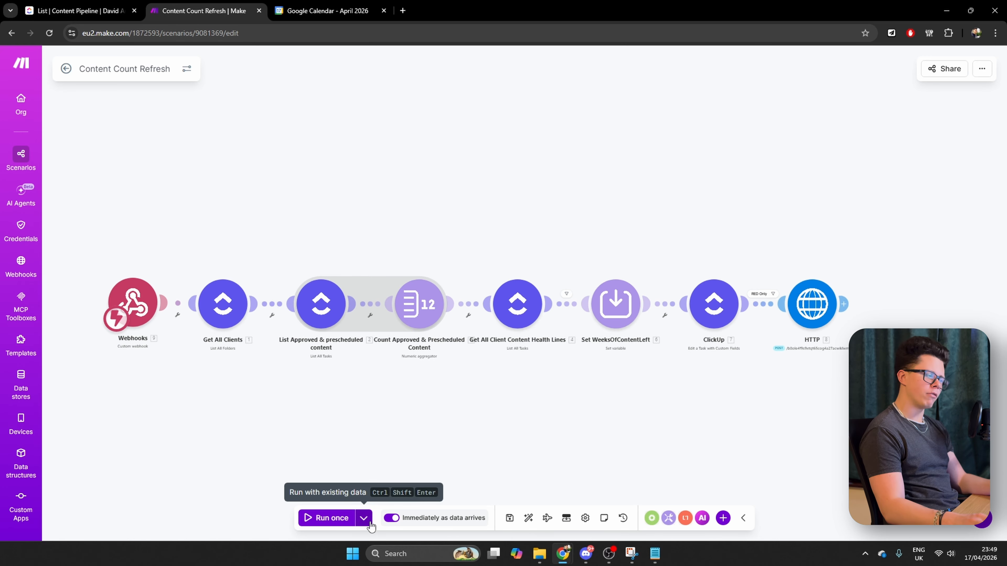
pyautogui.click(363, 518)
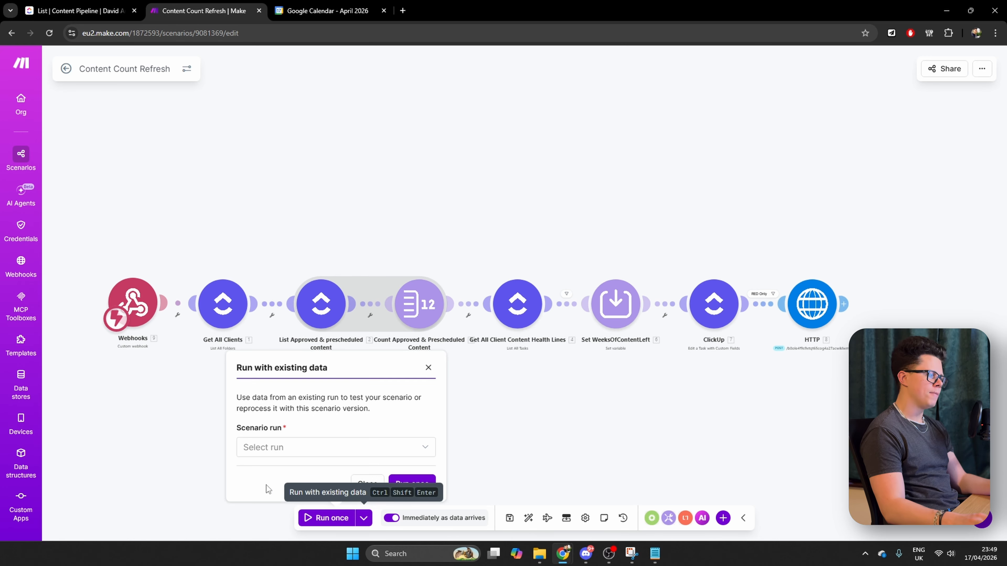
pyautogui.click(282, 450)
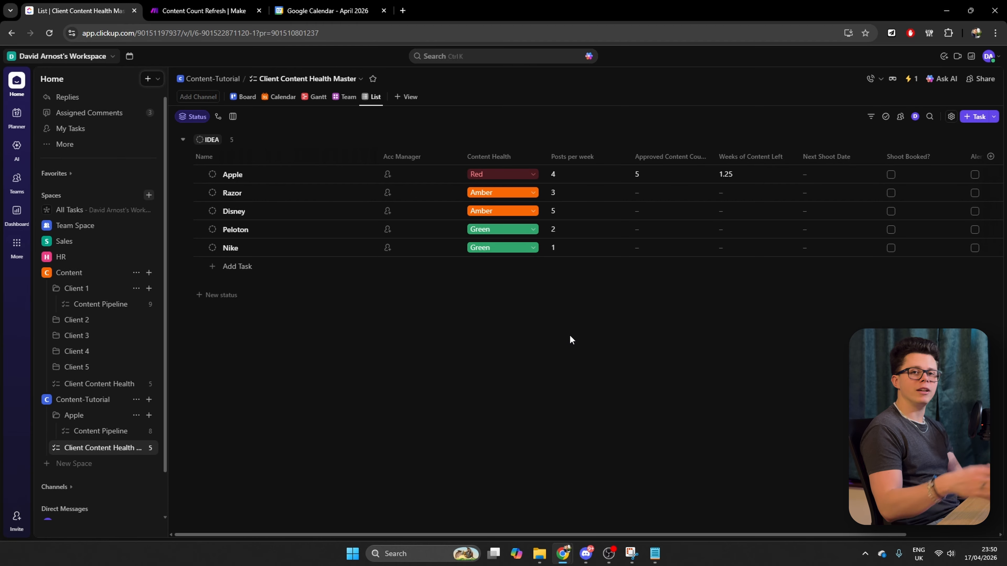
# Open the Red Alert scenario in Make for editing and activate it to run immediately as data arrives
pyautogui.hotkey('ctrl', 'Tab')
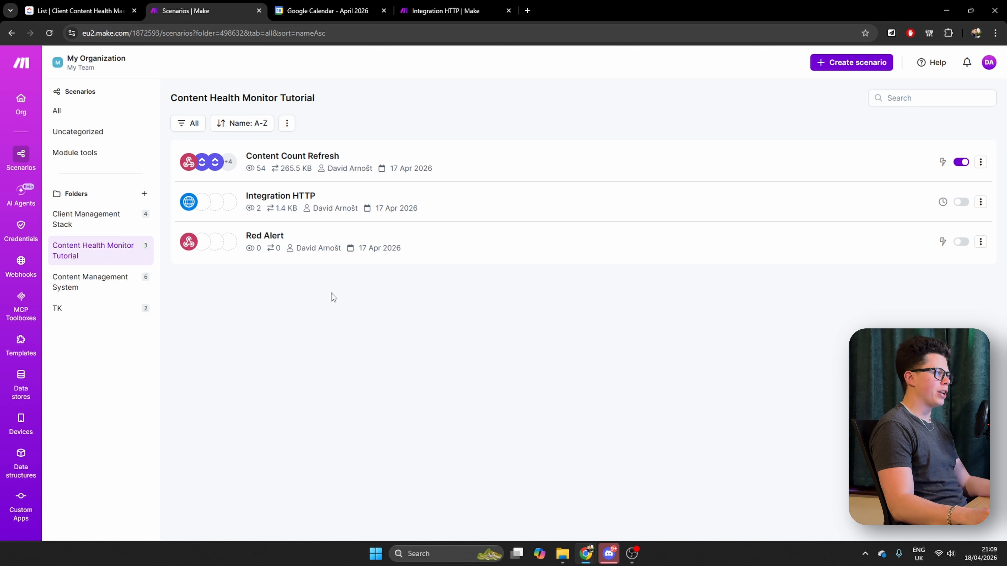
pyautogui.click(265, 236)
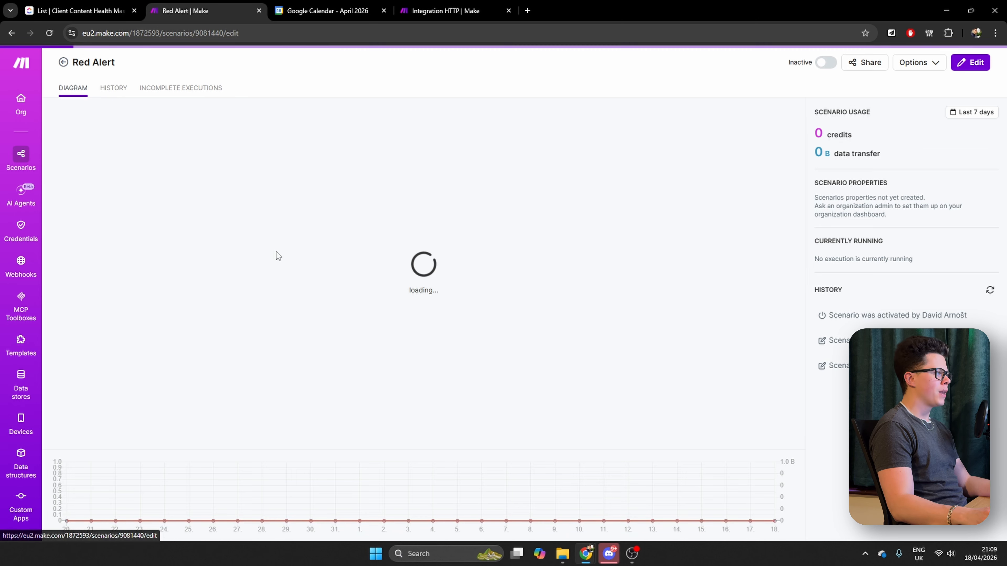
pyautogui.click(557, 343)
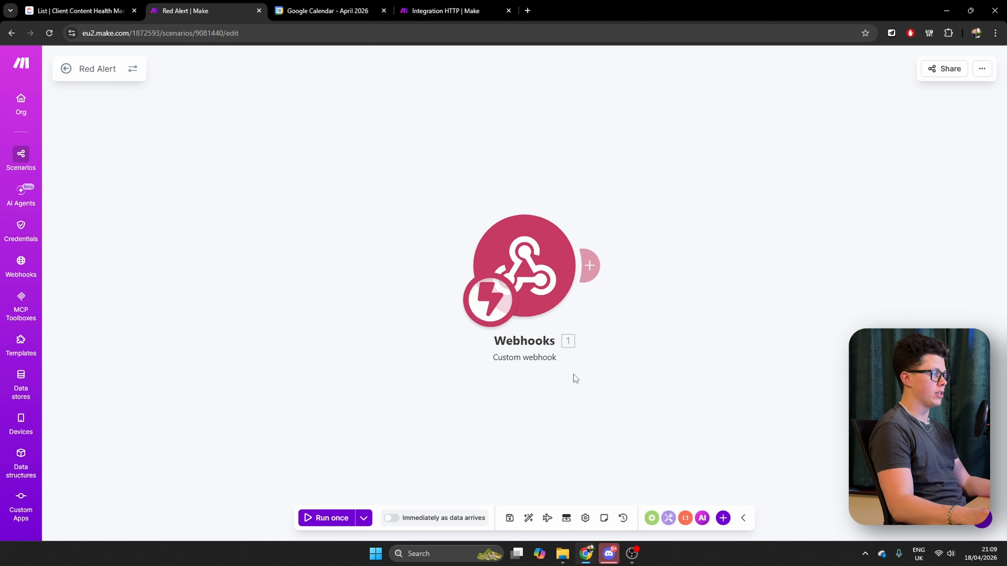
pyautogui.click(392, 519)
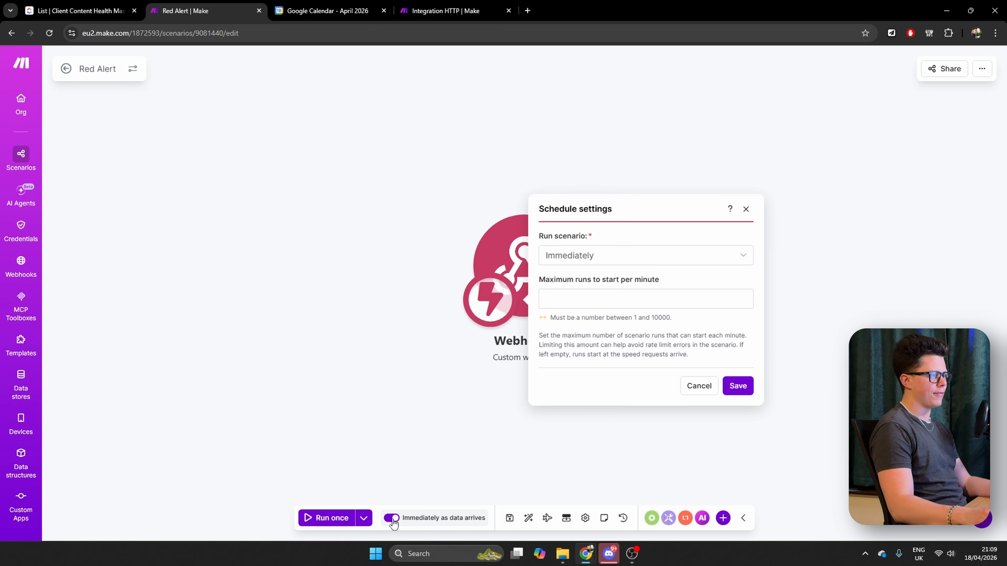
pyautogui.click(742, 388)
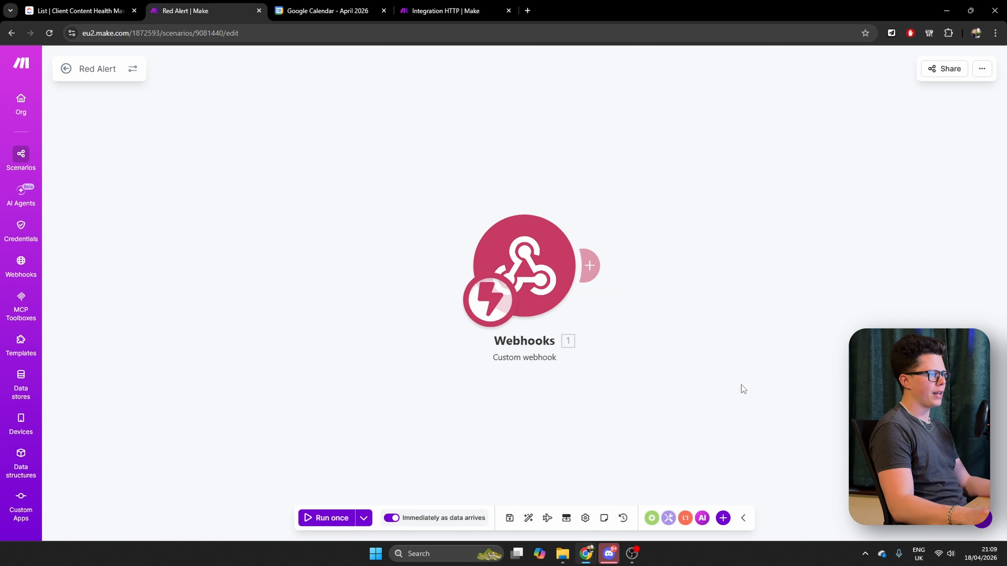
# Save the Red Alert scenario and return to the Content Health Monitor Tutorial scenario list
pyautogui.click(508, 518)
pyautogui.click(66, 69)
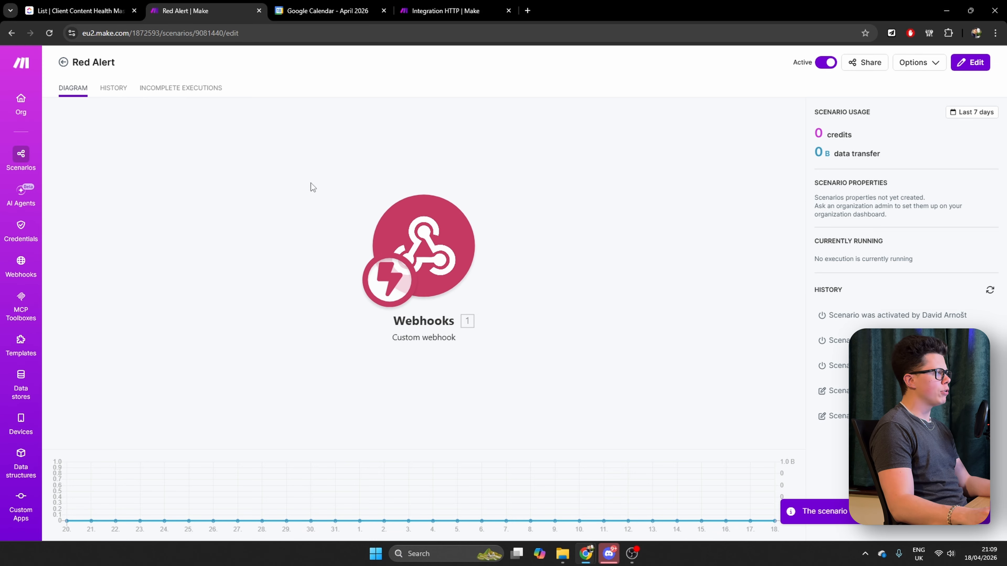
pyautogui.click(63, 62)
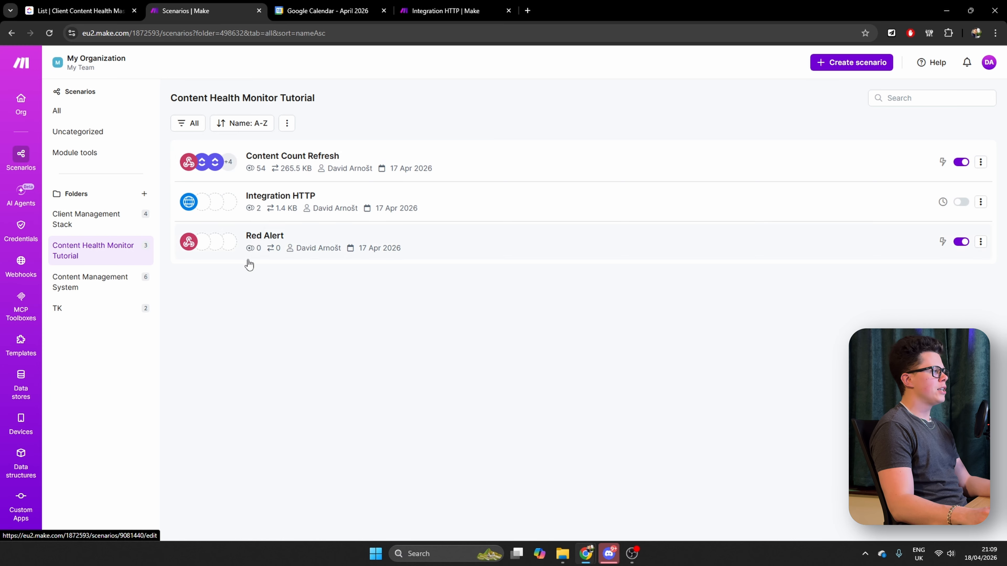
# Open the Content Count Refresh scenario and start a single run, leaving it waiting for data
pyautogui.click(286, 171)
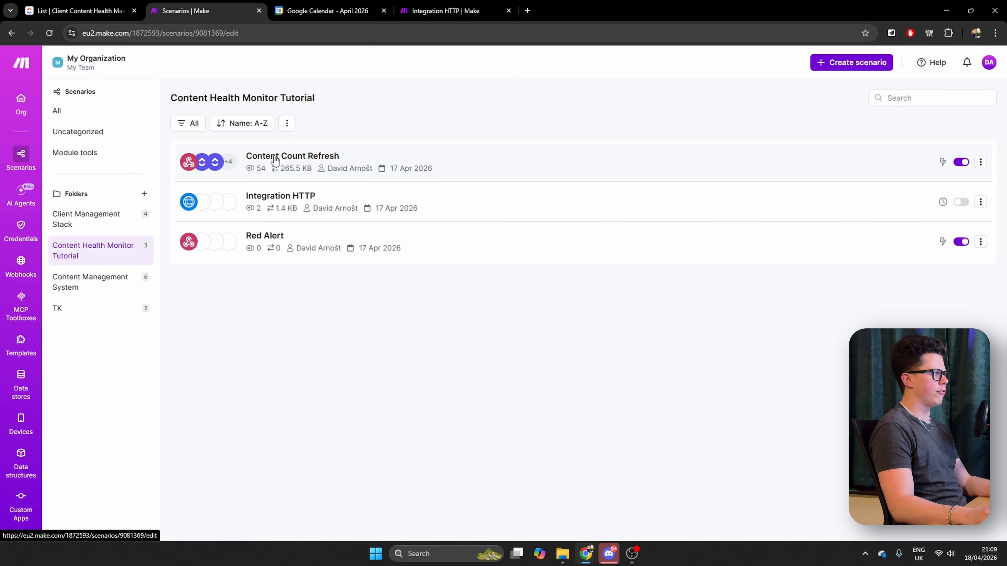
pyautogui.click(701, 271)
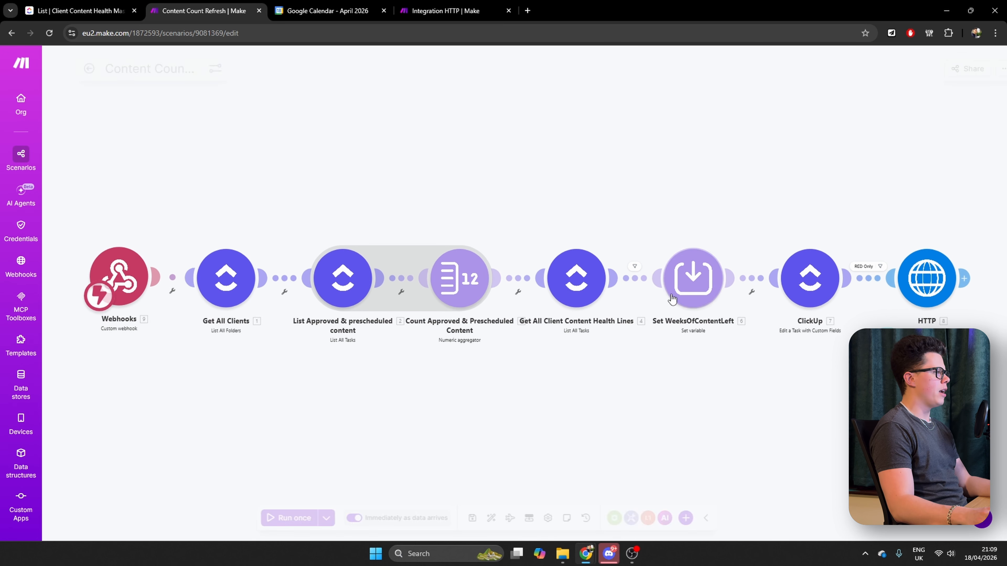
pyautogui.click(333, 518)
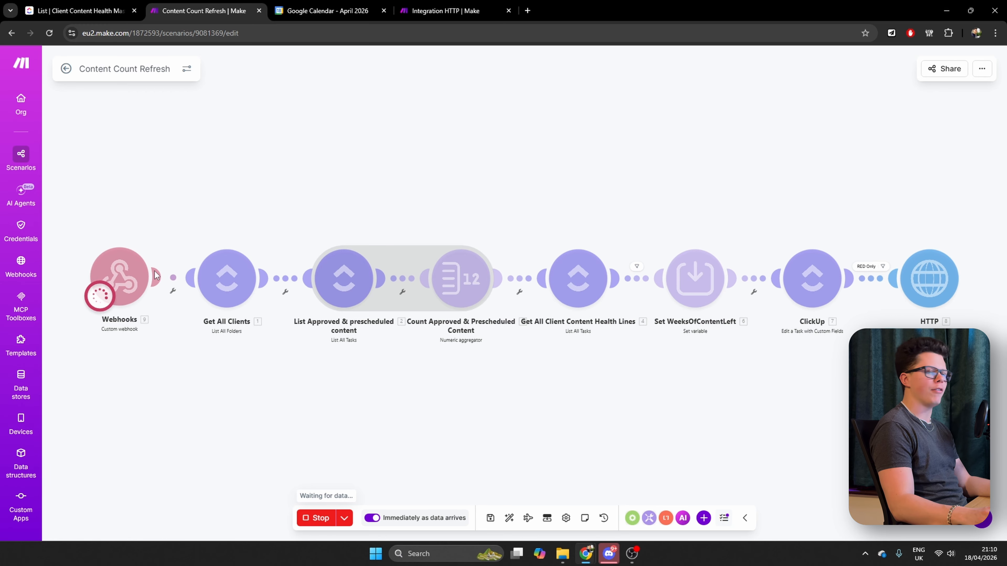
pyautogui.click(66, 69)
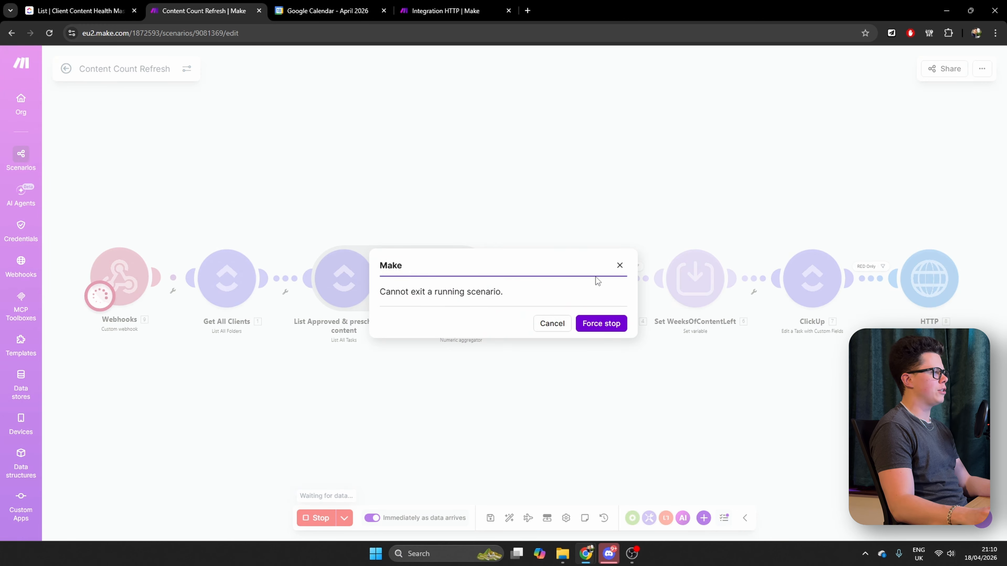
pyautogui.click(552, 323)
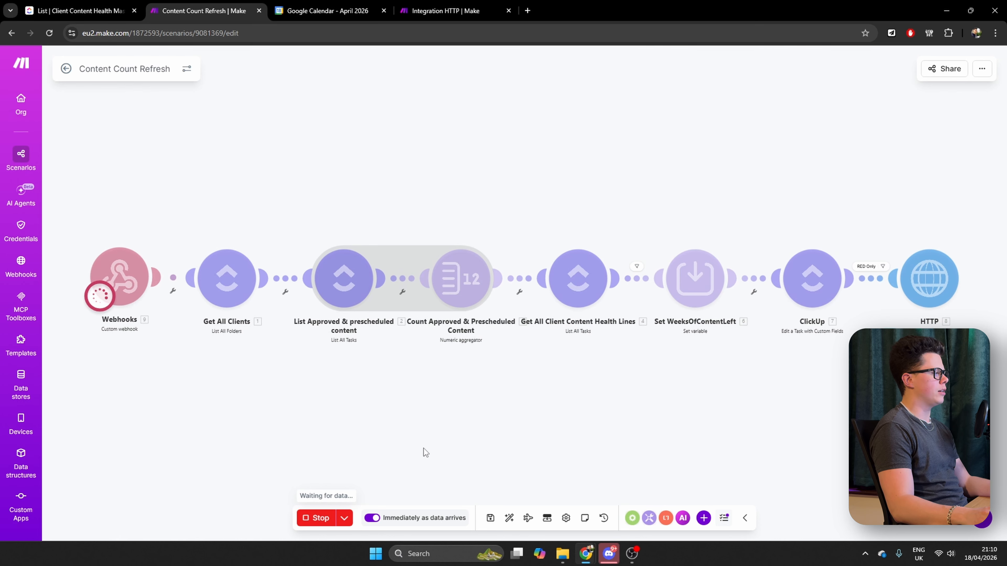
# Run the Integration HTTP scenario once to call the Content Count Refresh webhook
pyautogui.click(466, 12)
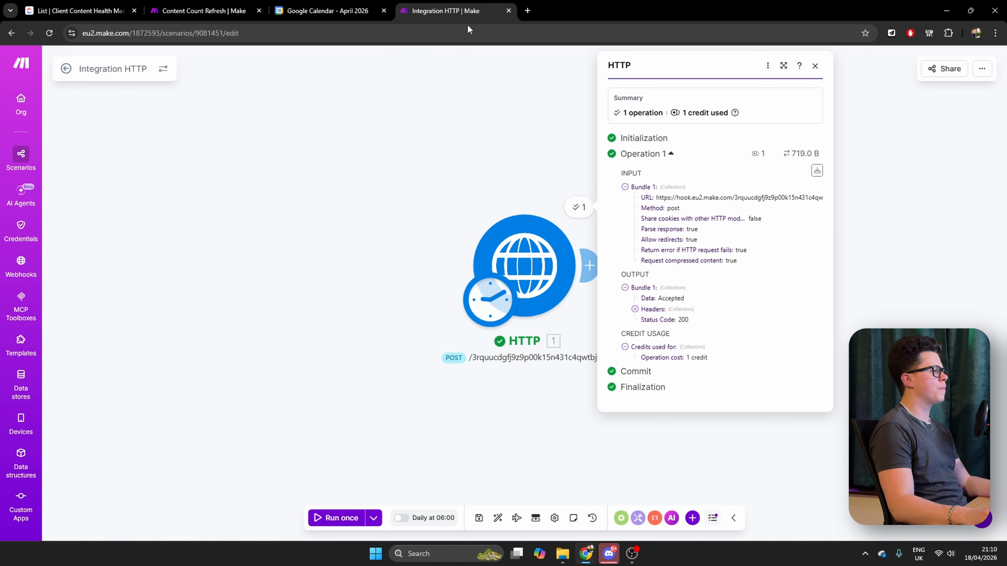
pyautogui.click(306, 259)
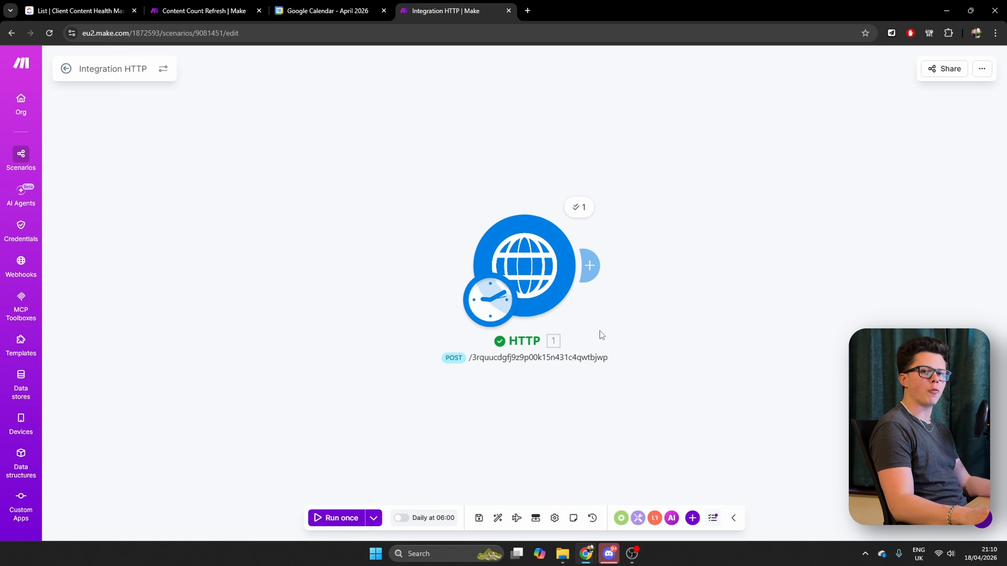
pyautogui.click(355, 520)
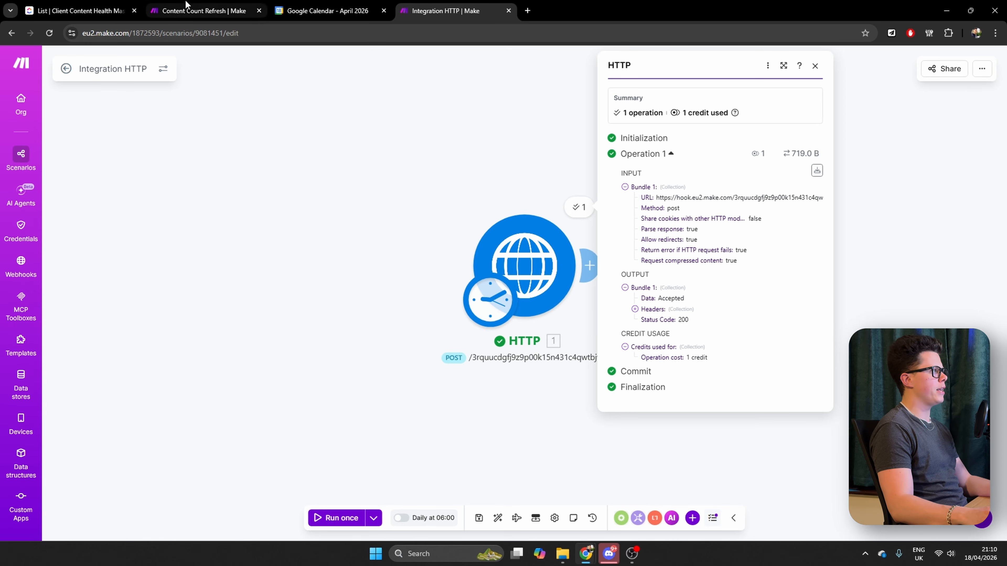
# Check the output of the HTTP module at the end of the Content Count Refresh run
pyautogui.click(202, 10)
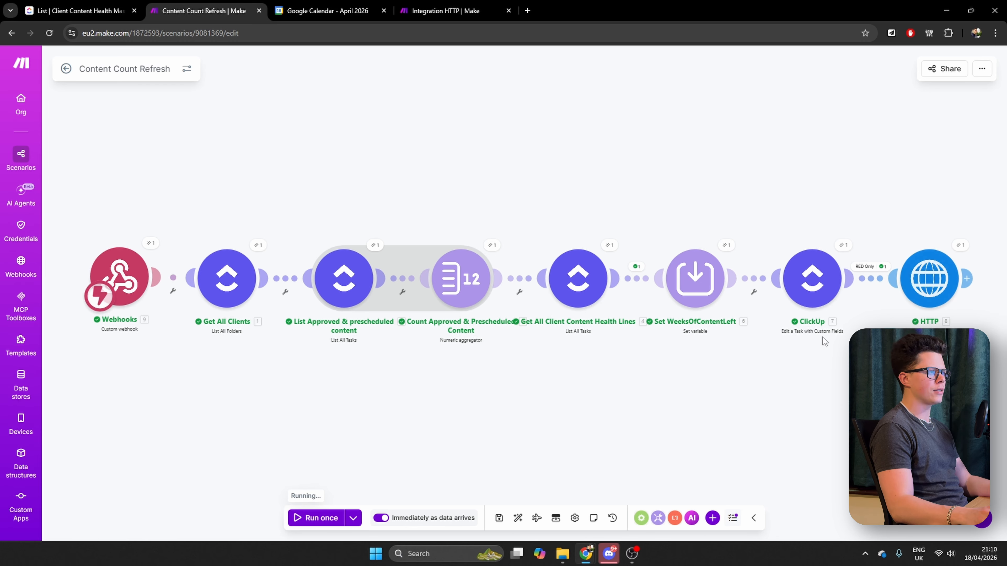
pyautogui.click(961, 245)
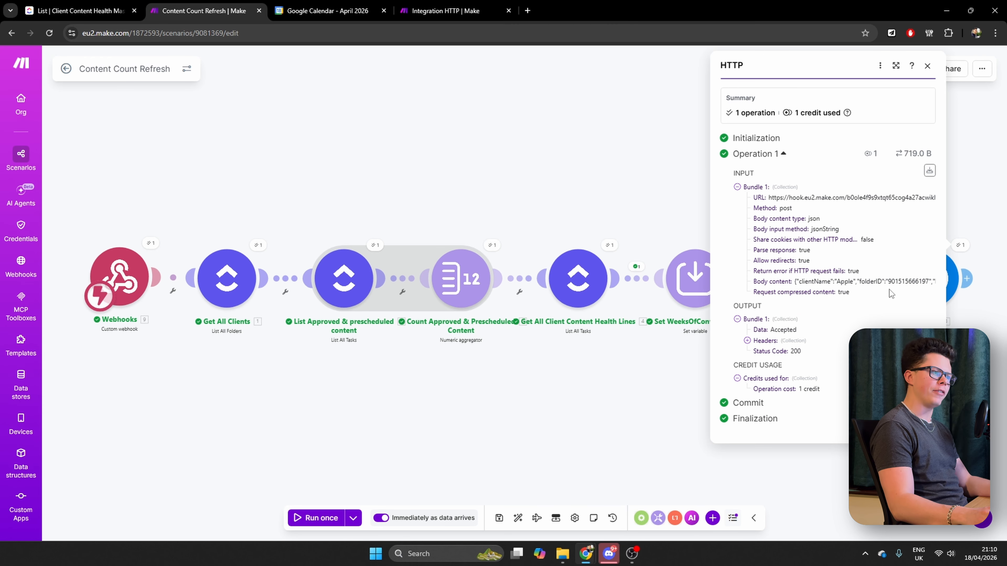
pyautogui.click(358, 144)
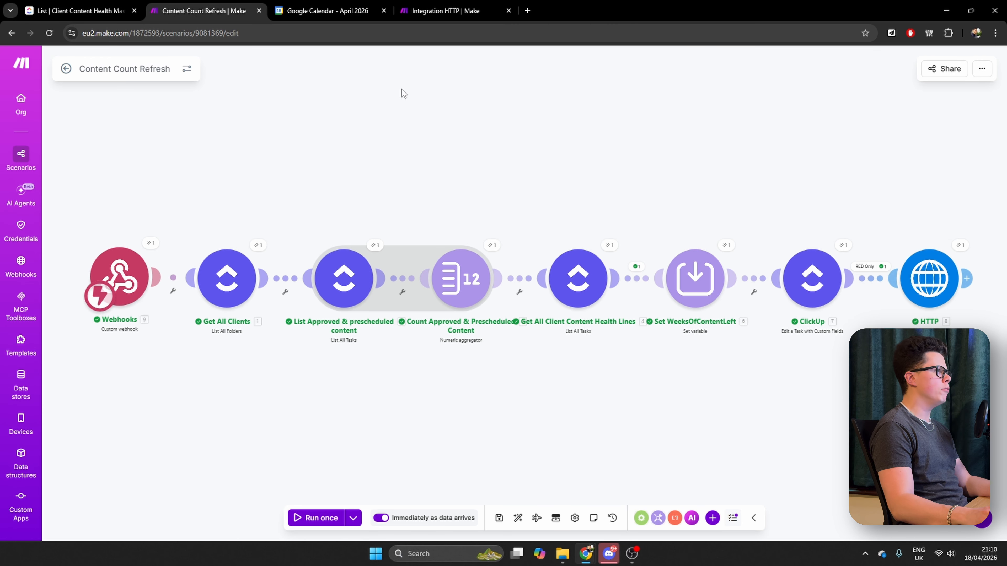
# Open the Red Alert scenario and run it once with the existing data from 18/4/2026 21:10:24
pyautogui.click(67, 70)
pyautogui.click(66, 64)
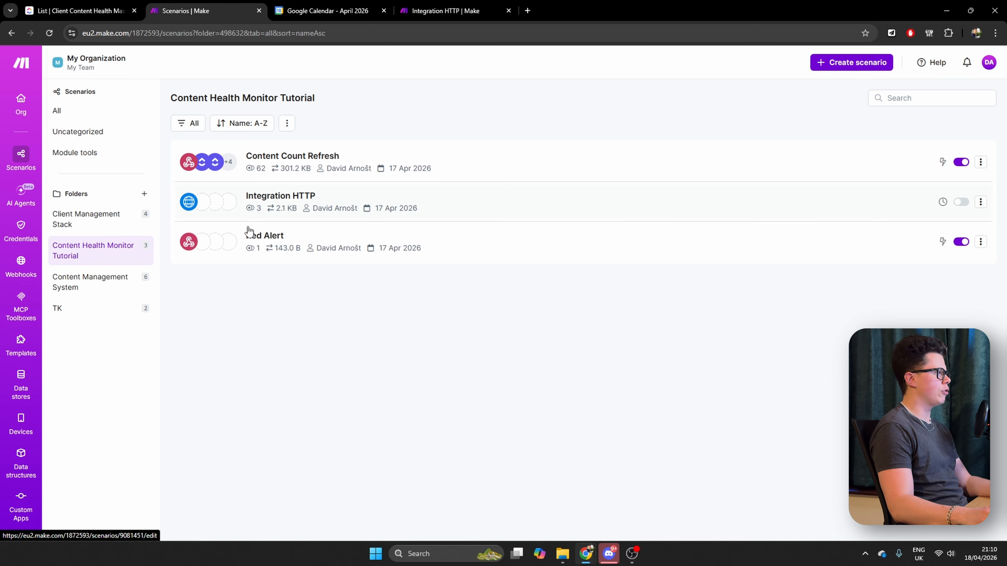
pyautogui.click(272, 237)
pyautogui.click(243, 258)
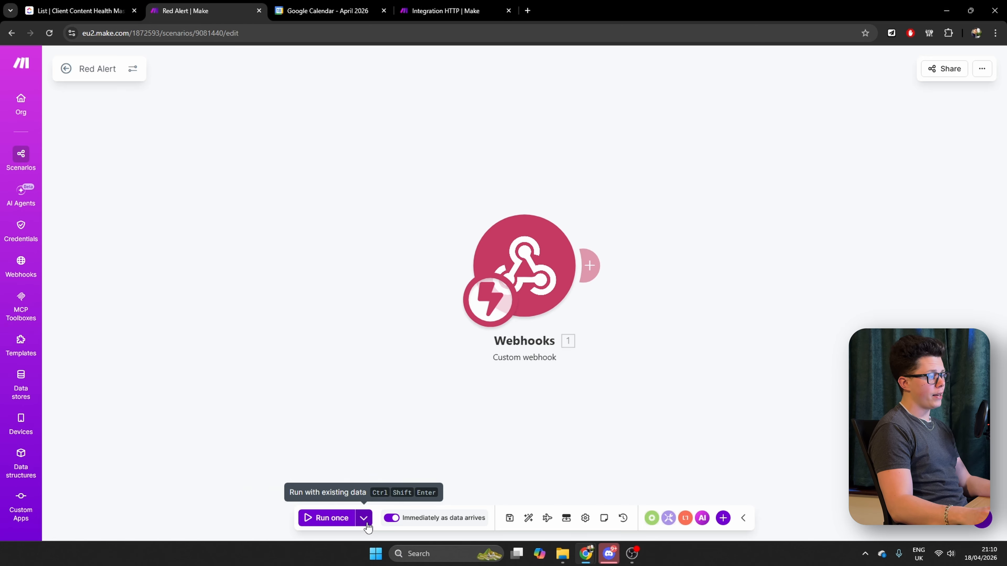
pyautogui.click(365, 521)
pyautogui.click(268, 446)
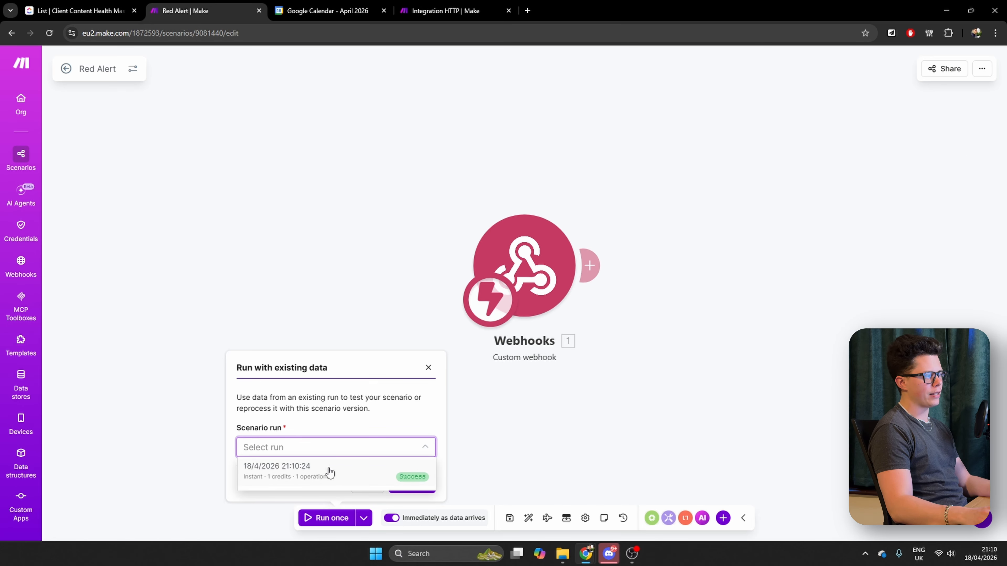
pyautogui.click(322, 472)
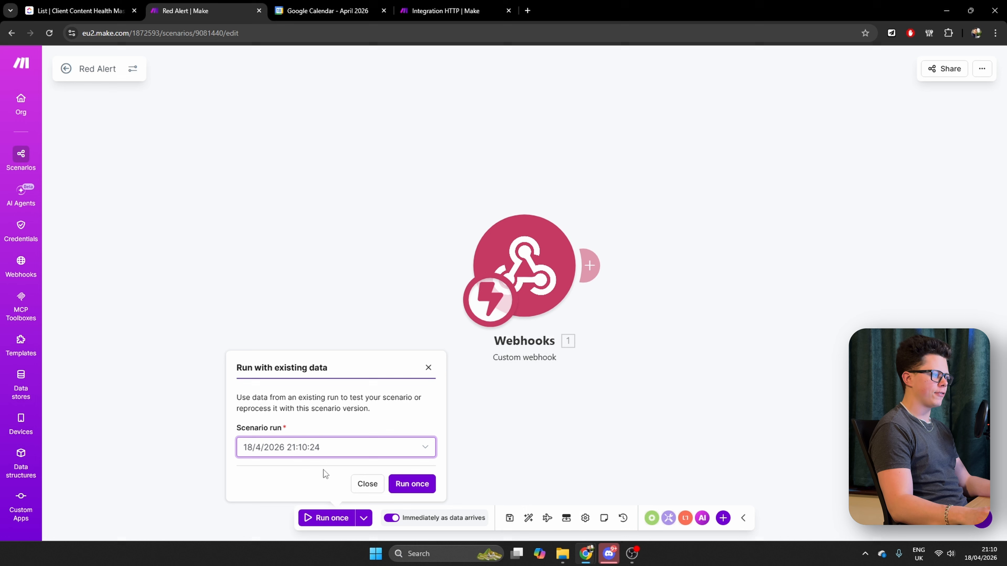
pyautogui.click(428, 488)
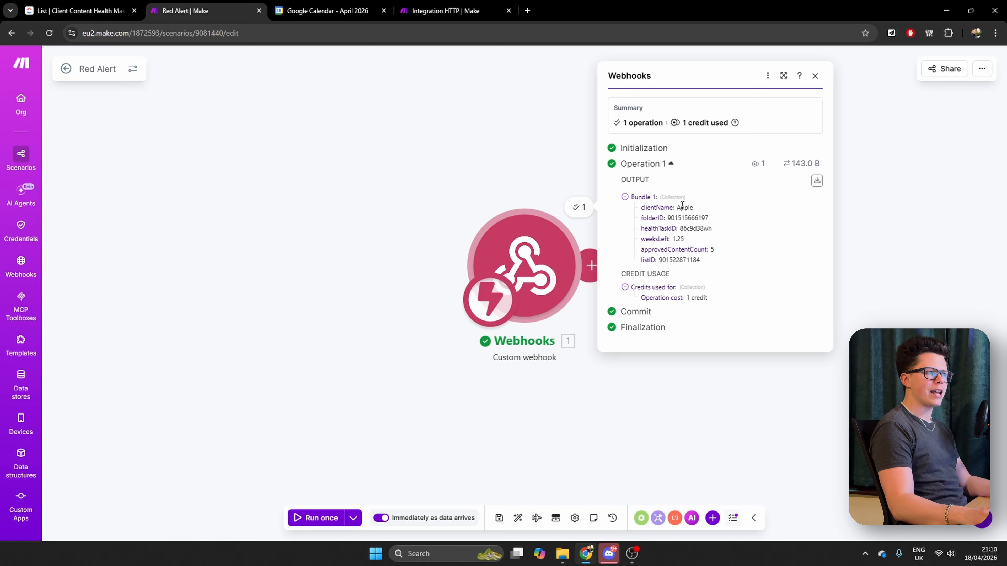
# Review the client, folder, health task, weeks left, content count and list values in the webhook's output bundle
pyautogui.moveTo(658, 217); pyautogui.dragTo(729, 250)
pyautogui.click(689, 242)
pyautogui.click(662, 260)
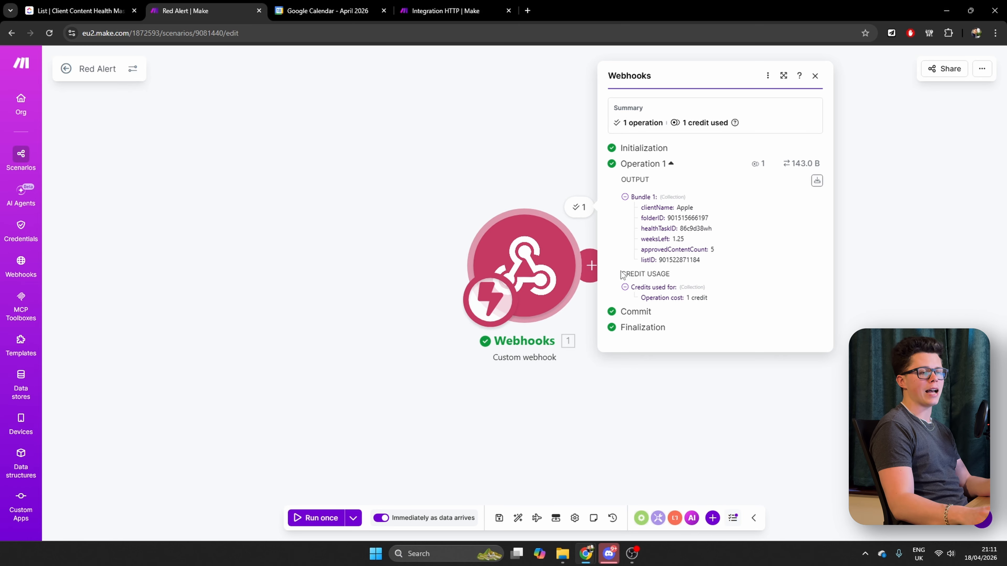
pyautogui.click(433, 379)
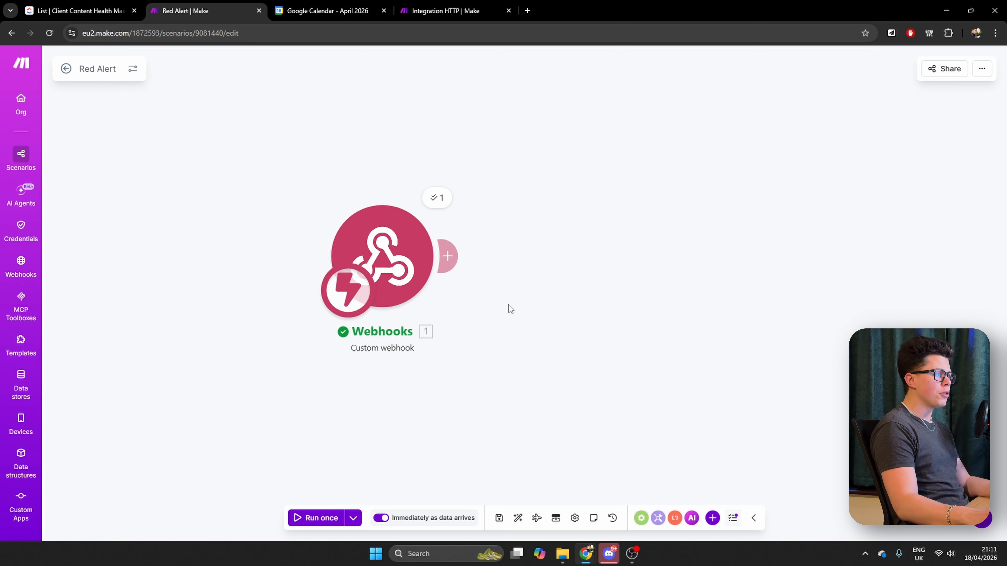
# Add a ClickUp Make an API Call module after the webhook in the Red Alert scenario
pyautogui.click(447, 256)
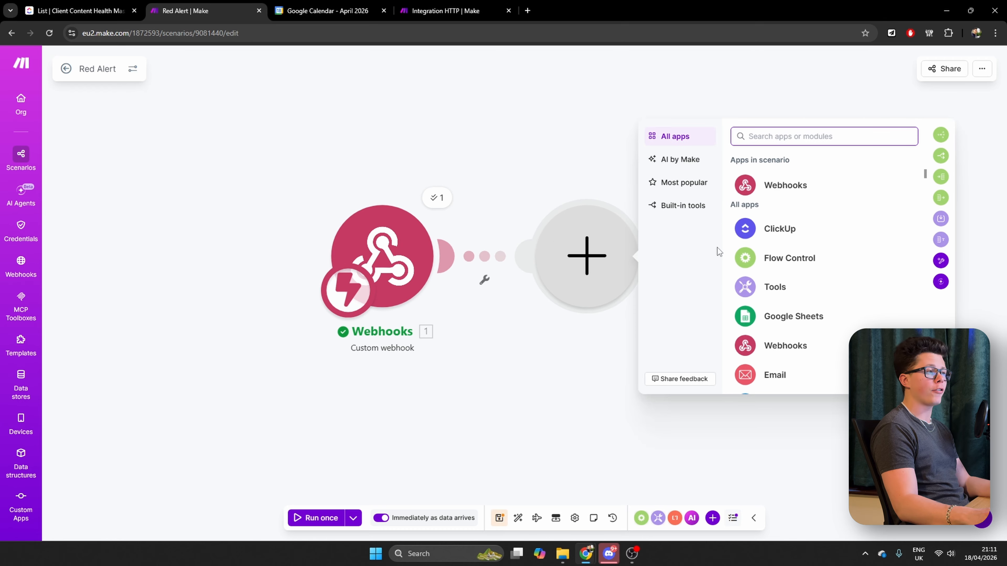
pyautogui.click(780, 230)
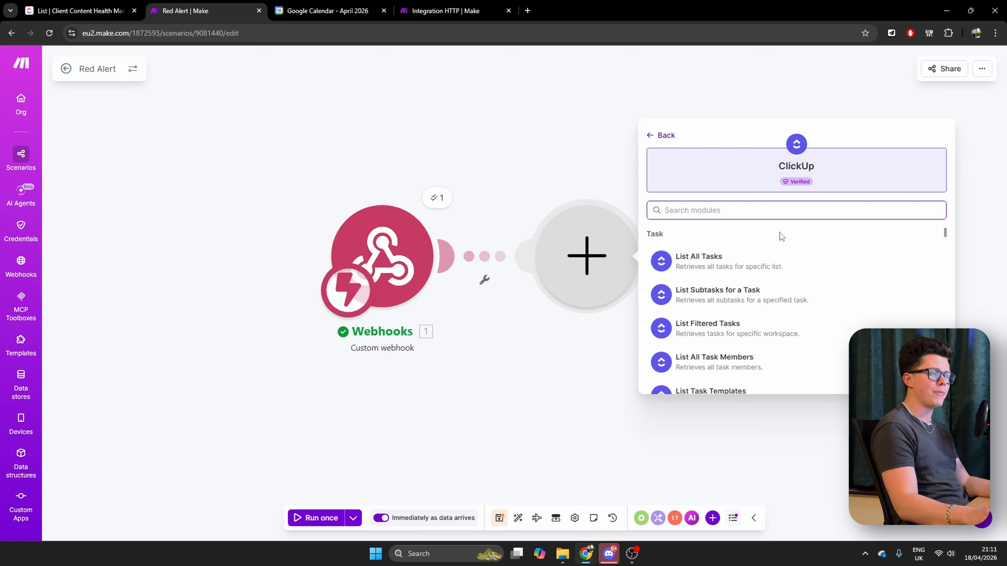
pyautogui.write('api')
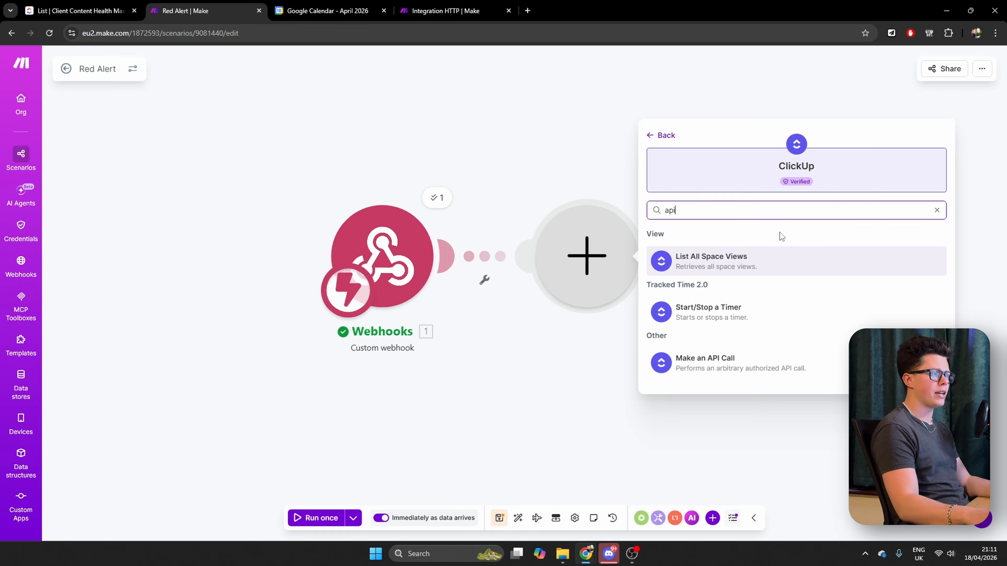
pyautogui.click(725, 361)
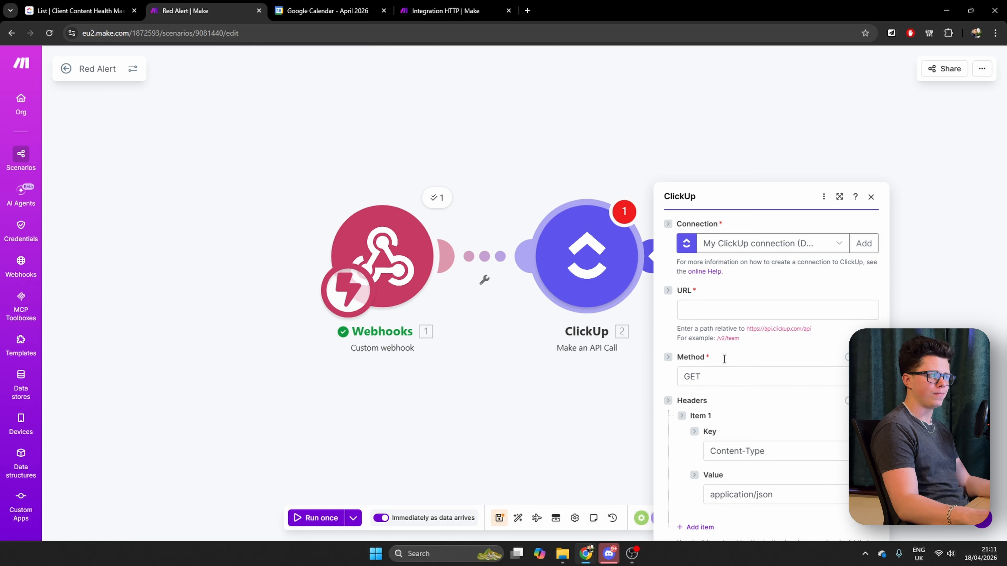
# Set the ClickUp API call's URL to v2/ followed by the webhook's healthTaskID and save the module
pyautogui.click(718, 178)
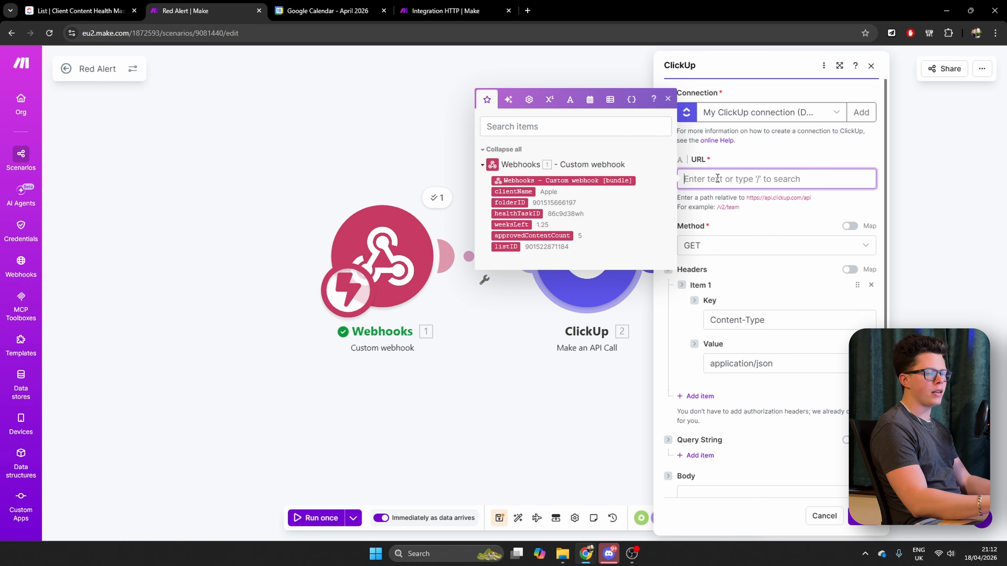
pyautogui.write('/')
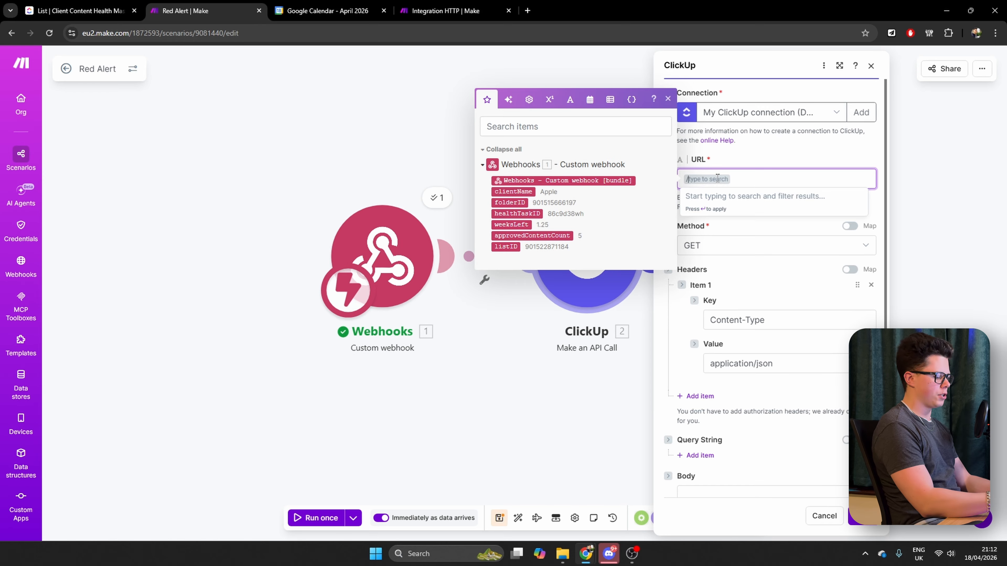
pyautogui.press('Escape')
pyautogui.press('BackSpace')
pyautogui.write('v')
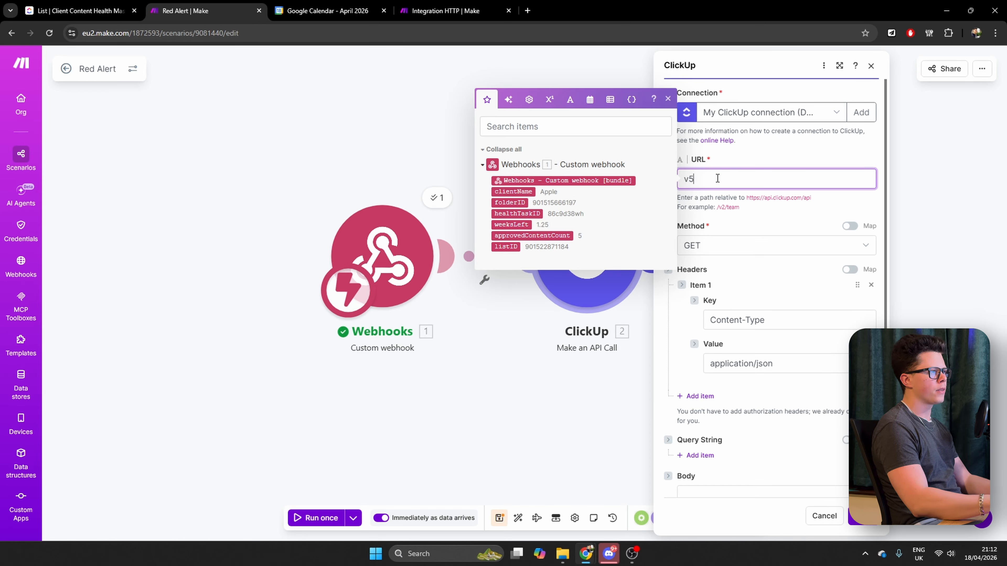
pyautogui.write('2/task')
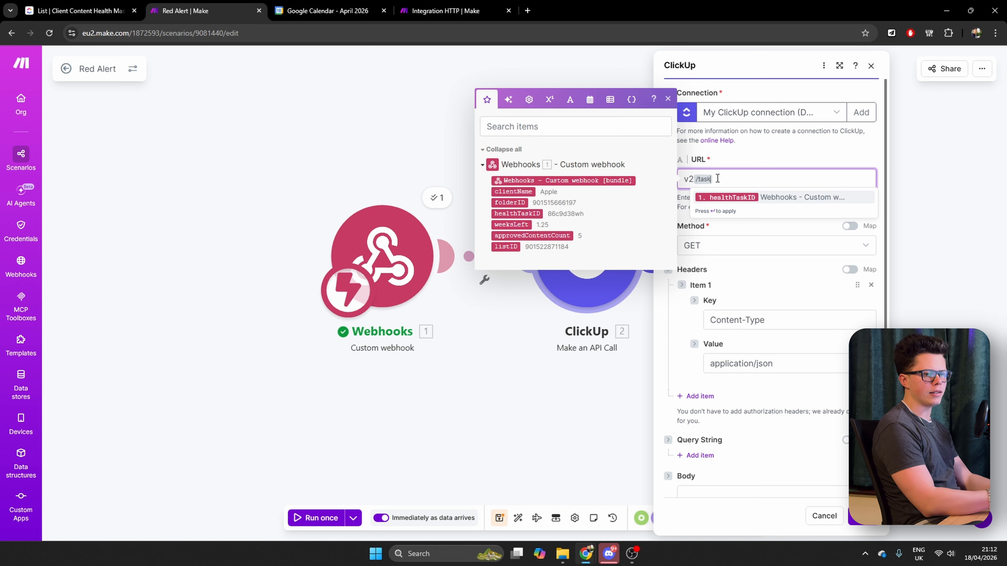
pyautogui.write('/')
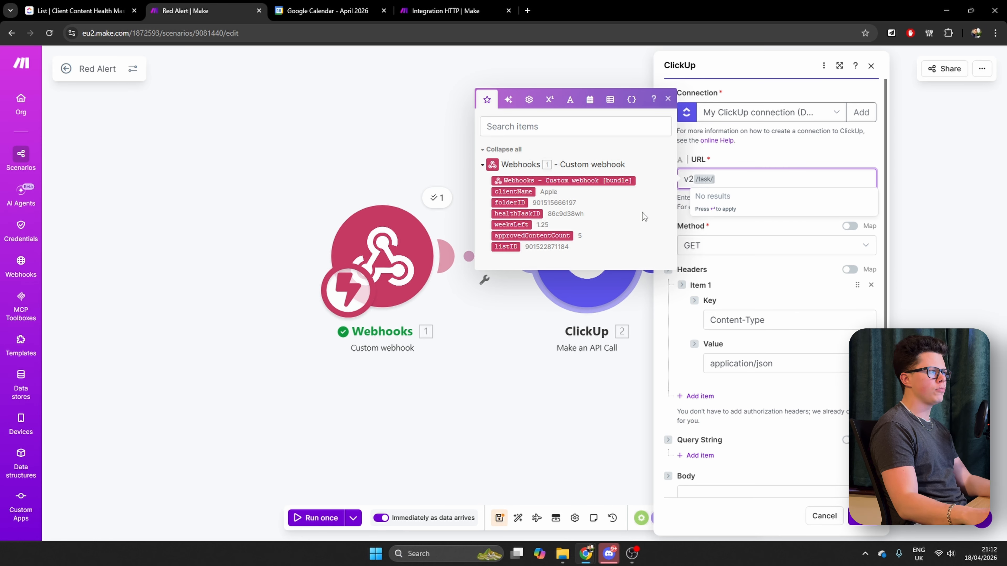
pyautogui.click(525, 214)
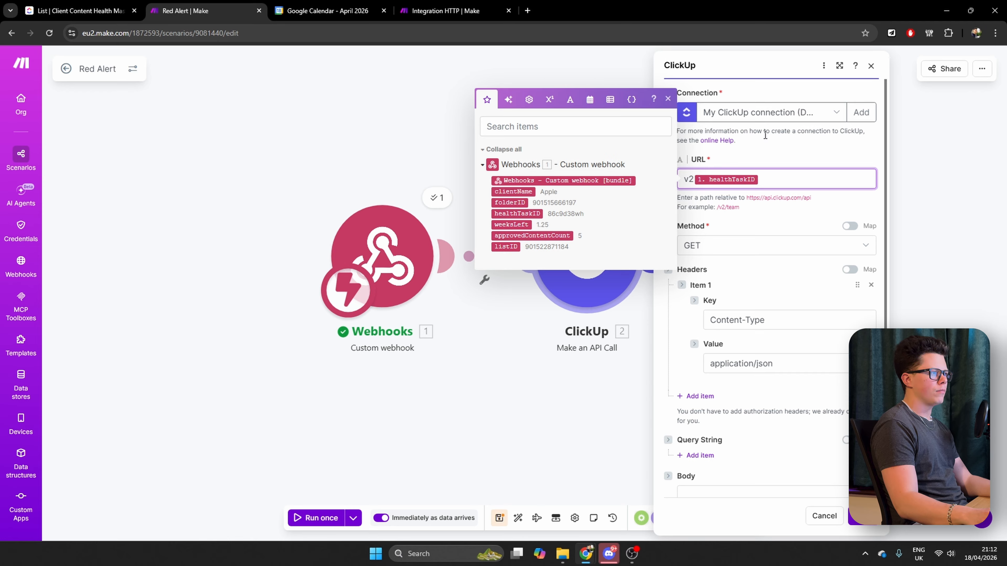
pyautogui.write('/')
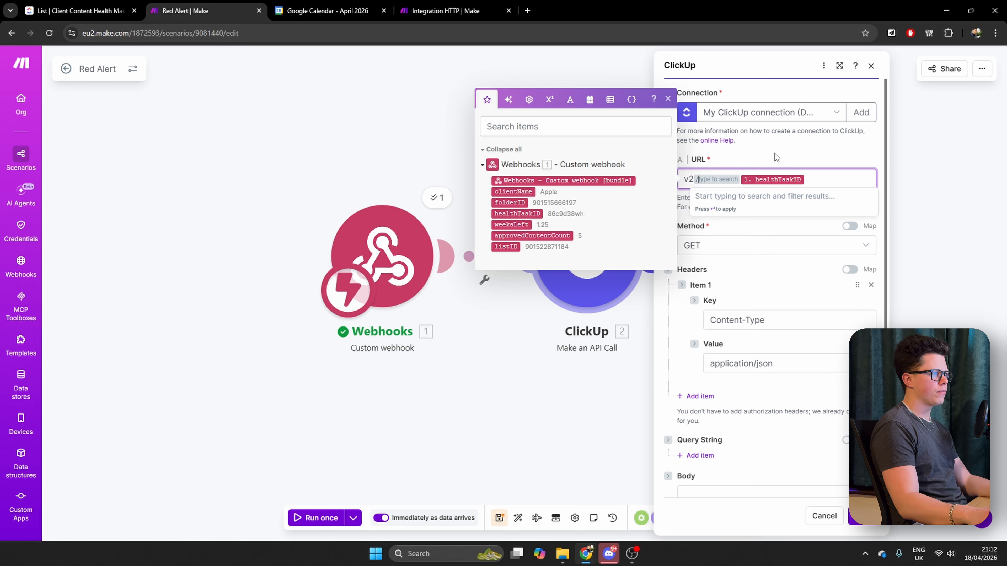
pyautogui.press('Escape')
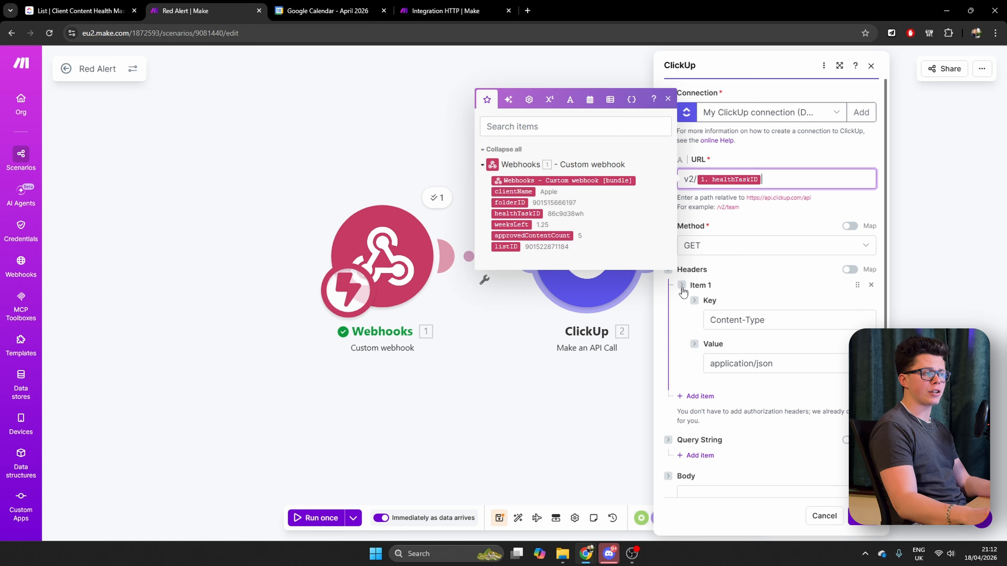
pyautogui.click(685, 375)
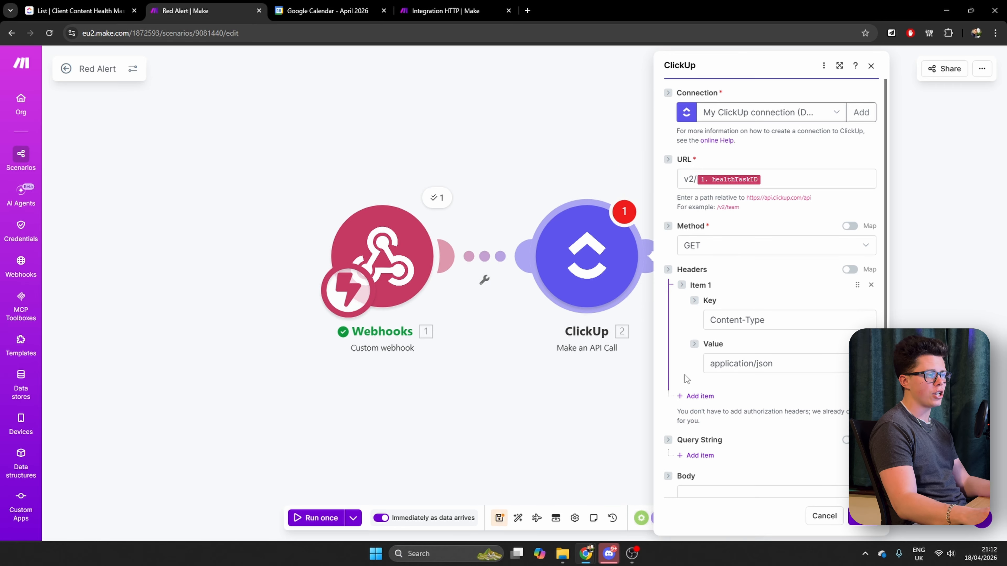
pyautogui.scroll(-1, 788, 426)
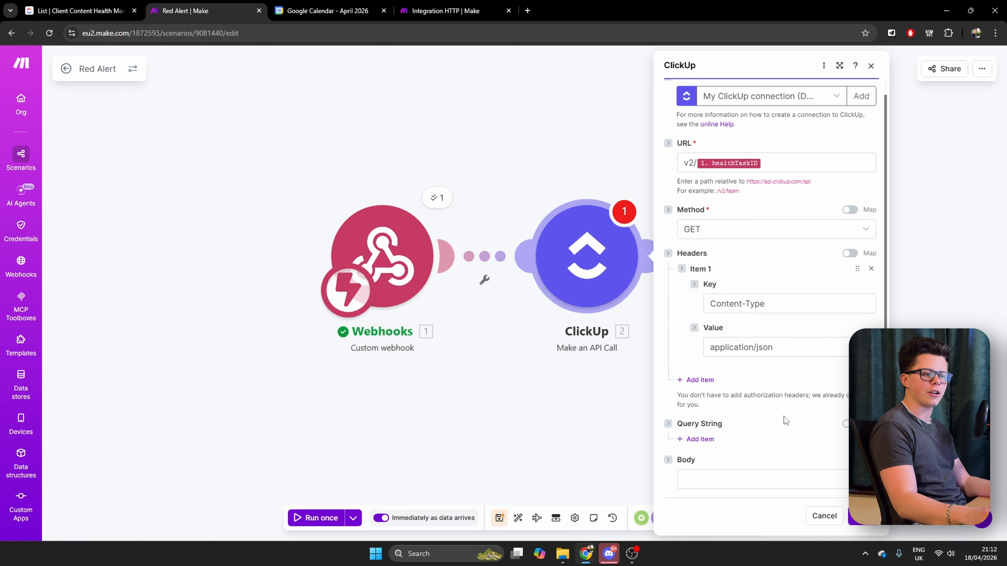
pyautogui.click(863, 516)
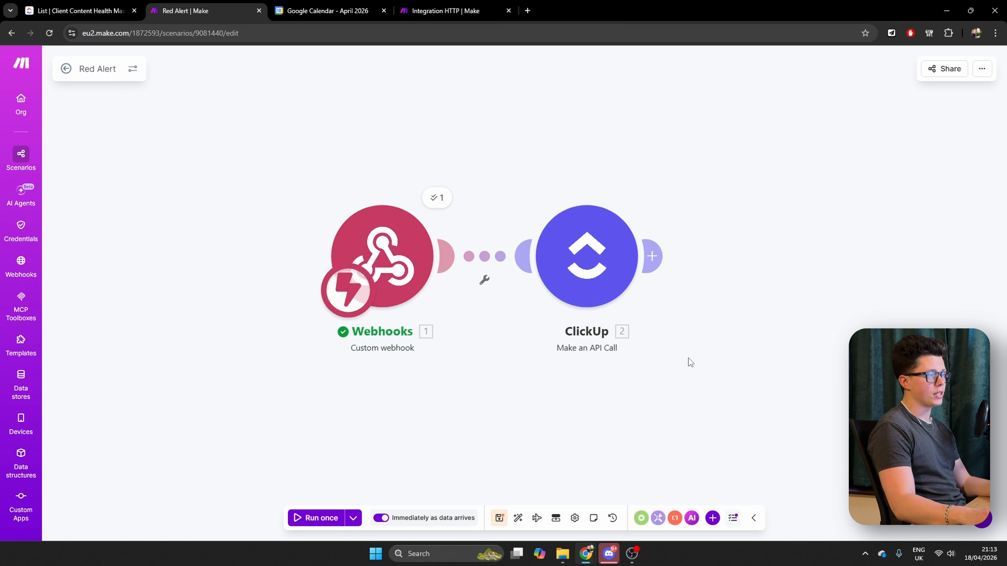
# Add a Tools Set multiple variables module after the ClickUp API call in the Red Alert scenario
pyautogui.click(651, 256)
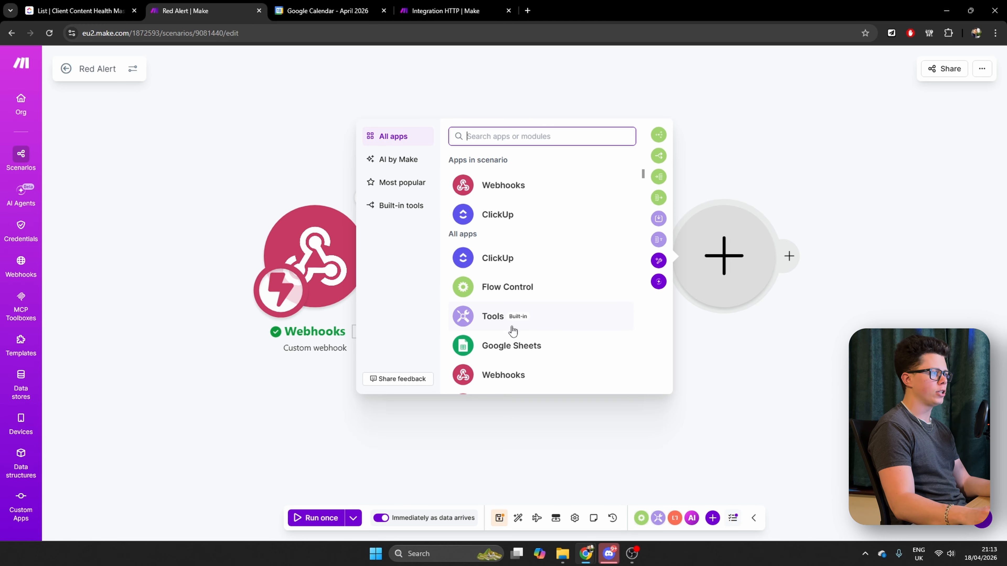
pyautogui.click(490, 317)
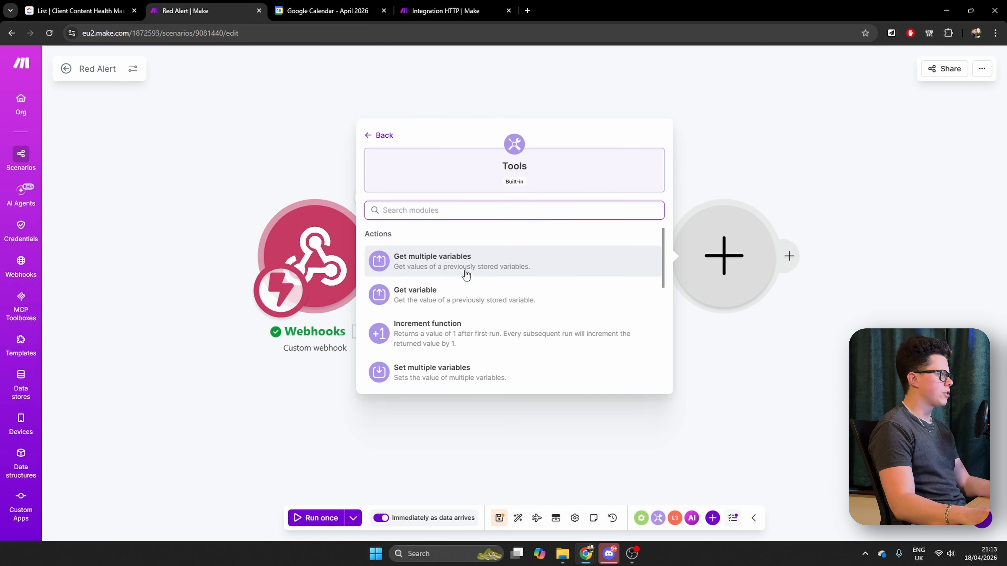
pyautogui.write('set')
pyautogui.click(437, 301)
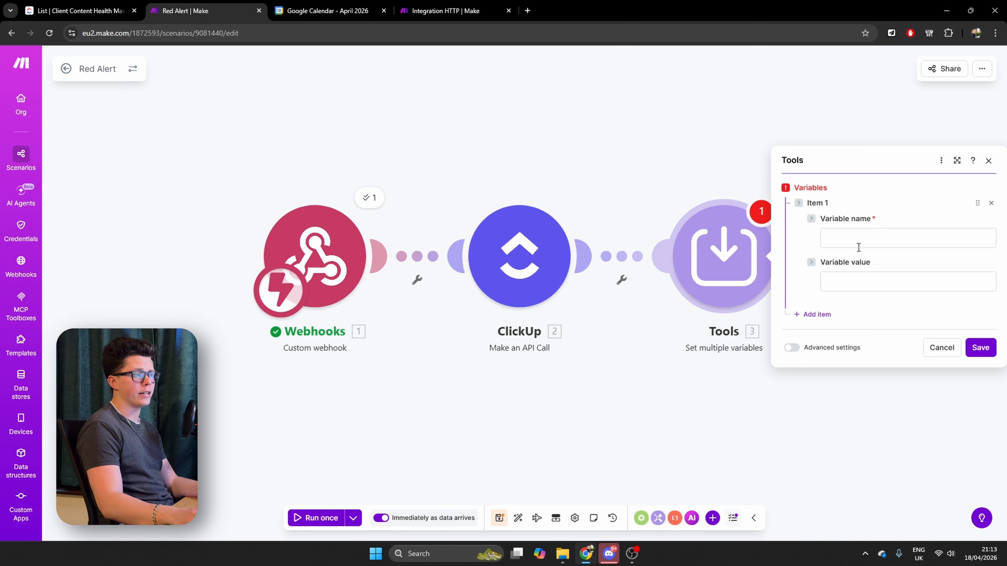
# Name the first variable ShootBooked in the Set multiple variables module
pyautogui.click(867, 241)
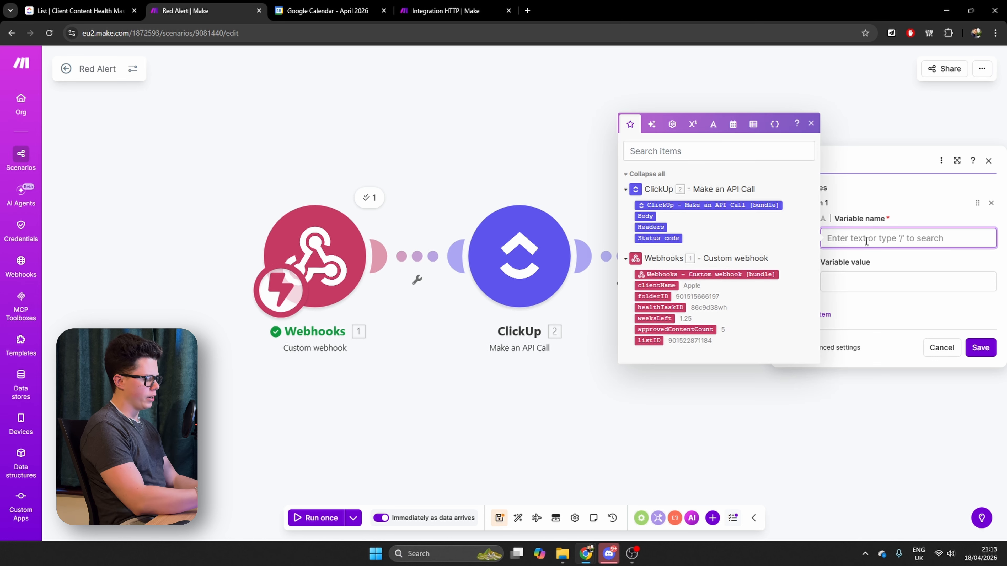
pyautogui.write('ShootBookked')
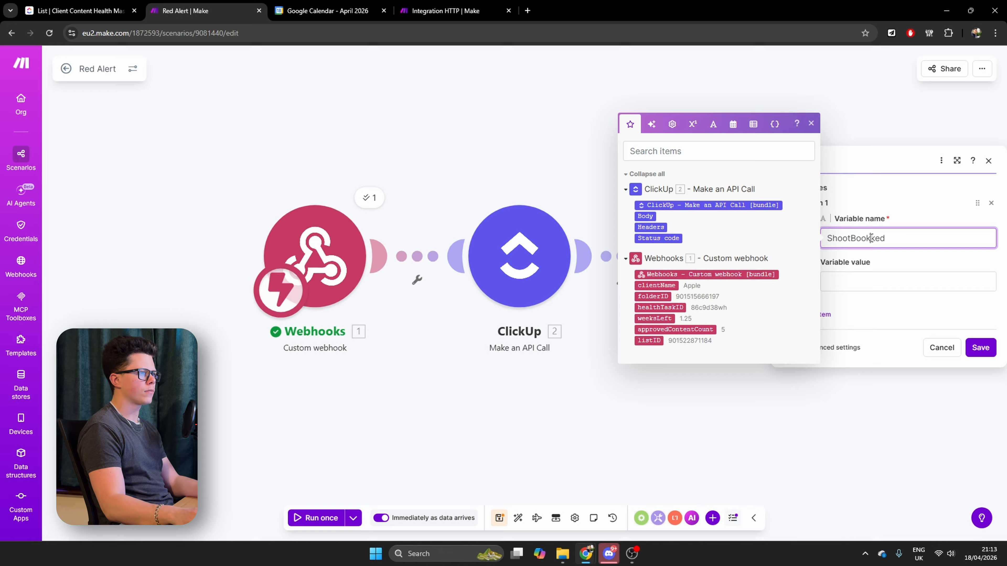
pyautogui.click(871, 238)
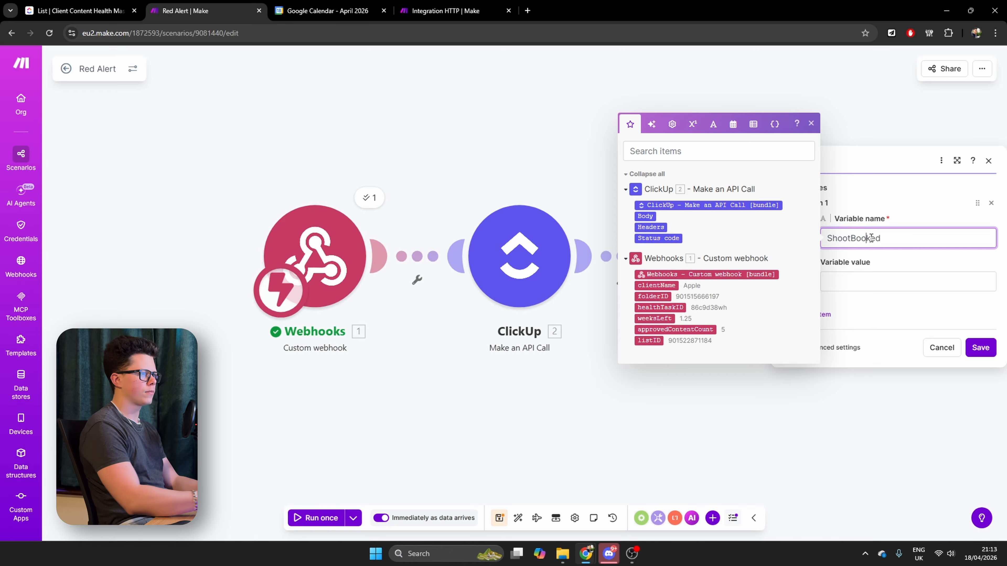
pyautogui.press('BackSpace')
pyautogui.click(874, 287)
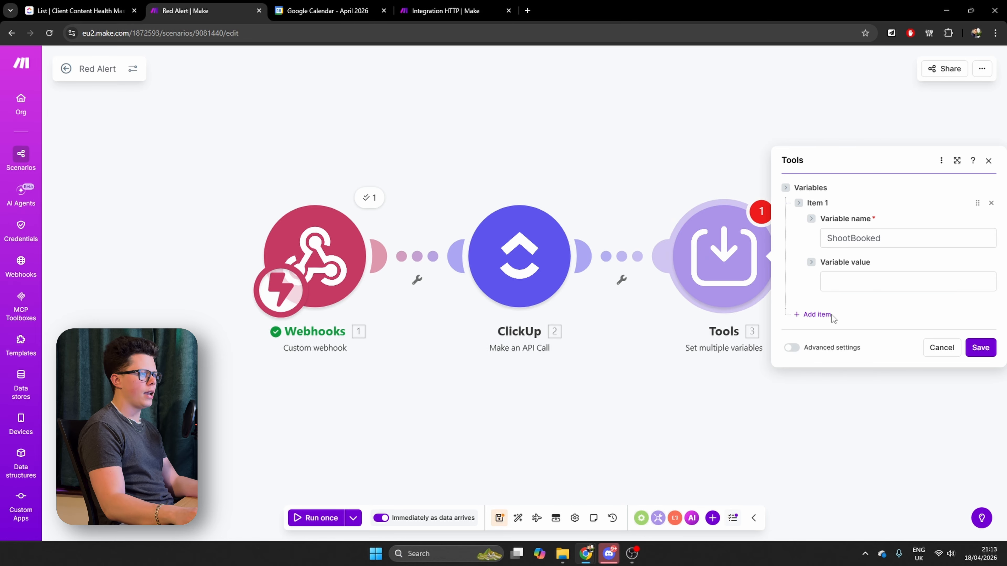
# Add a second variable named AlertSent with an empty value and save the Set multiple variables module
pyautogui.click(824, 319)
pyautogui.click(862, 294)
pyautogui.write('AlertSen')
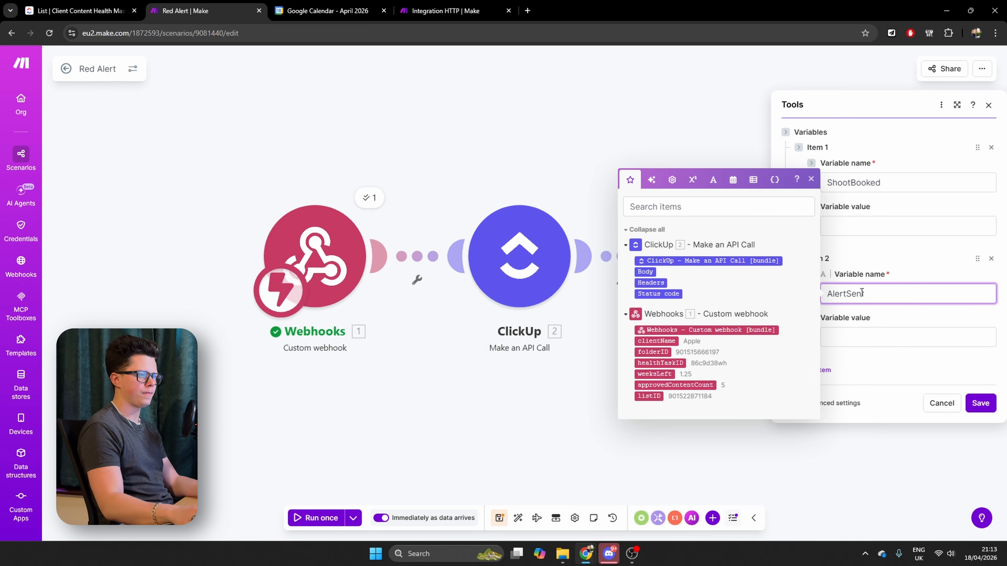
pyautogui.write('t')
pyautogui.press('Tab')
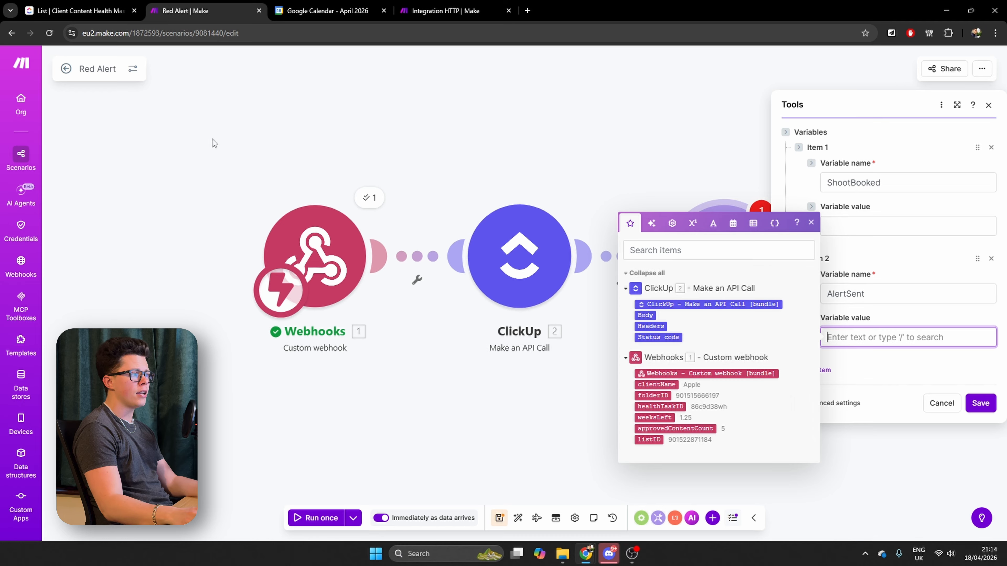
pyautogui.click(980, 403)
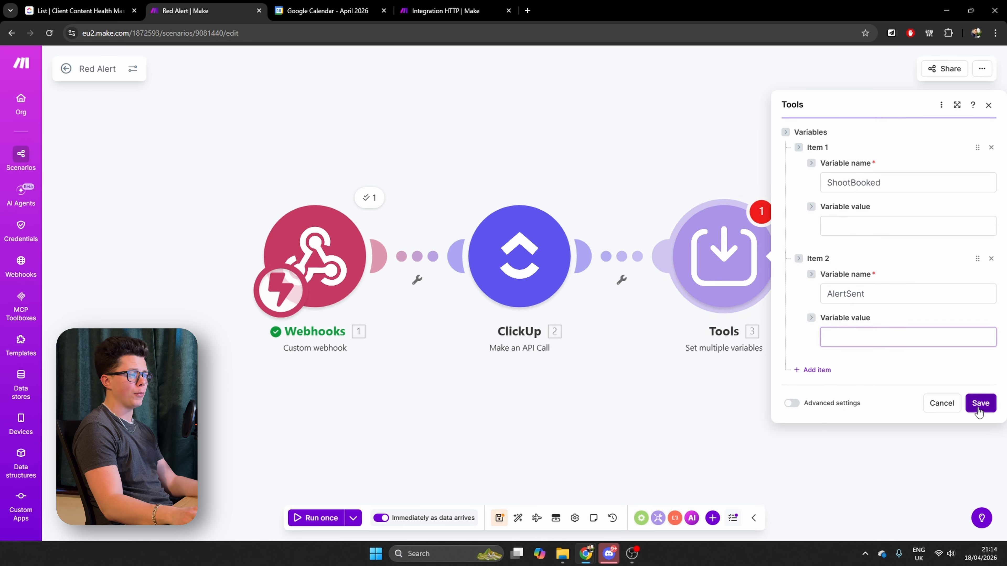
pyautogui.click(981, 403)
# Run the Red Alert scenario once with the existing data from 18/4/2026 21:10:50
pyautogui.click(353, 518)
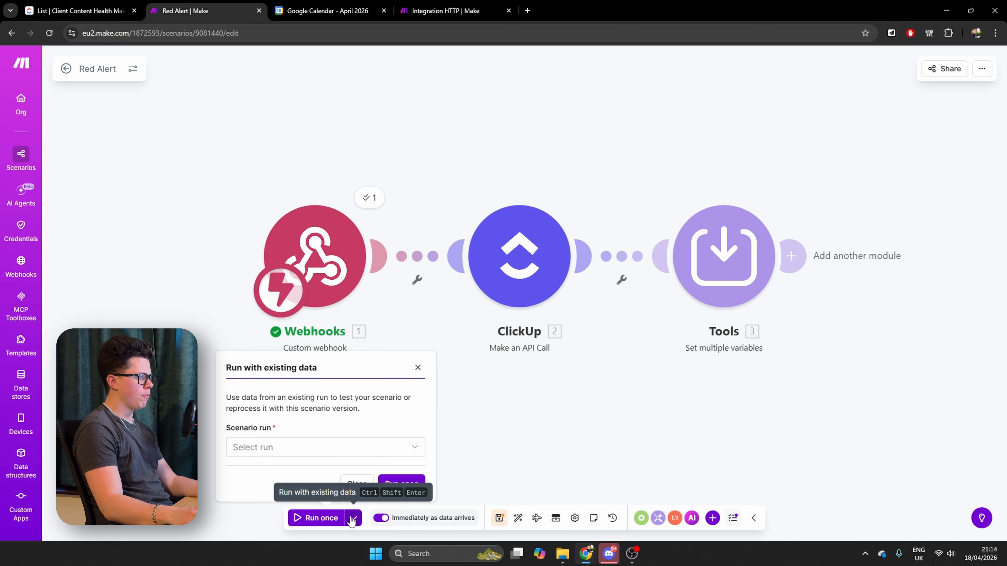
pyautogui.click(317, 450)
pyautogui.click(295, 472)
pyautogui.click(316, 448)
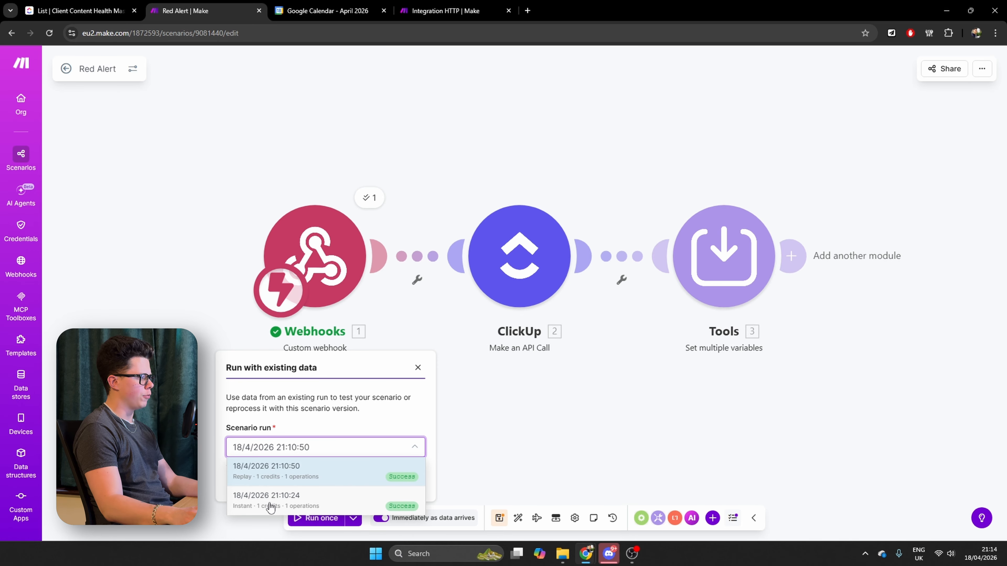
pyautogui.click(296, 474)
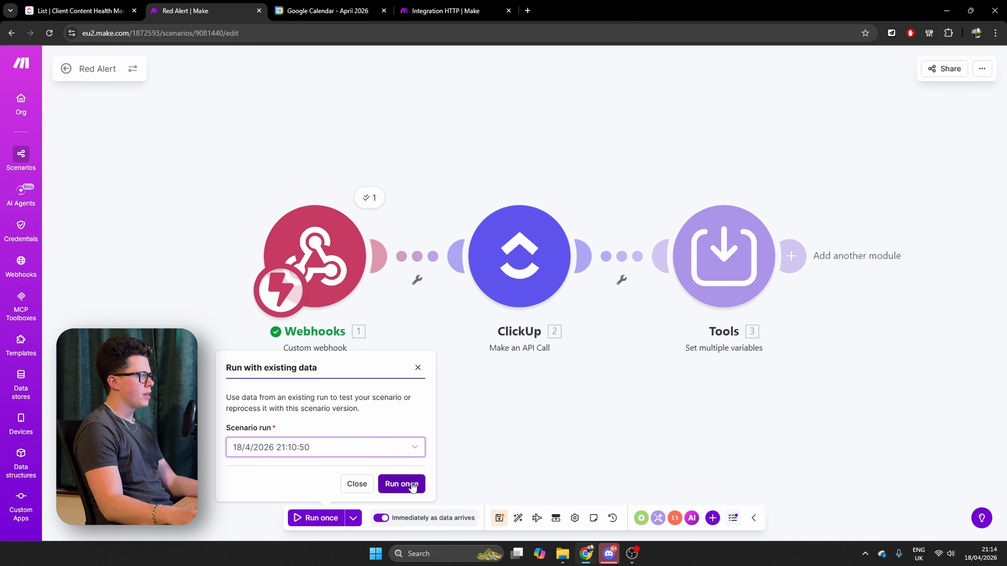
pyautogui.click(401, 484)
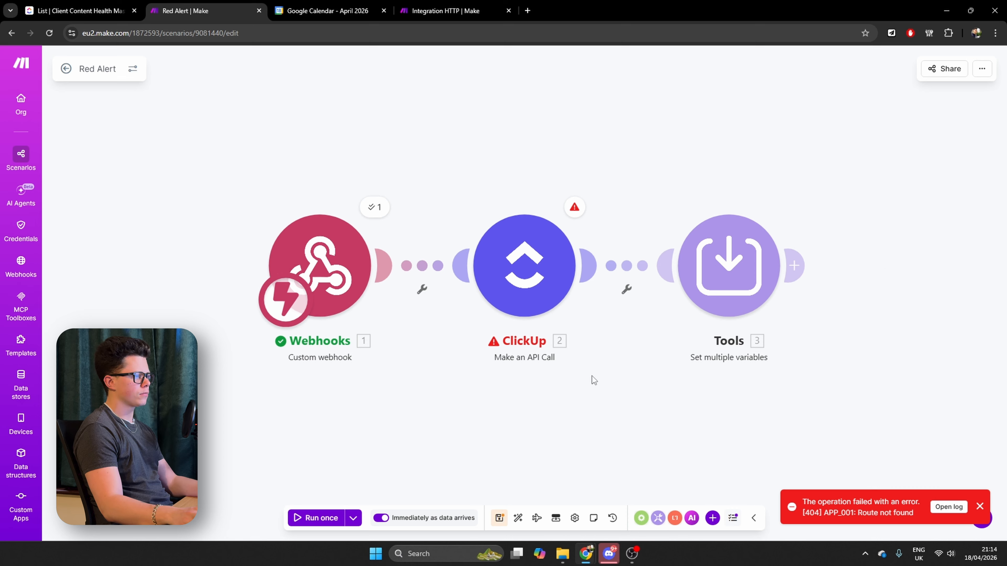
# Check the ClickUp module's run error, change its URL to v2/task/ followed by the webhook's healthTaskID, and save
pyautogui.click(573, 208)
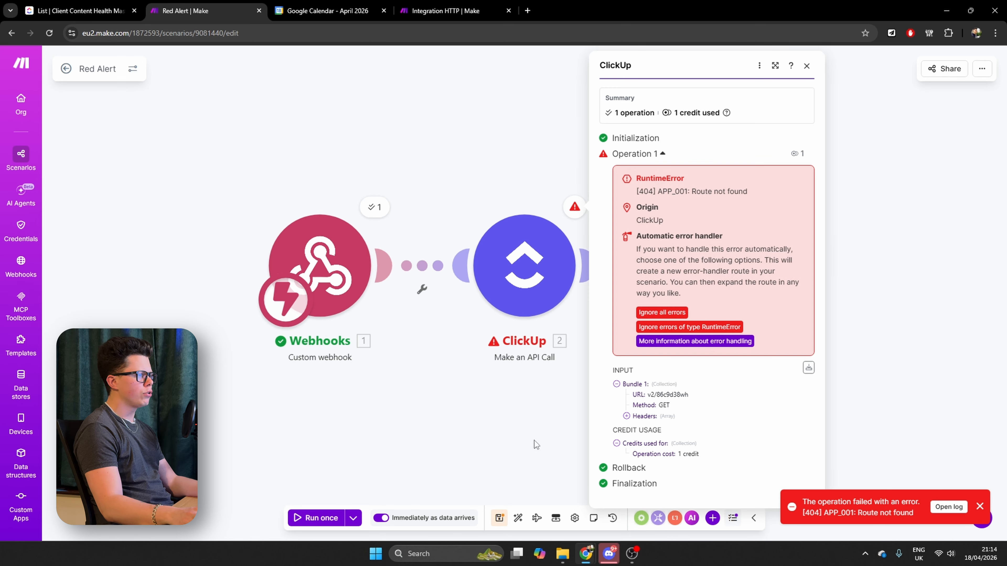
pyautogui.click(525, 273)
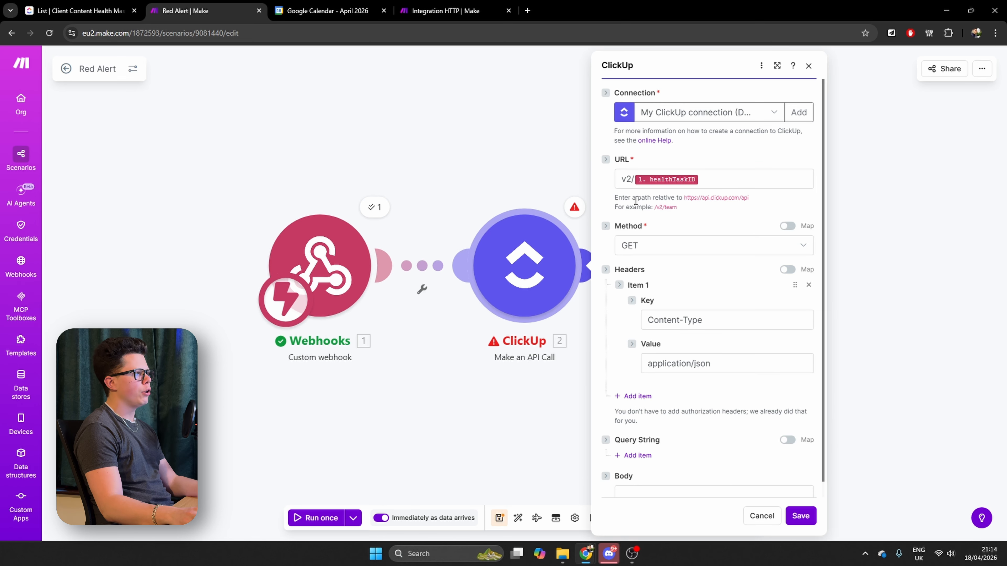
pyautogui.click(633, 184)
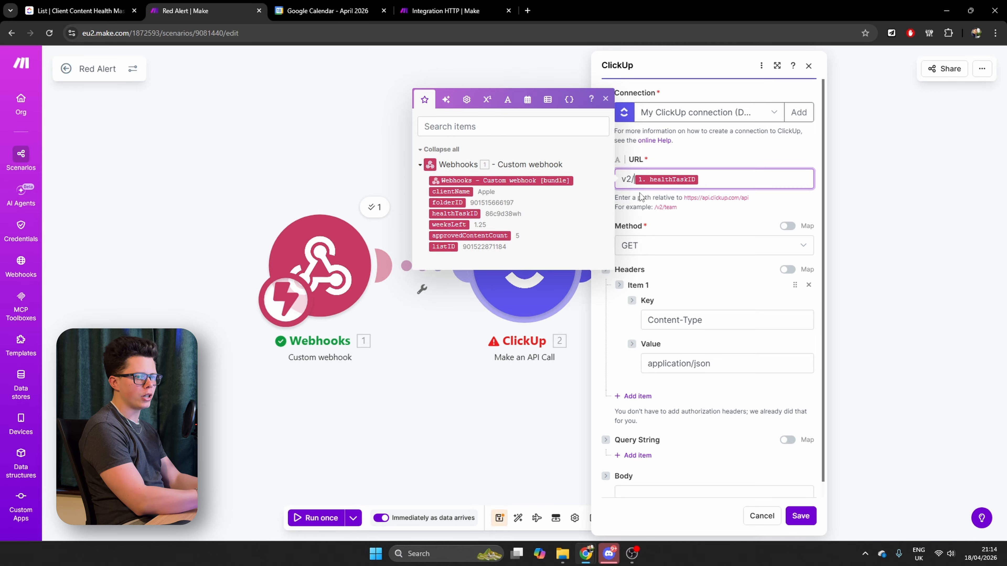
pyautogui.write('task/')
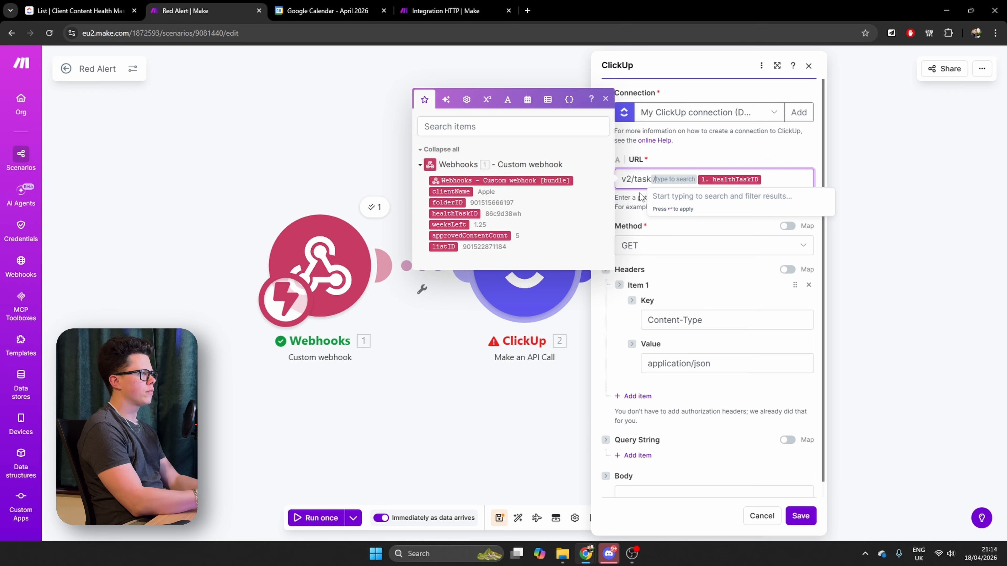
pyautogui.click(802, 518)
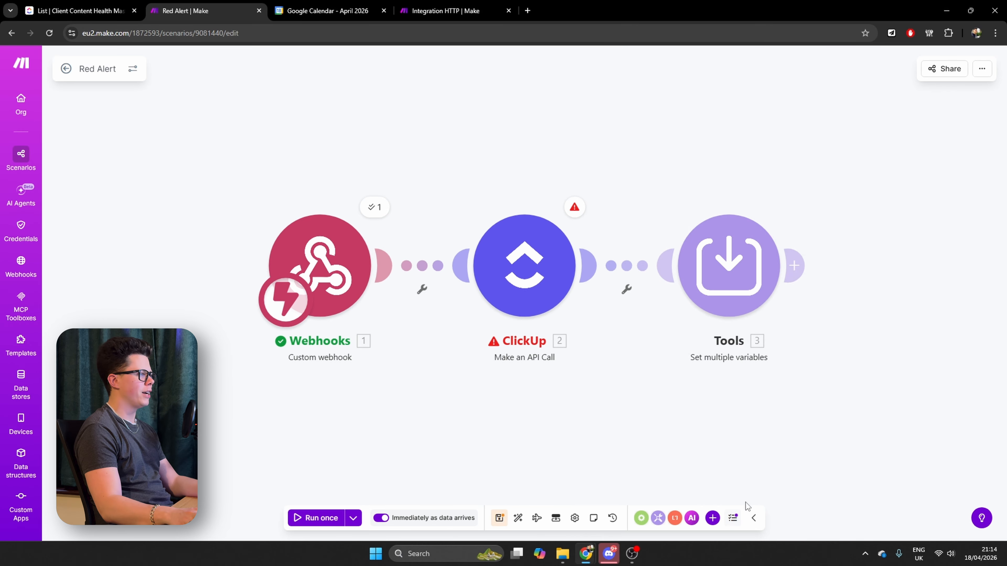
# Rerun the scenario with the existing data from 18/4/2026 21:10:50 and inspect the ClickUp module's output bundle
pyautogui.click(354, 518)
pyautogui.click(297, 450)
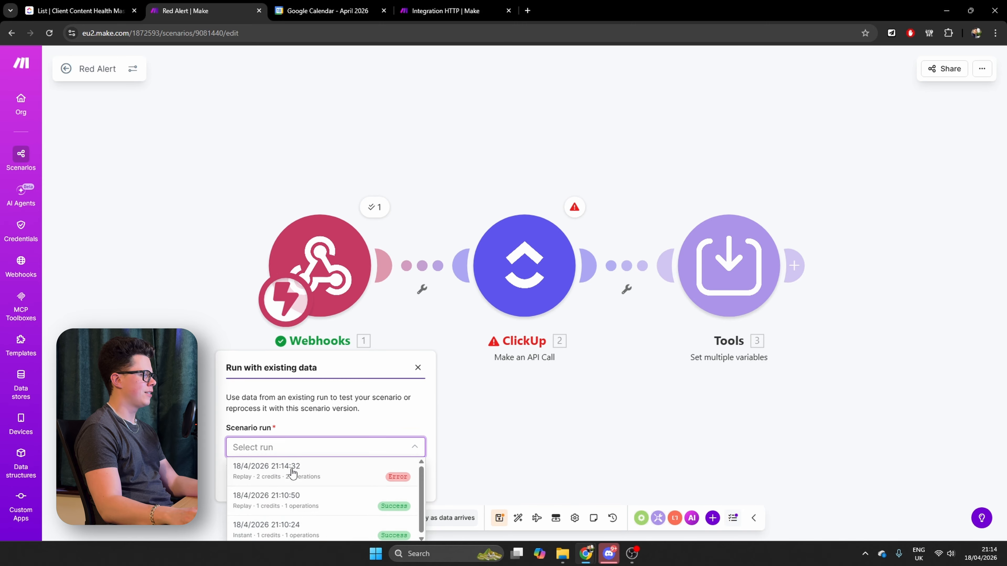
pyautogui.click(292, 474)
pyautogui.click(292, 454)
pyautogui.click(304, 497)
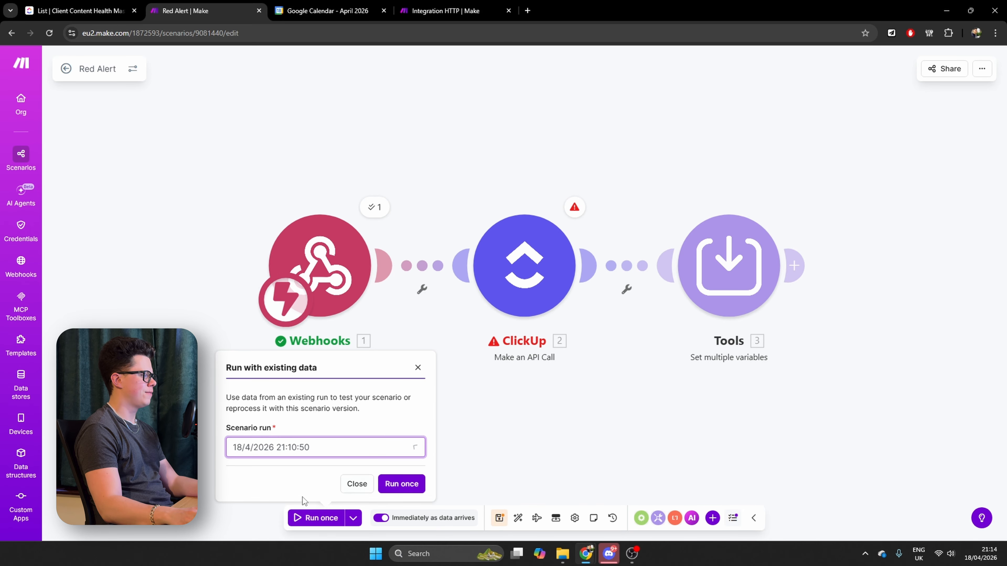
pyautogui.click(406, 484)
pyautogui.click(580, 210)
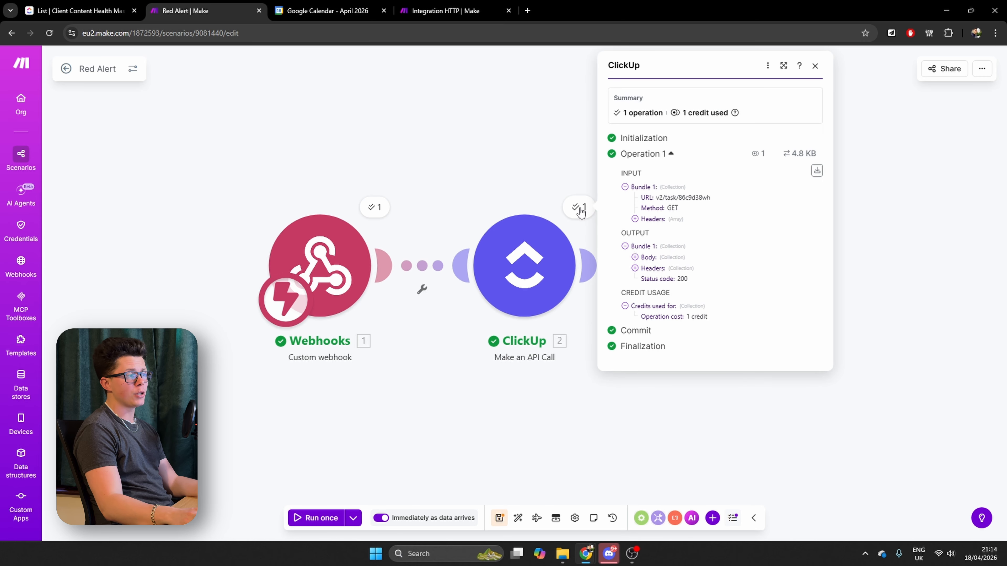
pyautogui.click(587, 411)
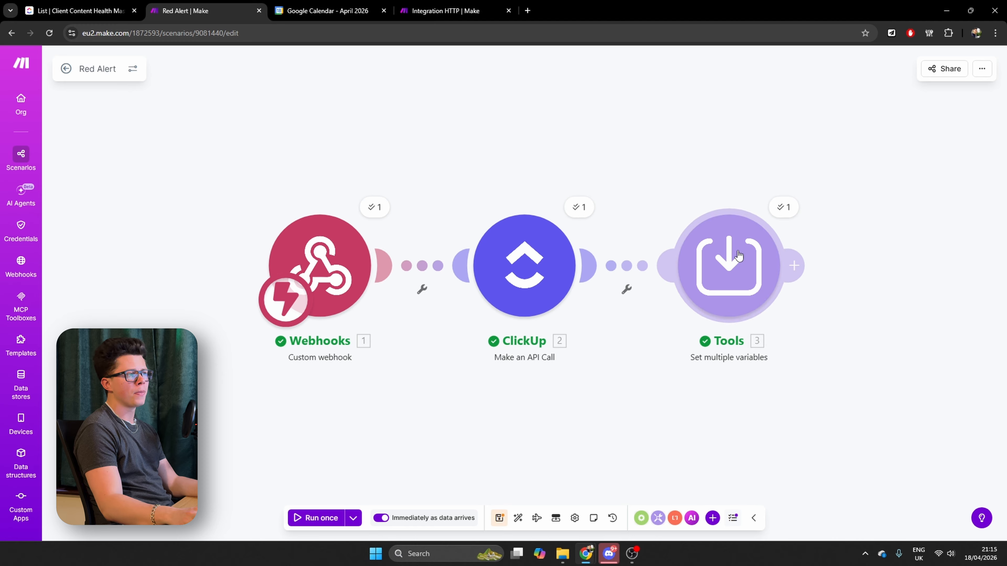
# Begin the ShootBooked variable's value with a map function on the ClickUp body's custom_fields[] array
pyautogui.click(719, 276)
pyautogui.click(888, 235)
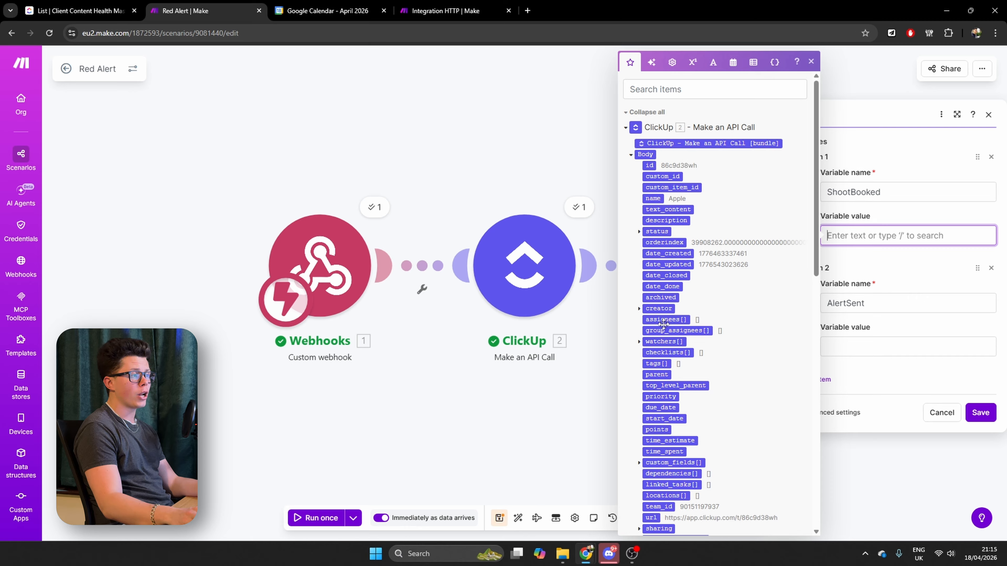
pyautogui.scroll(-1, 720, 375)
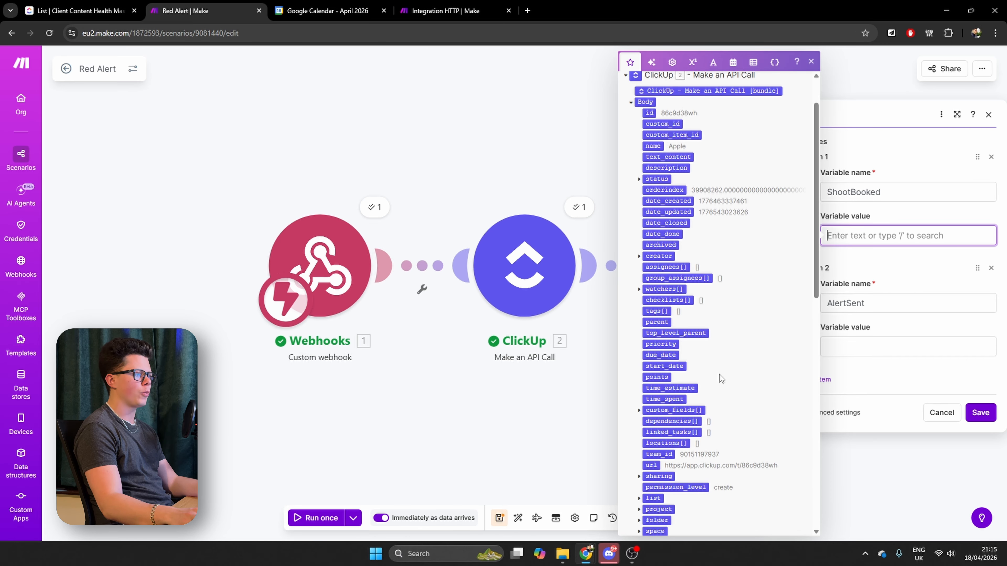
pyautogui.scroll(-2, 733, 352)
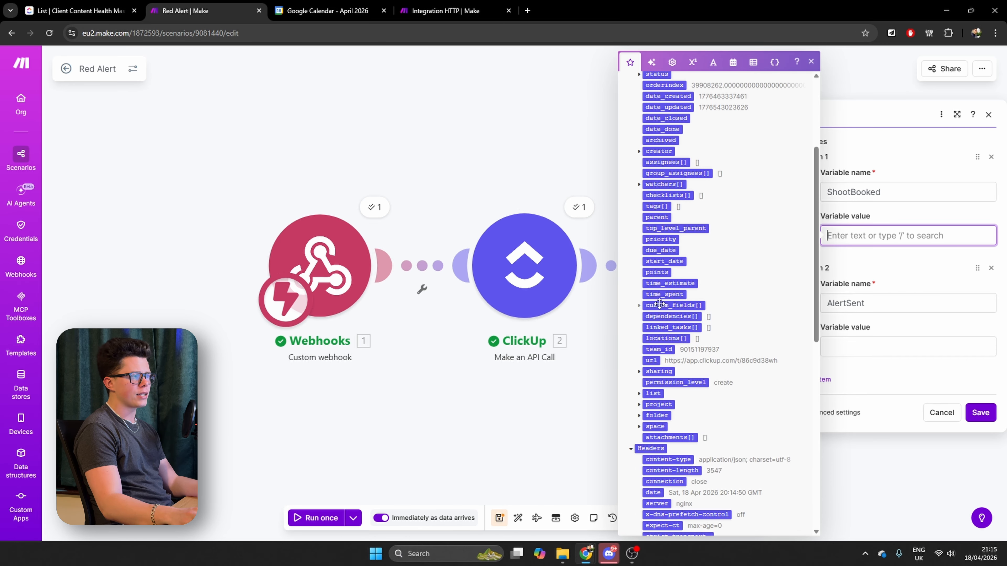
pyautogui.click(639, 305)
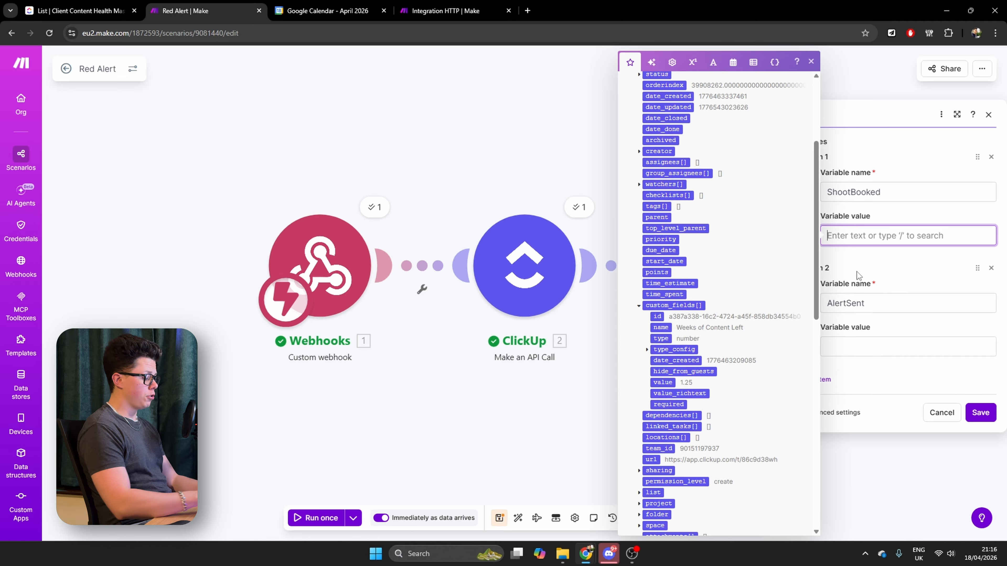
pyautogui.write('map(')
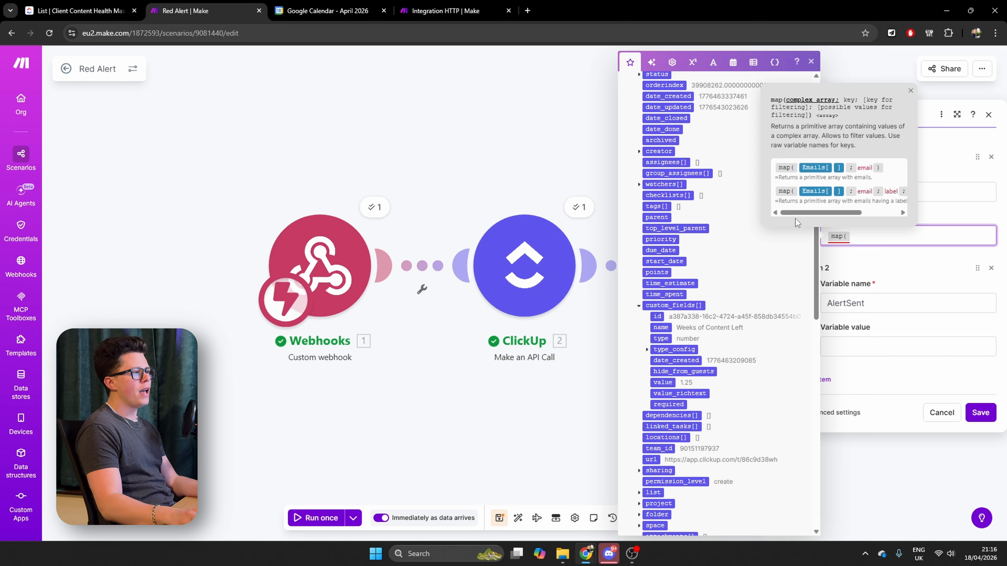
pyautogui.click(686, 306)
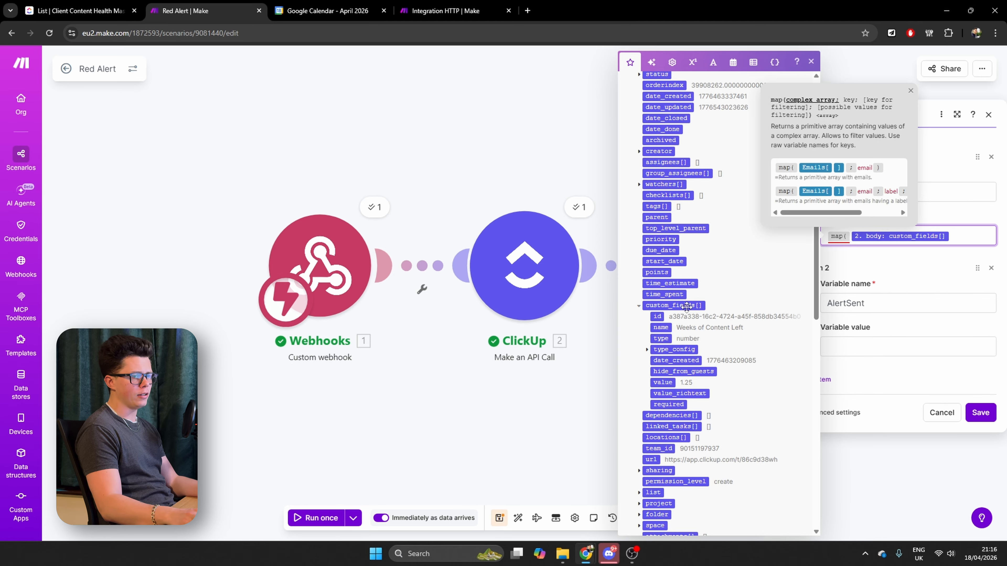
# Complete the ShootBooked map function with key "value", filter key "id" and filter value fetch, and save the module
pyautogui.write(';"value"')
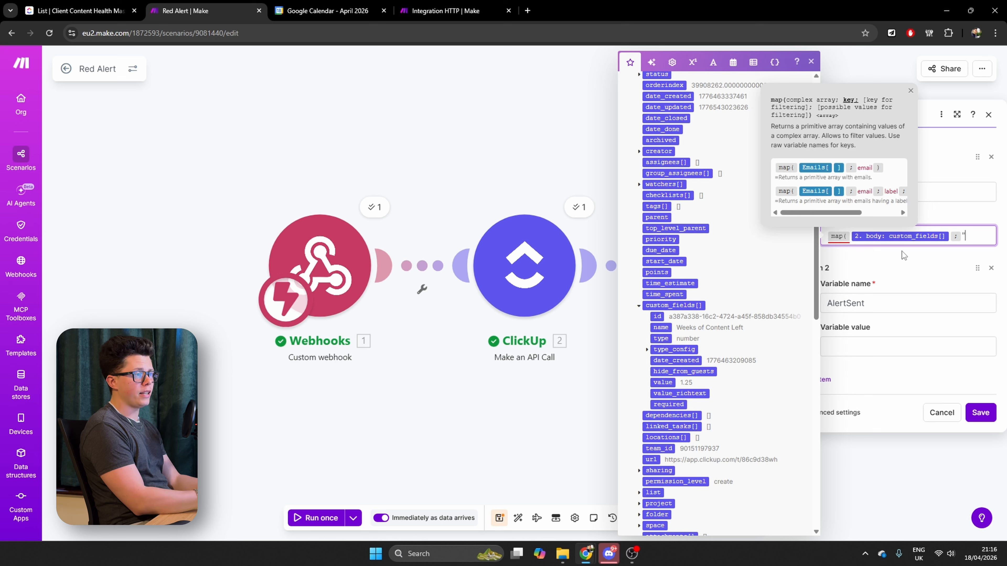
pyautogui.write(';')
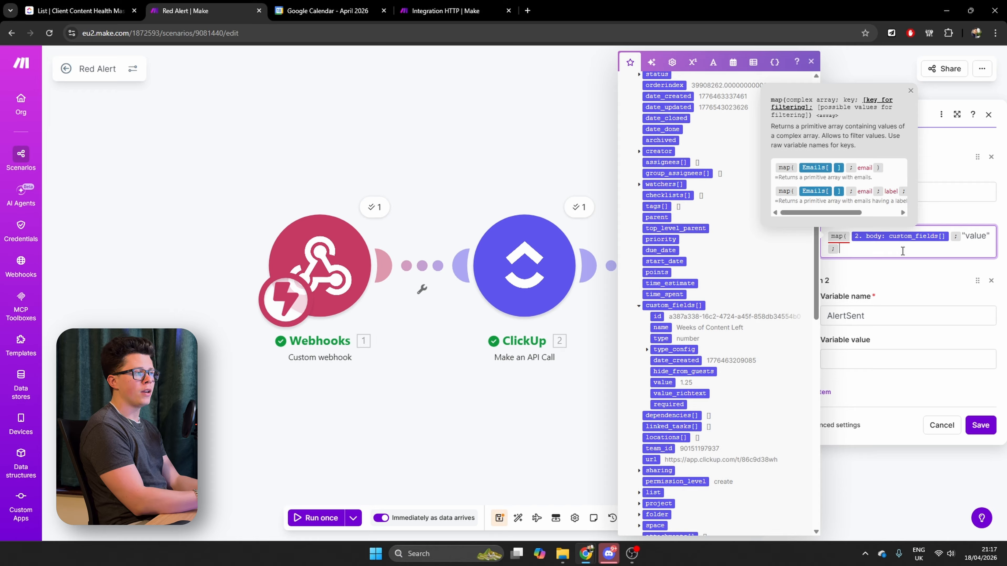
pyautogui.write('"id"')
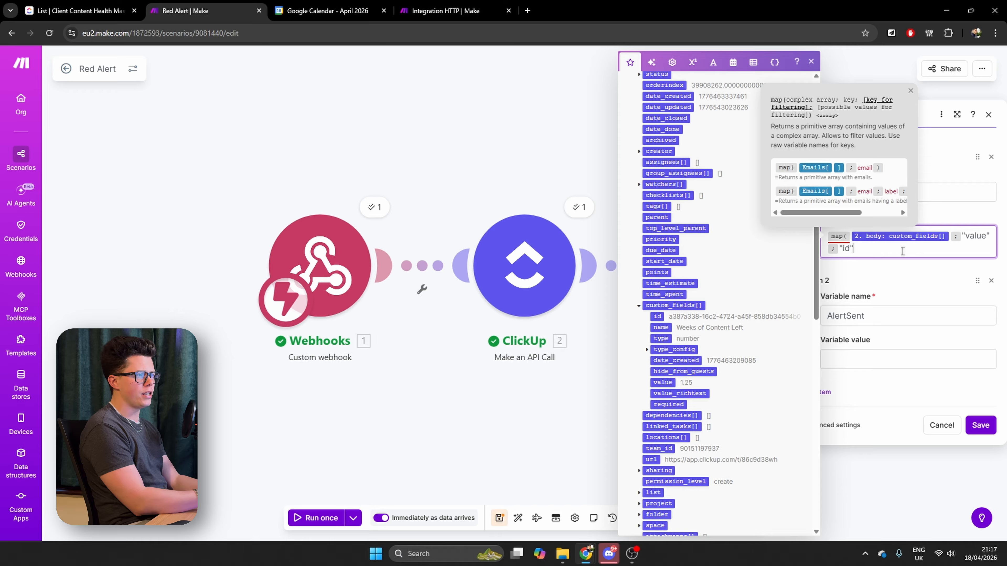
pyautogui.write(';')
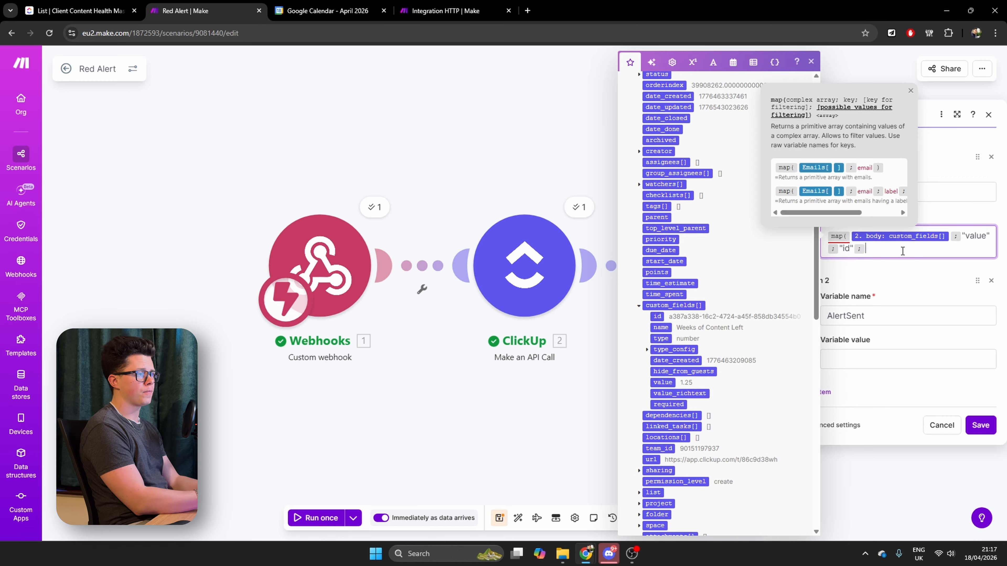
pyautogui.write('fetch)')
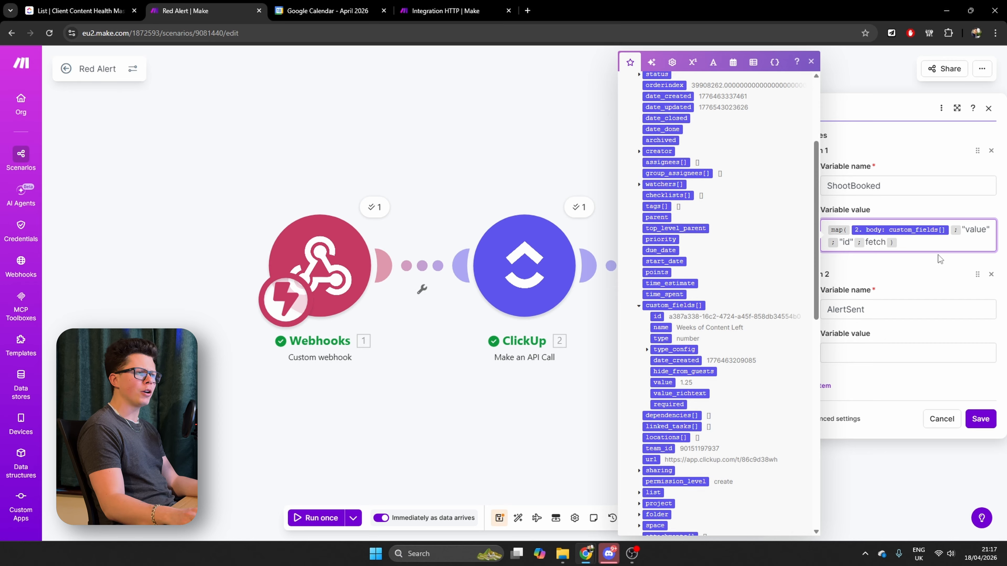
pyautogui.click(987, 424)
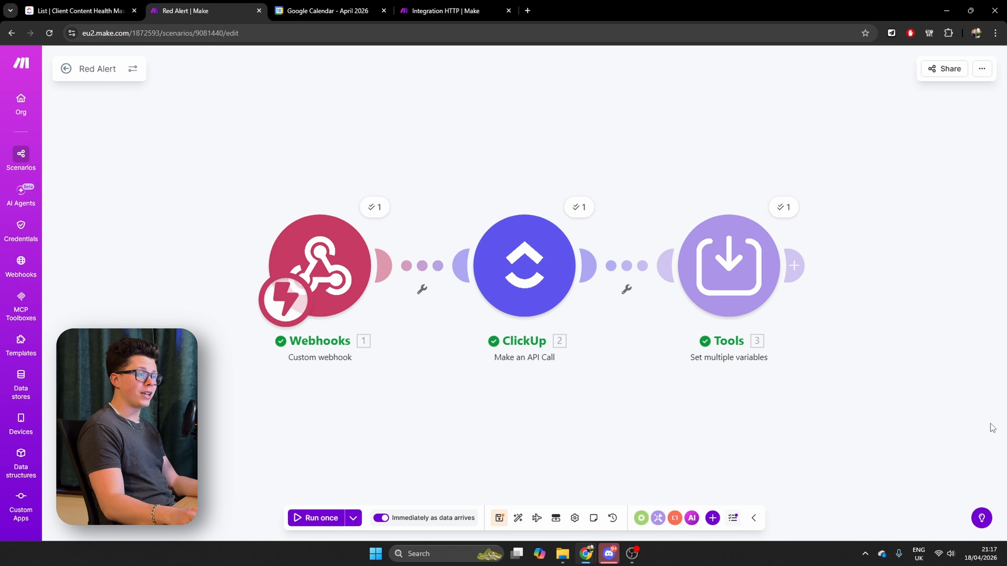
# Open the Content Count Refresh scenario from the Content Health Monitor Tutorial folder and run it with existing data from 18/4/2026 21:10:18
pyautogui.click(449, 4)
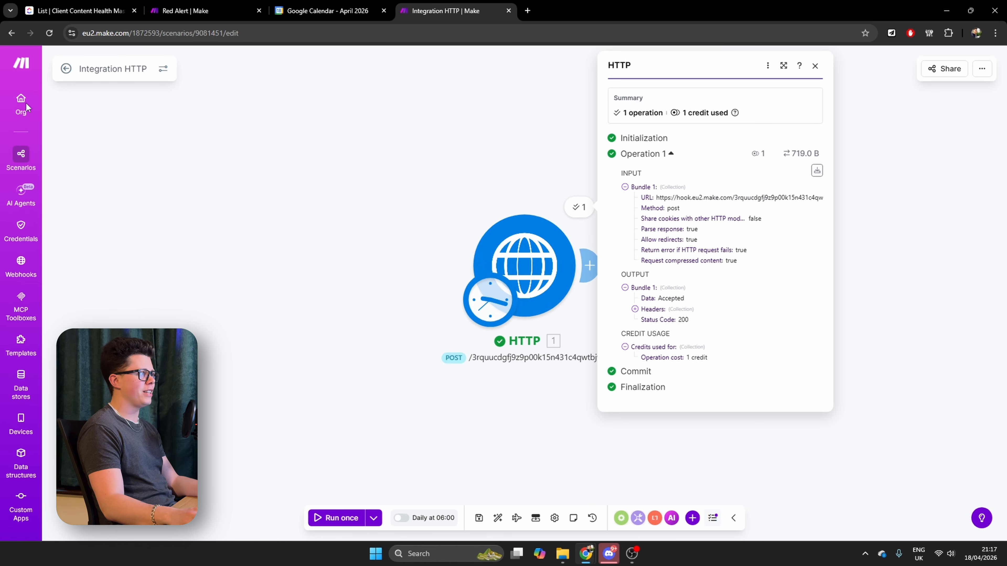
pyautogui.click(65, 70)
pyautogui.click(63, 63)
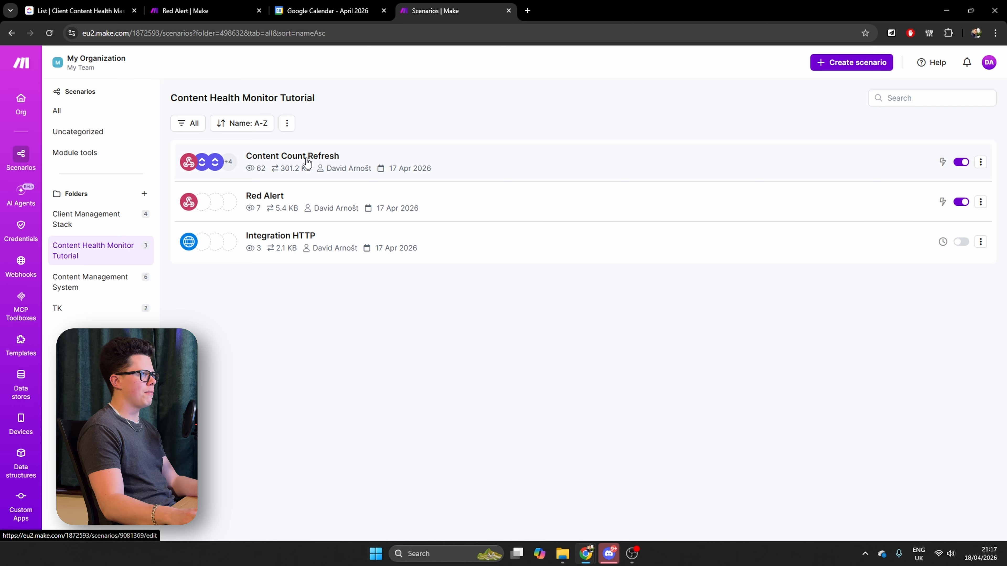
pyautogui.click(308, 161)
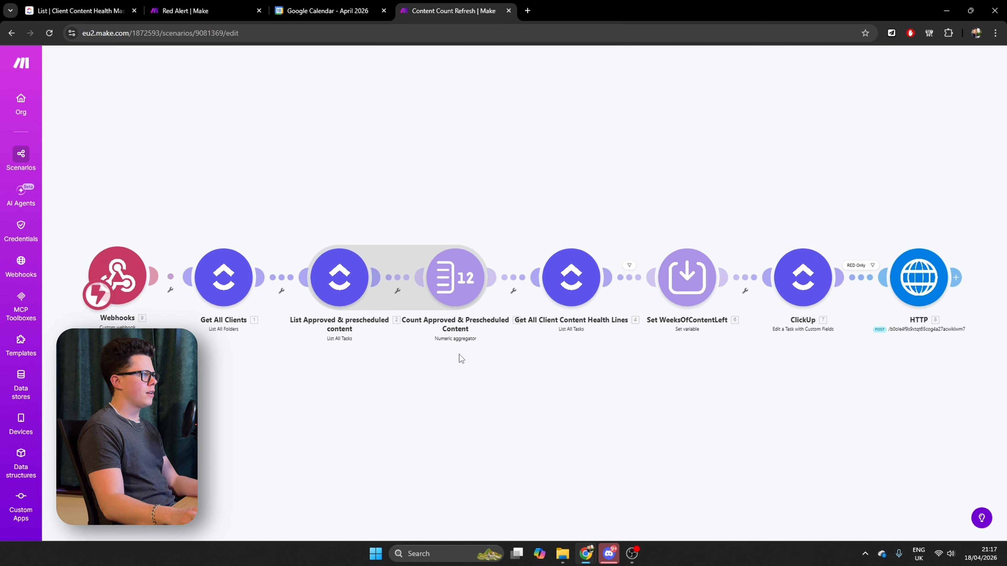
pyautogui.click(362, 518)
pyautogui.click(337, 448)
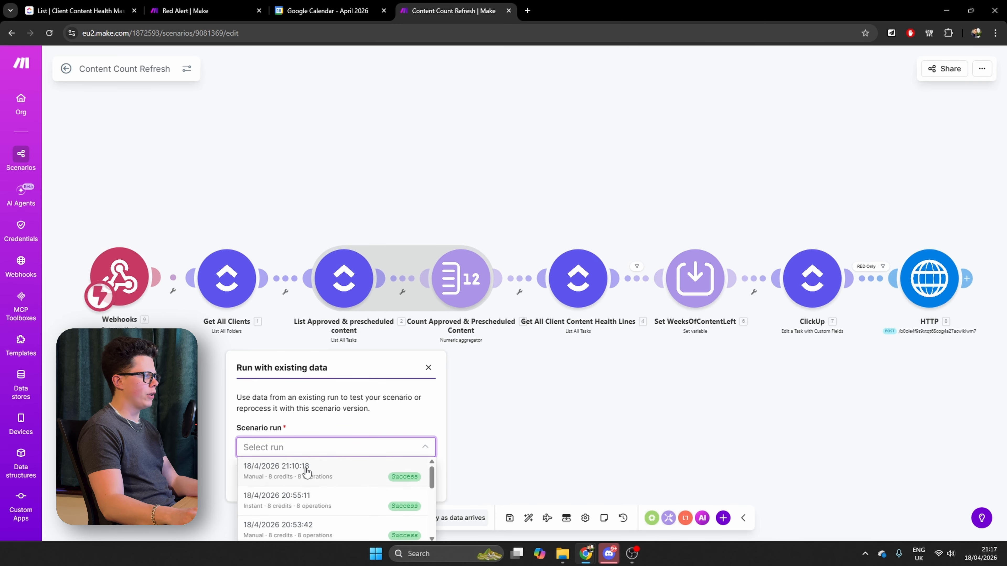
pyautogui.click(307, 472)
pyautogui.click(412, 483)
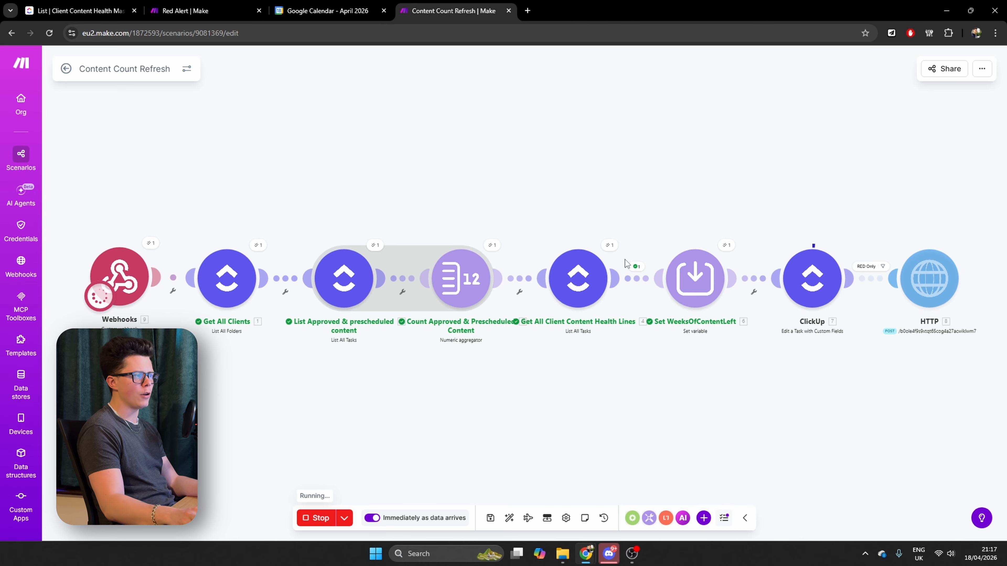
# Inspect the Get All Client Content Health Lines module's output and expand Custom Fields (original) in Bundle 1
pyautogui.click(610, 247)
pyautogui.scroll(-1, 681, 380)
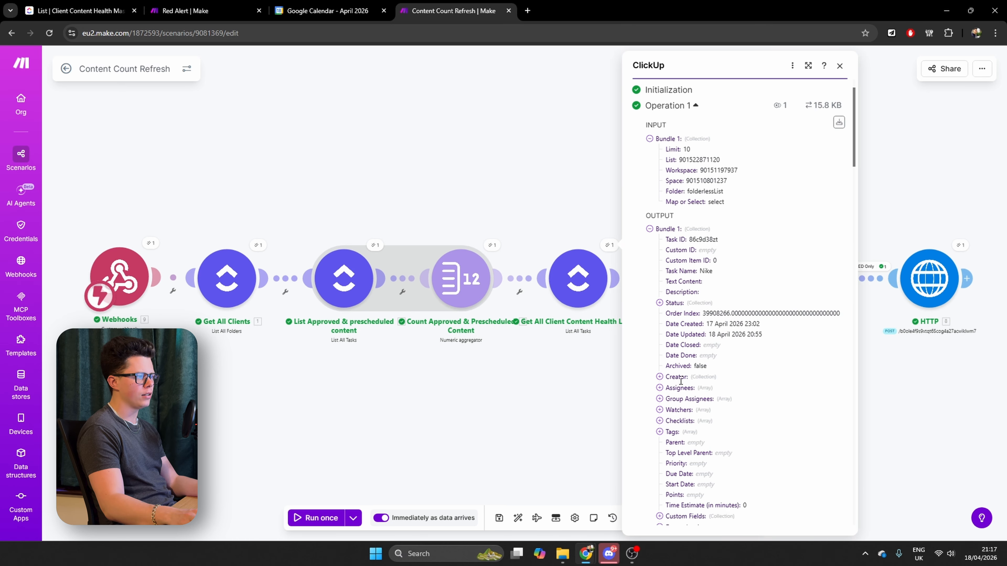
pyautogui.scroll(-8, 680, 382)
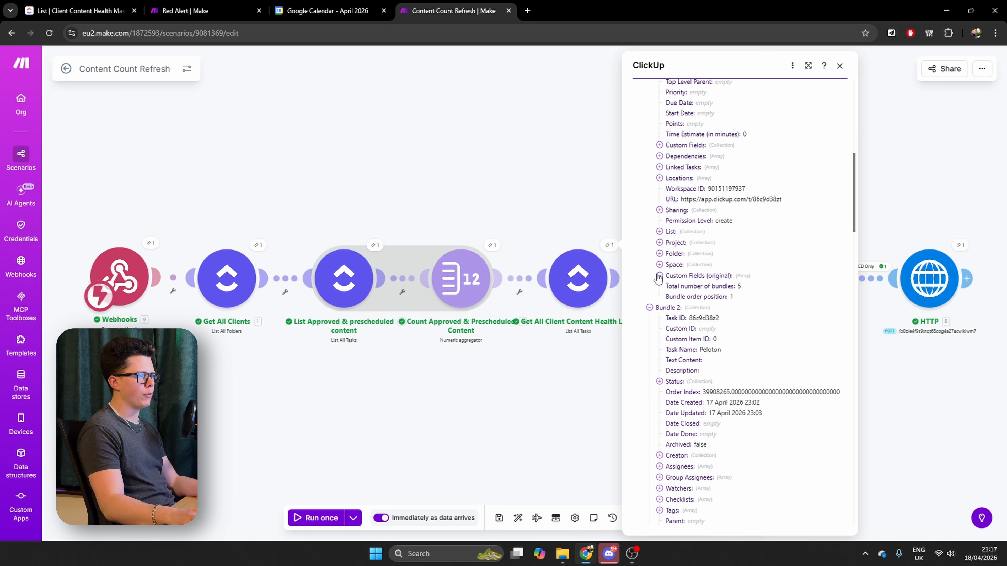
pyautogui.click(659, 276)
# Look through the custom field entries for Shoot Booked? and copy that field's ID
pyautogui.click(669, 309)
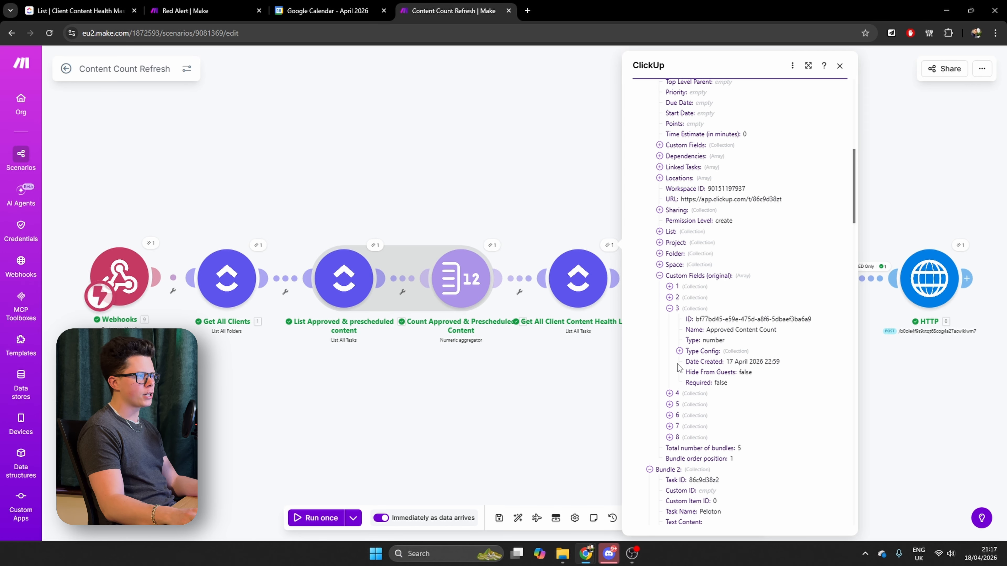
pyautogui.click(669, 393)
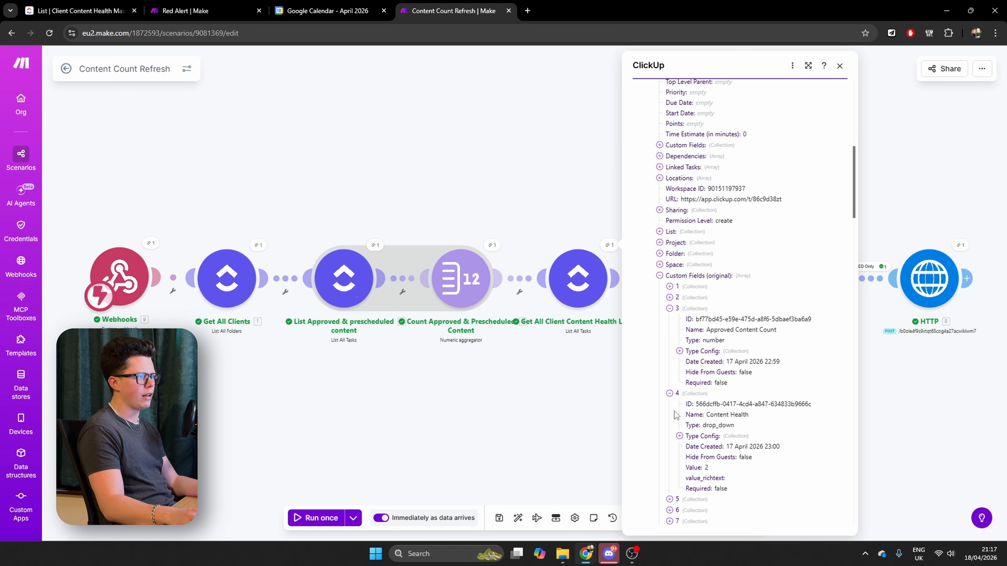
pyautogui.click(669, 499)
pyautogui.scroll(-3, 671, 496)
pyautogui.click(670, 478)
pyautogui.scroll(-1, 672, 487)
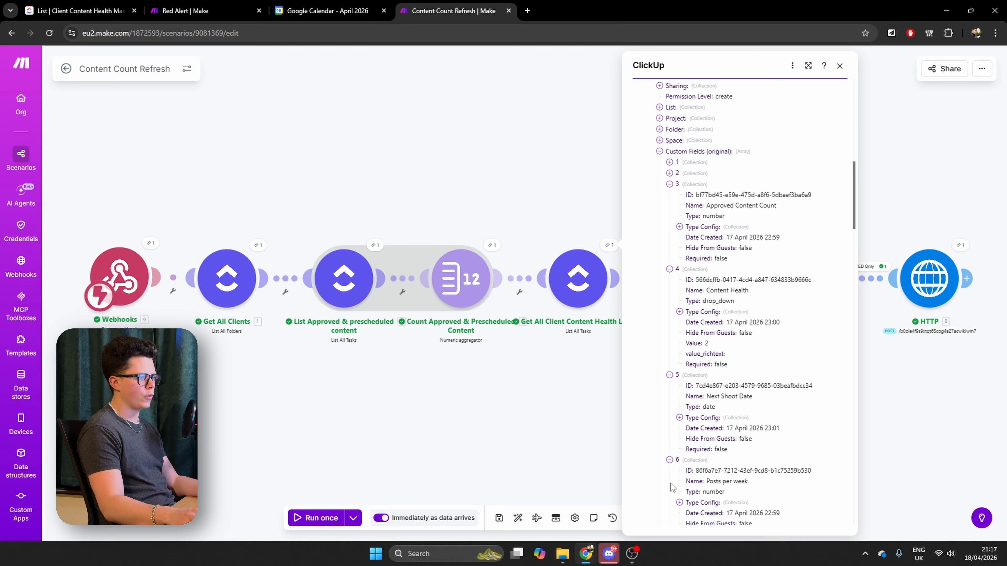
pyautogui.scroll(-3, 670, 488)
pyautogui.click(669, 492)
pyautogui.scroll(-3, 709, 468)
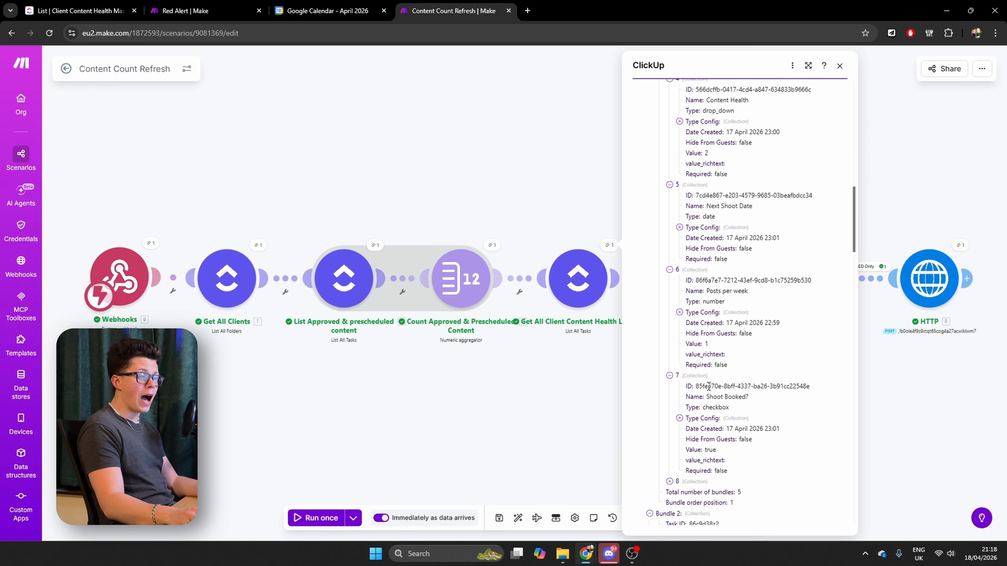
pyautogui.moveTo(697, 385); pyautogui.dragTo(811, 386)
pyautogui.hotkey('ctrl', 'c')
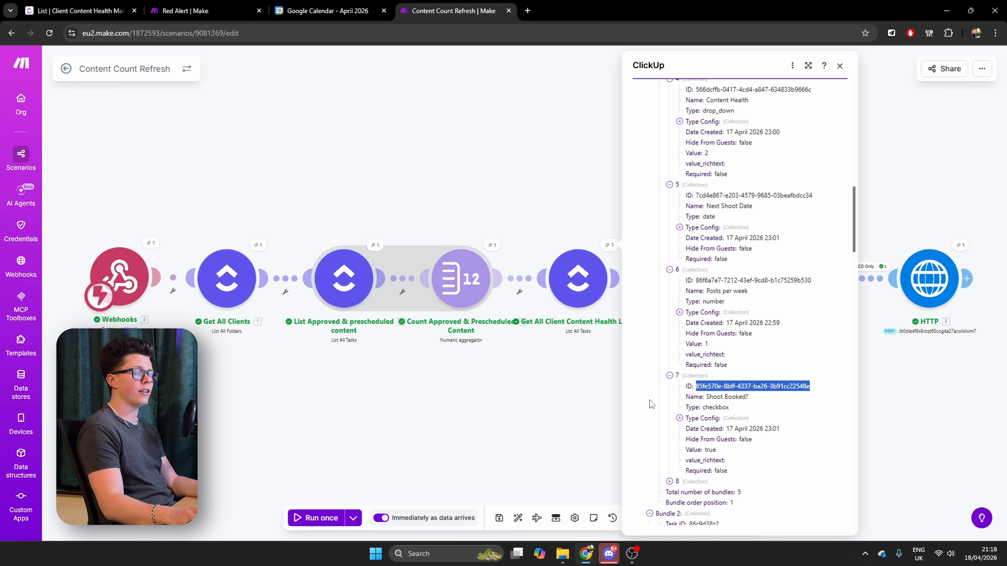
# In the Red Alert scenario, replace fetch in ShootBooked's map function with the quoted ID "85fe570e-8bff-4337-ba26-3b91cc22548e"
pyautogui.click(171, 9)
pyautogui.click(748, 286)
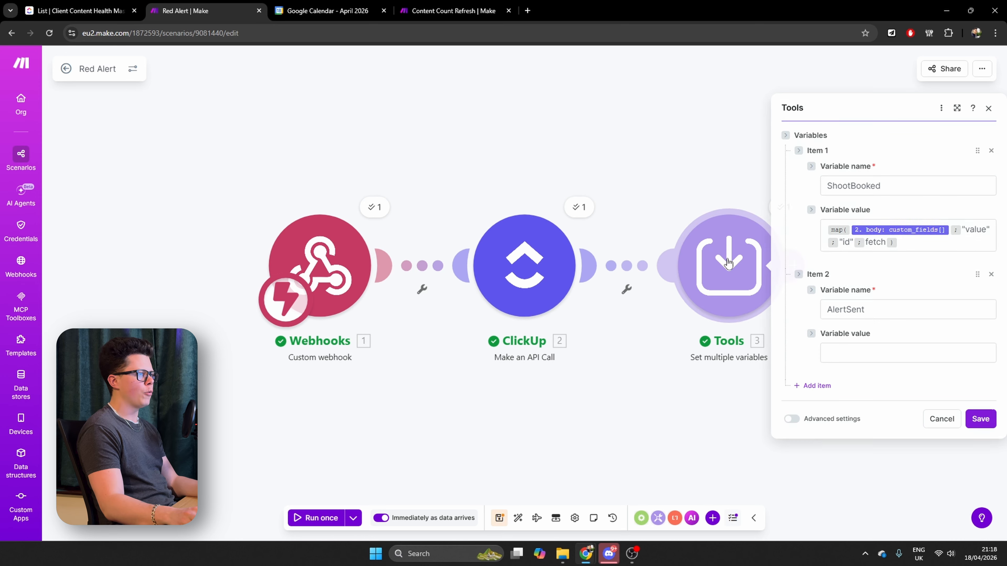
pyautogui.doubleClick(877, 242)
pyautogui.hotkey('ctrl', 'v')
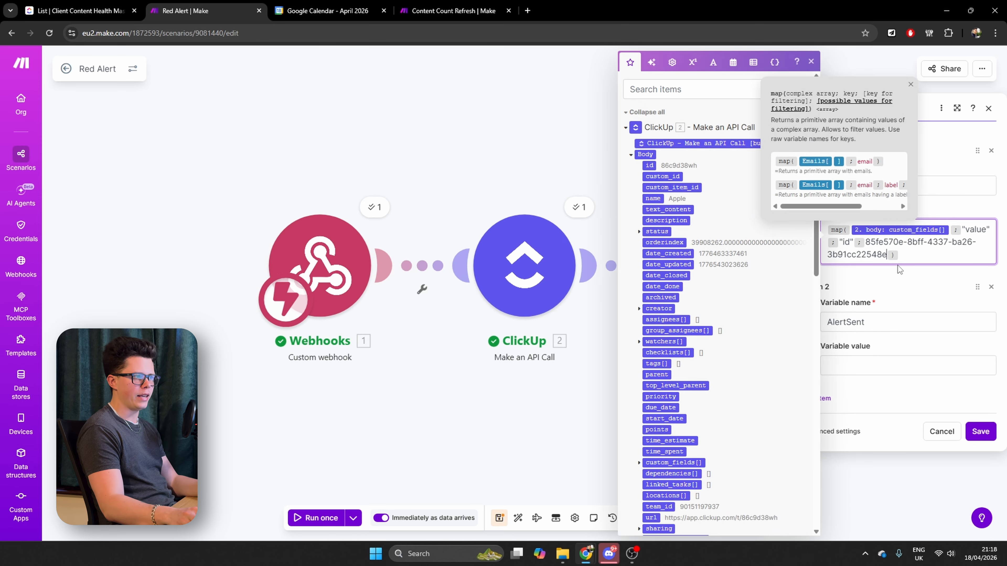
pyautogui.click(911, 254)
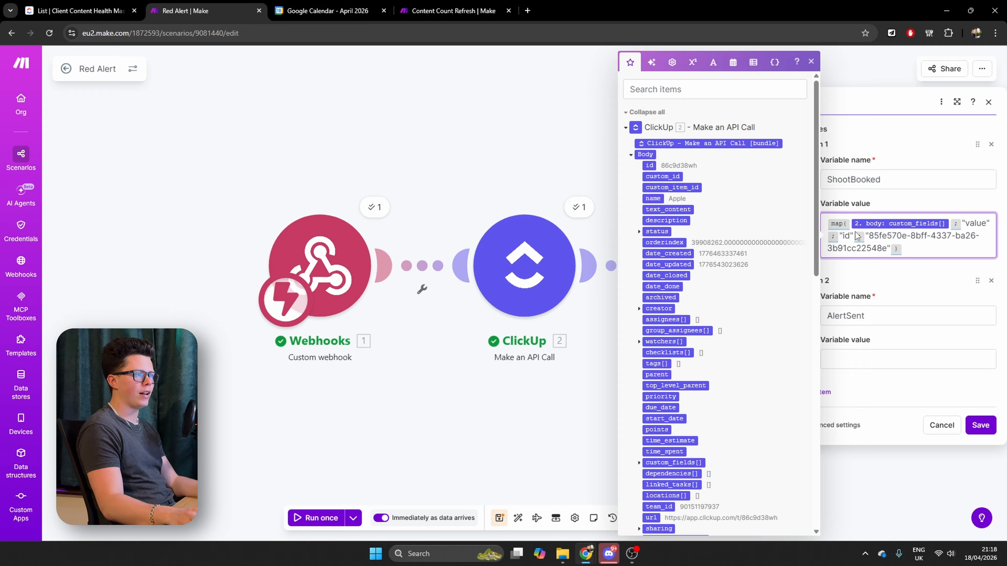
# Wrap the ShootBooked variable's map function in a first() function
pyautogui.click(879, 237)
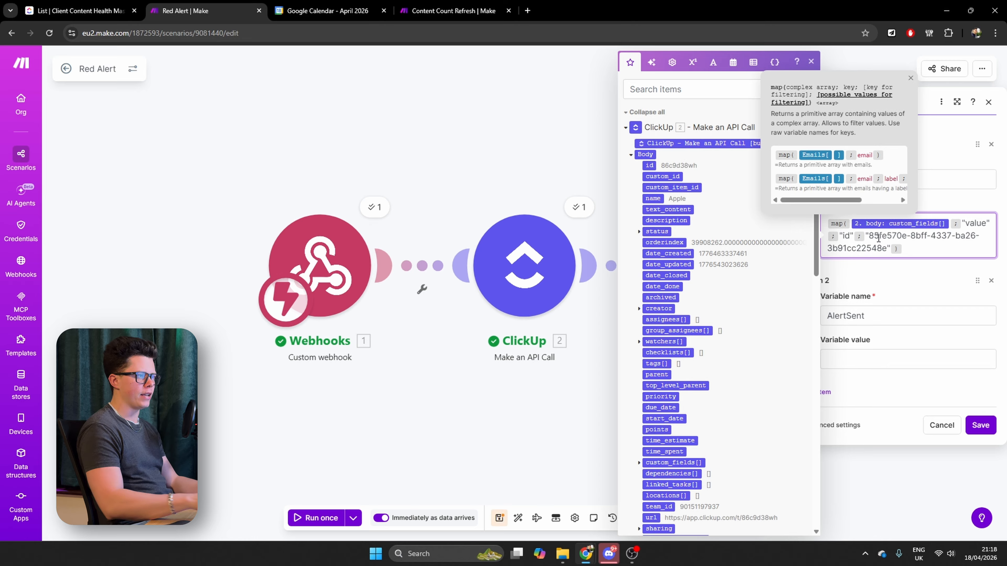
pyautogui.press('Up')
pyautogui.write('first(')
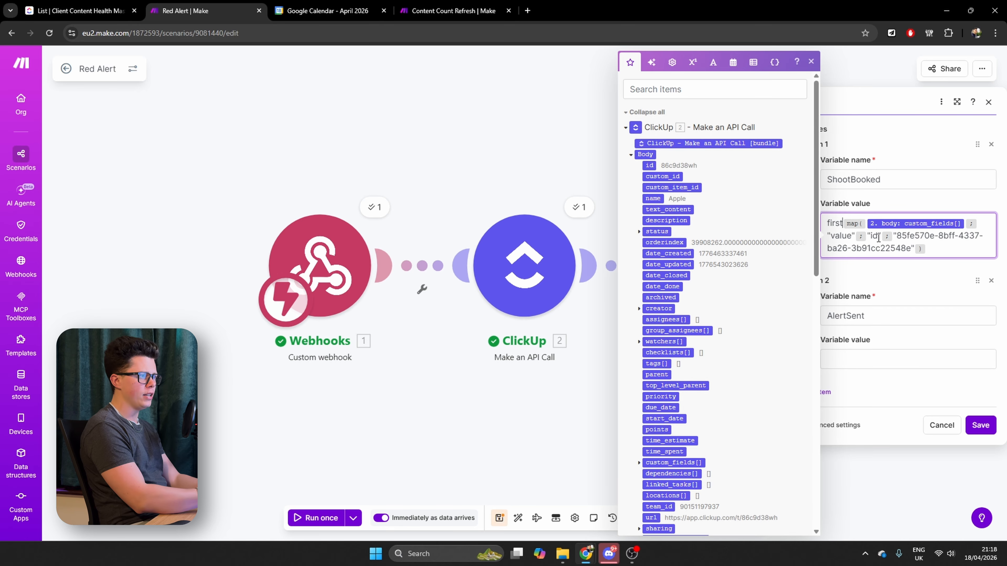
pyautogui.press('Down')
pyautogui.press('Down')
pyautogui.press('Down')
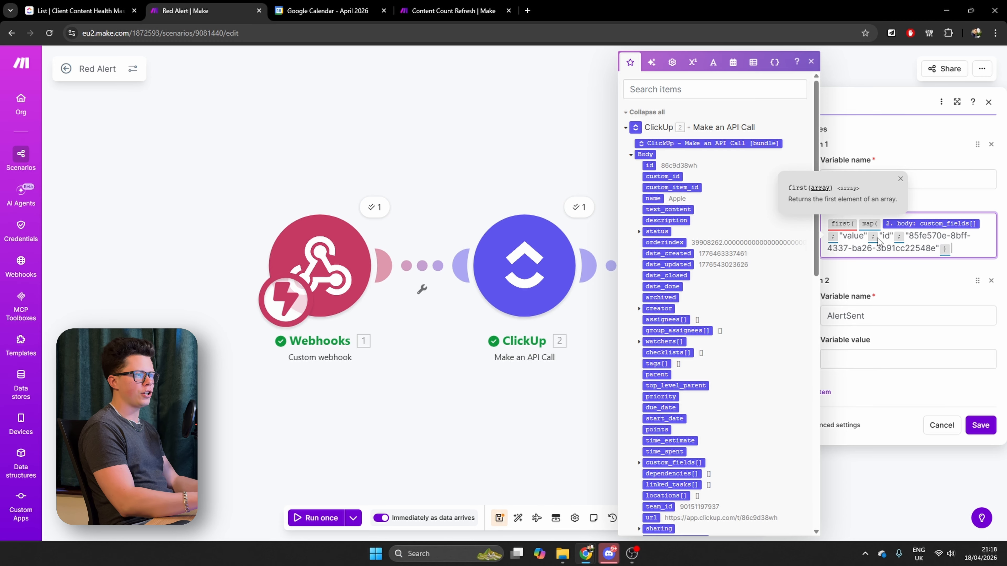
pyautogui.write(')')
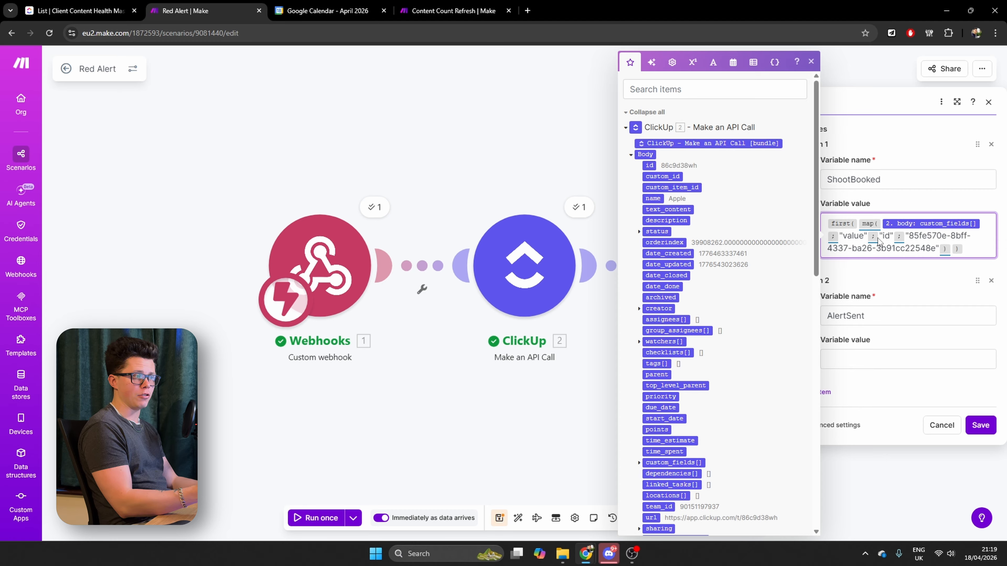
# Wrap the ShootBooked expression in an ifempty() function with false as the fallback value
pyautogui.press('Up')
pyautogui.press('Up')
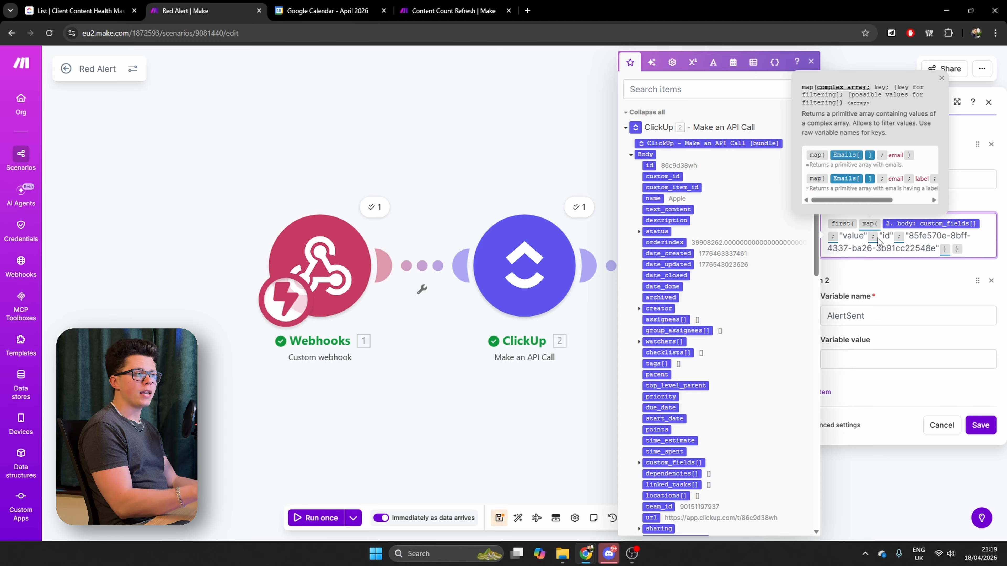
pyautogui.press('Up')
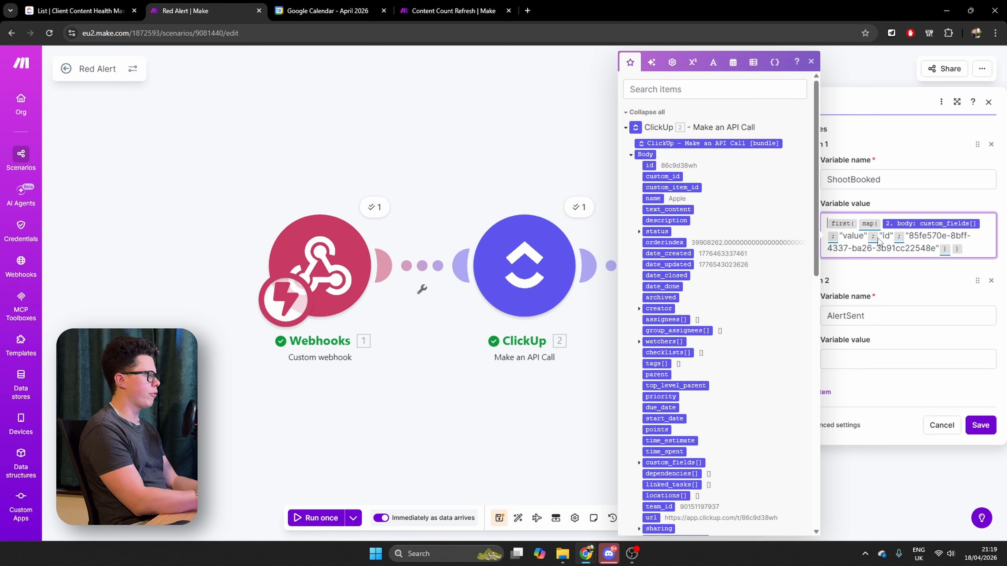
pyautogui.write('ifempty(')
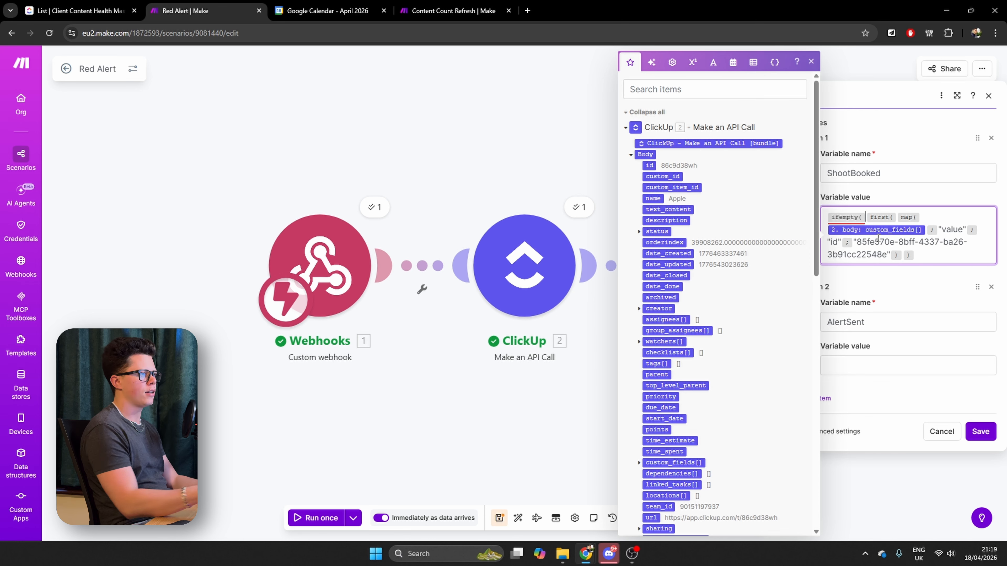
pyautogui.click(927, 256)
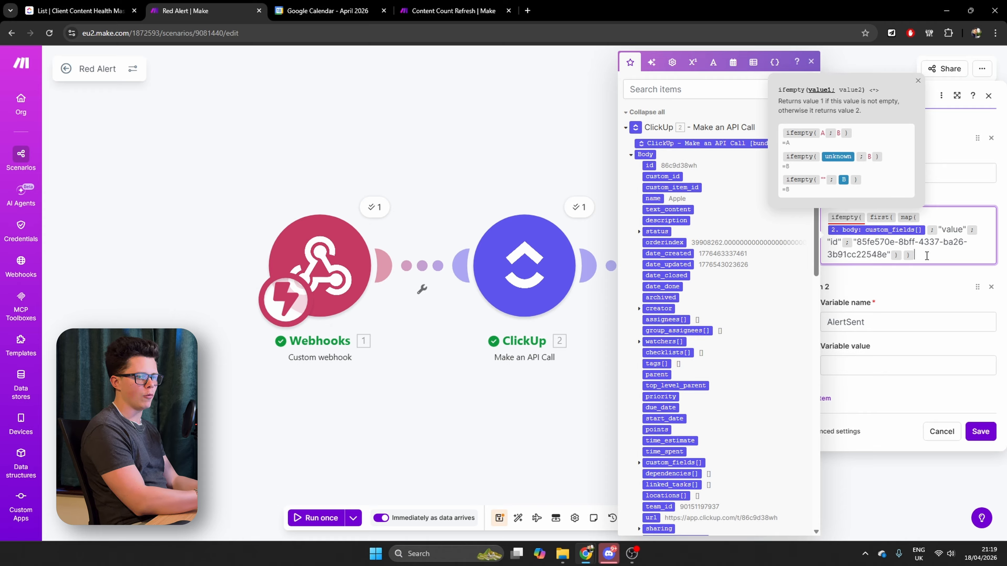
pyautogui.write(';false)')
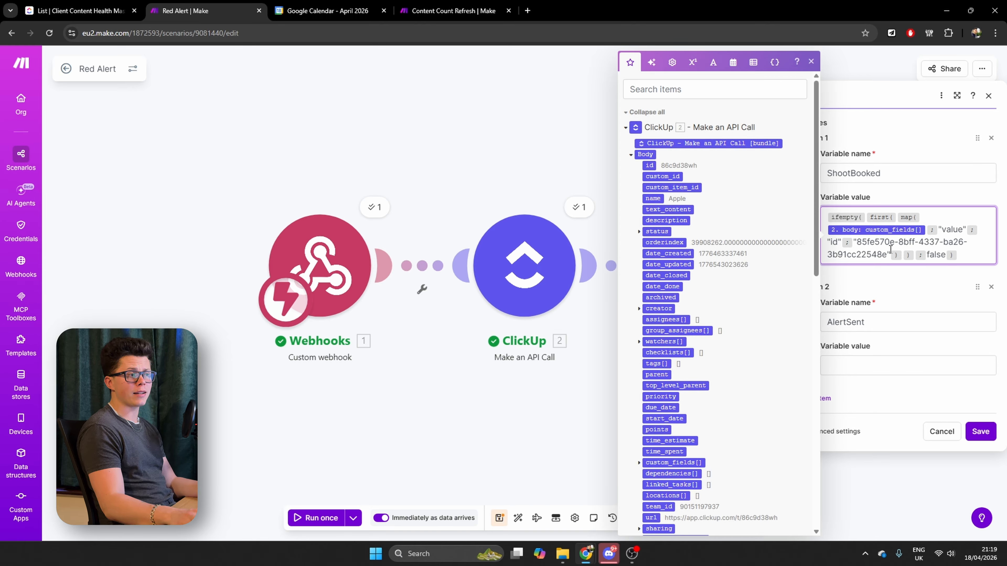
# Copy the whole ShootBooked expression into the AlertSent variable's value
pyautogui.hotkey('ctrl', 'a')
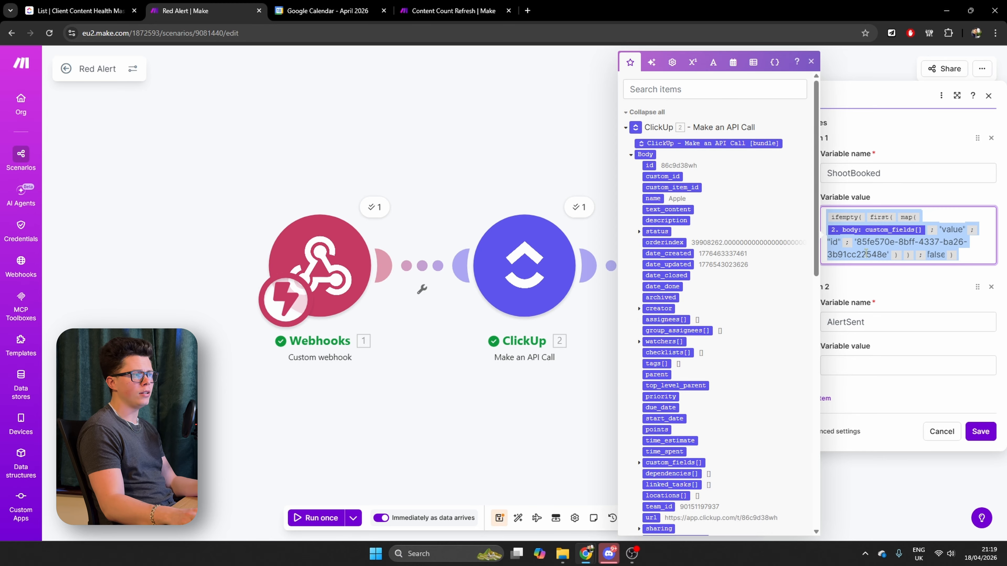
pyautogui.hotkey('ctrl', 'c')
pyautogui.click(860, 365)
pyautogui.hotkey('ctrl', 'v')
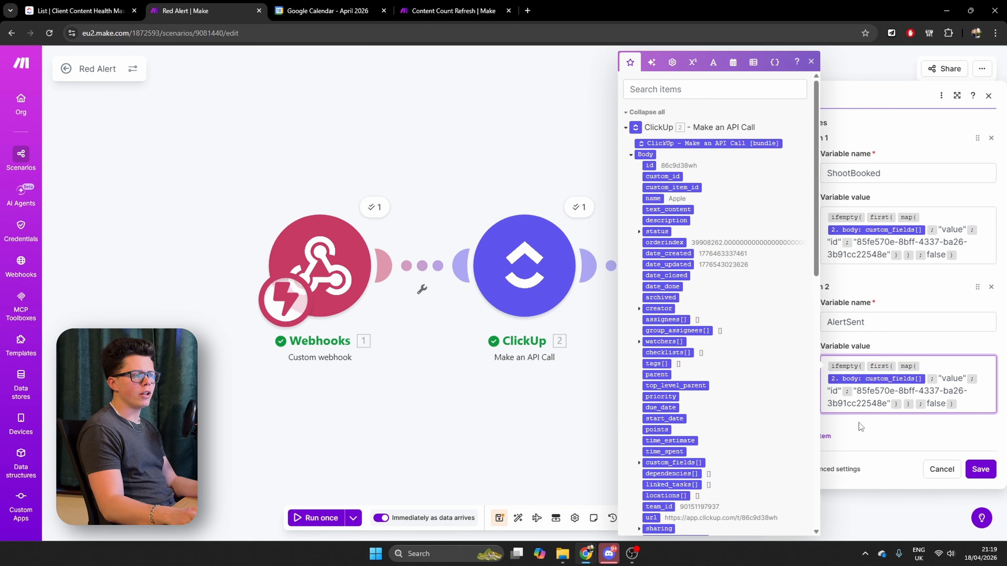
# In the Content Count Refresh scenario's ClickUp output, find the Alert Sent? custom field and copy its ID
pyautogui.click(451, 10)
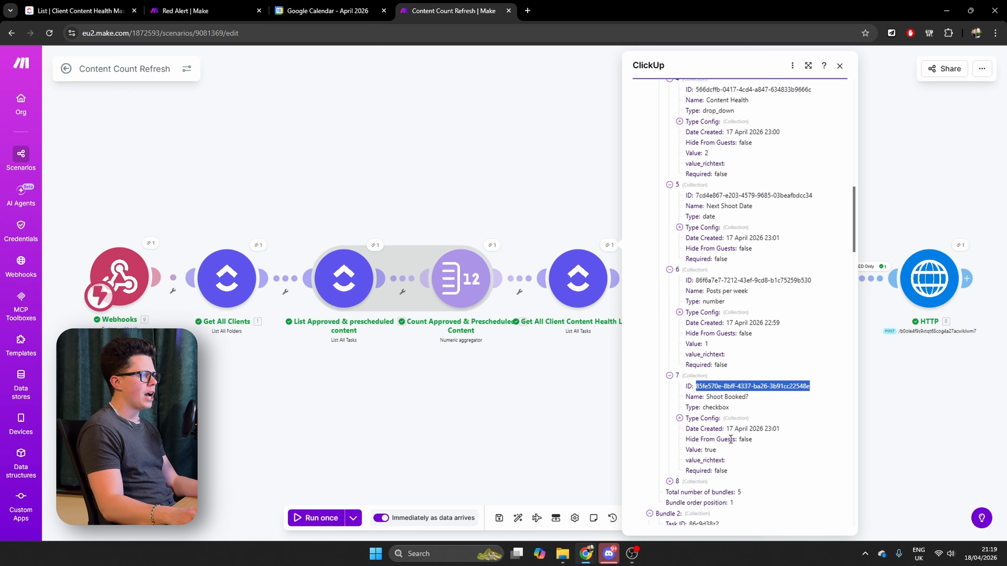
pyautogui.click(676, 482)
pyautogui.scroll(10, 694, 317)
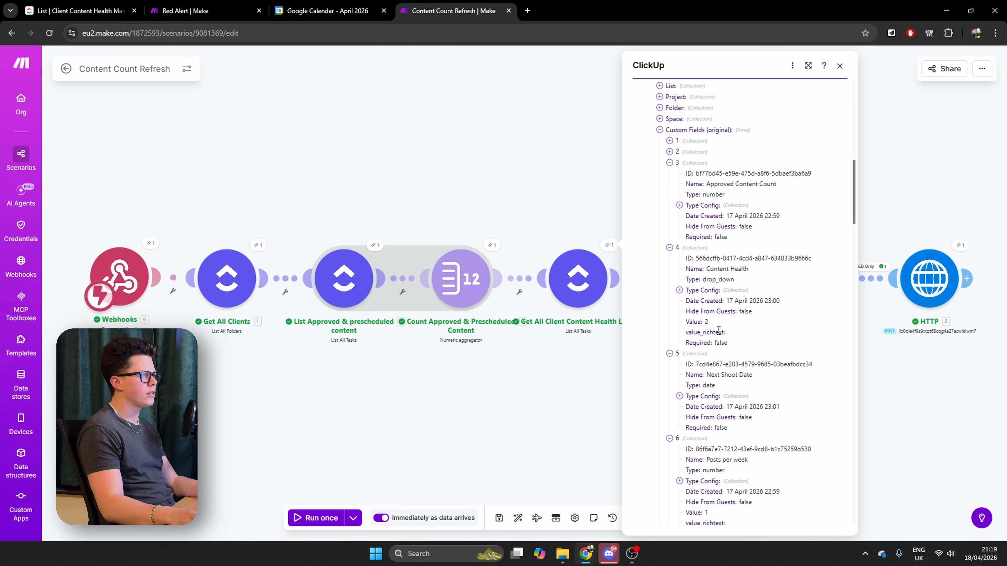
pyautogui.click(669, 183)
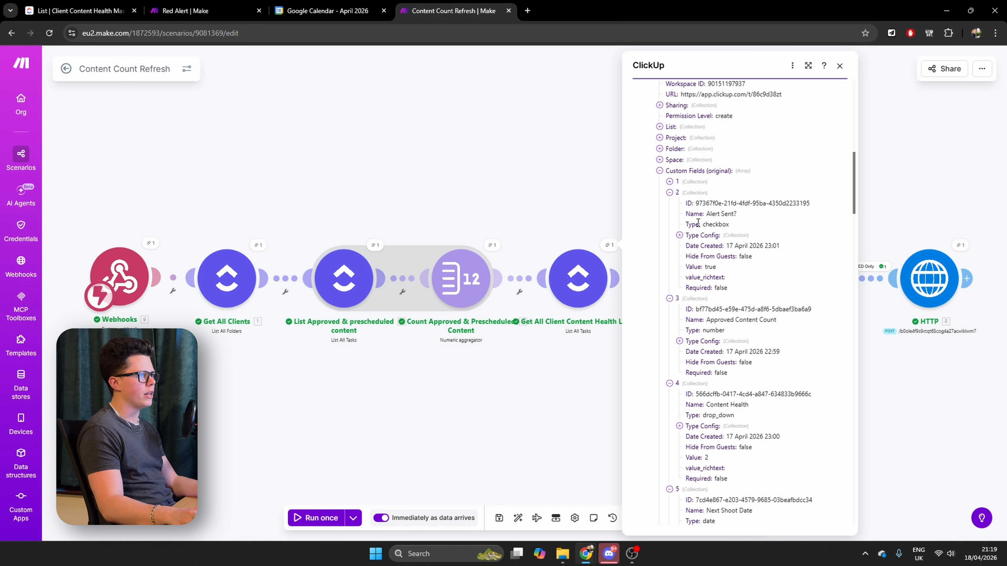
pyautogui.moveTo(697, 203); pyautogui.dragTo(821, 206)
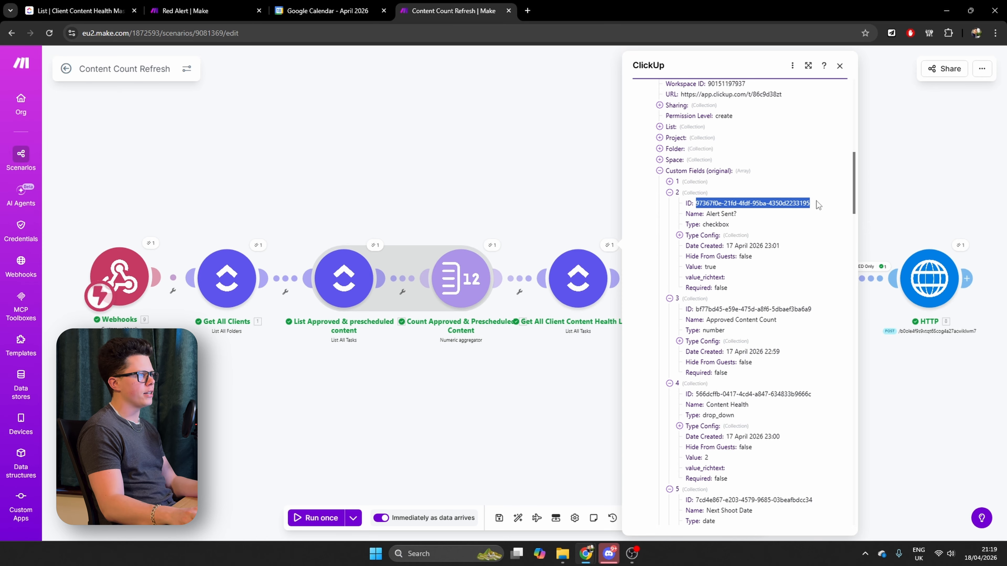
# Replace the field ID in the Red Alert scenario's AlertSent expression with the copied Alert Sent? ID and save the Tools module
pyautogui.click(185, 10)
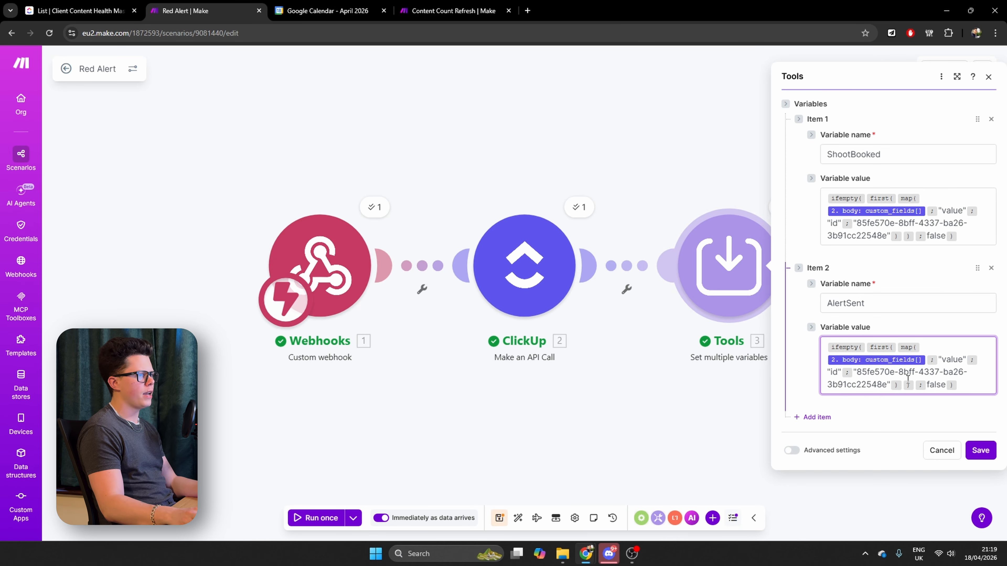
pyautogui.moveTo(858, 372); pyautogui.dragTo(888, 384)
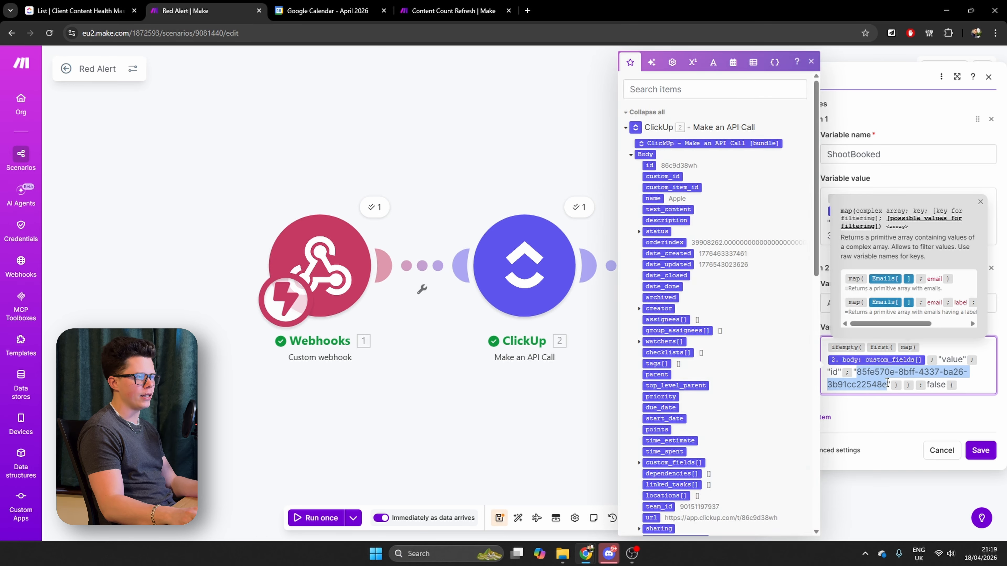
pyautogui.hotkey('ctrl', 'v')
pyautogui.click(980, 450)
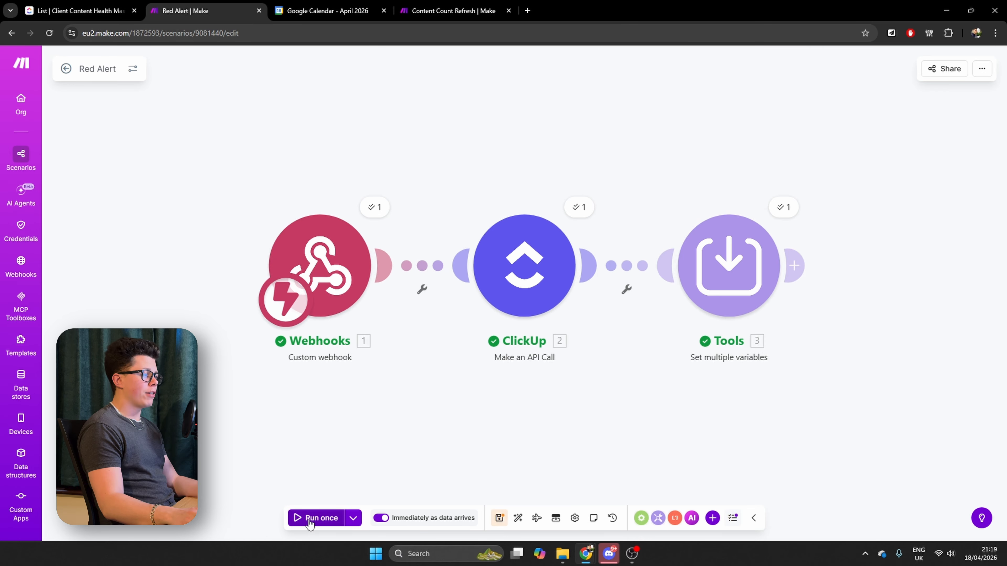
# Rerun the Red Alert scenario with existing data and inspect the Tools module's output for ShootBooked and AlertSent
pyautogui.click(353, 518)
pyautogui.click(317, 447)
pyautogui.click(303, 476)
pyautogui.click(402, 482)
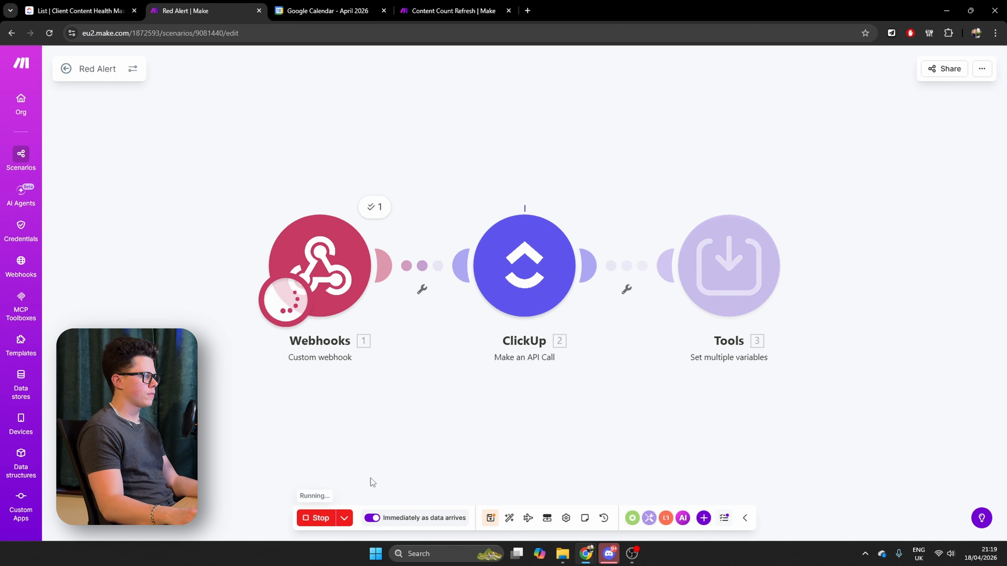
pyautogui.click(783, 207)
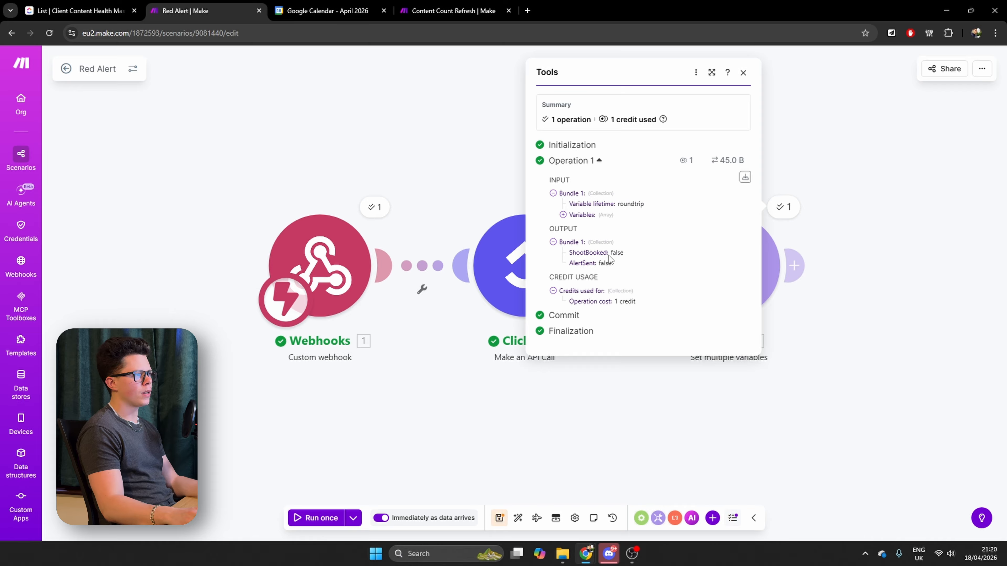
# Add a ClickUp Get a Task module after the Tools module in the Red Alert scenario
pyautogui.moveTo(597, 253)
pyautogui.mouseDown()
pyautogui.moveTo(616, 254)
pyautogui.moveTo(608, 265)
pyautogui.mouseUp()
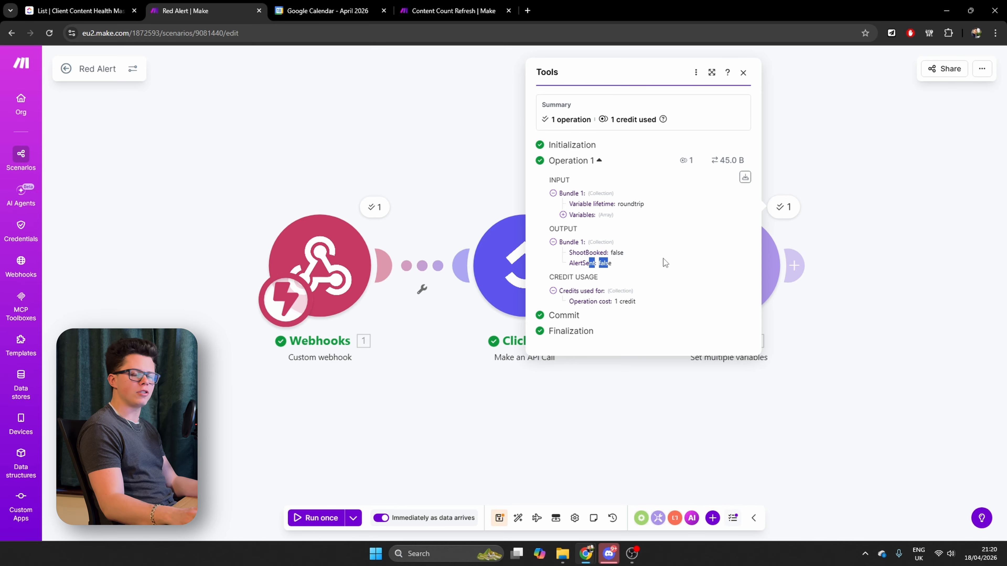
pyautogui.click(794, 266)
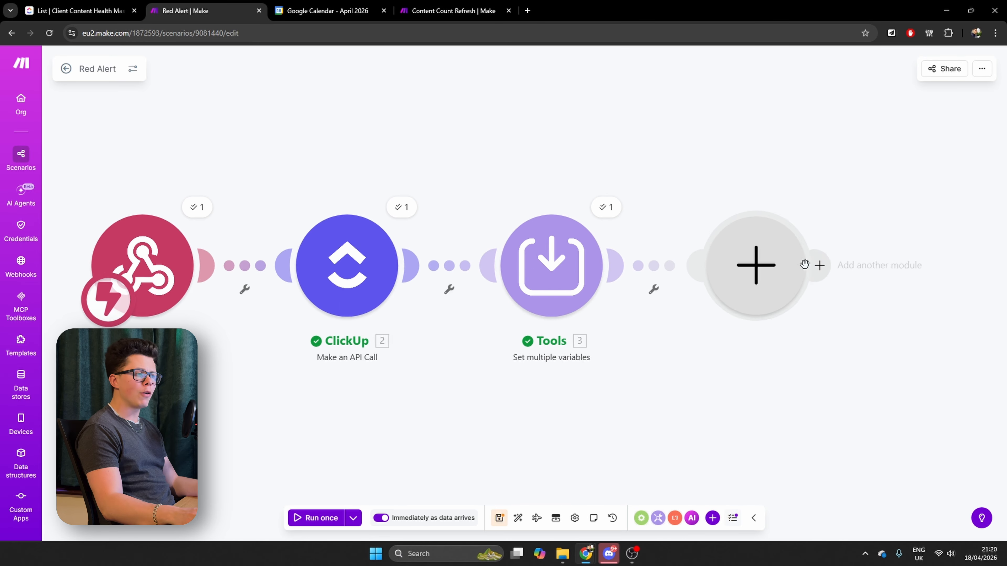
pyautogui.click(492, 267)
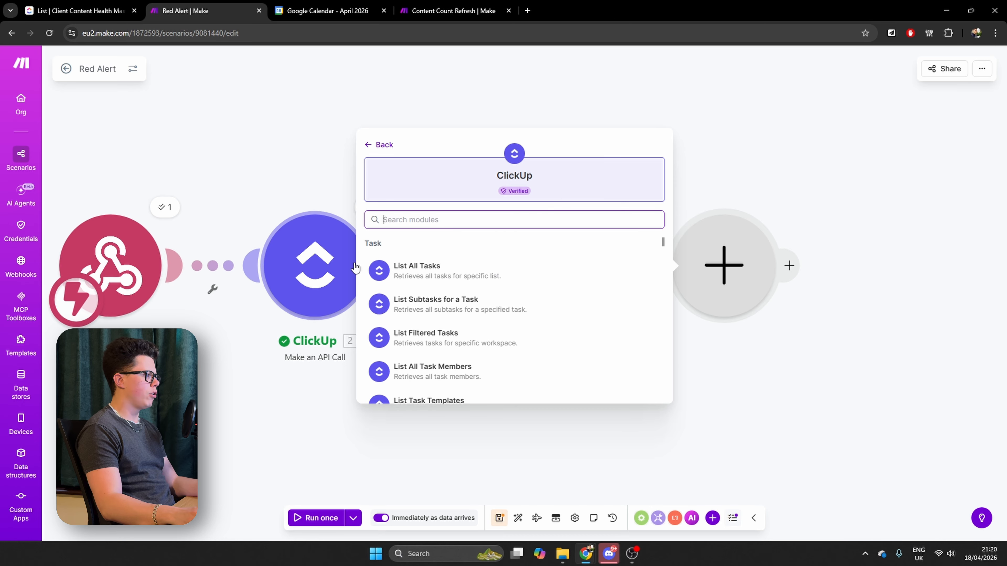
pyautogui.write('get')
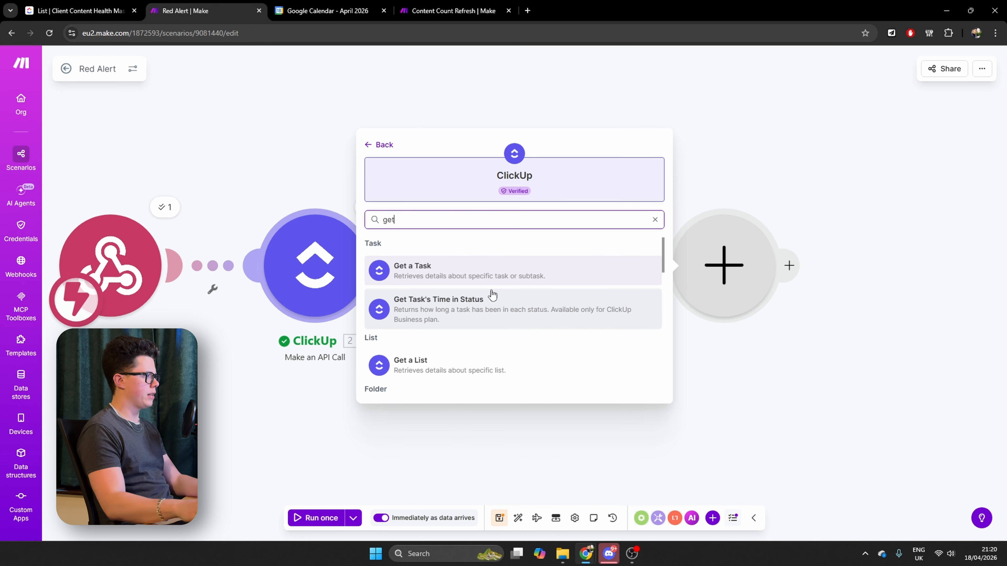
pyautogui.click(443, 273)
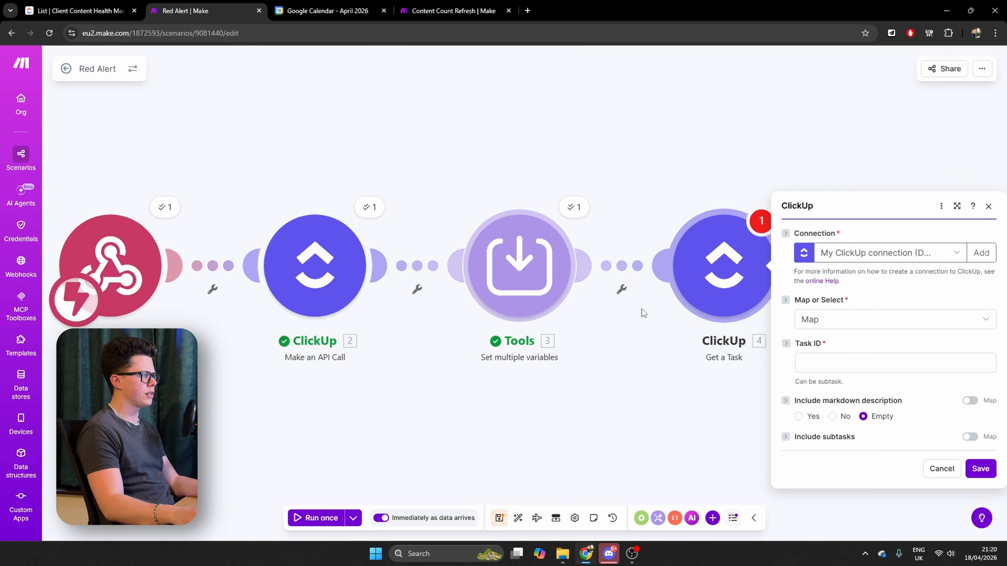
# Map the Get a Task module's Task ID to the body id from the ClickUp API call and save the module
pyautogui.click(827, 280)
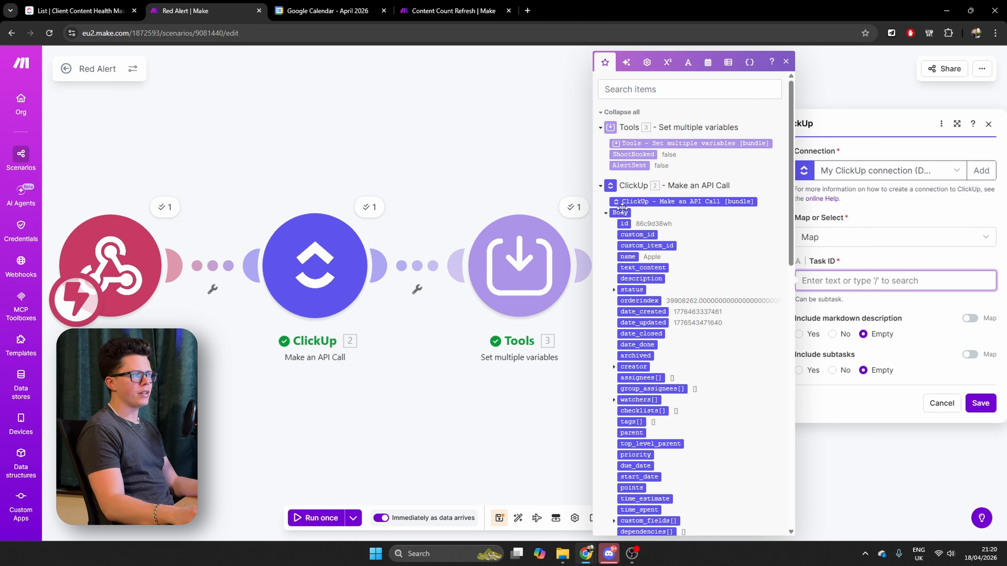
pyautogui.click(634, 224)
pyautogui.click(980, 403)
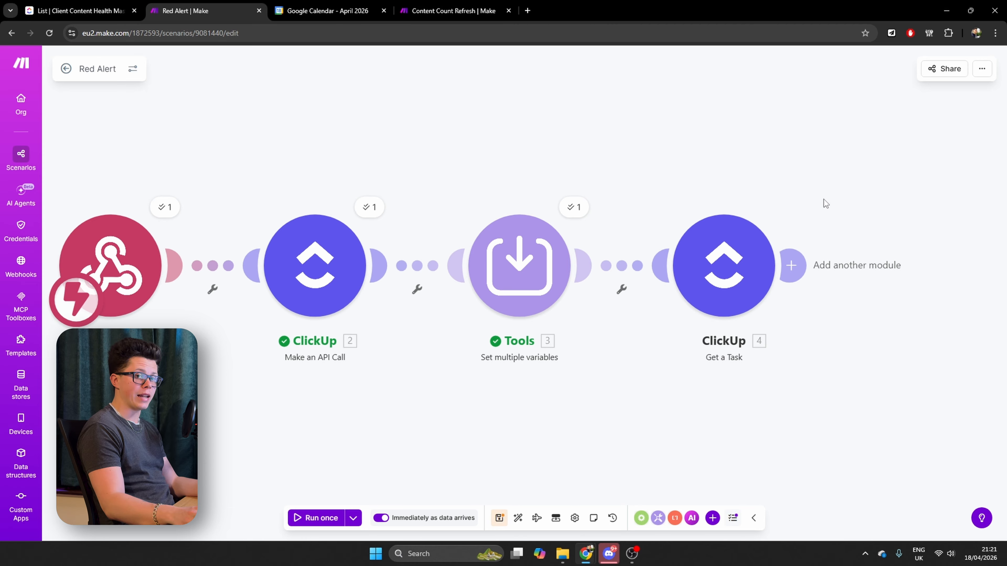
# Set up a filter before Get a Task labelled "Shoot NOT Booked & Alert NOT Sent", requiring ShootBooked to equal false
pyautogui.click(622, 291)
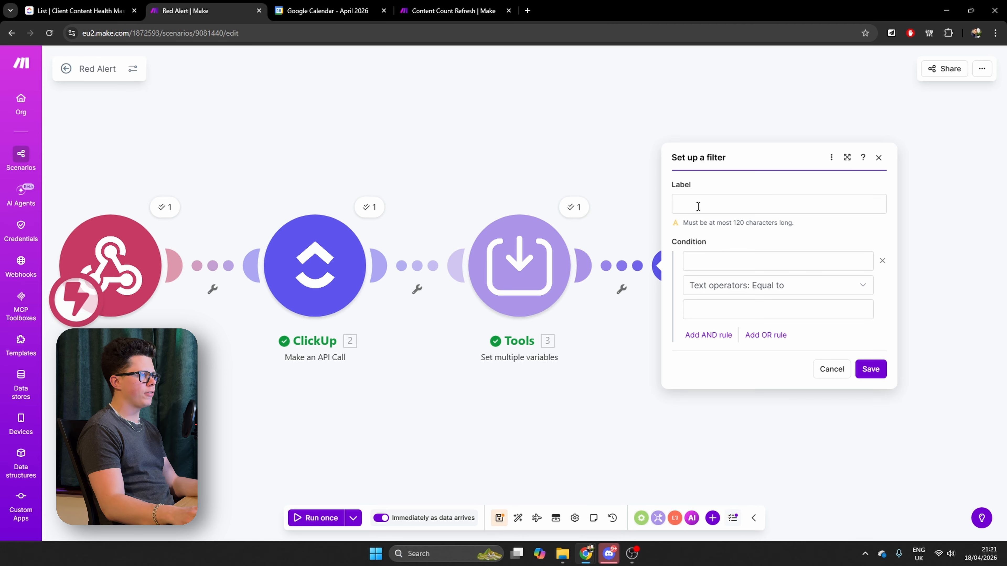
pyautogui.click(698, 207)
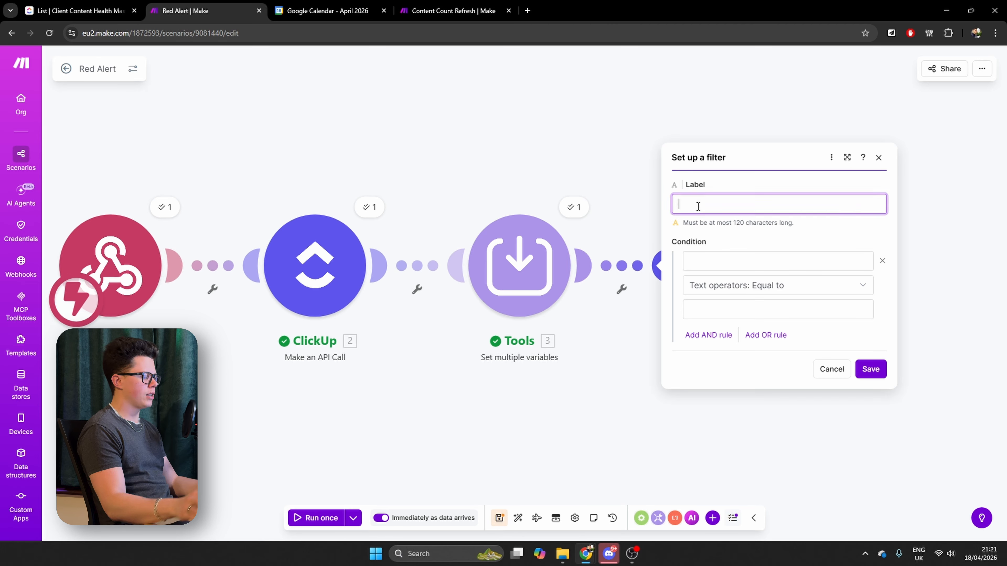
pyautogui.write('Shoot NOT Booked & Alert NOT Sent')
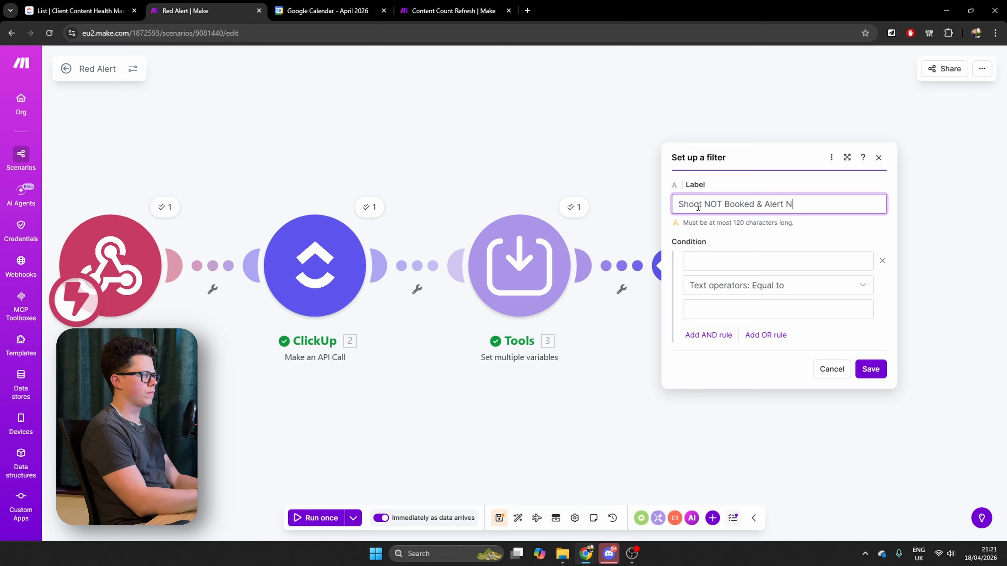
pyautogui.click(752, 260)
pyautogui.click(521, 155)
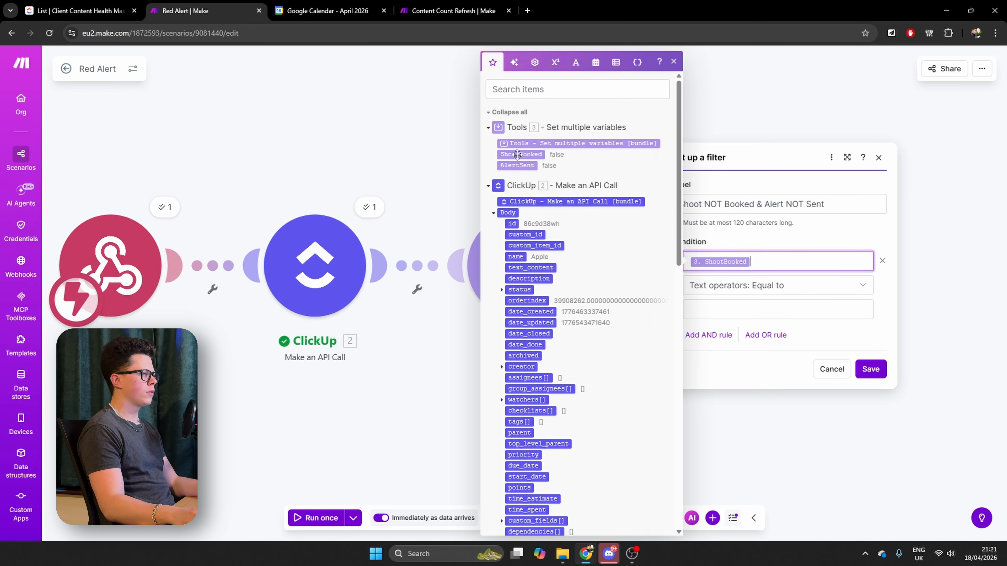
pyautogui.click(739, 313)
pyautogui.write('fal')
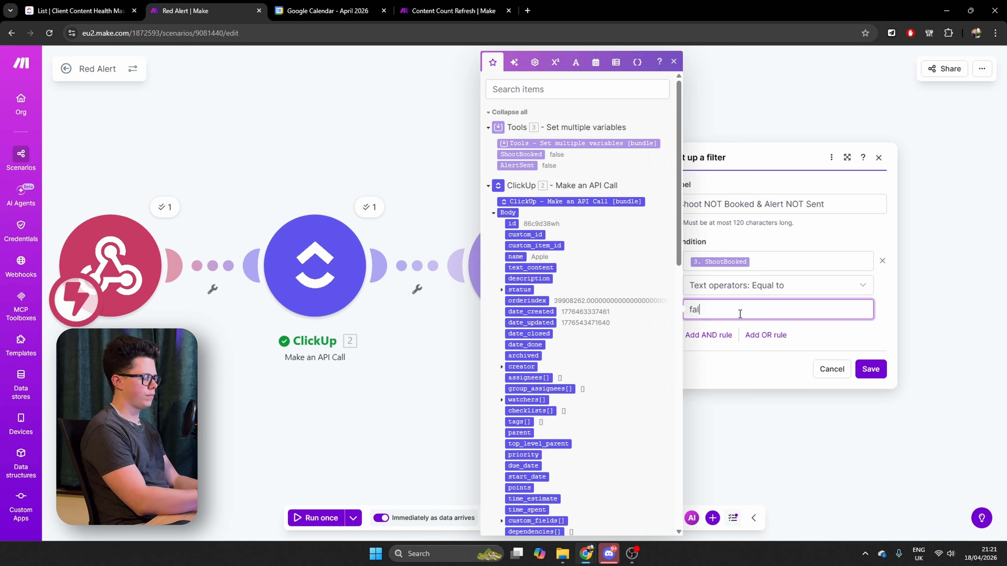
pyautogui.write('se')
# Add an AND rule requiring AlertSent to equal false and save the filter
pyautogui.click(709, 335)
pyautogui.click(516, 166)
pyautogui.click(777, 356)
pyautogui.write('false')
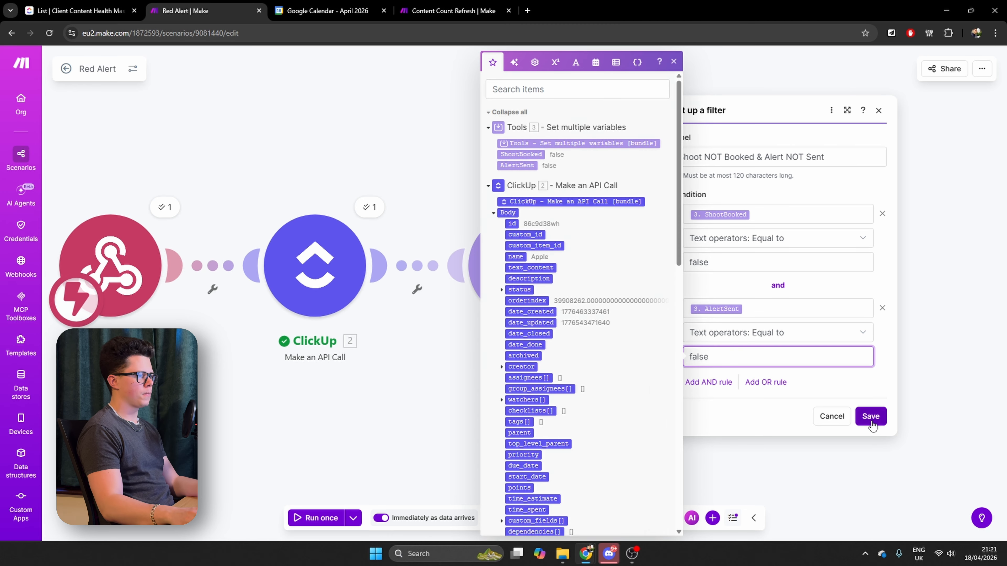
pyautogui.click(871, 416)
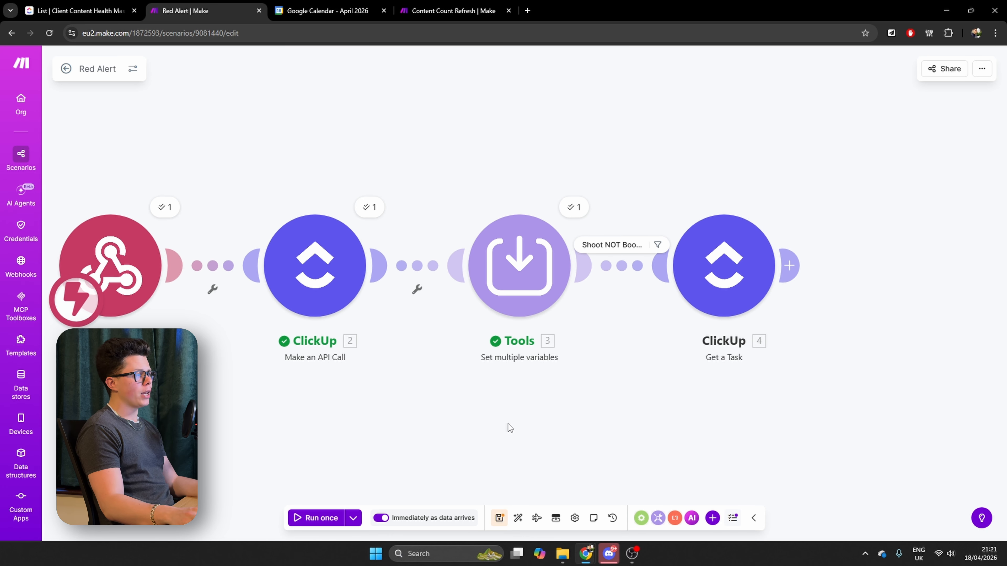
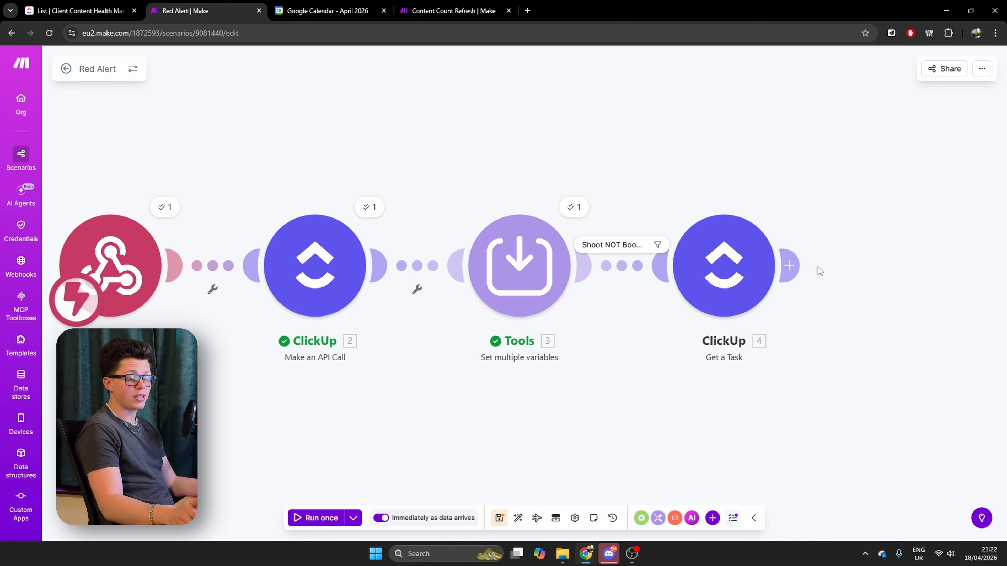
# Add a ClickUp Post a Task Comment module after the Get a Task module
pyautogui.hscroll(7, 819, 267)
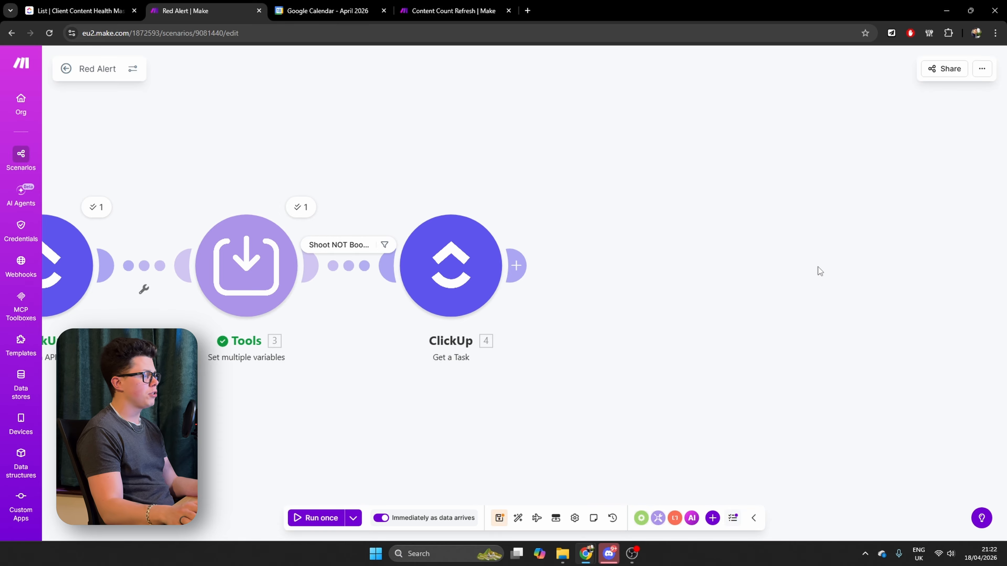
pyautogui.hscroll(1, 818, 267)
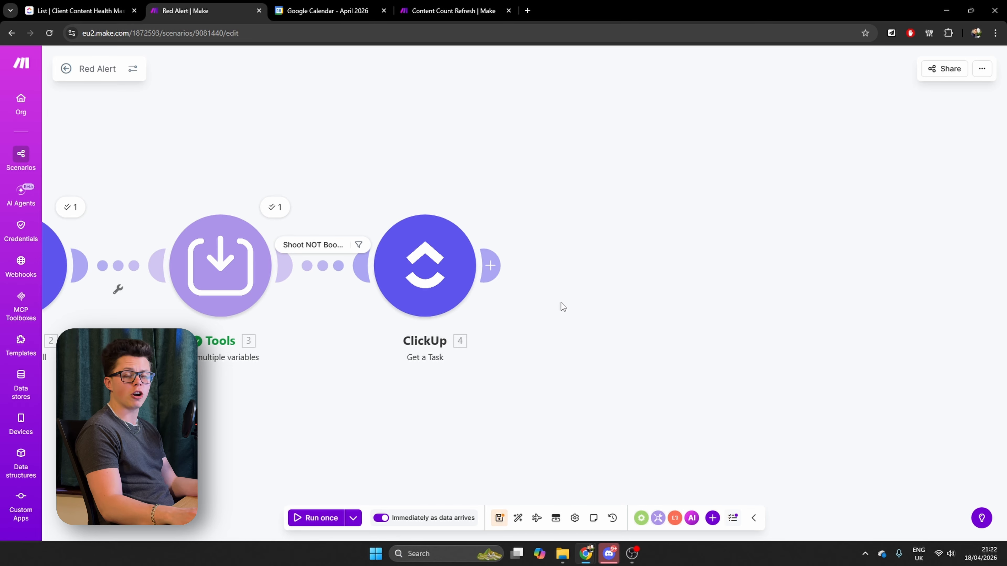
pyautogui.click(490, 265)
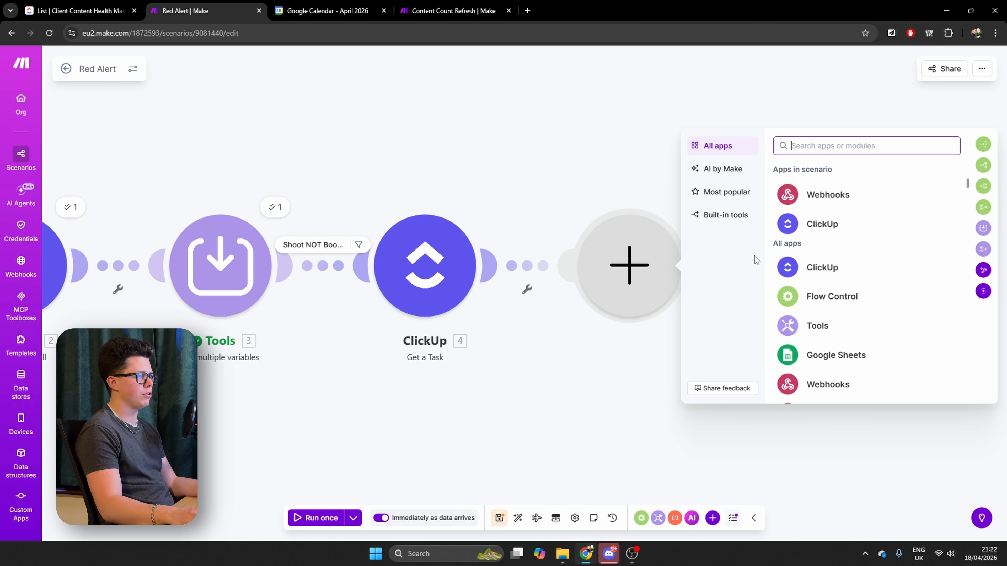
pyautogui.click(864, 229)
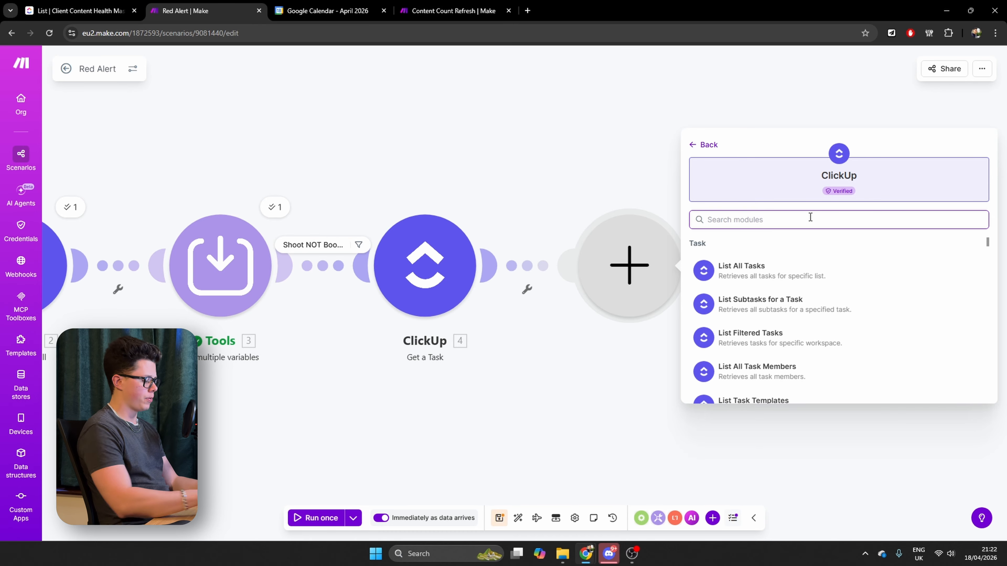
pyautogui.write('post')
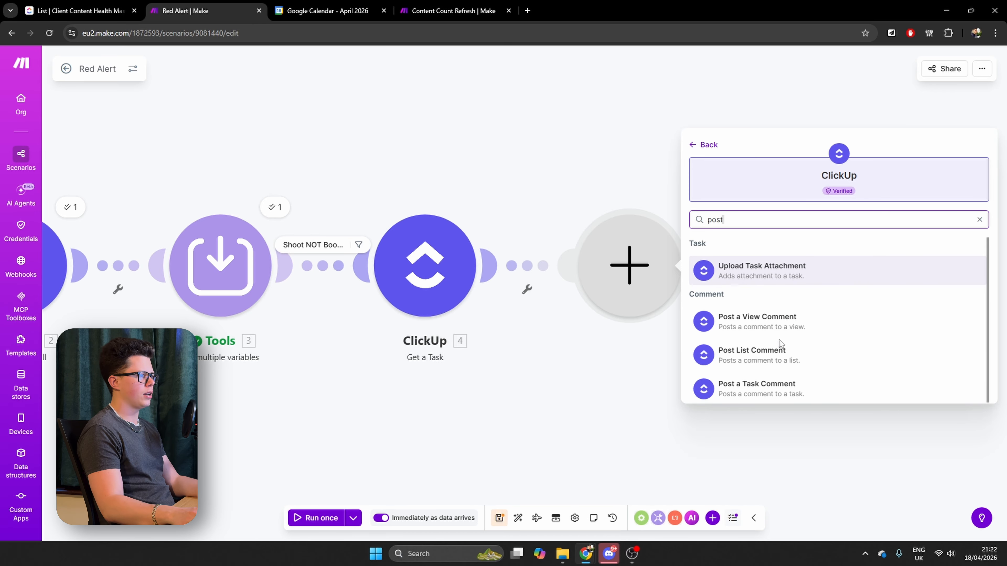
pyautogui.click(785, 391)
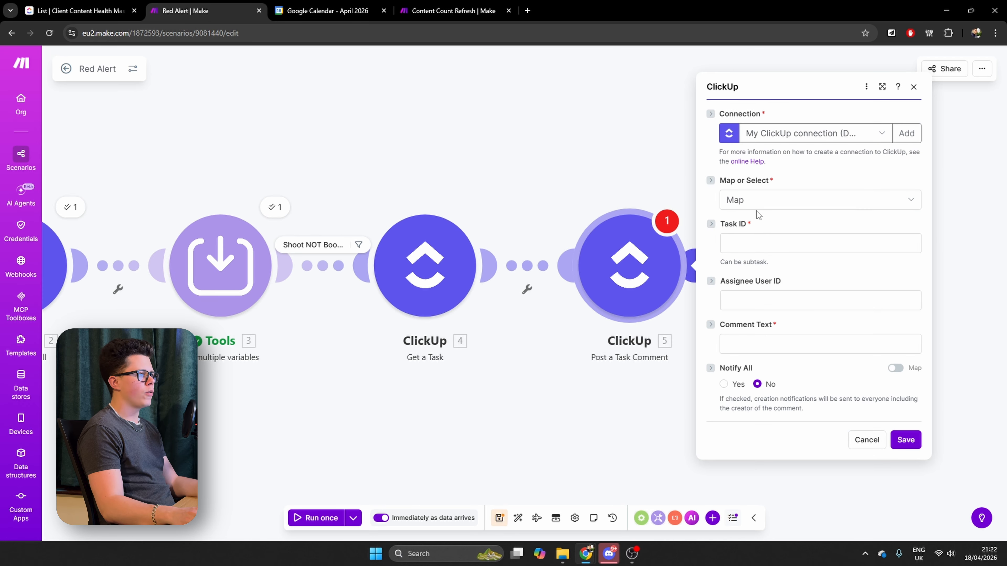
pyautogui.click(746, 245)
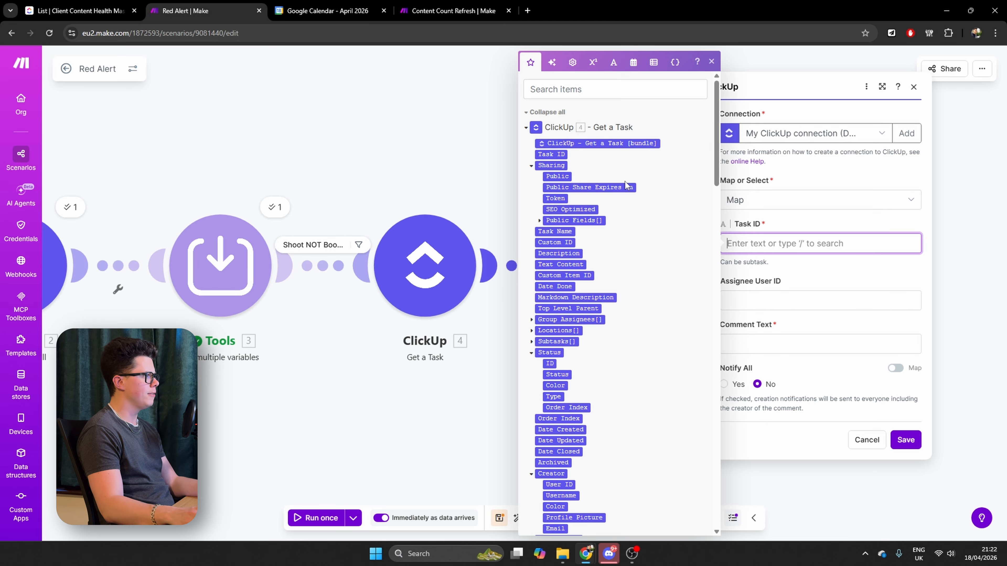
pyautogui.click(551, 154)
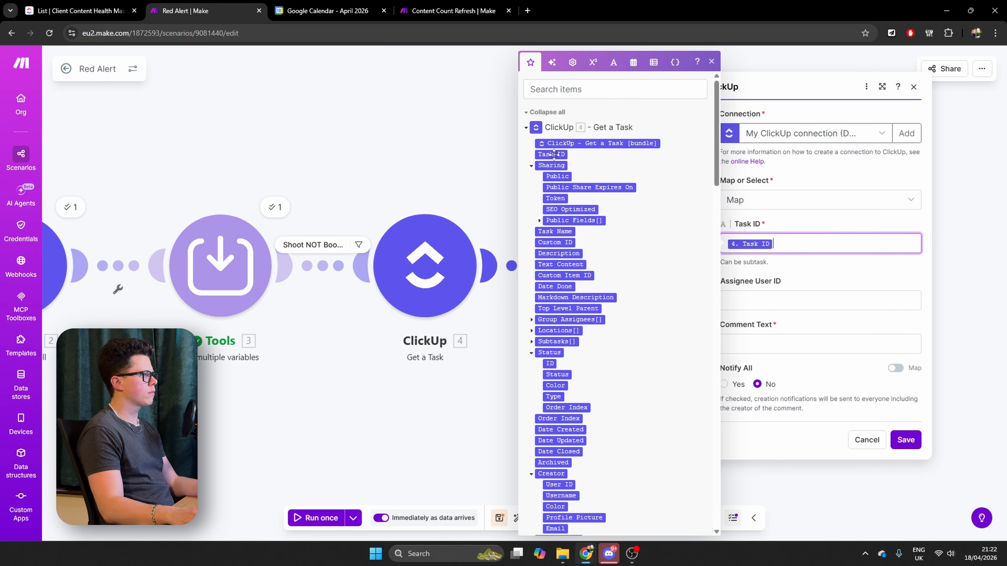
pyautogui.click(773, 299)
pyautogui.click(787, 344)
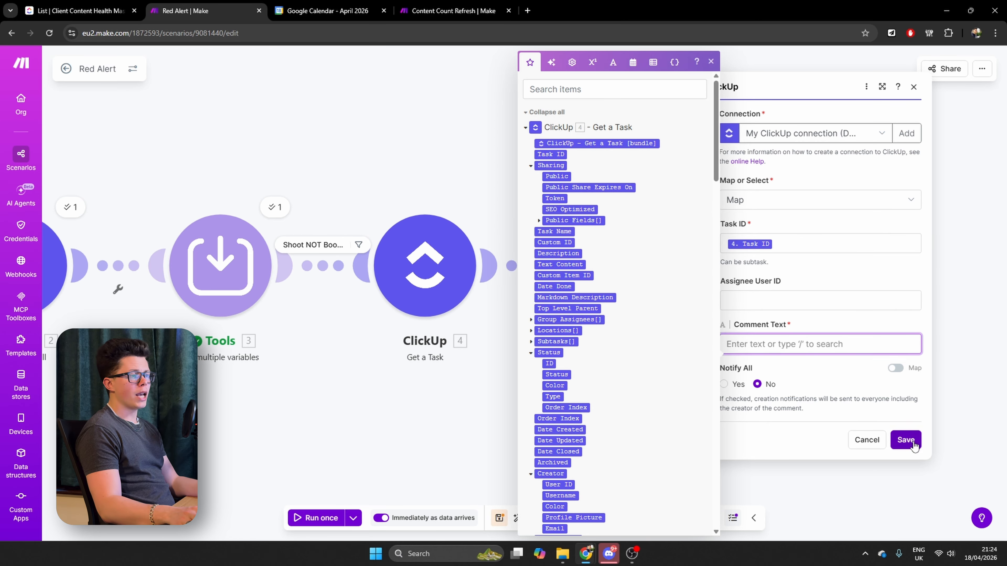
pyautogui.click(913, 443)
pyautogui.click(863, 452)
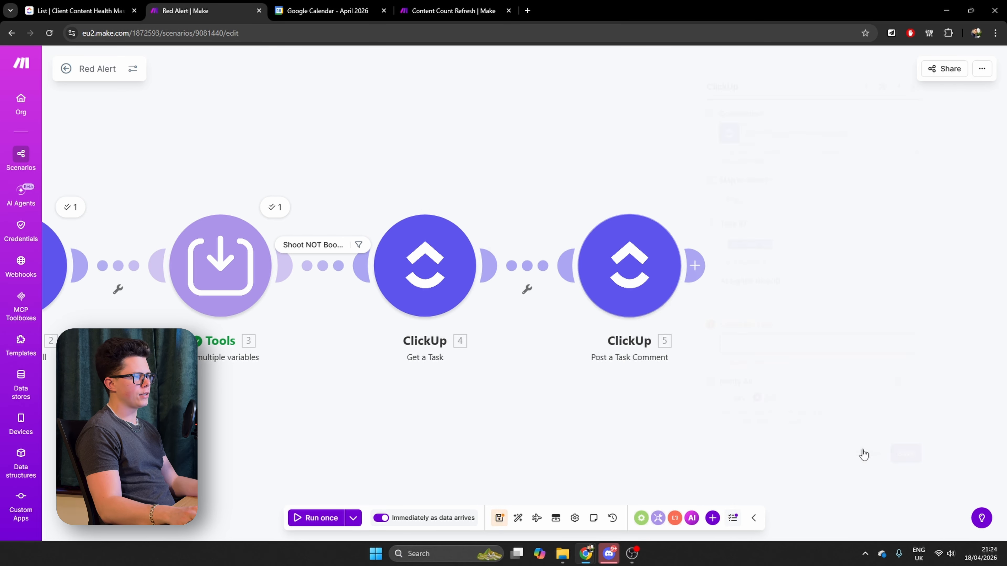
# Try to run the Red Alert scenario once with data from an existing run
pyautogui.click(353, 518)
pyautogui.click(317, 447)
pyautogui.click(308, 467)
pyautogui.click(401, 481)
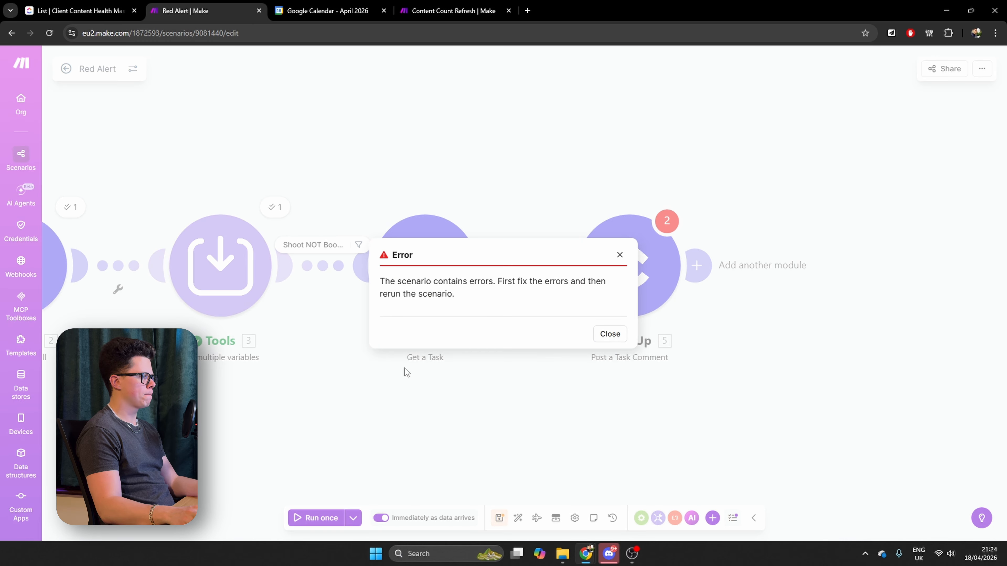
pyautogui.click(610, 334)
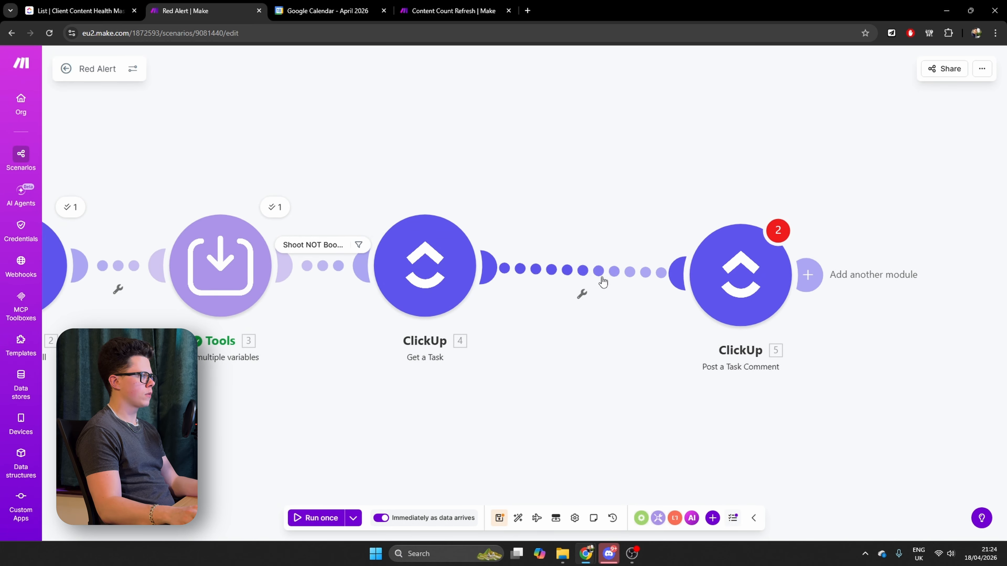
# Unlink the Post a Task Comment module and run the scenario once with existing data from the 18/4/2026 21:19:58 run
pyautogui.click(599, 272)
pyautogui.click(639, 299)
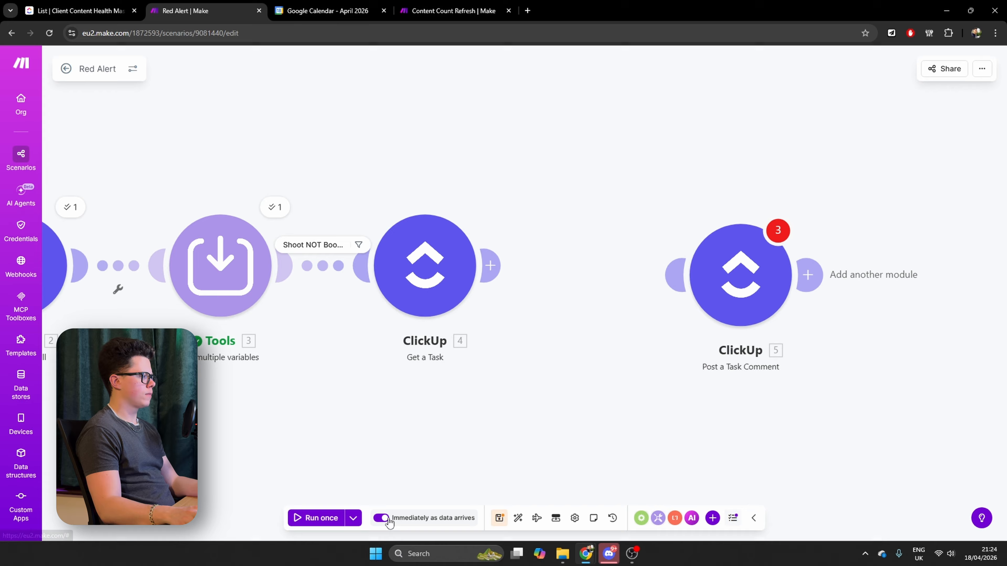
pyautogui.click(353, 518)
pyautogui.click(309, 456)
pyautogui.click(308, 467)
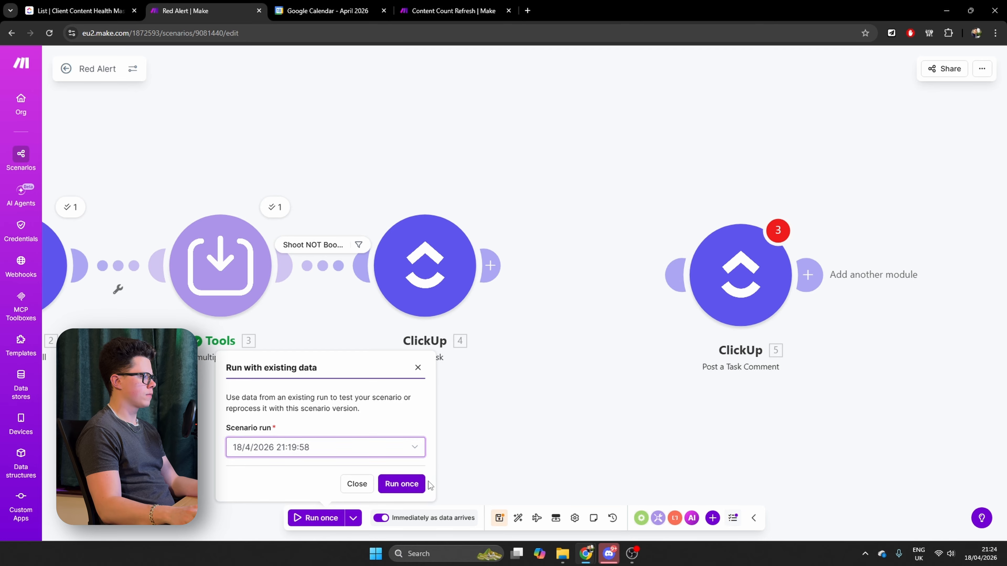
pyautogui.click(401, 483)
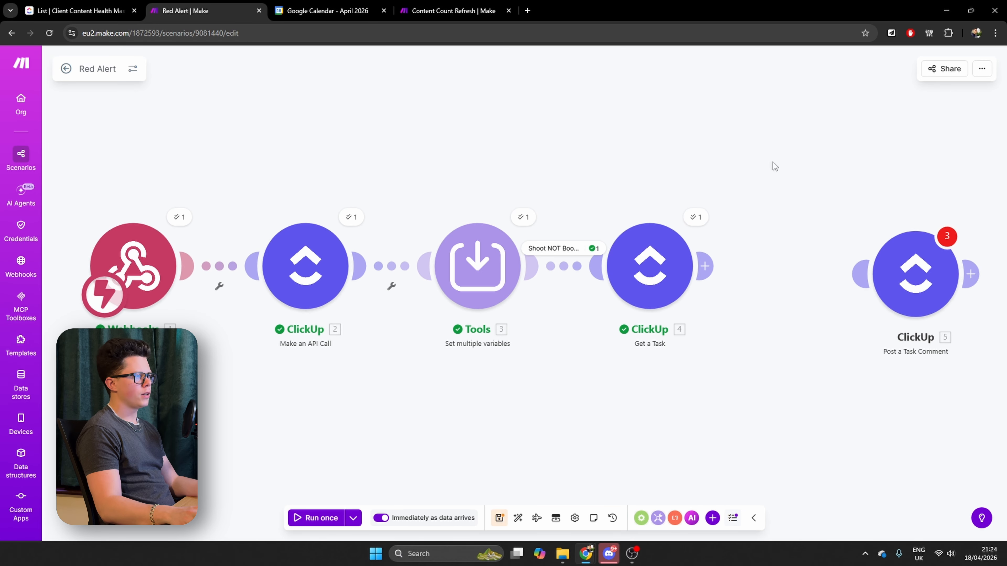
# Reconnect the Post a Task Comment module directly to the Get a Task module, without any empty module between them
pyautogui.click(700, 218)
pyautogui.click(705, 266)
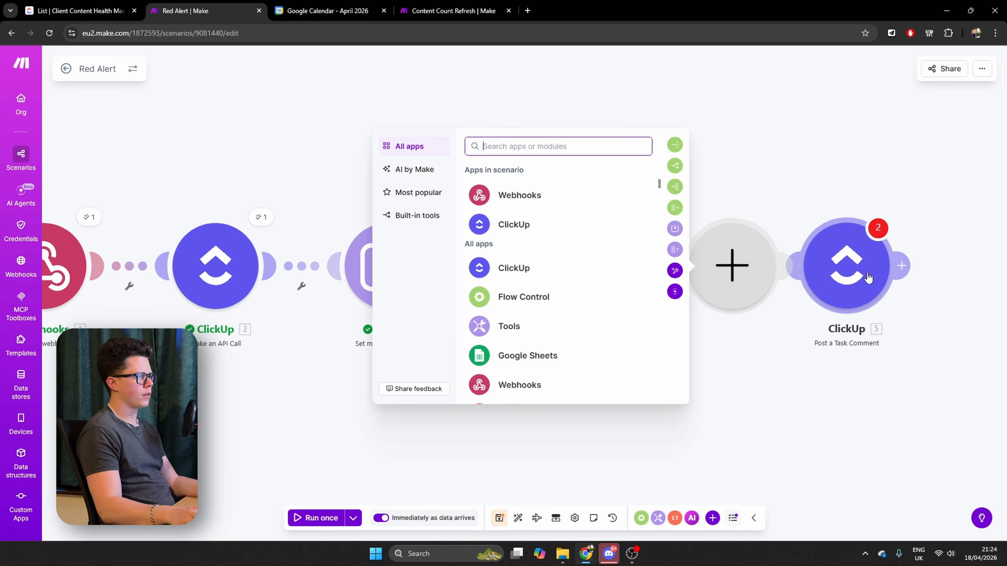
pyautogui.rightClick(744, 266)
pyautogui.click(789, 289)
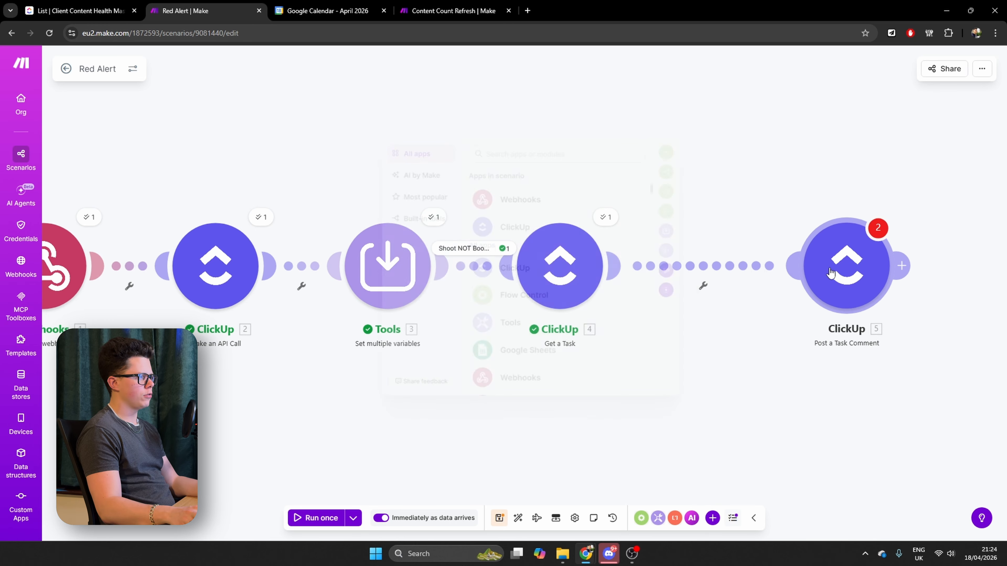
# Map the Post a Task Comment module's Task ID to the Task ID from Get a Task
pyautogui.click(766, 272)
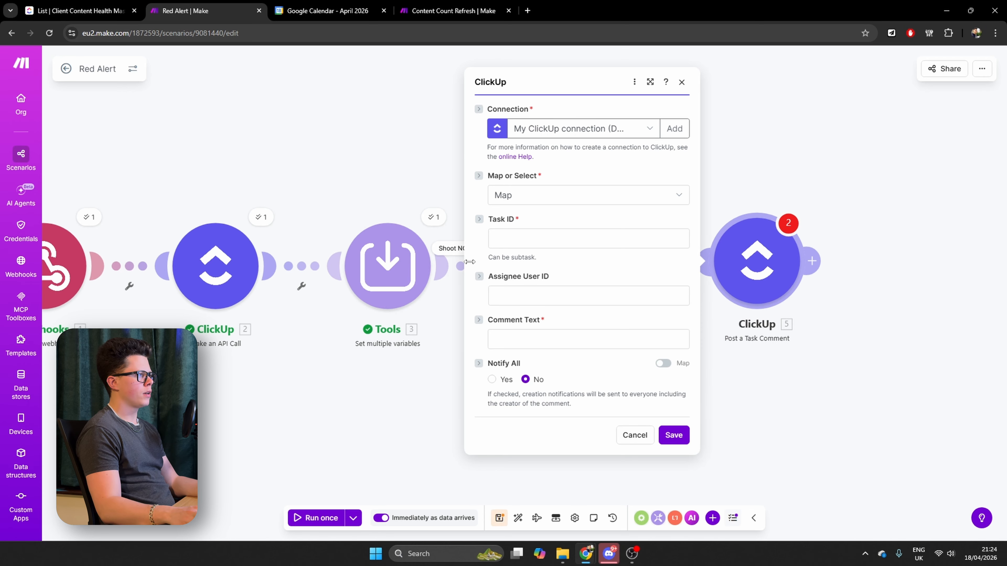
pyautogui.click(545, 239)
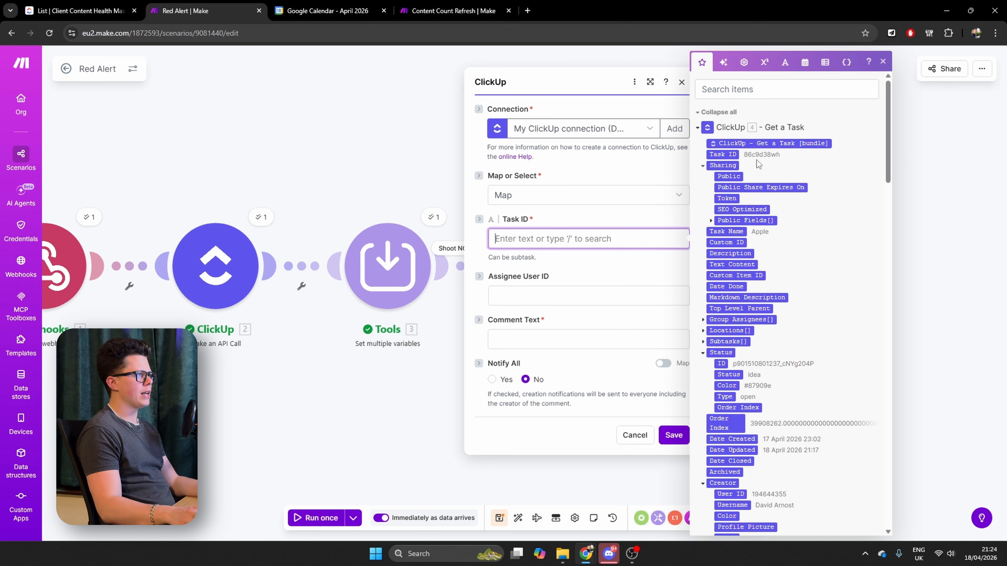
pyautogui.click(731, 155)
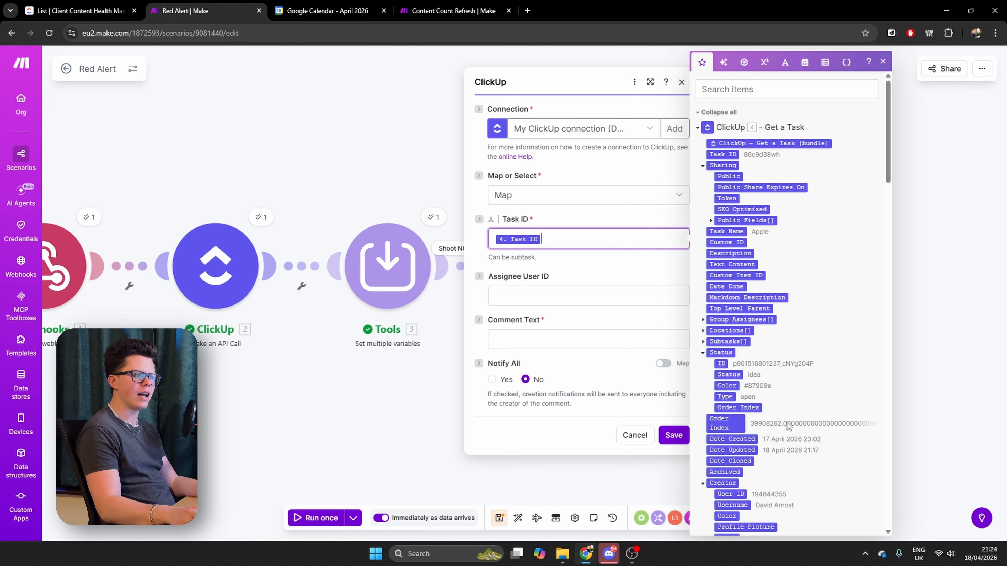
pyautogui.scroll(-3, 799, 338)
pyautogui.scroll(3, 822, 325)
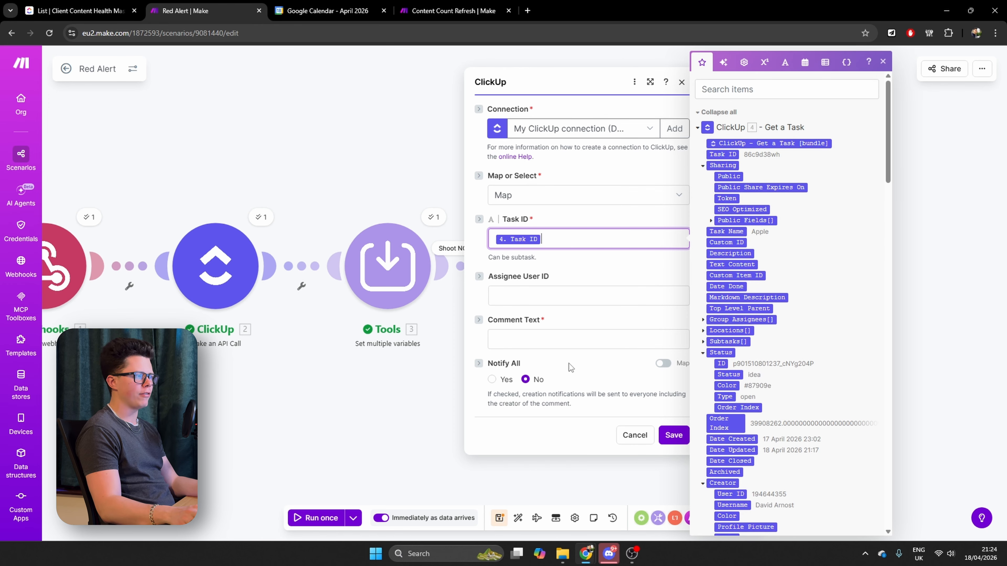
# Start the comment text with "Content Alert - " followed by the Task Name from Get a Task
pyautogui.click(556, 339)
pyautogui.write('Content Alert -')
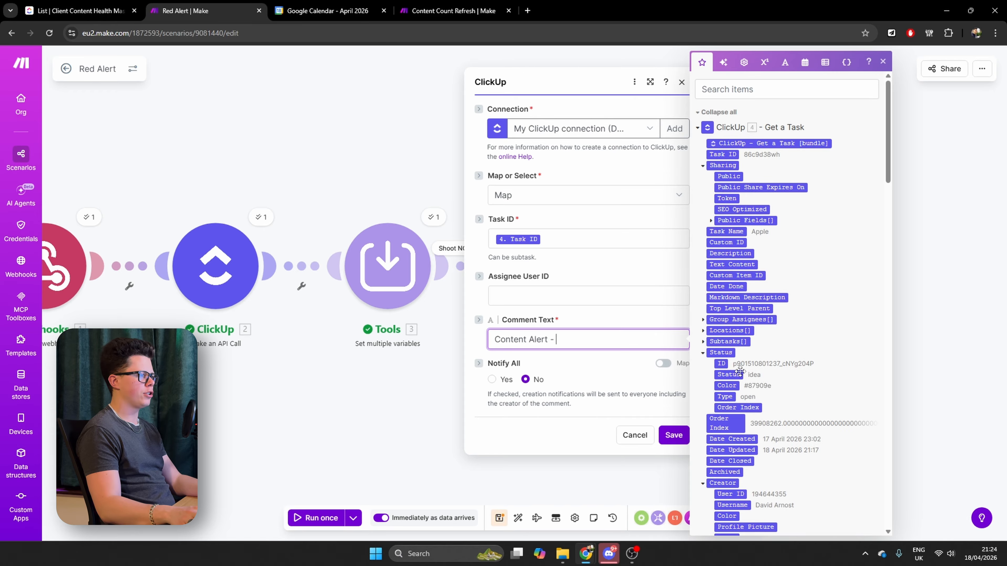
pyautogui.click(729, 230)
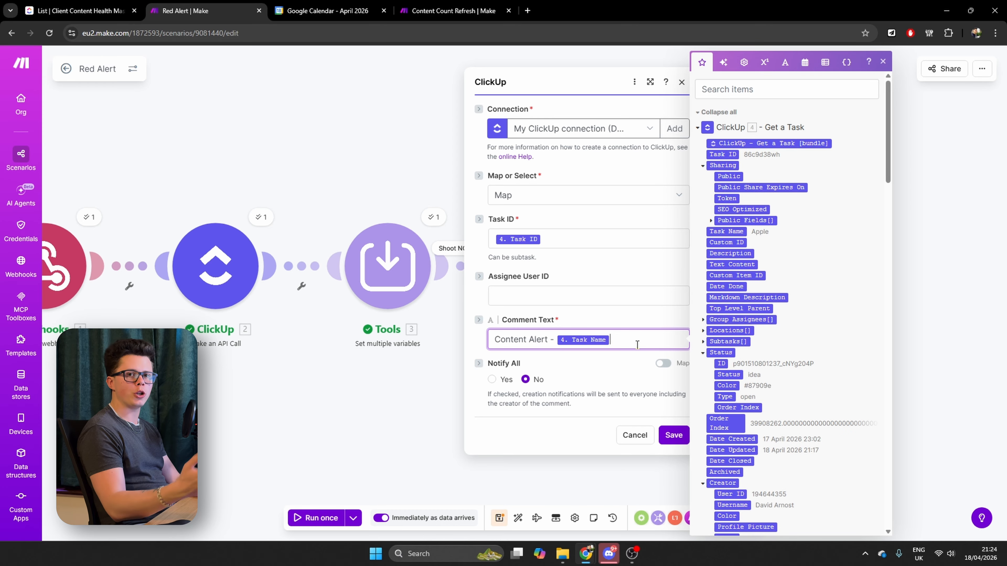
# Add comment lines "Weeks of Content Remaining:" with mapped Weeks of Content Left, "Shoot booked: No" and "Action required: Schedule a shoot immediately.", and save
pyautogui.press('Return')
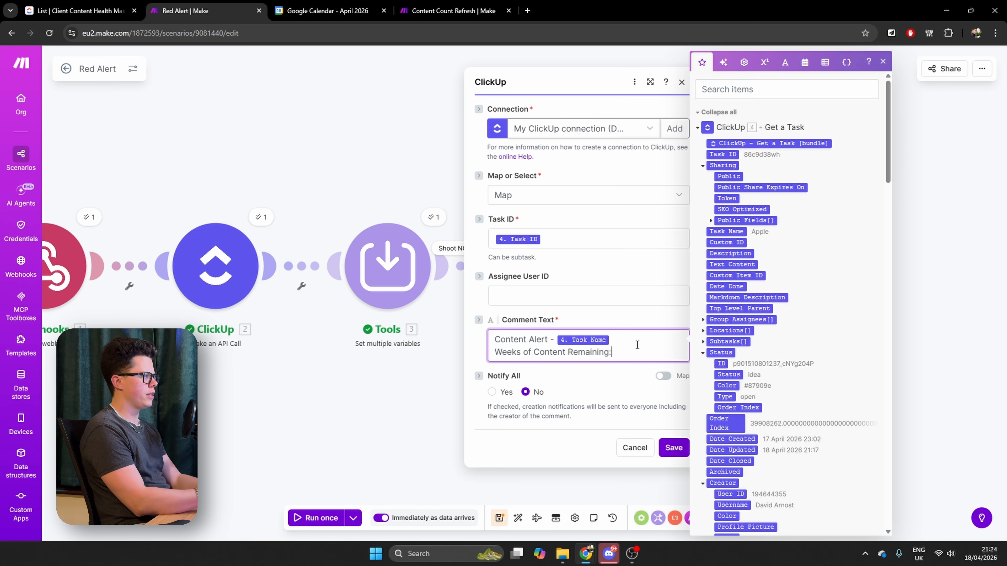
pyautogui.scroll(-15, 783, 369)
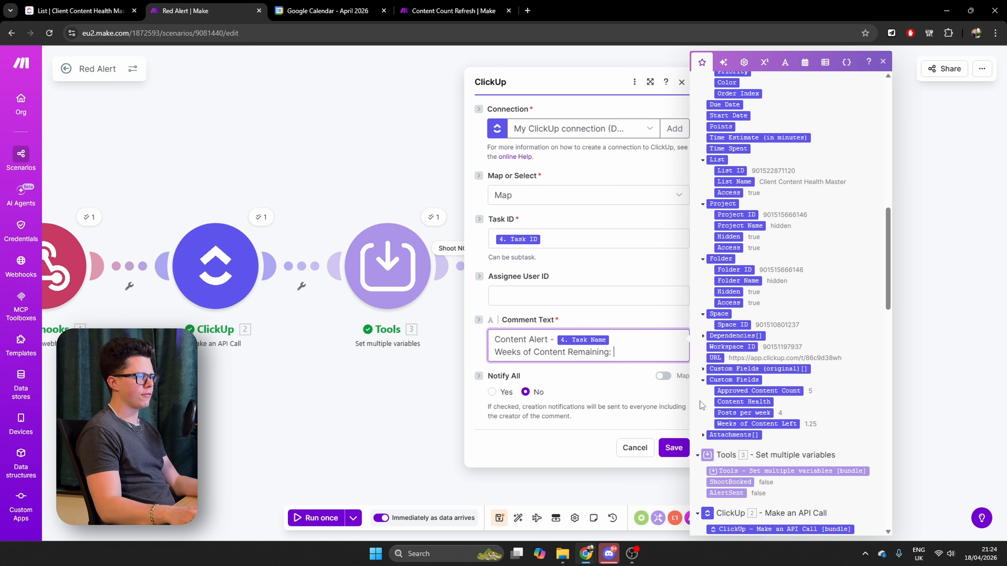
pyautogui.click(770, 425)
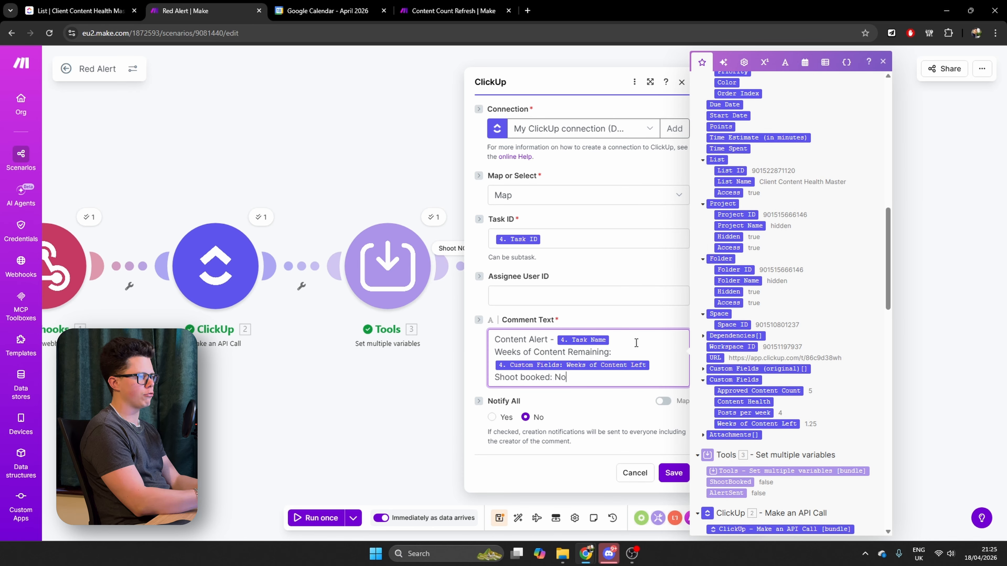
pyautogui.press('Return')
pyautogui.write('Ac')
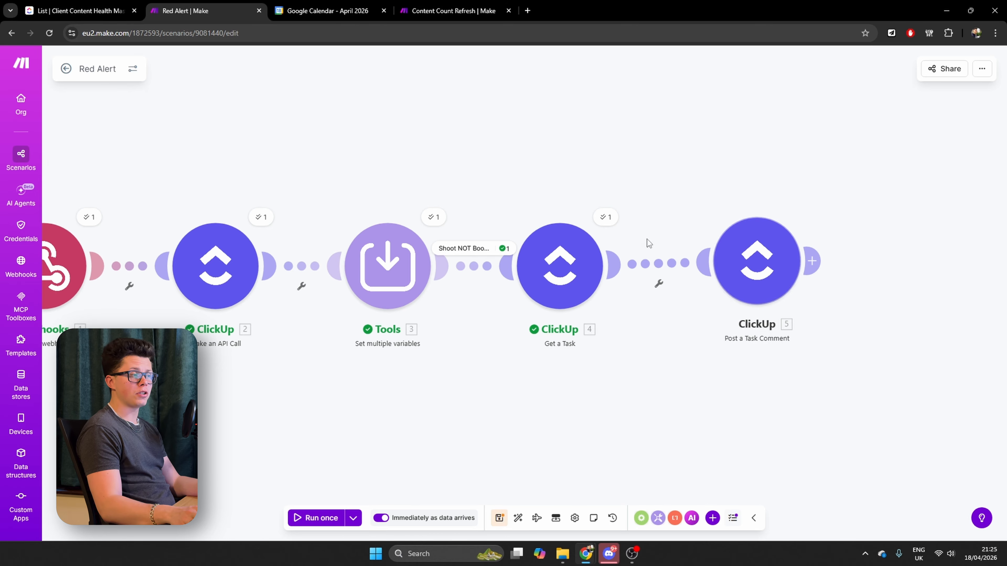
# Add an Email Send an Email module after the Post a Task Comment module
pyautogui.click(812, 261)
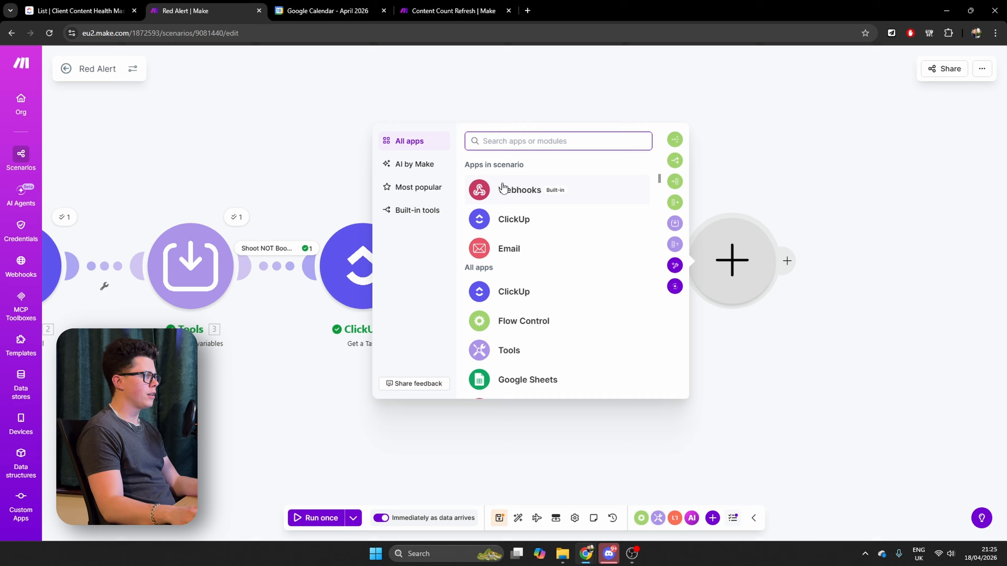
pyautogui.click(506, 255)
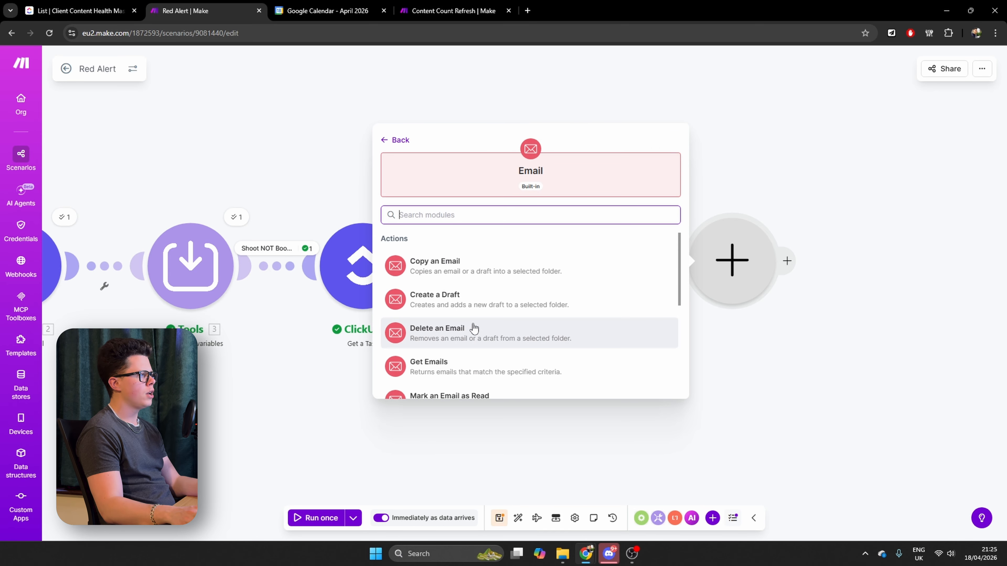
pyautogui.write('sed')
pyautogui.click(449, 266)
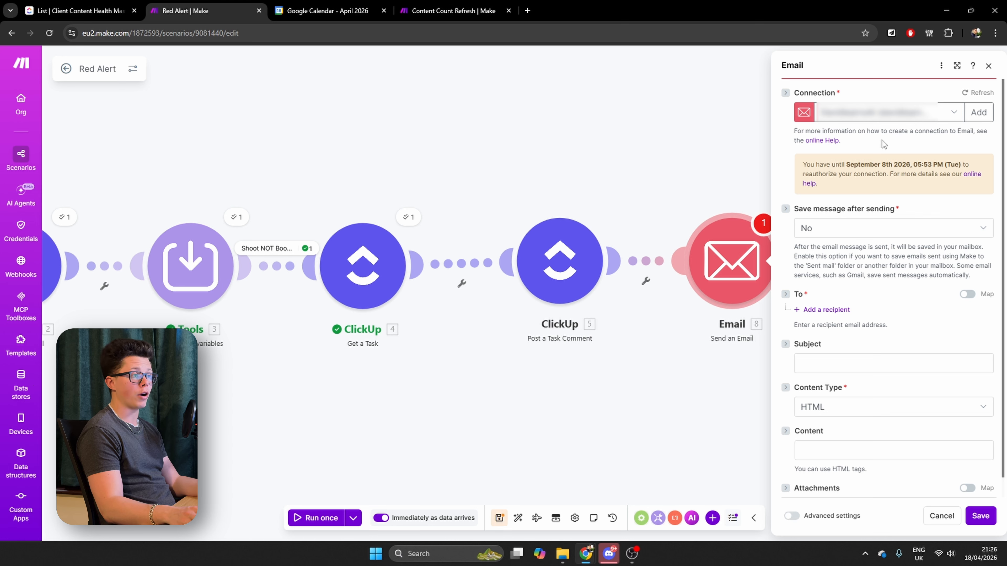
# Add one recipient with their email address to the Send an Email module and set the subject to "Content Alert"
pyautogui.scroll(-1, 863, 181)
pyautogui.click(826, 289)
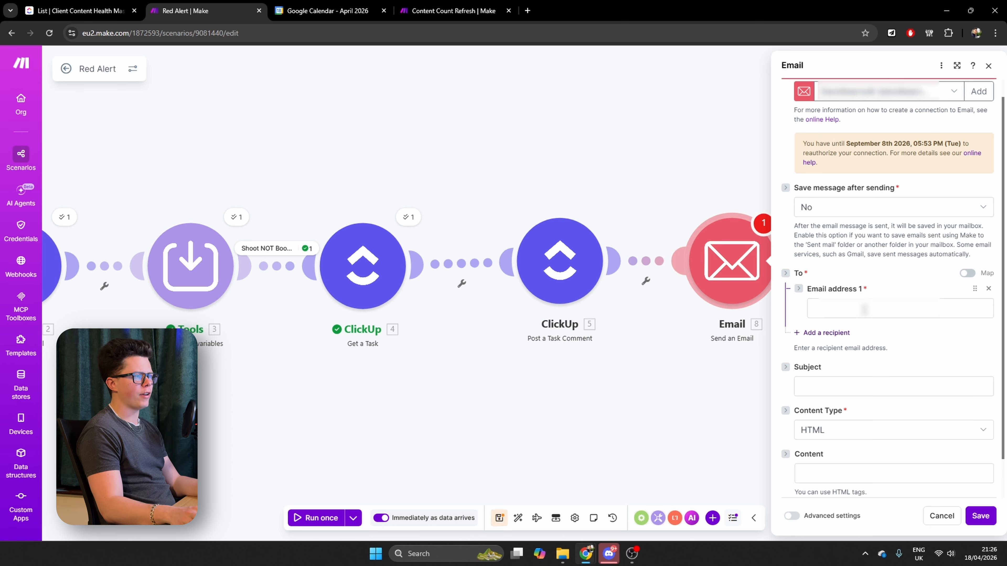
pyautogui.click(864, 309)
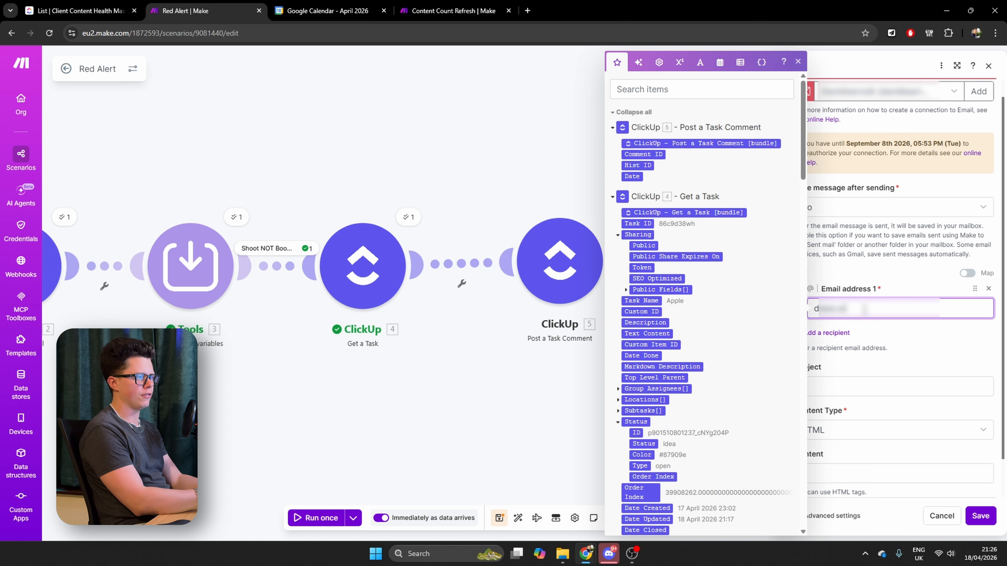
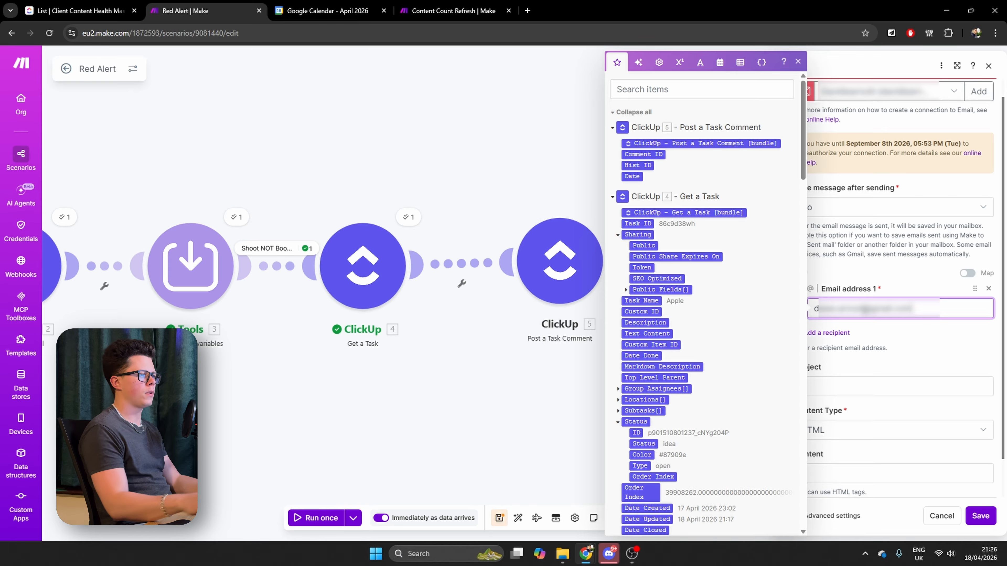
pyautogui.click(875, 383)
pyautogui.write('Content Alert')
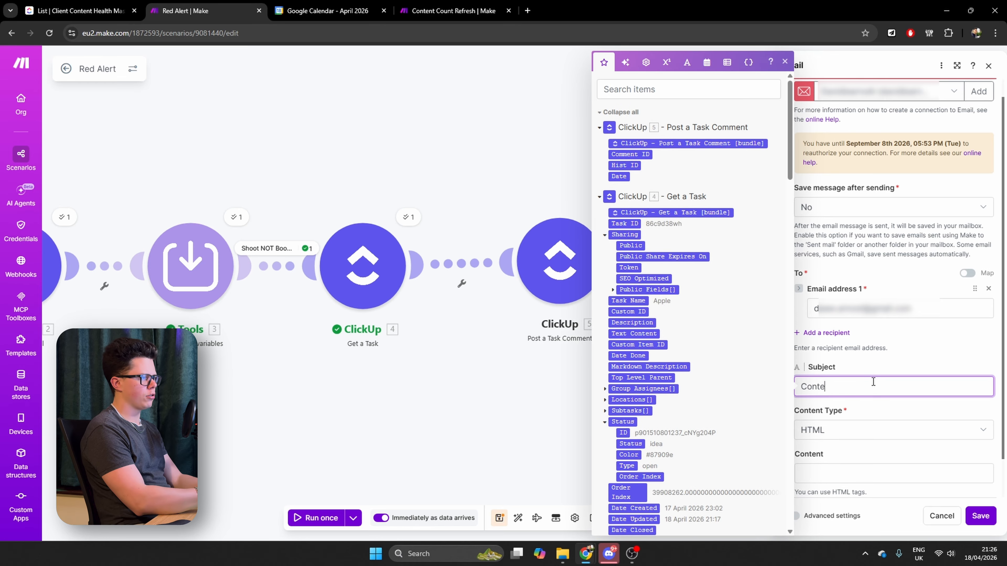
# Copy the entire comment text from the Post a Task Comment module
pyautogui.click(567, 420)
pyautogui.click(561, 265)
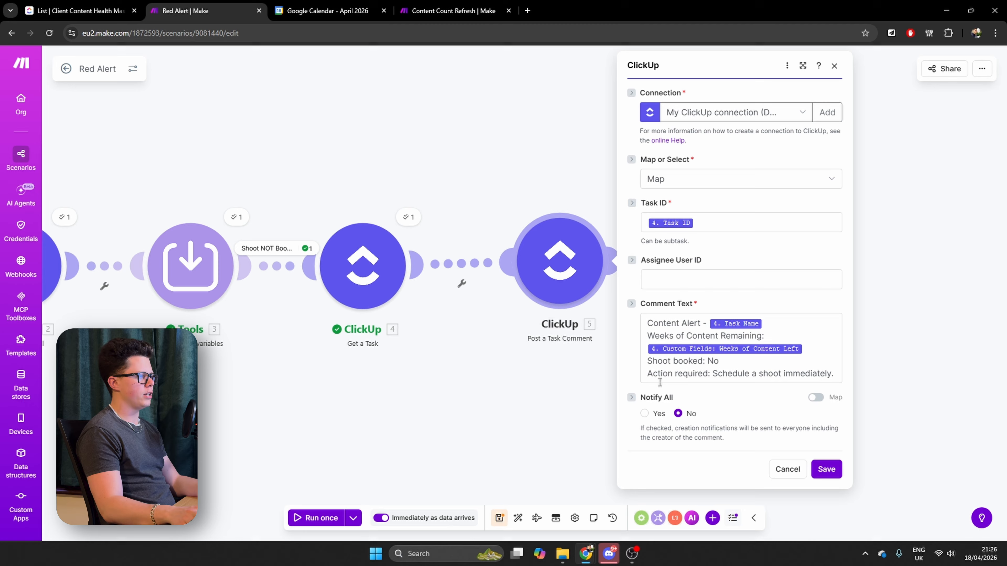
pyautogui.click(688, 369)
pyautogui.hotkey('ctrl', 'a')
pyautogui.click(371, 407)
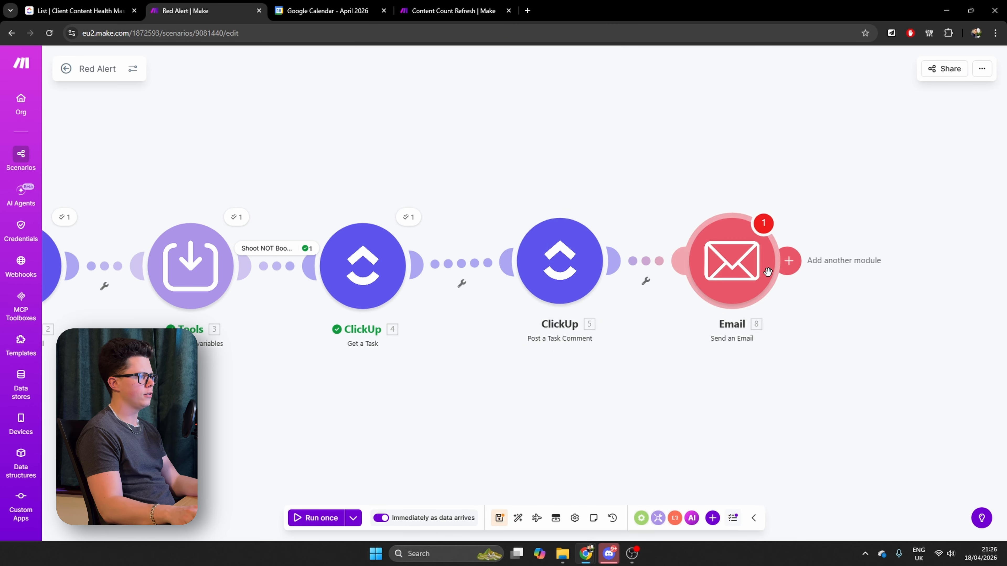
# Paste the copied comment text as the email's content, end its lines with <br> tags, and save the Send an Email module
pyautogui.click(781, 267)
pyautogui.click(773, 369)
pyautogui.click(597, 275)
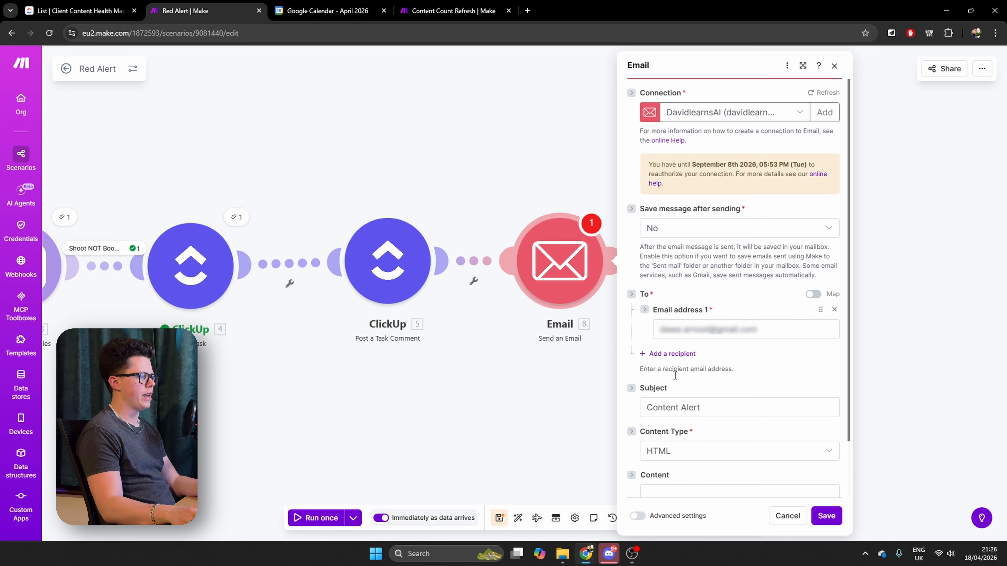
pyautogui.scroll(-3, 682, 437)
pyautogui.click(676, 424)
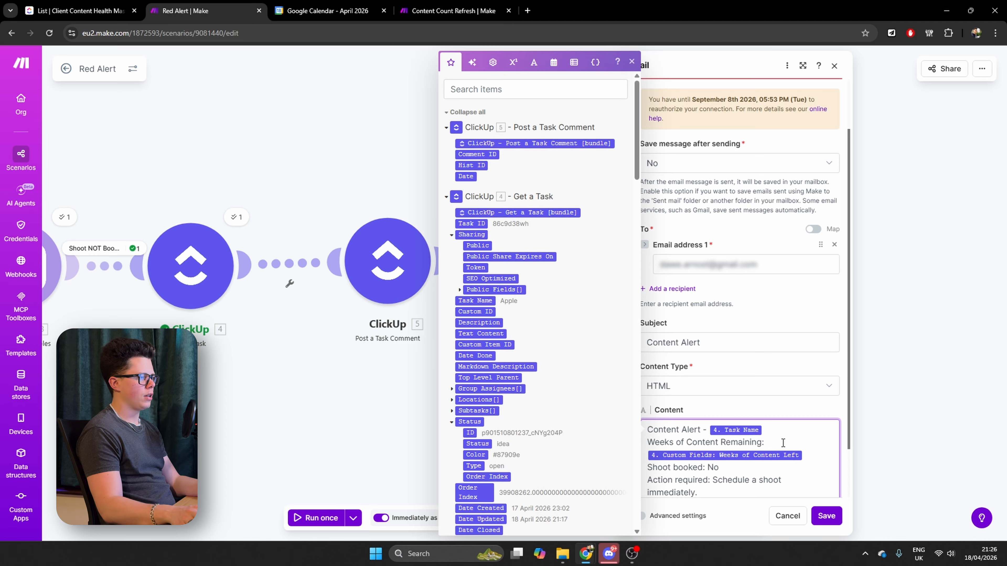
pyautogui.click(784, 427)
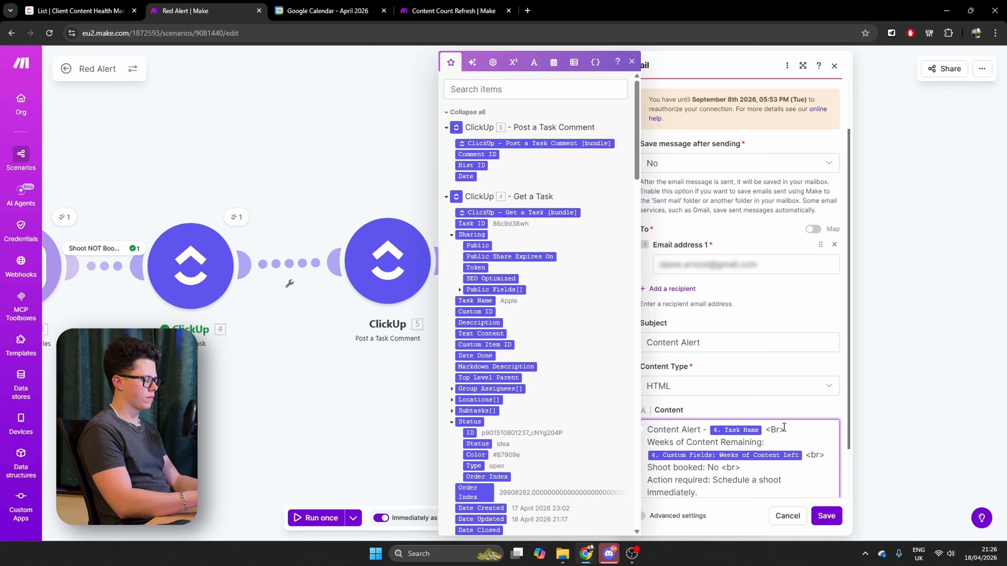
pyautogui.click(831, 522)
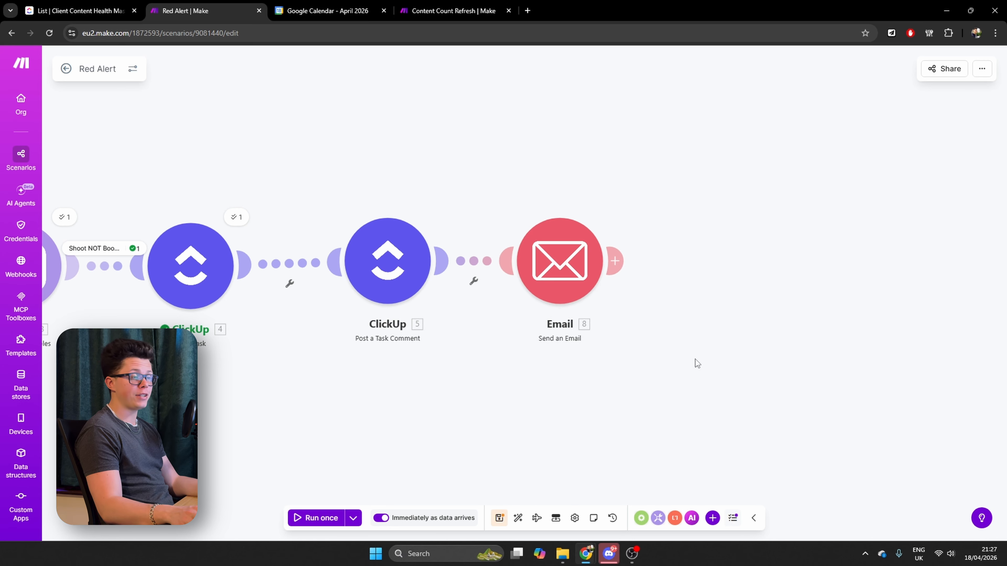
# Add a ClickUp Edit a Task with Custom Fields module after the Send an Email module
pyautogui.click(615, 261)
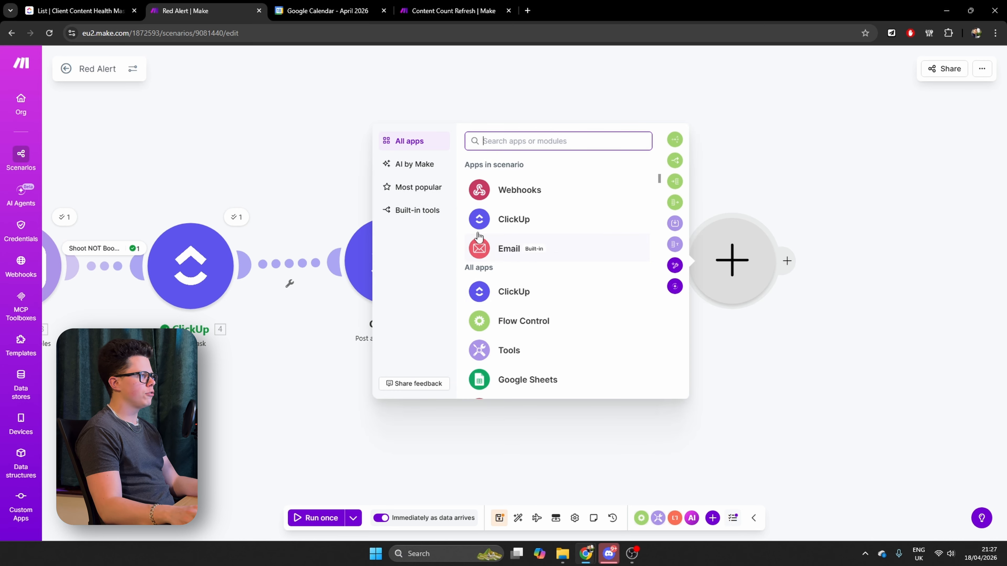
pyautogui.click(523, 220)
pyautogui.write('ed')
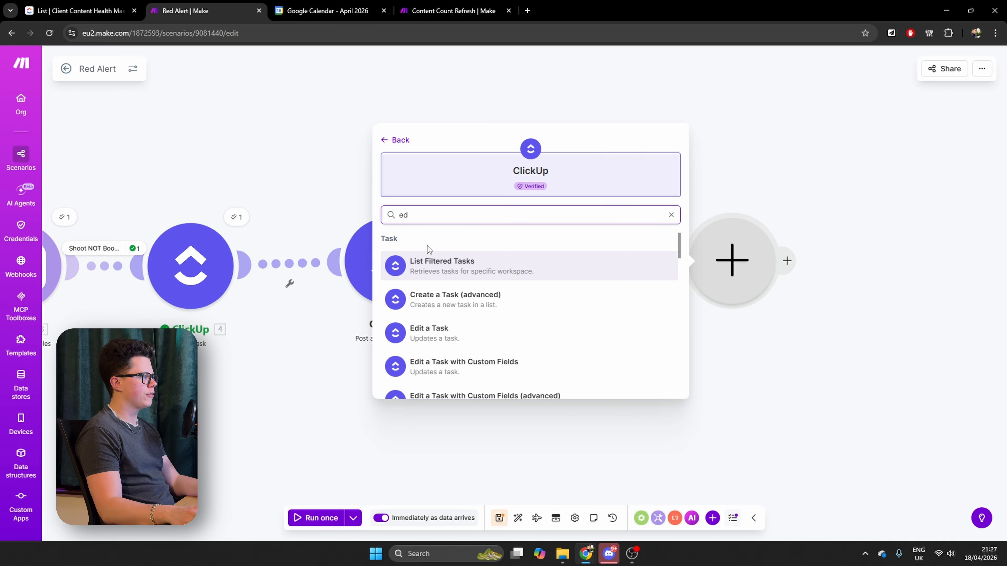
pyautogui.click(488, 367)
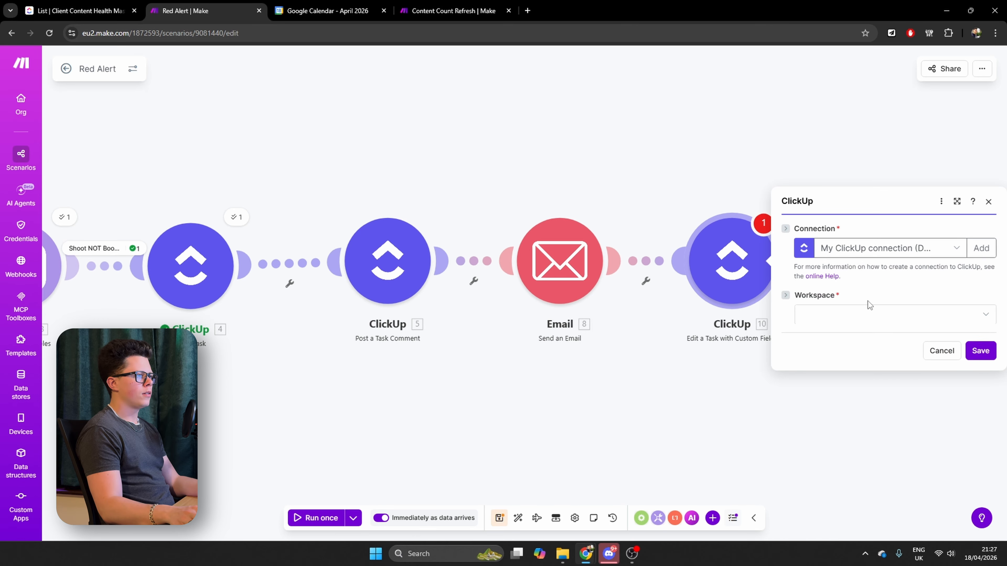
# Point the edit module to the personal workspace, Content-Tutorial space, <Folderless Lists> folder and Client Content Health Master list
pyautogui.click(863, 300)
pyautogui.click(860, 315)
pyautogui.click(835, 320)
pyautogui.click(836, 410)
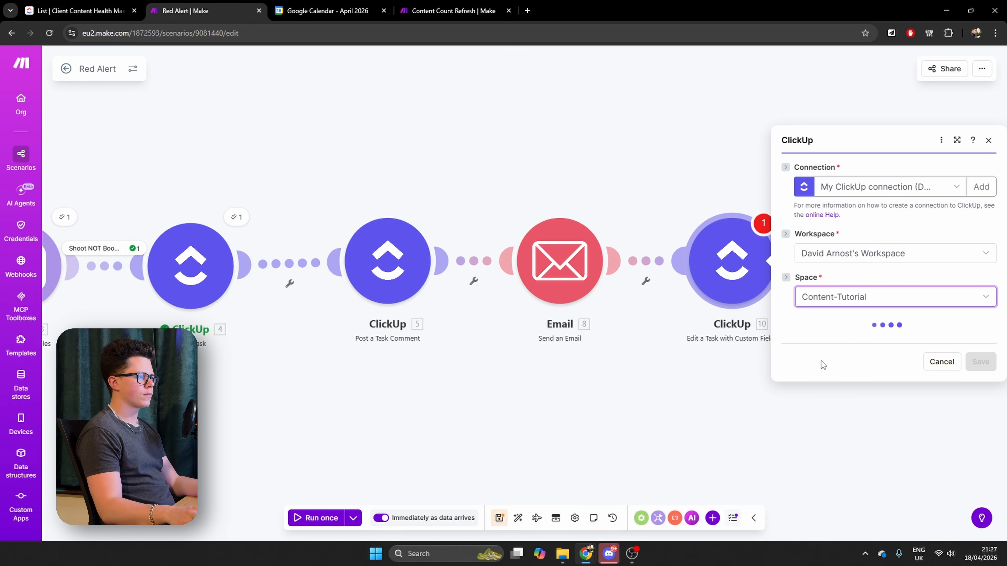
pyautogui.click(831, 342)
pyautogui.click(832, 358)
pyautogui.click(858, 360)
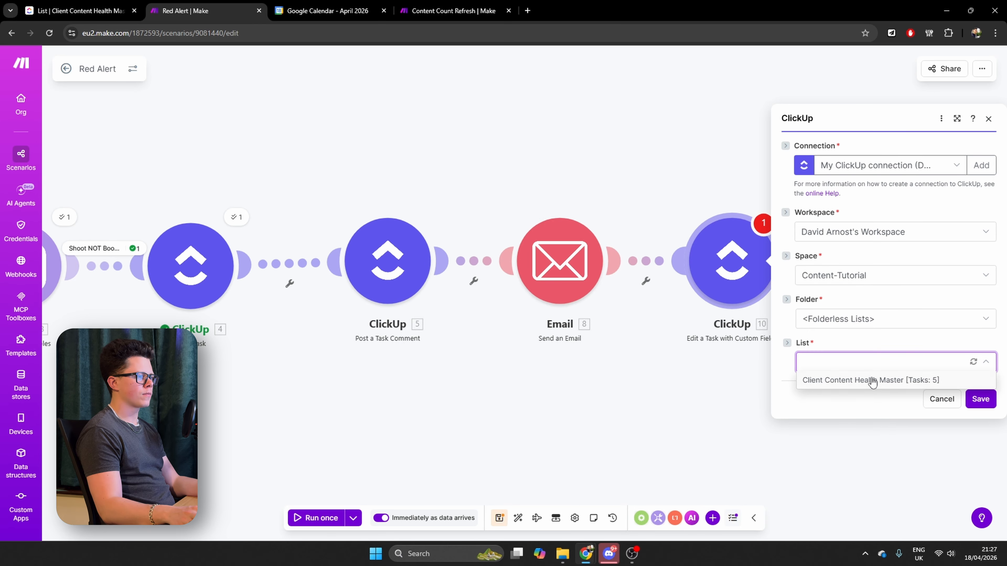
pyautogui.click(872, 377)
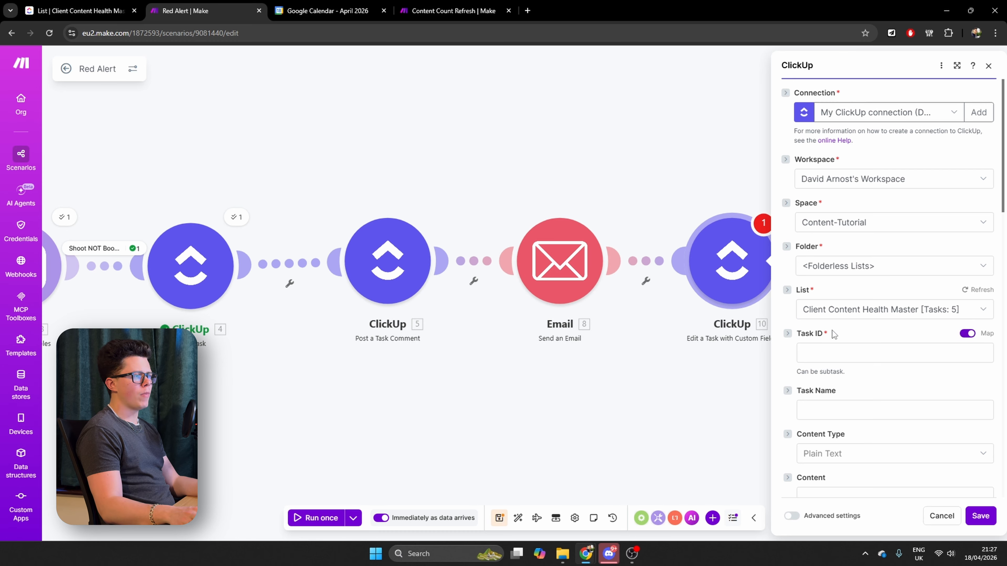
# Map the Task ID from the Get a Task module, set "Alert Sent?" to Yes, and save the edit module
pyautogui.click(820, 357)
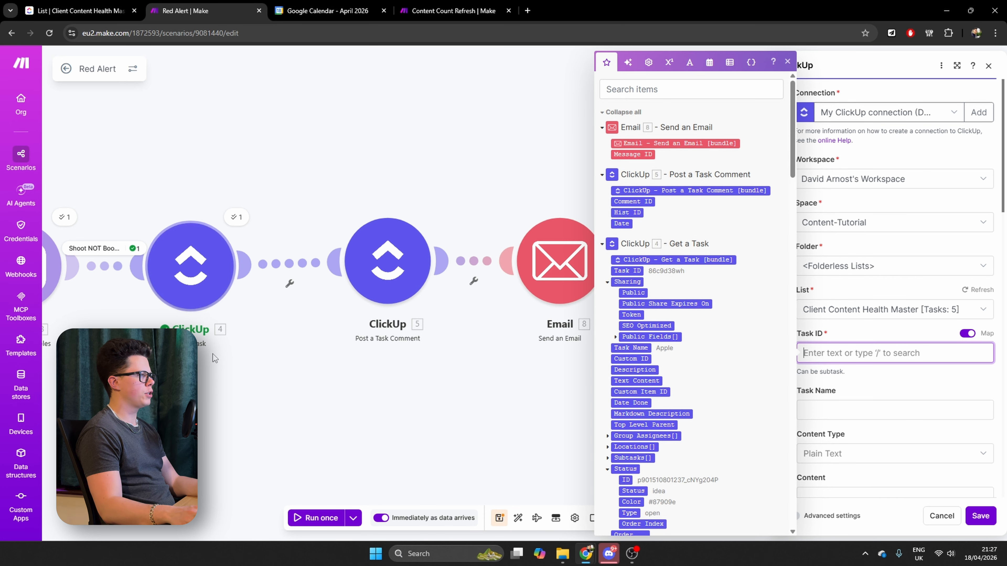
pyautogui.click(627, 271)
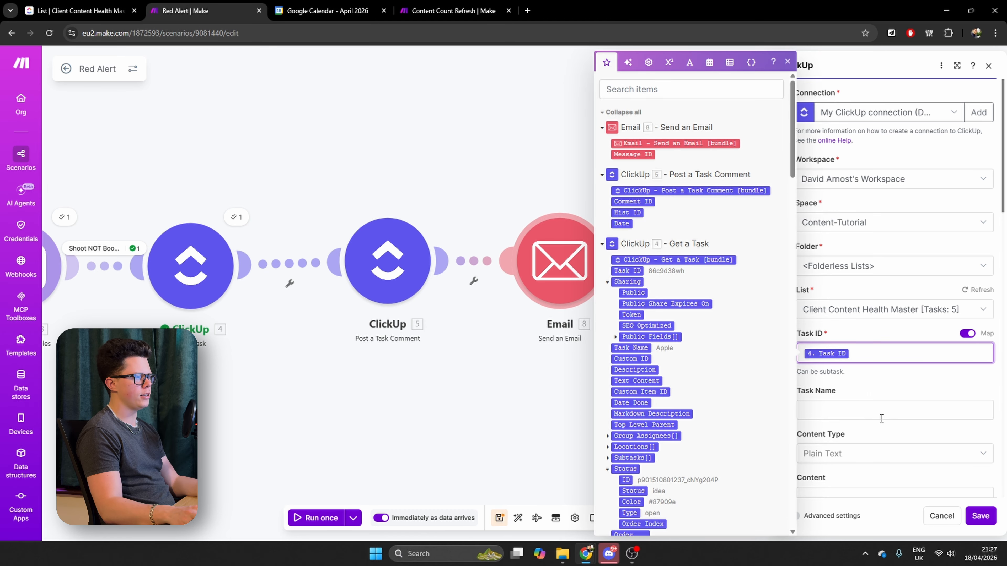
pyautogui.click(865, 386)
pyautogui.scroll(-20, 865, 386)
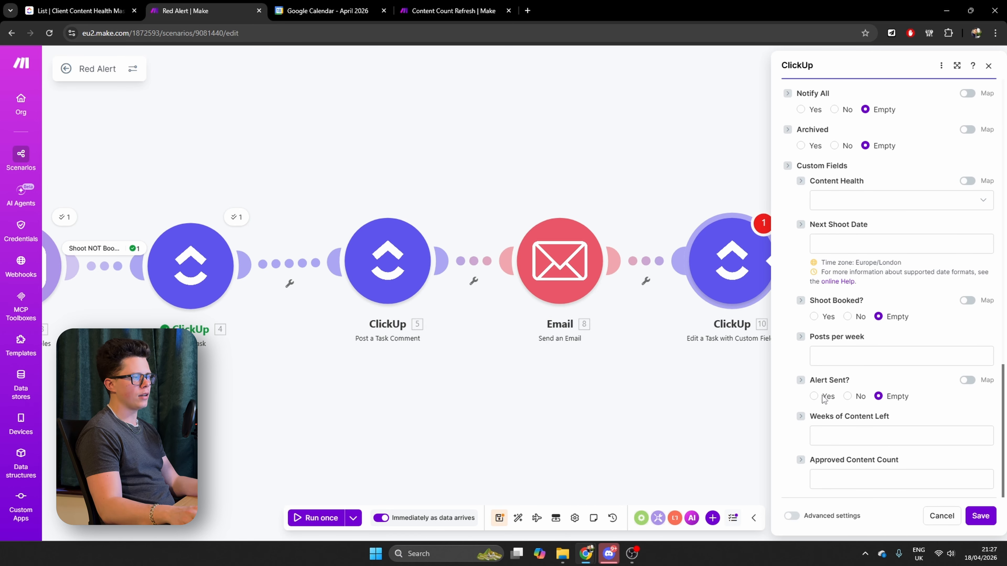
pyautogui.click(813, 397)
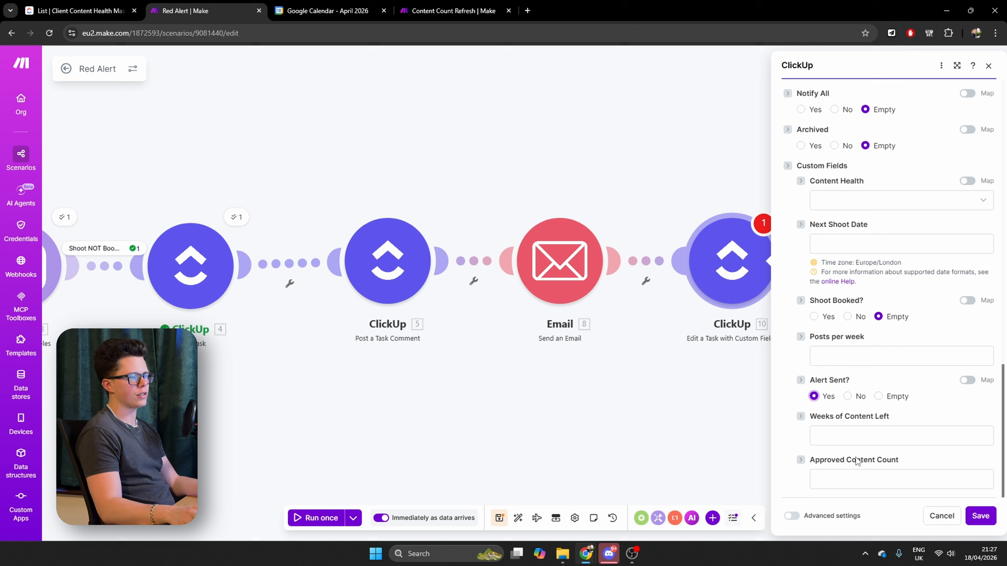
pyautogui.click(980, 516)
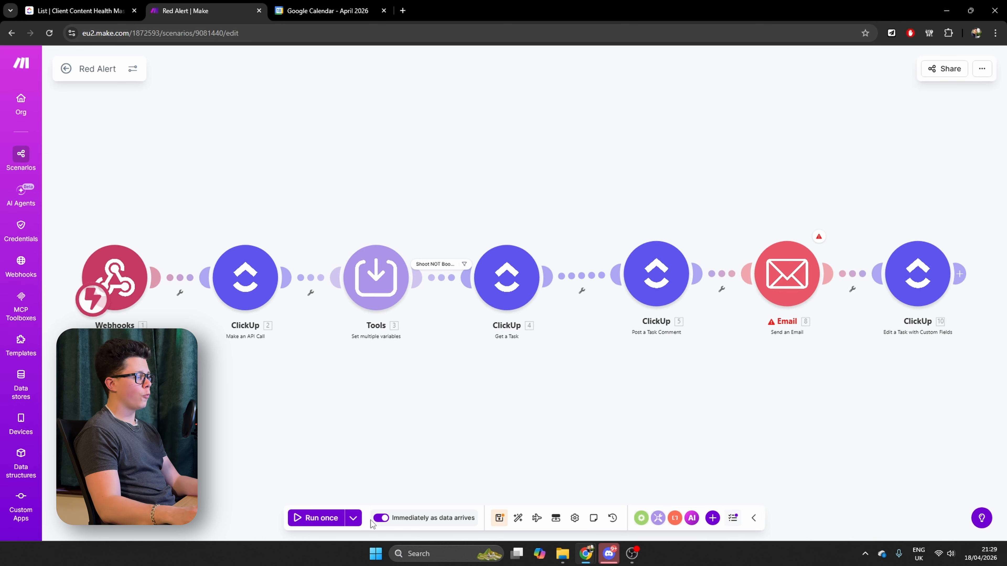
# Run the Red Alert scenario with existing data from the 18/4/2026 21:24:15 run
pyautogui.click(353, 517)
pyautogui.click(309, 447)
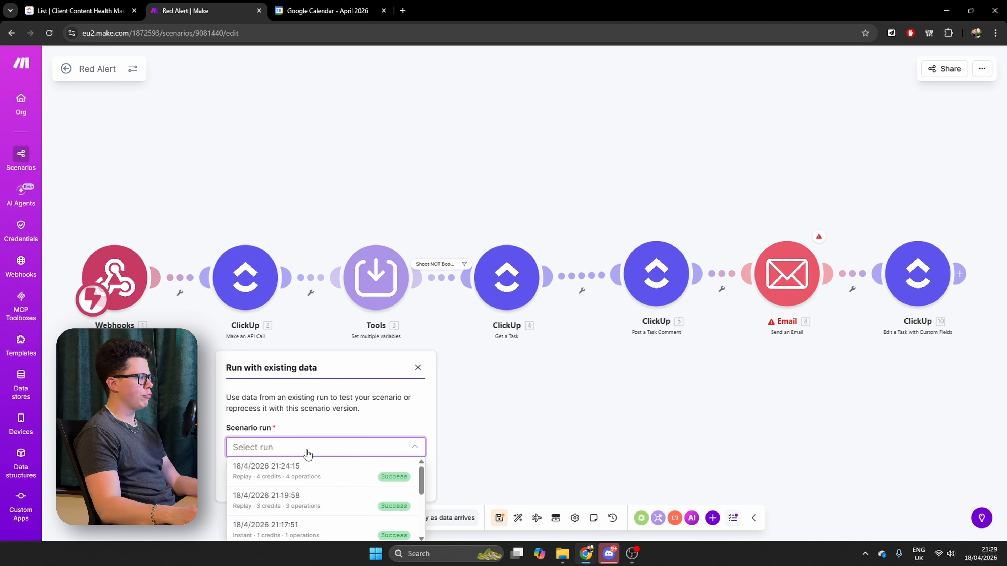
pyautogui.click(287, 473)
pyautogui.click(390, 483)
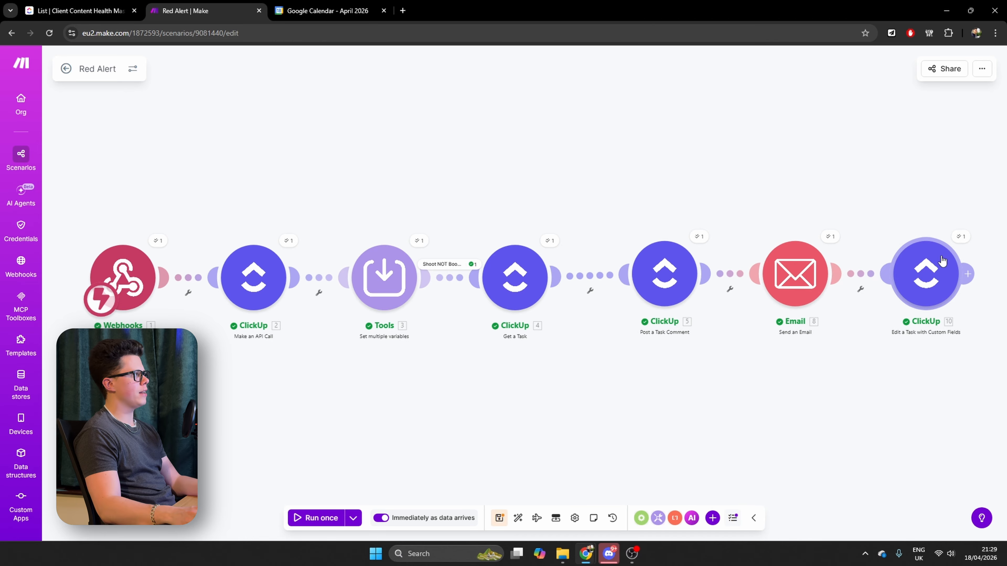
# Switch to ClickUp and check the "Alert Sent?" field of the Apple task in the Client Content Health Master list
pyautogui.click(66, 11)
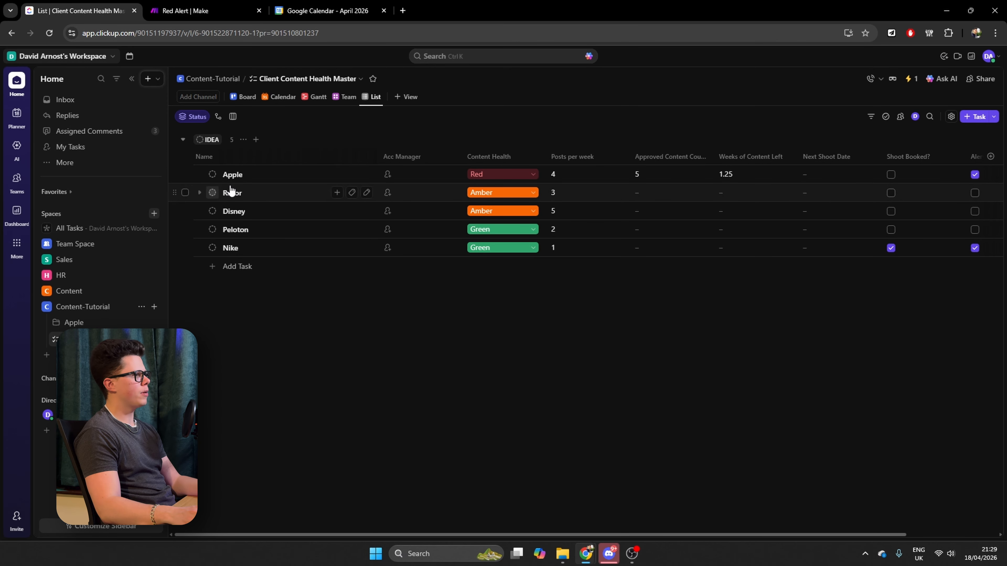
pyautogui.hscroll(3, 800, 189)
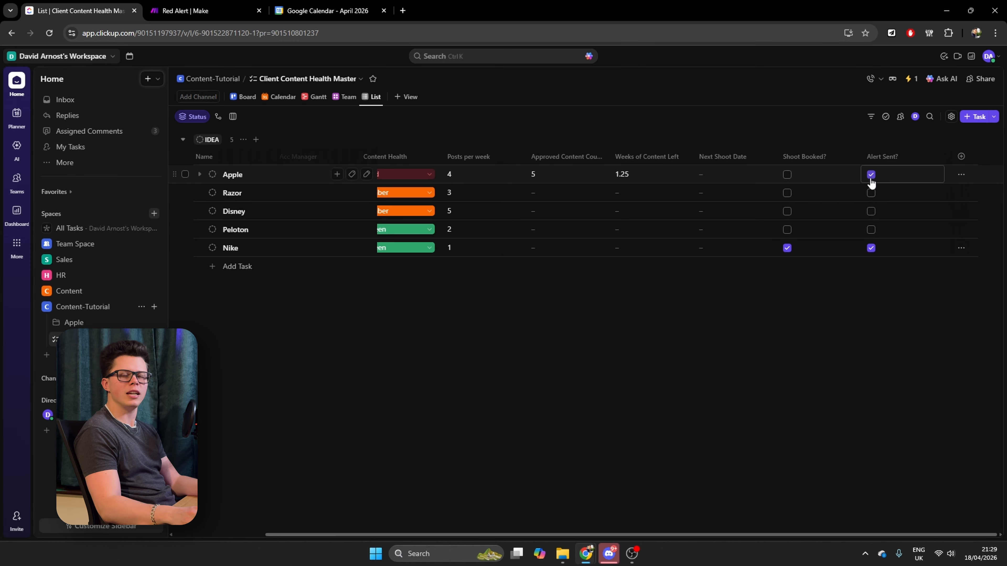
pyautogui.hscroll(-1, 873, 181)
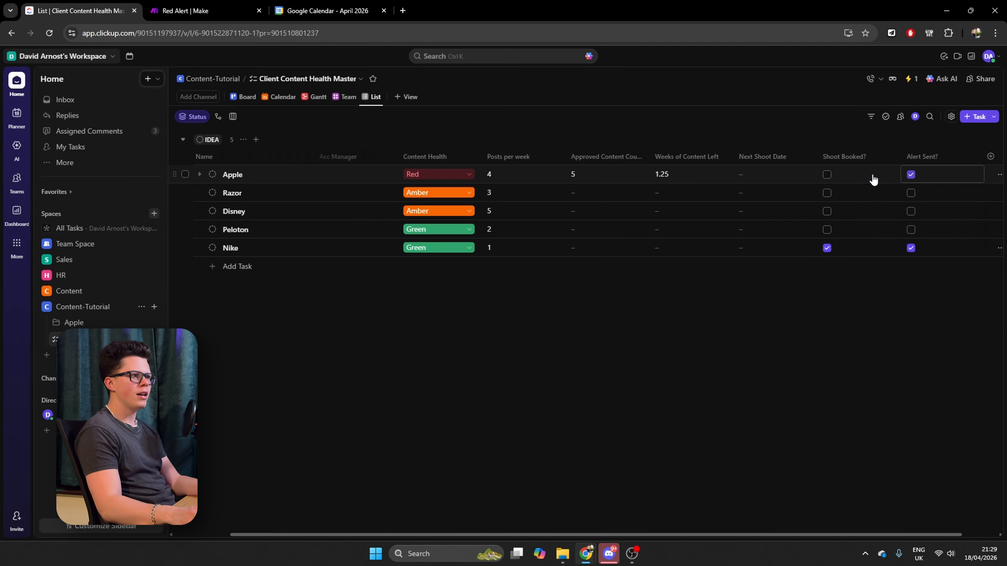
pyautogui.hscroll(-2, 860, 185)
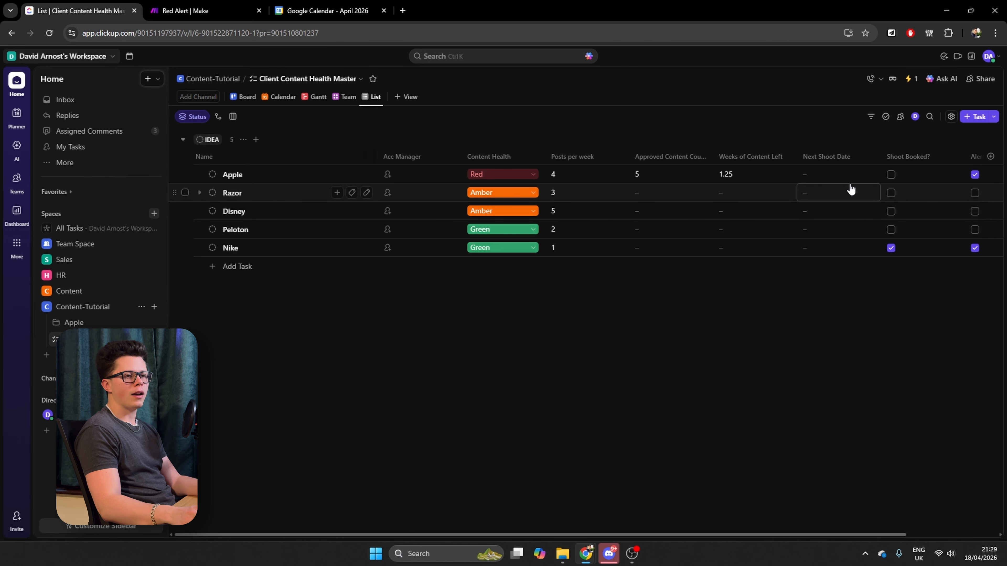
# Open Gmail in a new browser tab and check the inbox for the Content Alert email
pyautogui.click(403, 10)
pyautogui.write('gmail.com')
pyautogui.press('Return')
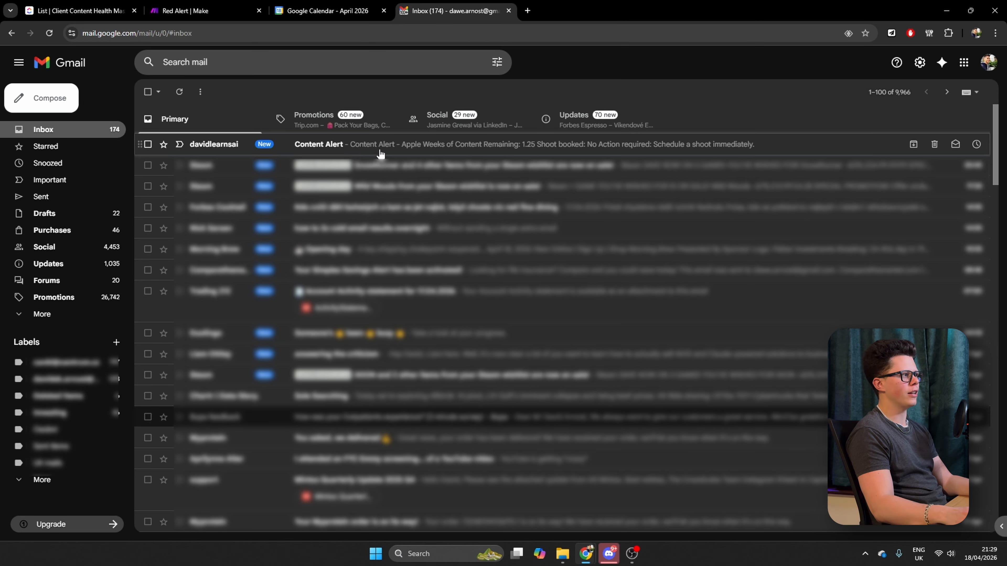
# Return to ClickUp, open the Apple task and read the alert comment in its activity
pyautogui.click(99, 6)
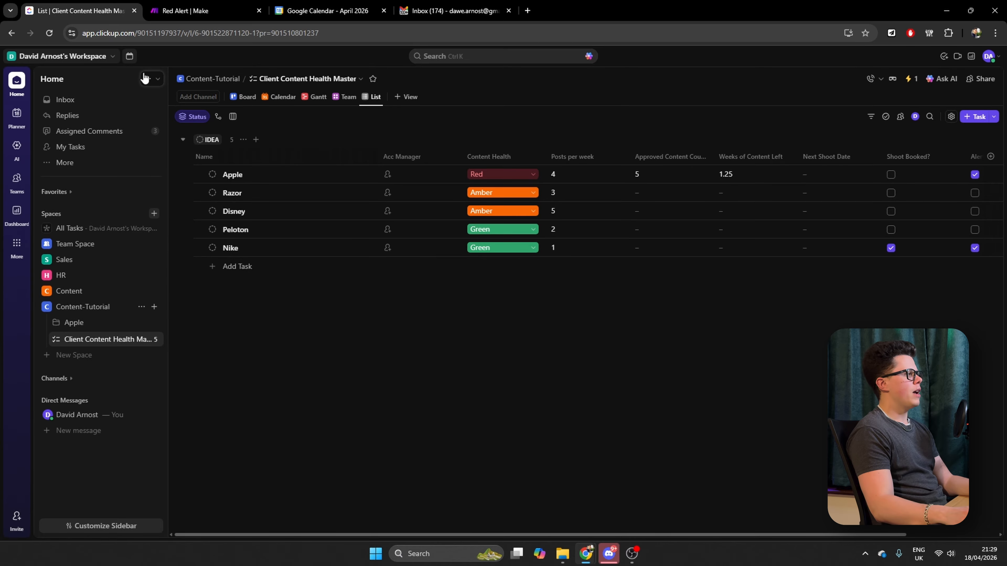
pyautogui.click(233, 175)
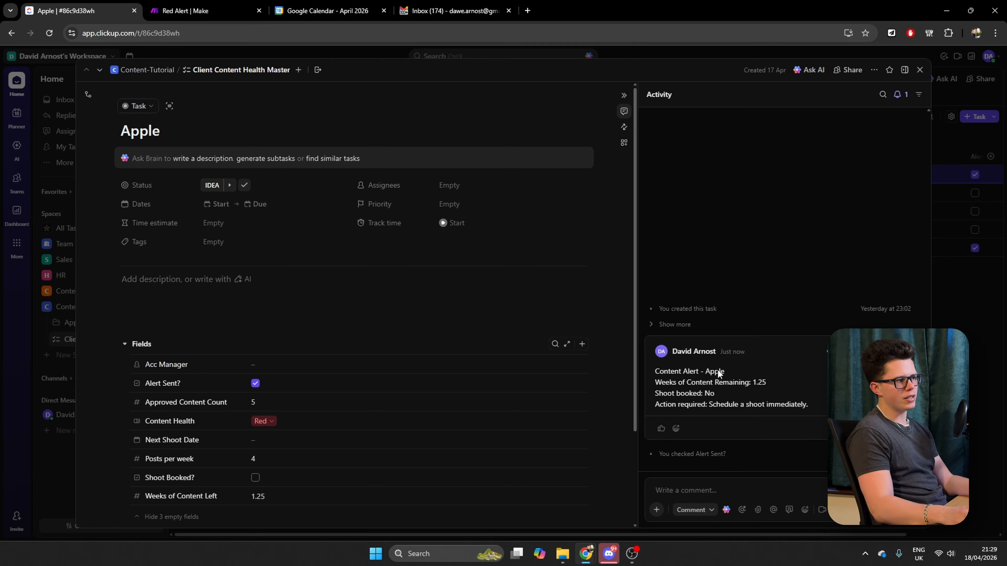
pyautogui.moveTo(674, 371); pyautogui.dragTo(790, 382)
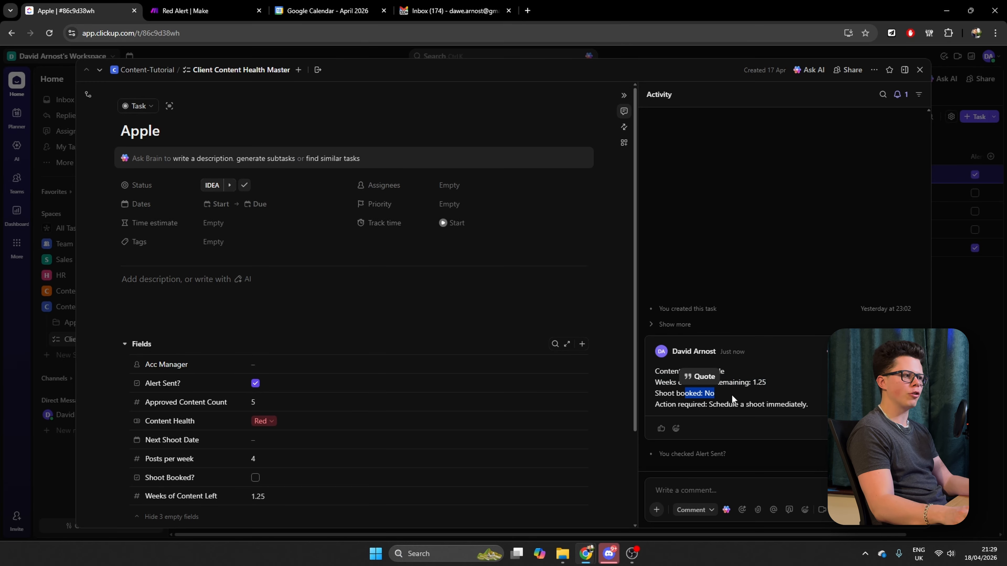
pyautogui.moveTo(729, 404); pyautogui.dragTo(796, 405)
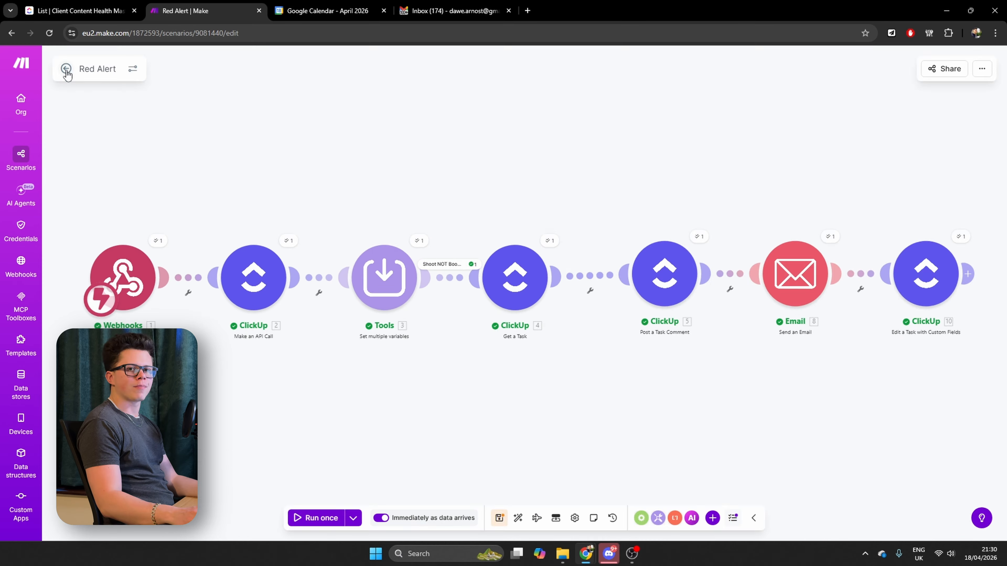
# Switch back to Make, leave the Red Alert scenario and create a new scenario in the Content Health Monitor Tutorial folder
pyautogui.click(66, 70)
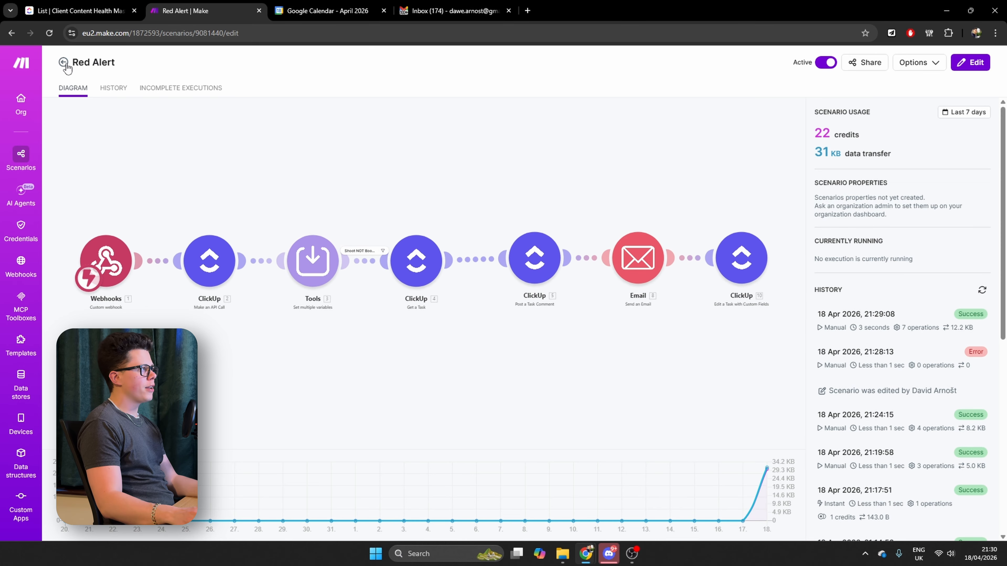
pyautogui.click(67, 68)
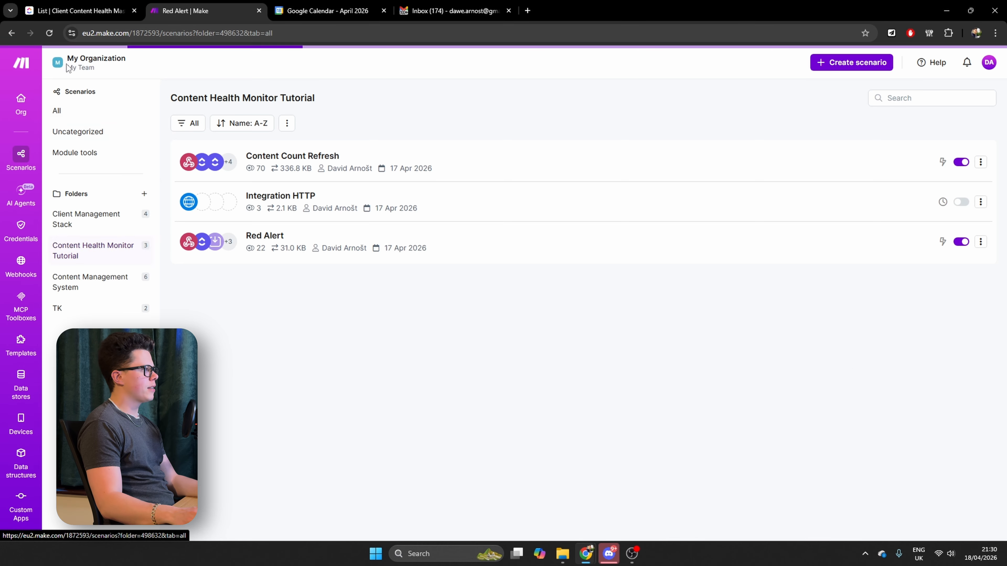
pyautogui.click(848, 66)
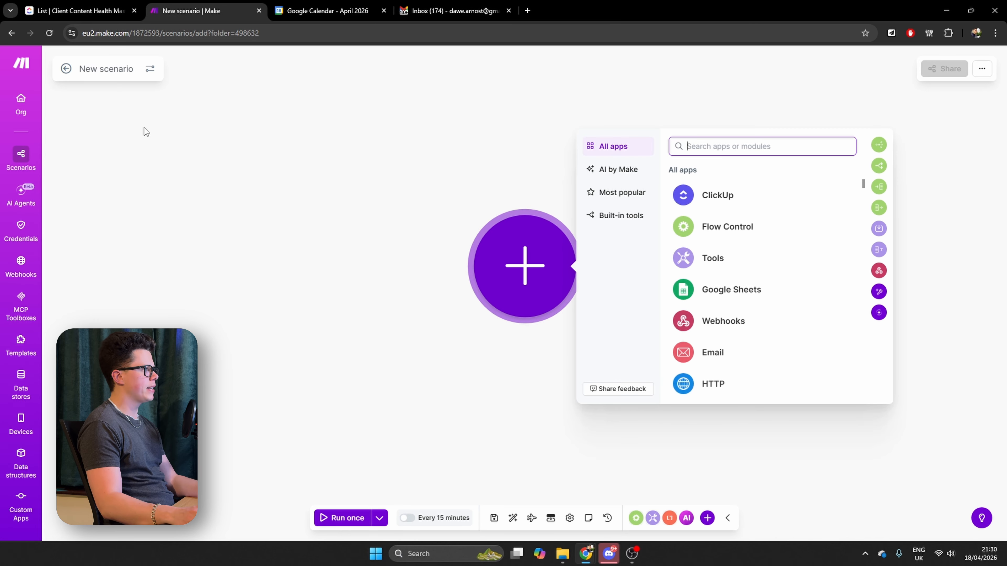
# Rename the new scenario as "Daily Reset"
pyautogui.click(98, 68)
pyautogui.hotkey('ctrl', 'a')
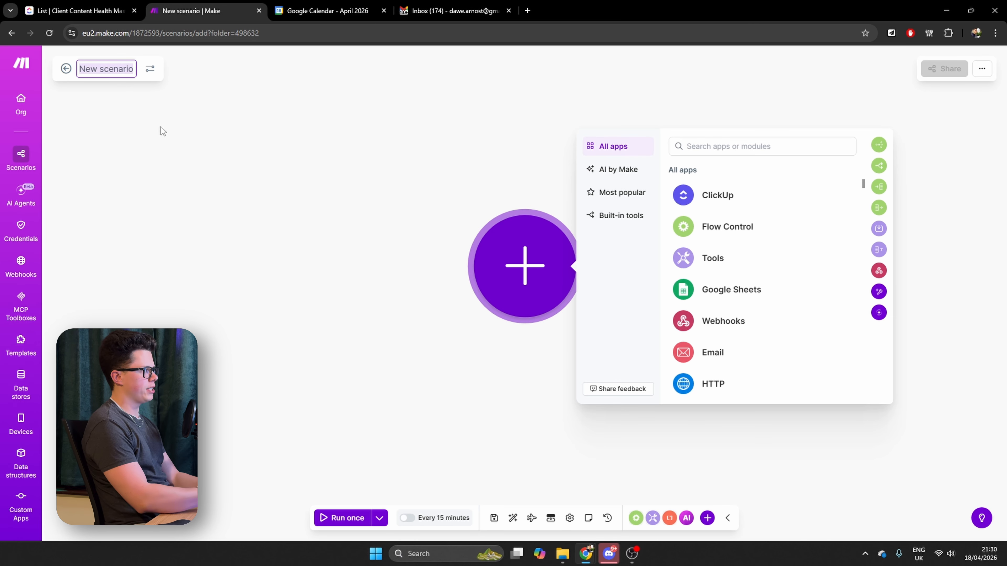
pyautogui.write('Res')
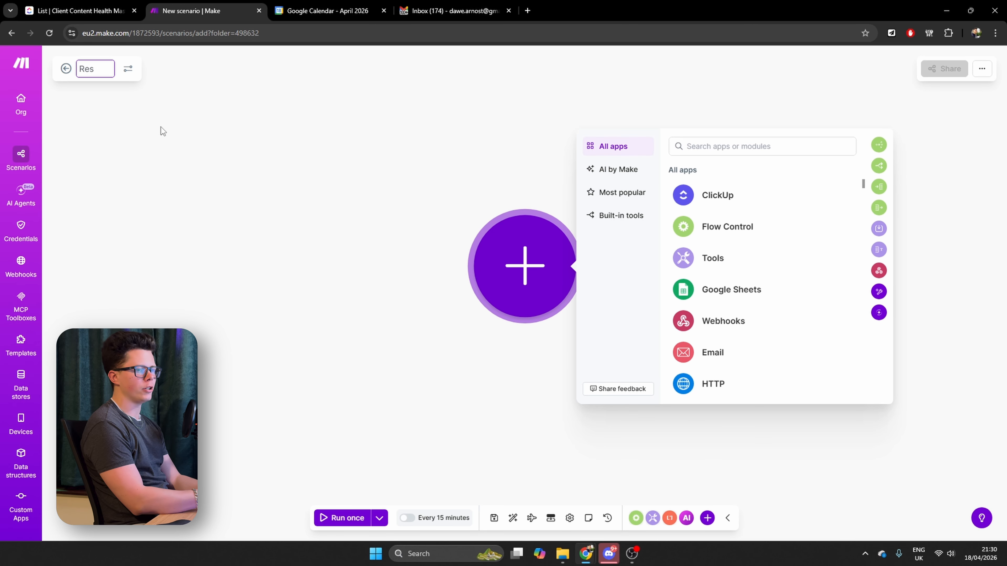
pyautogui.press('BackSpace')
pyautogui.press('BackSpace')
pyautogui.press('BackSpace')
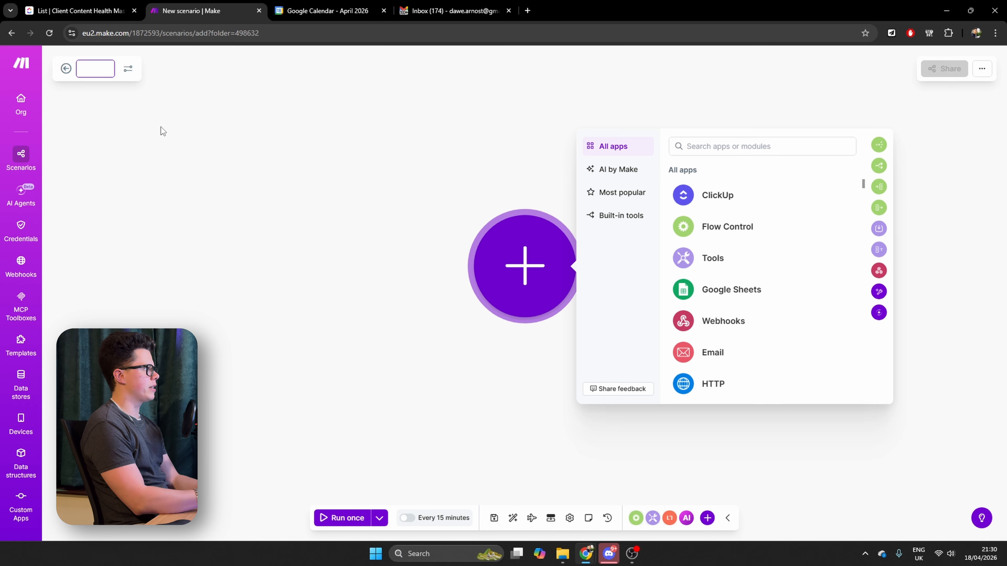
pyautogui.write('Daily Reset')
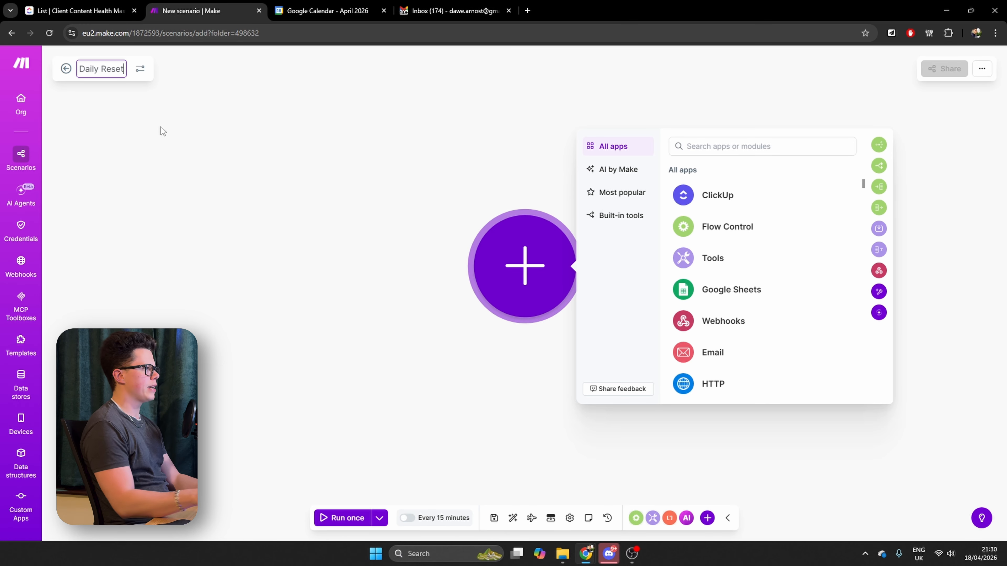
pyautogui.click(259, 214)
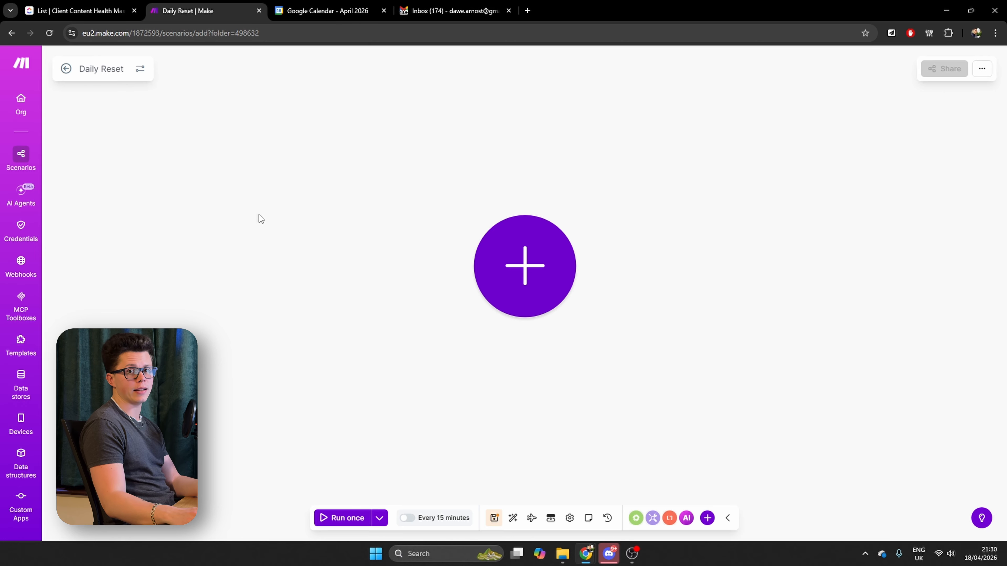
# Add a ClickUp List All Tasks module as the first module of the Daily Reset scenario
pyautogui.click(552, 266)
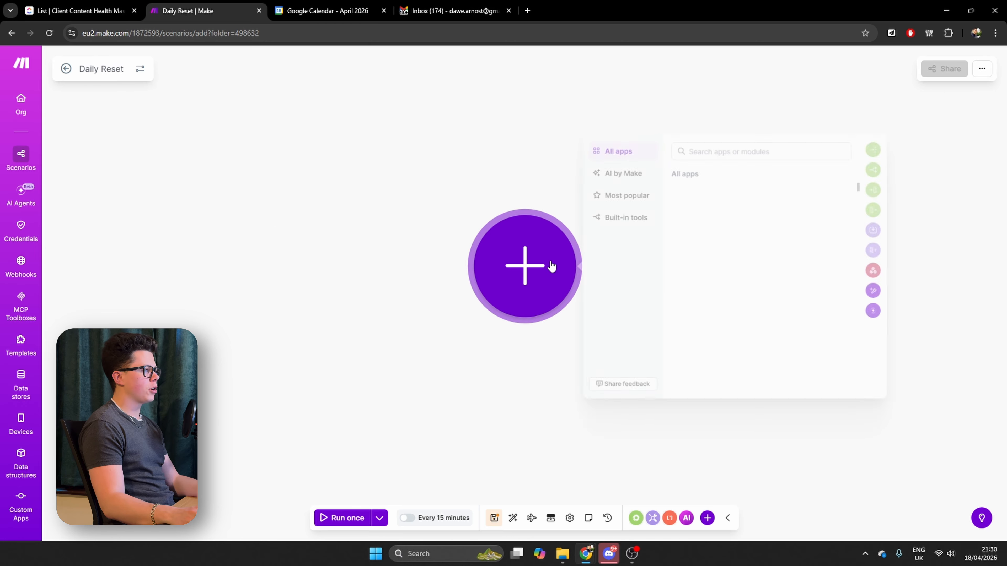
pyautogui.click(717, 195)
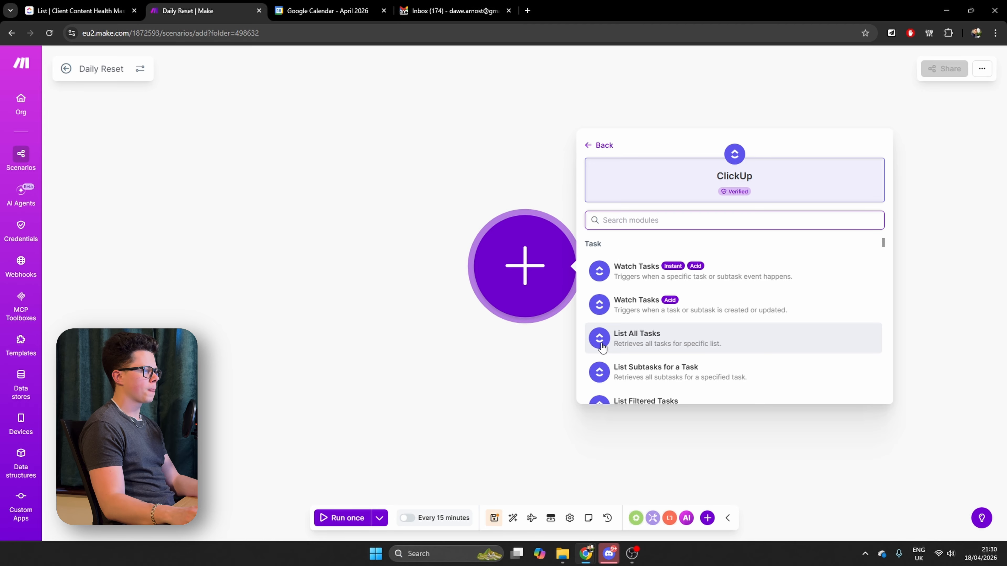
pyautogui.click(634, 344)
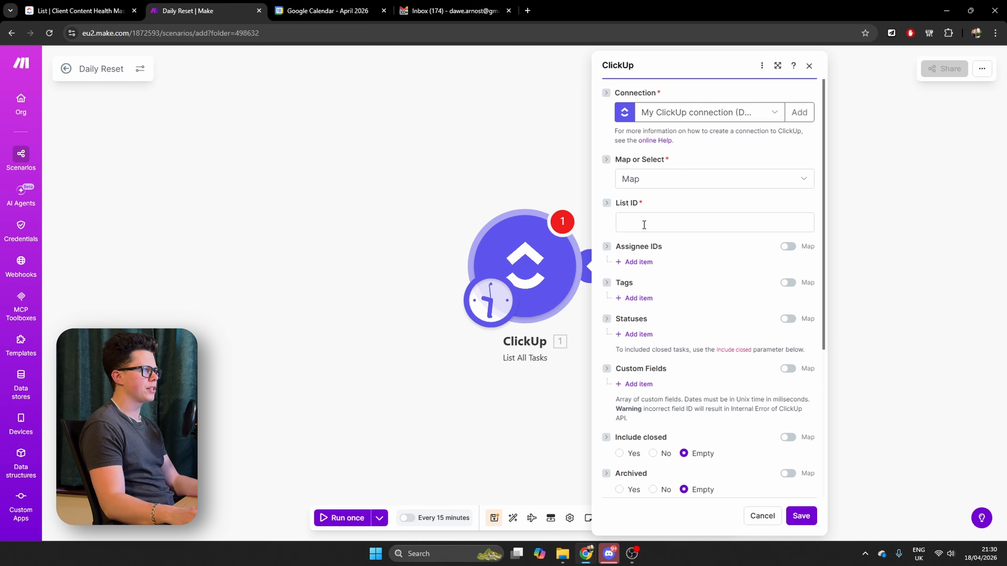
# Point List All Tasks by selection to the personal workspace, Content-Tutorial space, folderless lists and the Client Content Health Master list, and save it
pyautogui.click(649, 182)
pyautogui.click(661, 216)
pyautogui.click(664, 221)
pyautogui.click(681, 246)
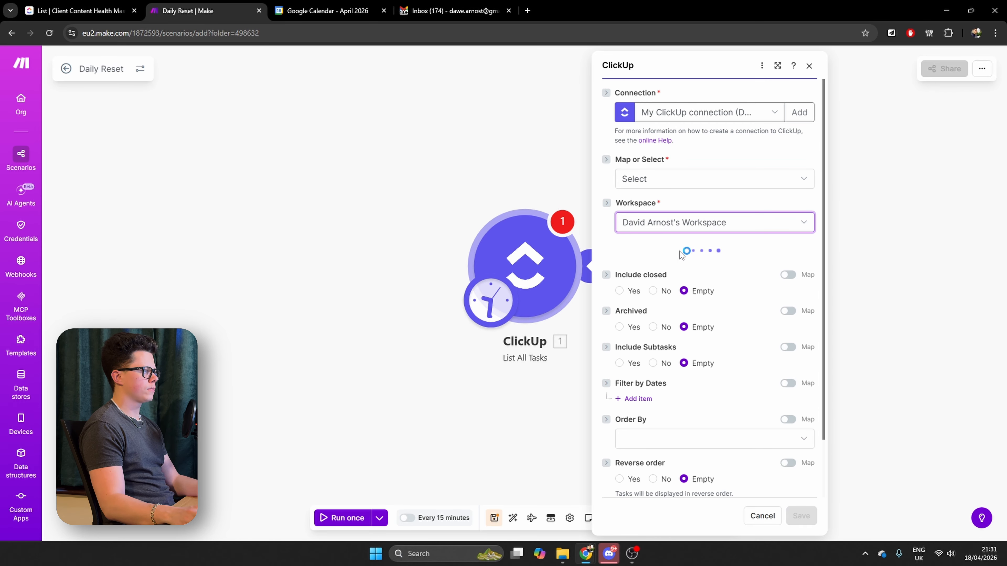
pyautogui.click(676, 266)
pyautogui.click(661, 357)
pyautogui.click(665, 309)
pyautogui.click(662, 329)
pyautogui.click(649, 354)
pyautogui.click(664, 372)
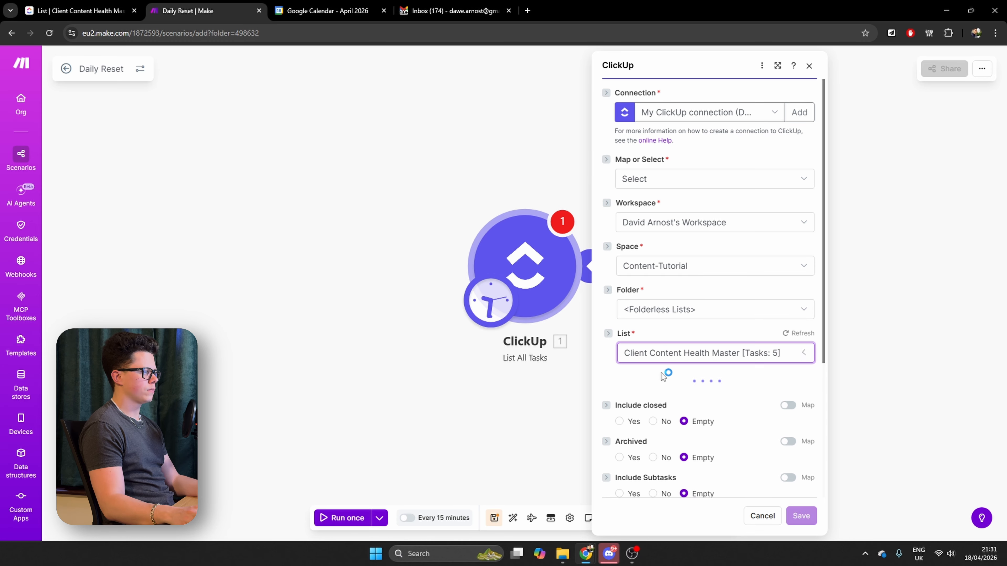
pyautogui.click(801, 515)
# Add a ClickUp Edit a Task with Custom Fields module after List All Tasks
pyautogui.click(593, 265)
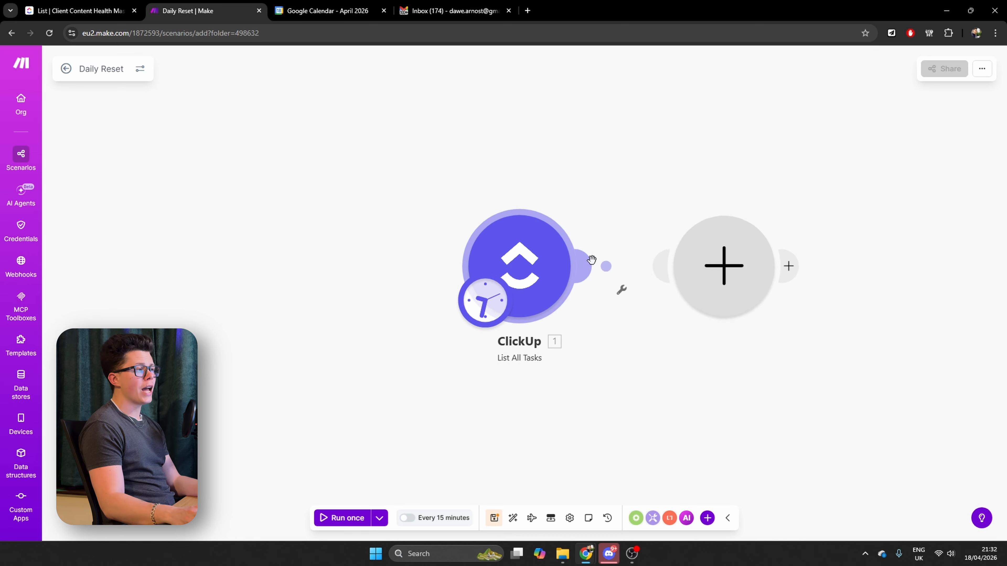
pyautogui.click(491, 238)
pyautogui.click(488, 223)
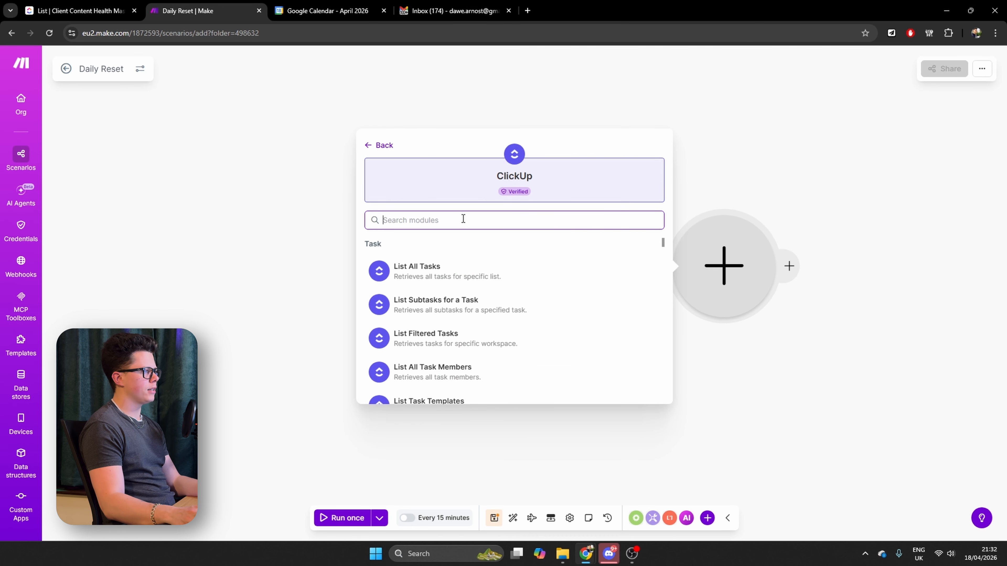
pyautogui.write('ed')
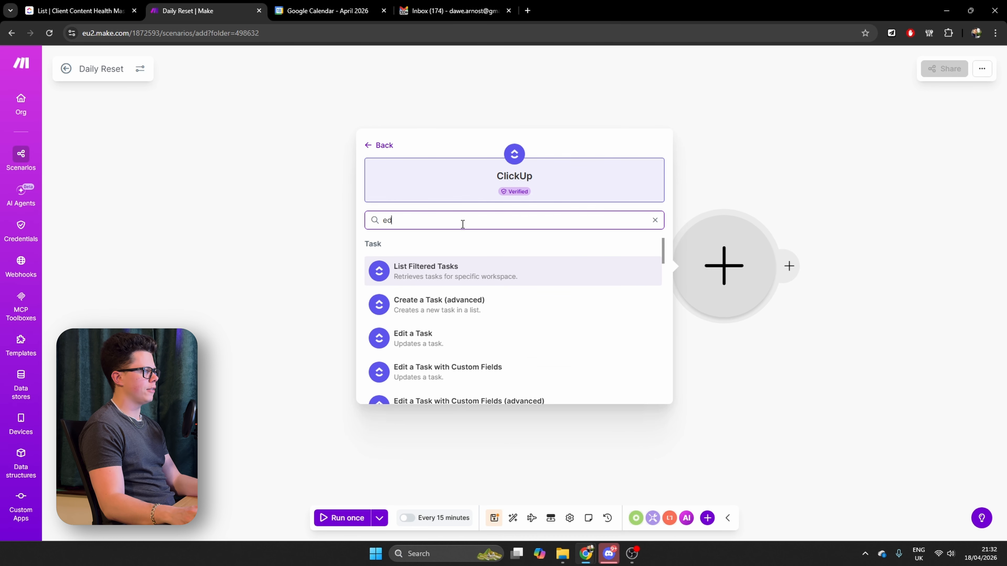
pyautogui.click(460, 376)
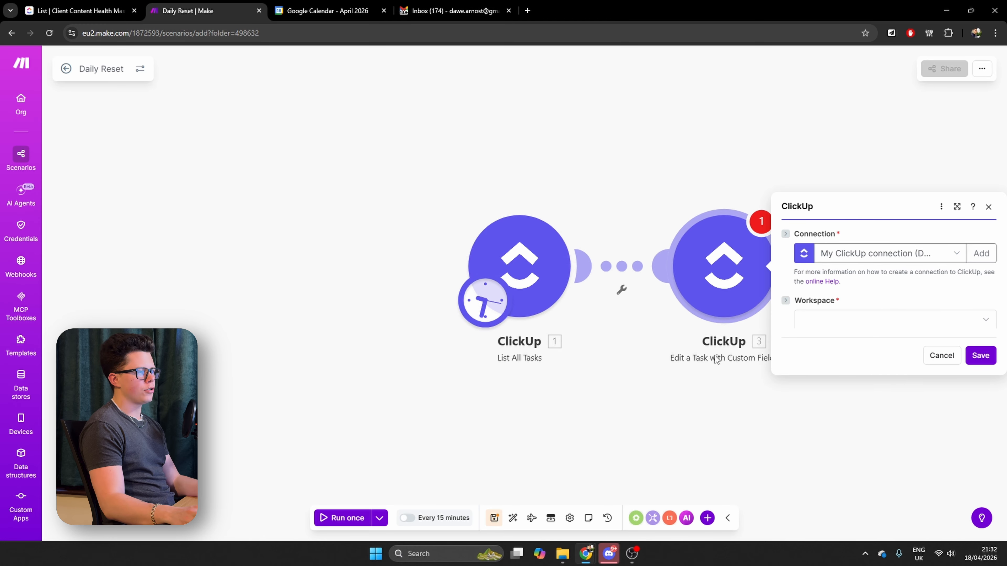
# Set the edit module to the personal workspace, Content-Tutorial space, folderless lists and the Client Content Health Master list
pyautogui.click(845, 307)
pyautogui.click(844, 319)
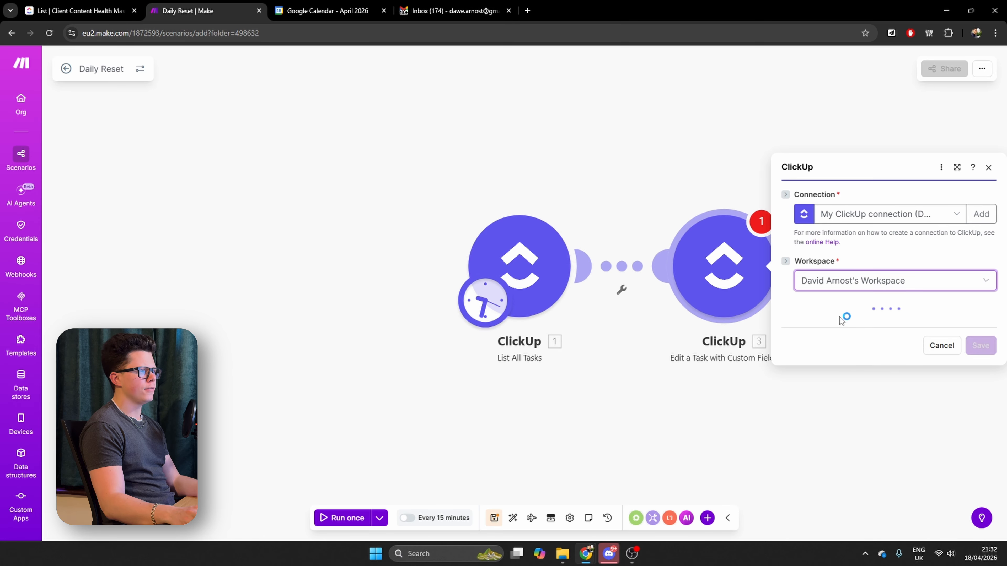
pyautogui.click(846, 323)
pyautogui.click(829, 415)
pyautogui.click(825, 346)
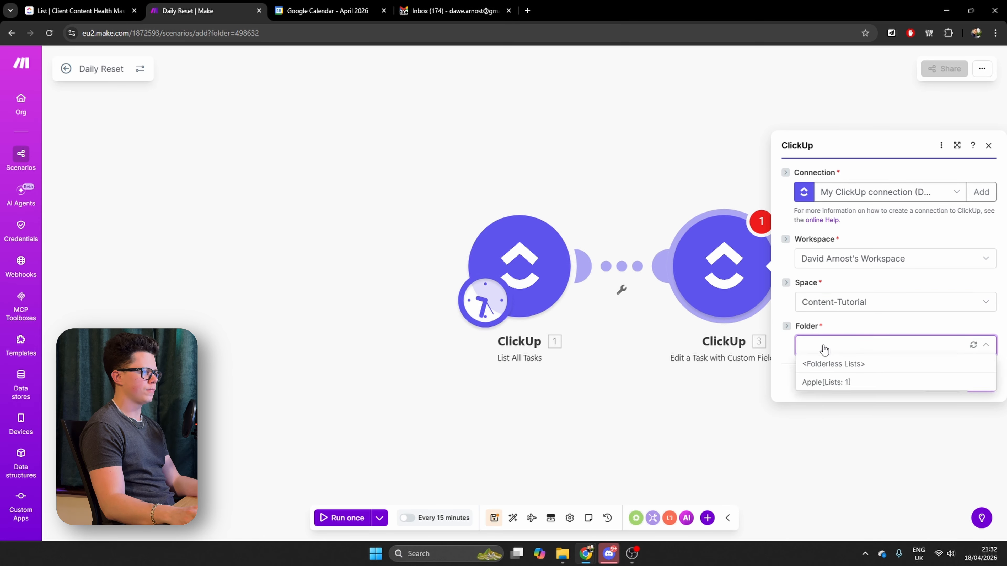
pyautogui.click(834, 362)
pyautogui.click(837, 373)
pyautogui.click(848, 385)
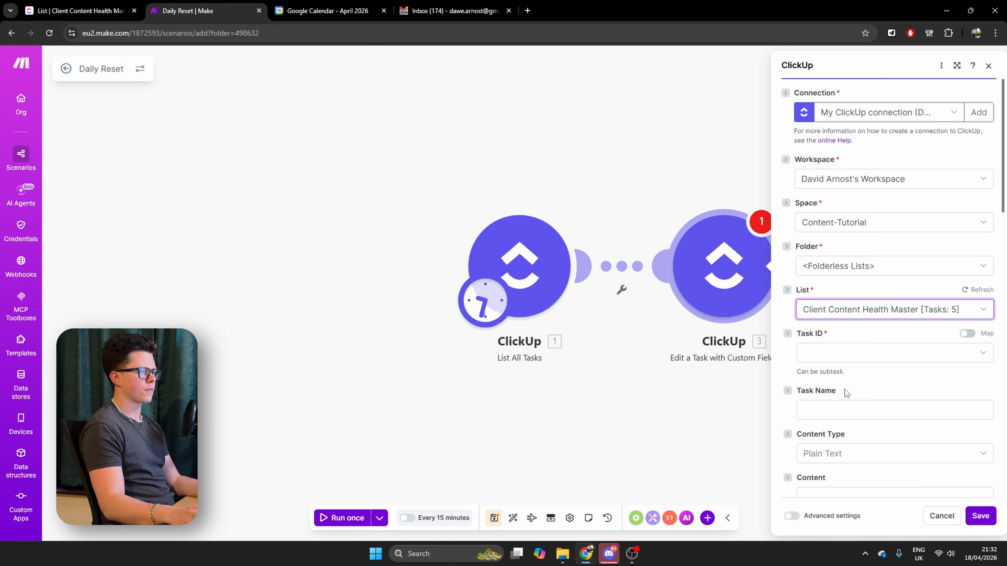
# Make the edit module's Task ID mappable and map it to the Task ID from List All Tasks
pyautogui.click(967, 335)
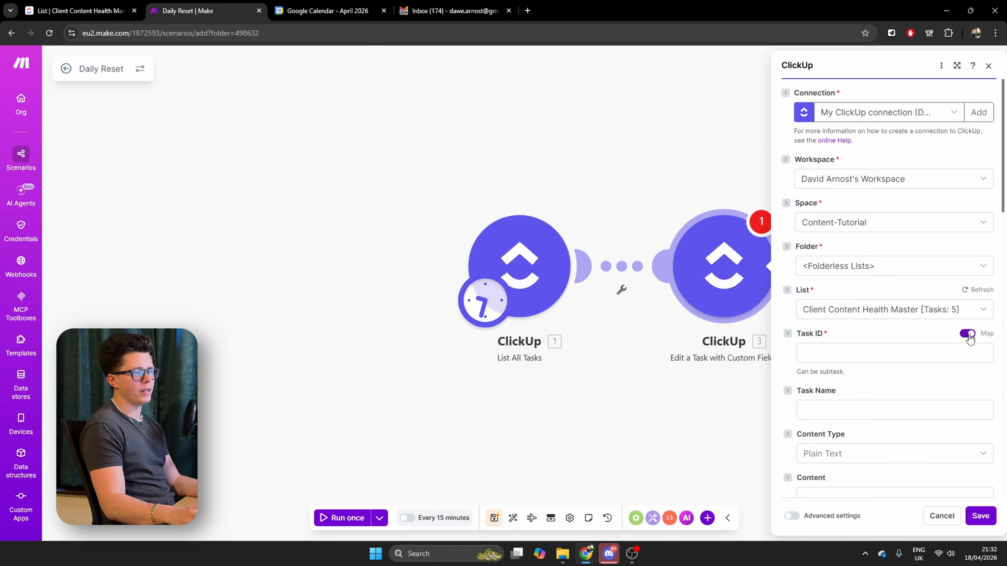
pyautogui.click(827, 353)
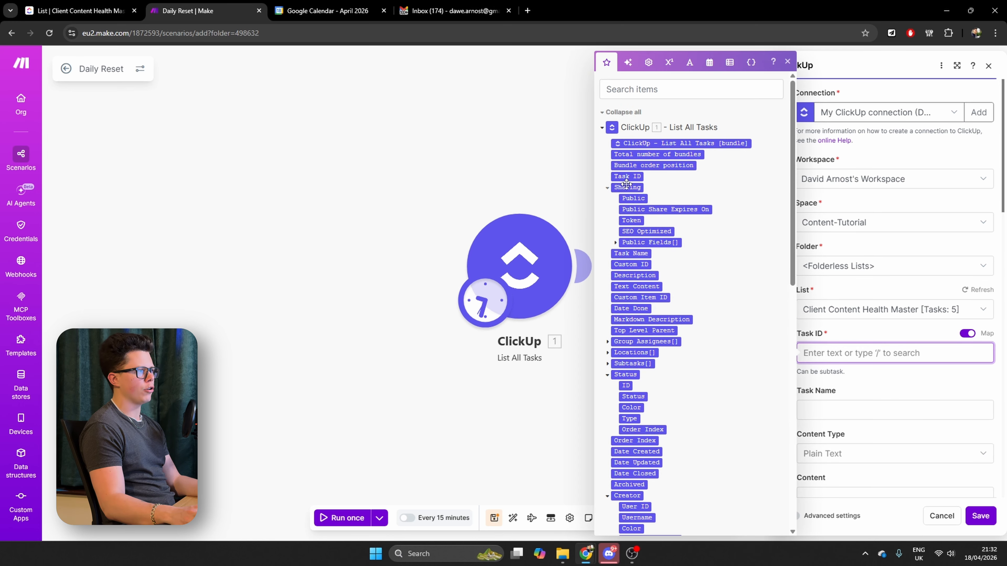
pyautogui.click(627, 176)
pyautogui.click(860, 387)
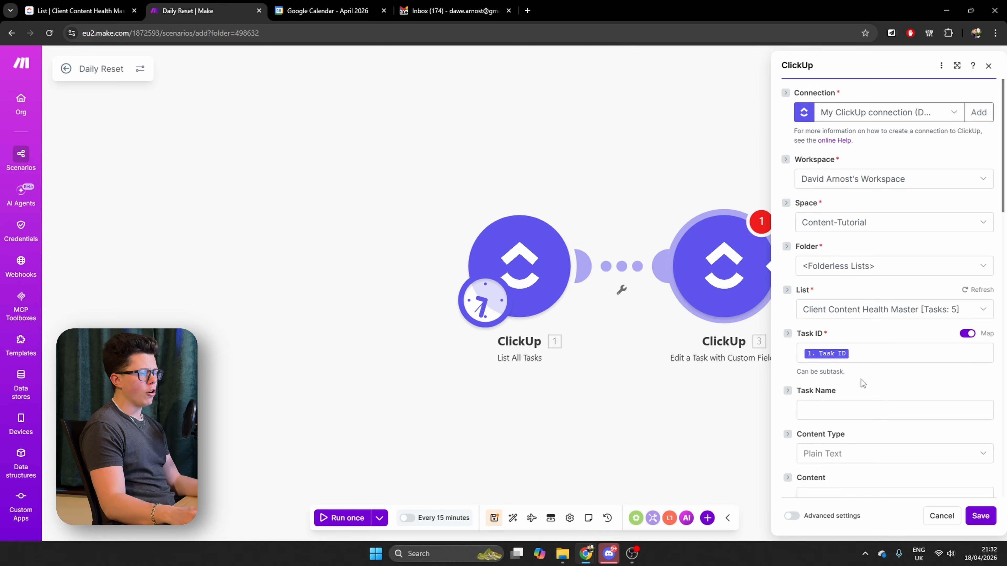
# Set the Alert Sent? custom field to No, and save the module and the scenario
pyautogui.scroll(-15, 861, 386)
pyautogui.scroll(-1, 864, 384)
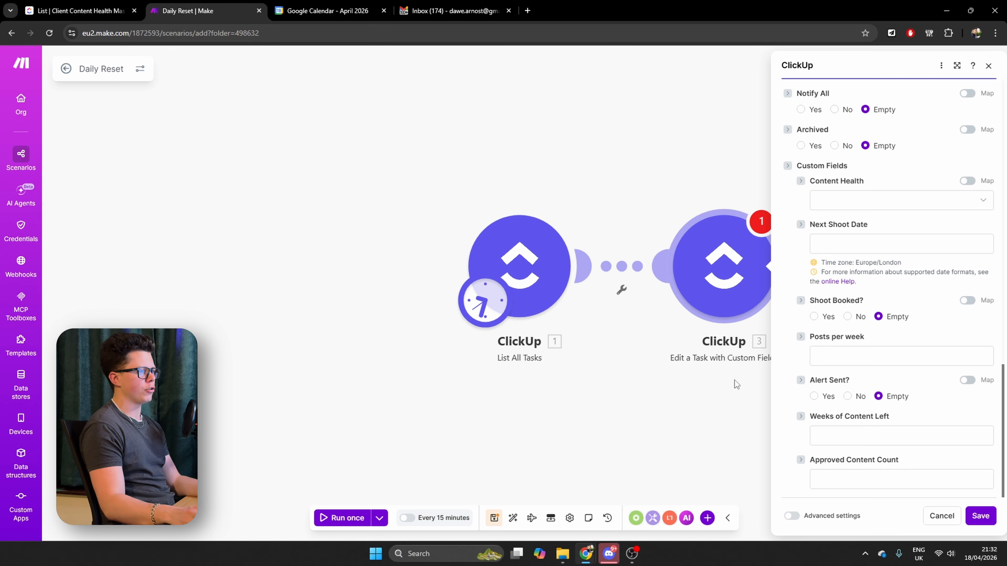
pyautogui.click(847, 397)
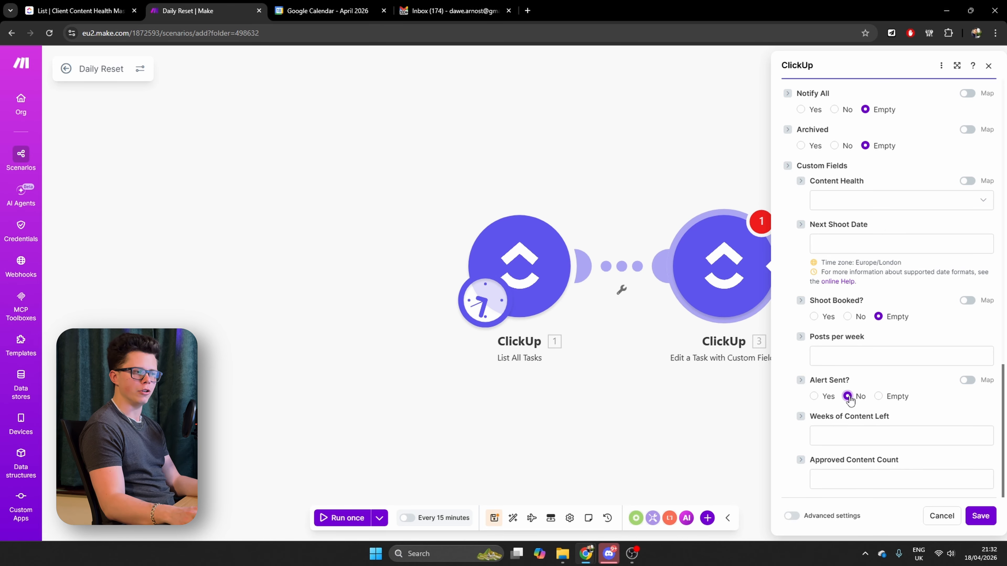
pyautogui.click(980, 516)
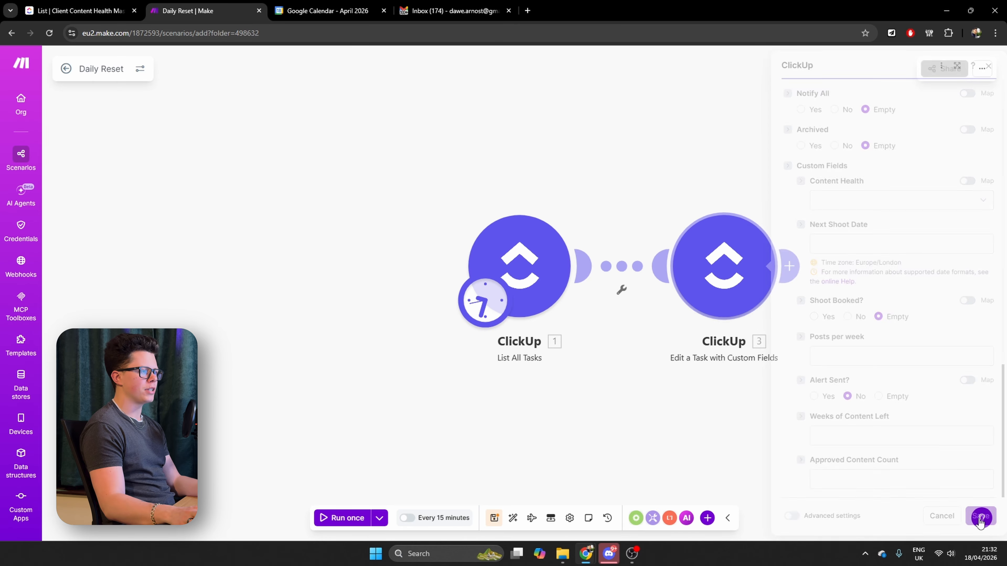
pyautogui.click(495, 523)
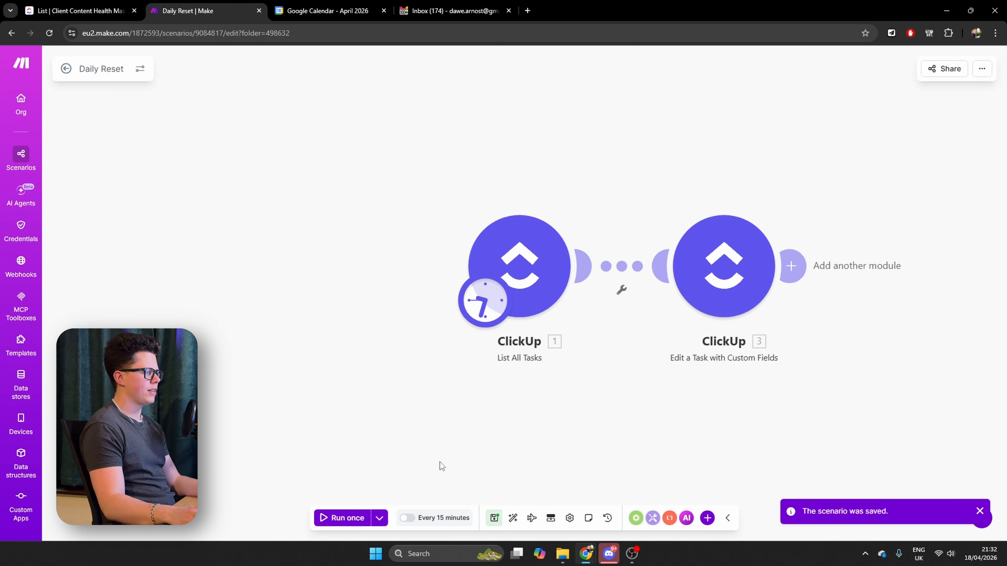
# Schedule the Daily Reset scenario to run daily at 00:00 and save the schedule
pyautogui.click(446, 518)
pyautogui.click(570, 238)
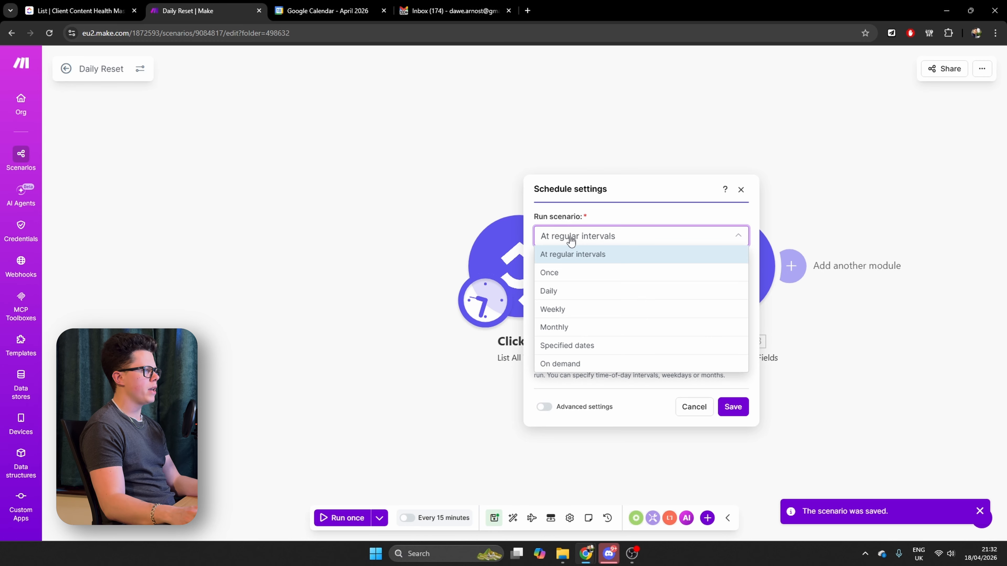
pyautogui.click(564, 292)
pyautogui.click(587, 315)
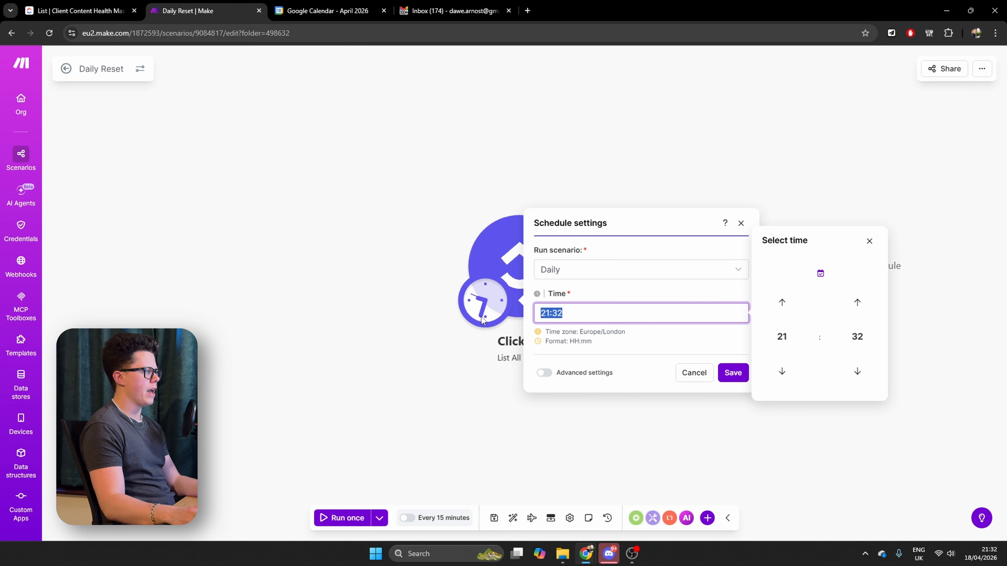
pyautogui.write('00:00')
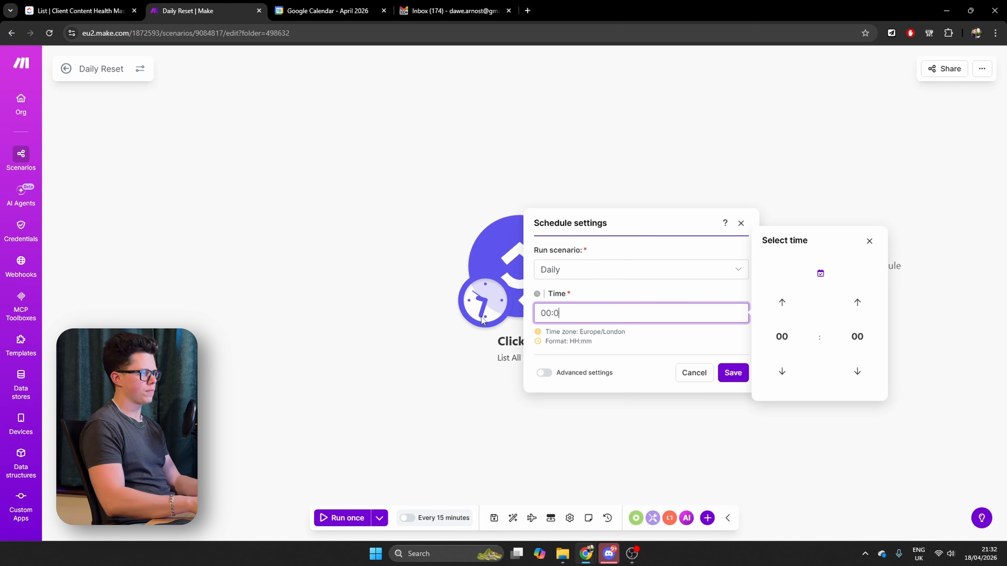
pyautogui.click(739, 371)
pyautogui.click(535, 429)
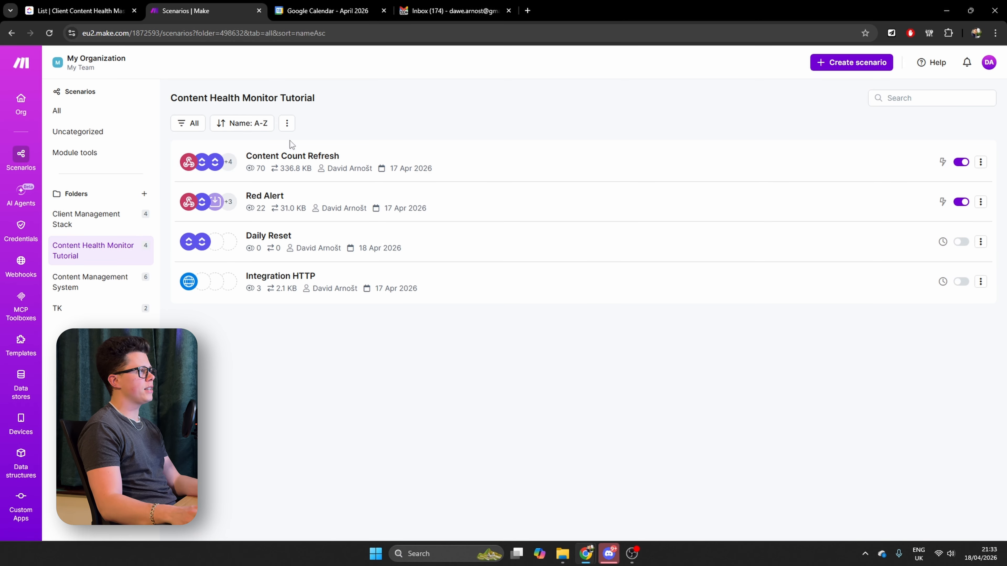
# Create a scenario named "Calendar Shoot Sync" in the Content Health Monitor Tutorial folder, starting with a Google Calendar Search Events module
pyautogui.click(850, 62)
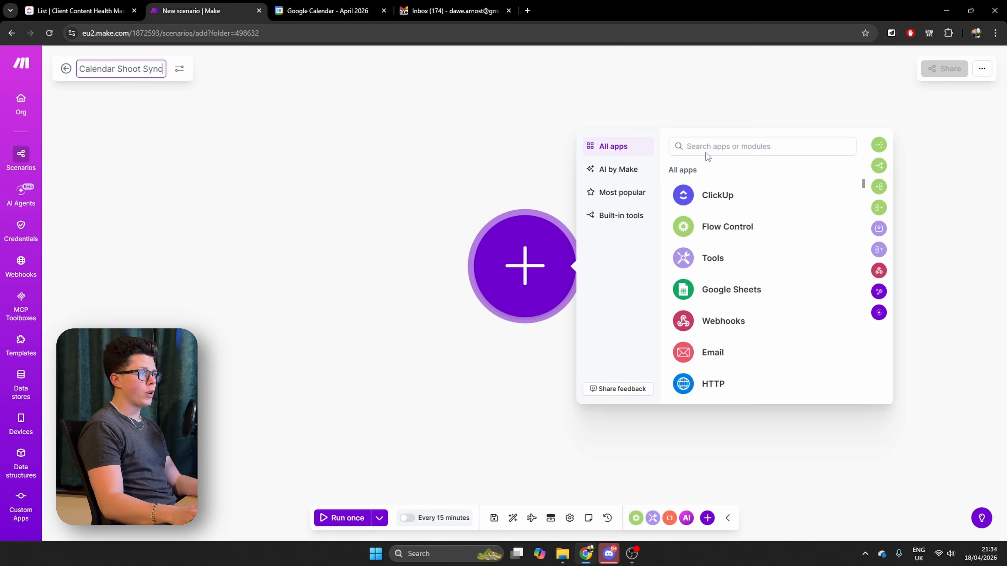
pyautogui.click(727, 145)
pyautogui.write('googl')
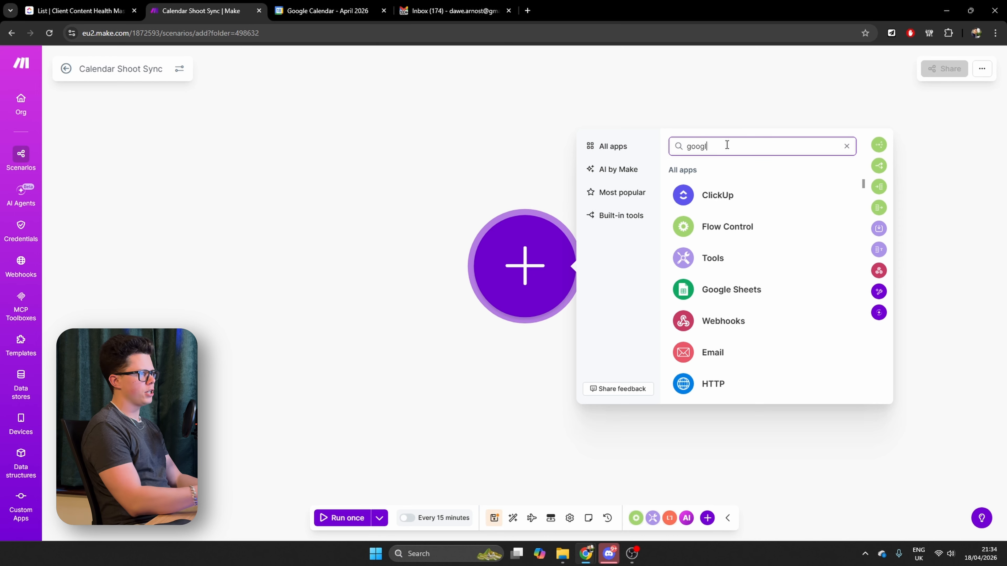
pyautogui.write('e c')
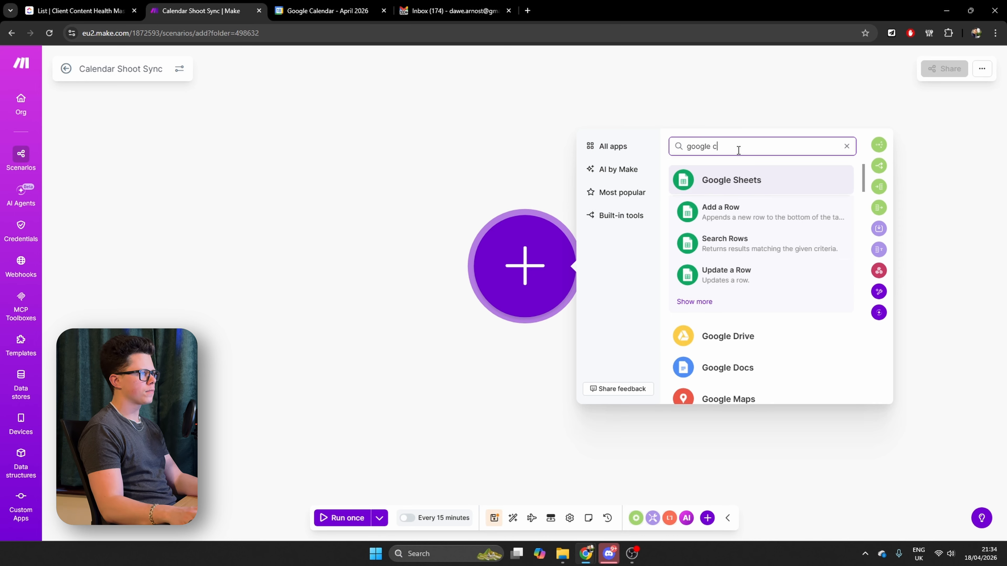
pyautogui.write('a')
pyautogui.click(755, 368)
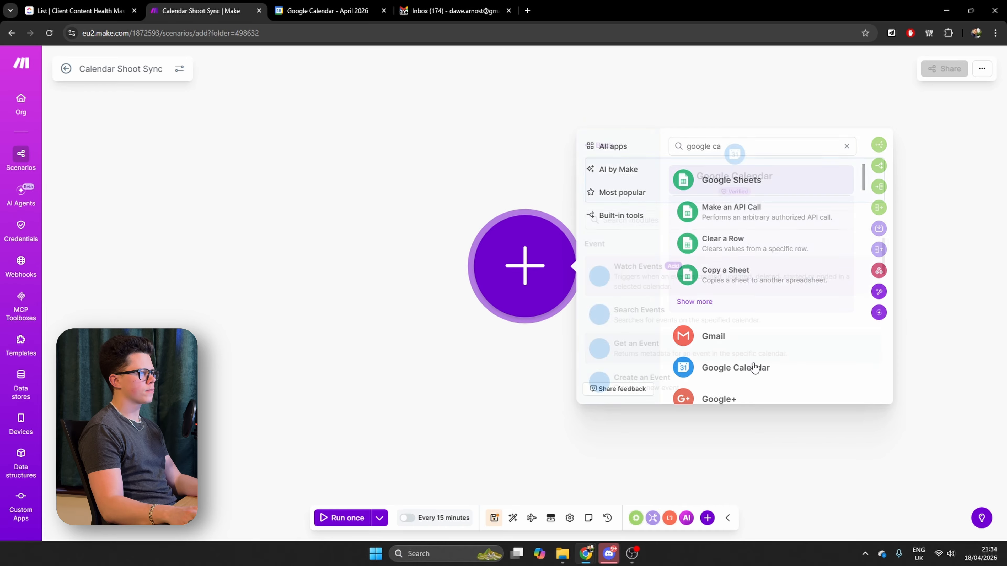
pyautogui.click(650, 319)
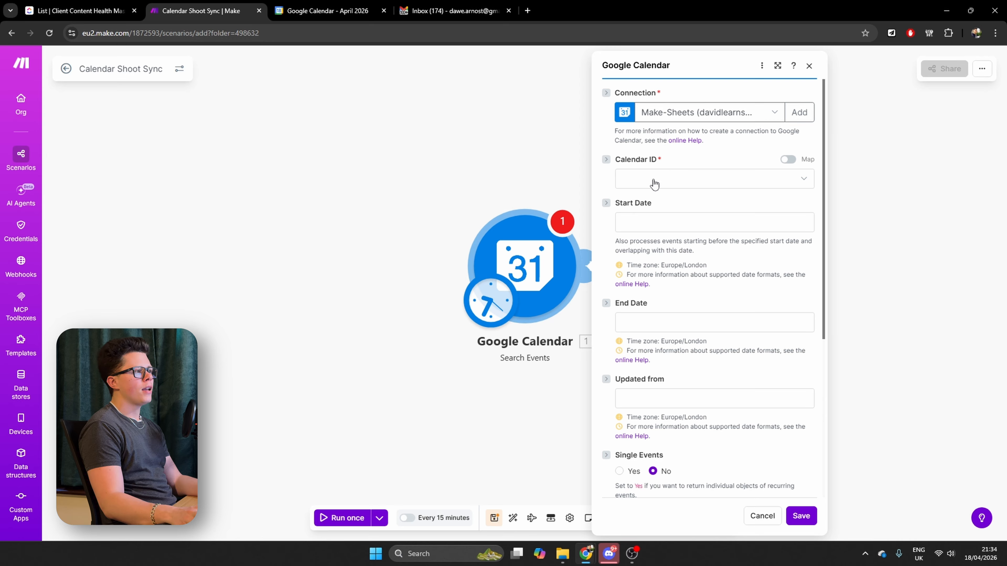
# Set the event search to the Shoots calendar with the now variable as its Start Date
pyautogui.click(655, 183)
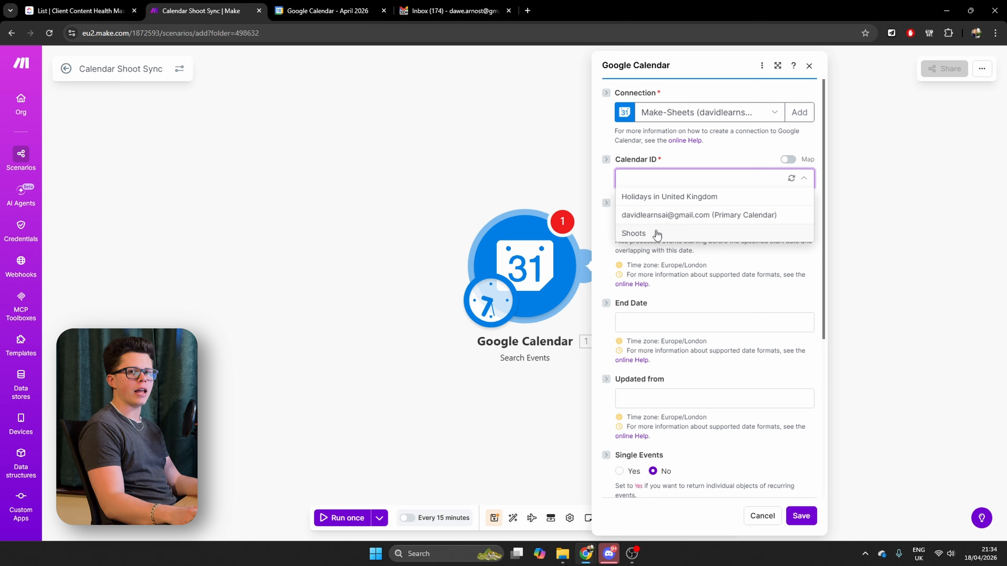
pyautogui.click(656, 234)
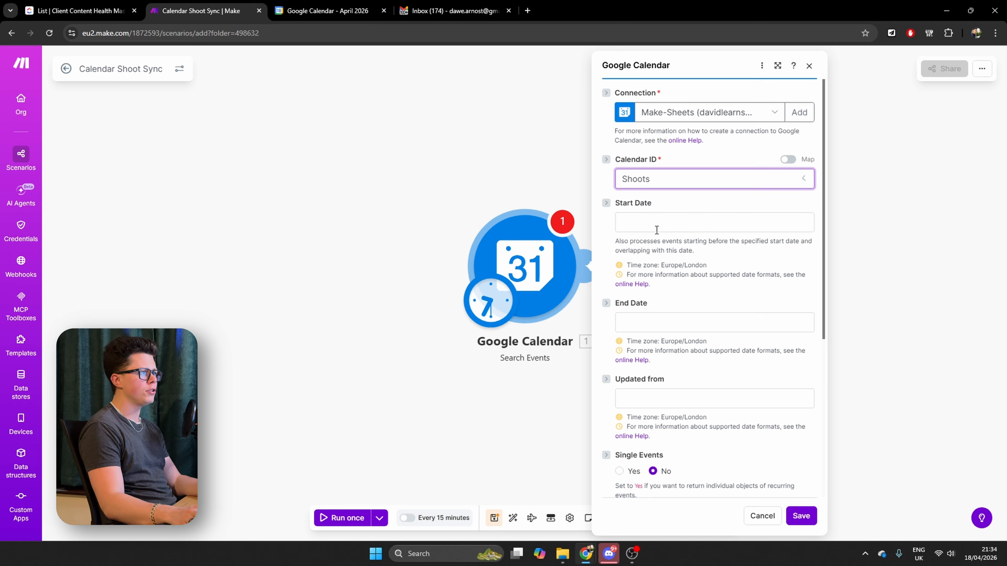
pyautogui.click(678, 223)
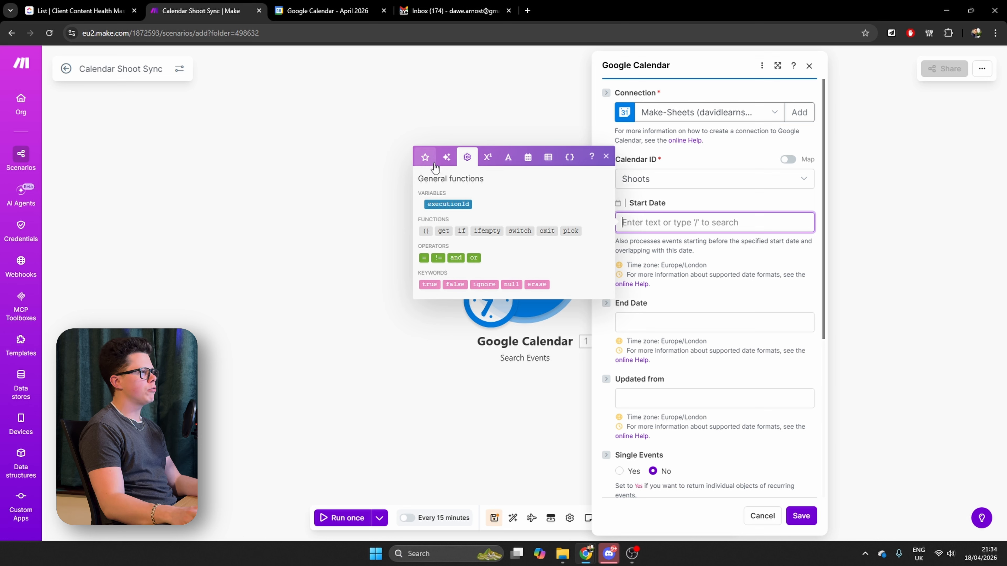
pyautogui.click(528, 158)
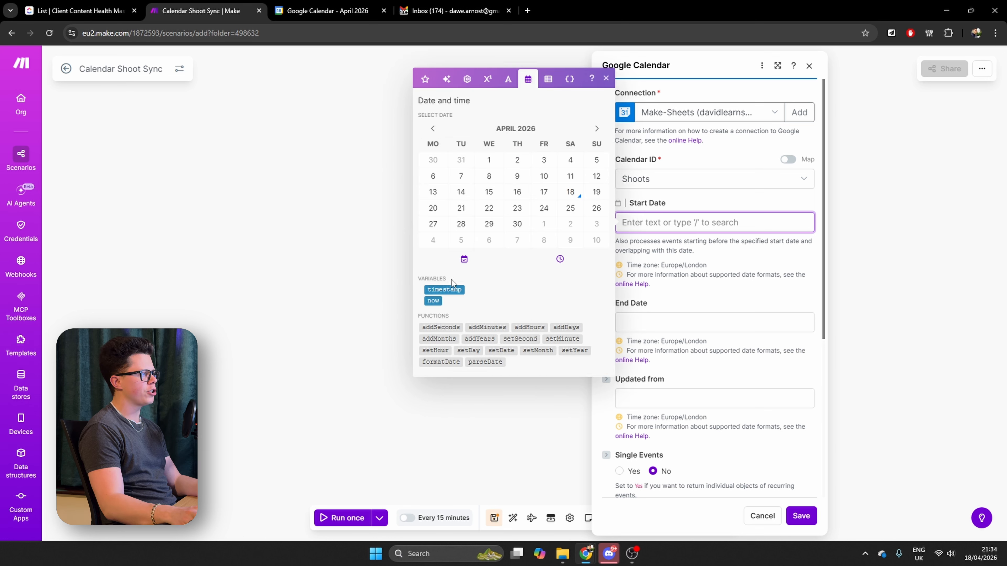
pyautogui.click(433, 302)
# Set the event search's End Date to 30 days after now using addDays(now; 30)
pyautogui.click(687, 316)
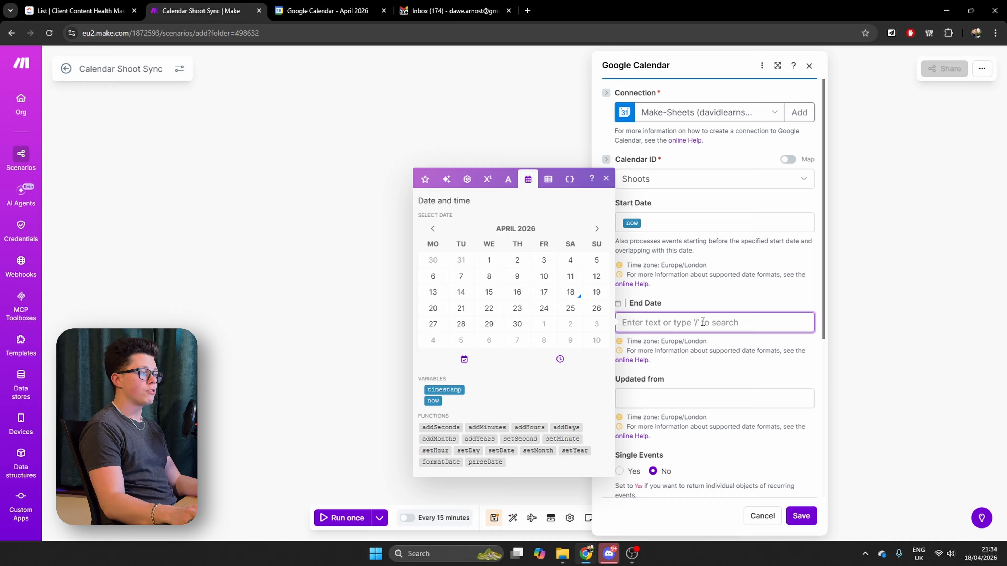
pyautogui.click(566, 427)
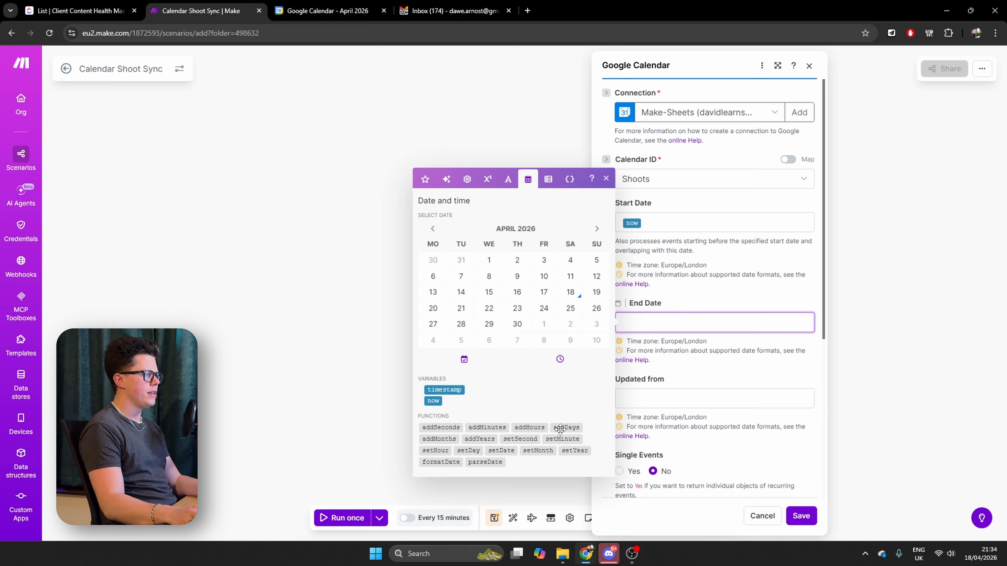
pyautogui.click(660, 323)
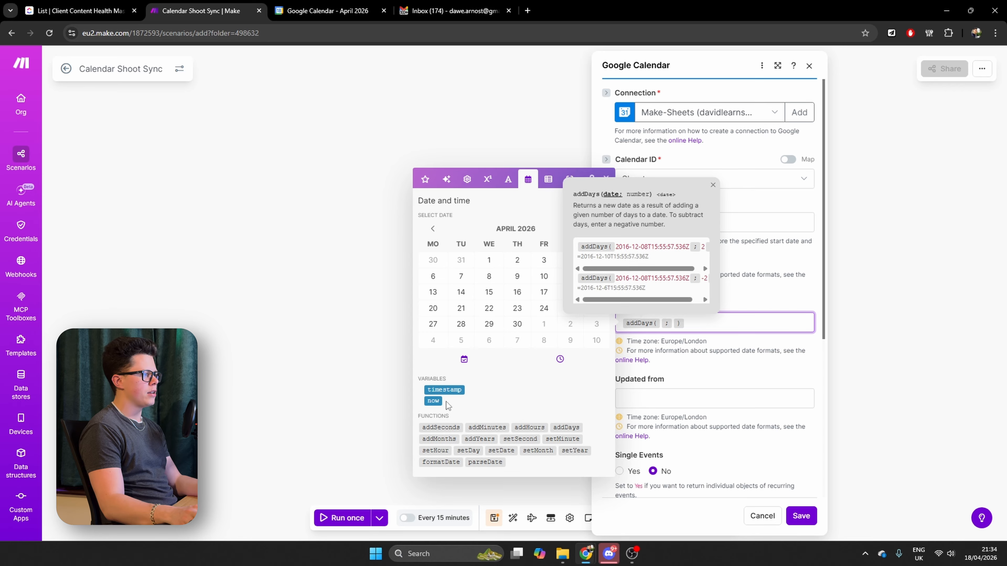
pyautogui.click(433, 400)
pyautogui.click(692, 323)
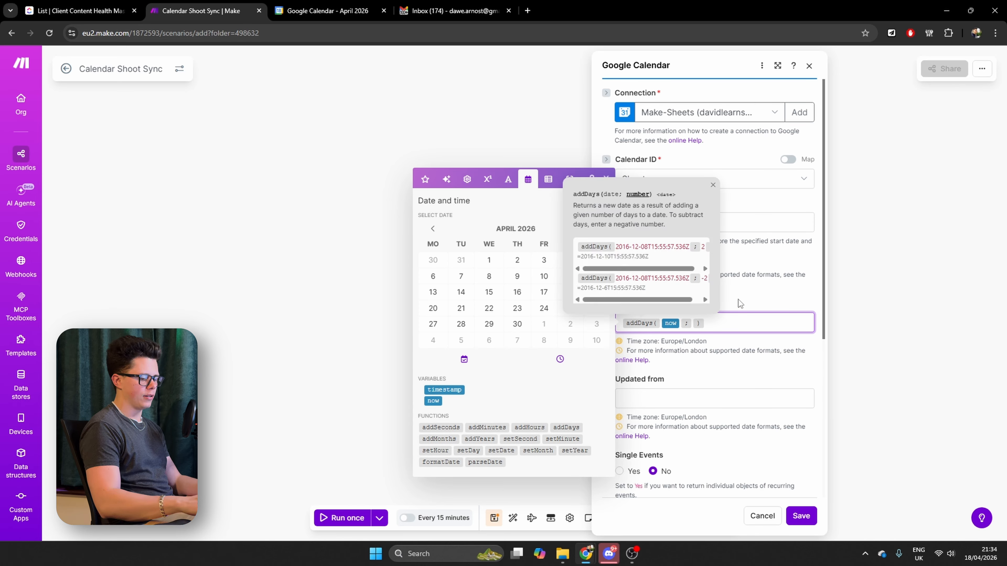
pyautogui.write('30')
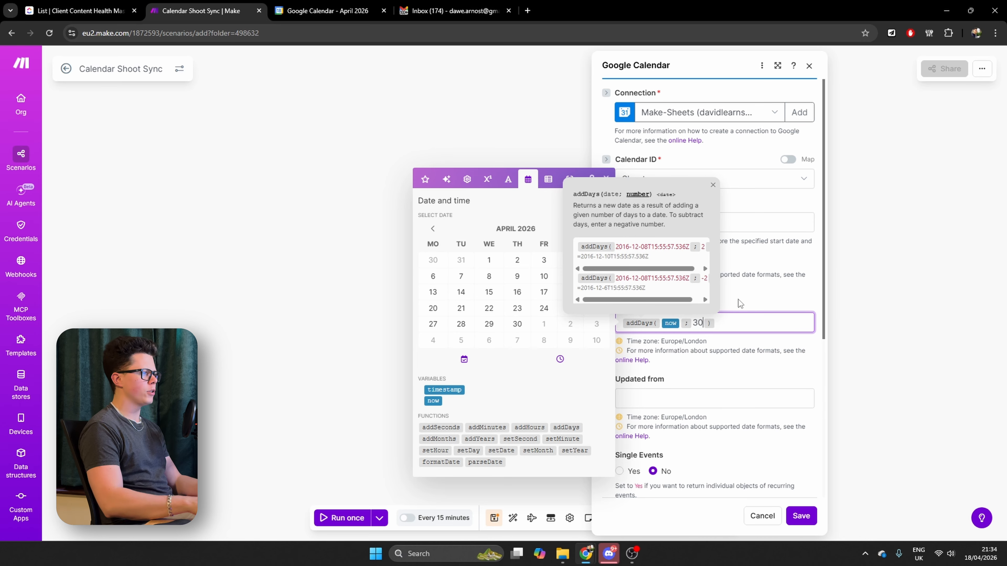
pyautogui.click(744, 353)
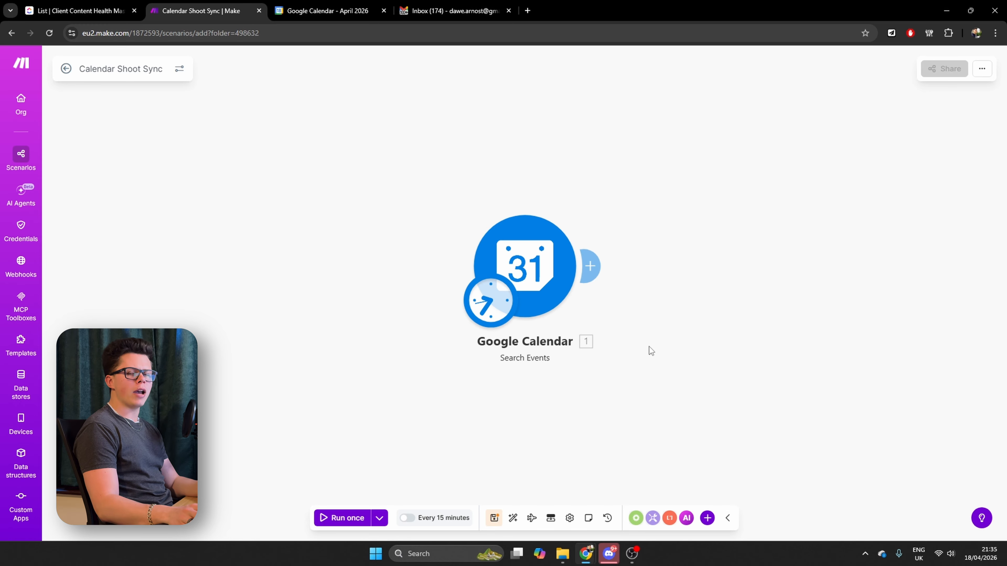
# Add a Flow Control Iterator module after the Google Calendar Search Events module
pyautogui.click(592, 270)
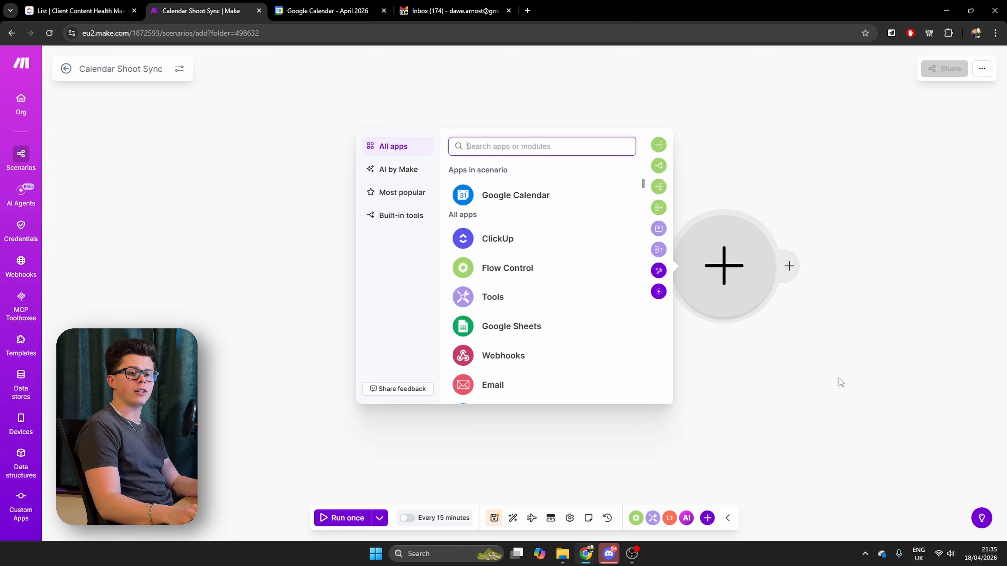
pyautogui.click(835, 363)
pyautogui.click(587, 272)
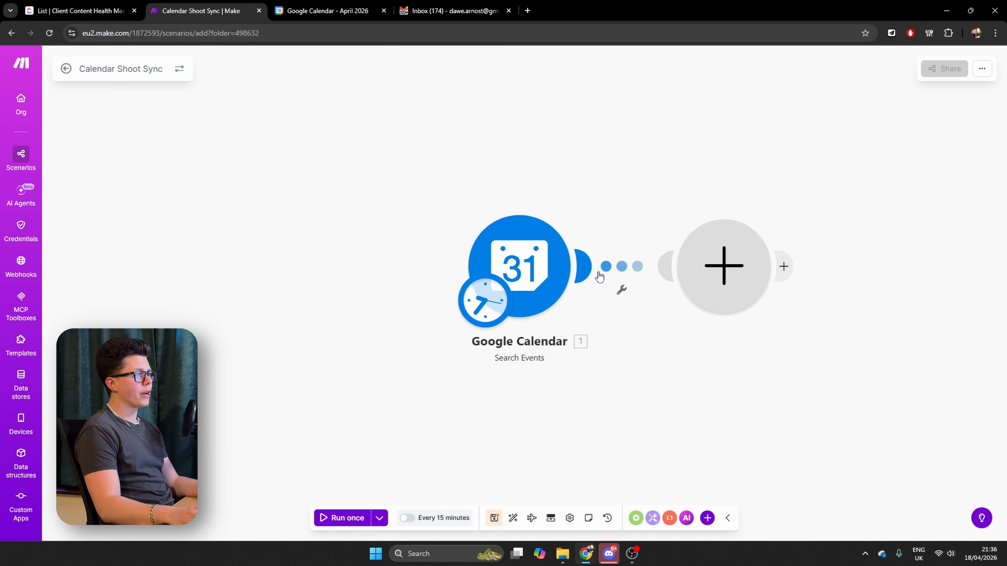
pyautogui.write('itera')
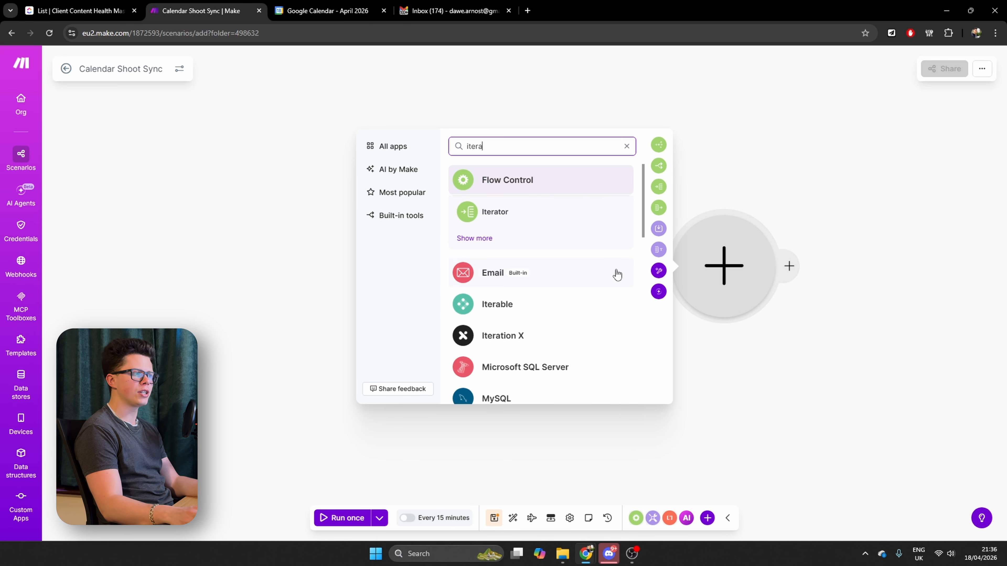
pyautogui.click(510, 217)
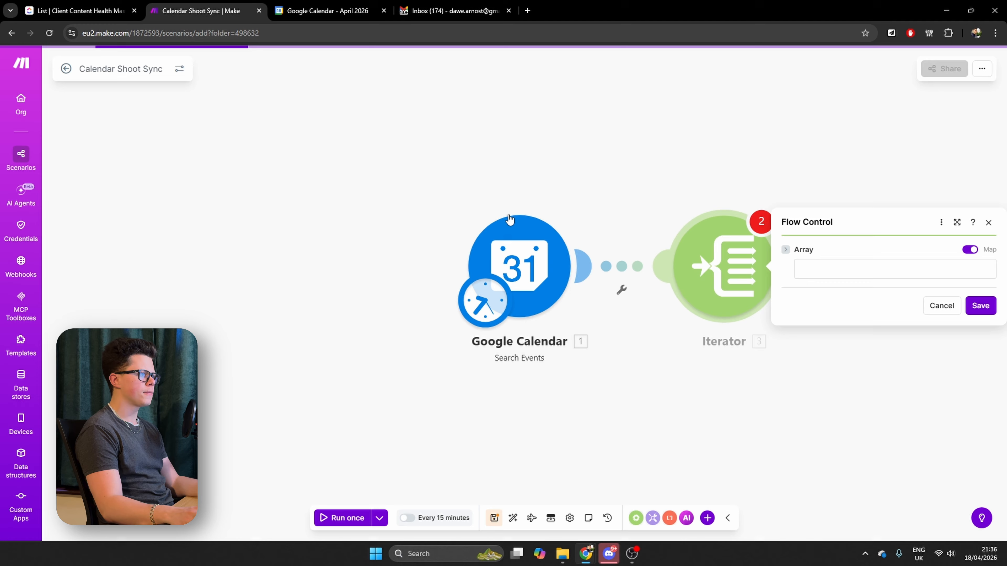
# Map the Google Calendar Search Events bundle as the Iterator's Array and save the module
pyautogui.click(848, 264)
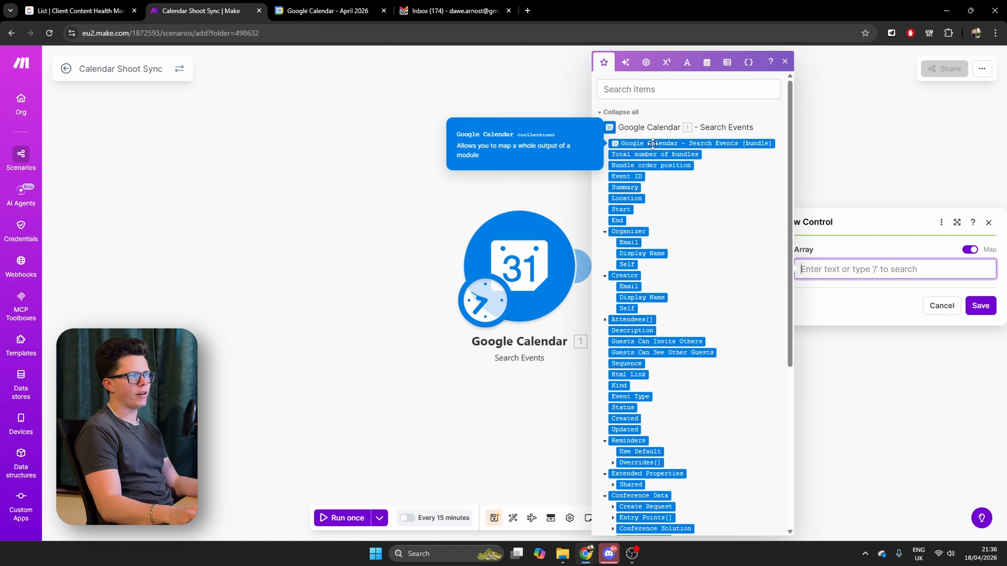
pyautogui.click(757, 146)
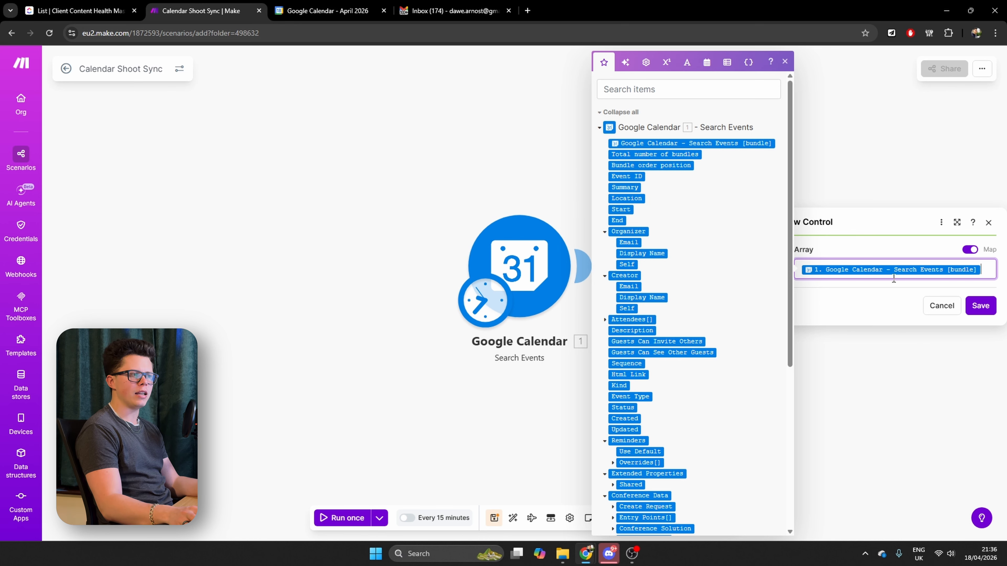
pyautogui.click(980, 306)
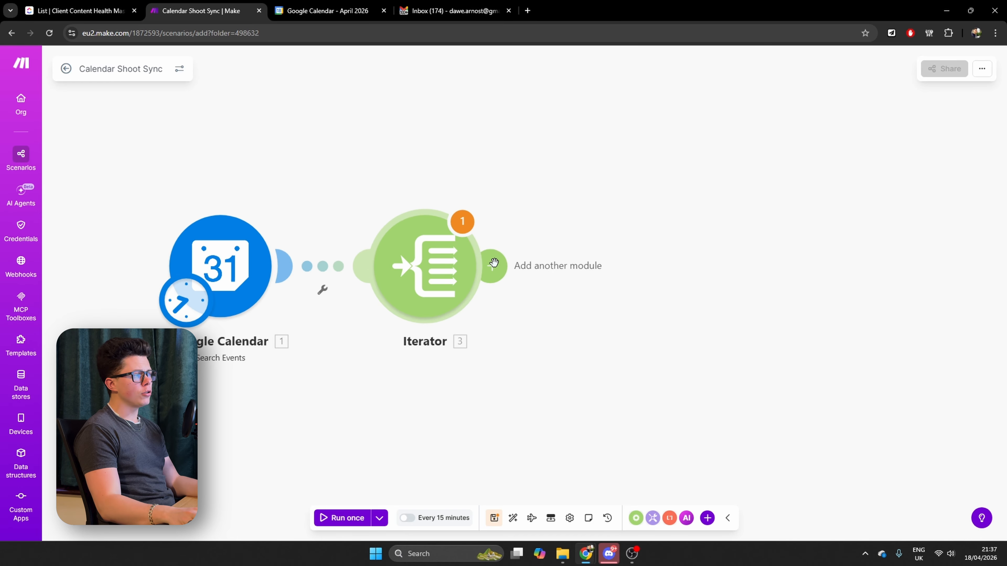
# Add a Text parser Match pattern module after the Iterator with the pattern ^(.+?)\s*-\s*Content Shoot$
pyautogui.click(493, 263)
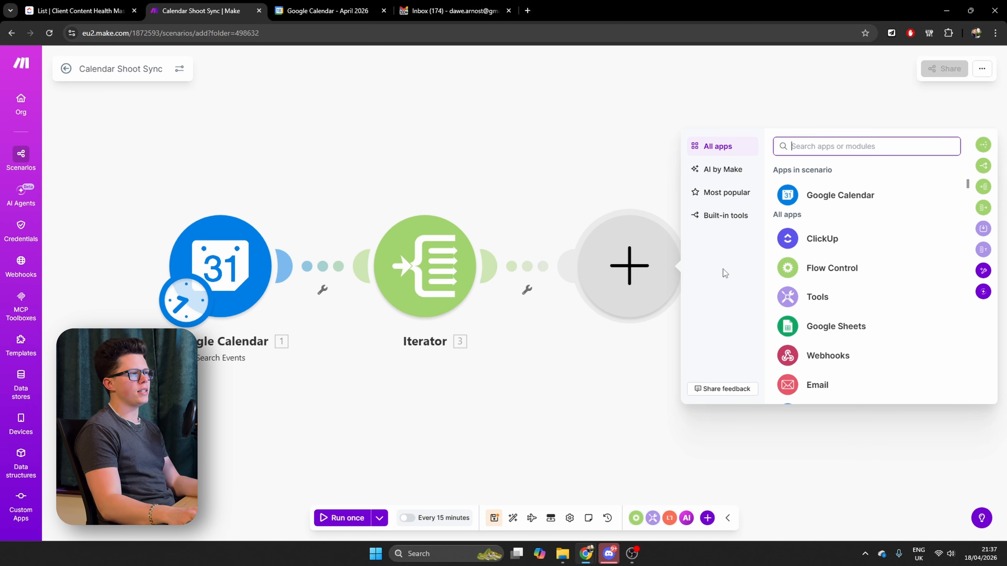
pyautogui.write('tex')
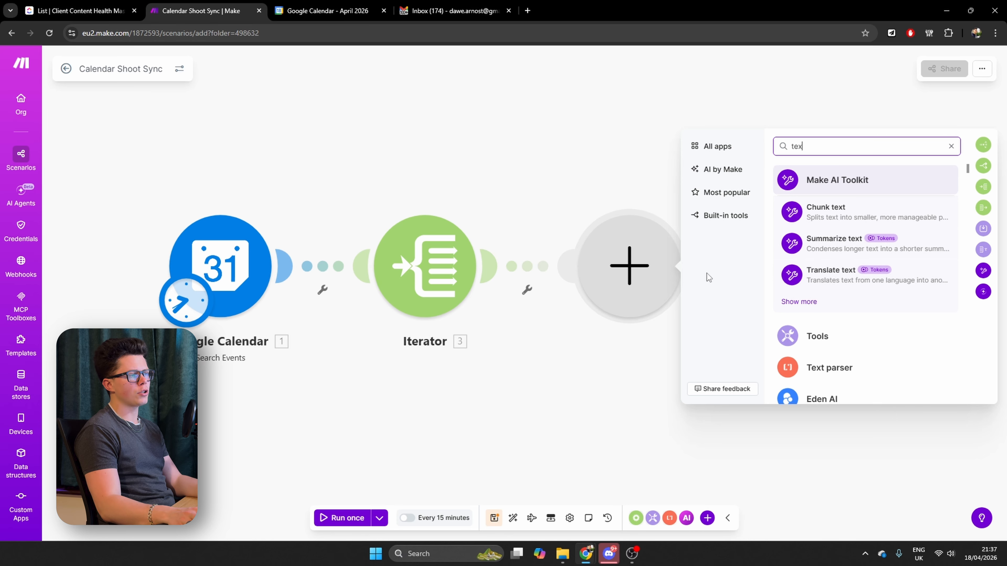
pyautogui.click(811, 368)
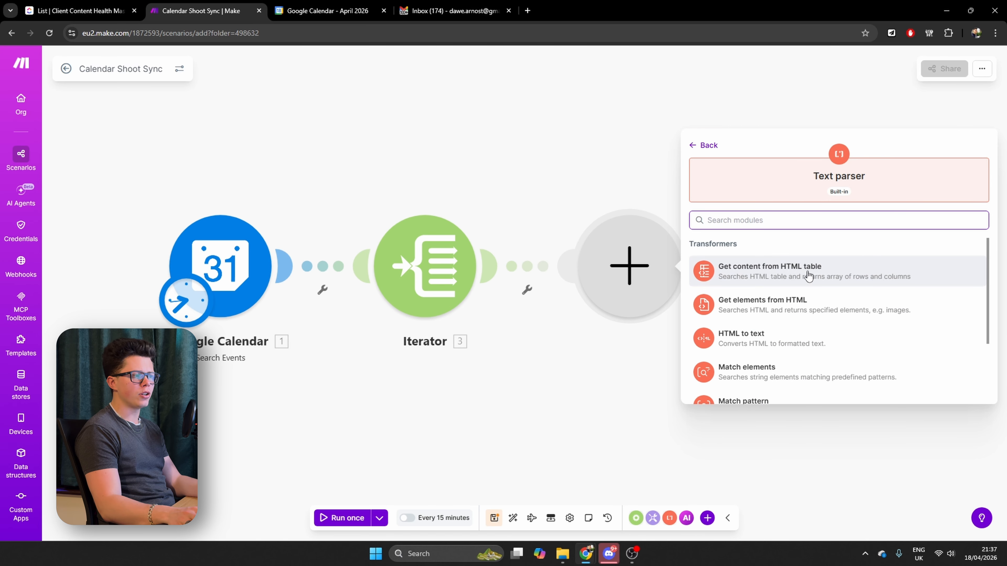
pyautogui.scroll(-1, 792, 289)
pyautogui.scroll(-2, 793, 292)
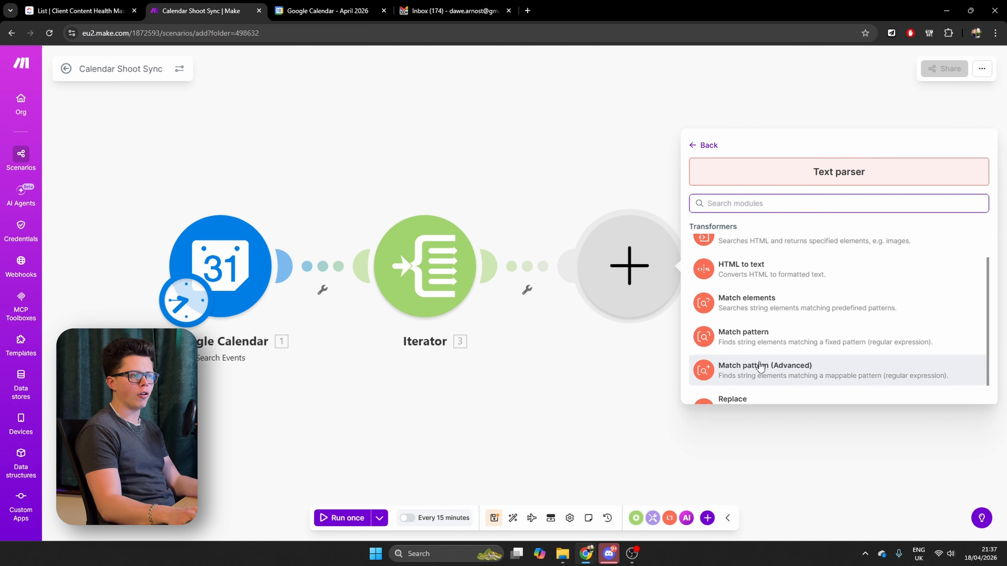
pyautogui.click(763, 341)
pyautogui.write('^(.+?)\\s*-\\s*Content Shoot$')
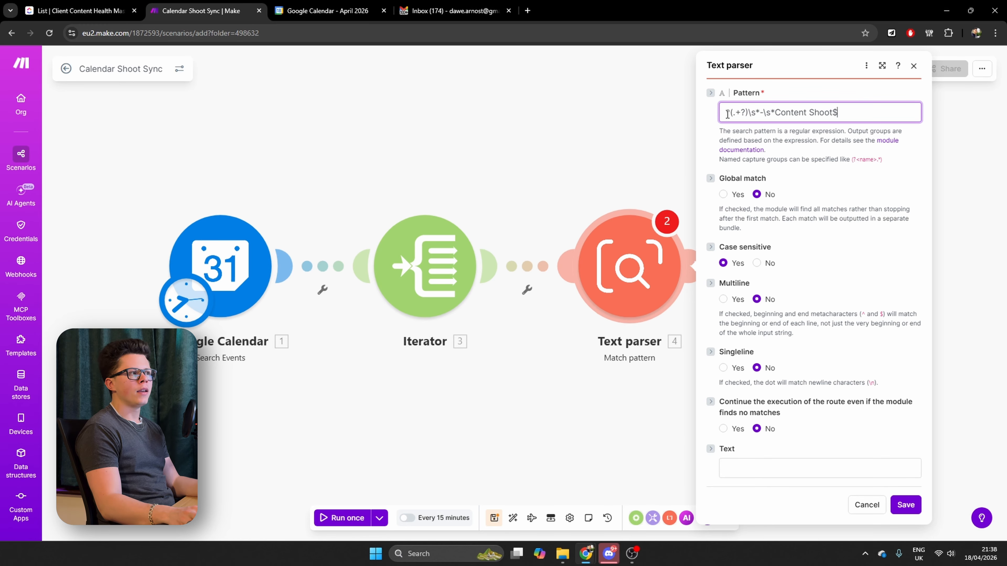
pyautogui.moveTo(726, 113); pyautogui.dragTo(752, 113)
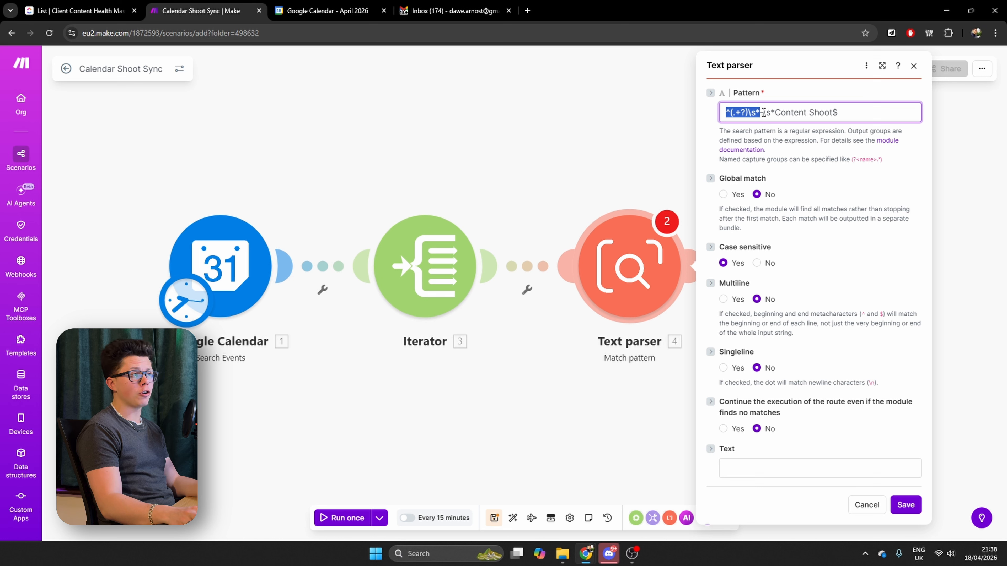
pyautogui.click(776, 113)
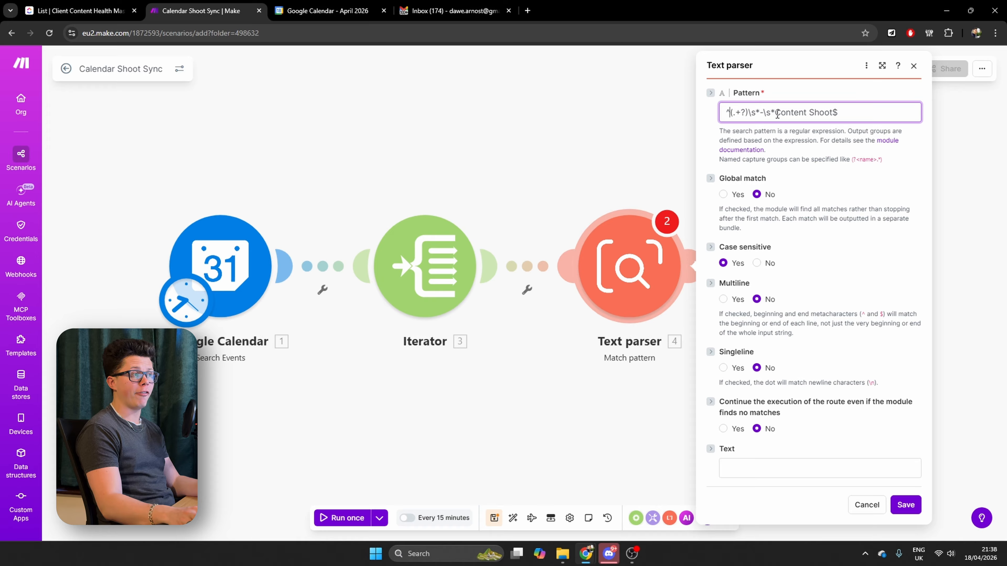
pyautogui.moveTo(777, 114); pyautogui.dragTo(830, 115)
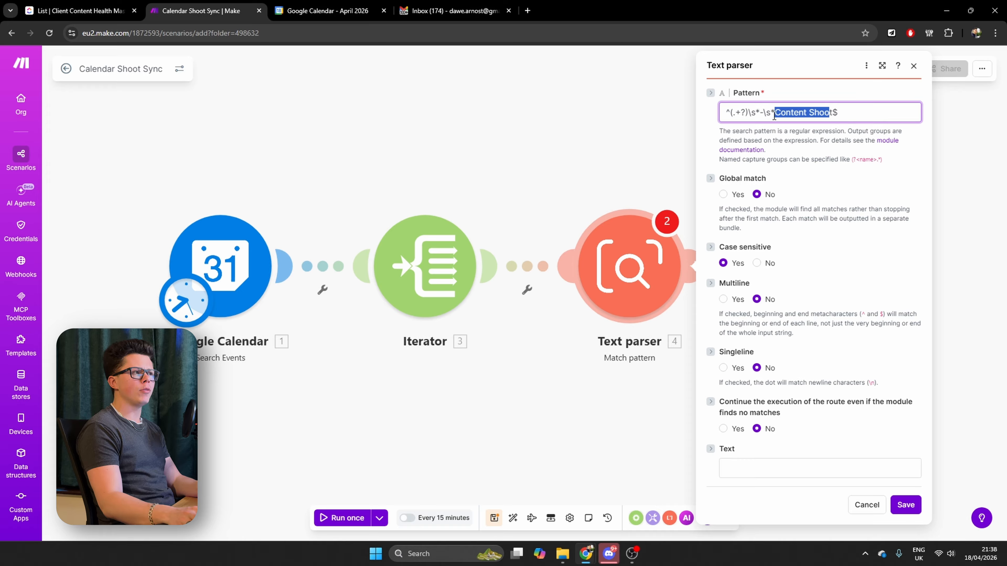
pyautogui.click(767, 114)
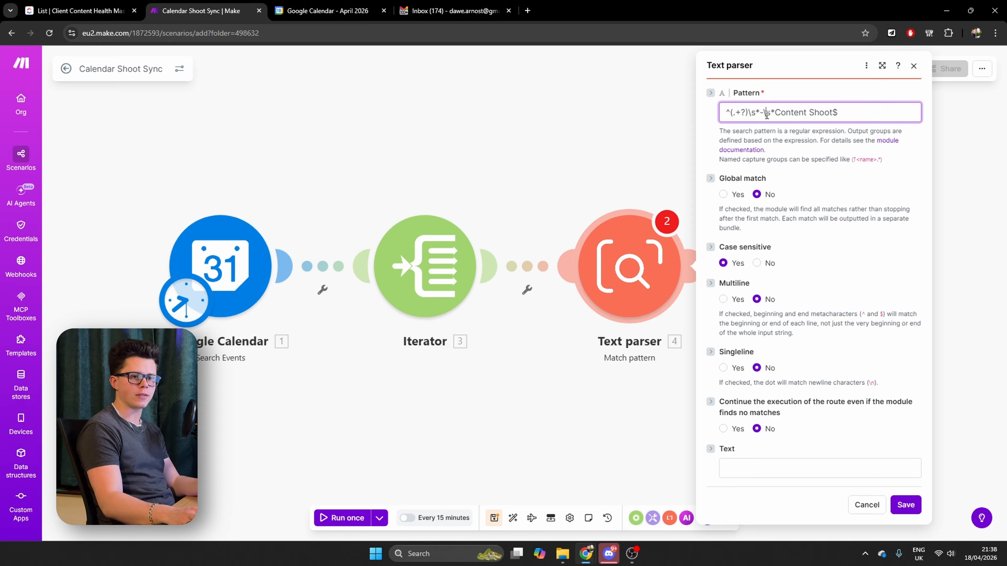
# Map the Google Calendar event Summary as the Match pattern module's Text and save the module
pyautogui.click(800, 473)
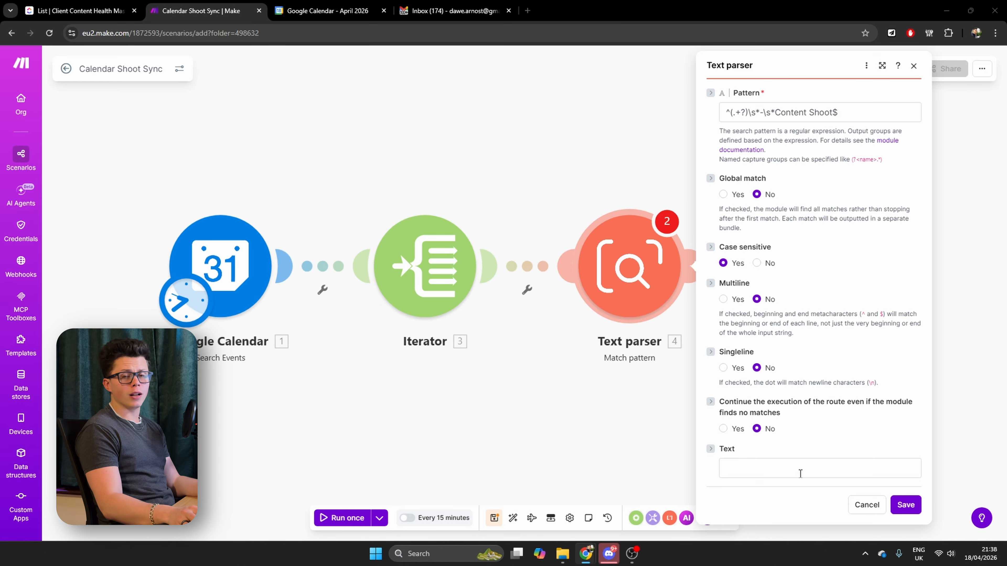
pyautogui.click(767, 464)
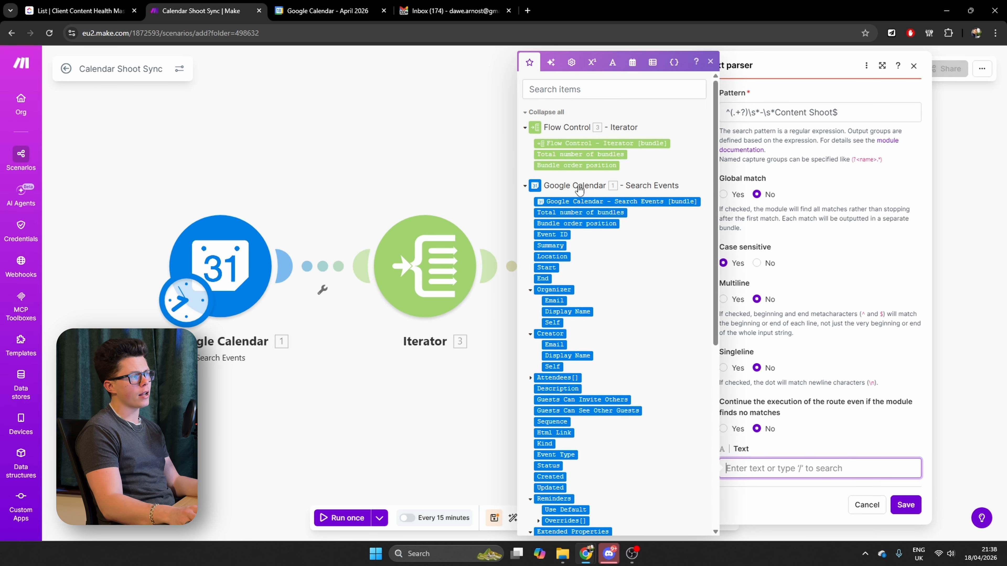
pyautogui.click(548, 246)
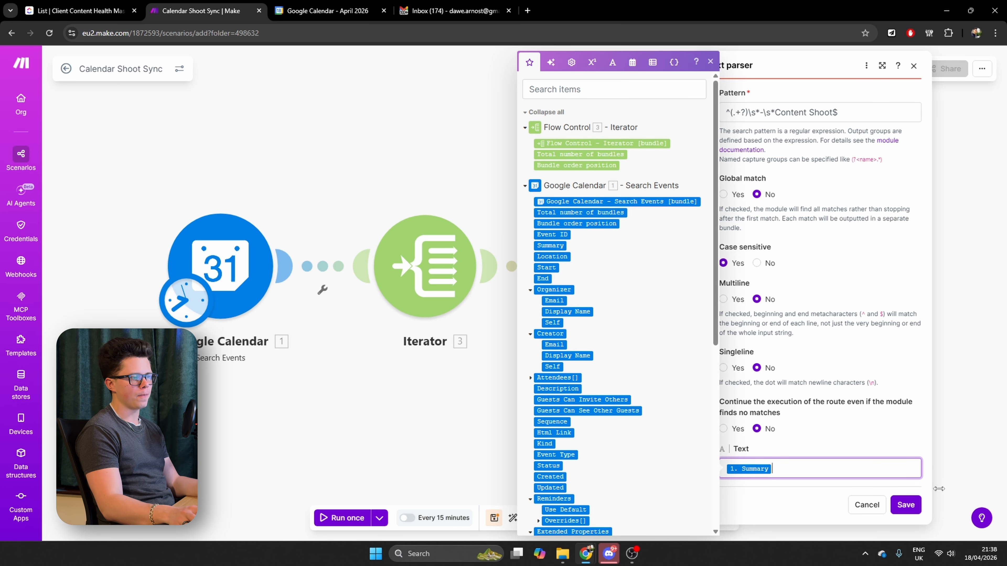
pyautogui.click(906, 505)
# Add a Text parser Replace module after Match pattern, with the $1 match output as its Text
pyautogui.click(717, 274)
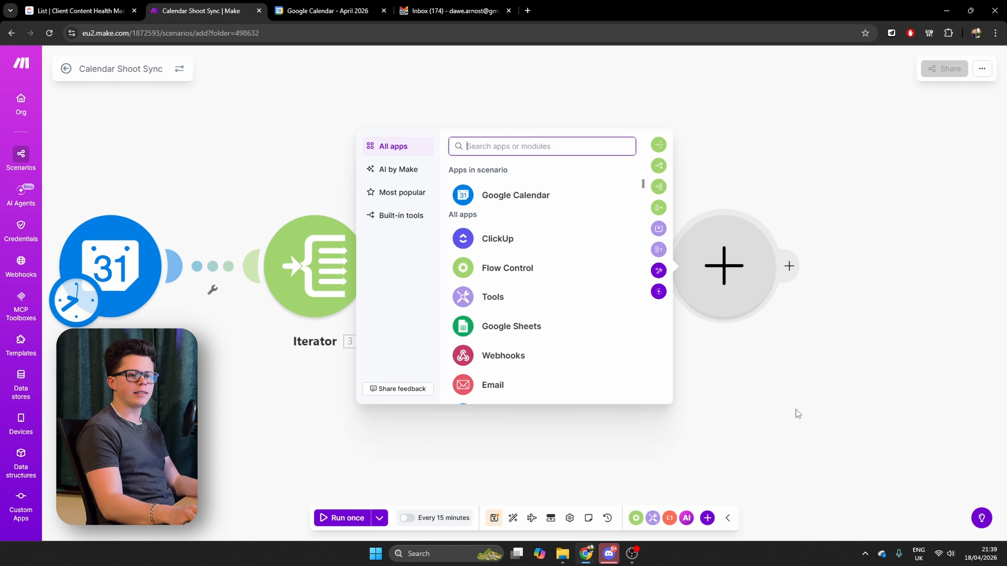
pyautogui.write('repla')
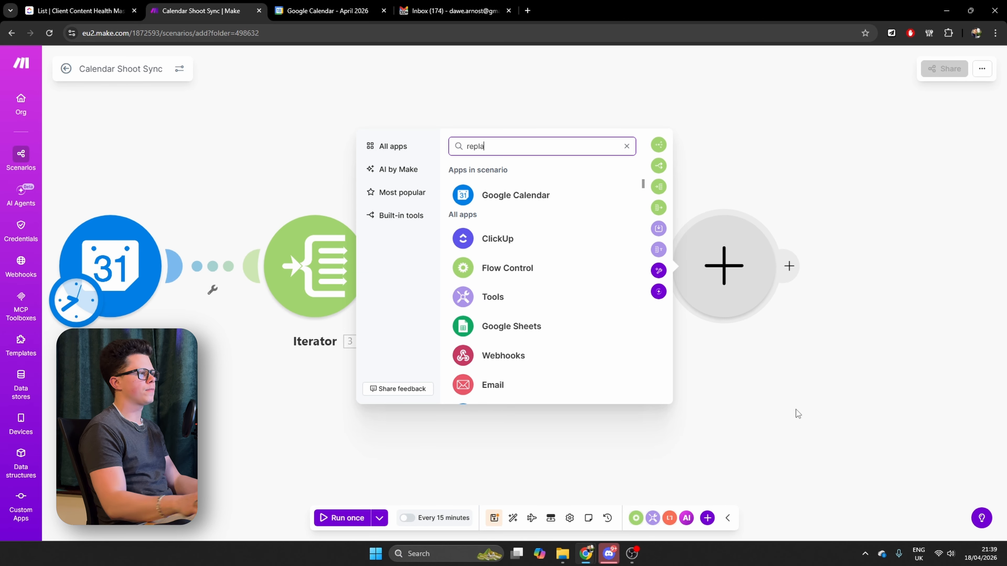
pyautogui.click(492, 203)
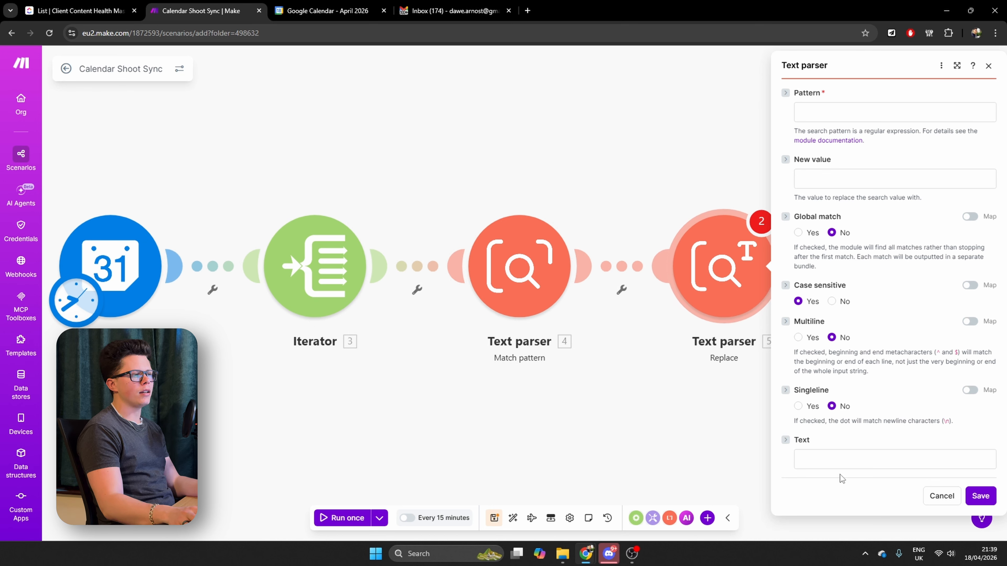
pyautogui.click(828, 460)
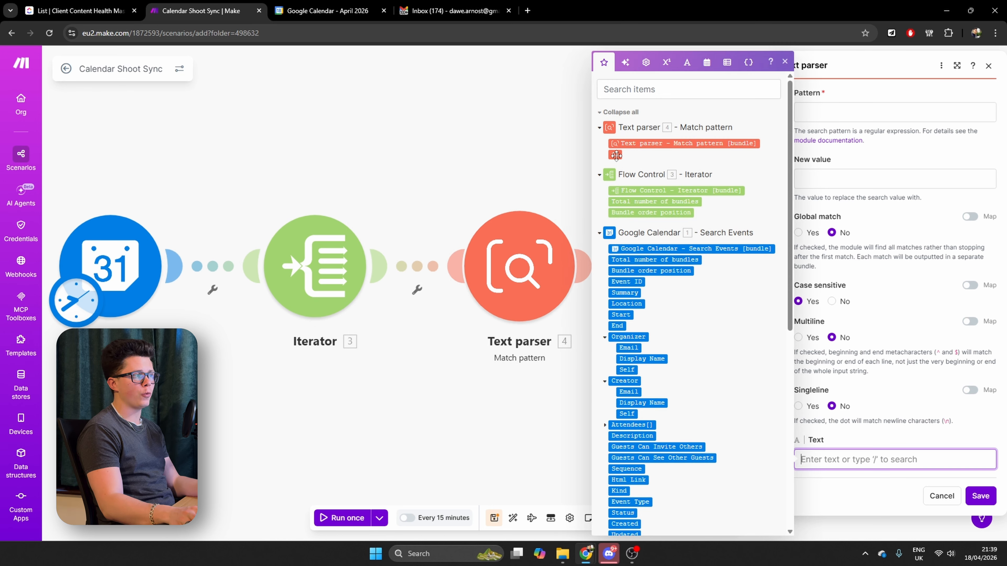
pyautogui.moveTo(615, 155)
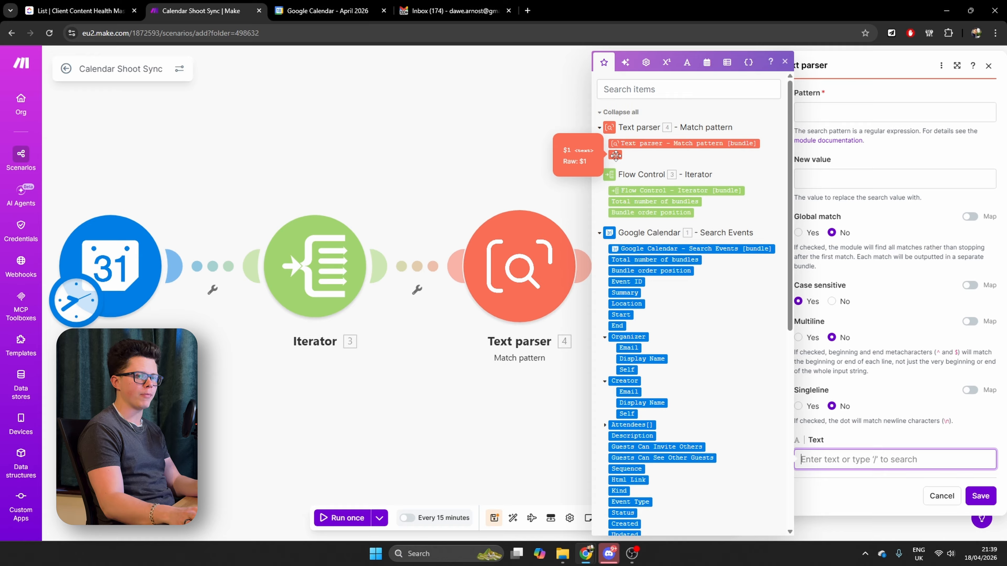
pyautogui.click(616, 155)
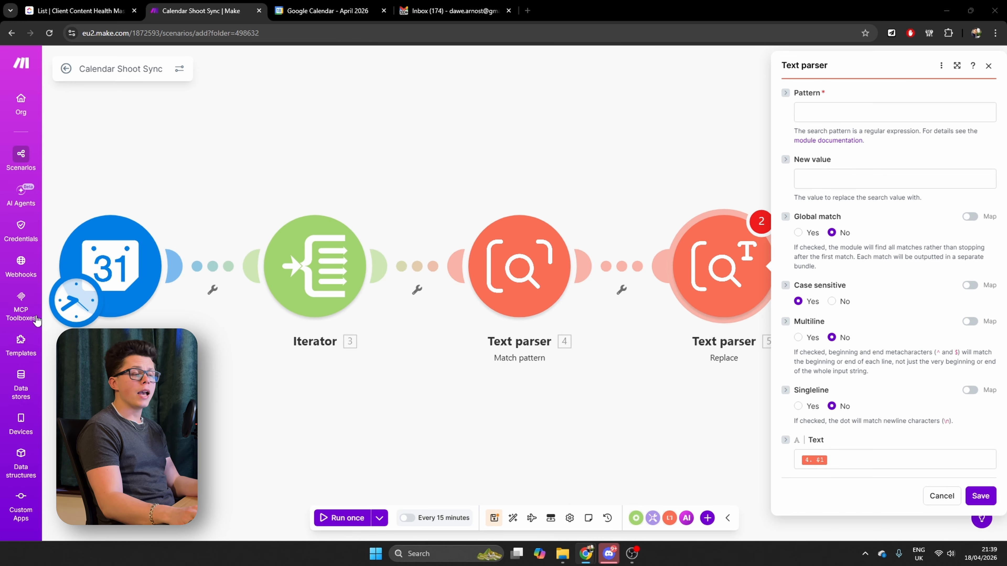
# Set the Replace module's pattern to ^\s+|\s+$, leave the new value empty, and save the module
pyautogui.click(821, 109)
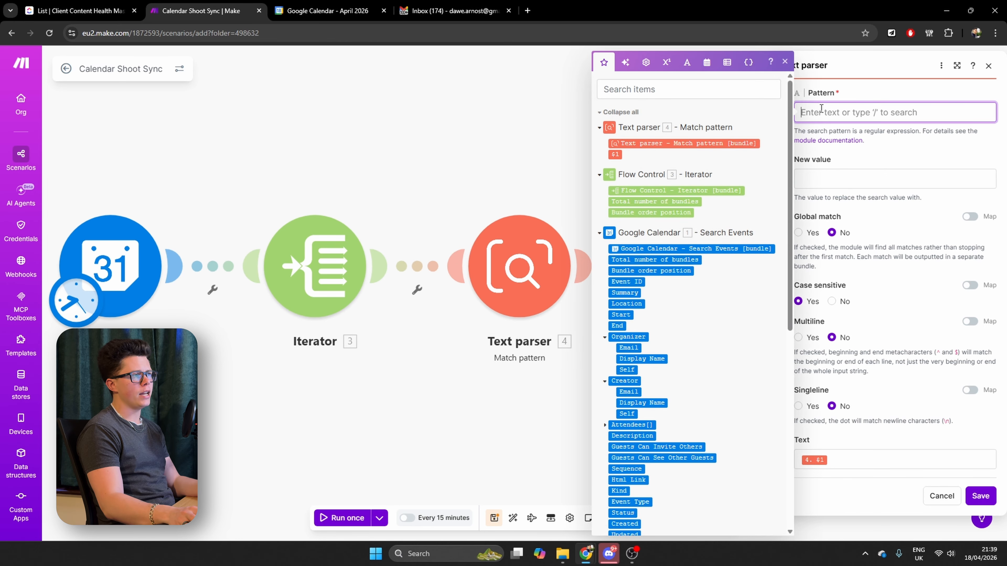
pyautogui.write('^\\s+|\\s+$')
pyautogui.click(891, 140)
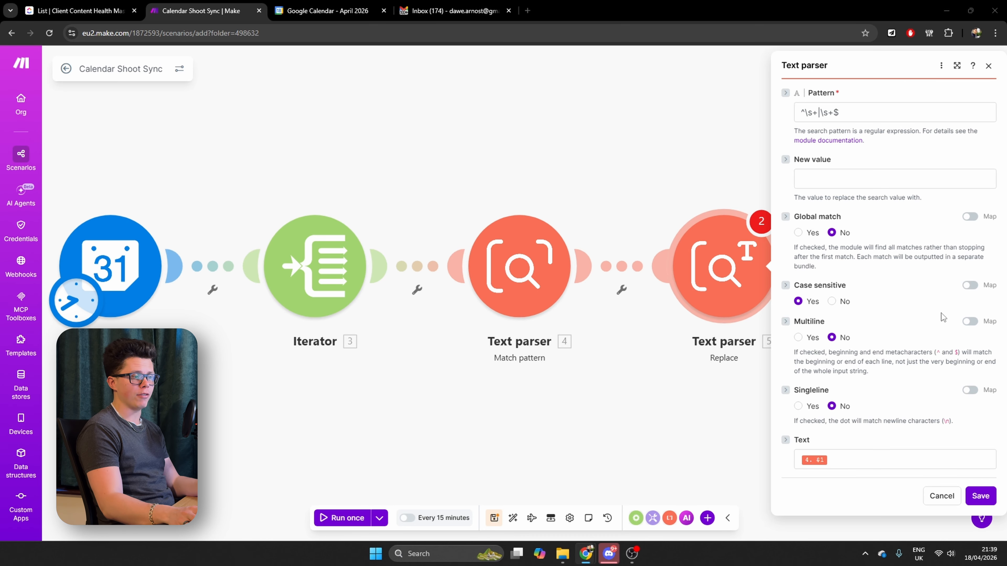
pyautogui.click(986, 501)
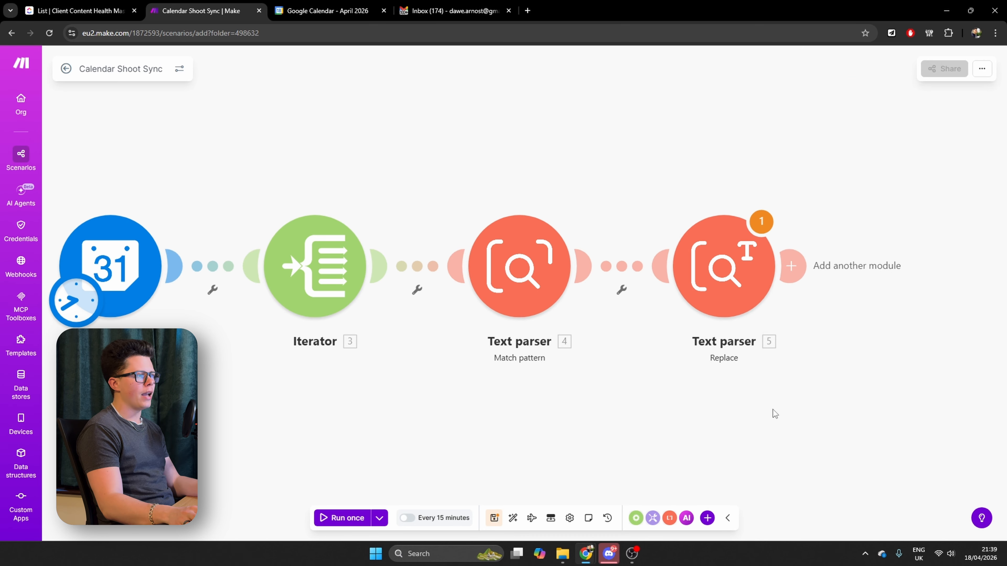
# Rename the Replace module to Remove spaces and the Match pattern module to Get Client Name
pyautogui.rightClick(717, 292)
pyautogui.click(753, 347)
pyautogui.write('R')
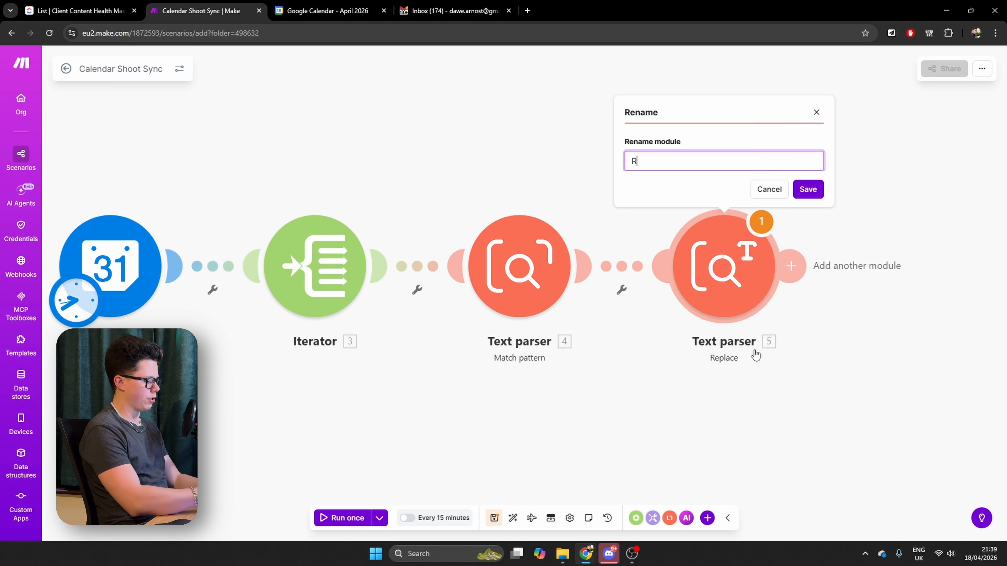
pyautogui.write('emove sp')
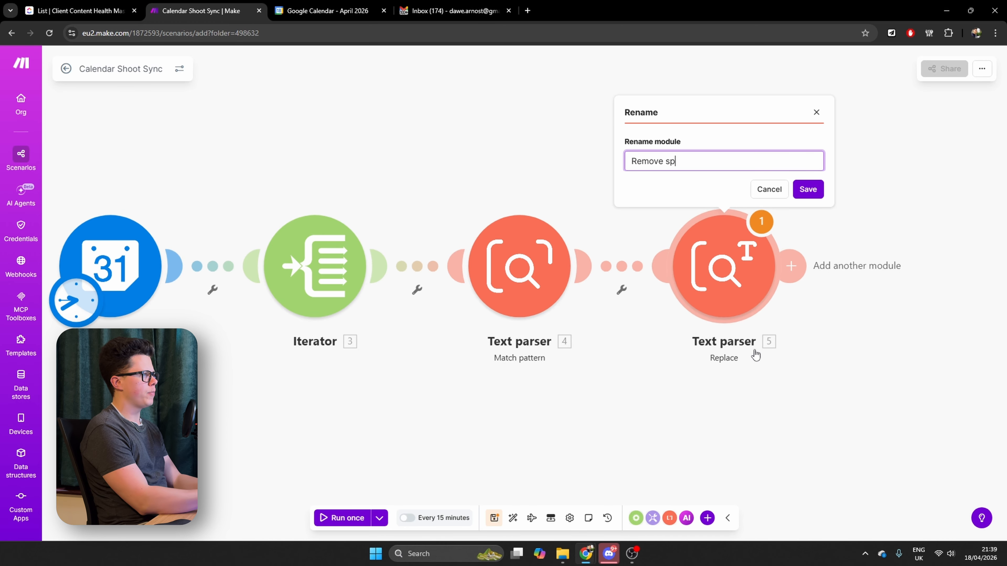
pyautogui.write('aces')
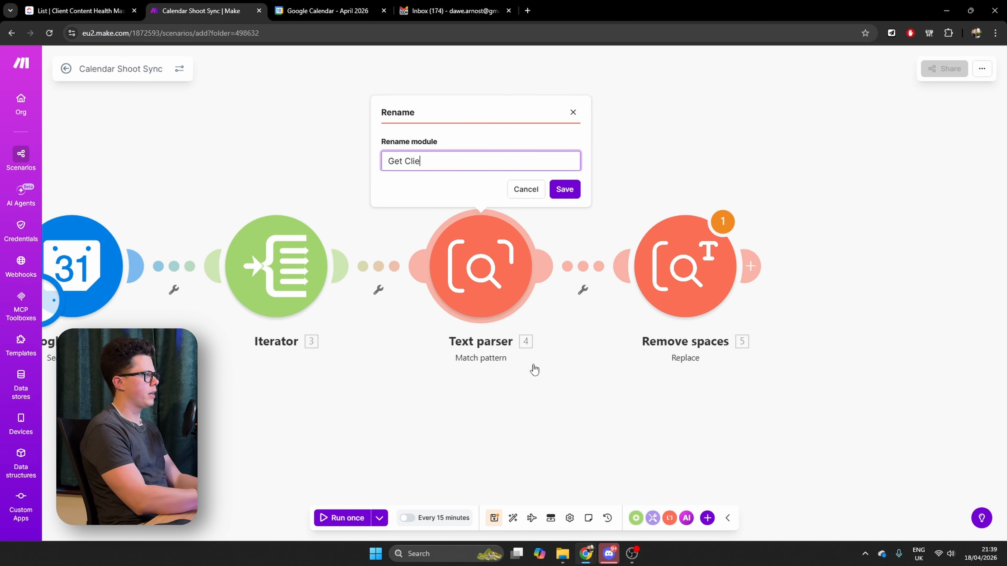
pyautogui.write('nt Name')
pyautogui.click(564, 194)
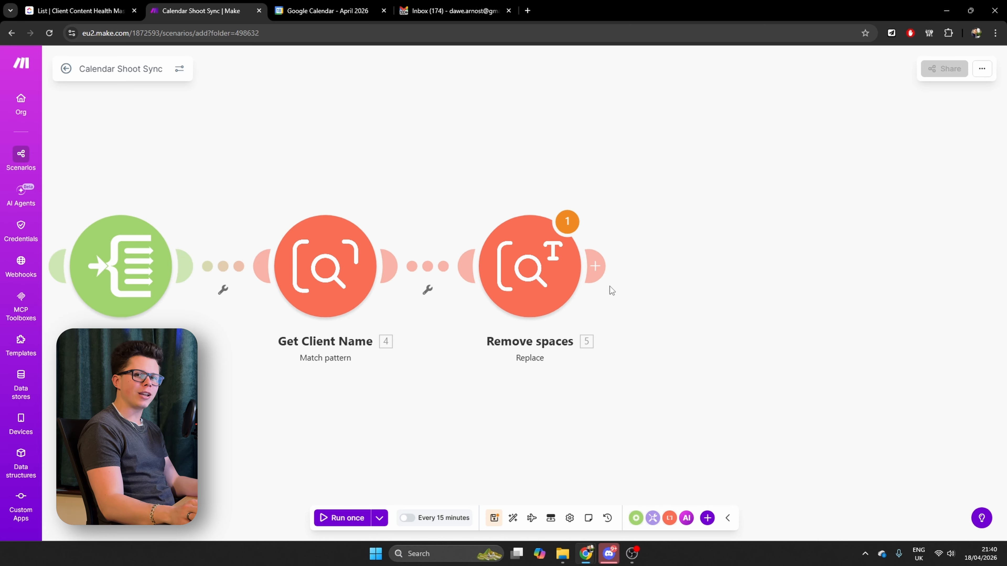
pyautogui.click(599, 269)
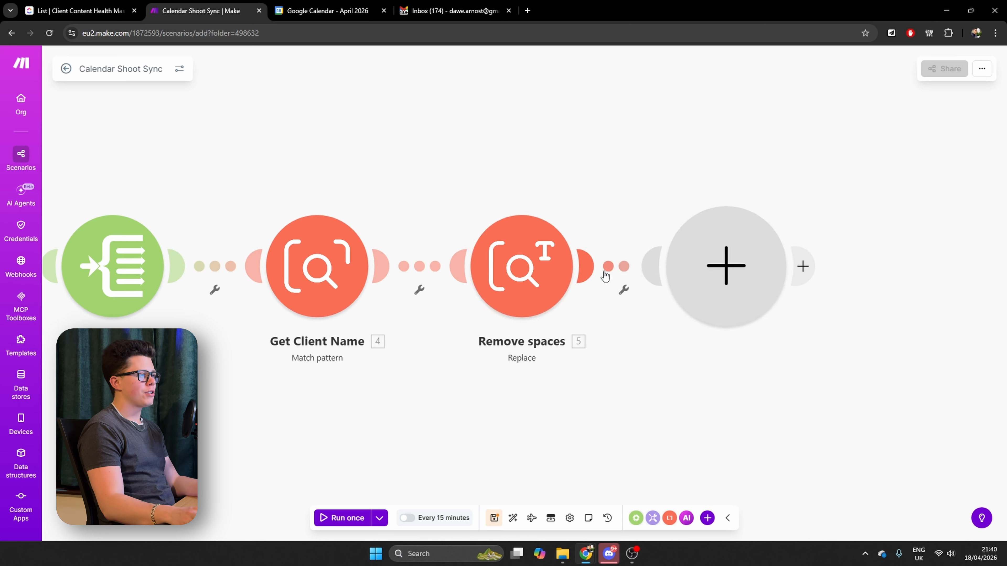
pyautogui.click(484, 240)
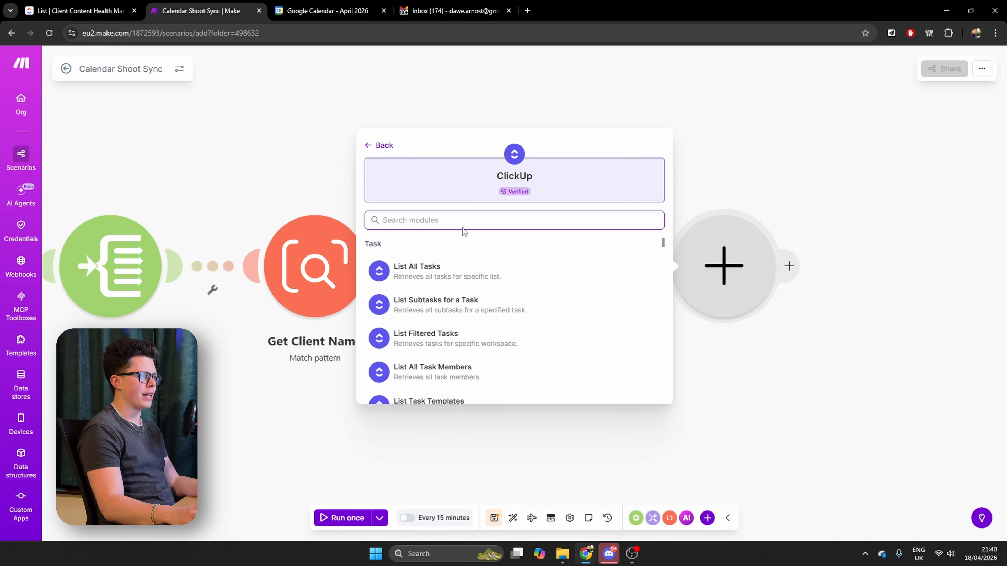
pyautogui.click(433, 271)
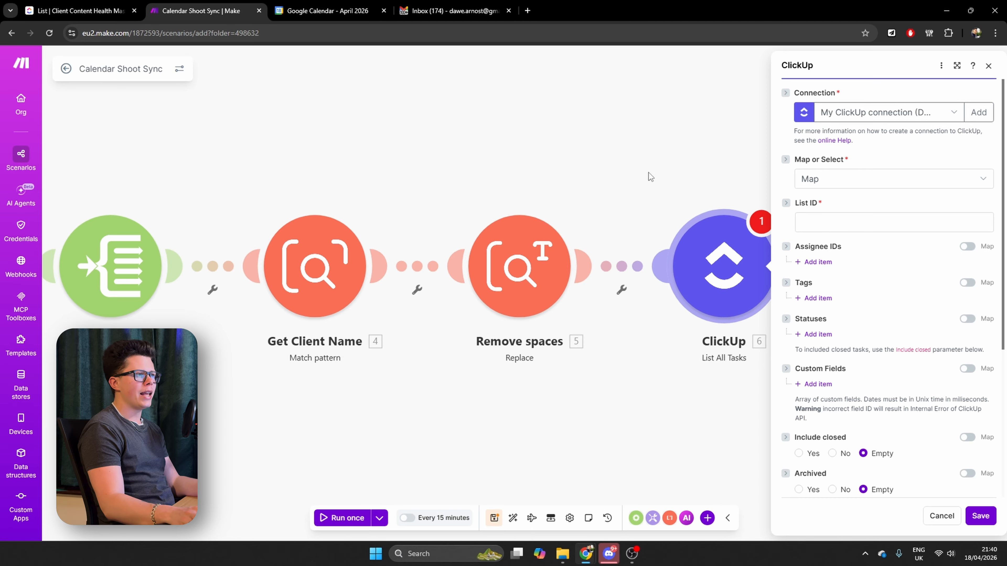
pyautogui.click(813, 221)
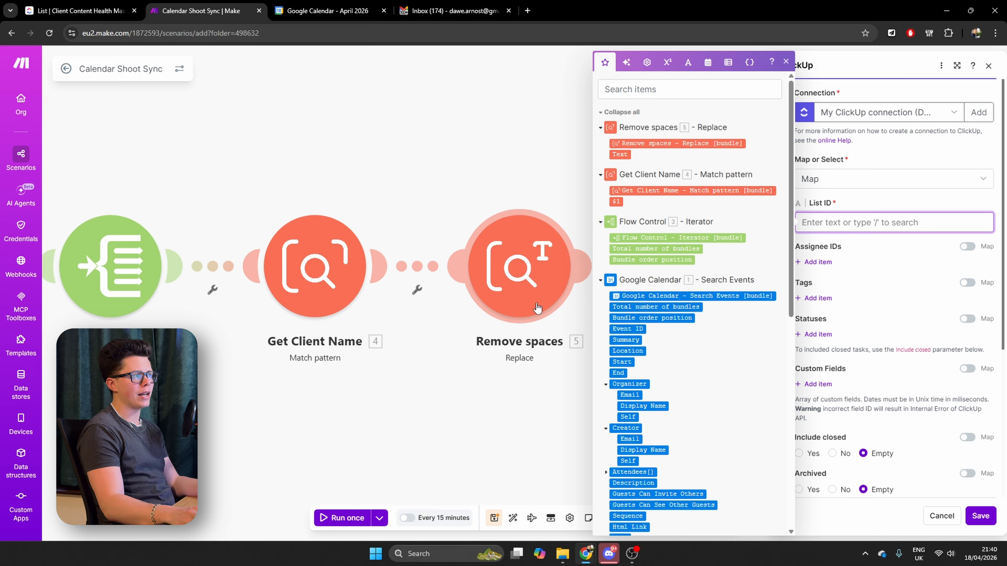
pyautogui.click(620, 154)
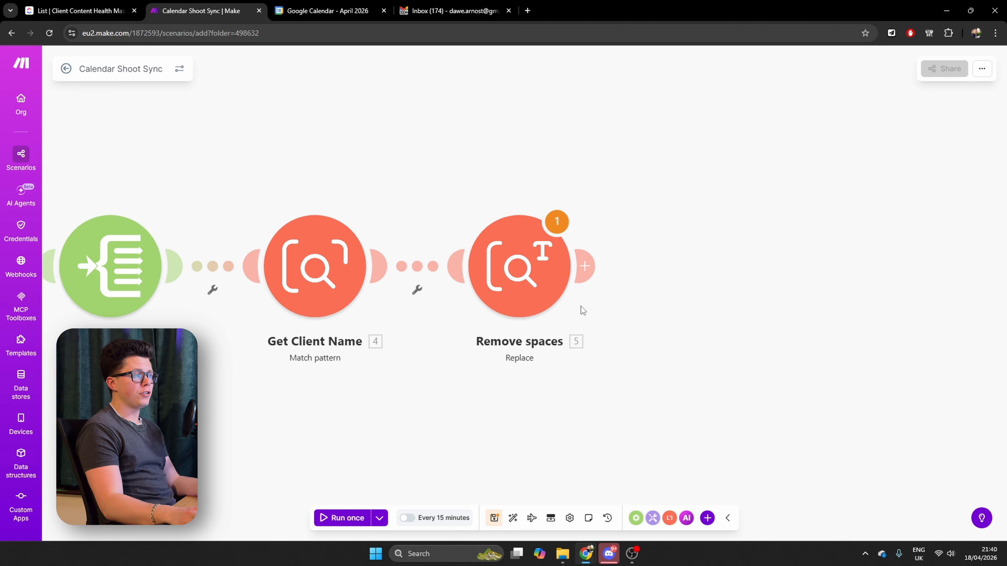
# Add a ClickUp List All Tasks module after Remove spaces and set Map or Select to Select
pyautogui.click(596, 261)
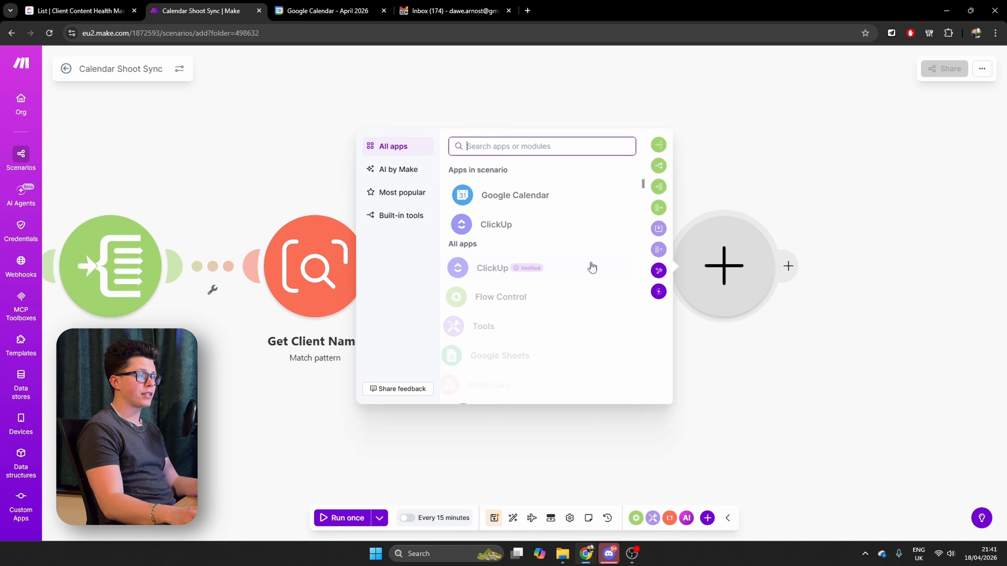
pyautogui.click(487, 226)
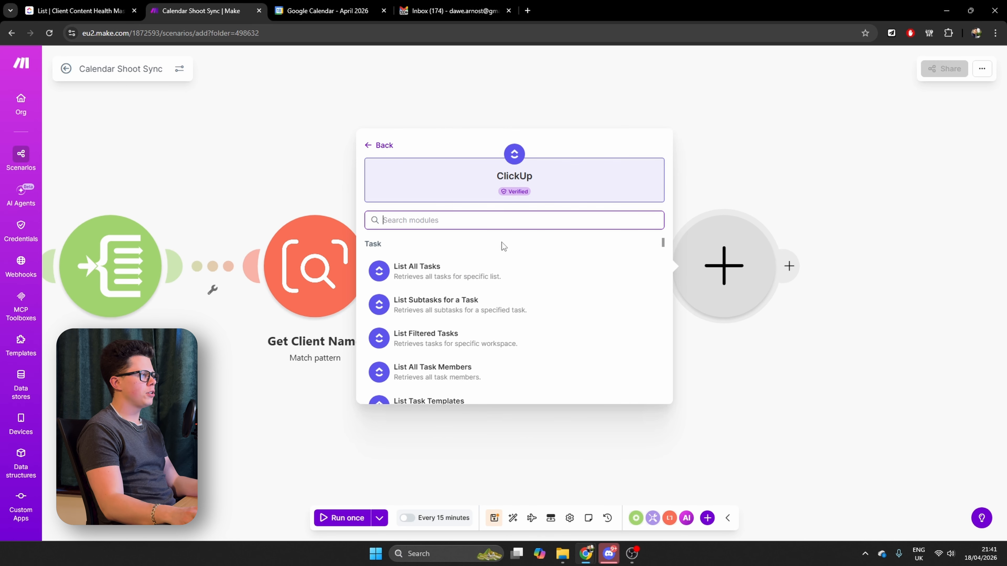
pyautogui.click(416, 273)
pyautogui.click(846, 180)
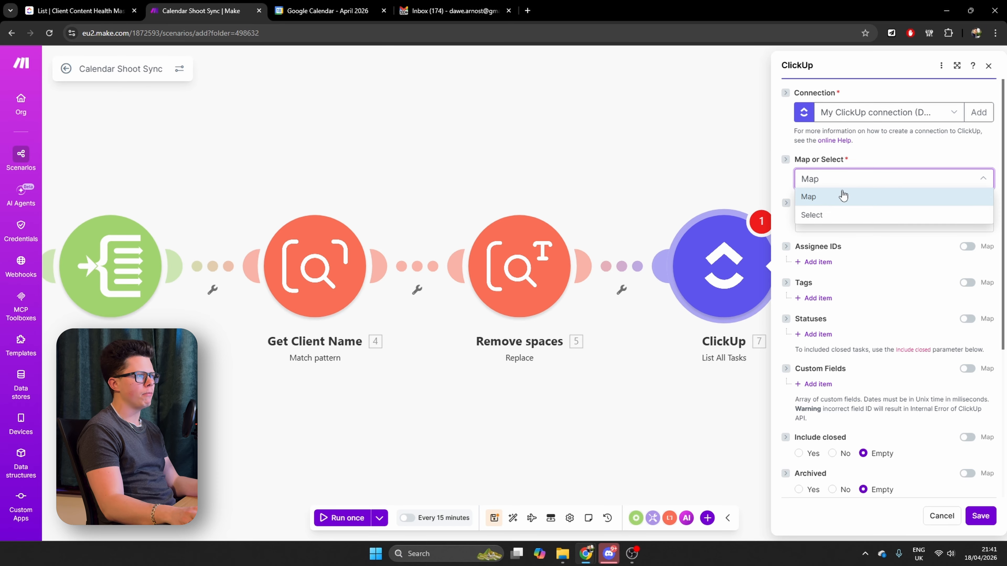
pyautogui.click(817, 215)
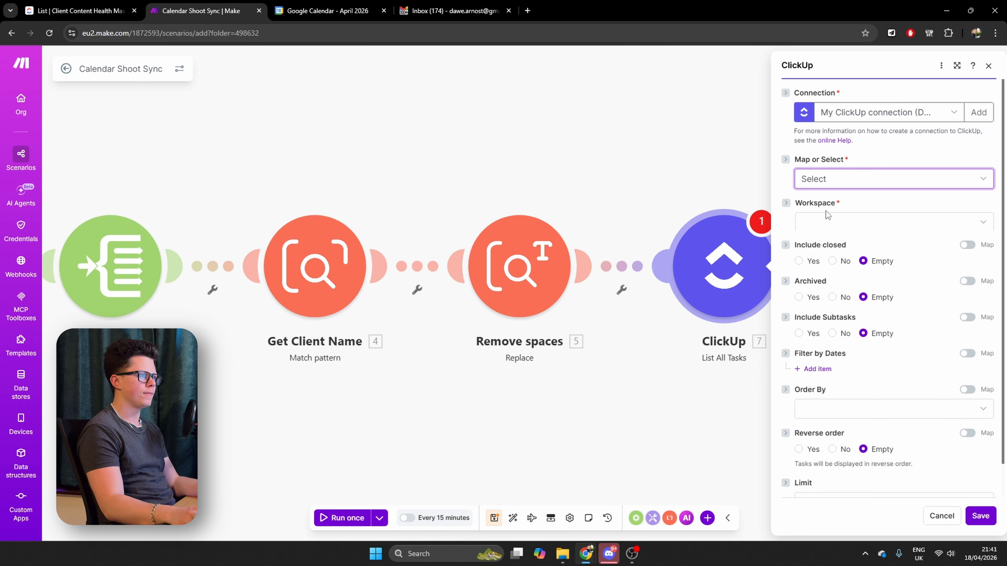
# Point List All Tasks to the Client Content Health Master list in Content-Tutorial's Folderless Lists and save the module
pyautogui.click(829, 265)
pyautogui.click(848, 356)
pyautogui.click(837, 309)
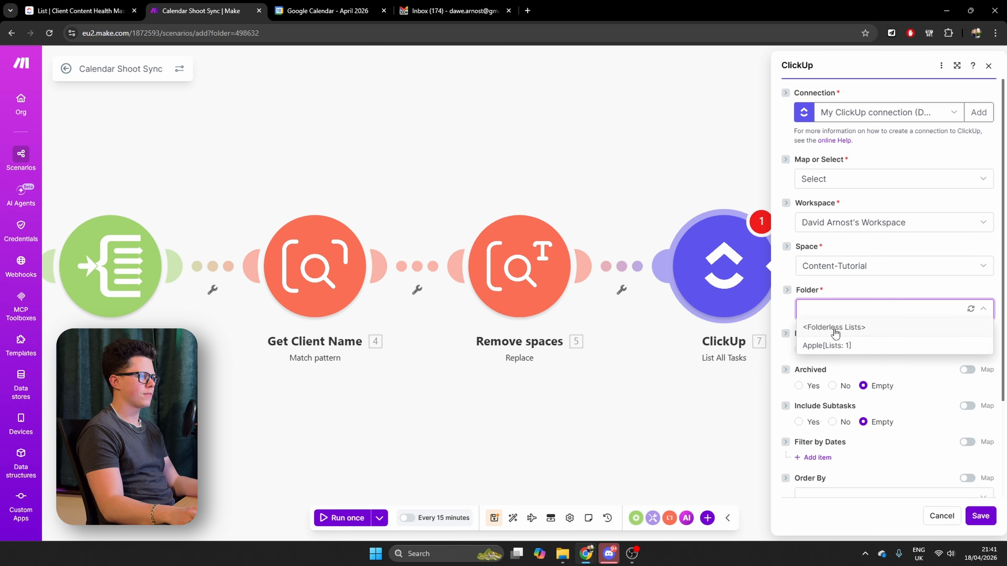
pyautogui.click(834, 326)
pyautogui.click(831, 355)
pyautogui.click(859, 376)
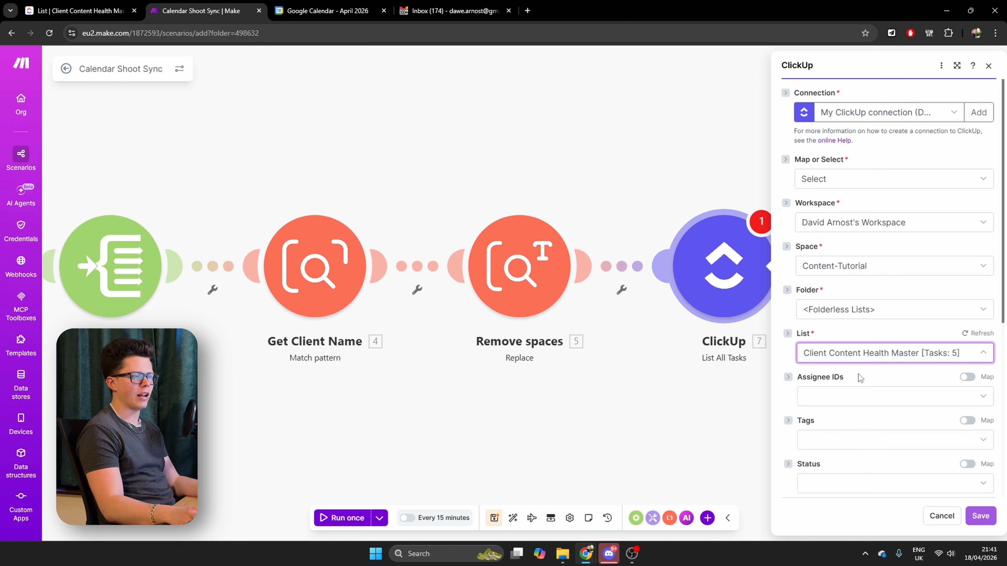
pyautogui.click(765, 346)
# Add a ClickUp Edit a Task with Custom Fields module after List All Tasks
pyautogui.click(799, 265)
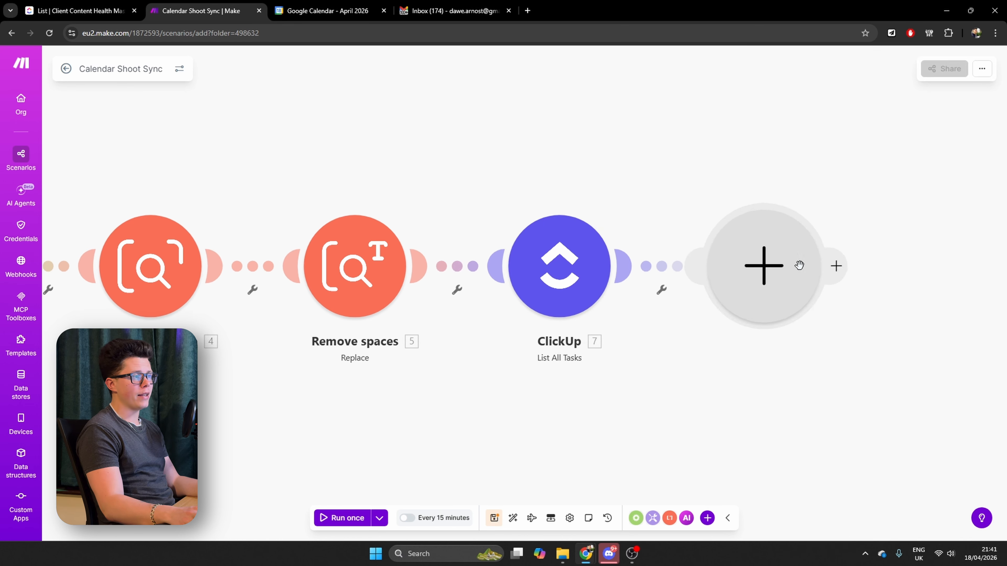
pyautogui.click(501, 224)
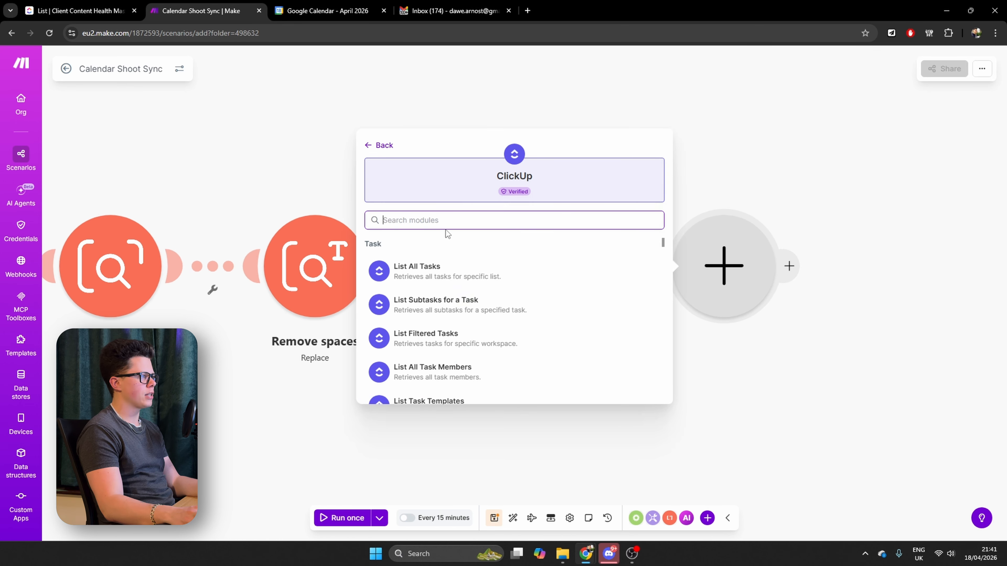
pyautogui.write('ed')
pyautogui.click(455, 367)
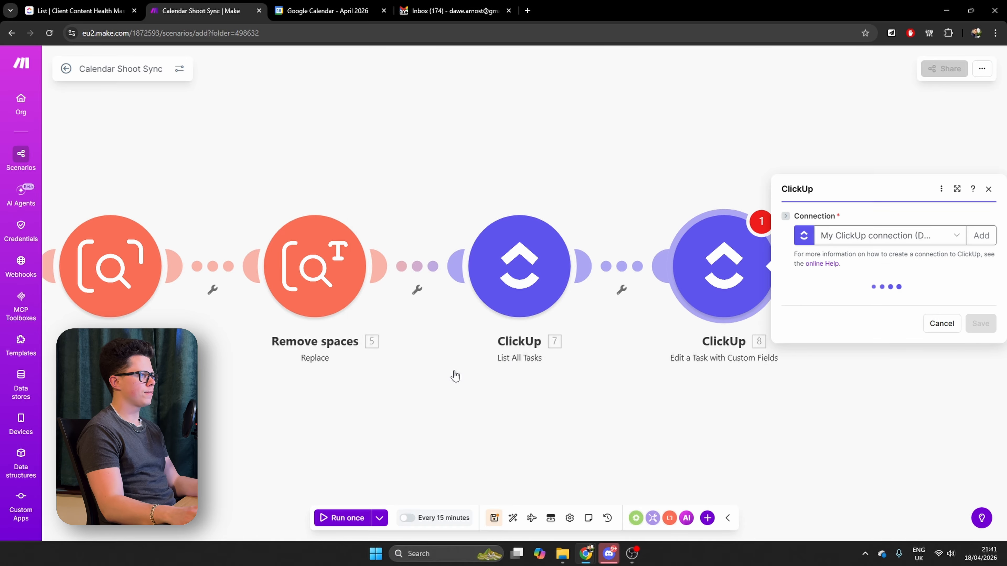
# Point the edit module to the personal workspace, Content-Tutorial space, Folderless Lists and the Client Content Health Master list
pyautogui.click(815, 305)
pyautogui.click(828, 321)
pyautogui.click(838, 327)
pyautogui.click(835, 361)
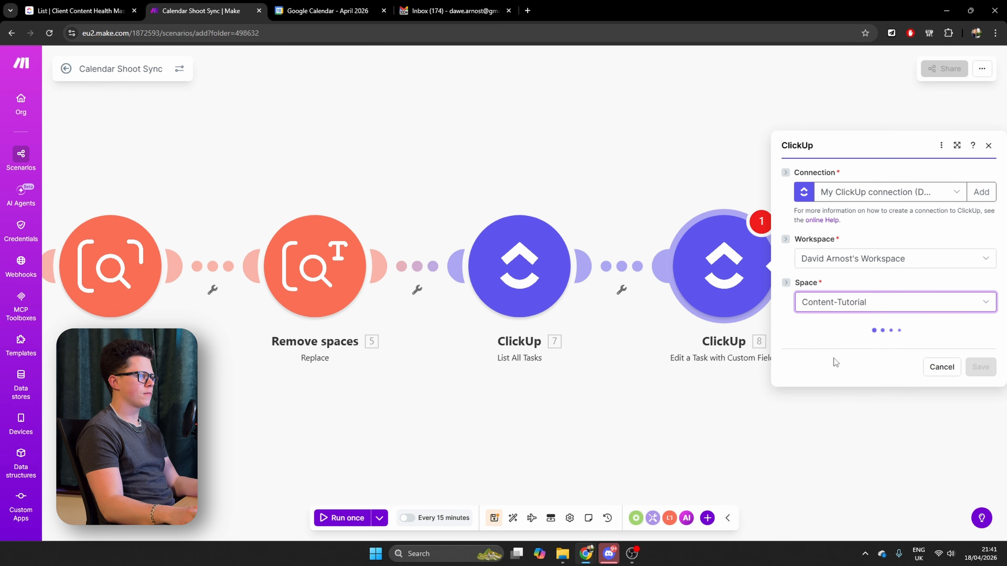
pyautogui.click(827, 348)
pyautogui.click(841, 366)
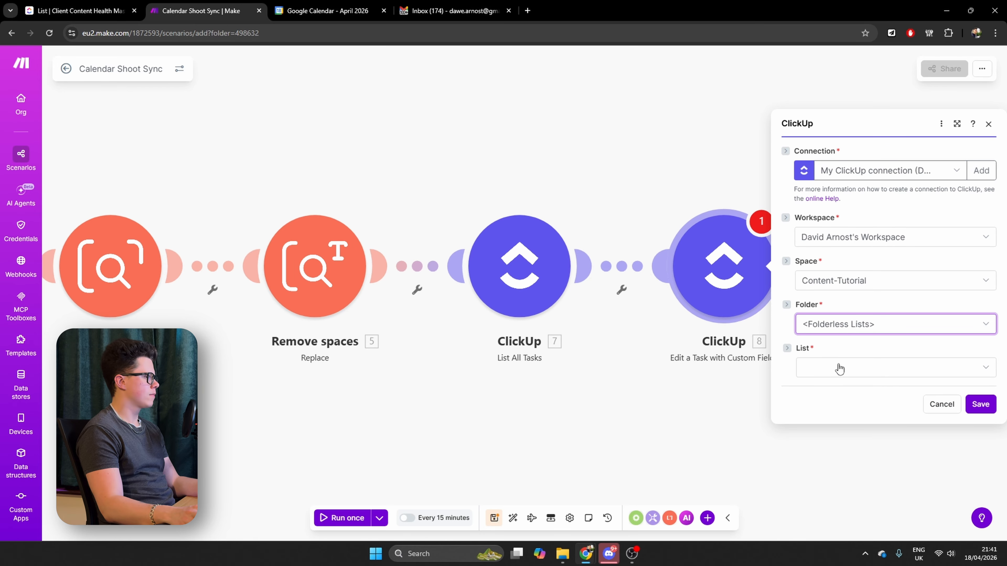
pyautogui.click(836, 367)
pyautogui.click(827, 387)
# Switch the edit module's Task ID to mapping and map the Task ID from List All Tasks
pyautogui.click(967, 333)
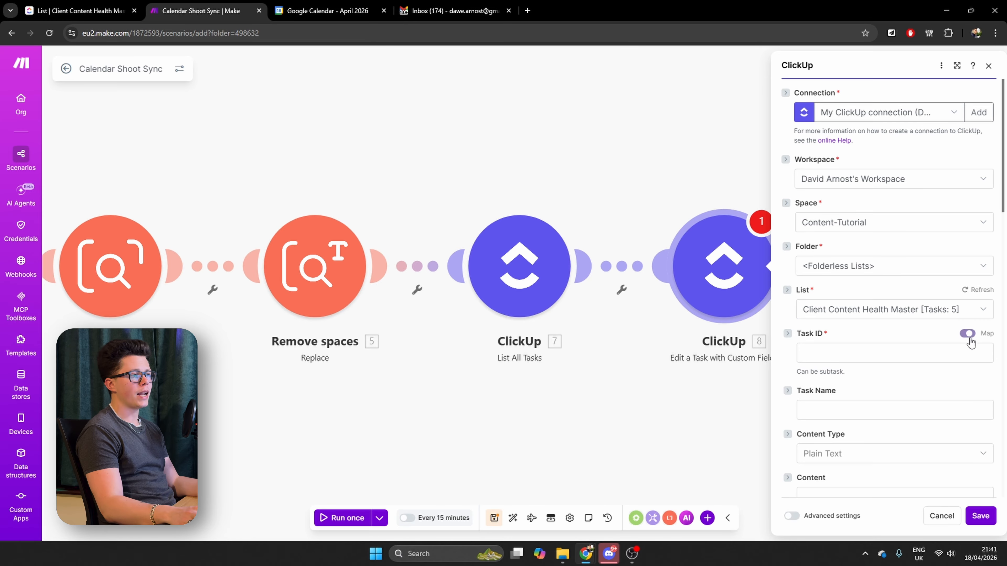
pyautogui.click(857, 349)
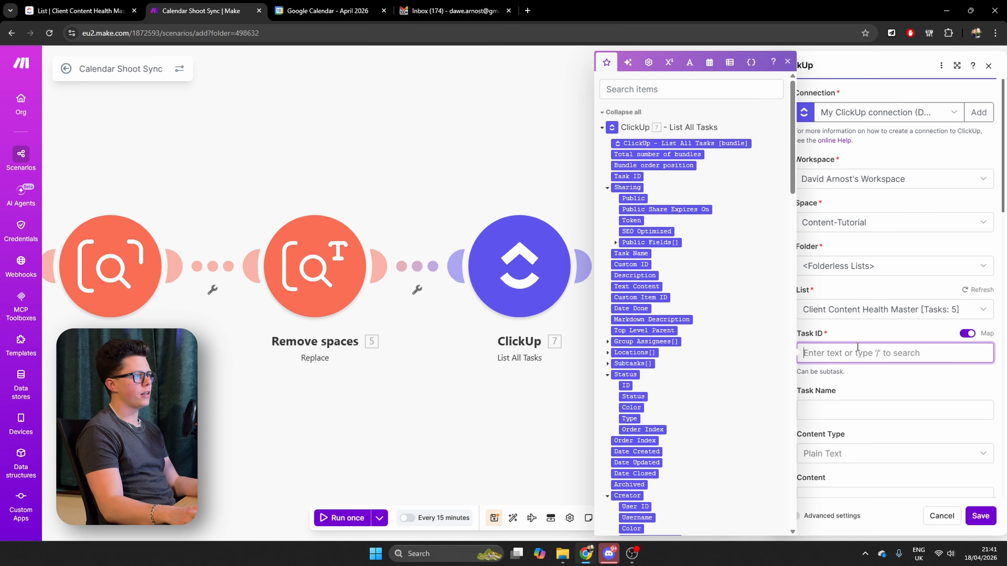
pyautogui.click(627, 176)
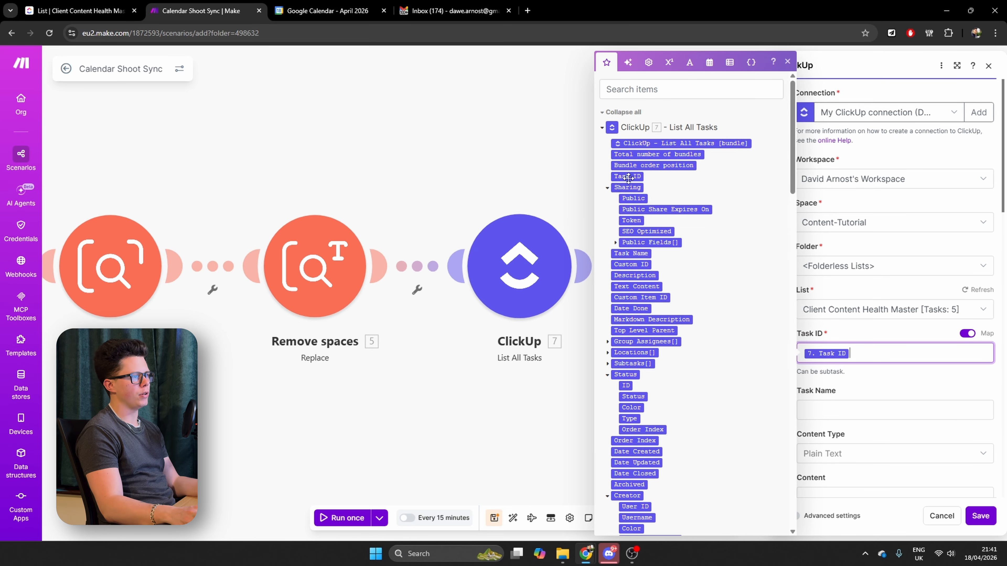
pyautogui.click(870, 381)
# Map the Google Calendar event Start to the Next Shoot Date custom field and save the edit module
pyautogui.scroll(-10, 872, 401)
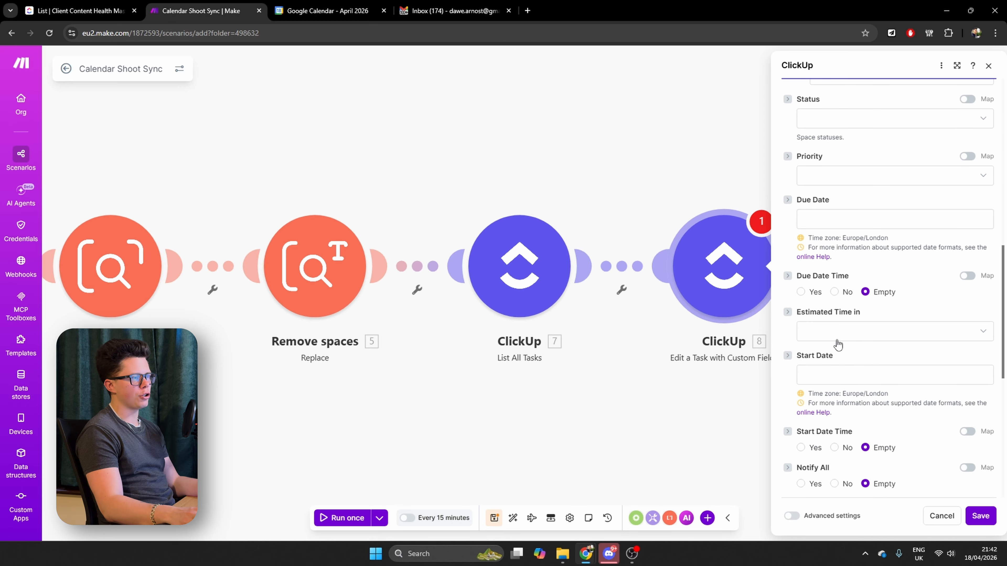
pyautogui.scroll(-10, 838, 345)
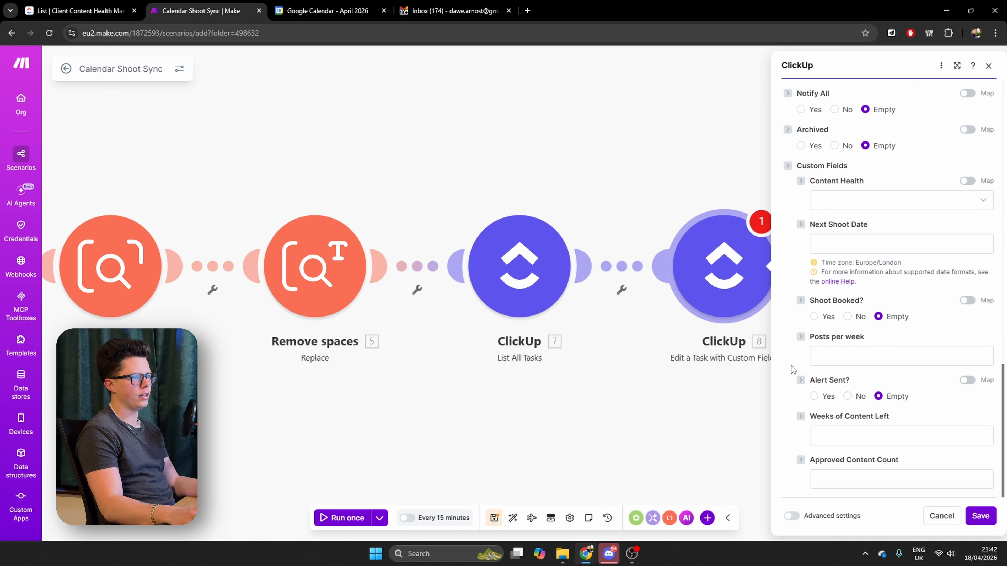
pyautogui.click(884, 245)
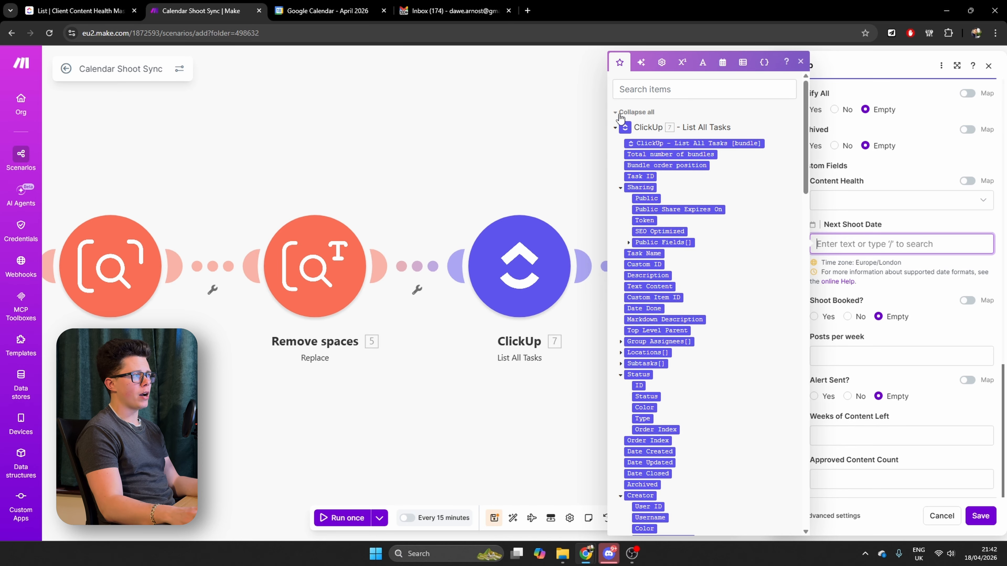
pyautogui.click(616, 129)
pyautogui.scroll(-3, 730, 382)
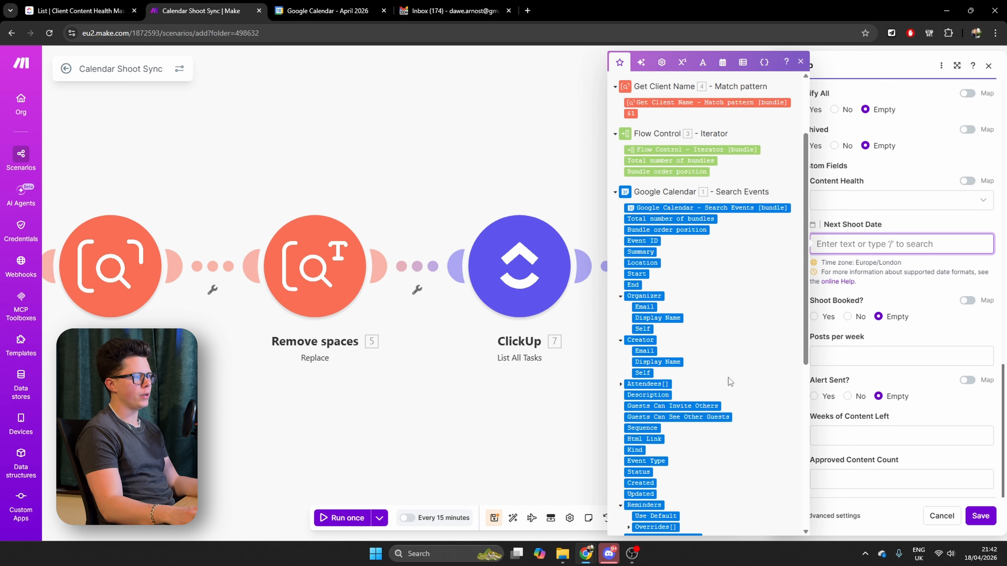
pyautogui.click(636, 274)
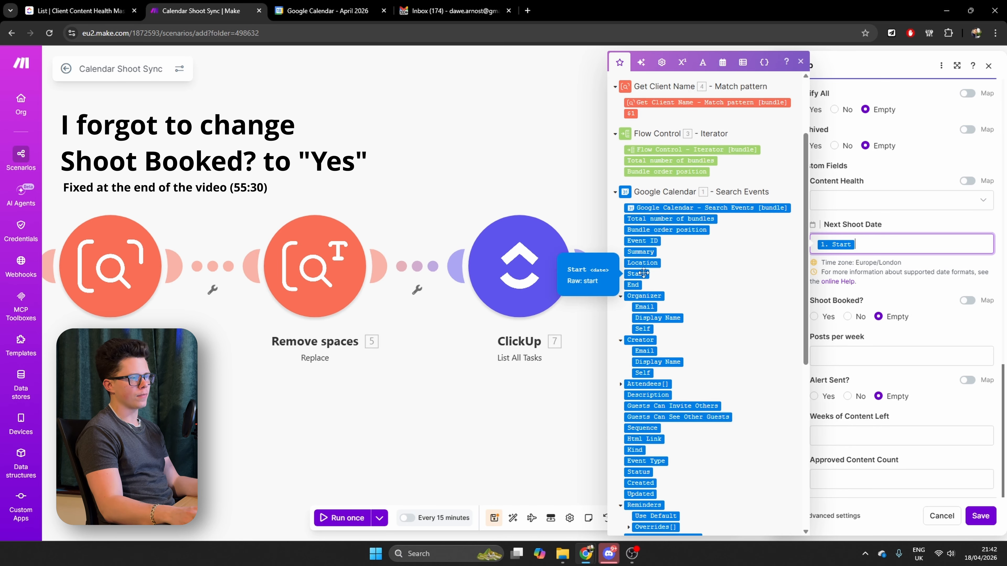
pyautogui.click(980, 515)
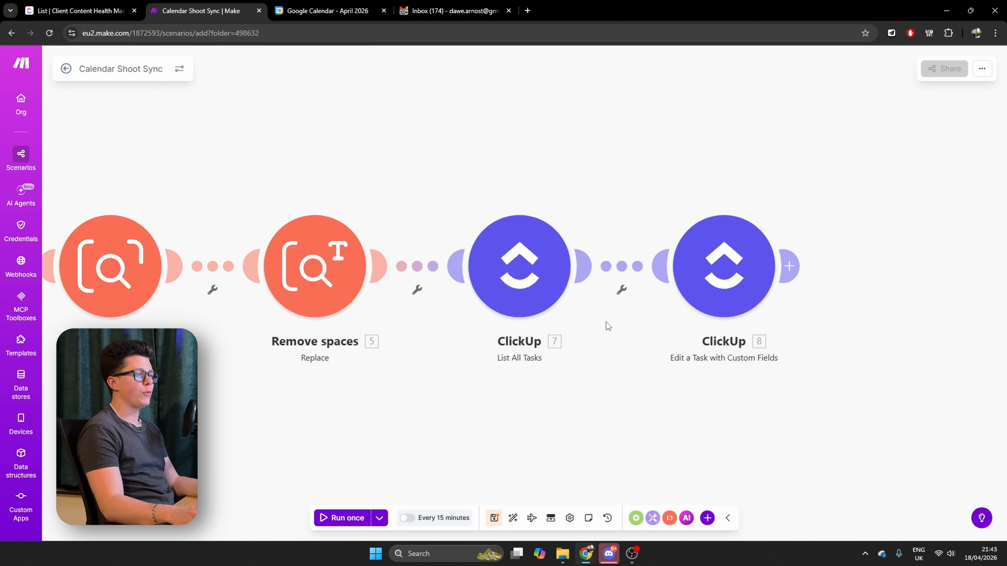
# Set up a filter between List All Tasks and Edit a Task with Custom Fields, labelled "Match Shoot and Client Name"
pyautogui.click(622, 293)
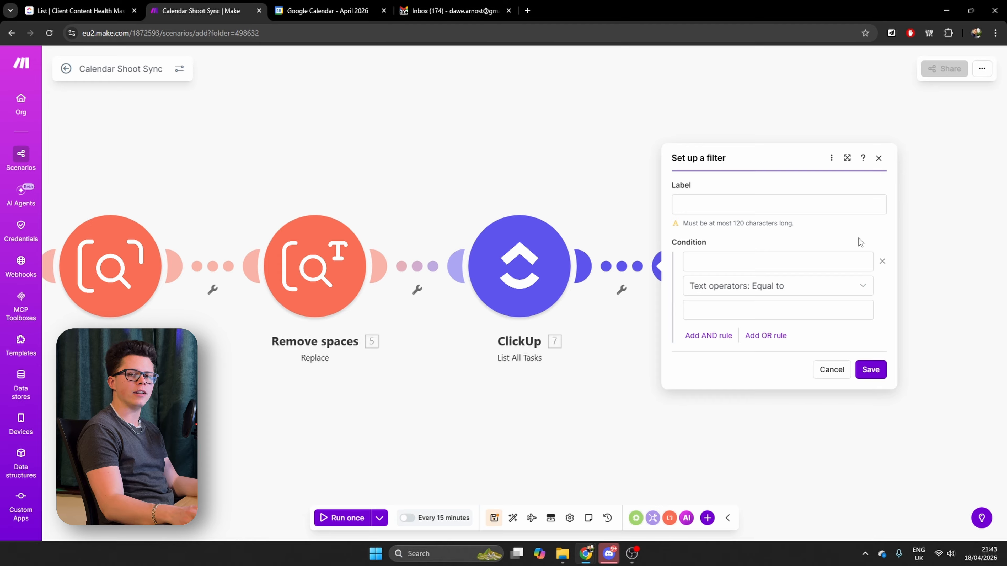
pyautogui.click(711, 205)
pyautogui.write('M')
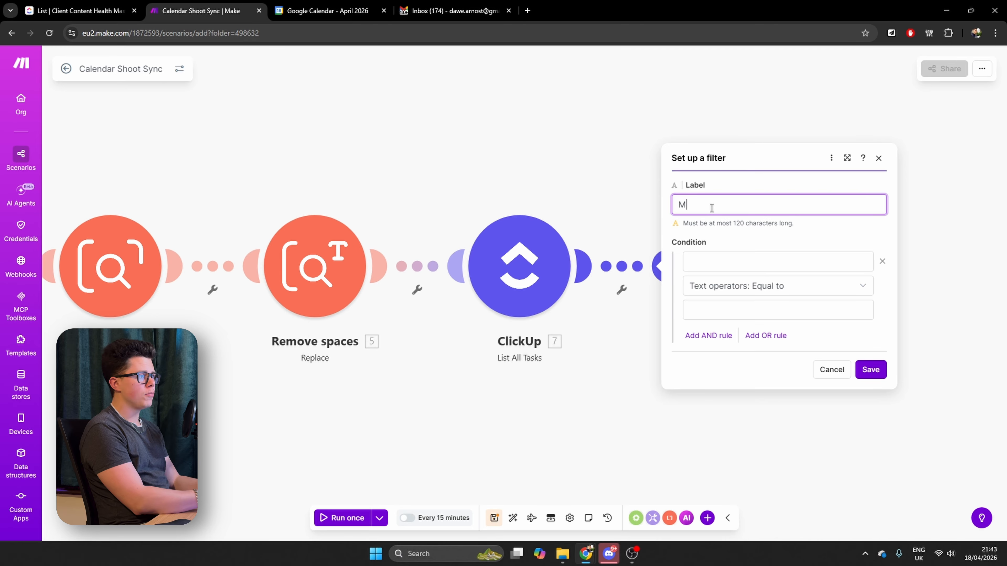
pyautogui.write('atch Shoot an')
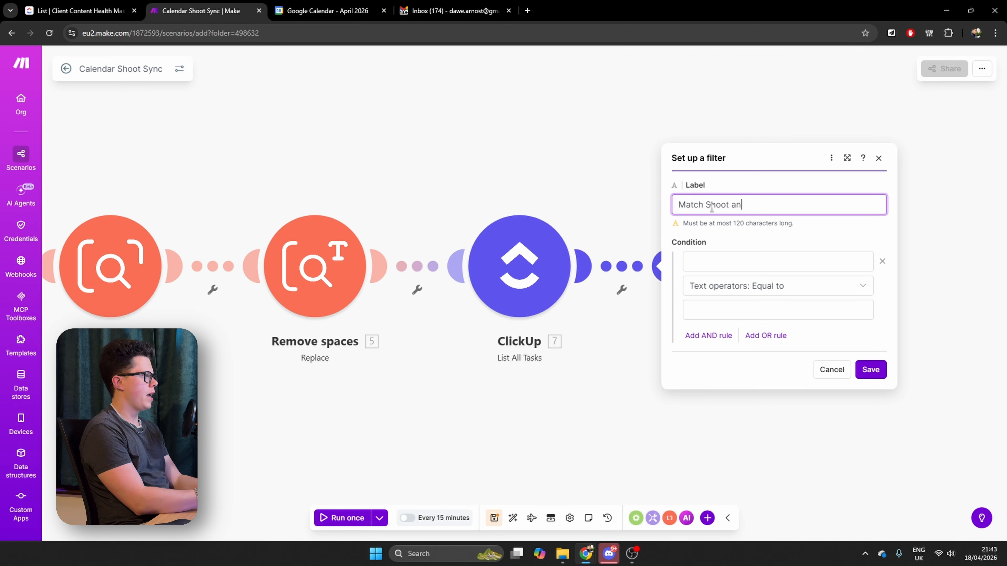
pyautogui.write('d Client Name')
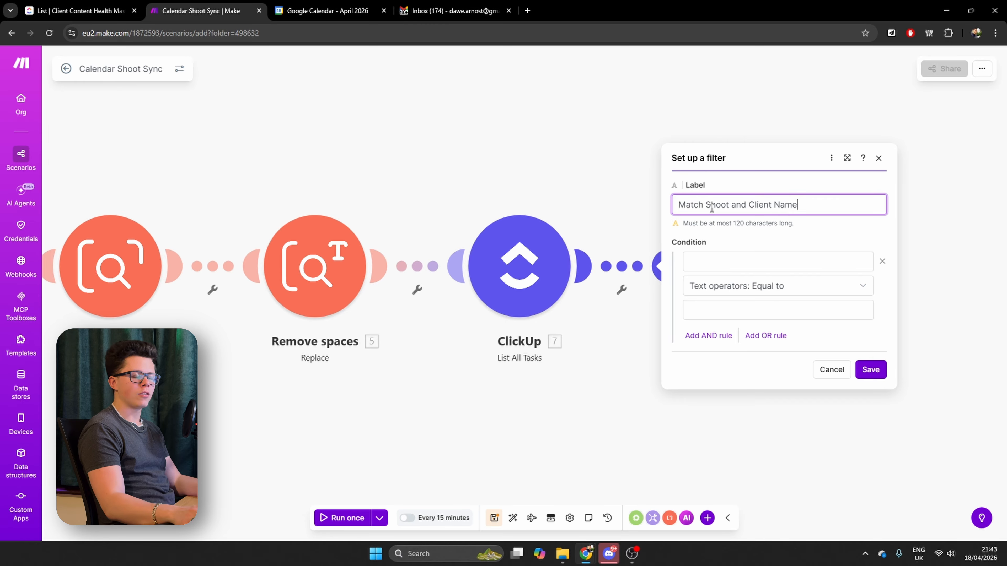
# Set the filter's first condition to Get Client Name's $1 equal to the Task Name from List All Tasks
pyautogui.click(734, 265)
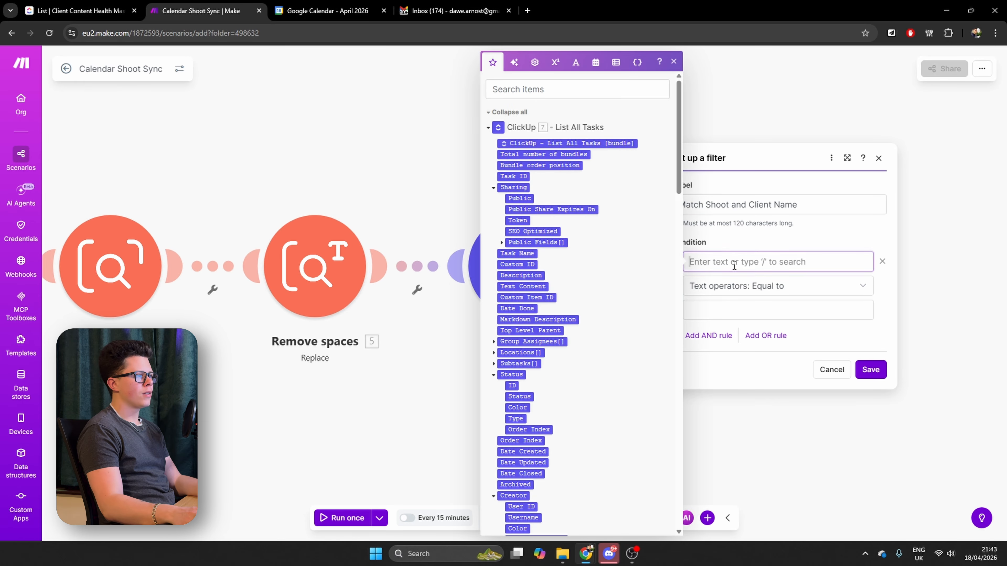
pyautogui.scroll(-15, 598, 254)
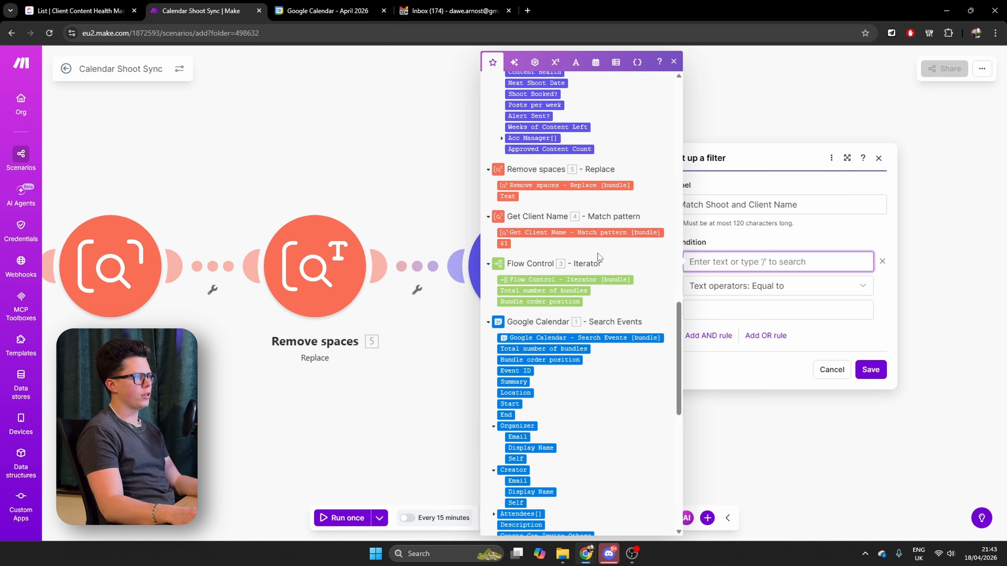
pyautogui.scroll(-2, 598, 257)
pyautogui.click(503, 156)
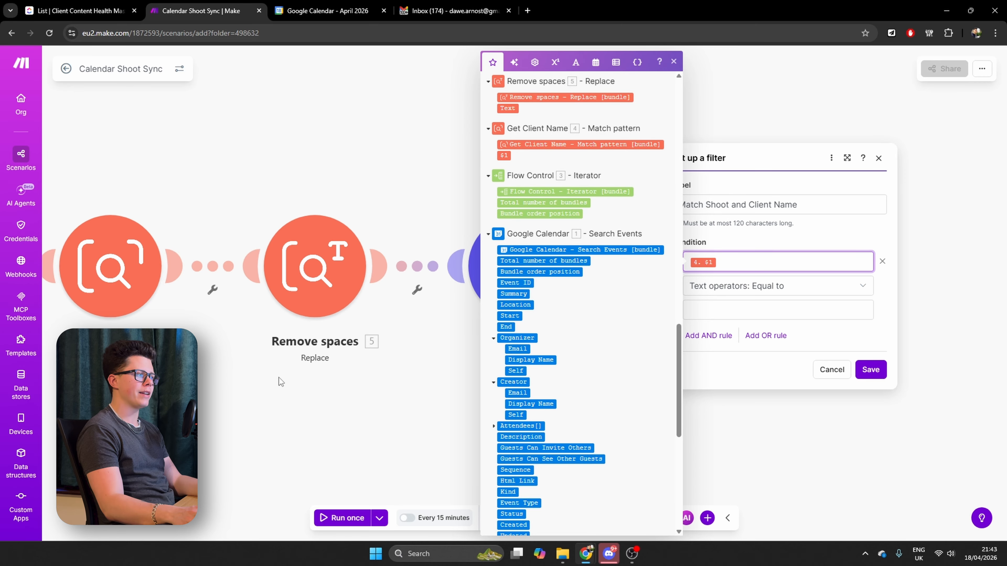
pyautogui.click(772, 313)
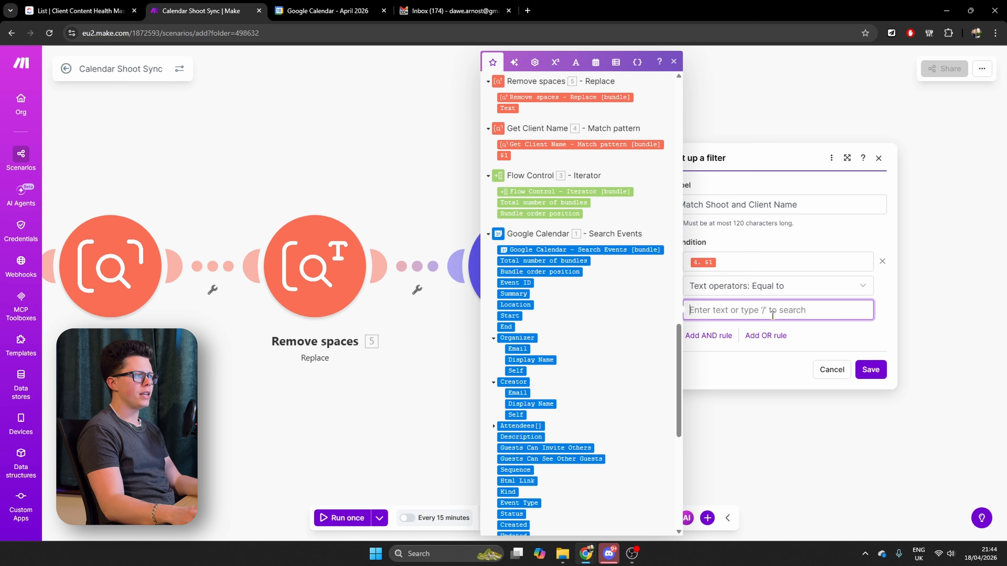
pyautogui.scroll(15, 561, 315)
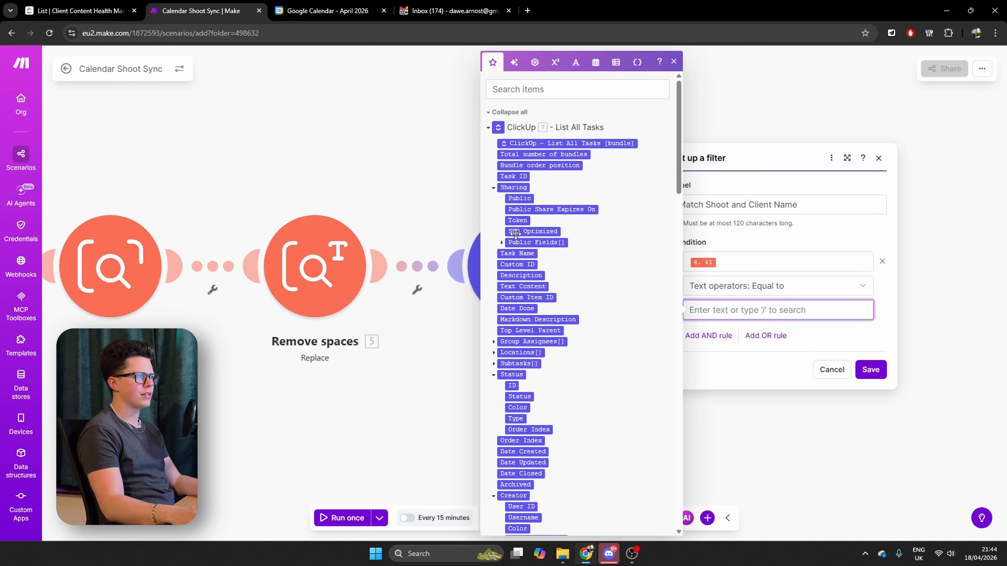
pyautogui.click(516, 253)
# Add an AND rule requiring the Google Calendar event Start to be earlier than the ClickUp Next Shoot Date, using a datetime operator
pyautogui.click(731, 311)
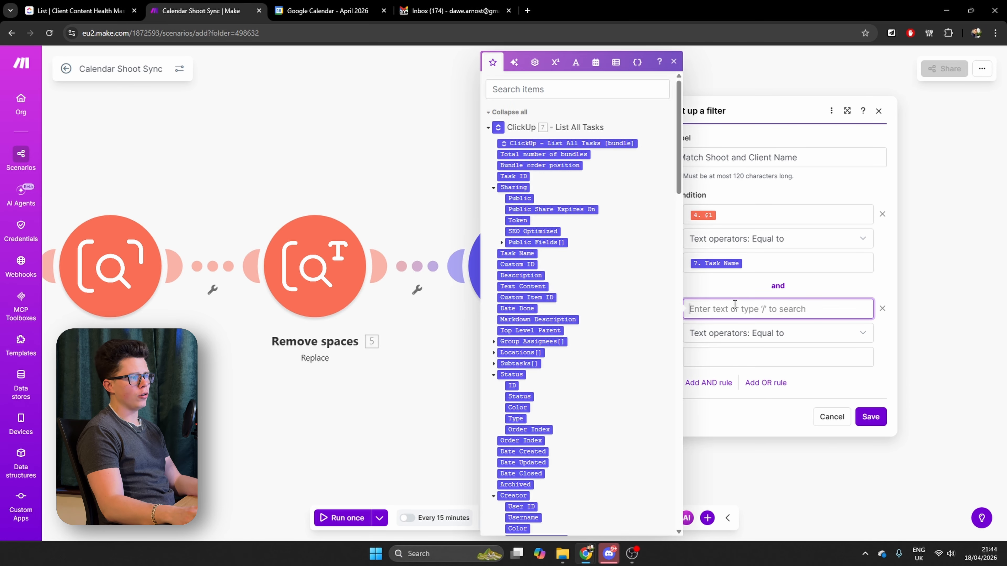
pyautogui.scroll(-5, 561, 285)
pyautogui.scroll(-15, 561, 301)
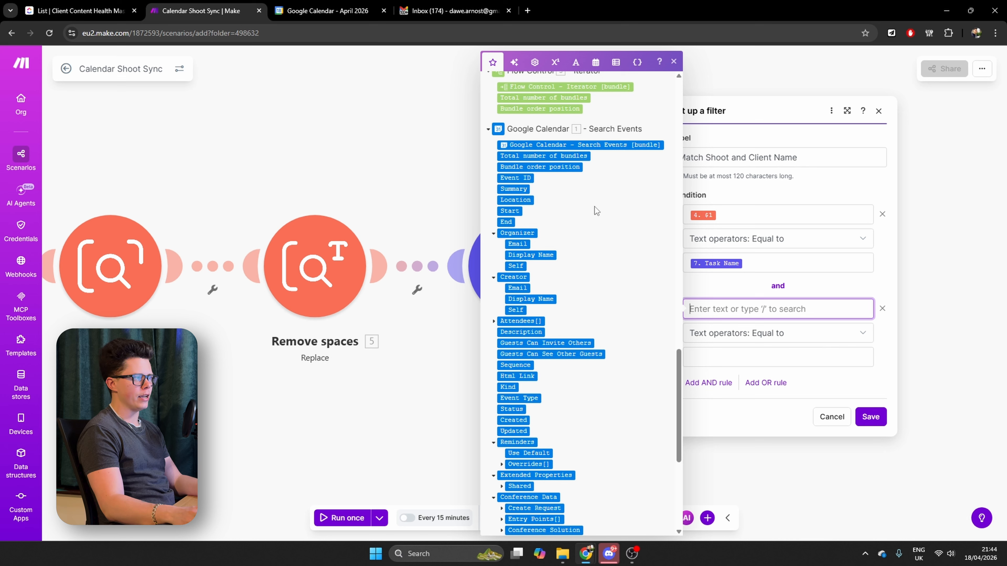
pyautogui.click(503, 211)
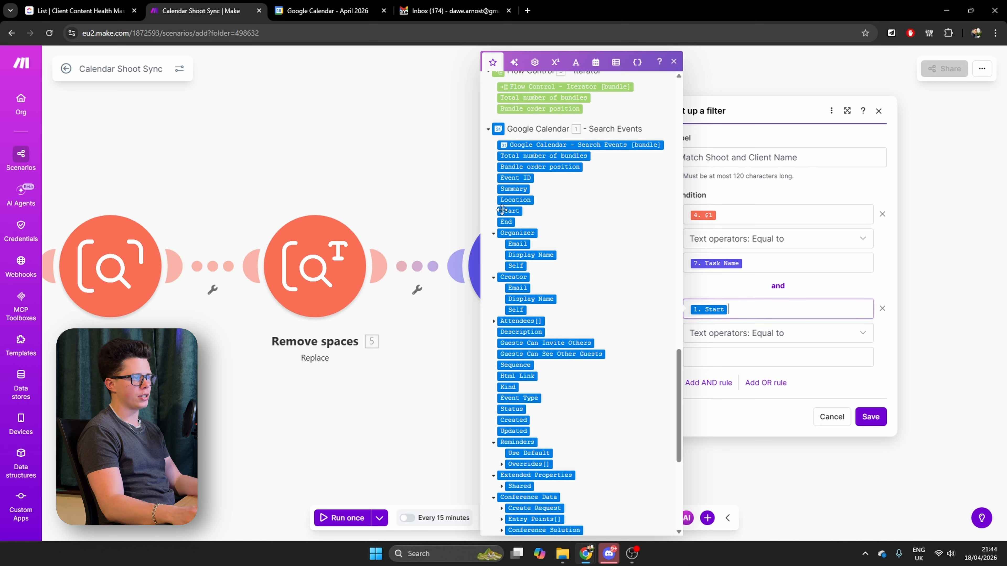
pyautogui.click(780, 344)
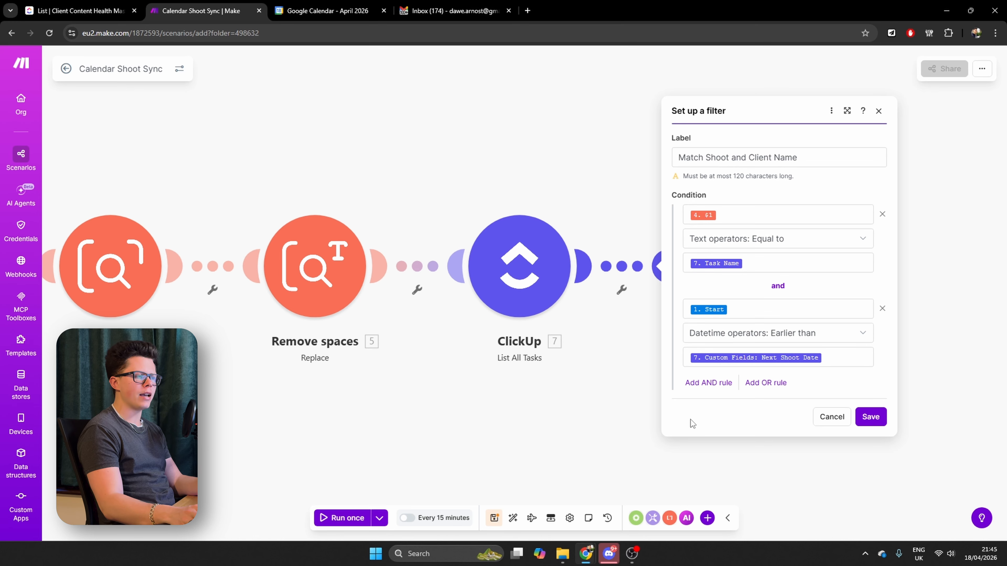
# Add an OR rule to the filter for when the ClickUp custom field Next Shoot Date does not exist
pyautogui.click(766, 383)
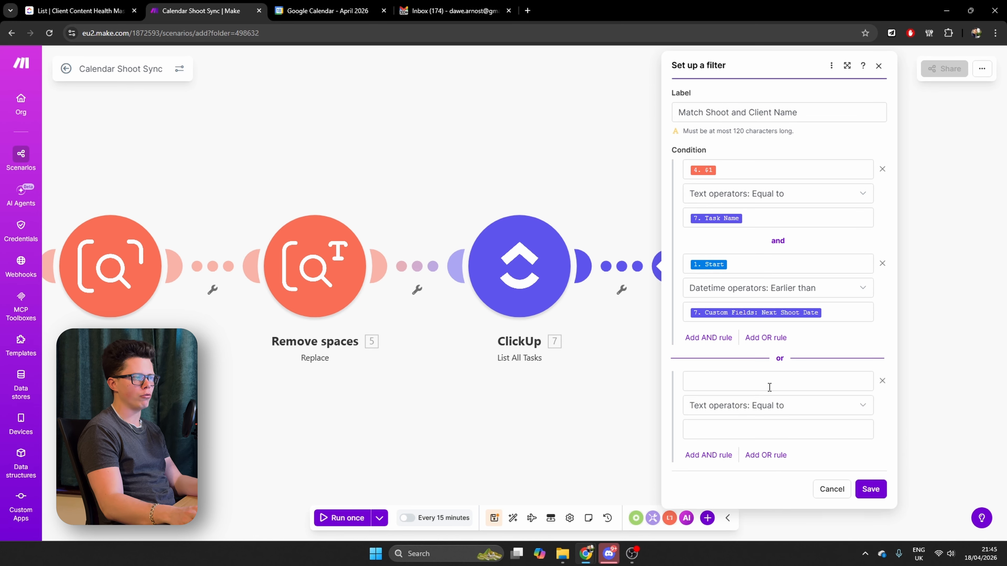
pyautogui.click(728, 383)
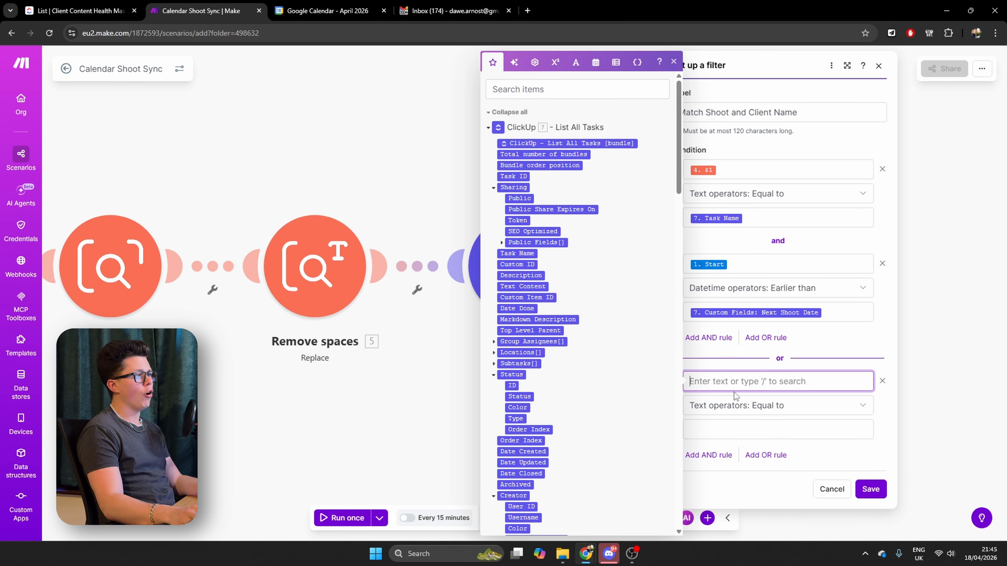
pyautogui.scroll(-15, 567, 363)
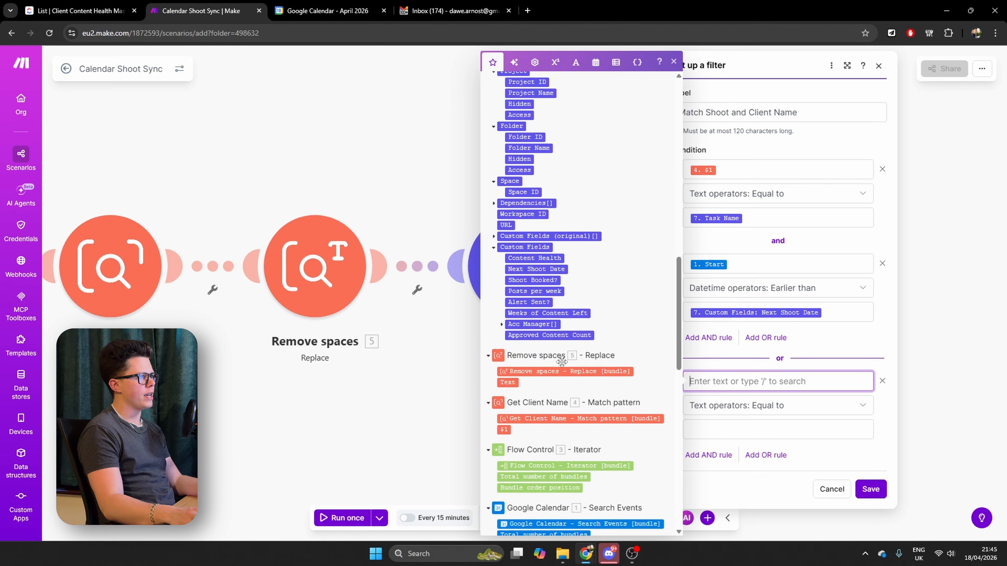
pyautogui.scroll(1, 562, 361)
pyautogui.click(547, 310)
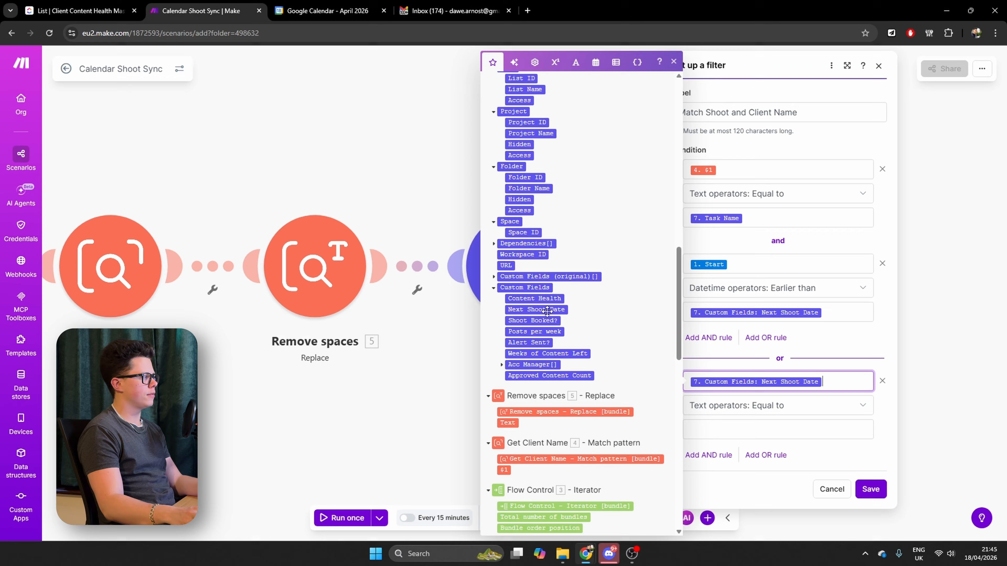
pyautogui.click(798, 413)
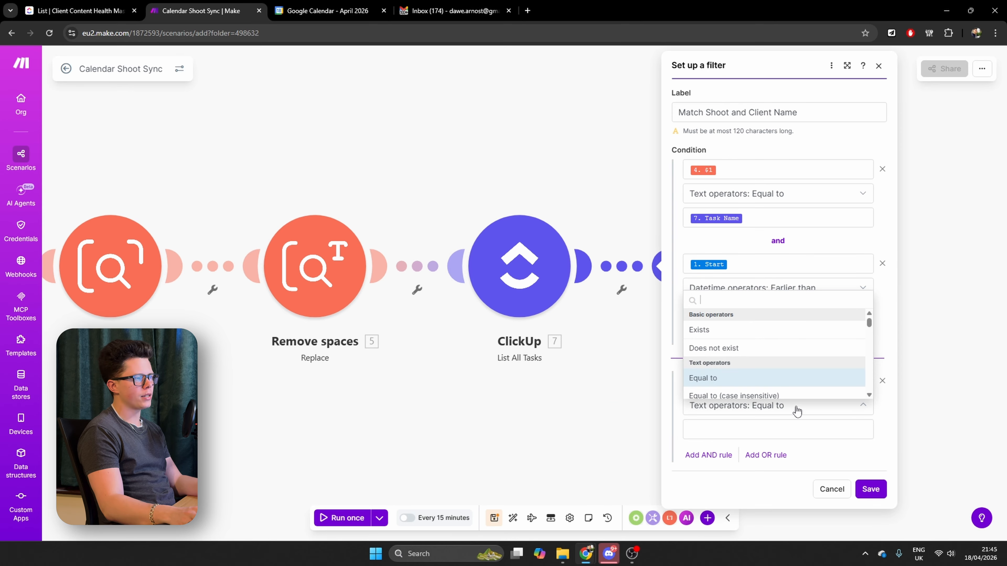
pyautogui.click(713, 348)
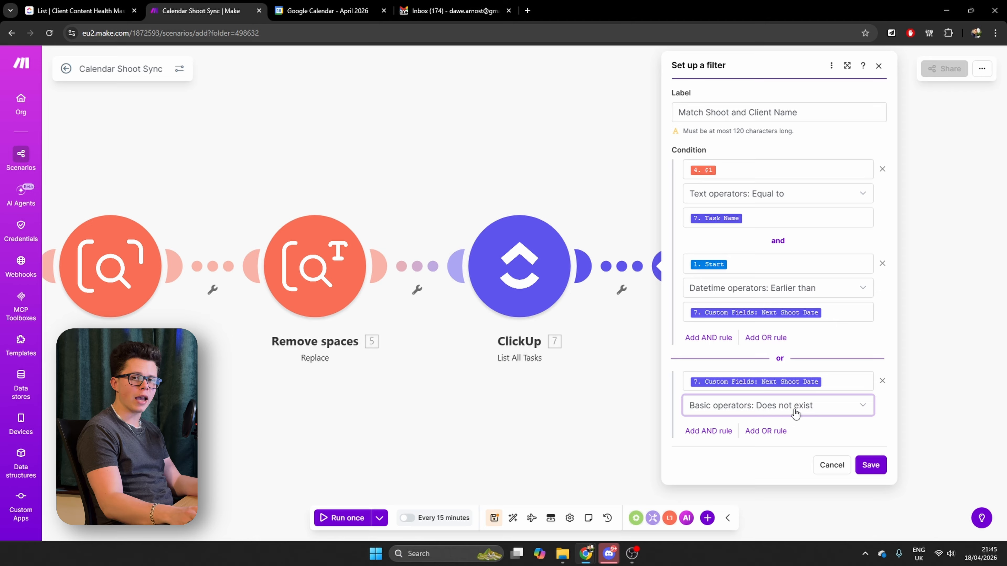
# Add an AND rule to the OR group matching the Remove spaces Text to the ClickUp Task Name, and save the filter and scenario
pyautogui.click(718, 433)
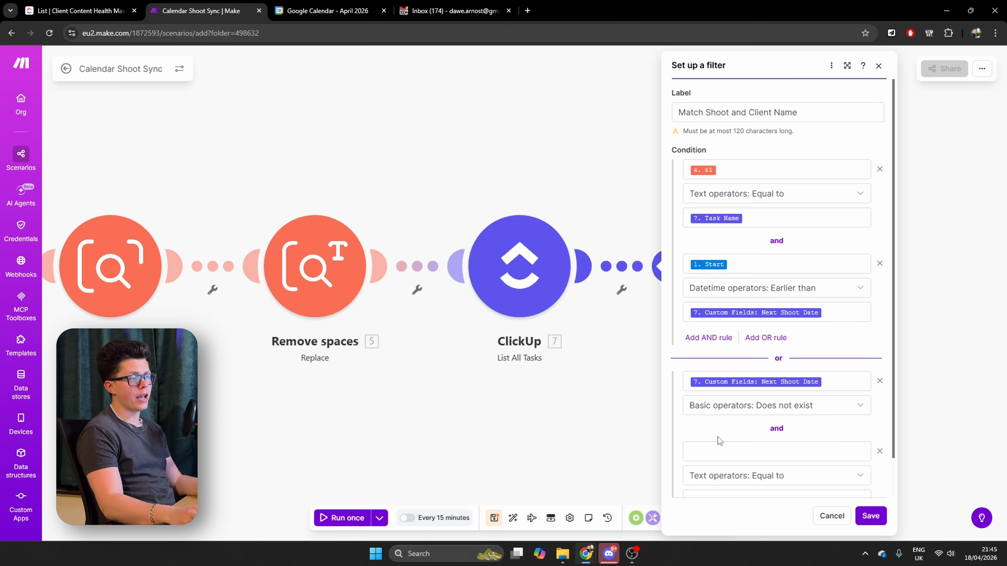
pyautogui.scroll(-1, 793, 445)
pyautogui.click(758, 407)
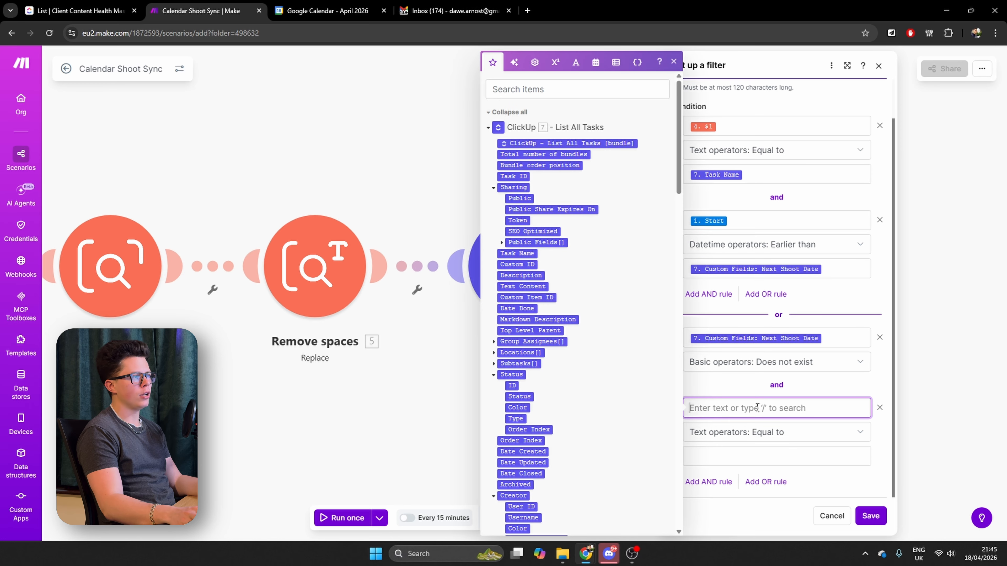
pyautogui.scroll(-15, 652, 280)
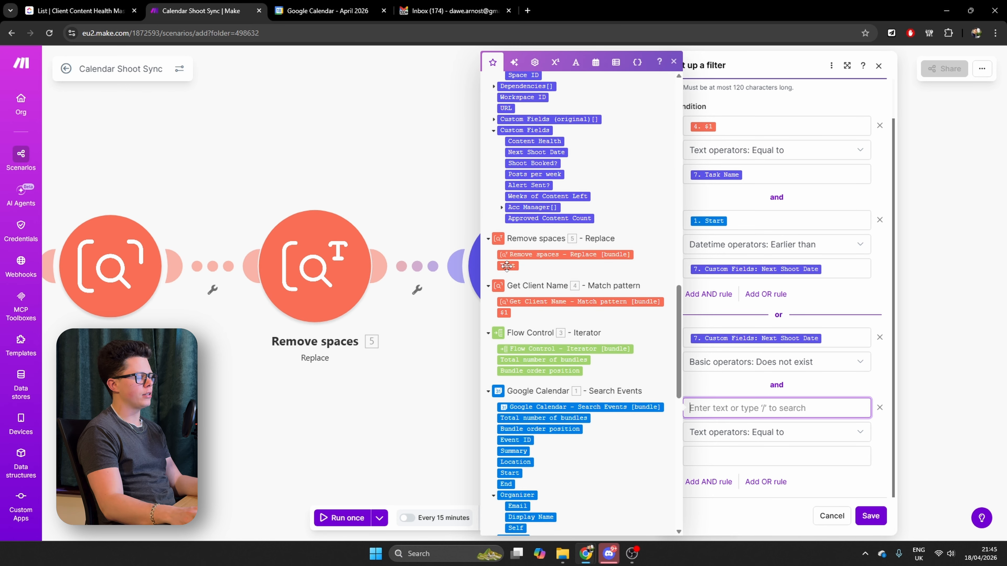
pyautogui.click(507, 265)
pyautogui.click(765, 452)
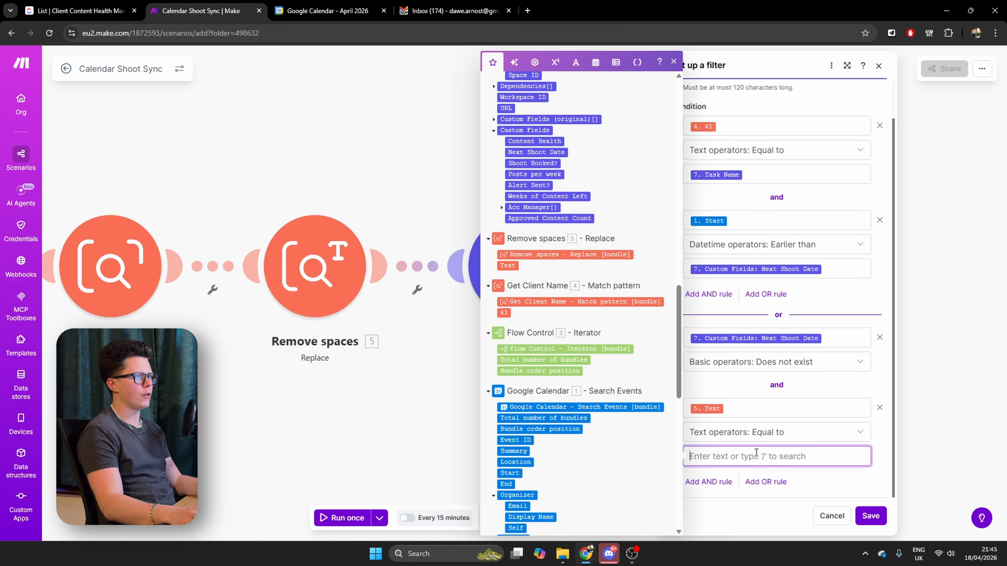
pyautogui.scroll(15, 520, 265)
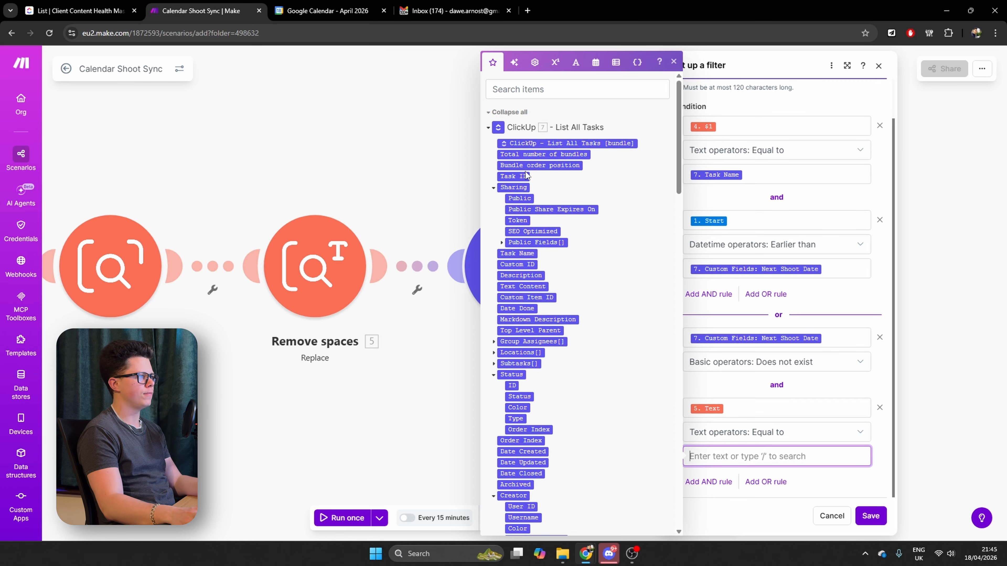
pyautogui.click(530, 253)
pyautogui.click(871, 516)
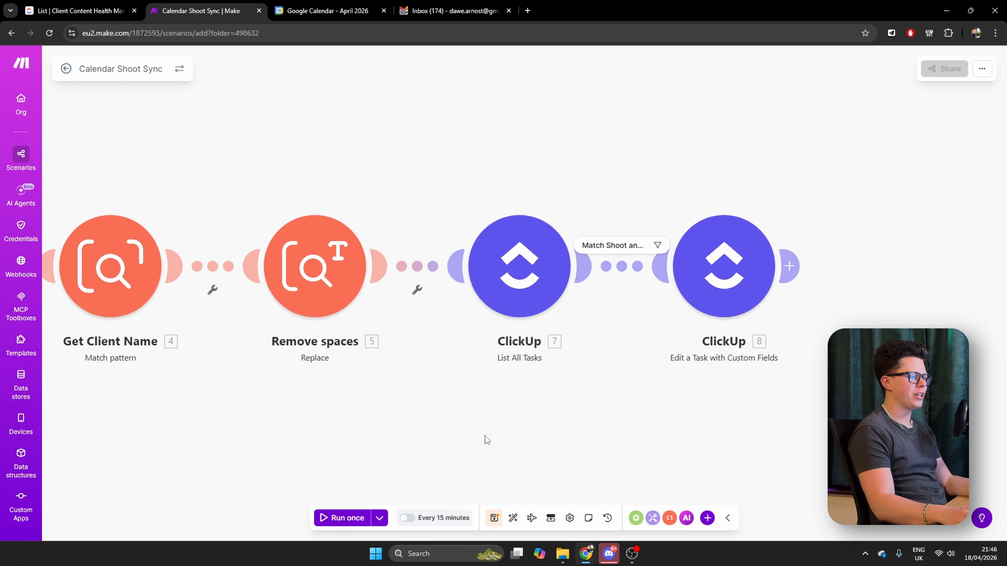
pyautogui.click(494, 518)
# Switch to Google Calendar and create an event titled "Apple - Content Shoot" on April 20, 2026 in the Shoots calendar
pyautogui.click(329, 11)
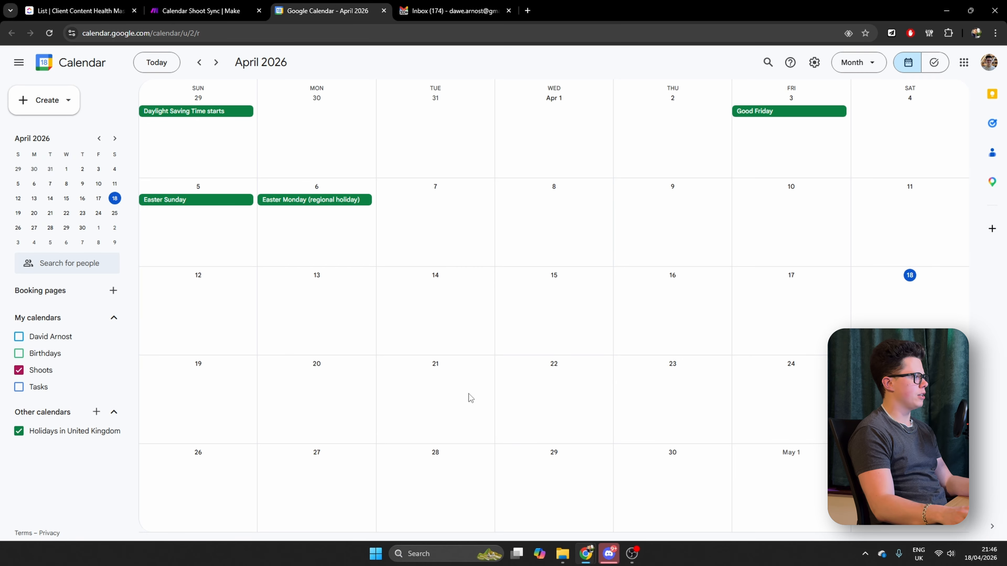
pyautogui.click(314, 391)
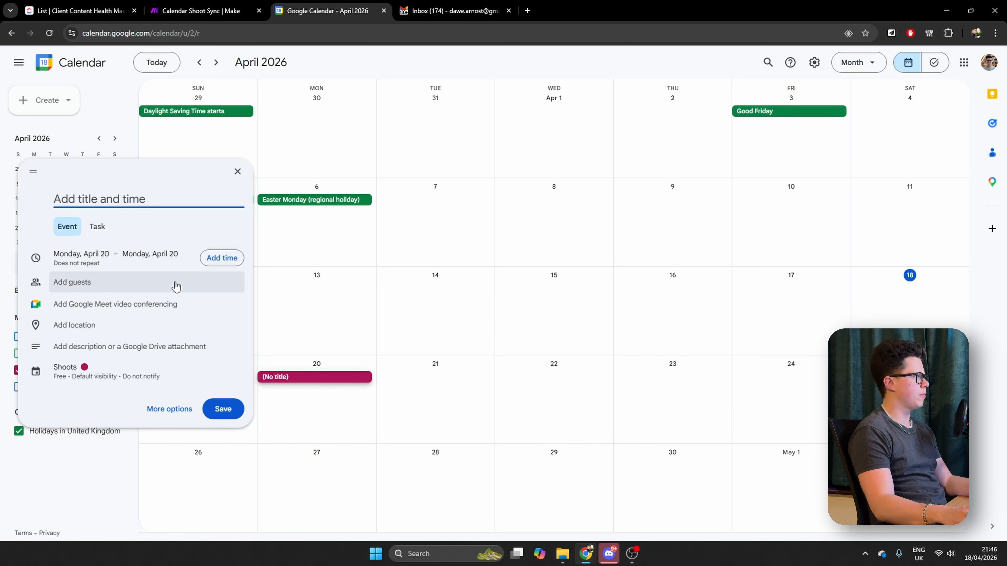
pyautogui.write('Apple - C')
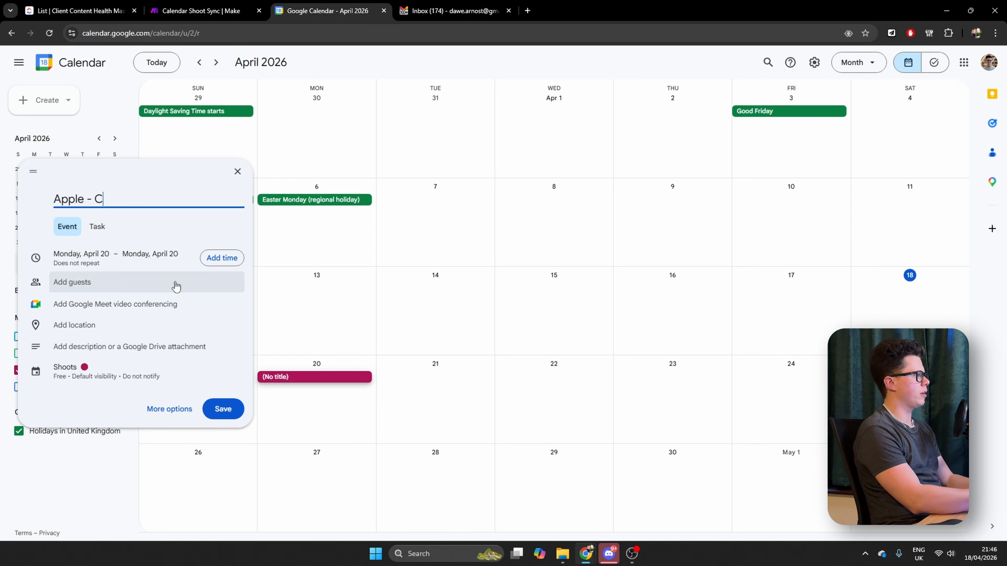
pyautogui.write('ontent Shoot')
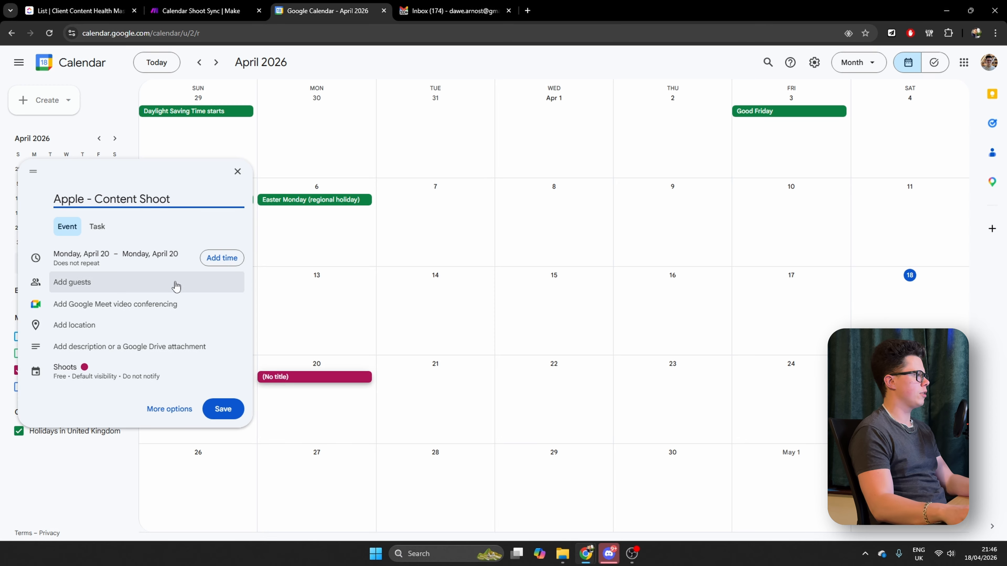
pyautogui.click(227, 411)
# Change the Apple content shoot from all-day to a timed event from 10:00am to 2:30pm and save it
pyautogui.doubleClick(325, 379)
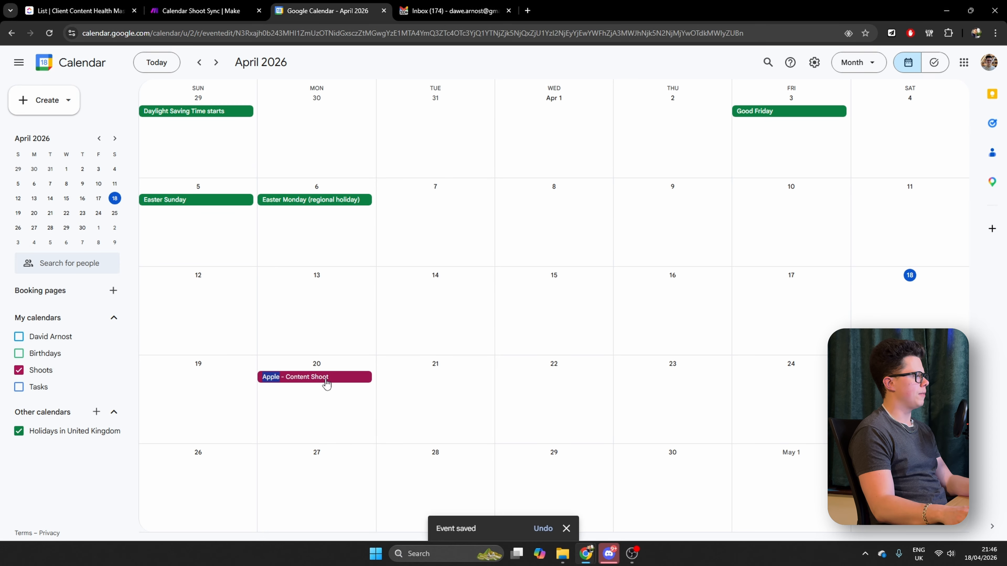
pyautogui.click(86, 107)
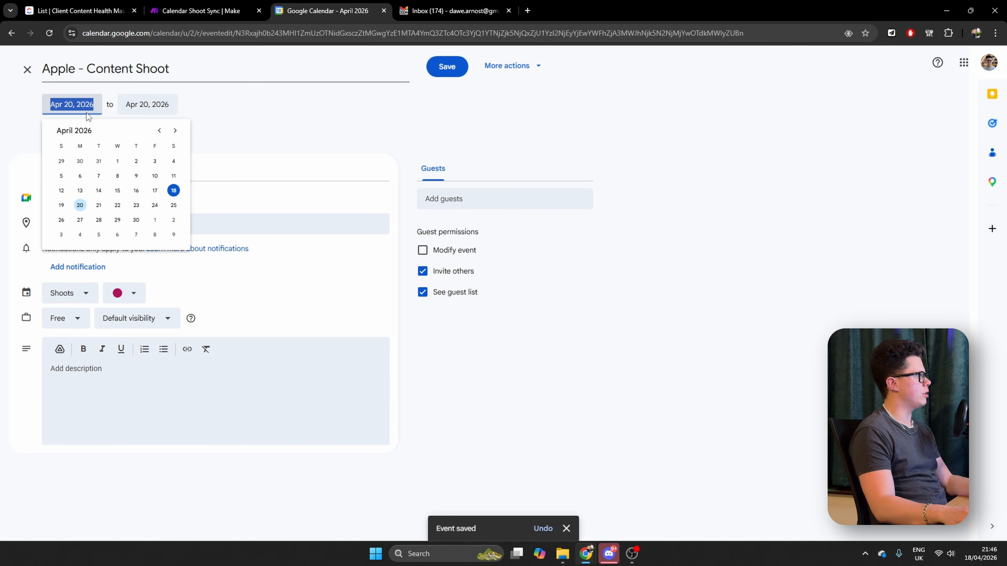
pyautogui.moveTo(59, 133); pyautogui.dragTo(382, 106)
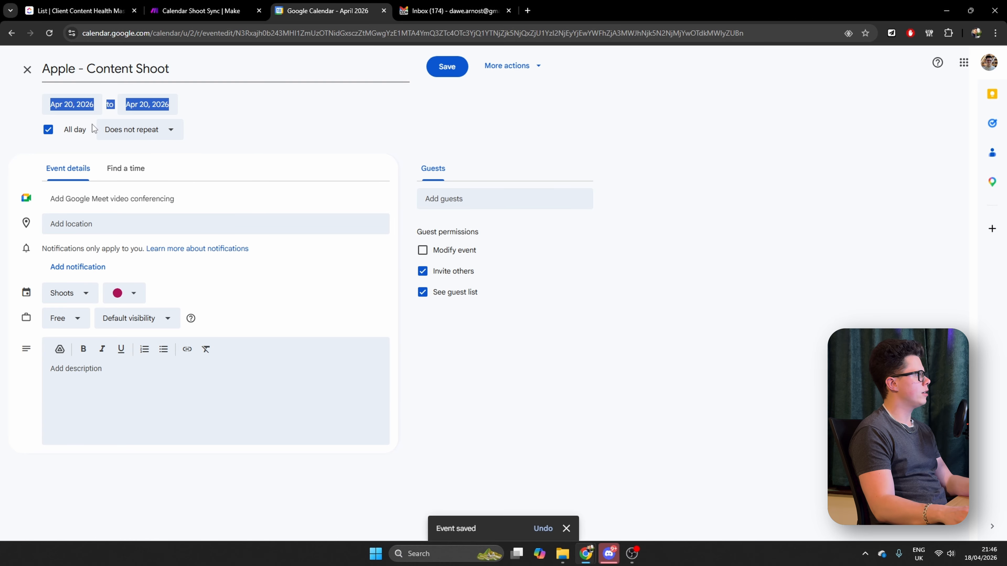
pyautogui.click(48, 130)
pyautogui.click(150, 105)
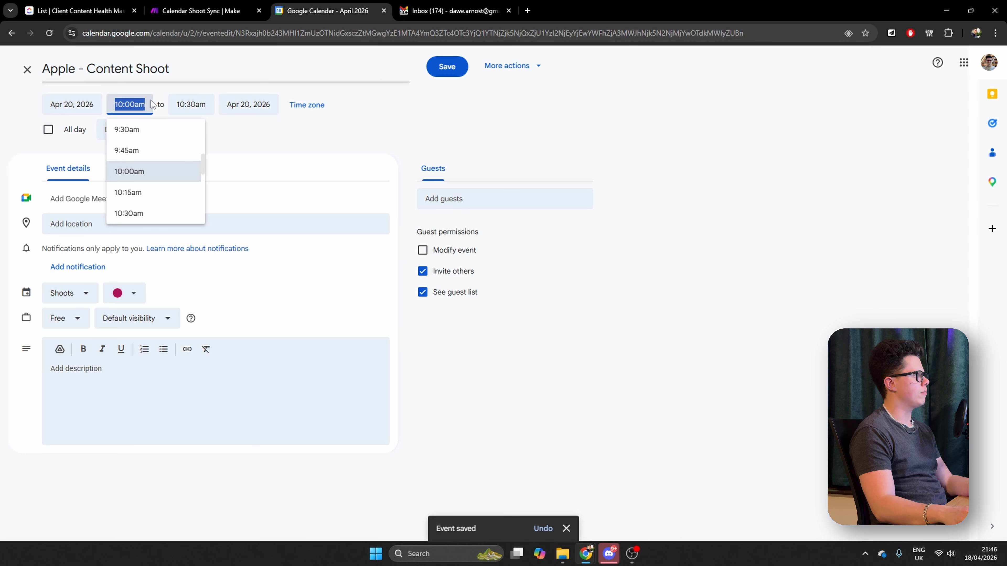
pyautogui.click(192, 104)
pyautogui.scroll(-5, 217, 158)
pyautogui.click(234, 159)
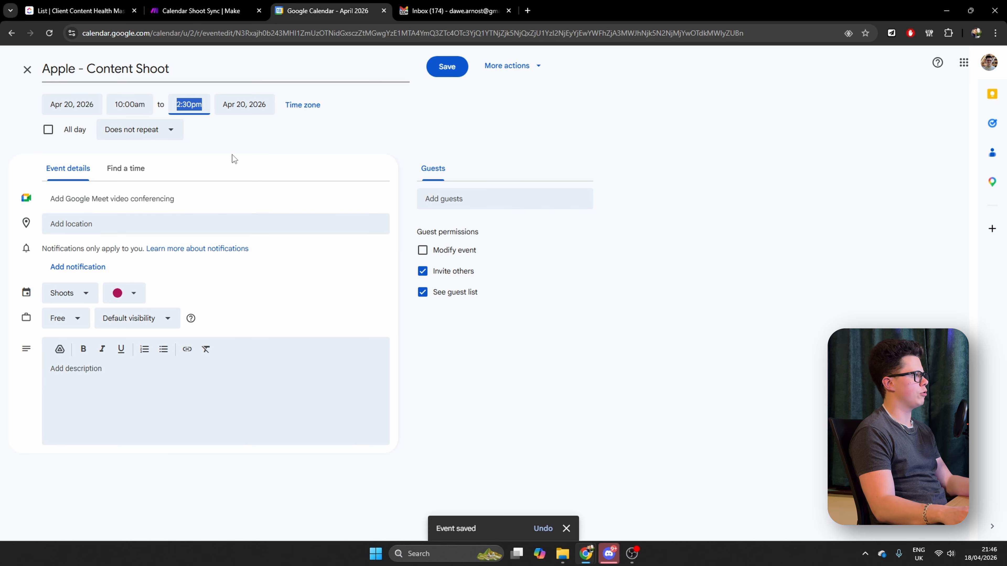
pyautogui.click(447, 66)
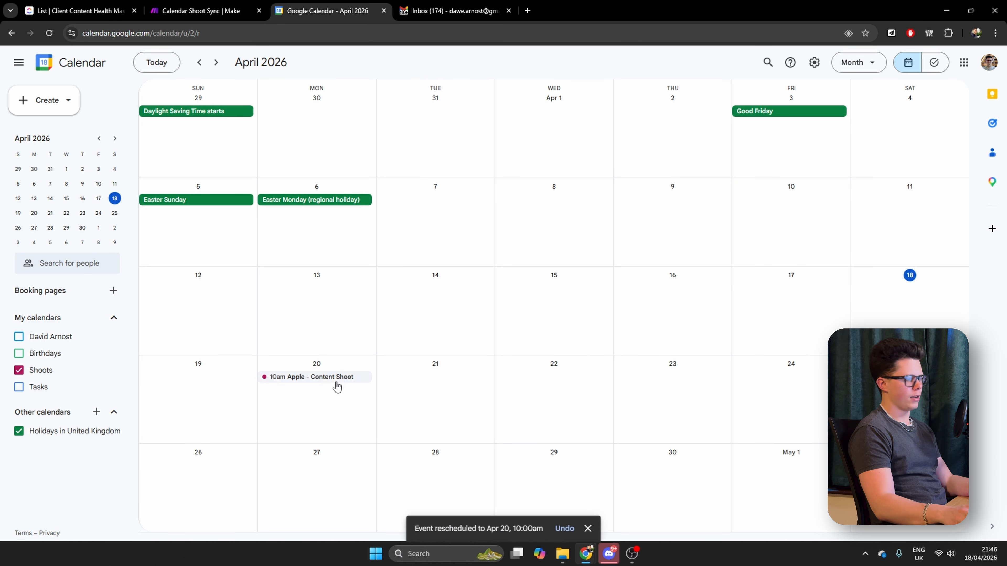
# Switch to Make, run Calendar Shoot Sync once, and compare Apple's Next Shoot Date in ClickUp with the event in Google Calendar
pyautogui.hotkey('ctrl', 'shift', 'Tab')
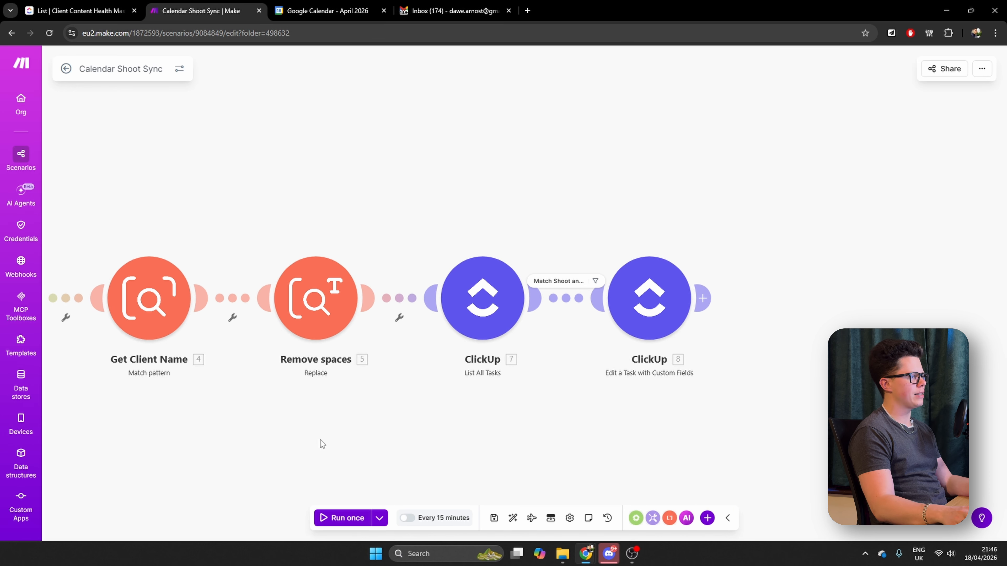
pyautogui.hscroll(-7, 321, 439)
pyautogui.click(348, 520)
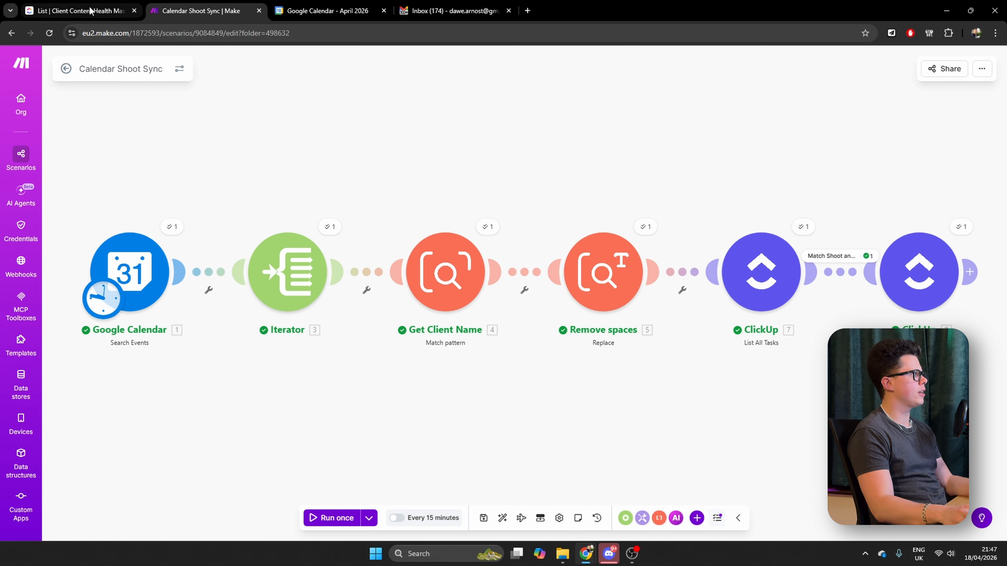
pyautogui.click(77, 11)
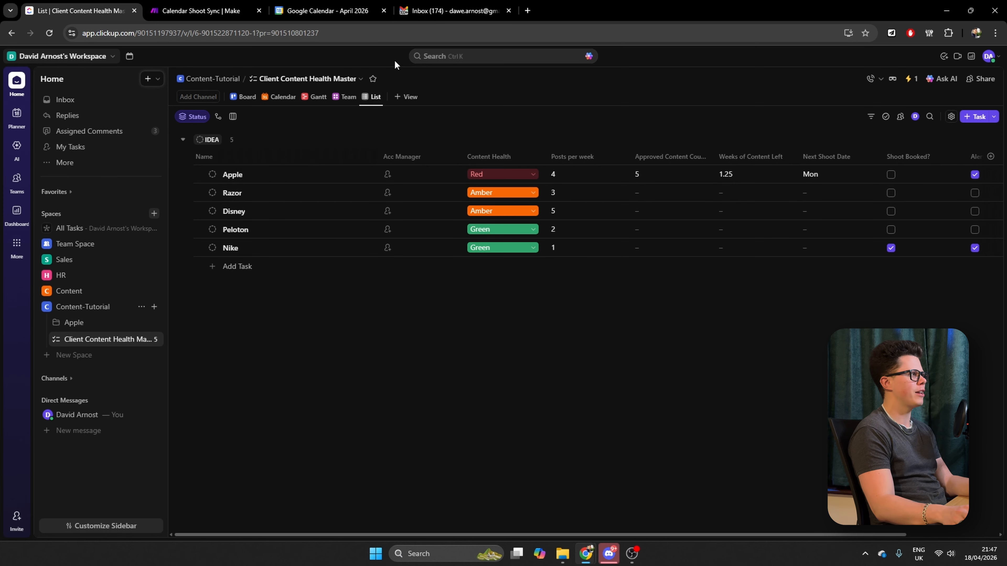
pyautogui.click(331, 9)
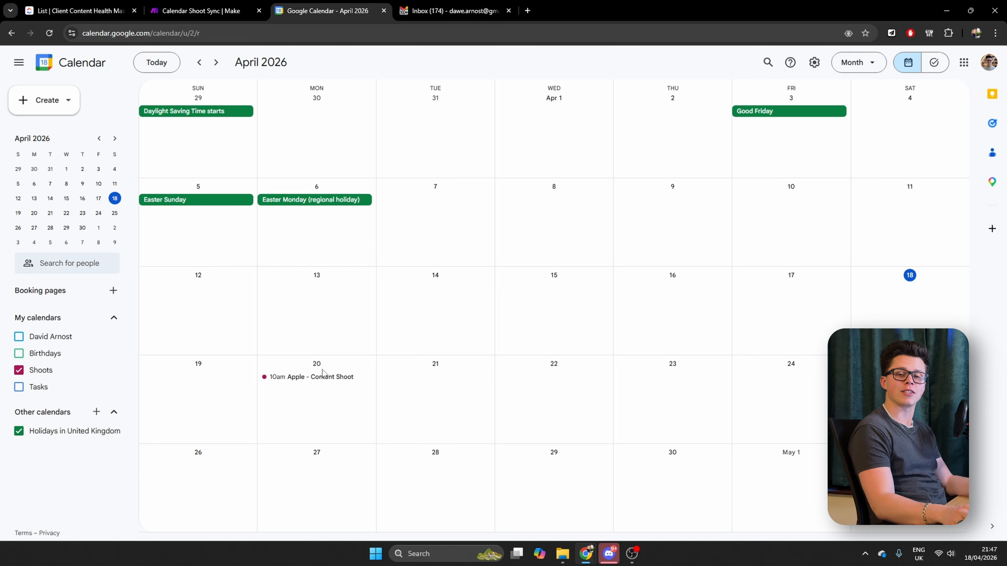
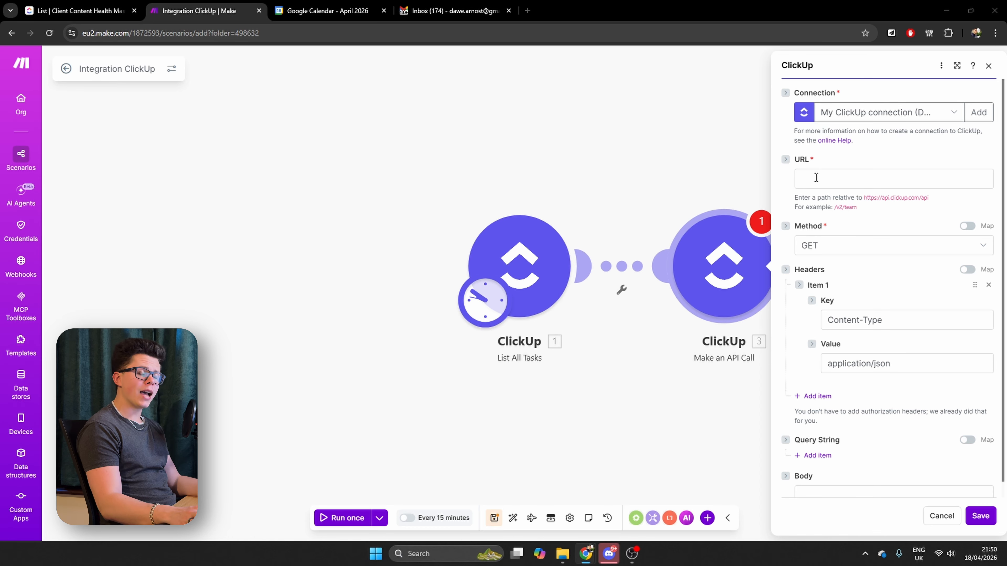
# Begin the ClickUp API call URL with v2/task/ followed by the Task ID from List All Tasks
pyautogui.click(816, 177)
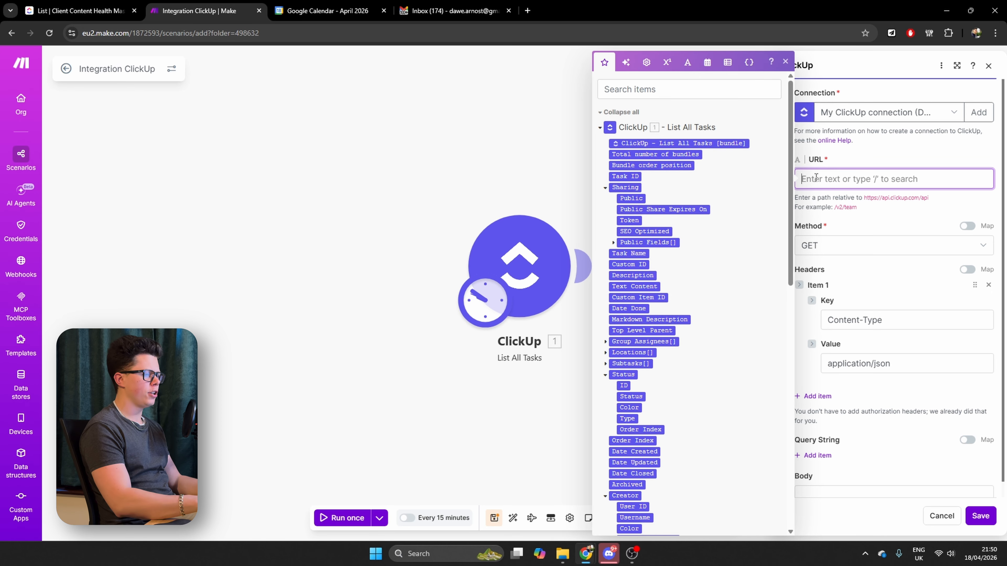
pyautogui.write('v2/tas')
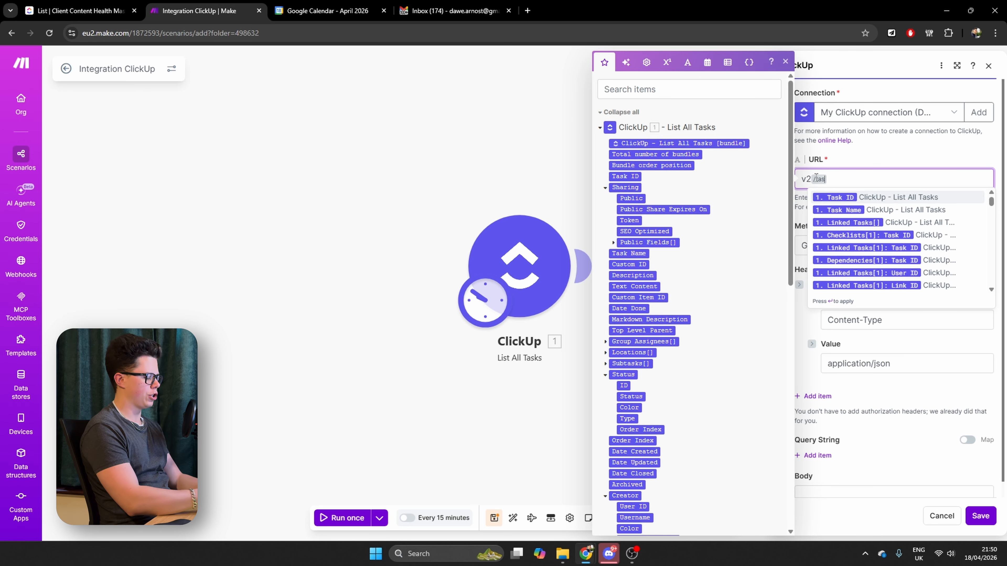
pyautogui.write('k/')
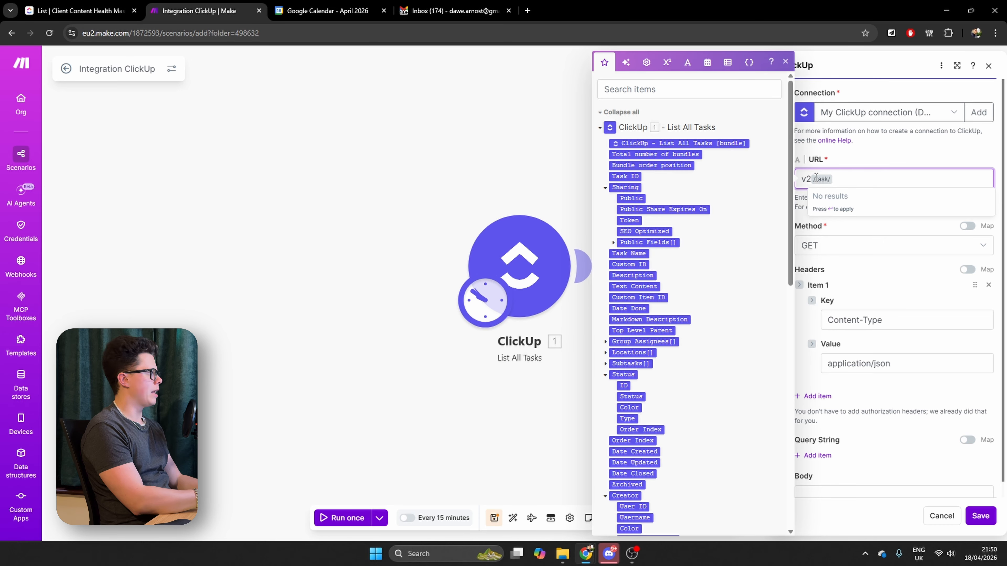
pyautogui.press('Return')
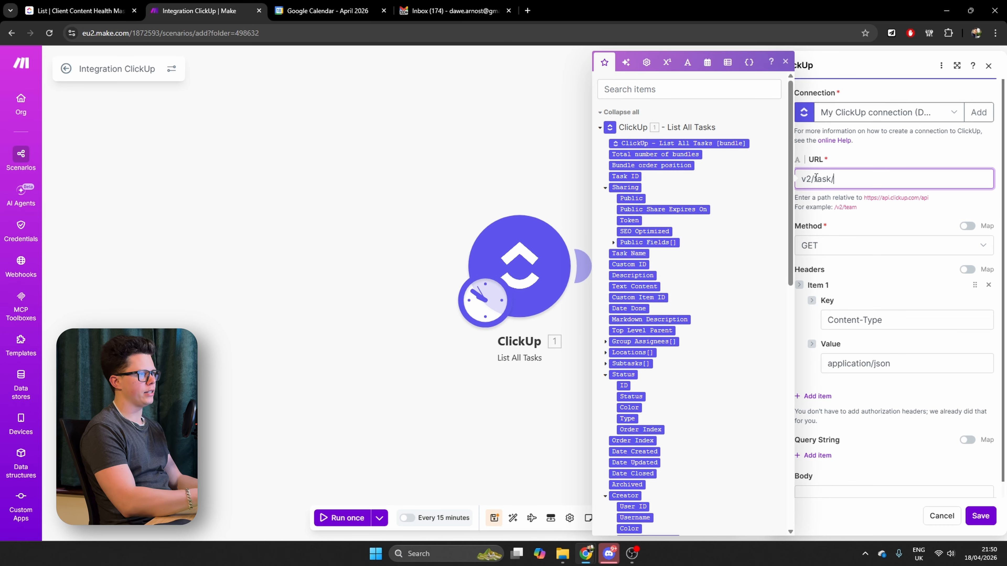
pyautogui.click(626, 177)
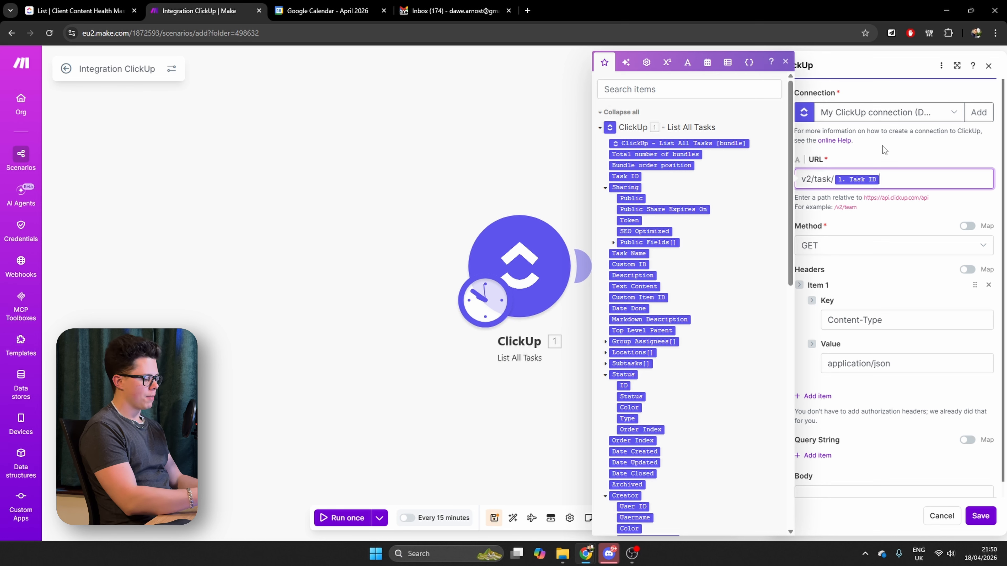
# Append /field as plain text after the Task ID in the API call URL
pyautogui.write('/field')
pyautogui.press('Return')
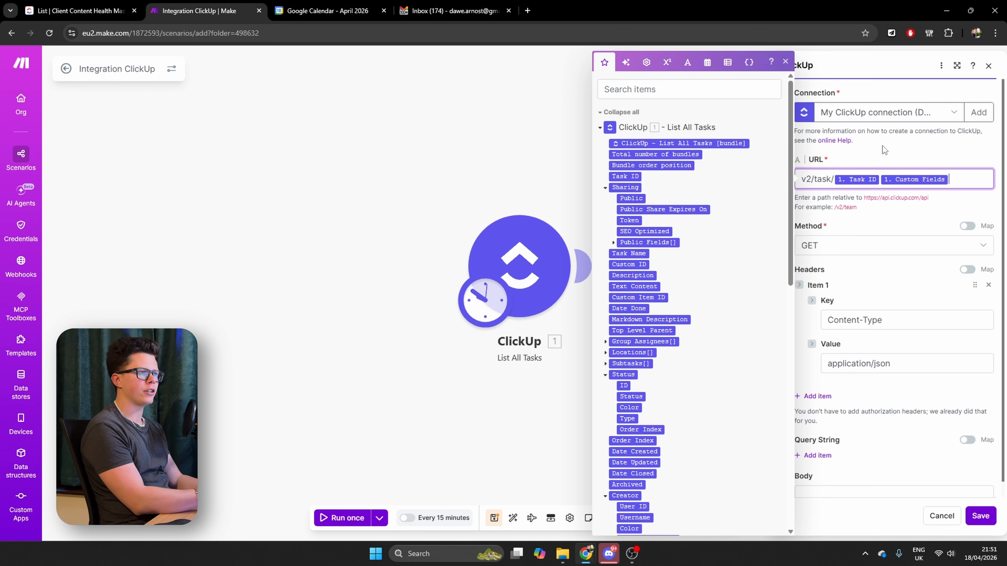
pyautogui.press('BackSpace')
pyautogui.write('/field')
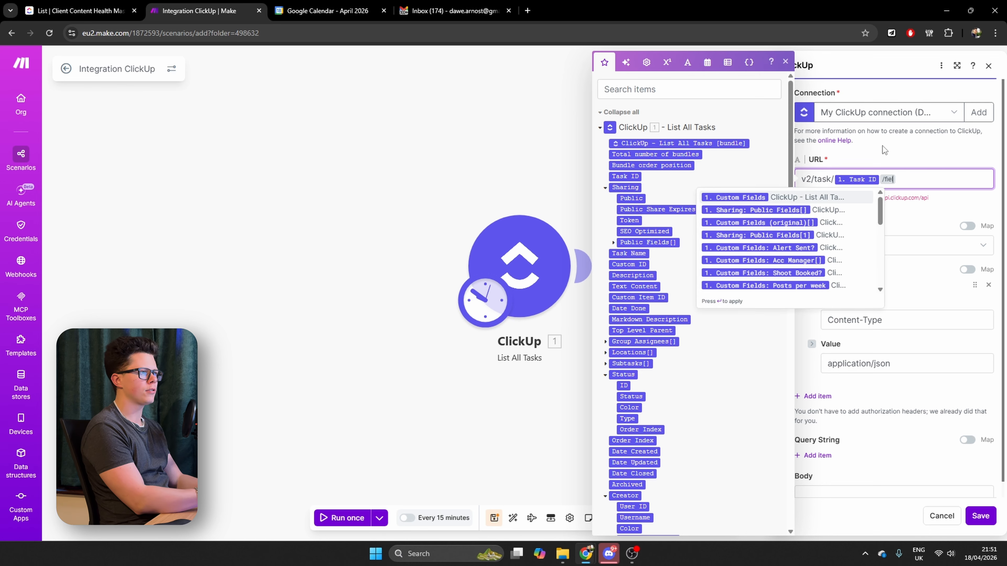
pyautogui.press('Return')
pyautogui.press('BackSpace')
pyautogui.write('/field')
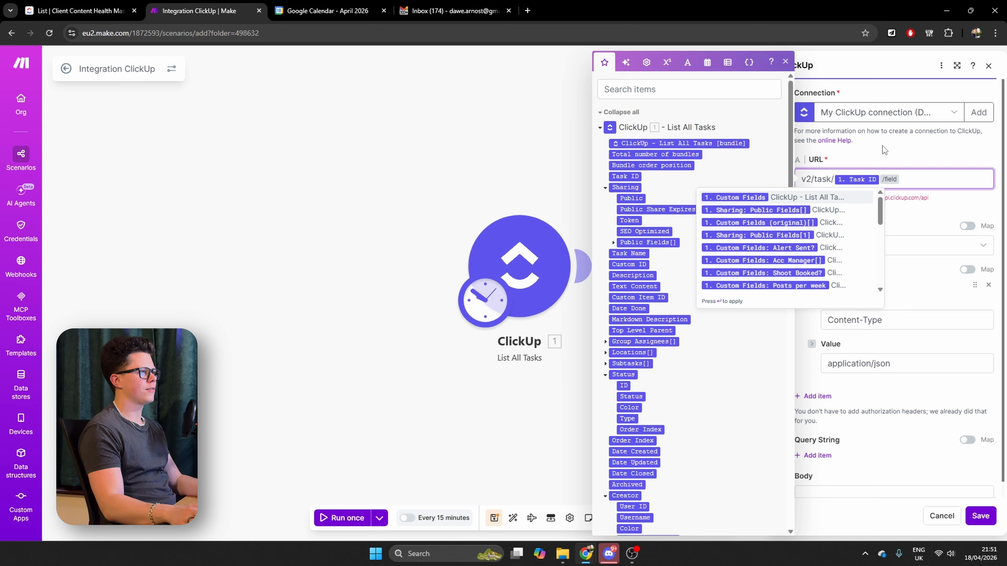
pyautogui.press('Escape')
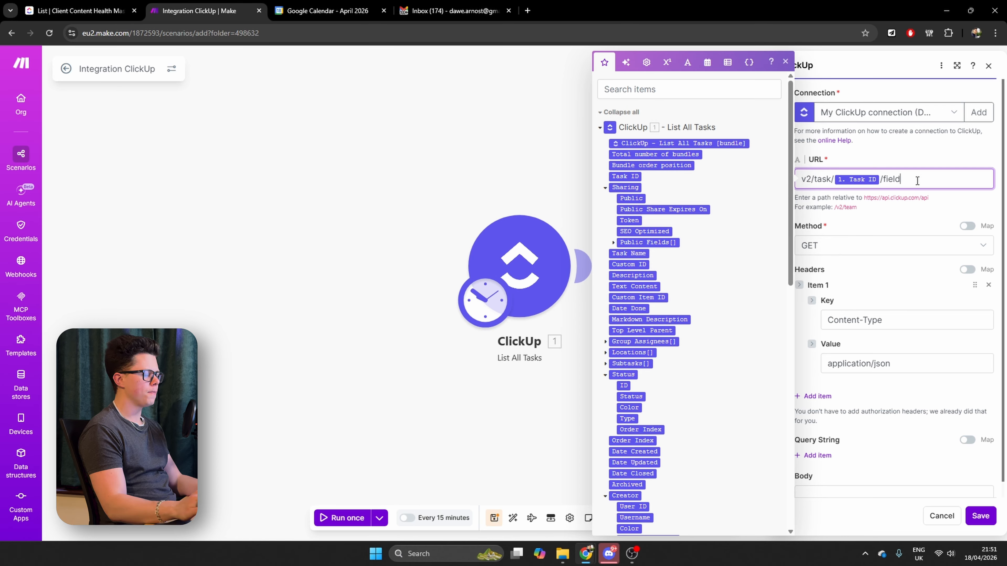
pyautogui.write('/')
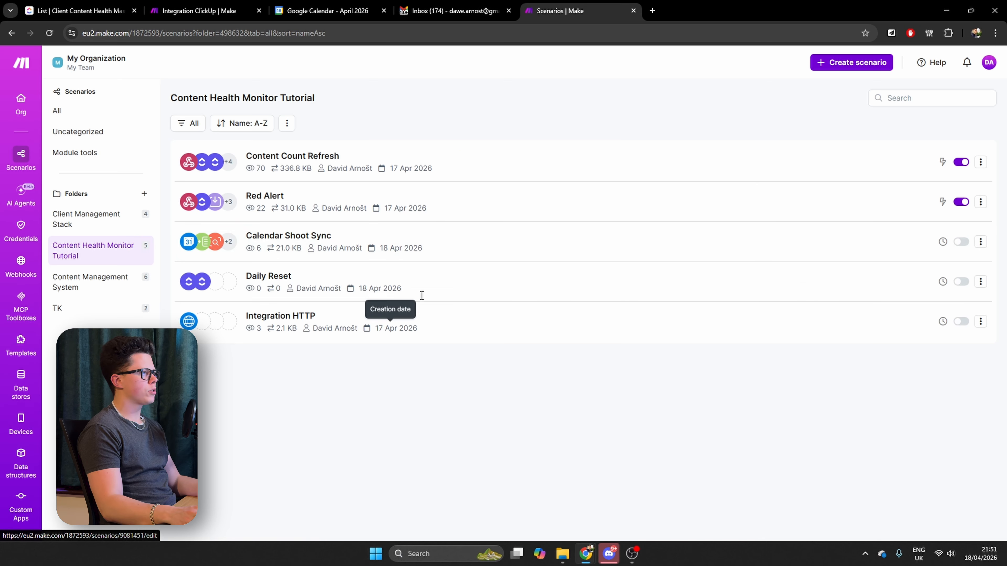
# Open the Content Count Refresh scenario and run it with existing data from the 18/4/2026 21:17:47 run
pyautogui.click(303, 158)
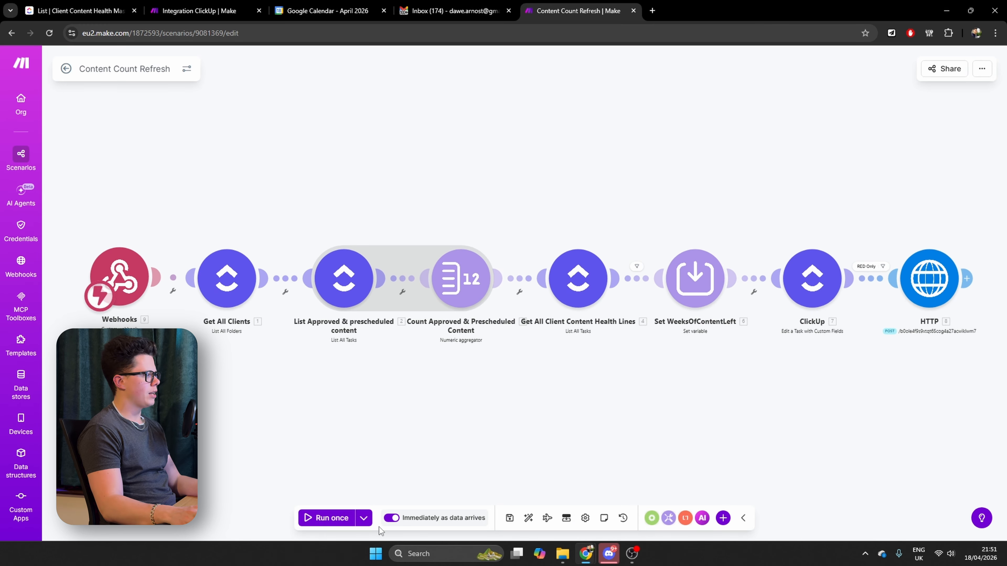
pyautogui.click(363, 518)
pyautogui.click(306, 489)
pyautogui.click(322, 446)
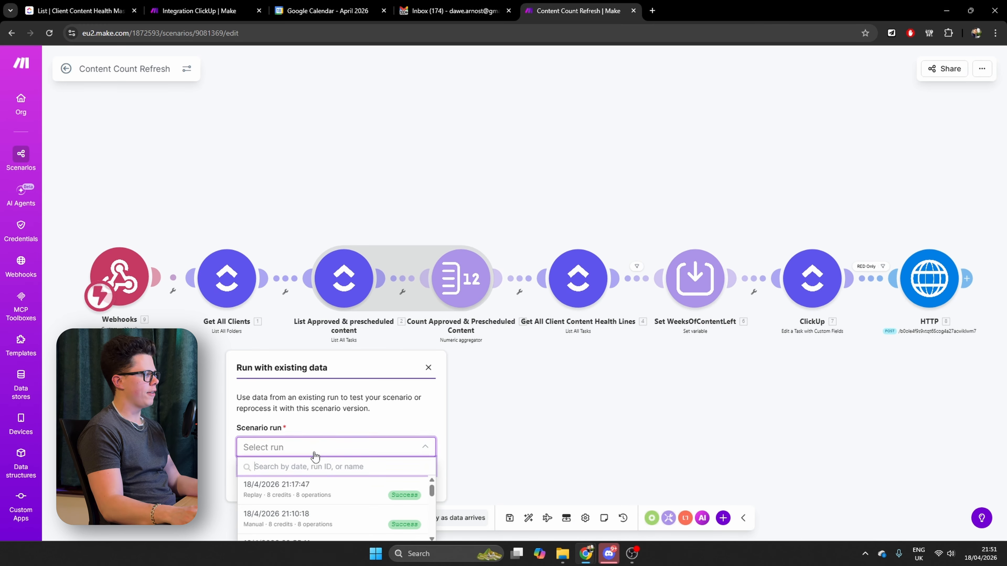
pyautogui.click(292, 503)
pyautogui.click(410, 481)
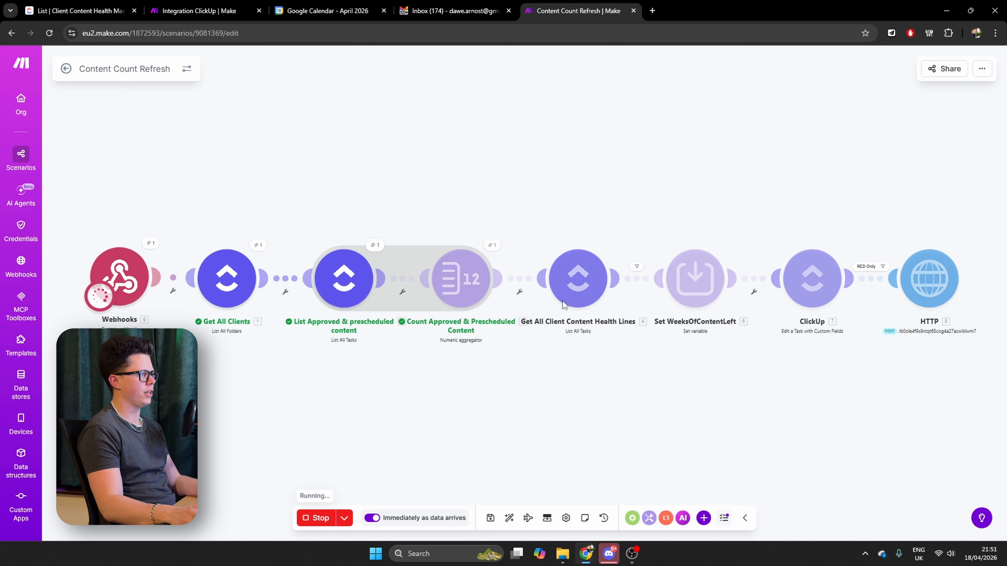
# Inspect the output of Get All Client Content Health Lines and expand Custom Fields (original) in the Peloton bundle
pyautogui.click(607, 246)
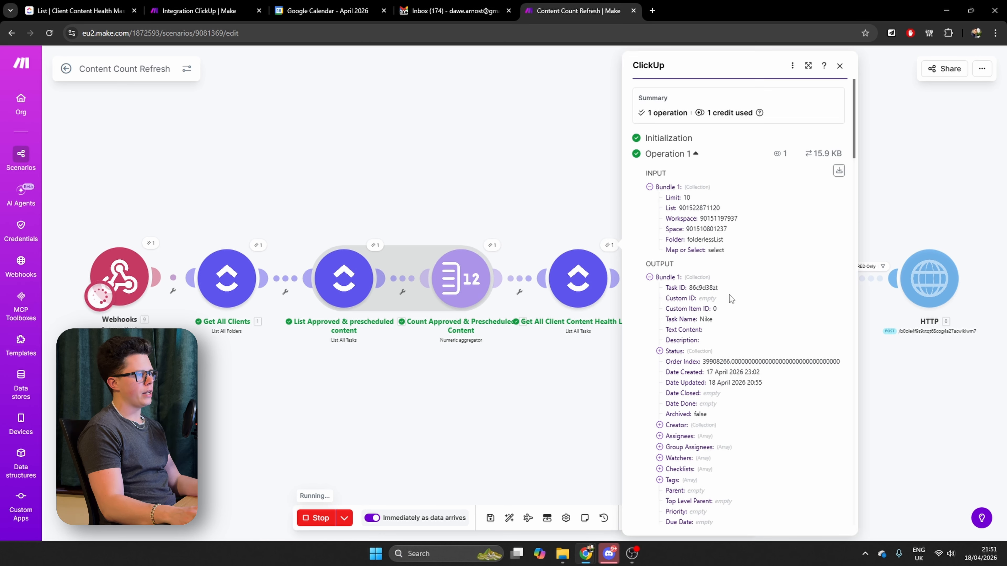
pyautogui.scroll(-15, 701, 367)
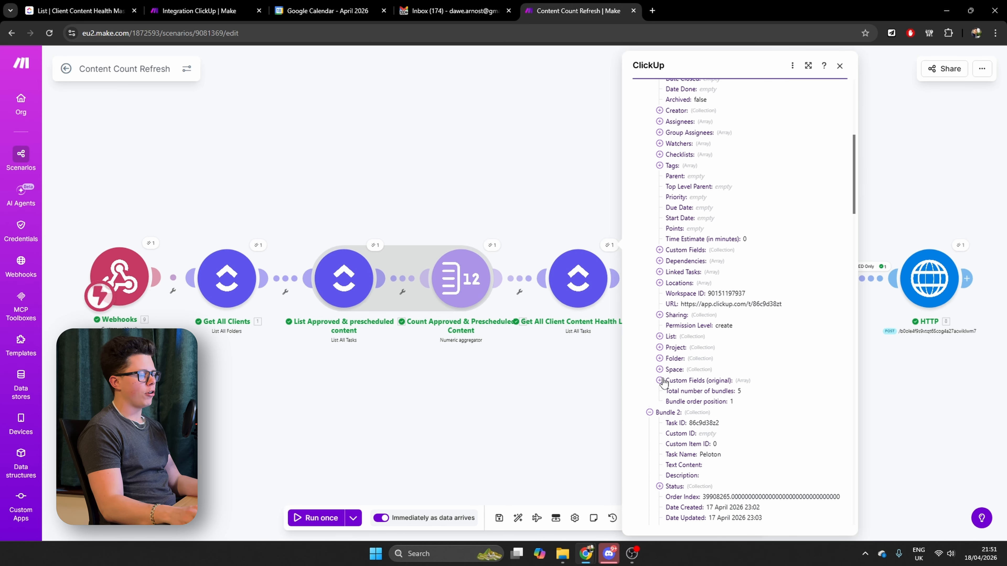
pyautogui.scroll(-12, 686, 378)
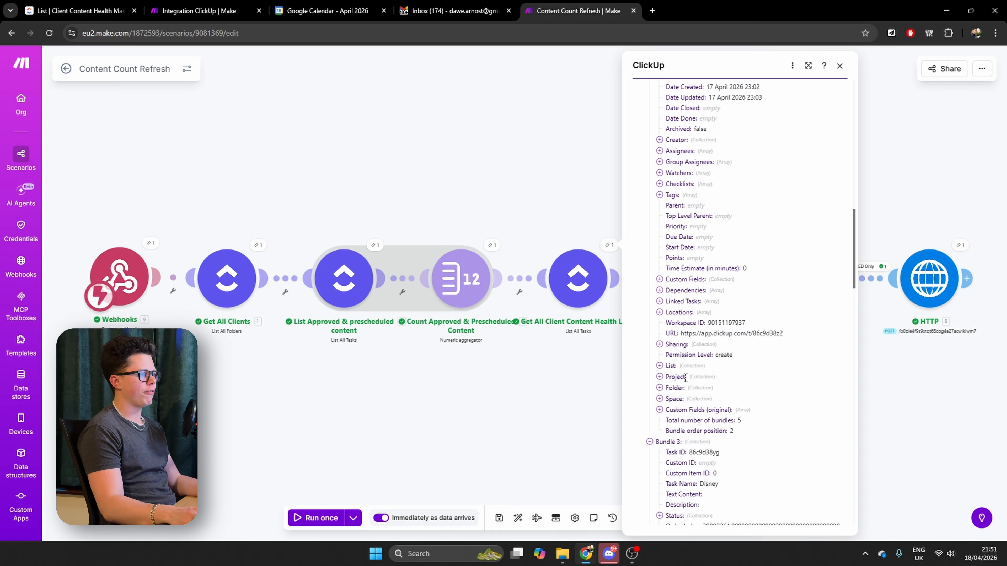
pyautogui.scroll(4, 686, 378)
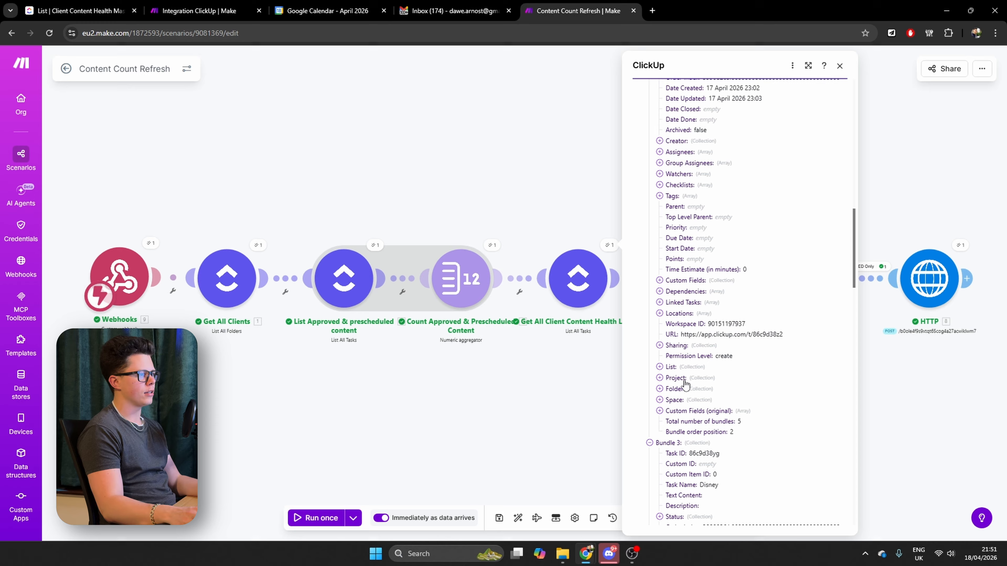
pyautogui.click(659, 411)
# Expand the first five original custom field entries and copy the ID of the Next Shoot Date field
pyautogui.click(670, 432)
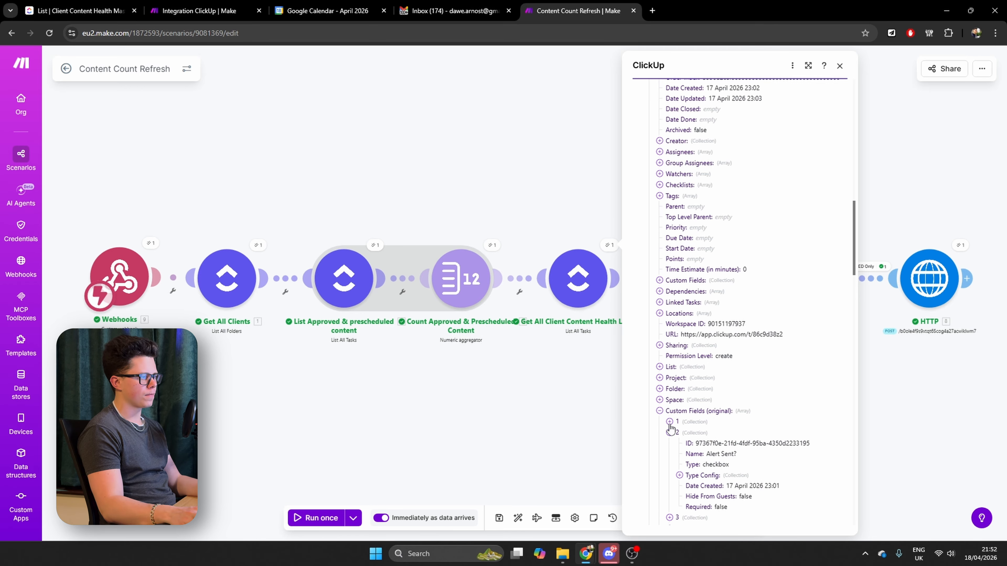
pyautogui.click(669, 423)
pyautogui.scroll(-2, 671, 430)
pyautogui.click(669, 487)
pyautogui.scroll(-2, 670, 490)
pyautogui.click(670, 468)
pyautogui.scroll(-2, 670, 467)
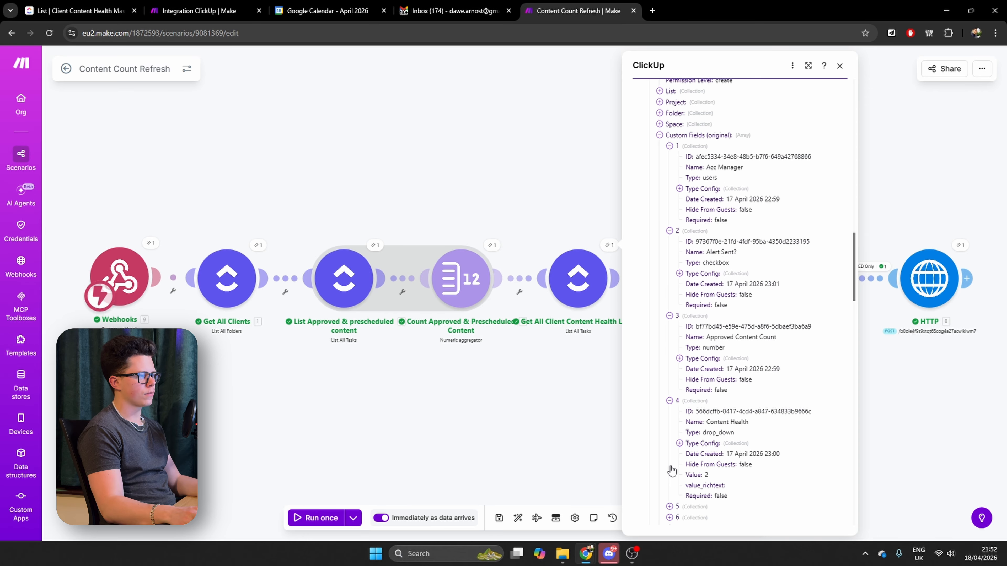
pyautogui.scroll(-2, 670, 471)
pyautogui.click(669, 416)
pyautogui.moveTo(698, 428); pyautogui.dragTo(797, 430)
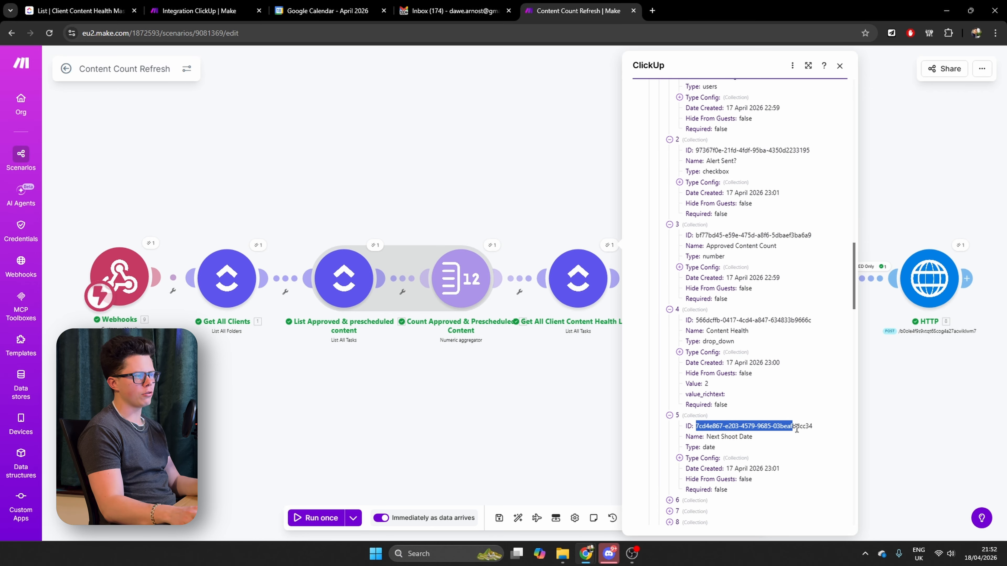
# Return to the Integration ClickUp scenario, append a slash and the copied Next Shoot Date field ID to the URL, and set the method to POST
pyautogui.click(201, 11)
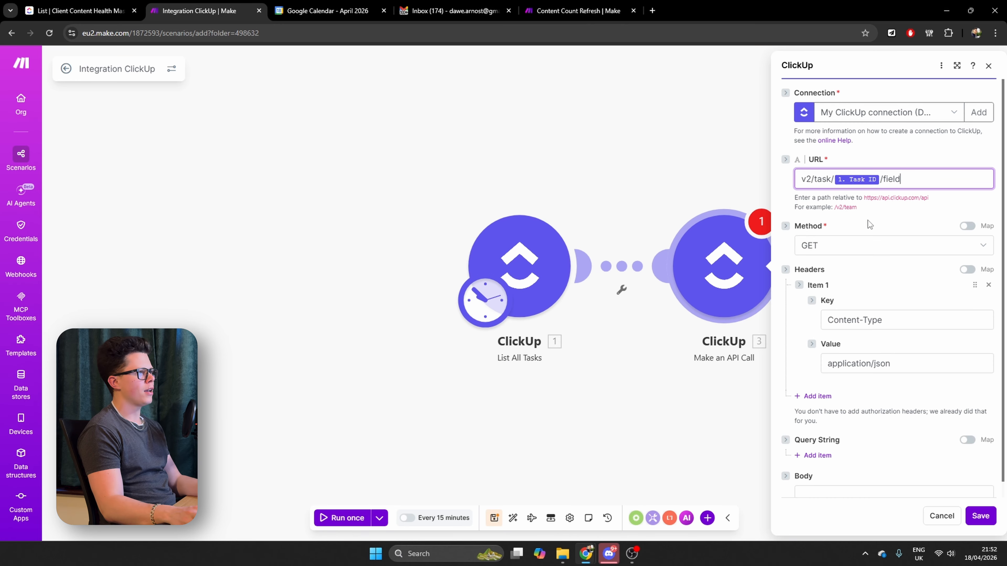
pyautogui.click(918, 178)
pyautogui.write('/')
pyautogui.hotkey('ctrl', 'v')
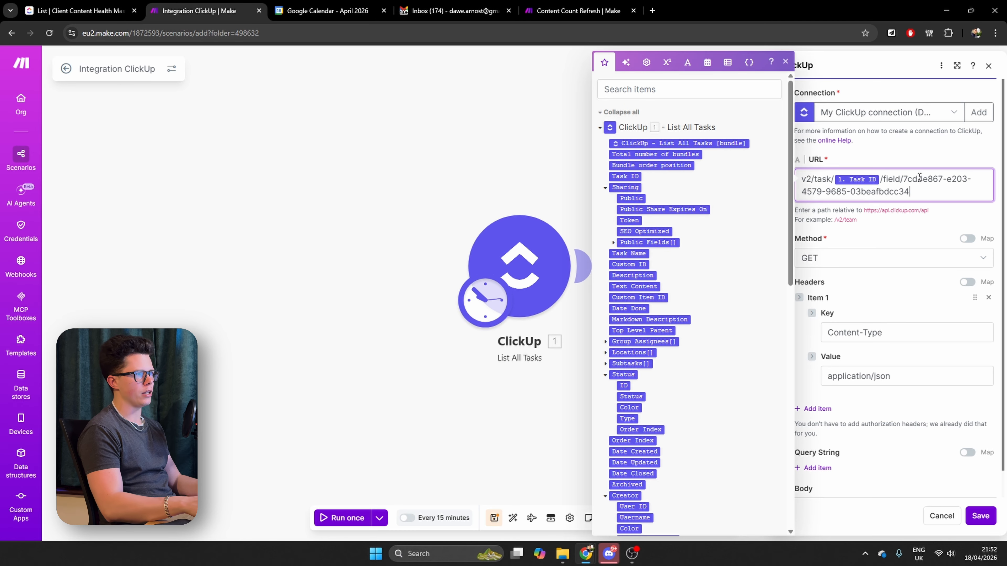
pyautogui.click(857, 262)
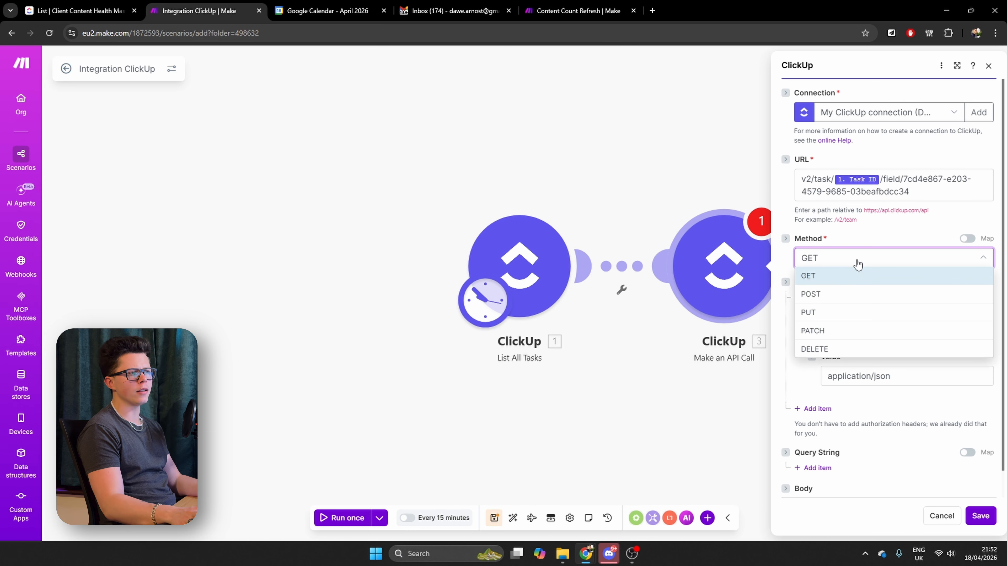
pyautogui.click(842, 294)
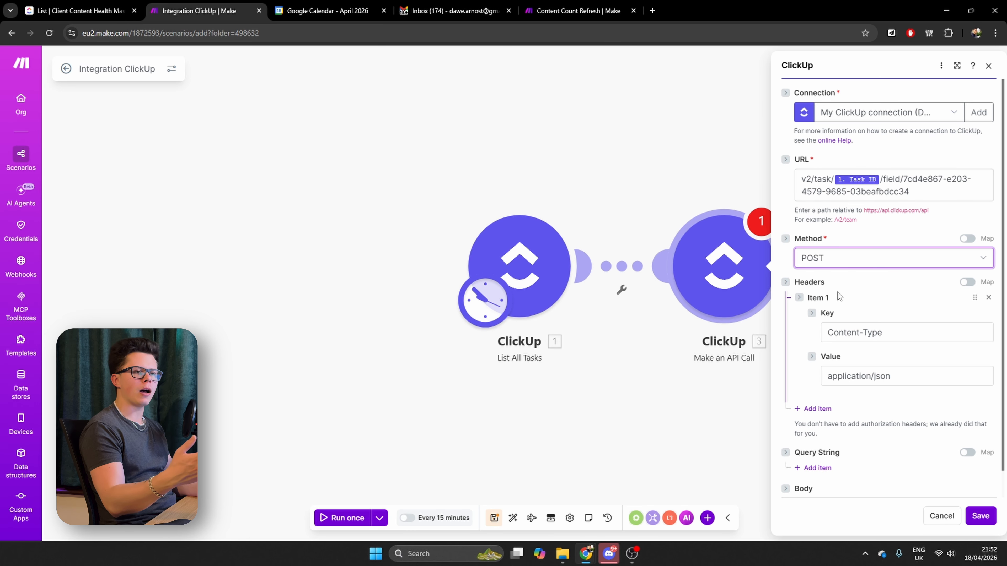
# Enter the API call body as a JSON object with "value": null
pyautogui.scroll(-1, 837, 292)
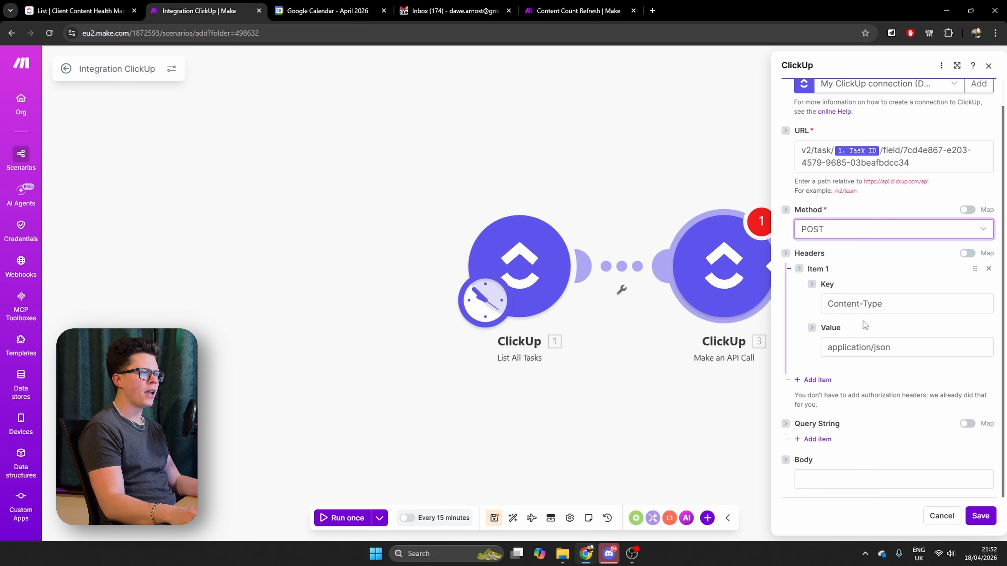
pyautogui.click(853, 482)
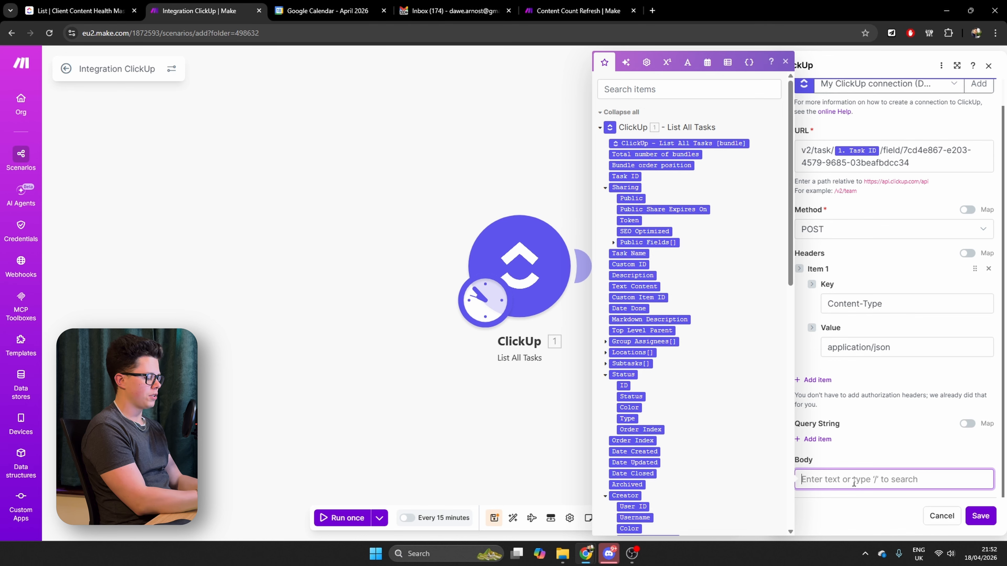
pyautogui.write('{')
pyautogui.press('Return')
pyautogui.write('"')
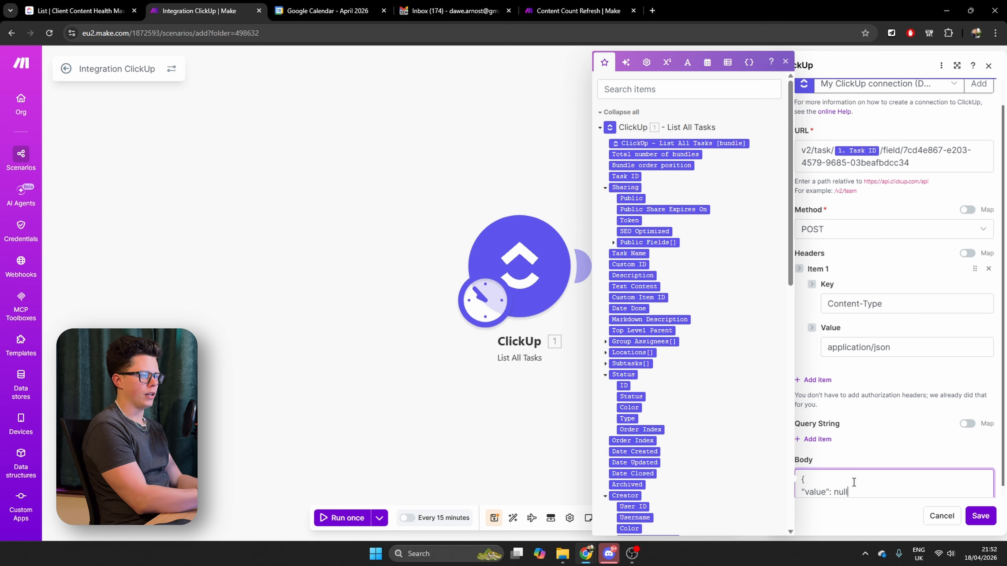
pyautogui.write('value": null')
pyautogui.press('Return')
pyautogui.write('}')
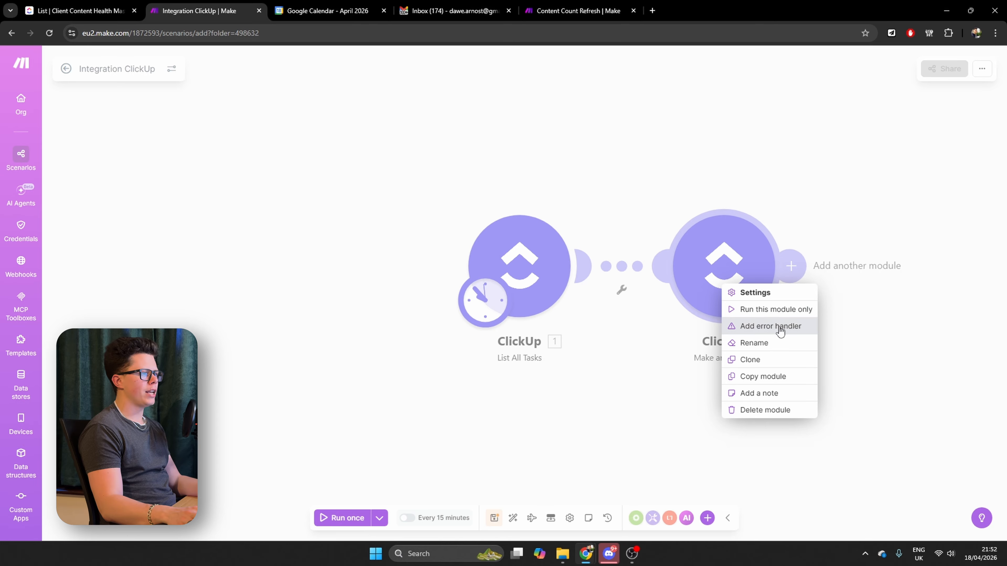
# Rename the API call module to "Remove Next Shoot Date"
pyautogui.click(761, 342)
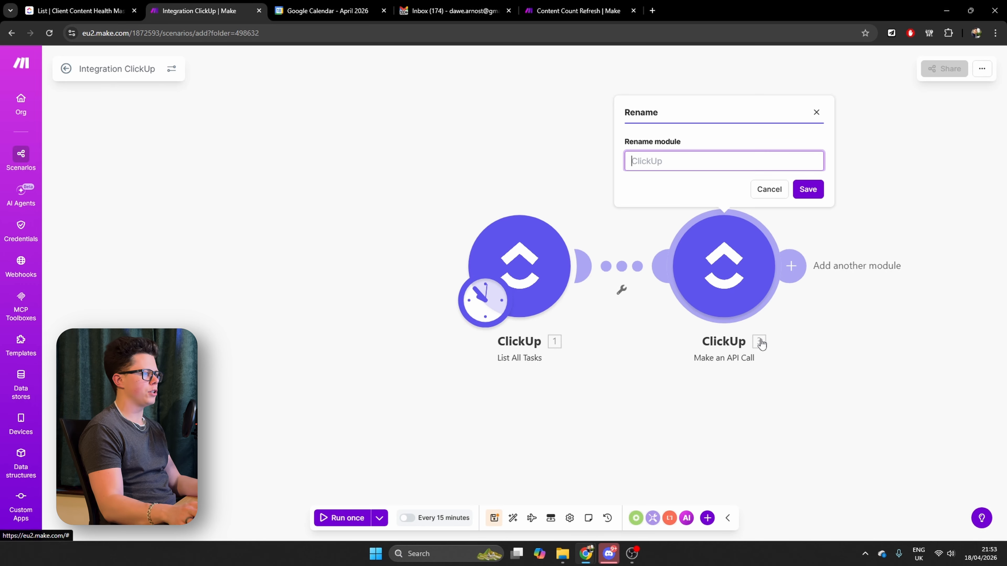
pyautogui.write('Remove Next Shoot')
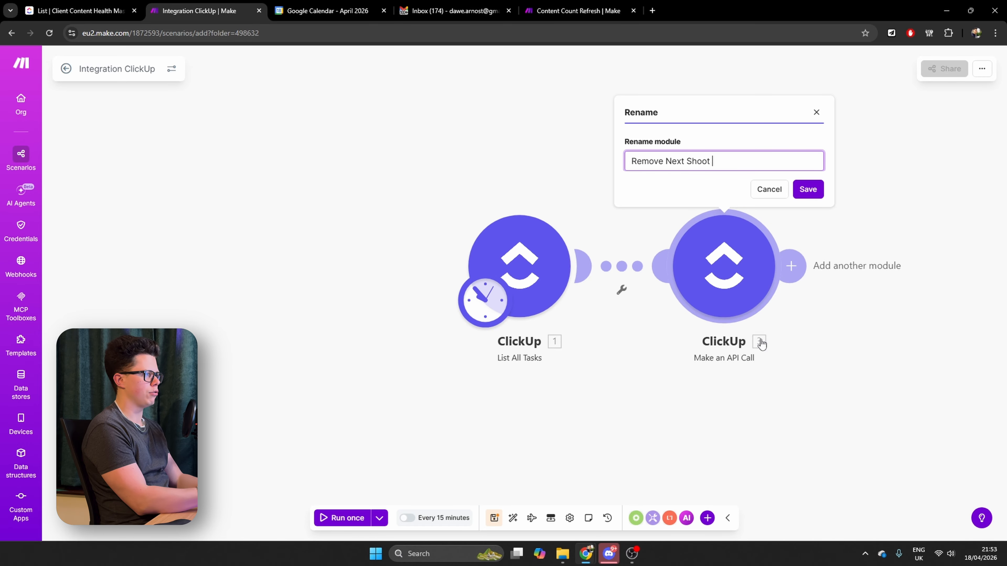
pyautogui.write(' Date')
pyautogui.click(807, 189)
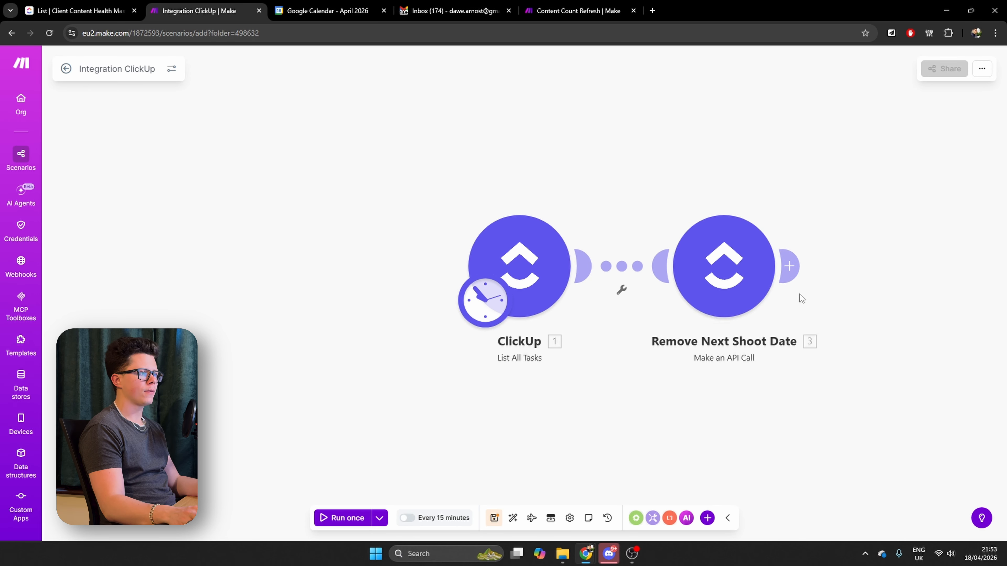
# Add another ClickUp Make an API Call module after Remove Next Shoot Date
pyautogui.click(790, 268)
pyautogui.click(483, 238)
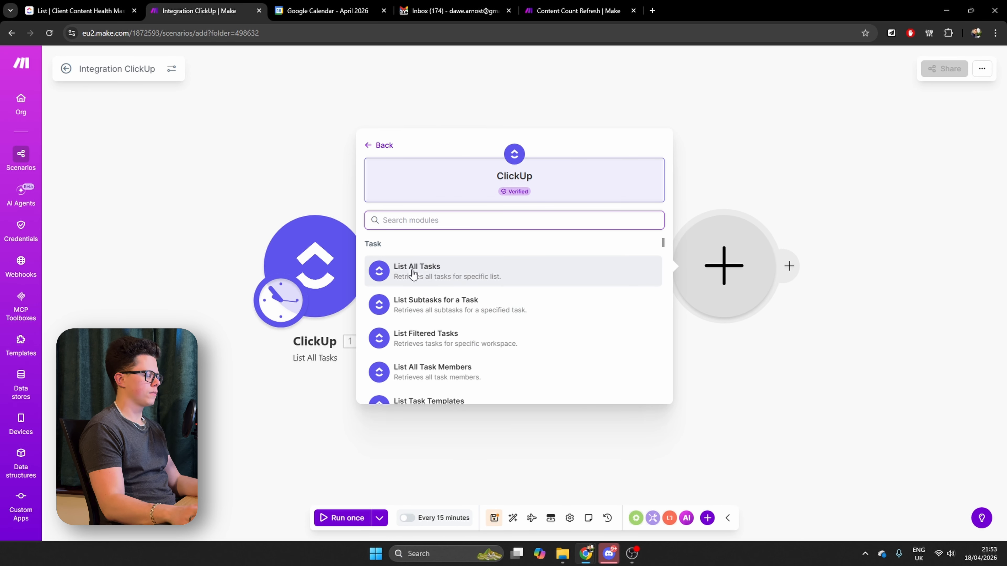
pyautogui.write('api')
pyautogui.click(452, 369)
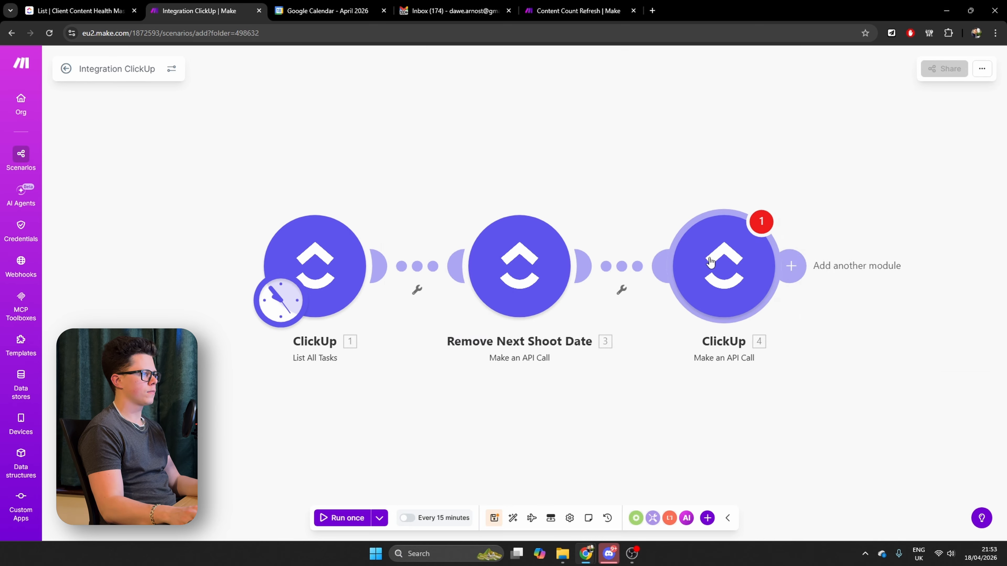
# Paste the task field URL with the Task ID and Next Shoot Date field ID into the new API call and set its method to POST
pyautogui.click(831, 186)
pyautogui.hotkey('ctrl', 'v')
pyautogui.click(847, 257)
pyautogui.click(832, 296)
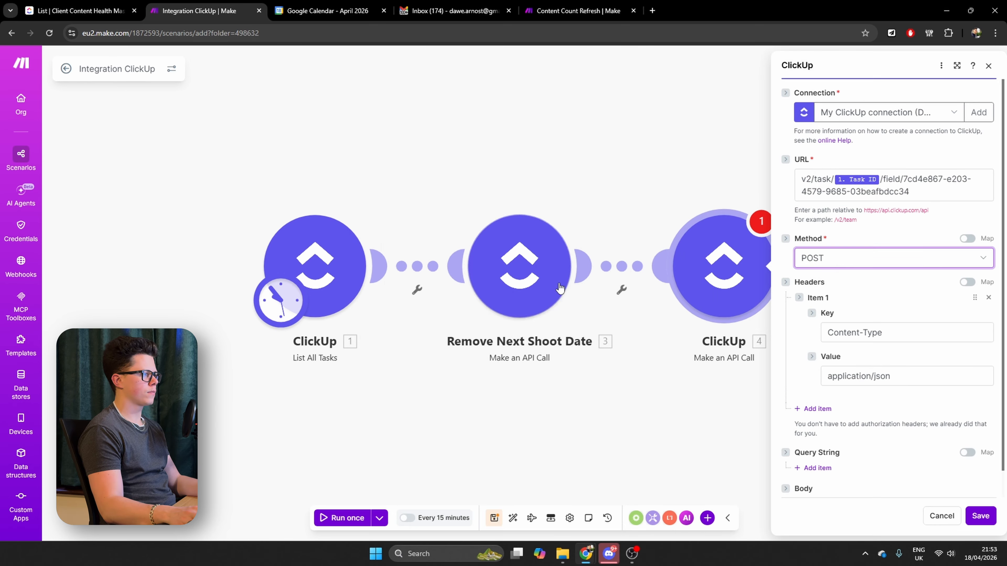
# Replace the field ID in the second API call's URL with the Shoot Booked? field ID copied from the Content Count Refresh output
pyautogui.click(551, 296)
pyautogui.click(535, 166)
pyautogui.click(531, 16)
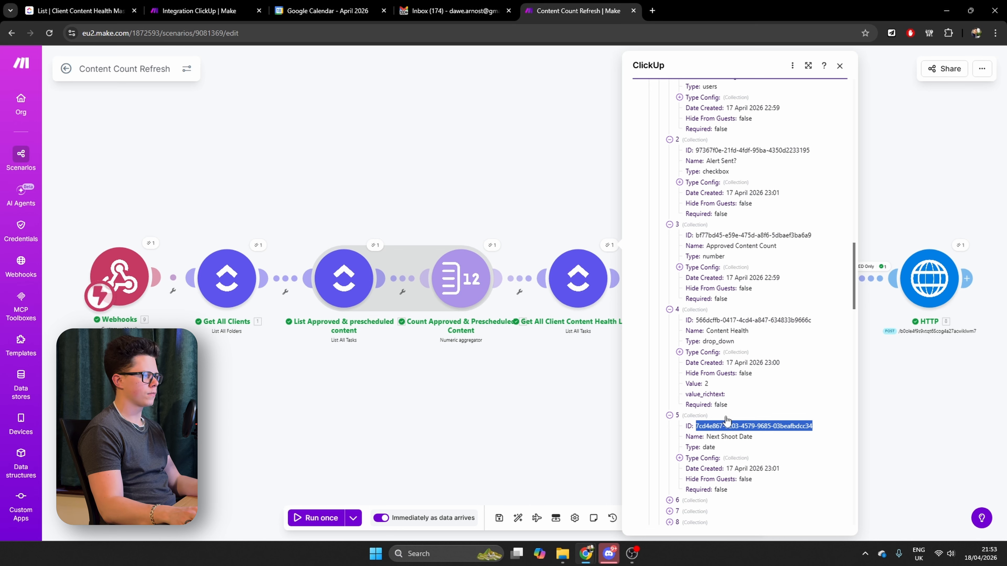
pyautogui.scroll(-5, 726, 420)
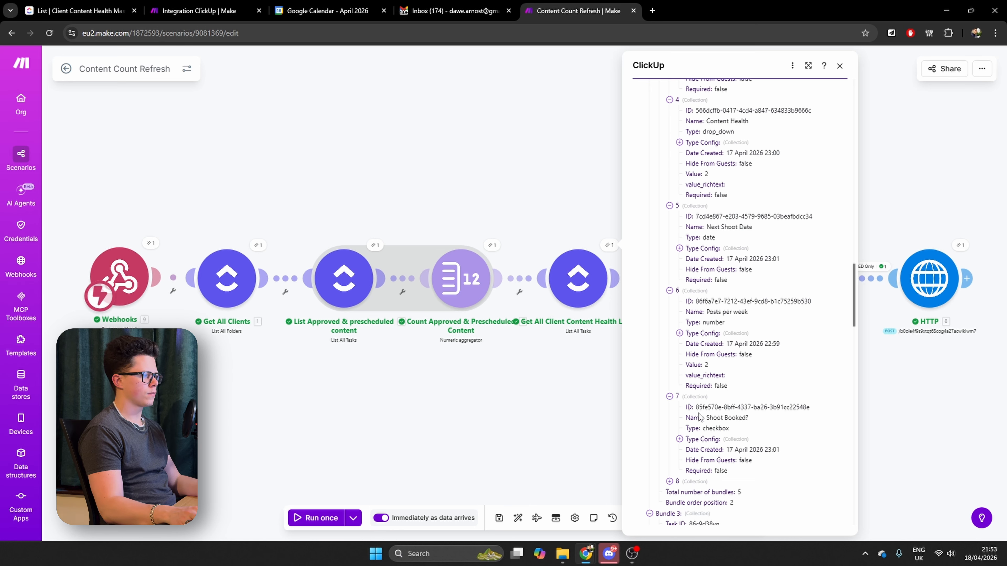
pyautogui.moveTo(696, 407); pyautogui.dragTo(811, 407)
pyautogui.hotkey('ctrl', 'c')
pyautogui.click(206, 11)
pyautogui.click(747, 294)
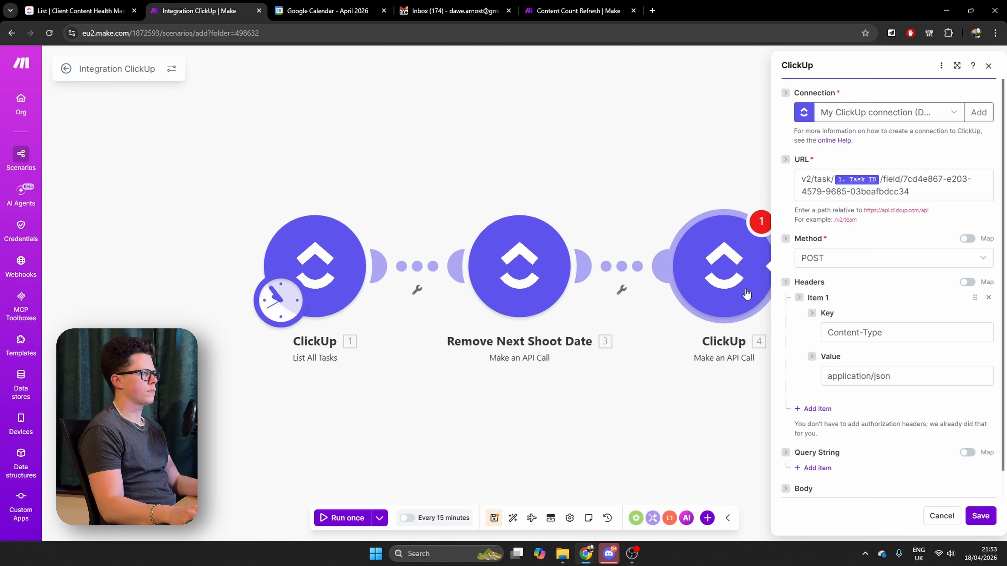
pyautogui.moveTo(909, 180); pyautogui.dragTo(909, 192)
pyautogui.hotkey('ctrl', 'v')
# Enter a JSON object with "value": null as the second API call's body and save the module
pyautogui.scroll(-1, 869, 393)
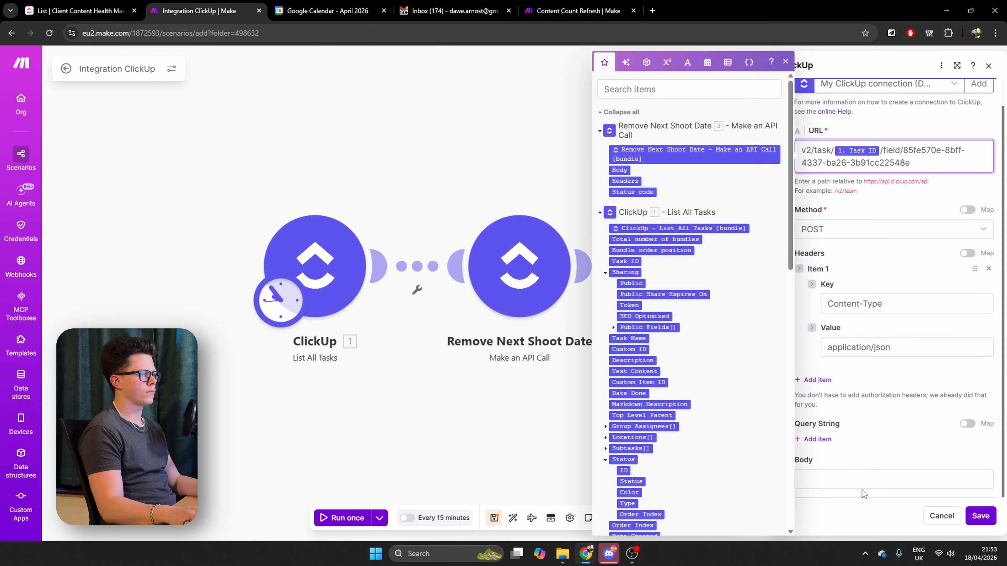
pyautogui.click(860, 482)
pyautogui.write('{')
pyautogui.press('Return')
pyautogui.write('"value')
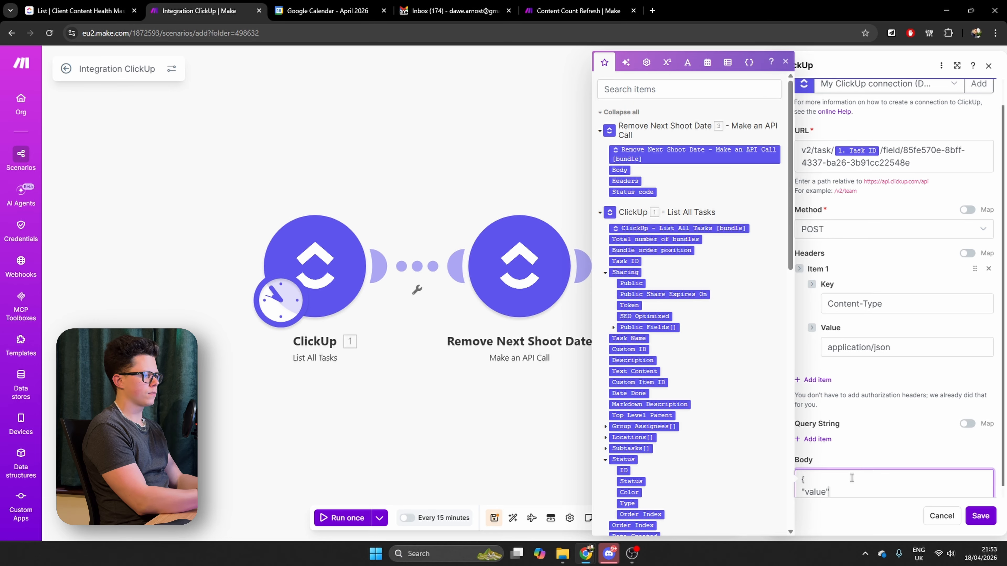
pyautogui.write('": null')
pyautogui.click(980, 516)
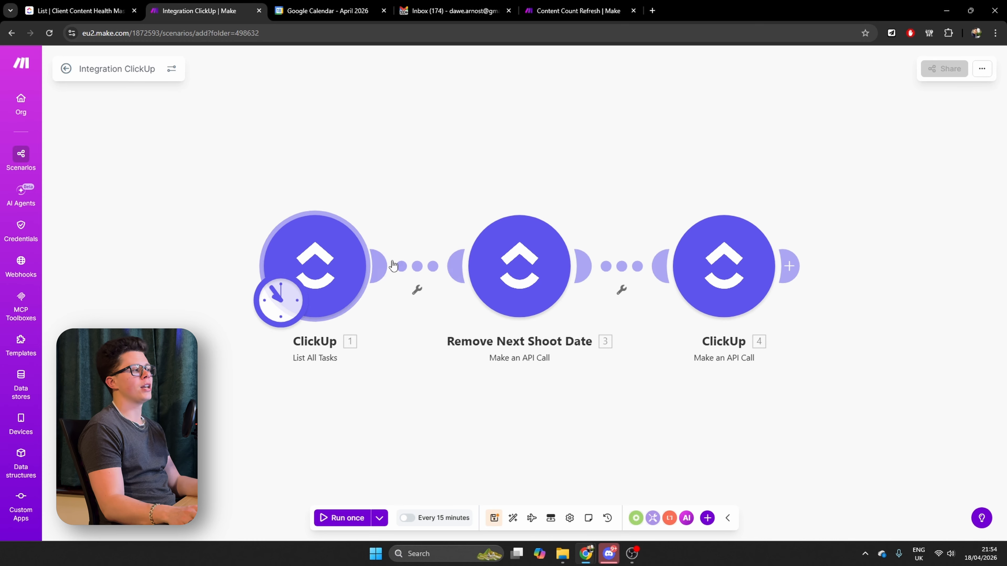
# Set up a filter between List All Tasks and Remove Next Shoot Date, labelled "Next Shoot Date in the Past"
pyautogui.click(417, 293)
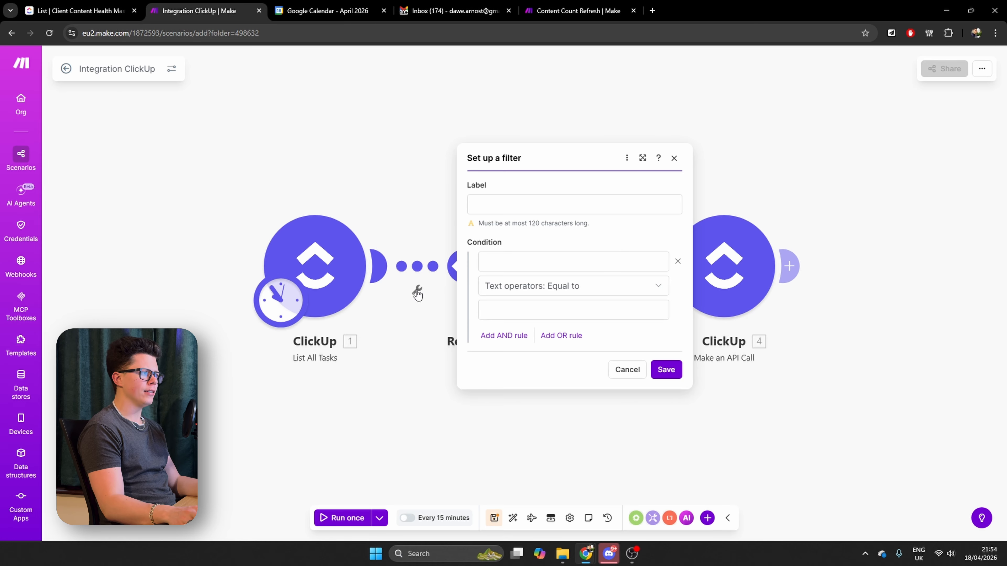
pyautogui.click(489, 203)
pyautogui.write('Next Shoot Date in th')
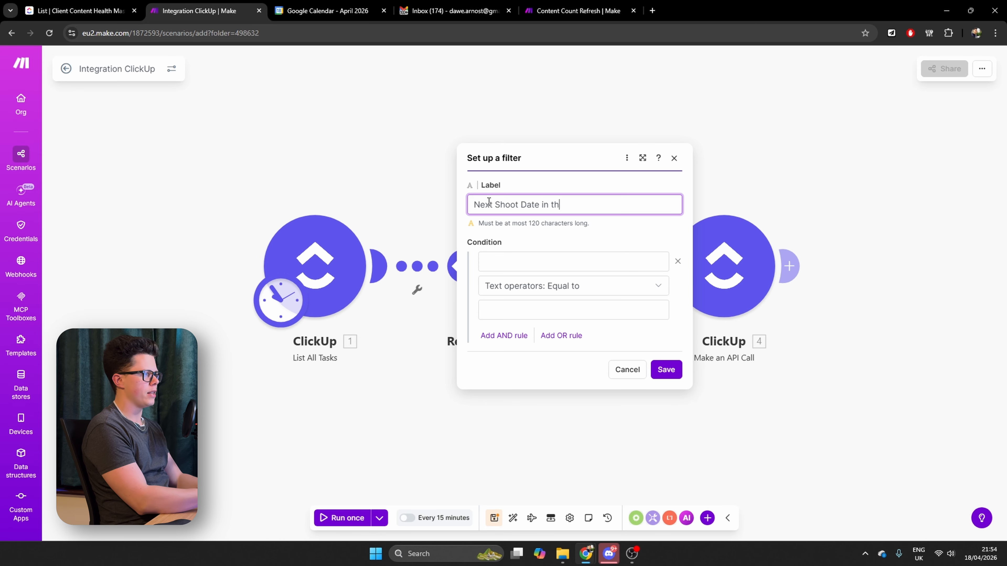
pyautogui.write('st')
# Set the filter's first condition to the Next Shoot Date custom field, numeric Greater than 0
pyautogui.click(564, 262)
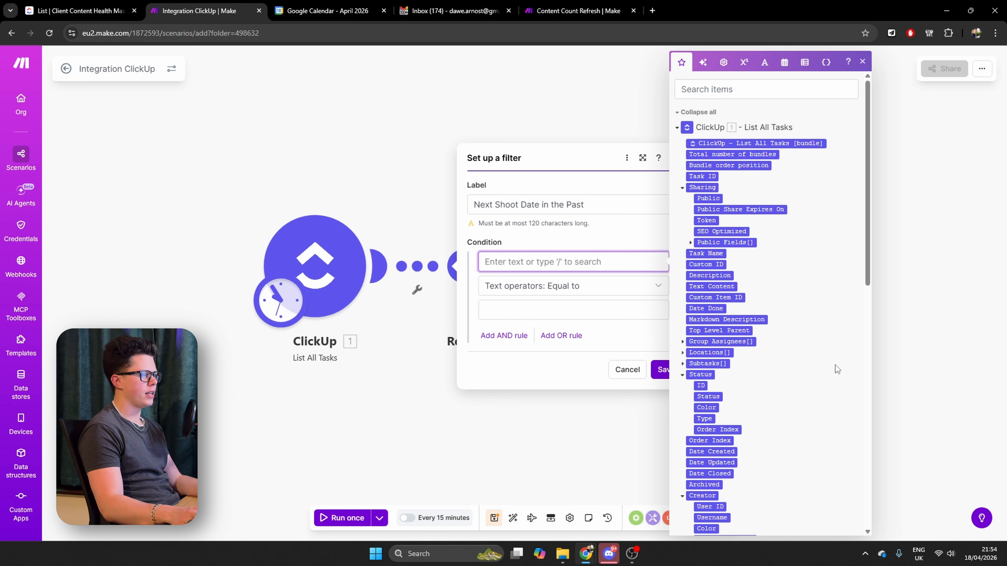
pyautogui.scroll(-15, 758, 393)
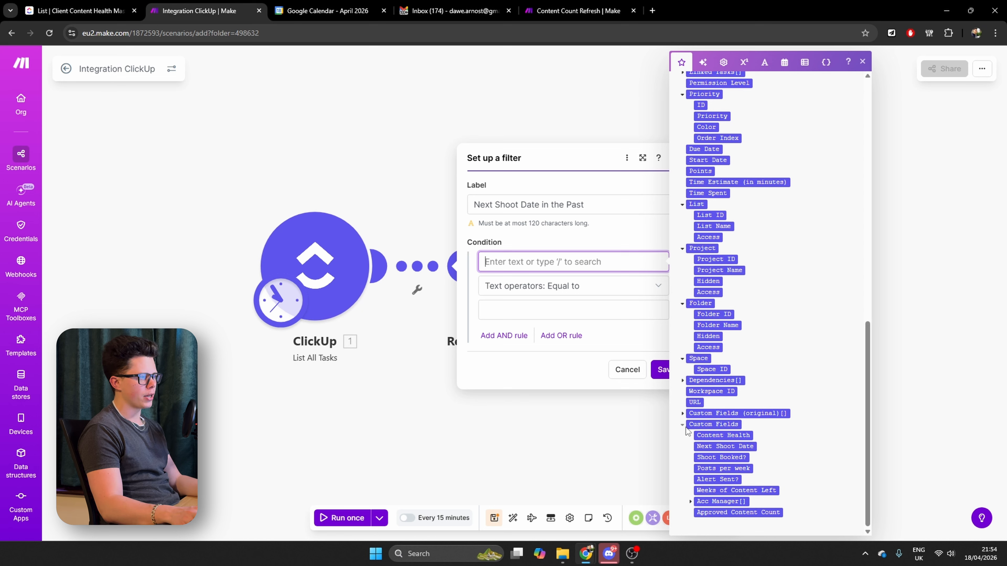
pyautogui.click(736, 447)
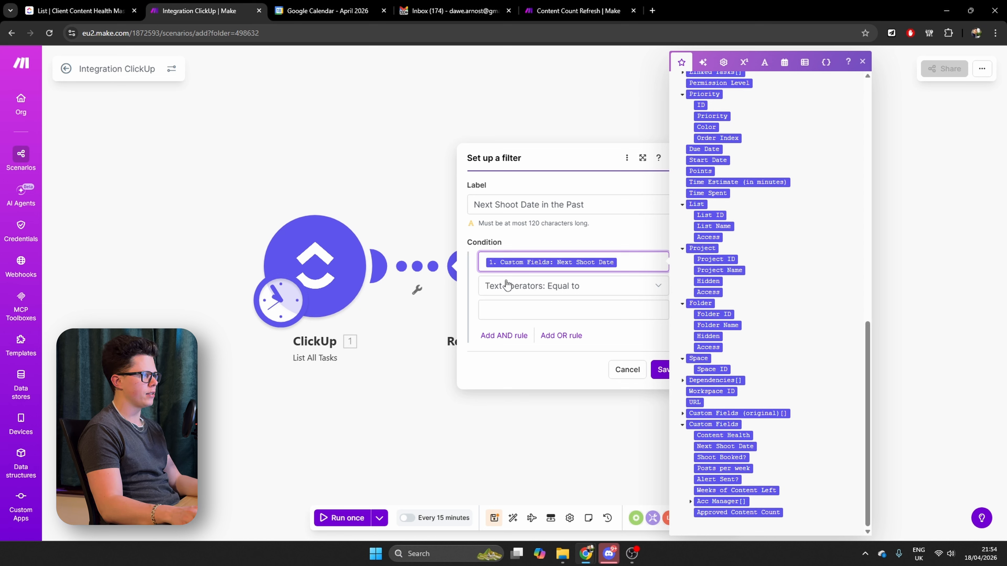
pyautogui.click(516, 291)
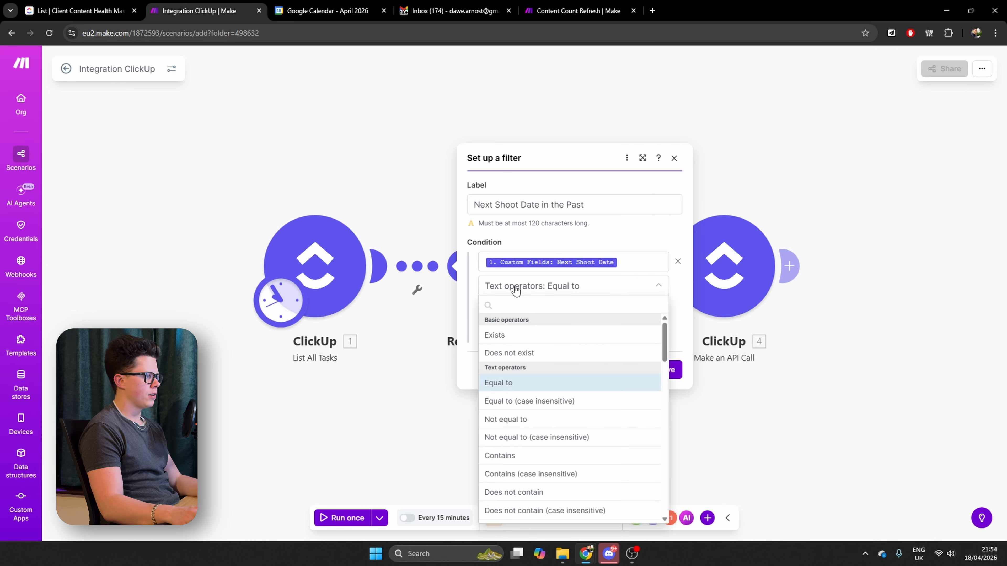
pyautogui.write('grea')
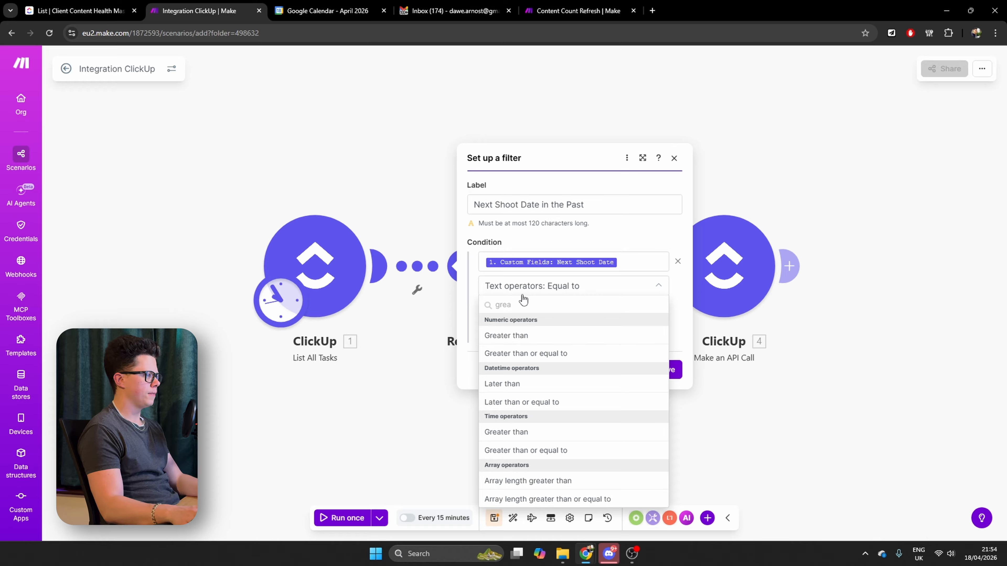
pyautogui.click(533, 337)
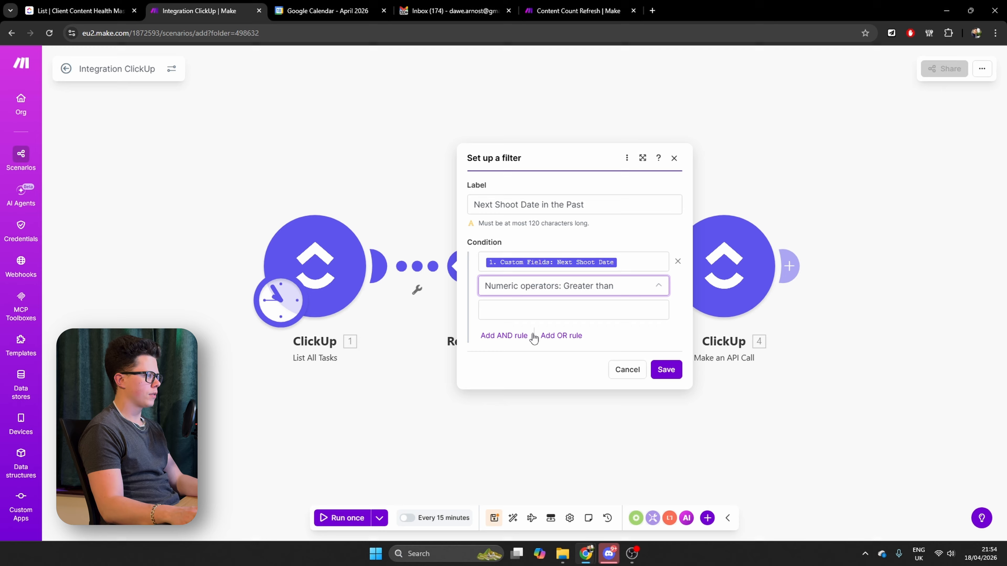
pyautogui.click(507, 309)
pyautogui.write('0')
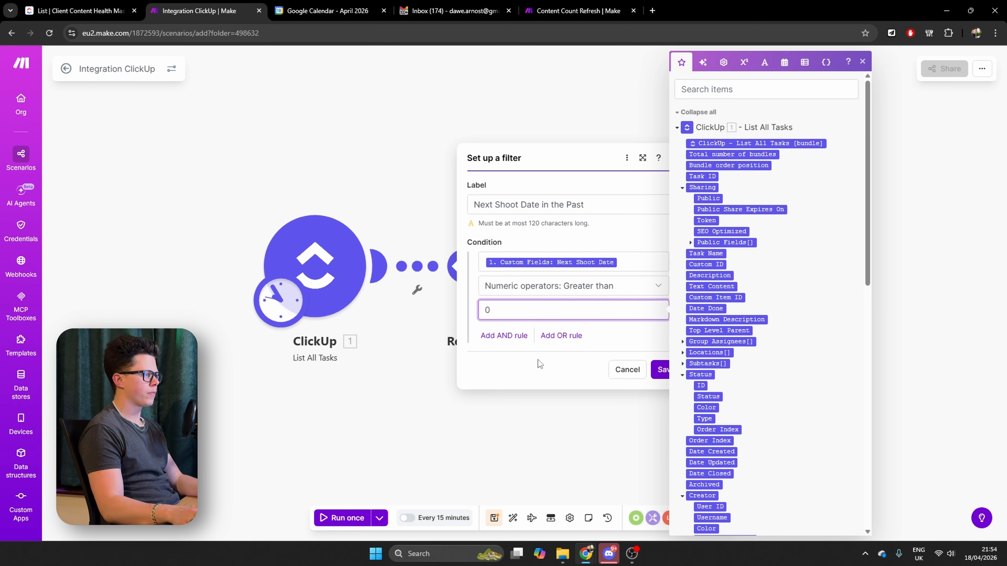
# Add an AND rule requiring the Next Shoot Date custom field to be, by datetime, Earlier than now, and save the filter
pyautogui.click(503, 336)
pyautogui.click(531, 307)
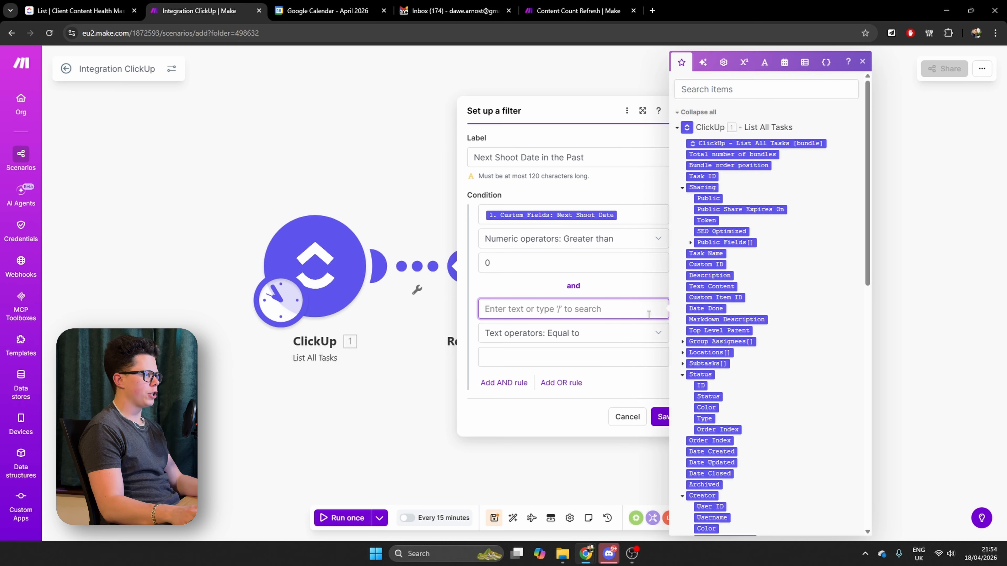
pyautogui.scroll(-15, 777, 389)
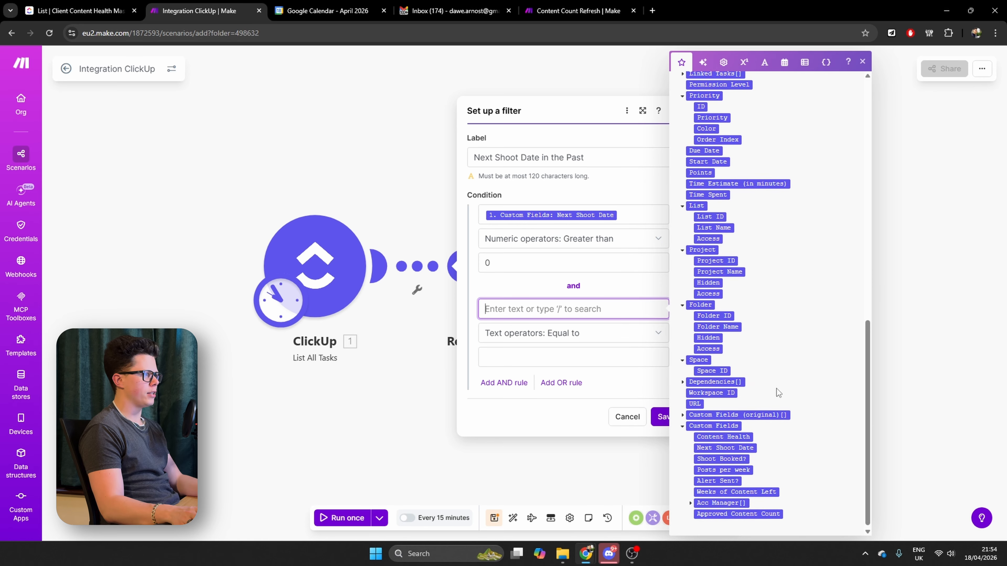
pyautogui.click(729, 446)
pyautogui.click(524, 335)
pyautogui.write('ear')
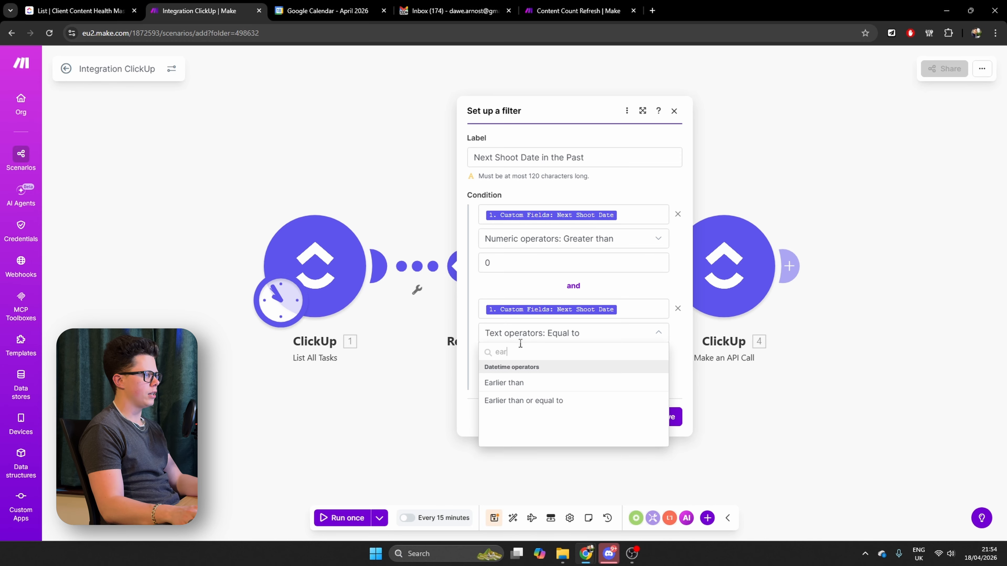
pyautogui.click(523, 383)
pyautogui.click(519, 358)
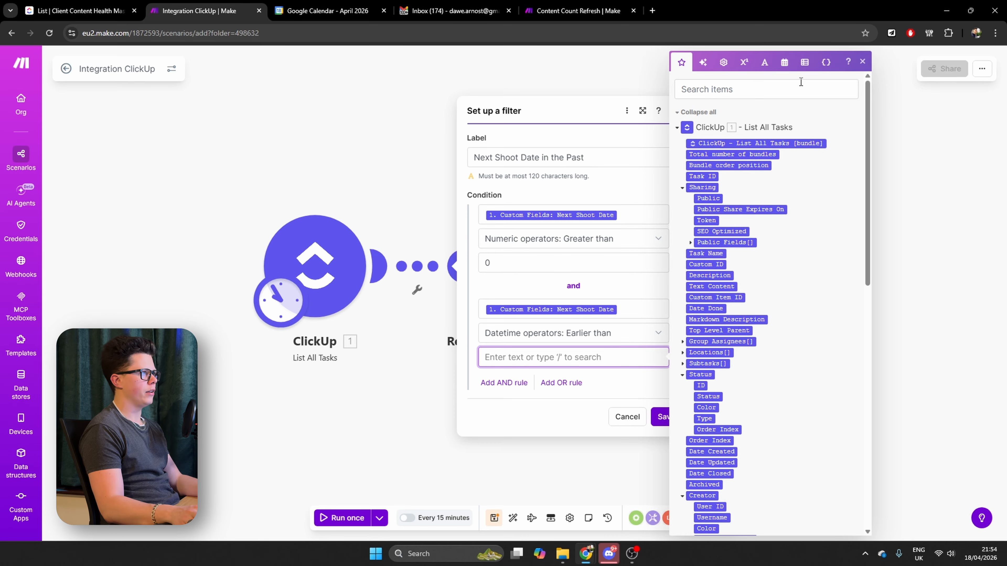
pyautogui.click(784, 62)
pyautogui.click(690, 436)
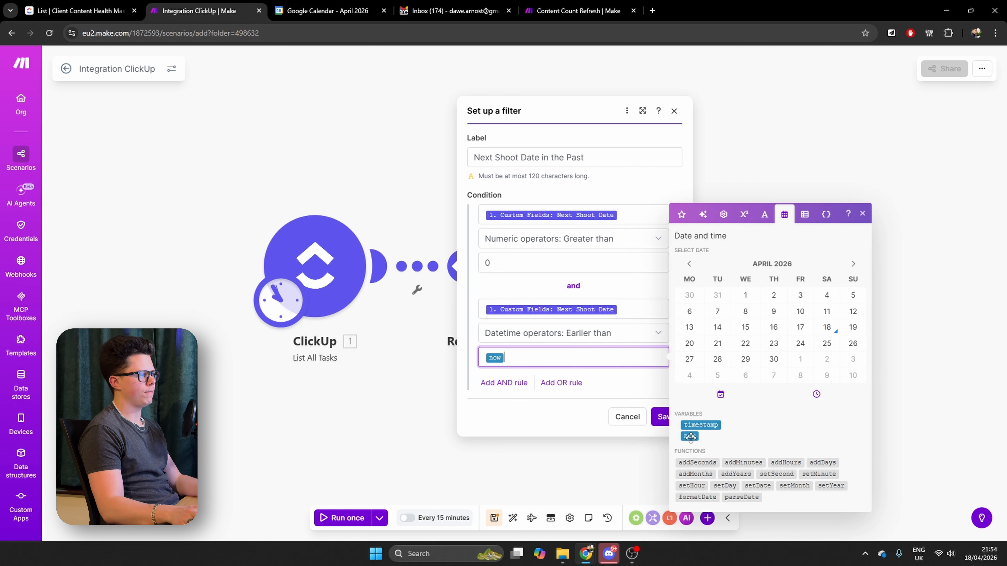
pyautogui.click(661, 417)
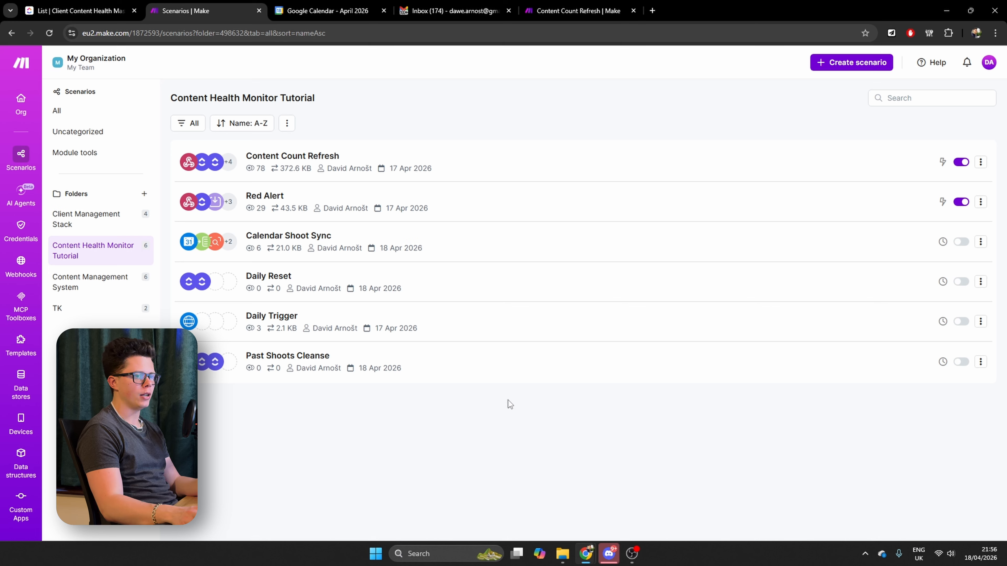
# Schedule the Past Shoots Cleanse scenario to run daily at 06:00
pyautogui.click(284, 357)
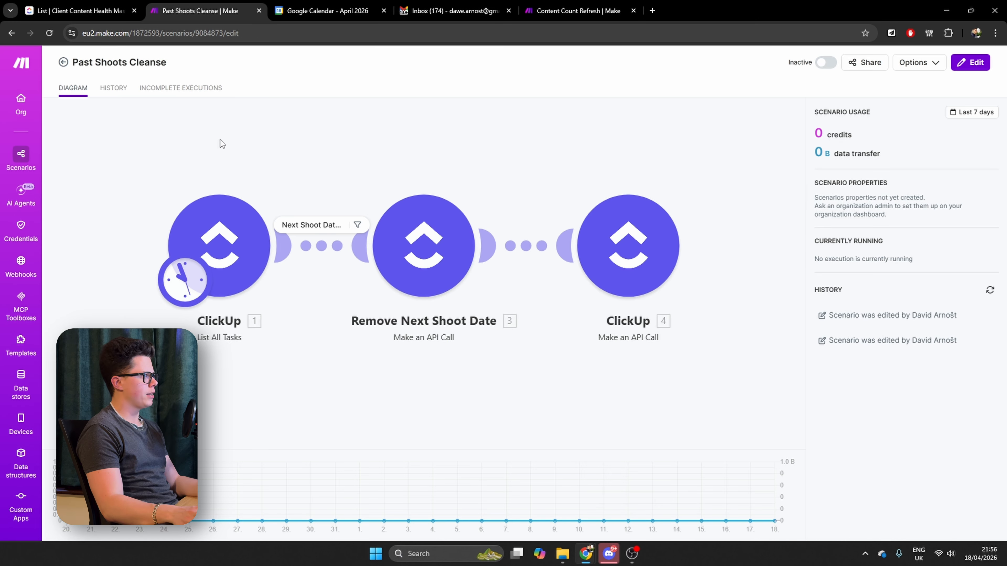
pyautogui.click(439, 516)
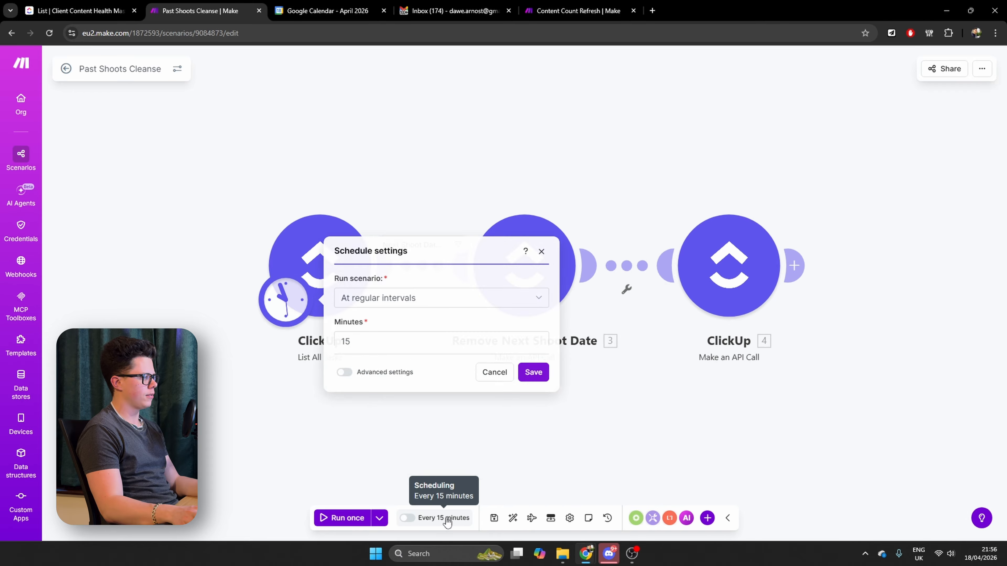
pyautogui.click(387, 246)
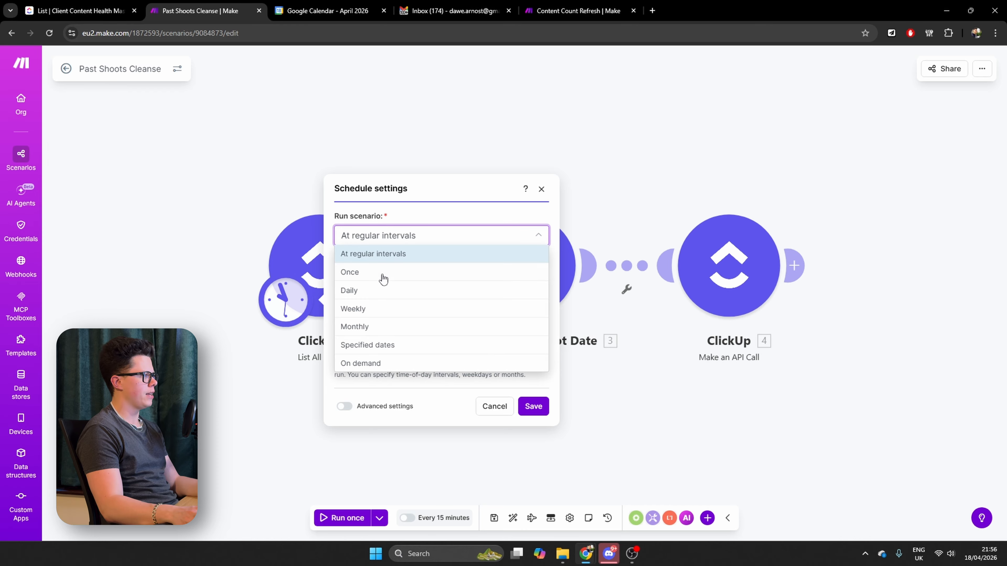
pyautogui.click(360, 289)
pyautogui.click(382, 313)
pyautogui.click(287, 306)
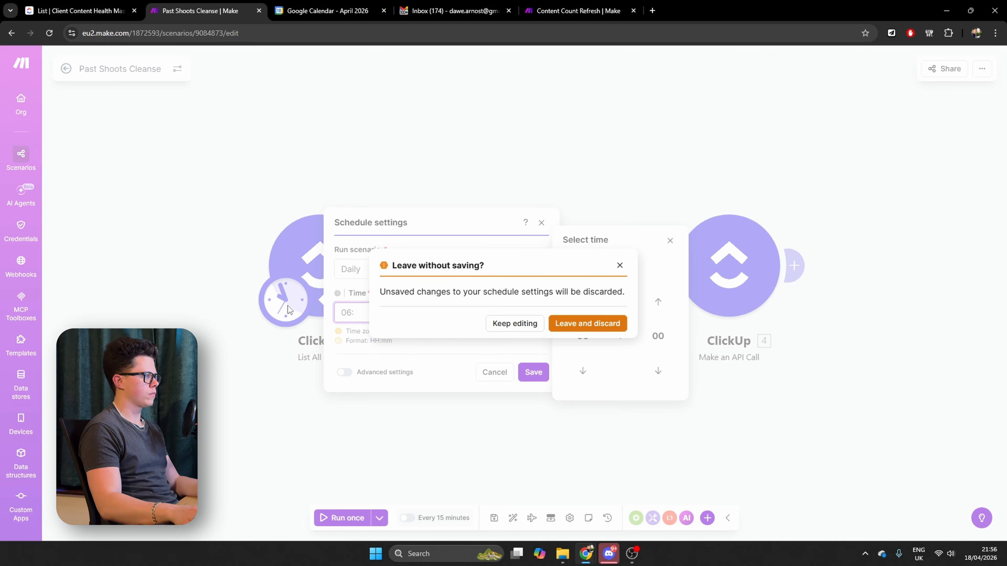
pyautogui.click(514, 323)
pyautogui.write('00')
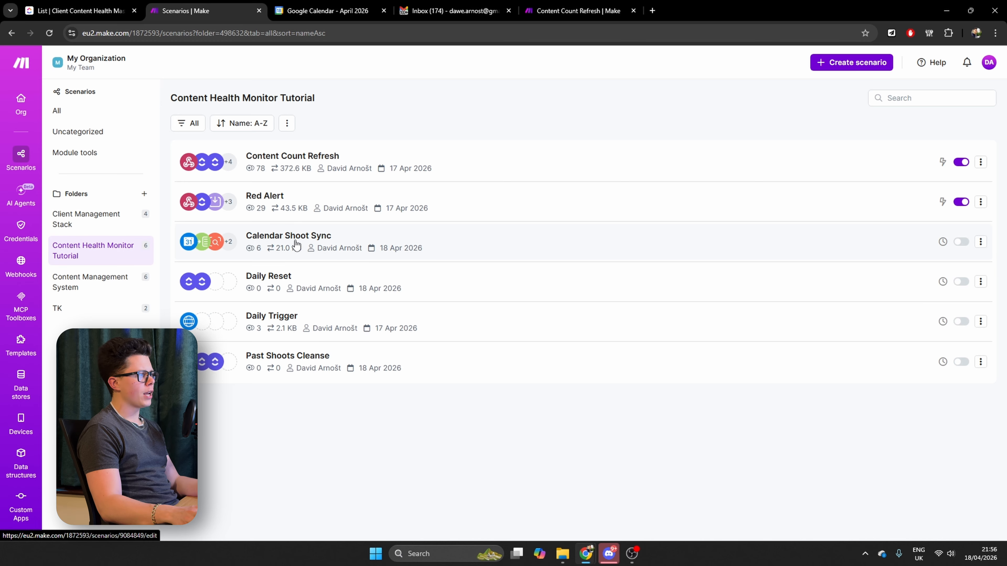
# Schedule the Calendar Shoot Sync scenario to run daily at 06:10 and save the schedule settings
pyautogui.click(297, 242)
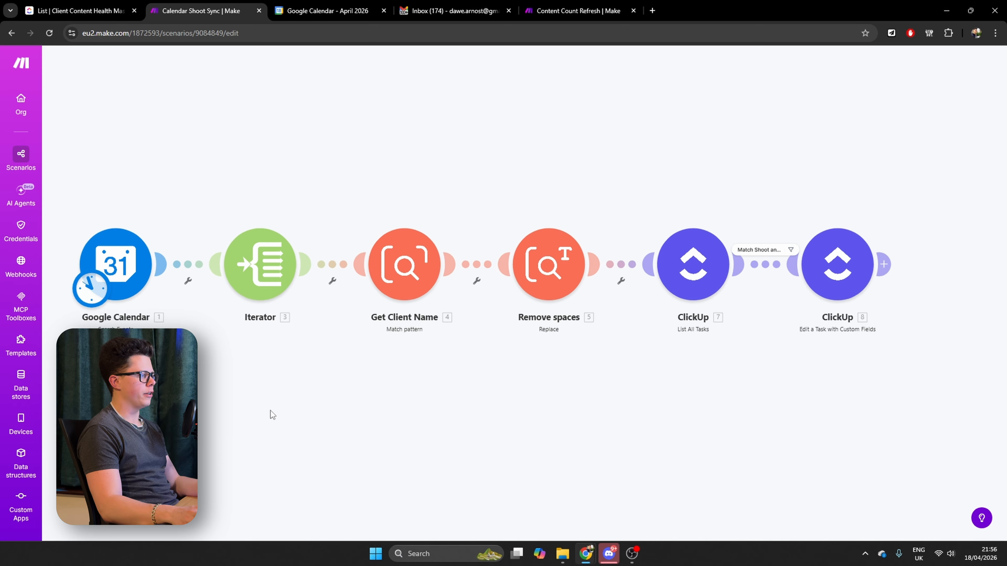
pyautogui.click(442, 518)
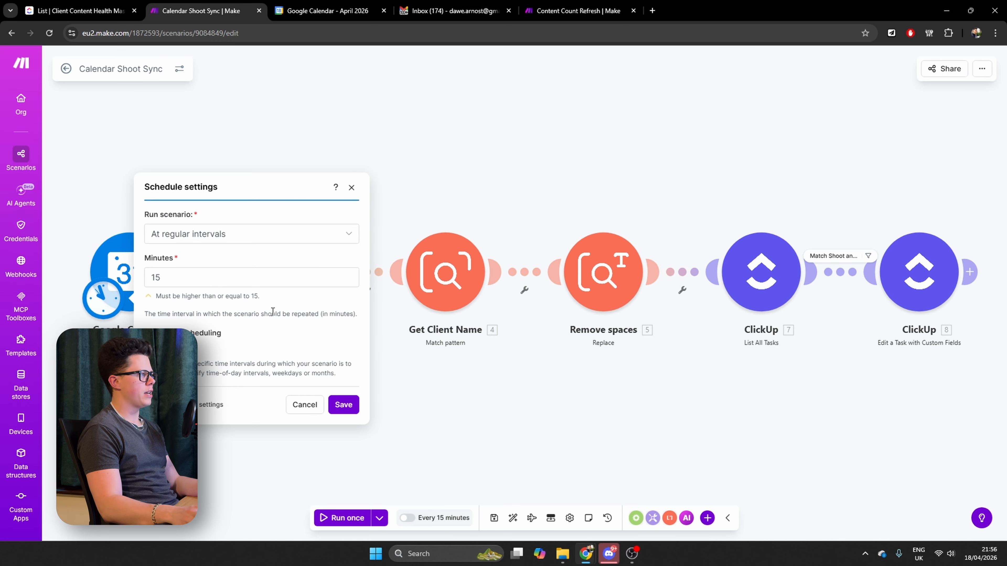
pyautogui.click(177, 248)
pyautogui.click(206, 283)
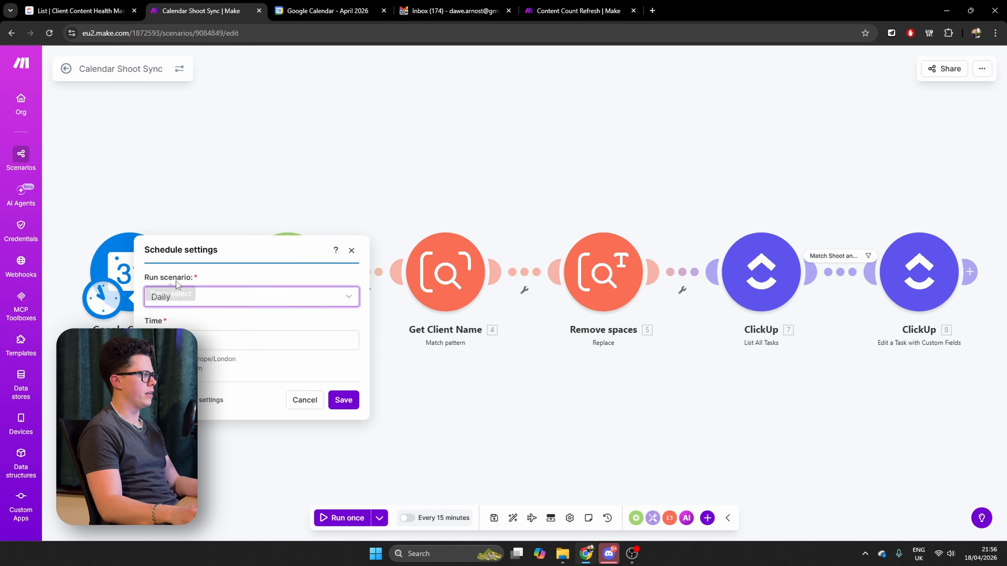
pyautogui.click(183, 314)
pyautogui.moveTo(183, 313); pyautogui.dragTo(113, 307)
pyautogui.write('06:')
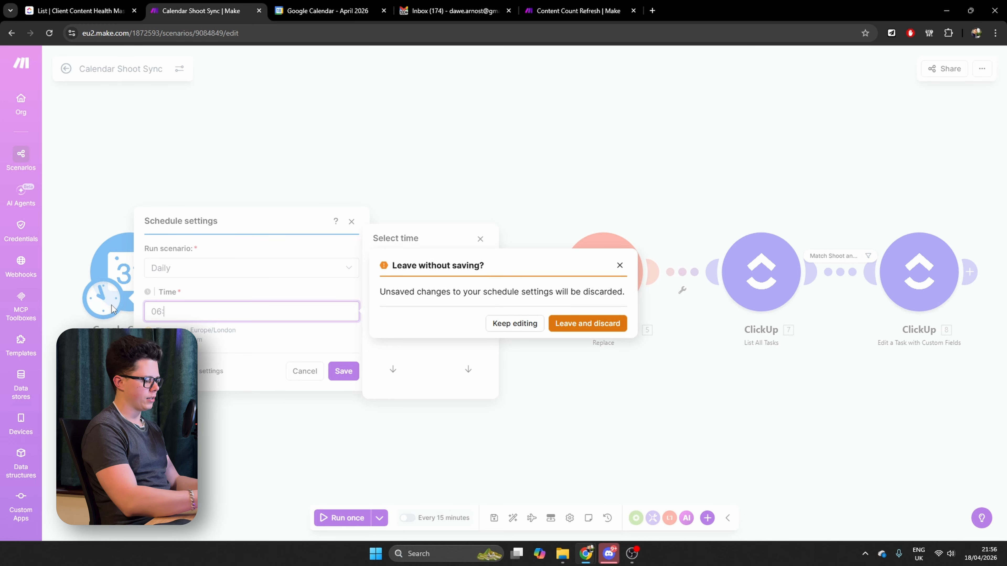
pyautogui.write('10')
pyautogui.click(509, 325)
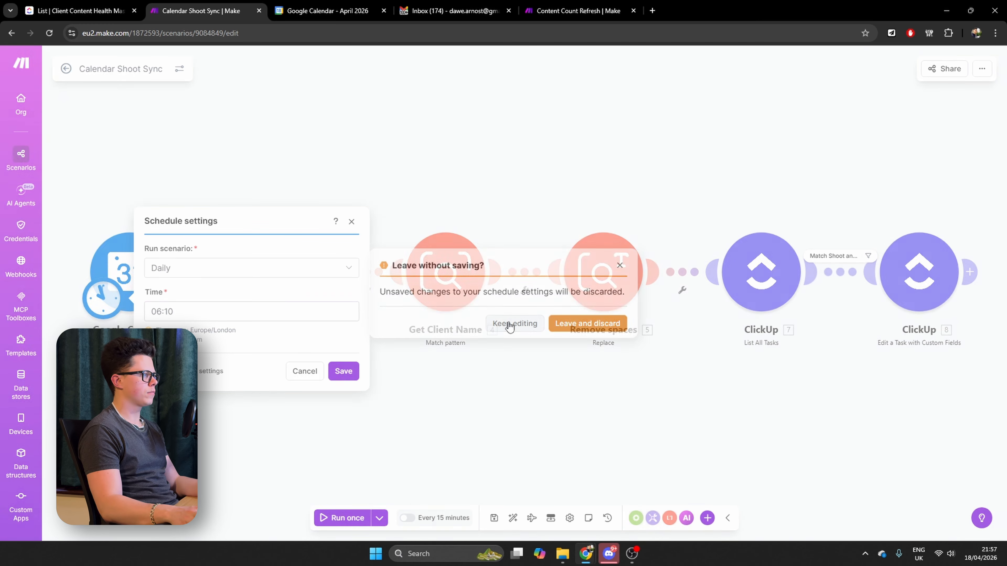
pyautogui.click(343, 372)
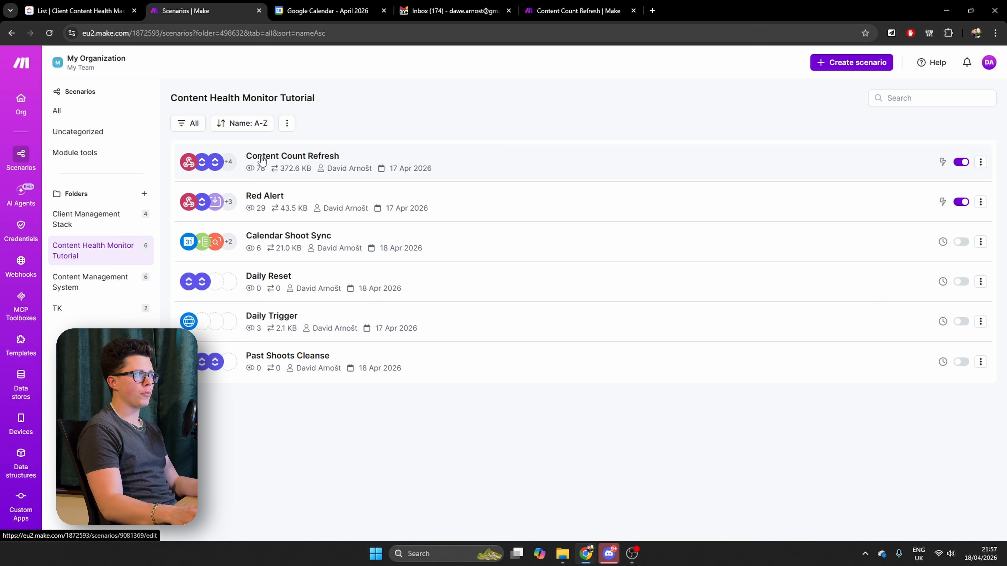
# Schedule the Daily Trigger scenario to run daily at 06:20, save the schedule settings, and open the Daily Reset scenario
pyautogui.click(282, 321)
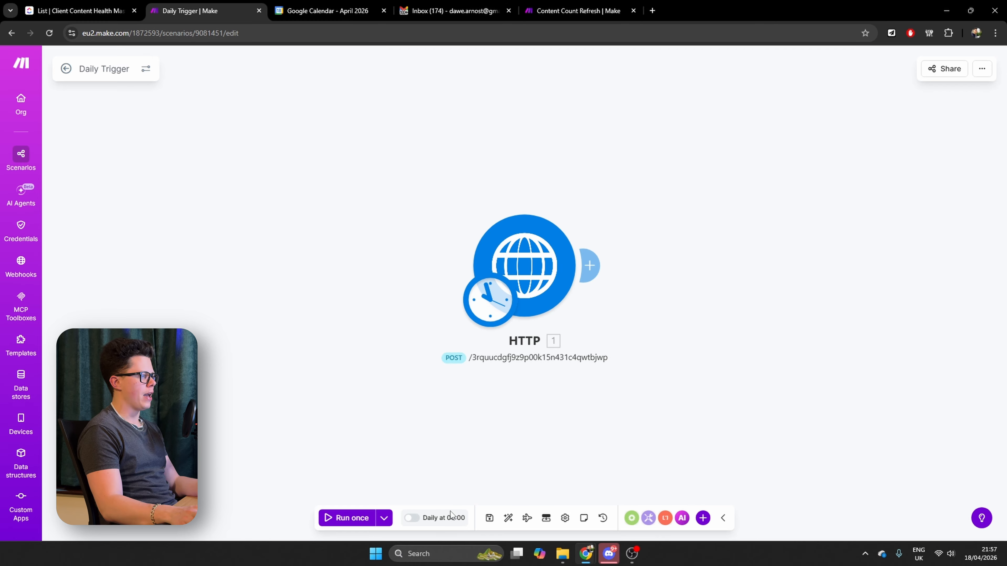
pyautogui.click(447, 517)
pyautogui.click(595, 315)
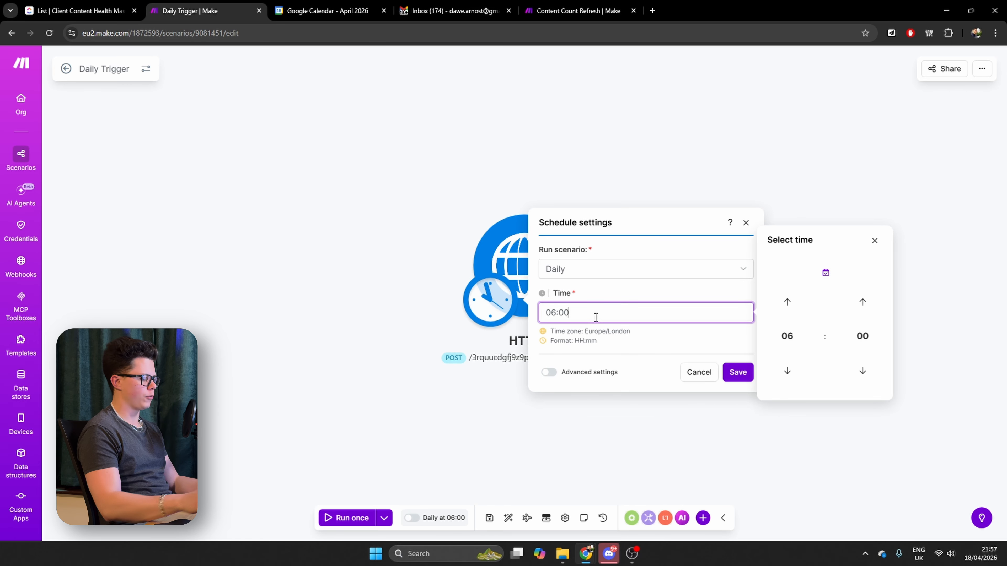
pyautogui.press('BackSpace')
pyautogui.press('BackSpace')
pyautogui.write('20')
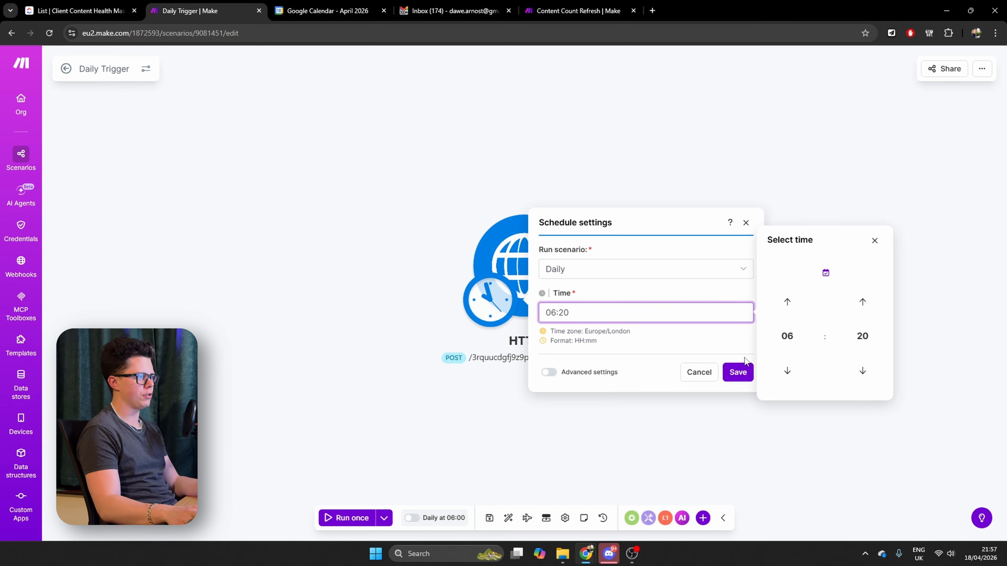
pyautogui.click(742, 370)
pyautogui.click(653, 338)
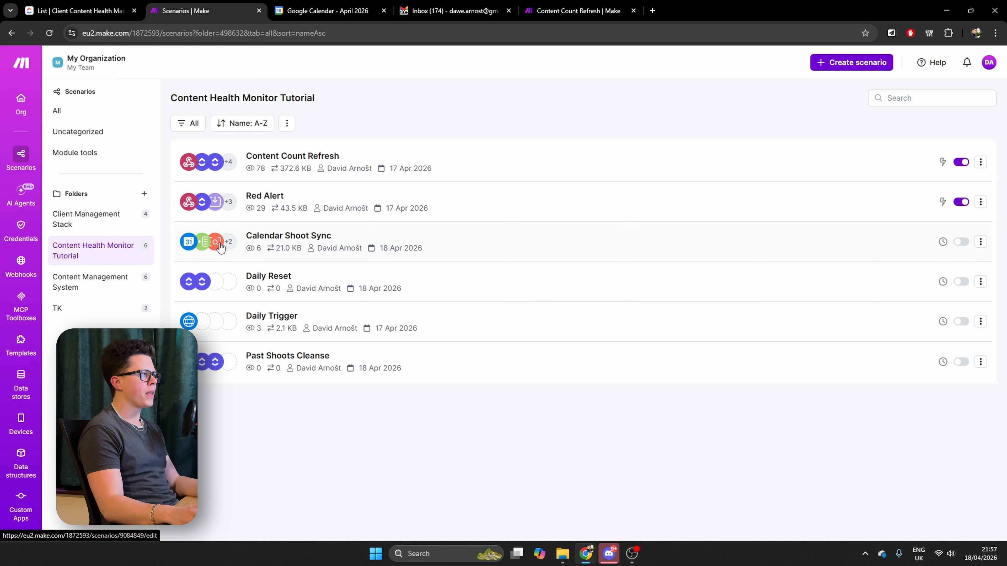
pyautogui.click(275, 278)
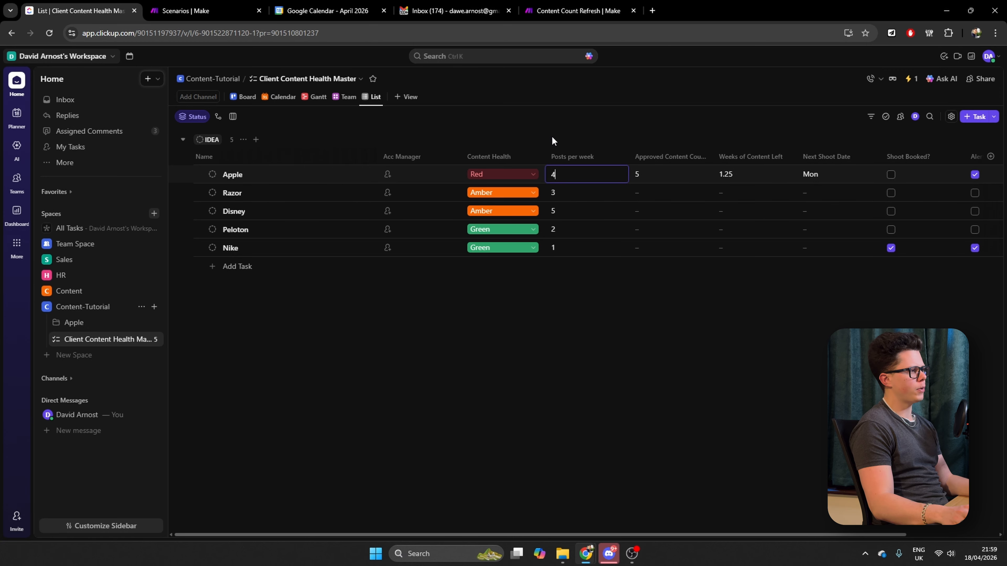
# In ClickUp's Client Content Health Master list, set Apple's Posts per week to 2
pyautogui.press('BackSpace')
pyautogui.write('2')
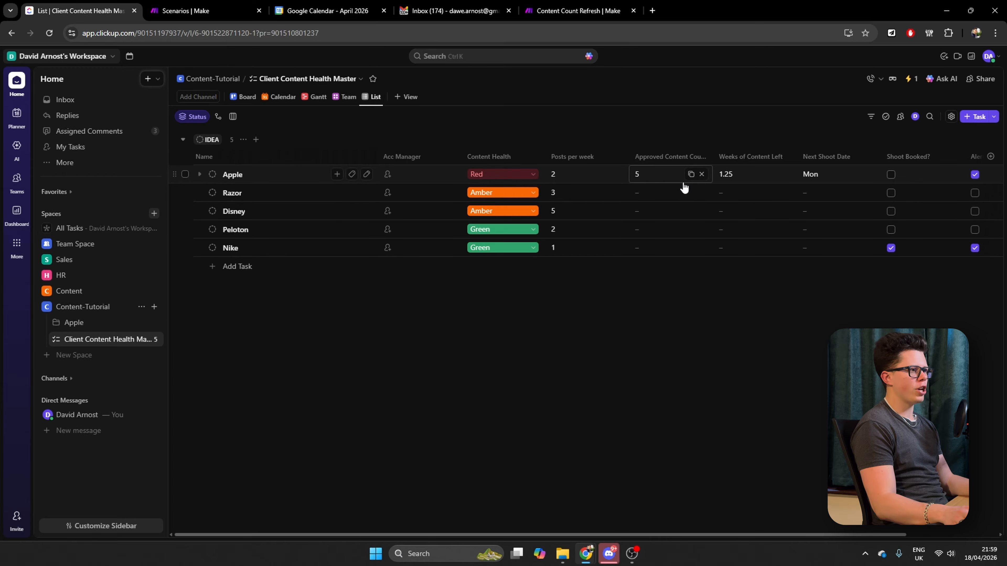
pyautogui.hscroll(3, 902, 185)
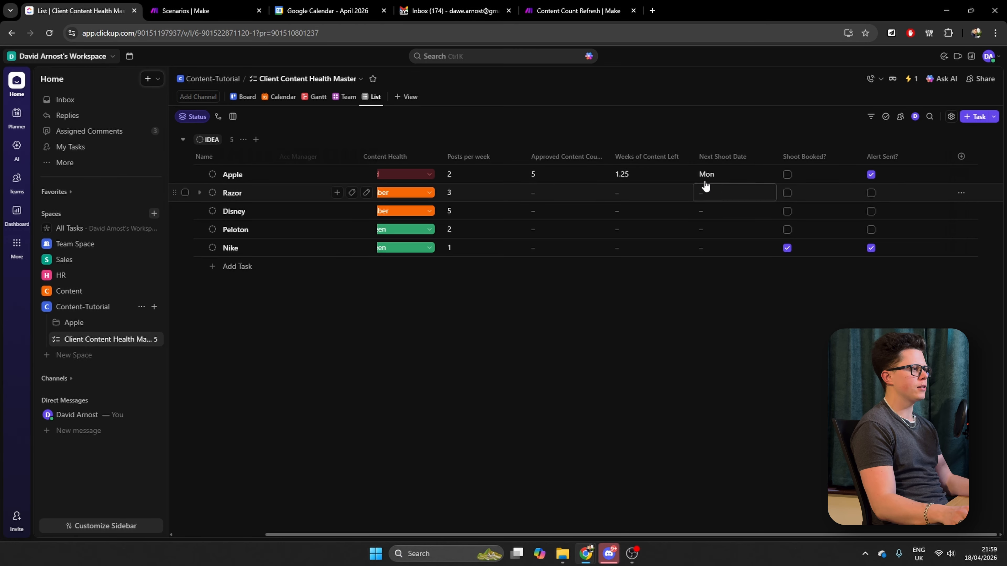
# Switch to Make, run the Daily Reset scenario once, and check the Alert Sent? fields in the ClickUp health list
pyautogui.click(199, 7)
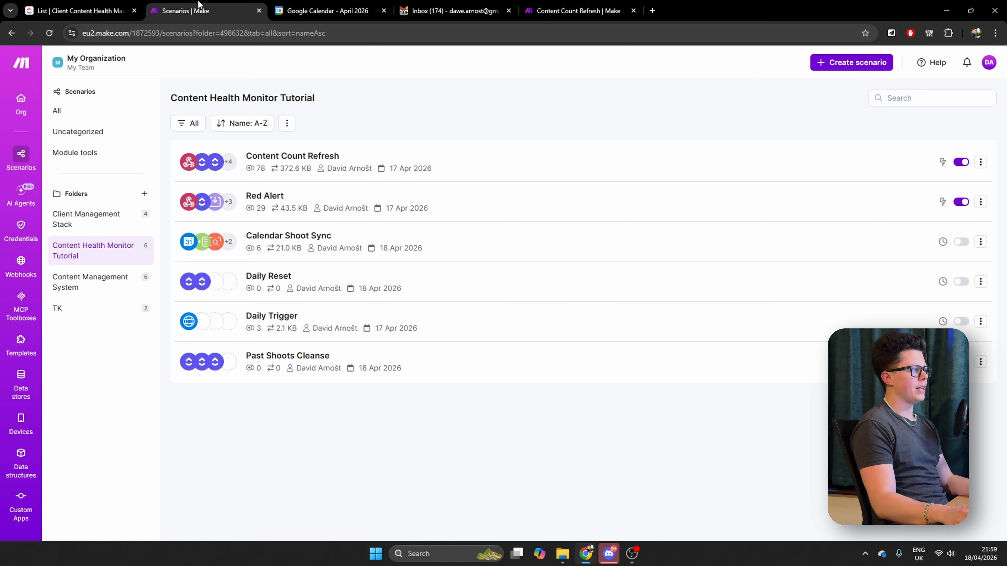
pyautogui.click(277, 288)
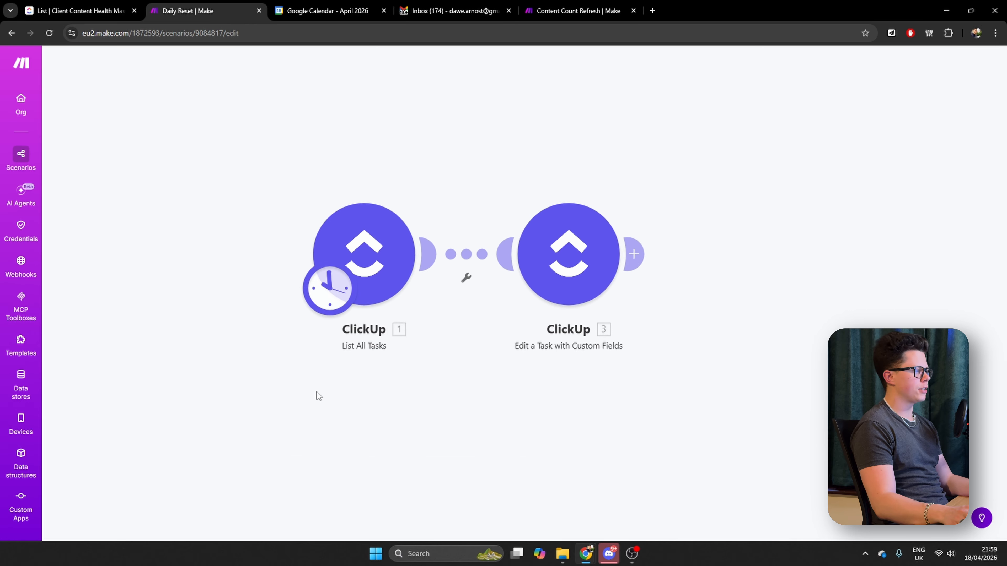
pyautogui.click(345, 518)
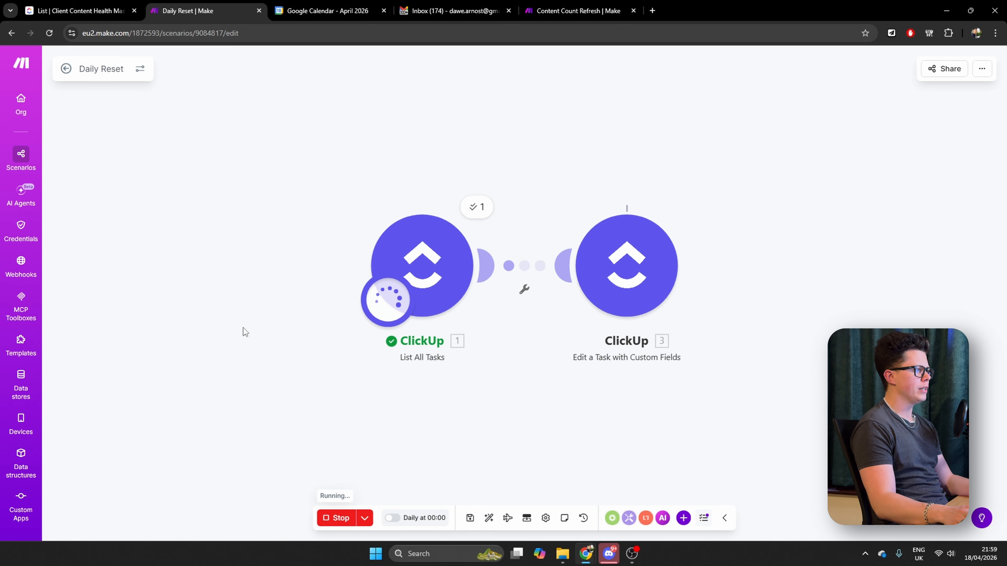
pyautogui.click(80, 11)
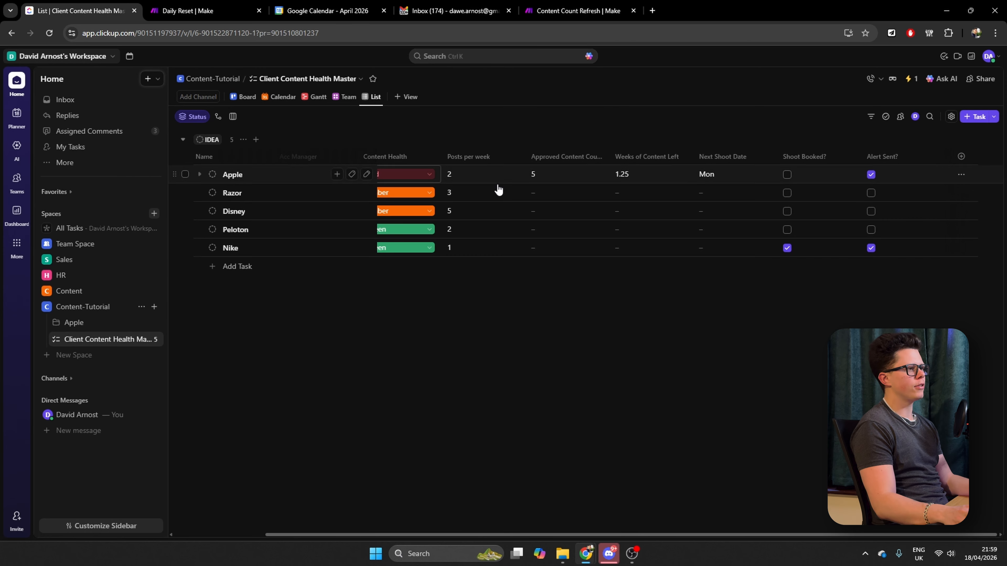
pyautogui.click(867, 176)
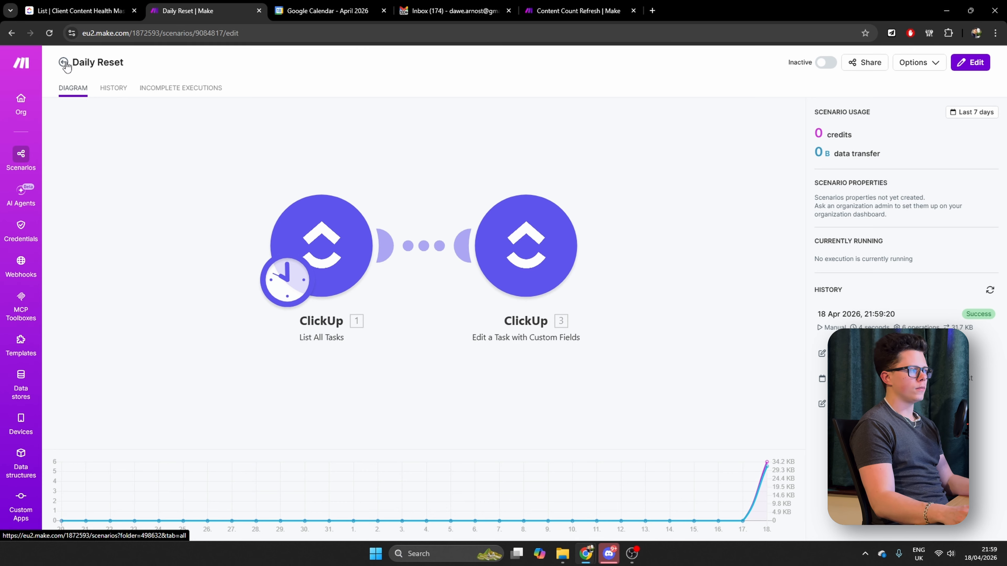
pyautogui.click(66, 63)
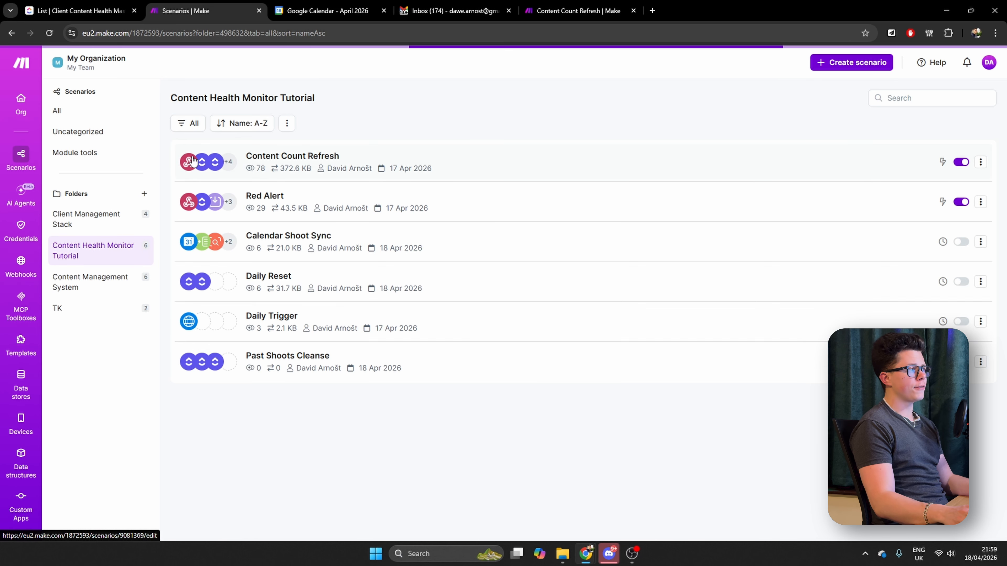
# Move the Apple - Content Shoot event to April 19 in Google Calendar and run Make's Calendar Shoot Sync scenario once
pyautogui.click(321, 12)
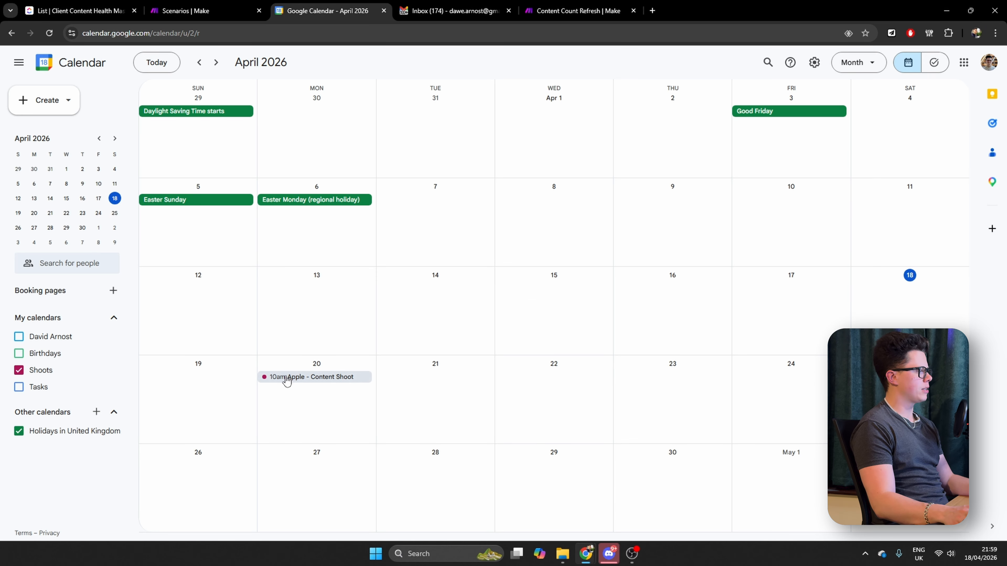
pyautogui.moveTo(287, 381); pyautogui.dragTo(236, 396)
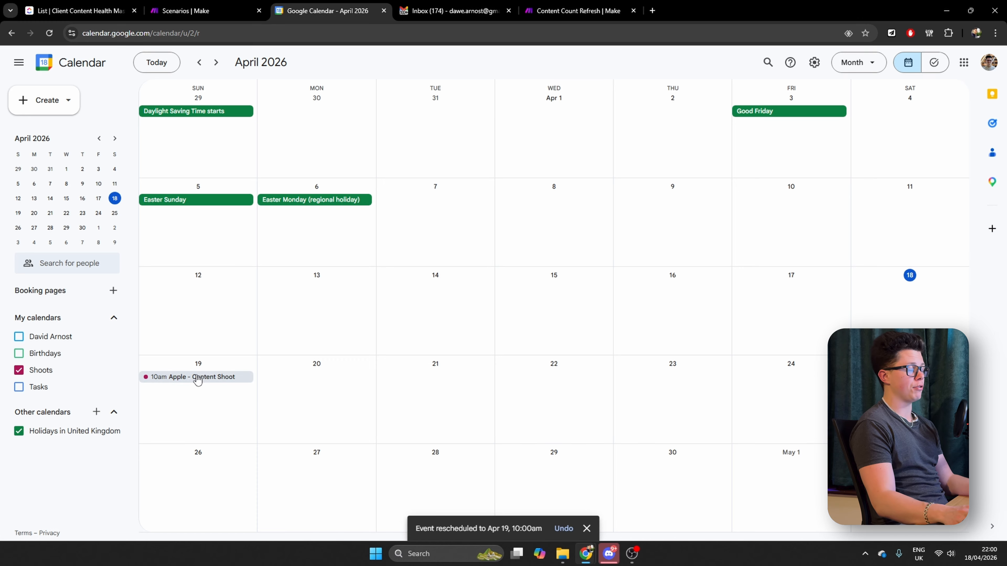
pyautogui.click(183, 10)
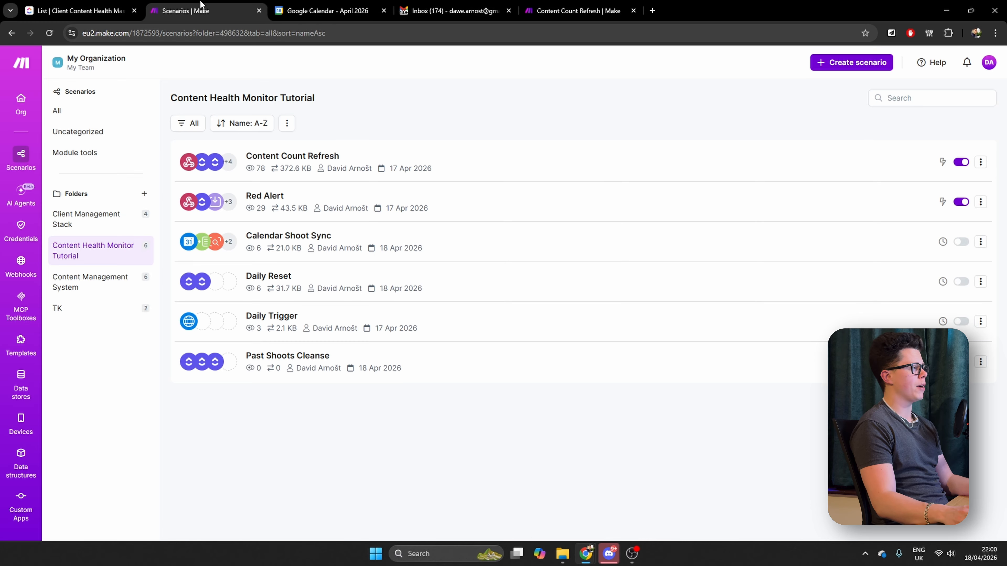
pyautogui.click(274, 238)
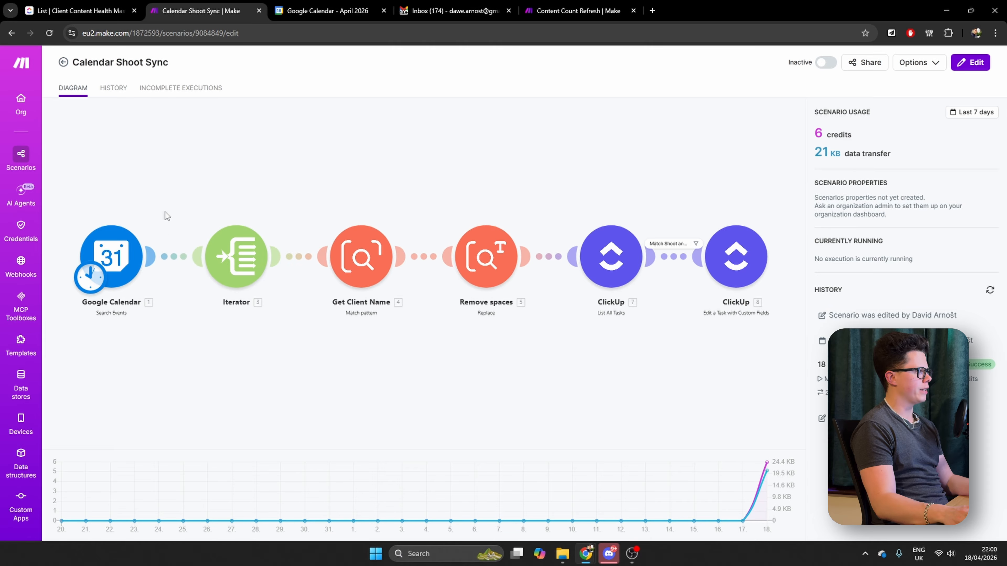
pyautogui.hotkey('ctrl', 'Return')
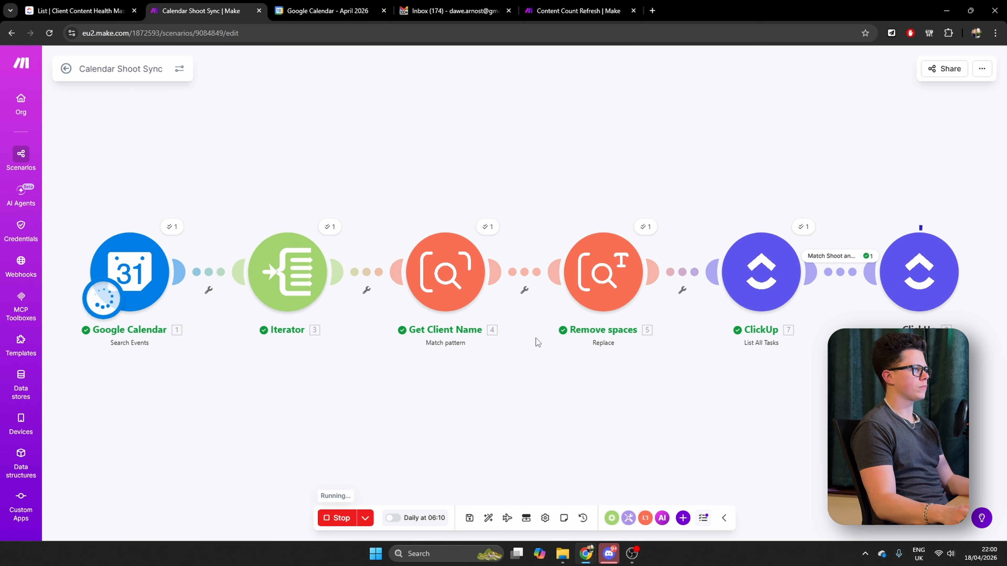
pyautogui.click(126, 13)
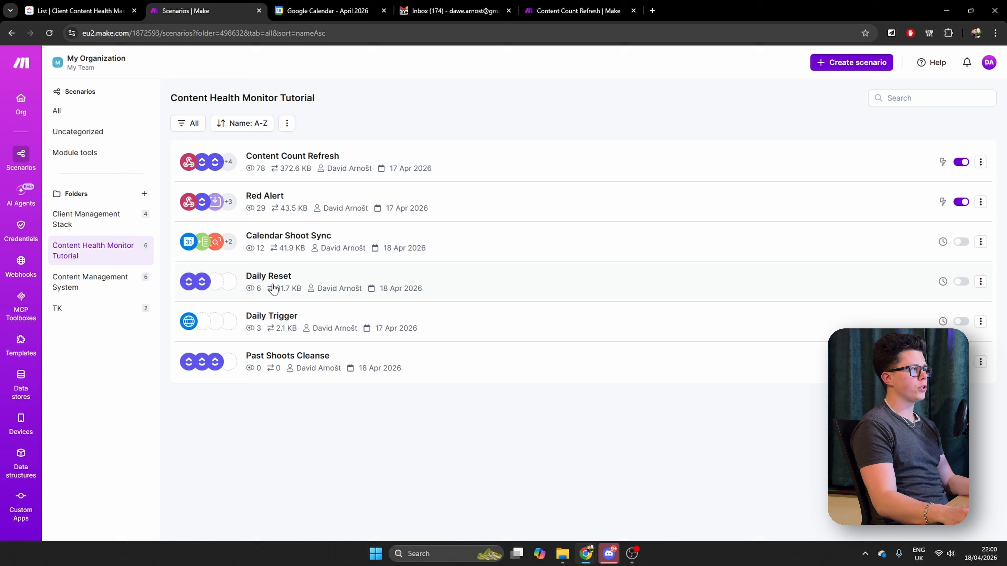
# Run the Daily Trigger scenario once and check Apple's updated row in the ClickUp health list
pyautogui.click(326, 156)
pyautogui.click(64, 63)
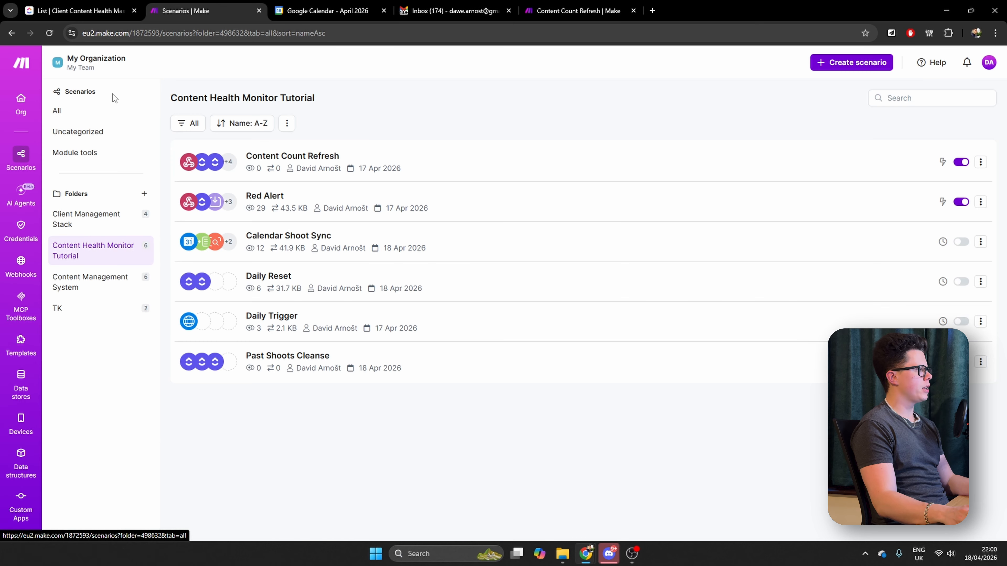
pyautogui.click(277, 317)
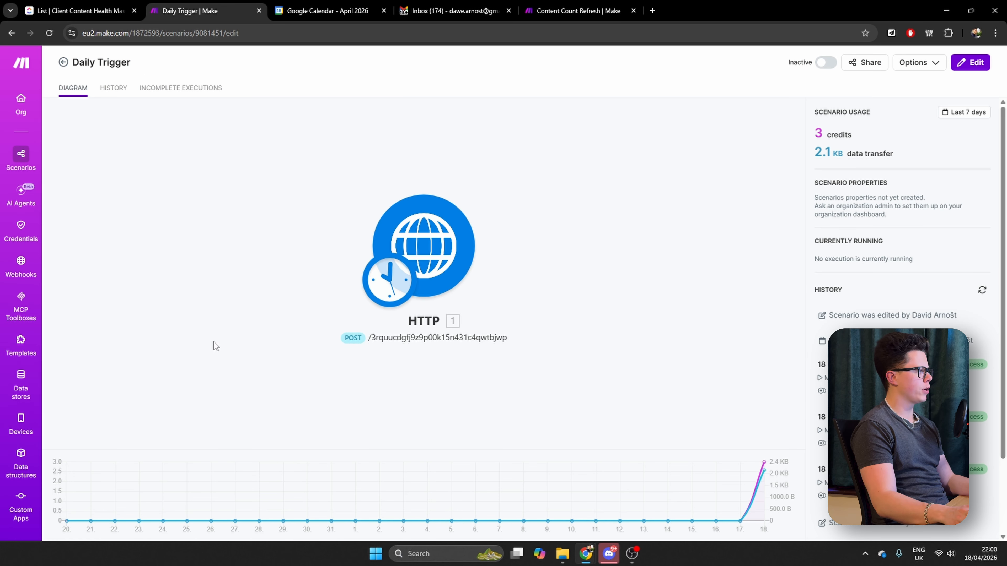
pyautogui.click(350, 522)
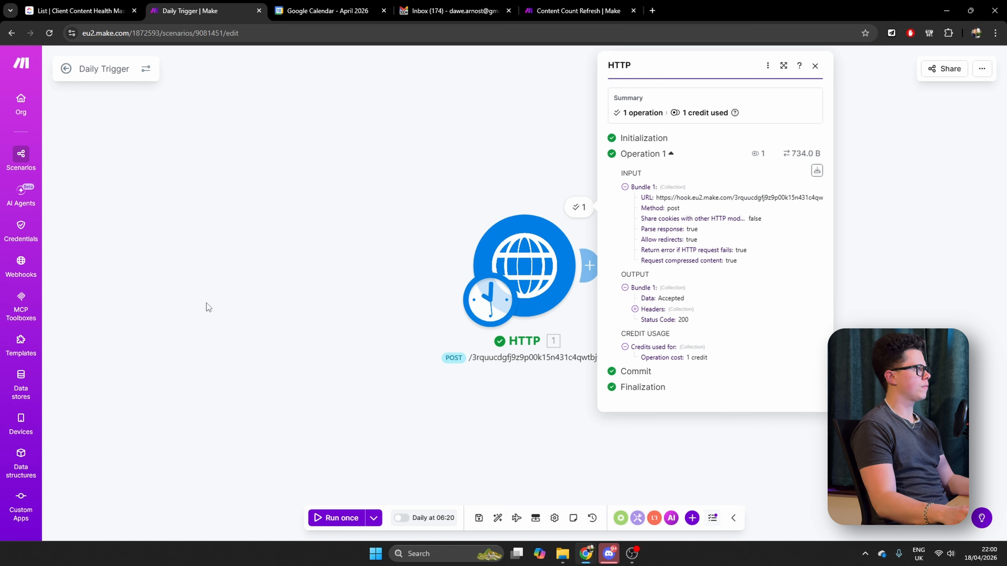
pyautogui.click(81, 11)
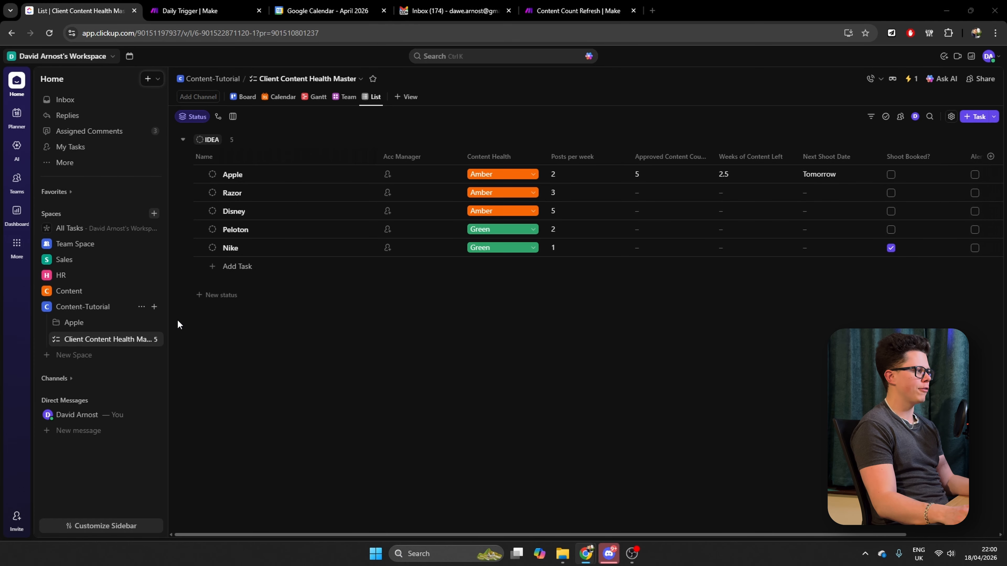
# Open Apple's Content Pipeline list and change the status of Sustainability at Apple to In Production
pyautogui.click(57, 325)
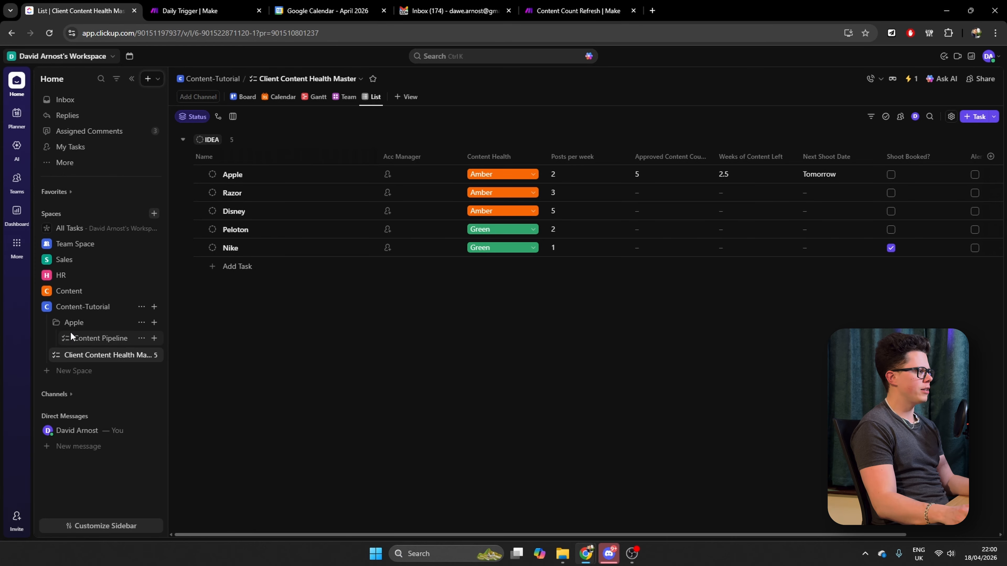
pyautogui.click(99, 343)
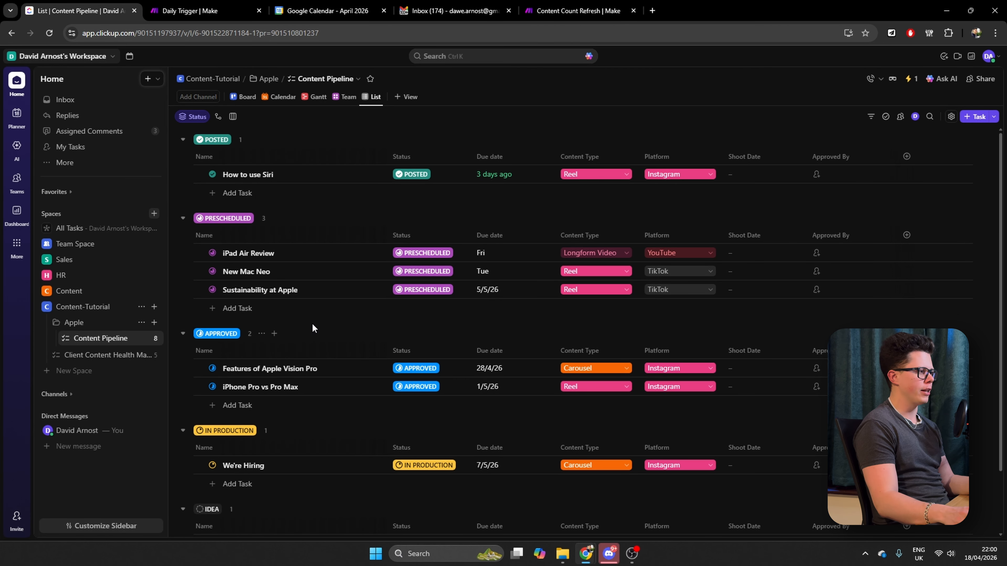
pyautogui.scroll(-2, 297, 317)
pyautogui.click(423, 237)
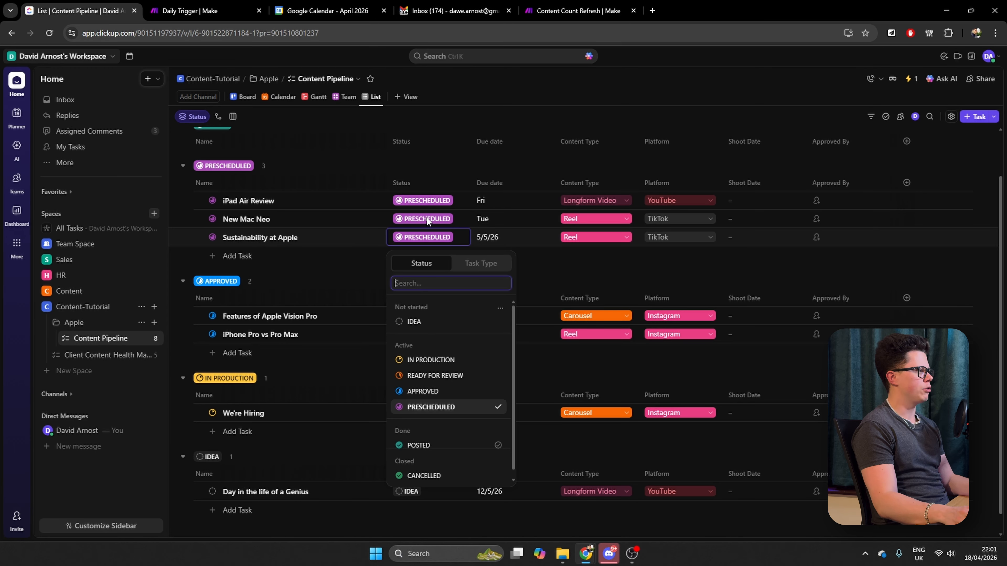
pyautogui.click(431, 360)
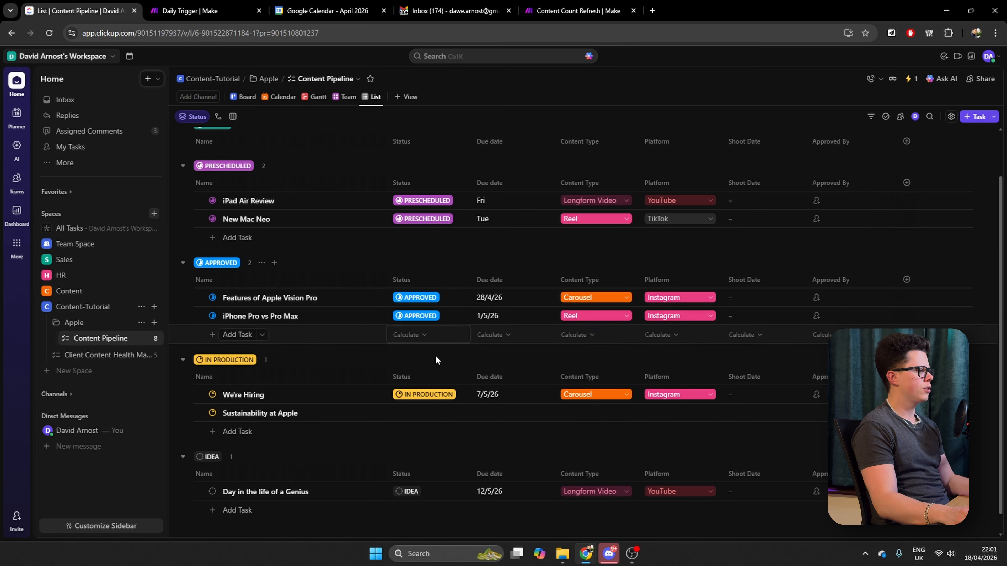
# Set the New Mac Neo task's status to Idea and the Features of Apple Vision Pro task's status to Ready for Review
pyautogui.click(423, 218)
pyautogui.click(436, 303)
pyautogui.click(420, 279)
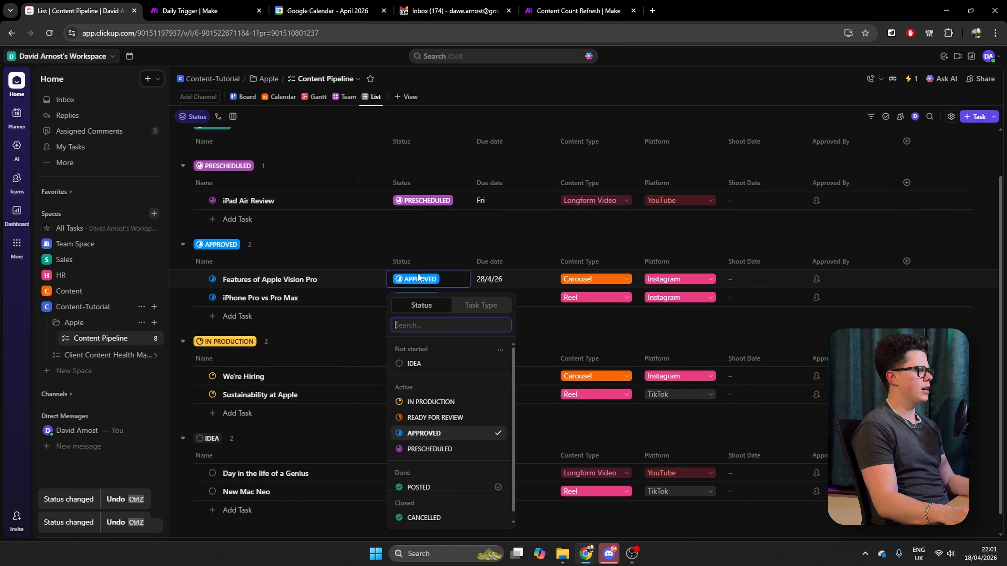
pyautogui.click(443, 419)
pyautogui.scroll(2, 382, 382)
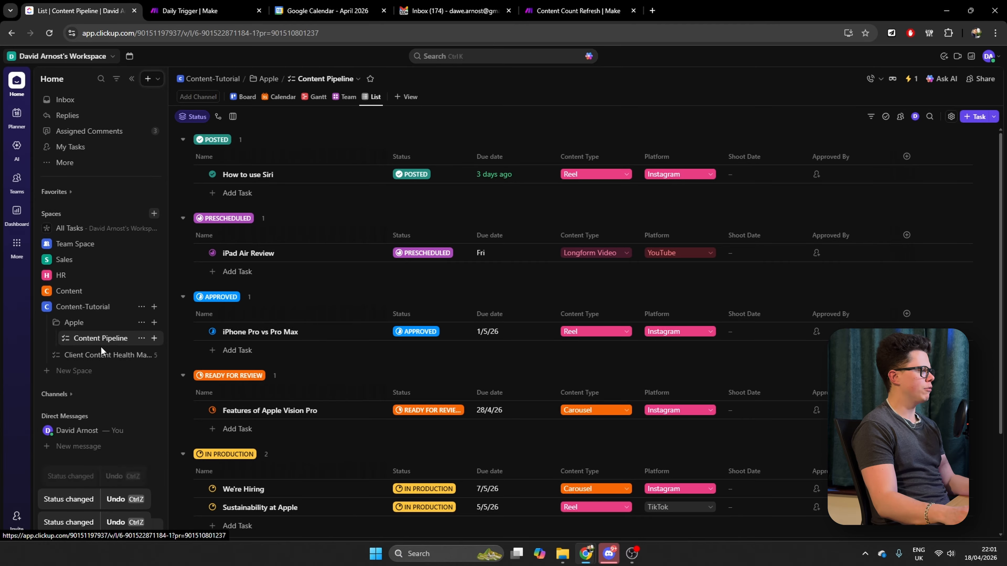
# Run the Daily Trigger scenario in Make again and check Apple's row in the Client Content Health Master list
pyautogui.click(100, 355)
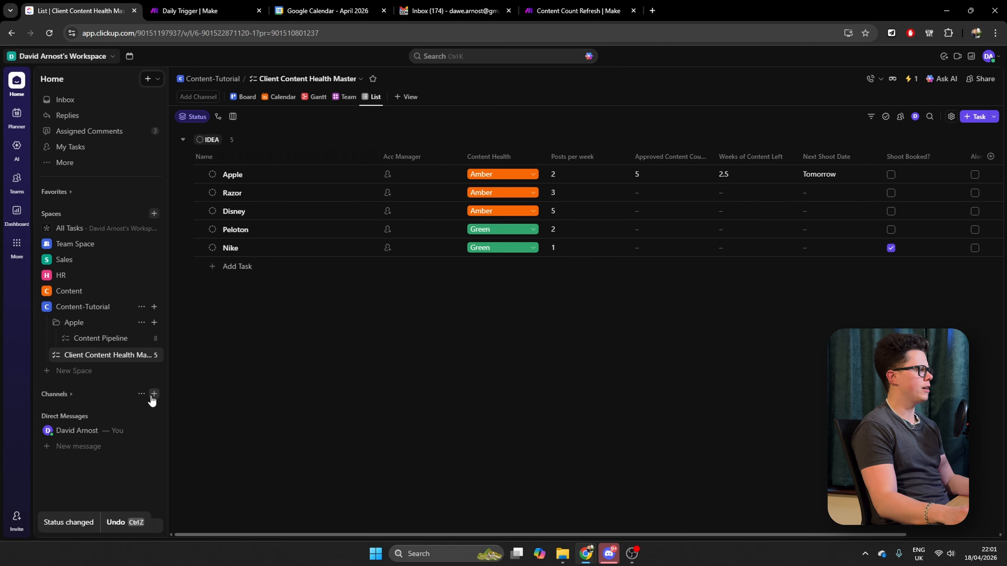
pyautogui.click(577, 10)
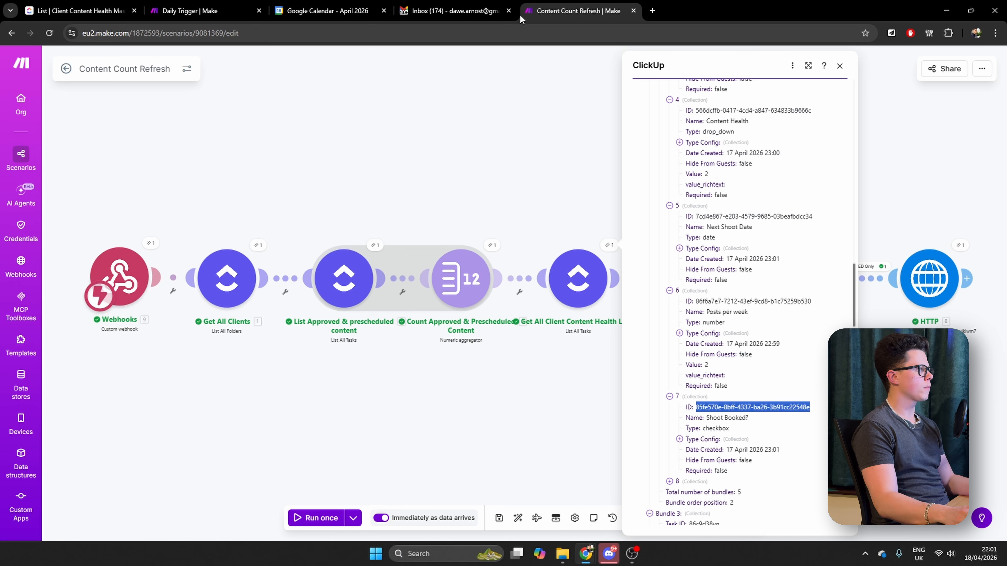
pyautogui.click(357, 144)
pyautogui.click(187, 11)
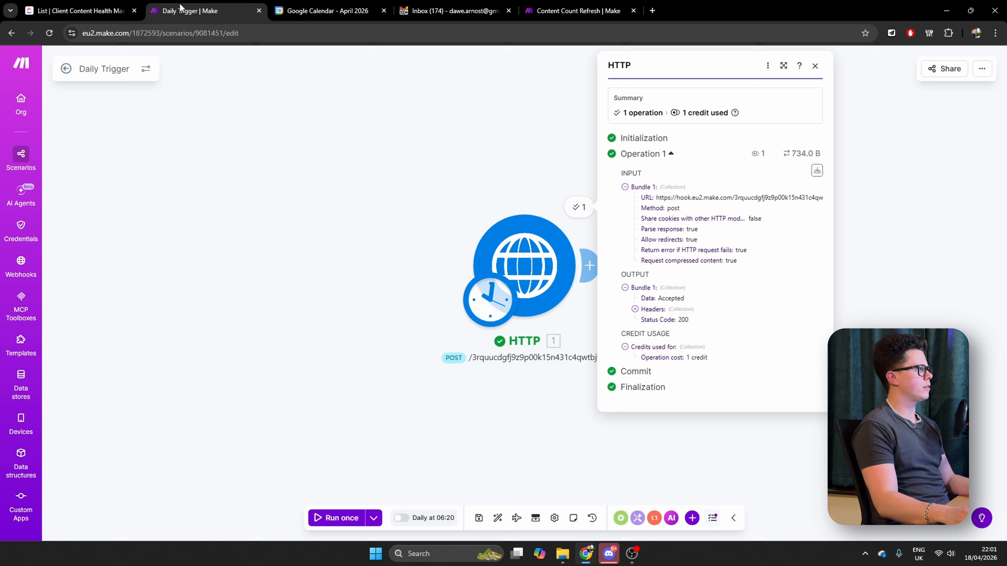
pyautogui.click(368, 442)
pyautogui.click(349, 516)
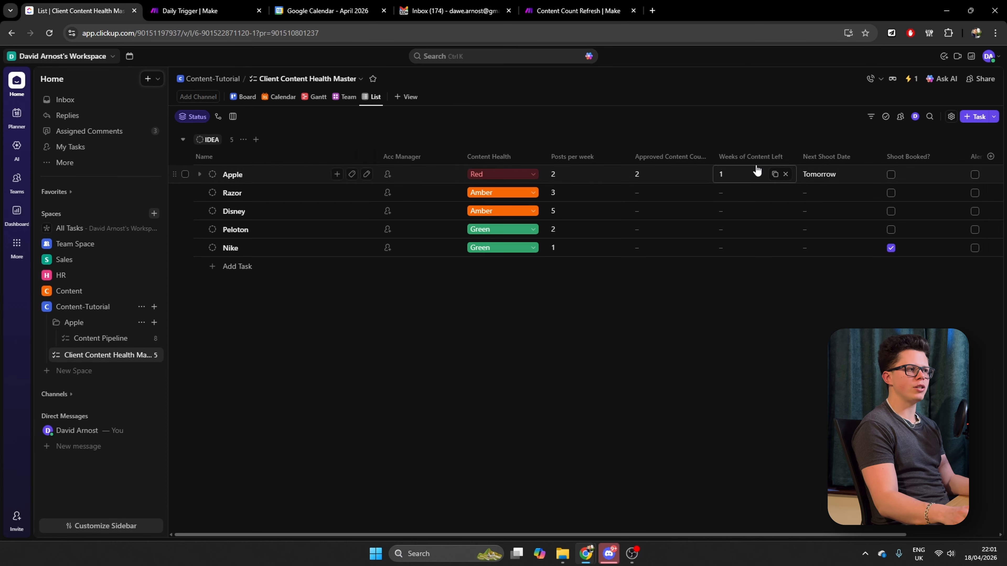
pyautogui.hscroll(3, 710, 184)
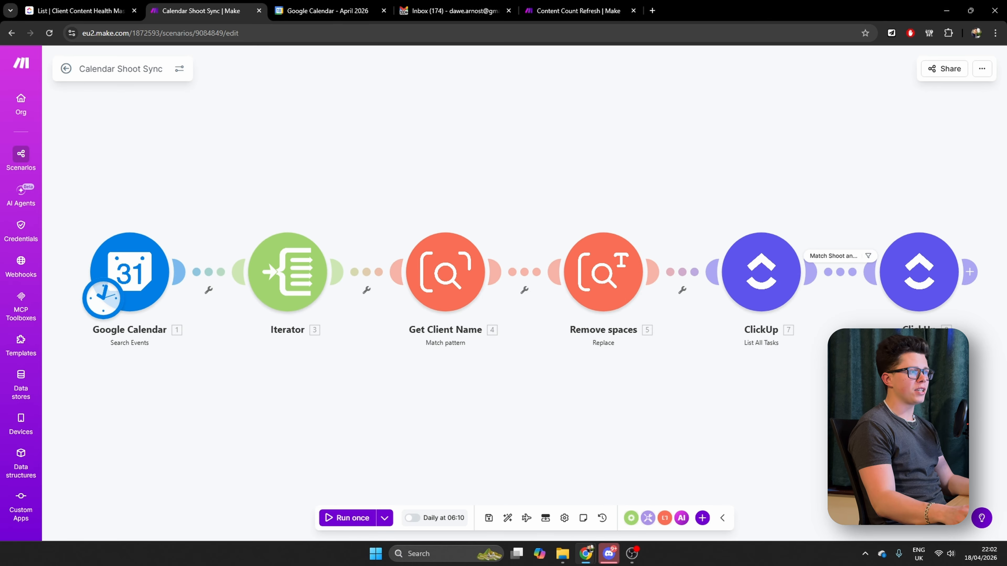
# In Calendar Shoot Sync's final ClickUp module, set the Shoot Booked? custom field to Yes and save the module
pyautogui.click(919, 272)
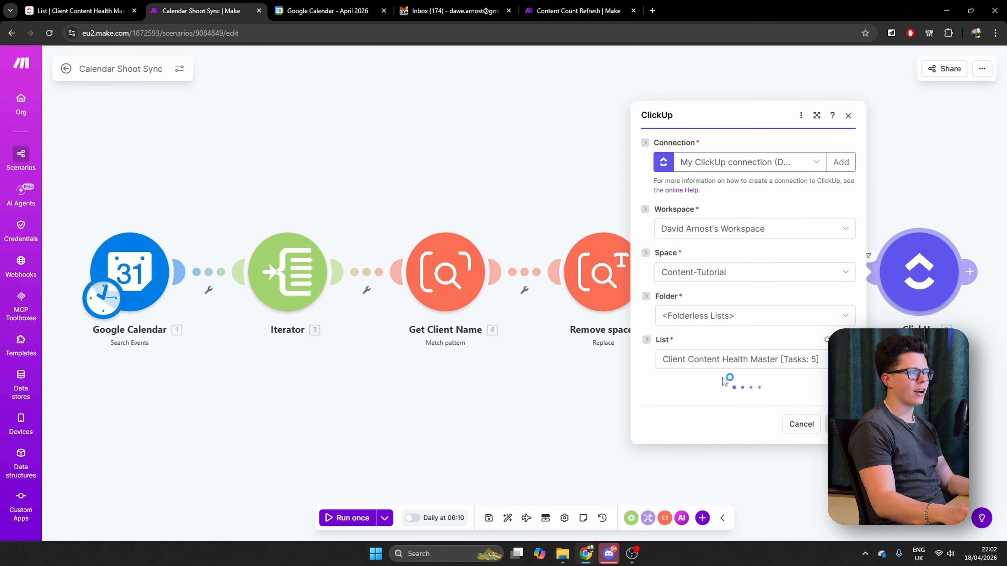
pyautogui.scroll(-10, 726, 381)
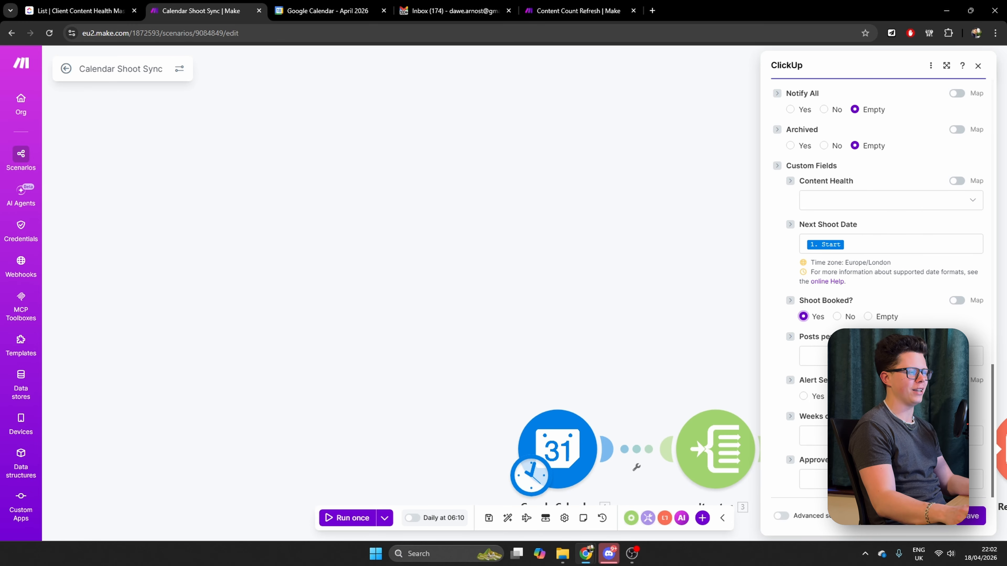
pyautogui.click(972, 517)
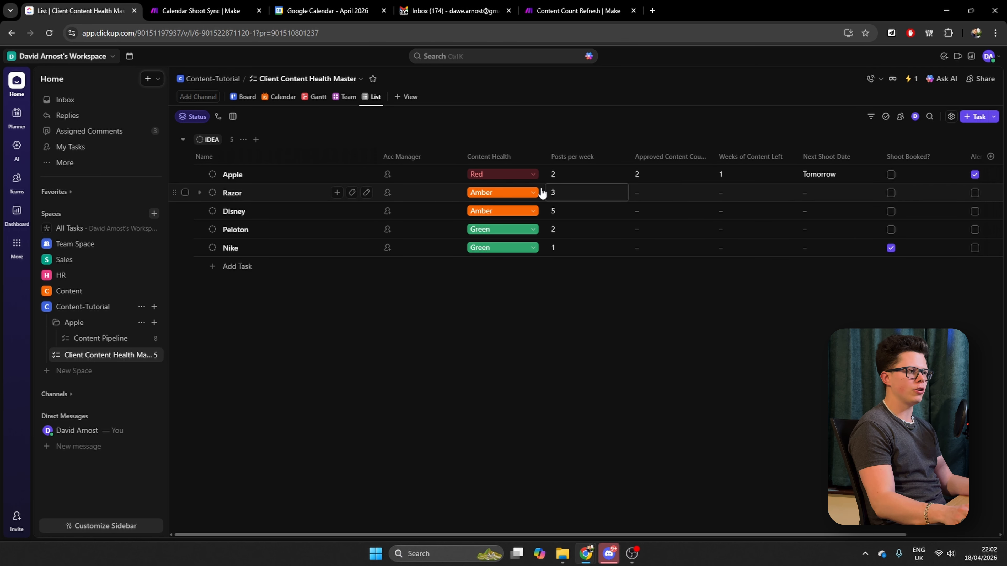
# Show the Client Content Health Master list in ClickUp as a board grouped by Content Health
pyautogui.click(243, 97)
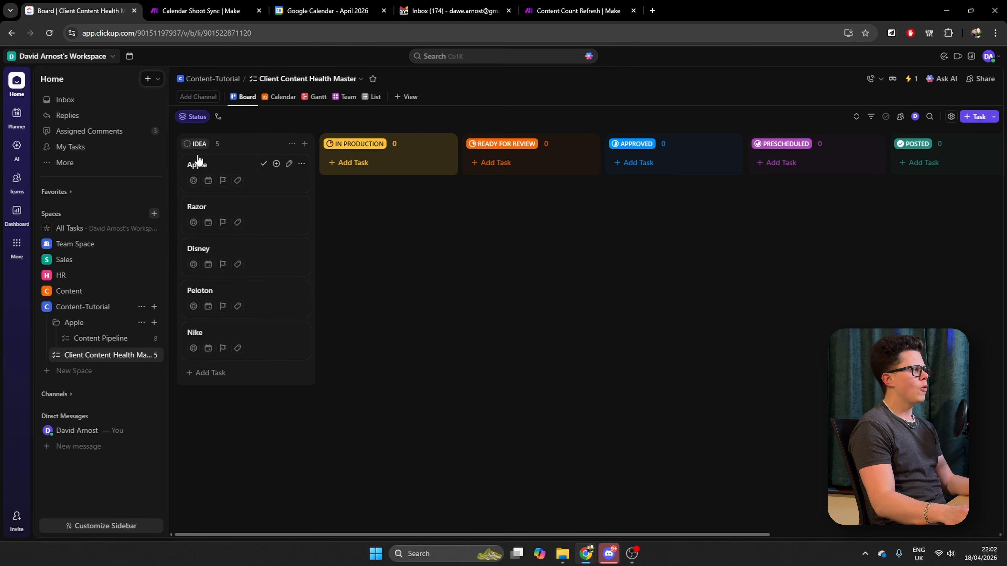
pyautogui.click(192, 118)
pyautogui.click(235, 158)
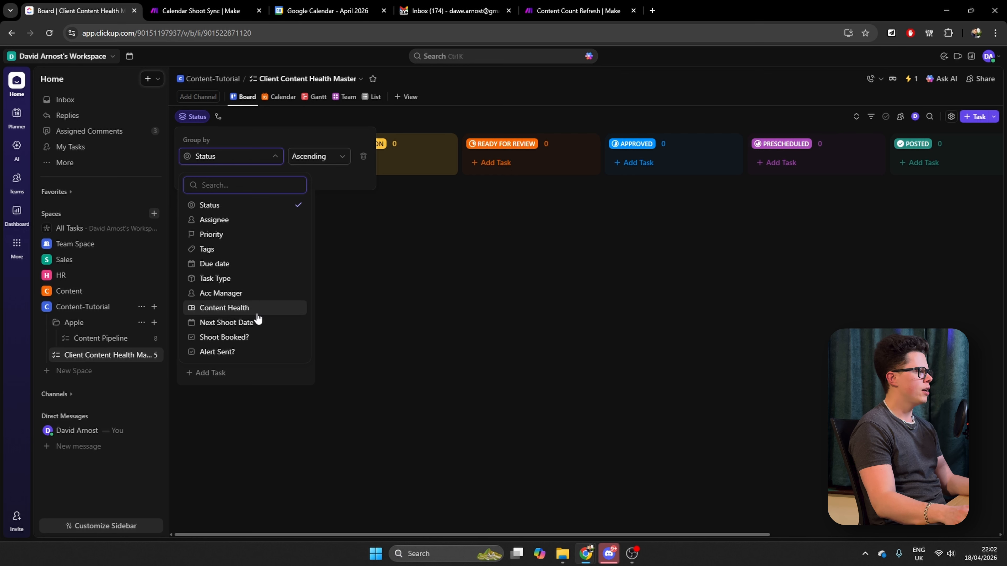
pyautogui.click(223, 307)
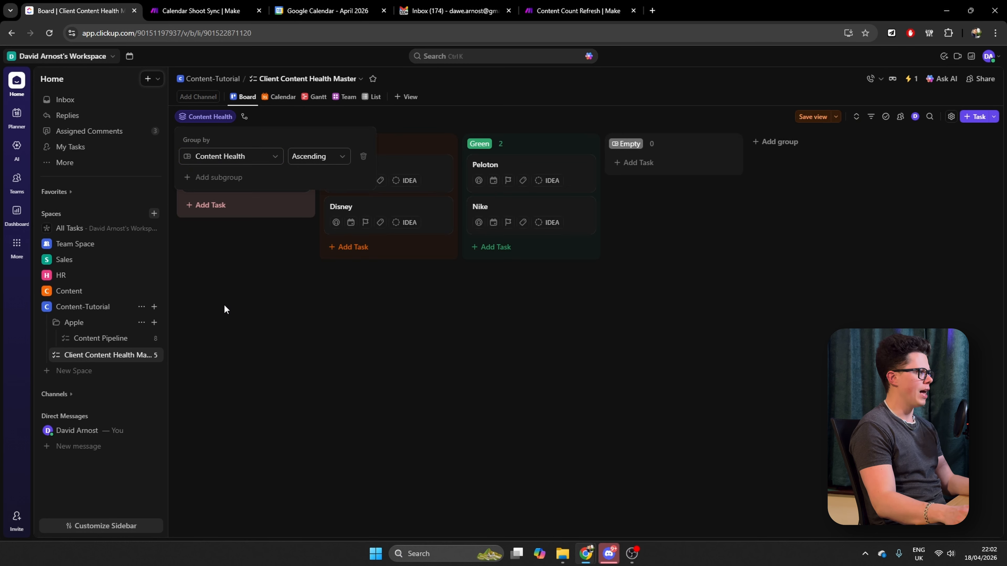